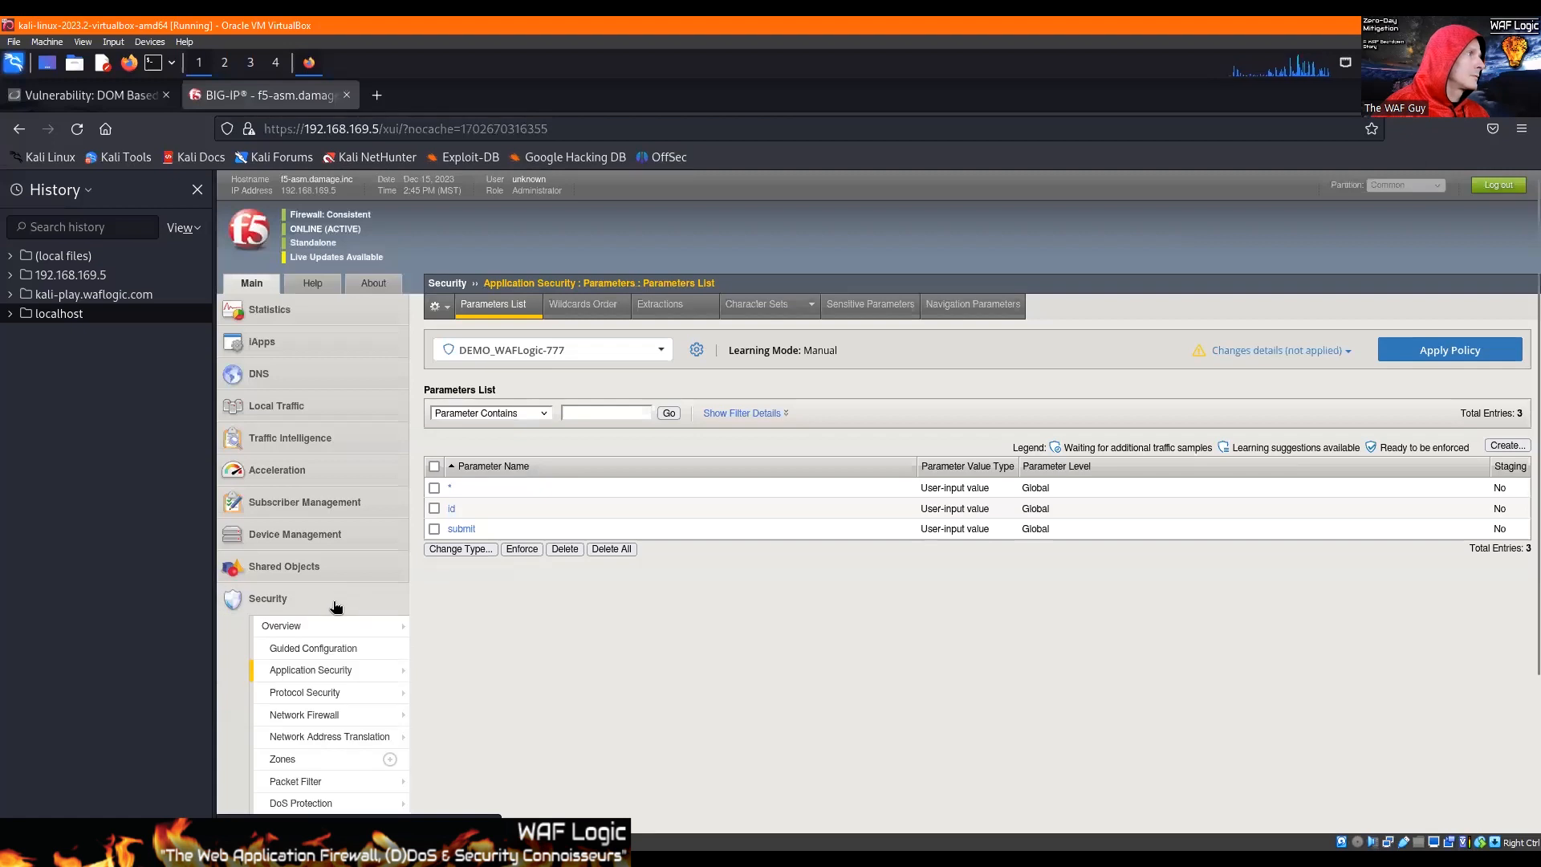
Step: Start a new allowed HTTP URL in the DEMO_WAFLogic-777 policy and set its path to /*/vulnerabilities/xss_d/
{"action": "mouse_move", "coordinate": [354, 672]}
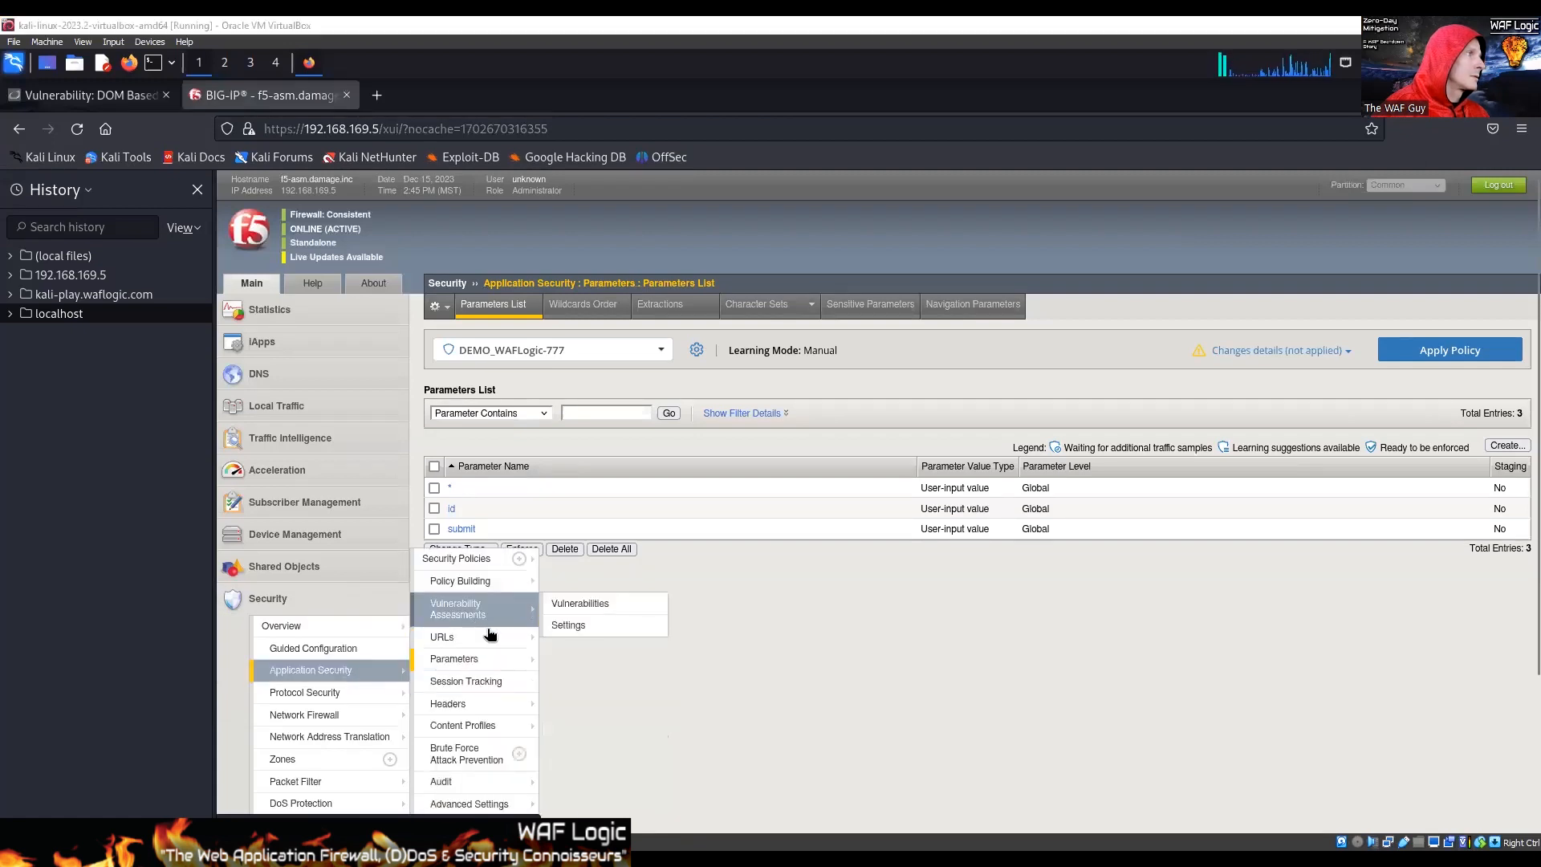
{"action": "mouse_move", "coordinate": [503, 640]}
{"action": "mouse_move", "coordinate": [583, 638]}
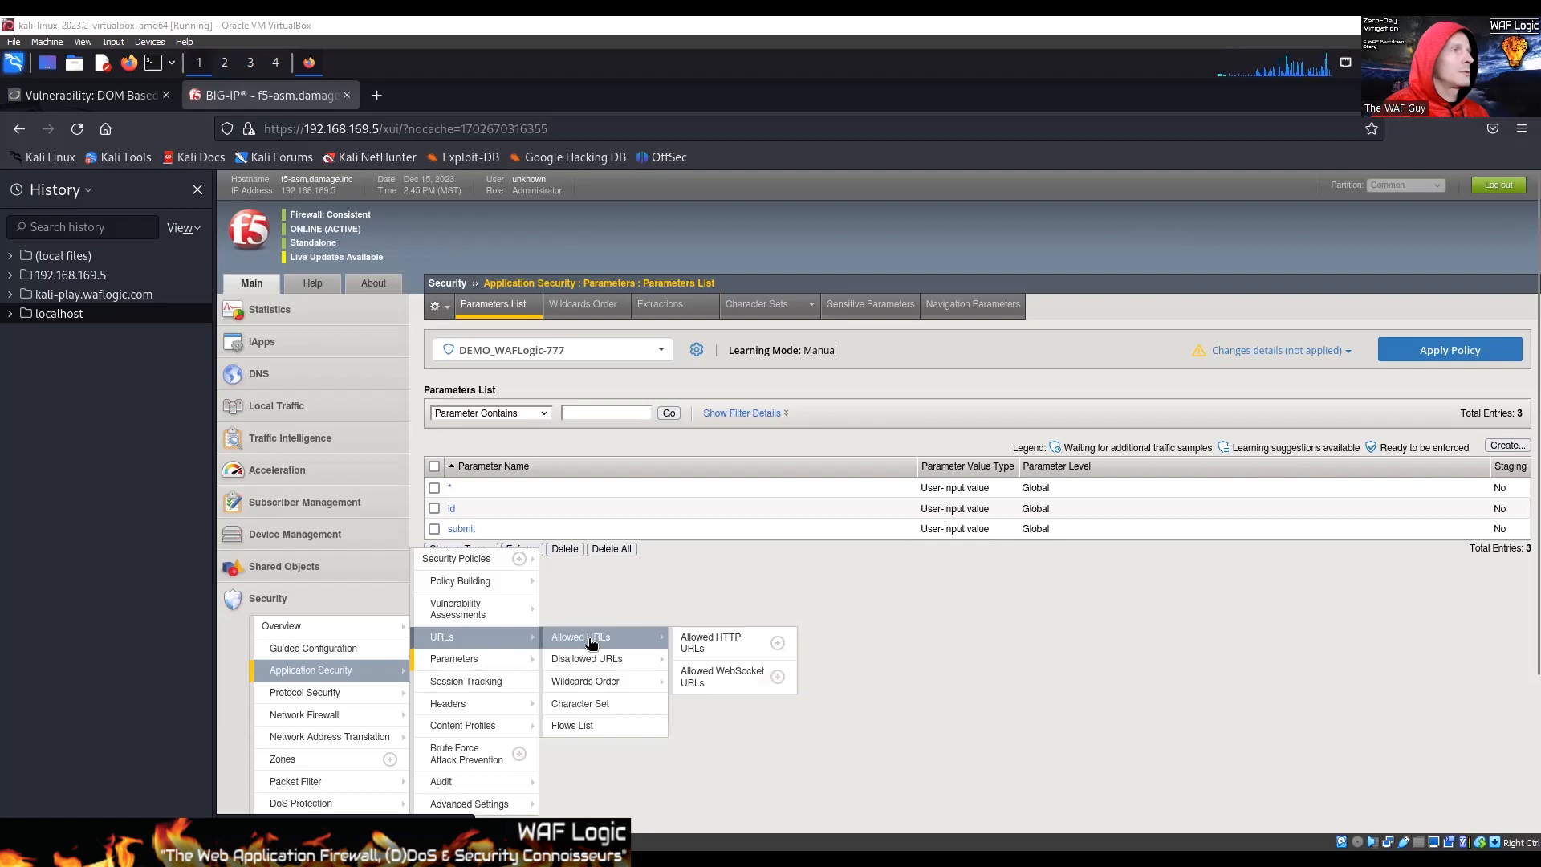
{"action": "left_click", "coordinate": [687, 652]}
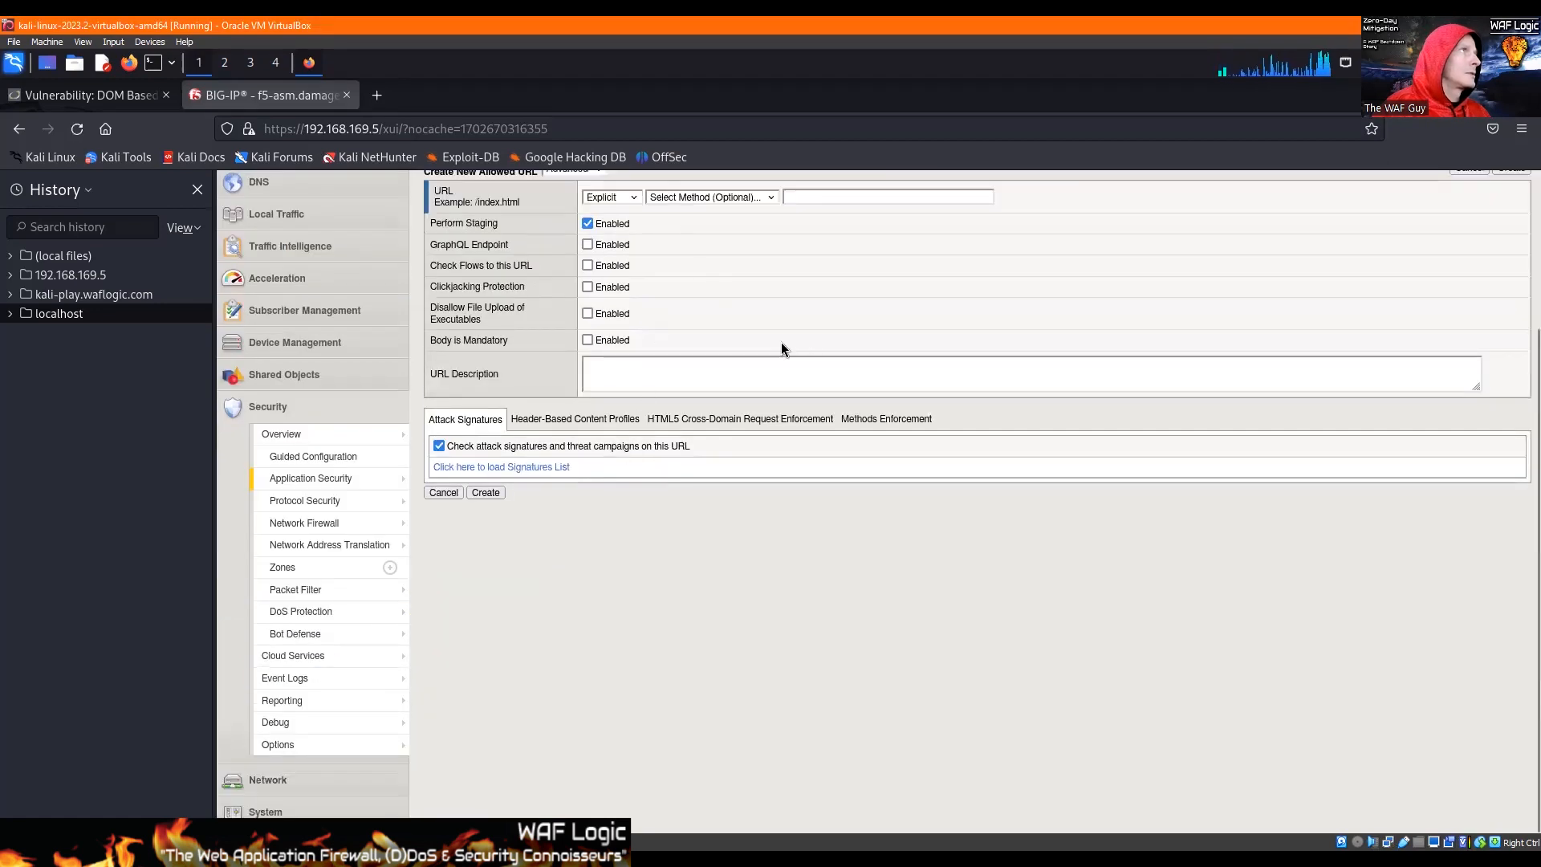
{"action": "scroll", "coordinate": [782, 342], "scroll_direction": "up", "scroll_amount": 3}
{"action": "left_click", "coordinate": [845, 380]}
{"action": "type", "text": "/DVWA/vulnerabilities/xss_d/"}
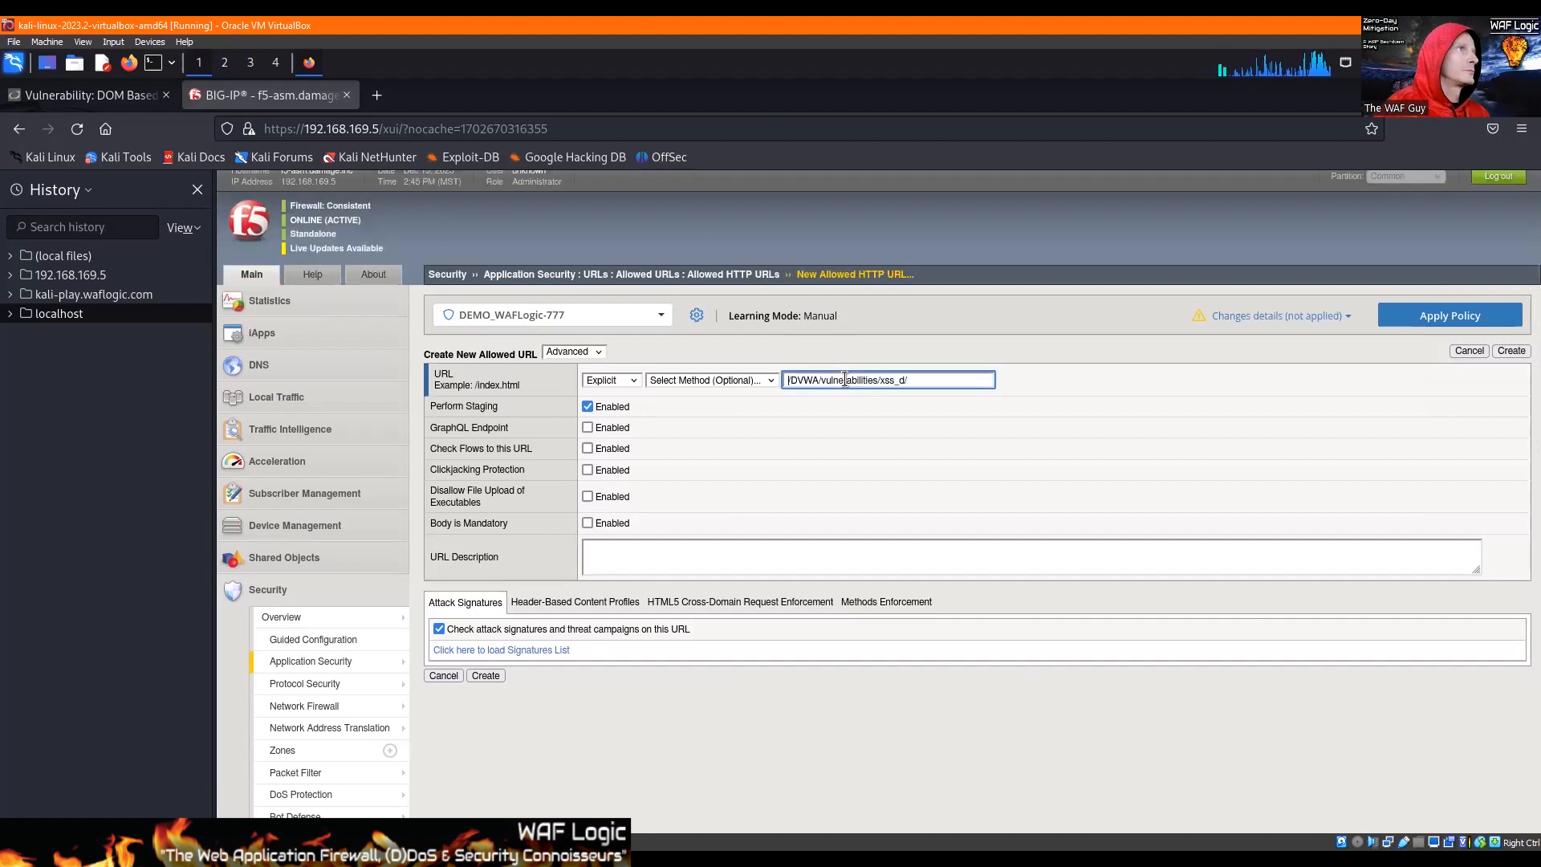
{"action": "key", "text": "shift+Home"}
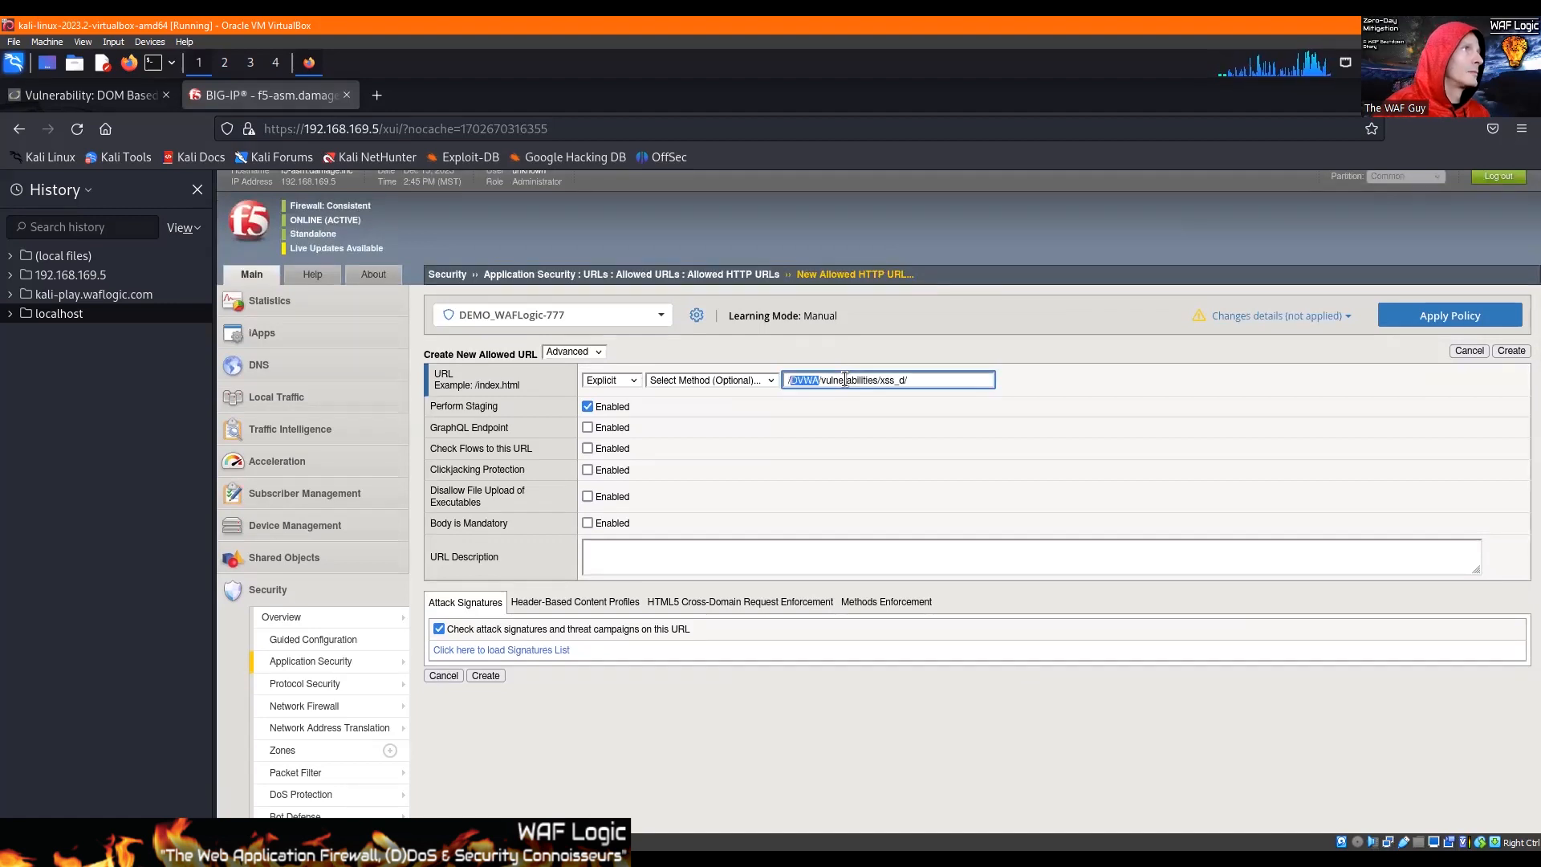
{"action": "type", "text": "/*"}
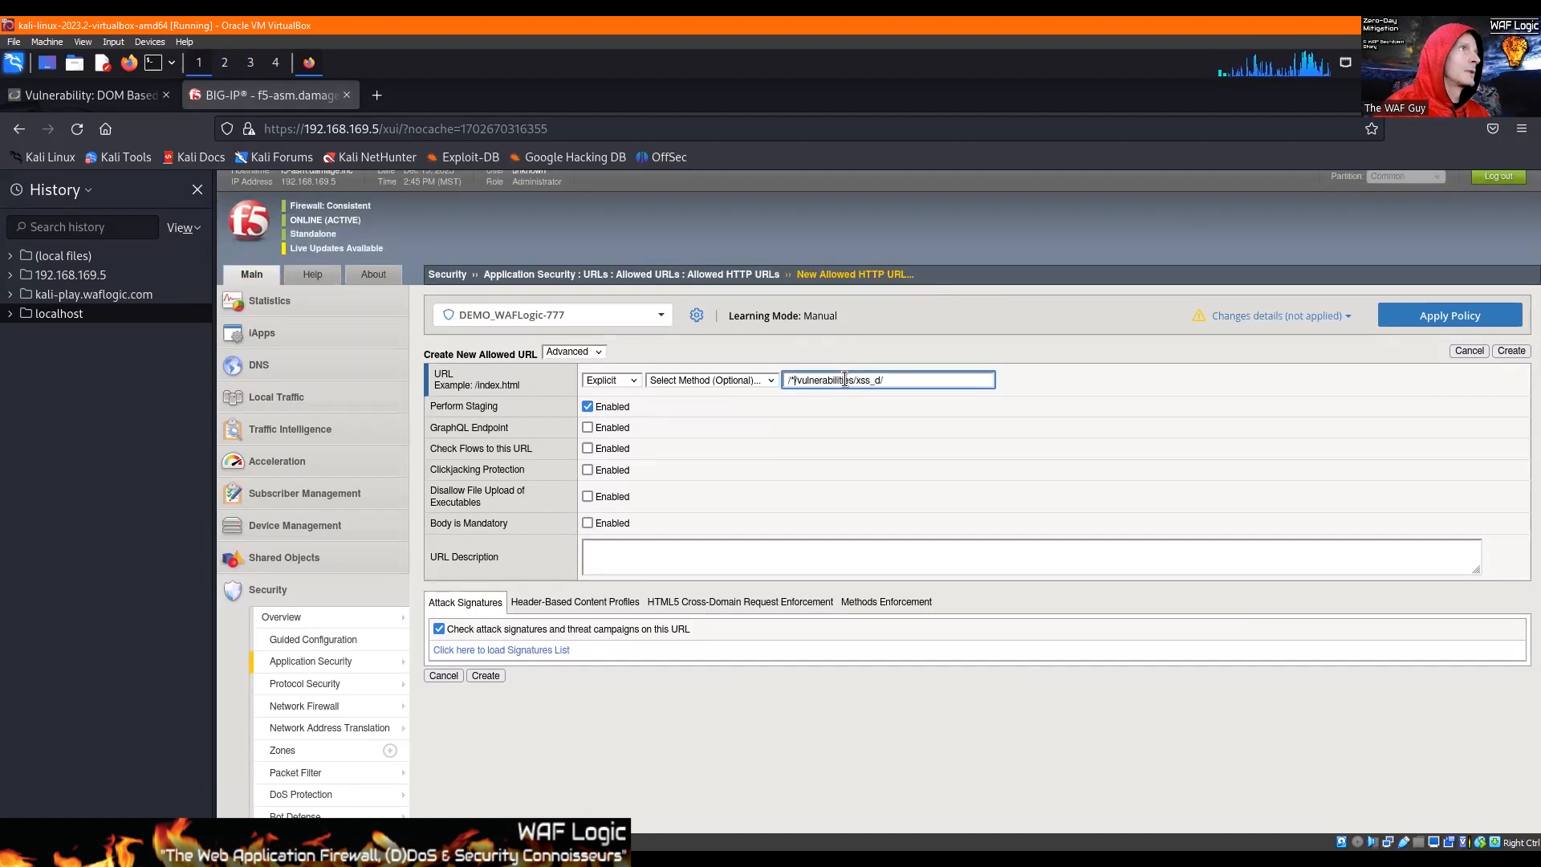
Step: Make the URL a Wildcard with Perform Staging and Wildcard Match Includes Slashes disabled, and create it
{"action": "left_click", "coordinate": [587, 407]}
{"action": "left_click", "coordinate": [610, 380]}
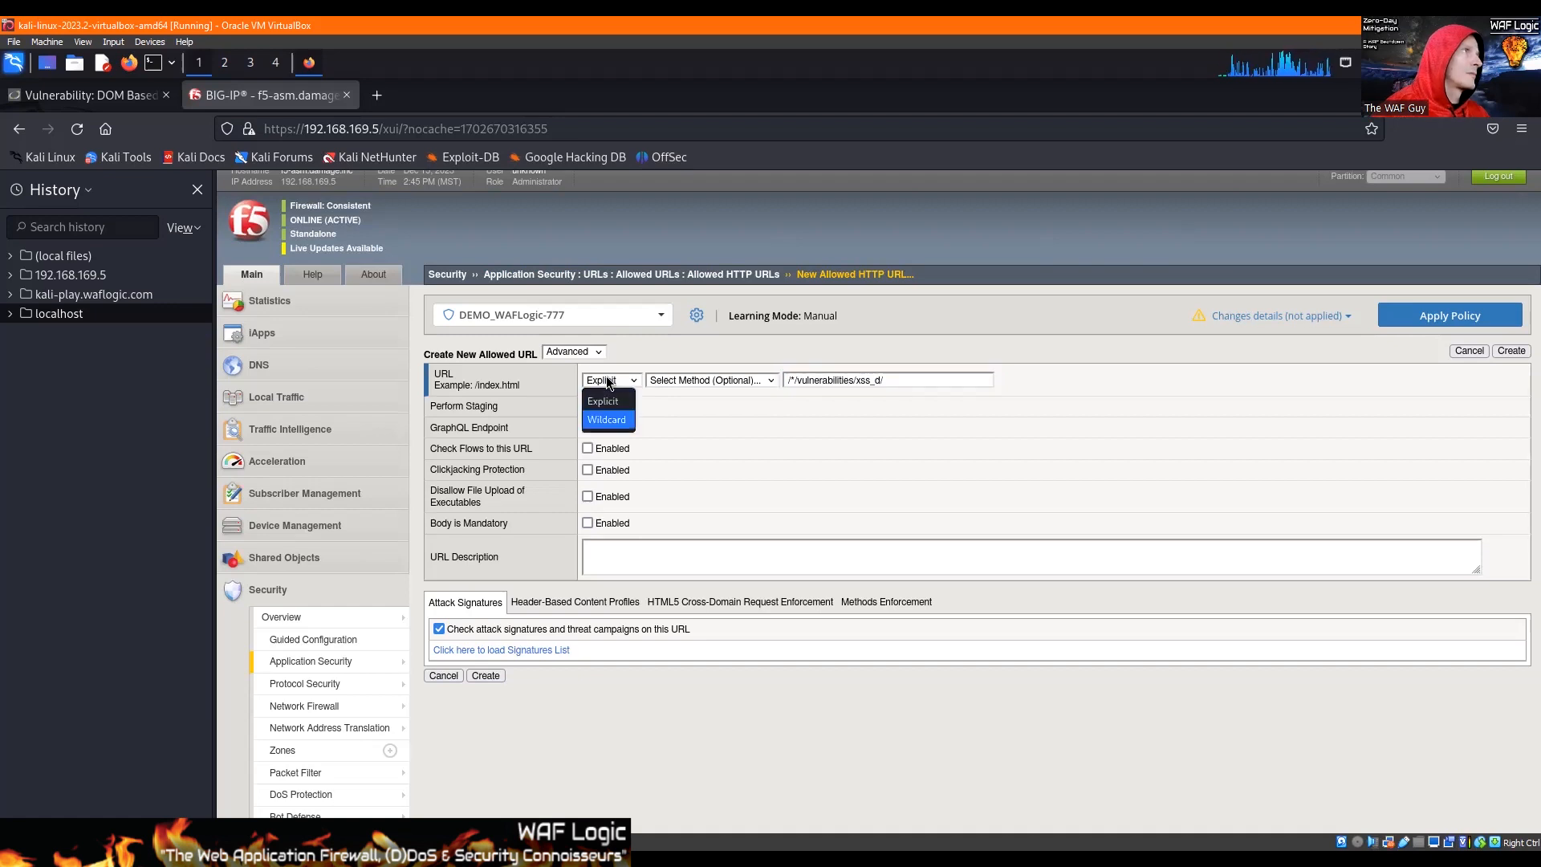
{"action": "left_click", "coordinate": [608, 390]}
{"action": "left_click", "coordinate": [588, 522]}
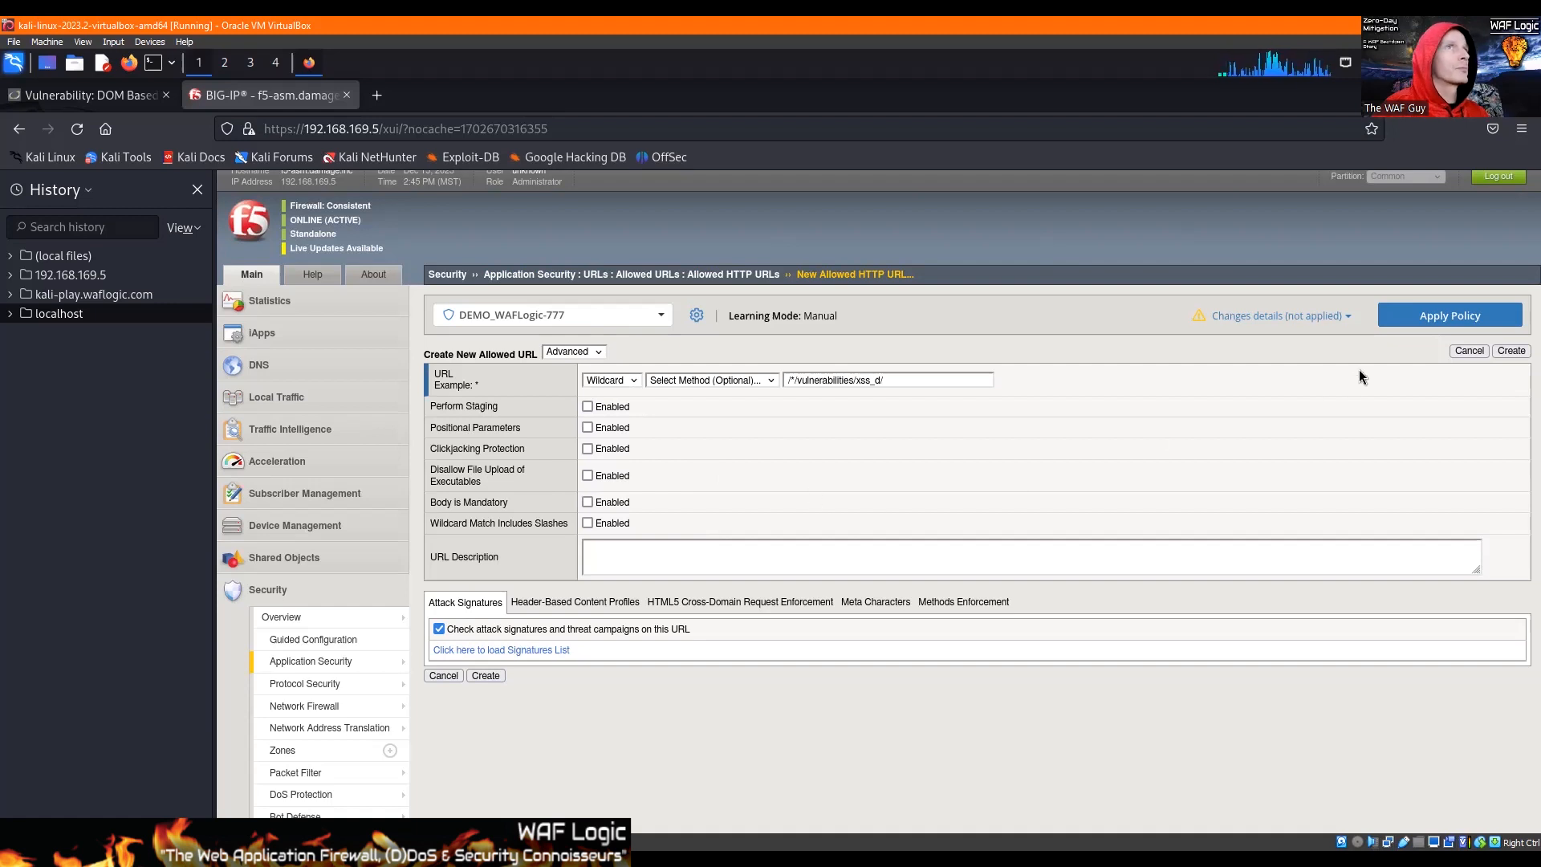
{"action": "left_click", "coordinate": [1495, 353]}
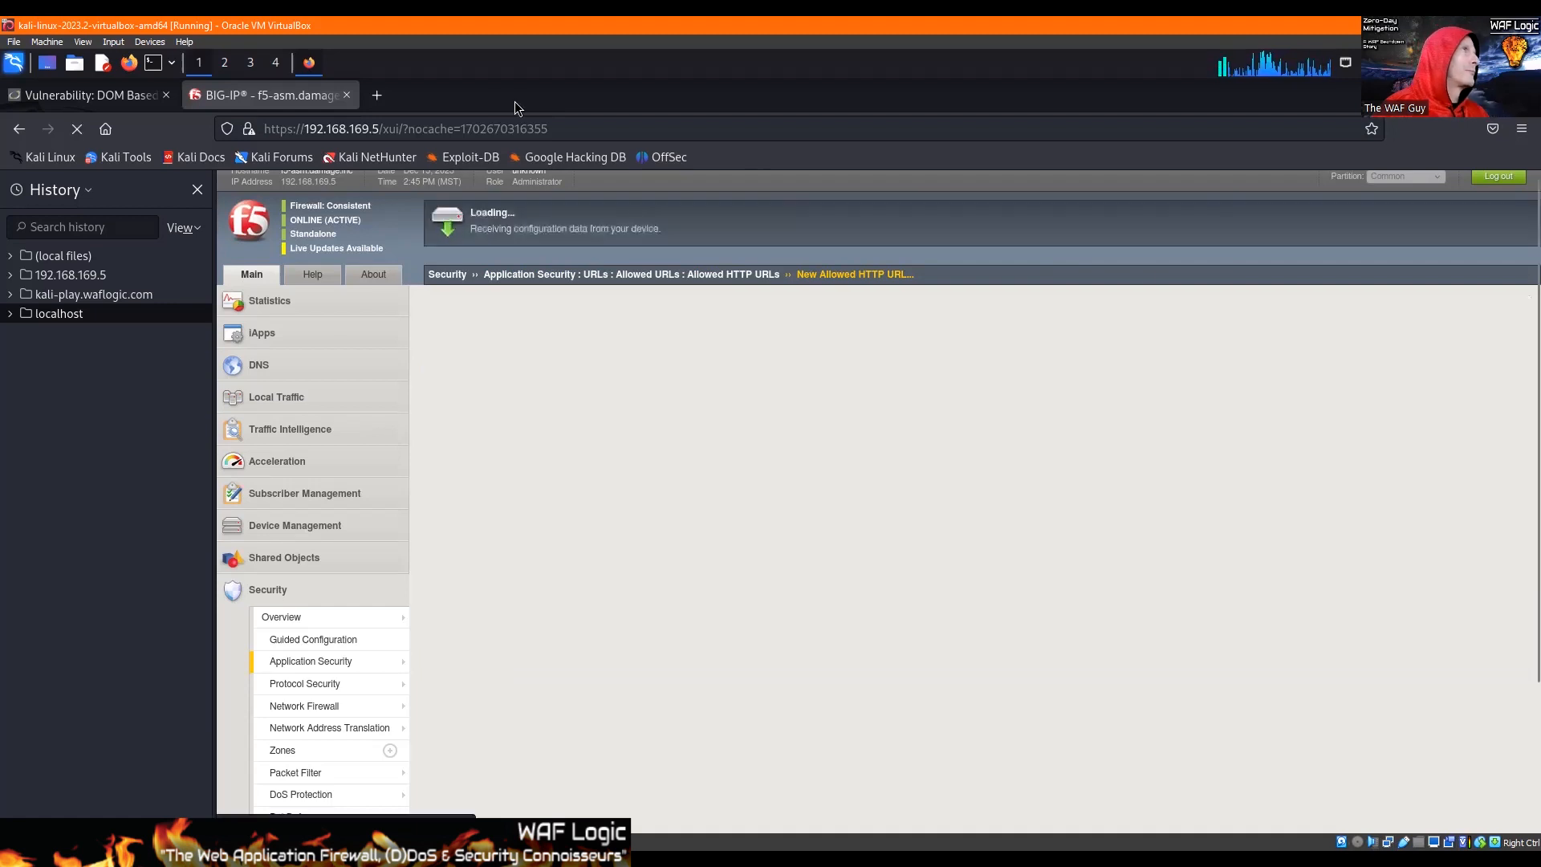
Step: Switch to the DVWA DOM Based XSS page and submit its language form with English
{"action": "left_click", "coordinate": [117, 96]}
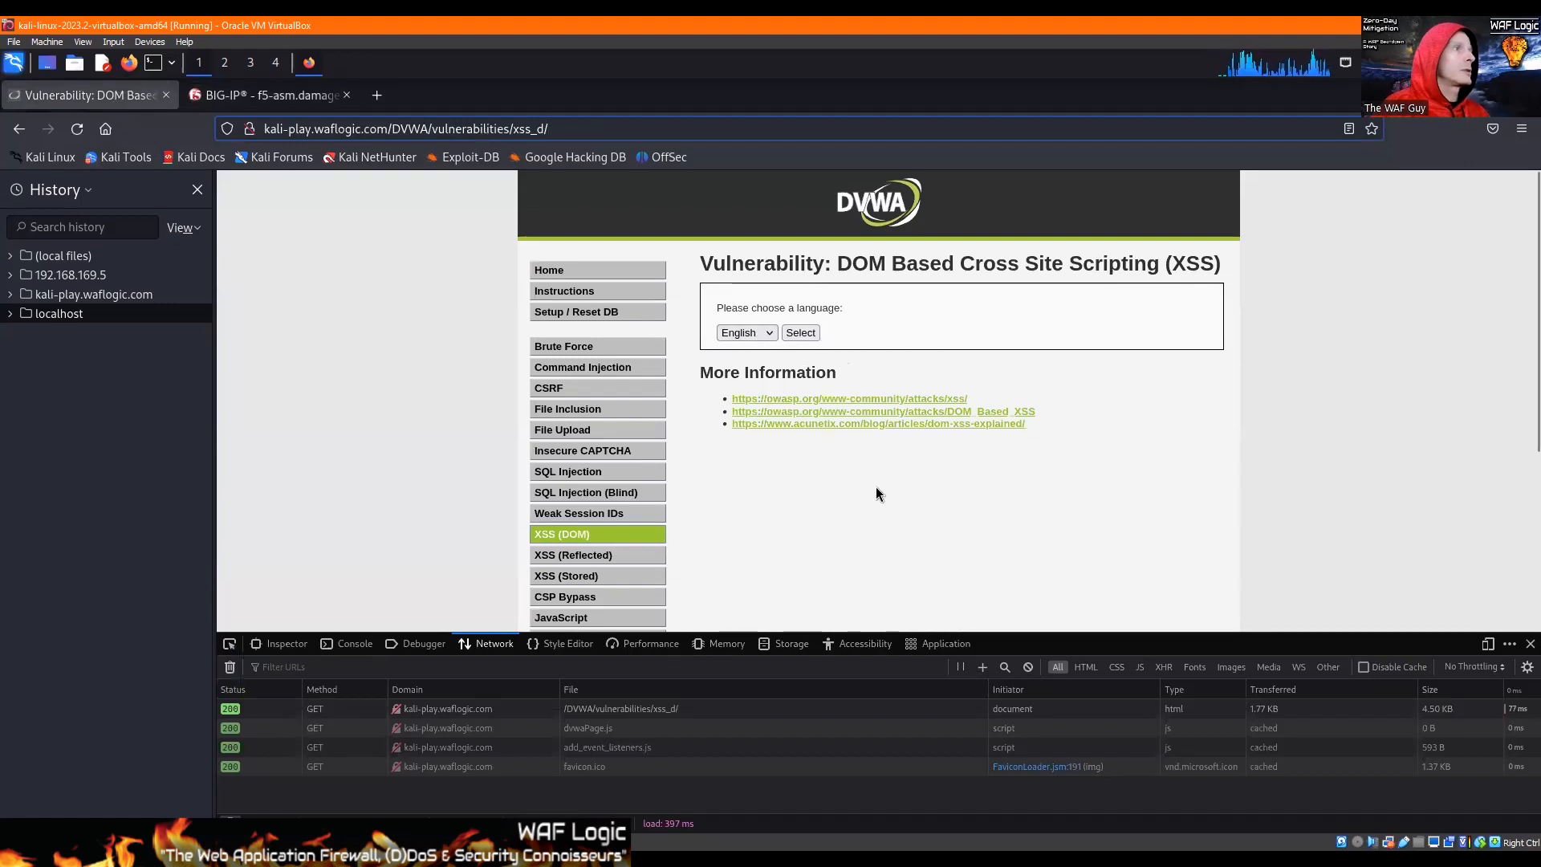
{"action": "left_click", "coordinate": [800, 334]}
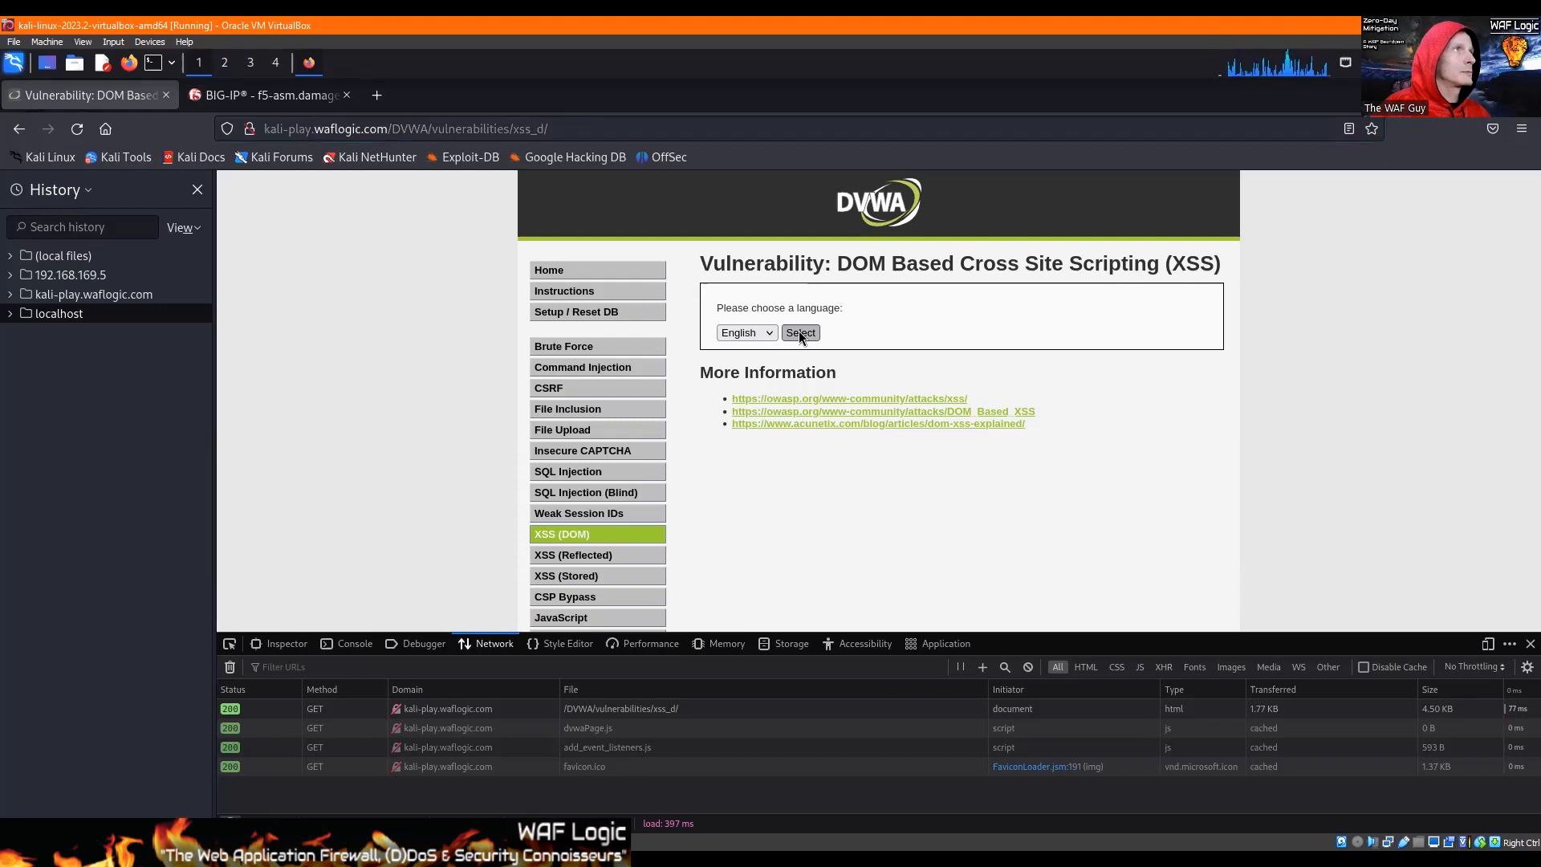
{"action": "left_click", "coordinate": [763, 332]}
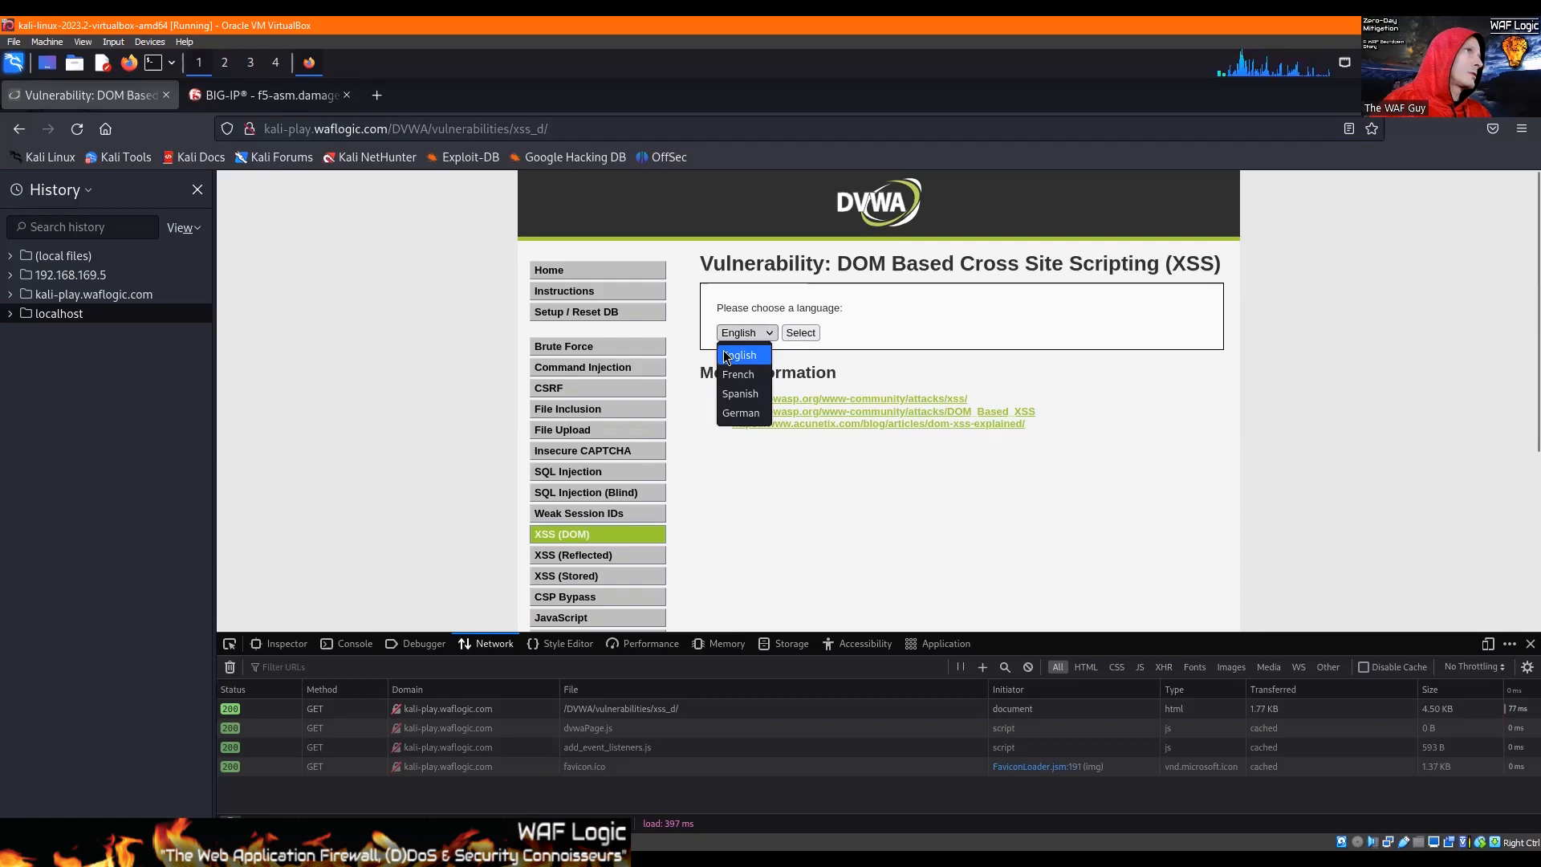
{"action": "left_click", "coordinate": [764, 315]}
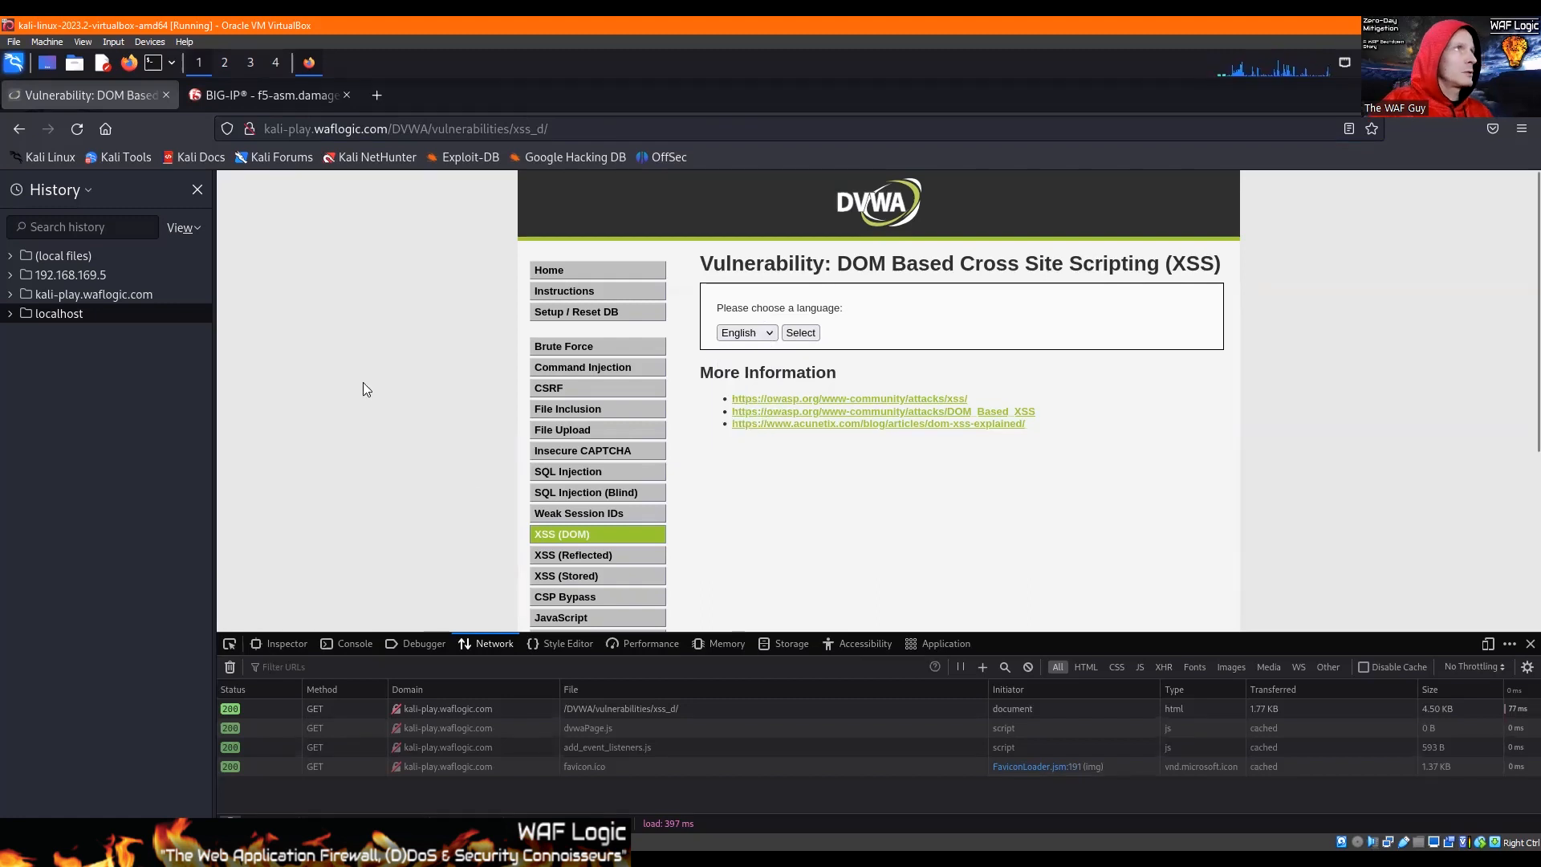
{"action": "left_click", "coordinate": [808, 334]}
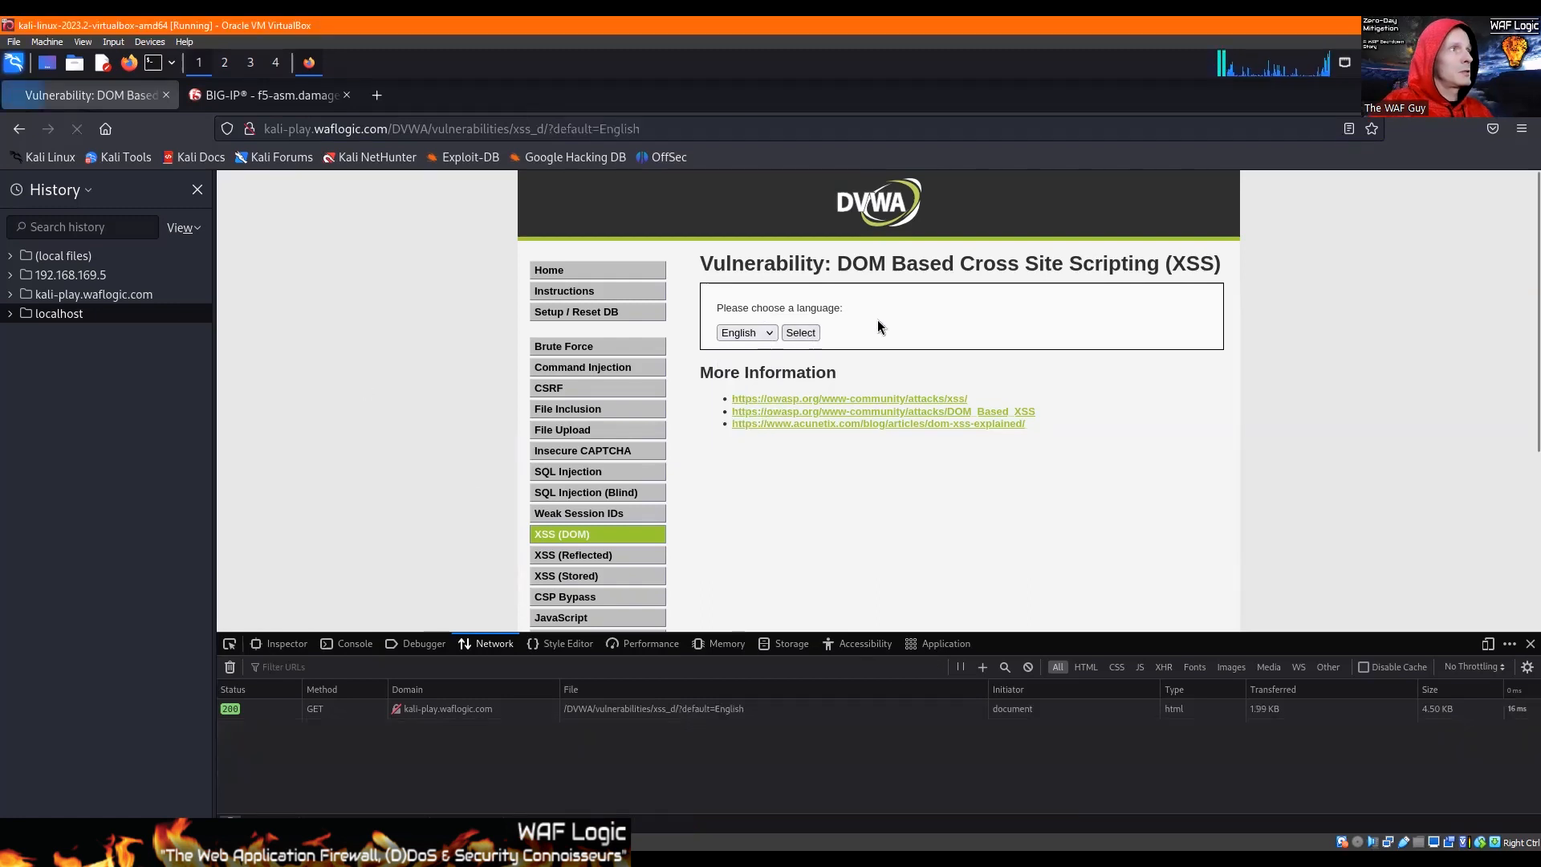
Step: Examine the headers of the submitted language request and the default parameter in the page address
{"action": "left_click", "coordinate": [701, 708]}
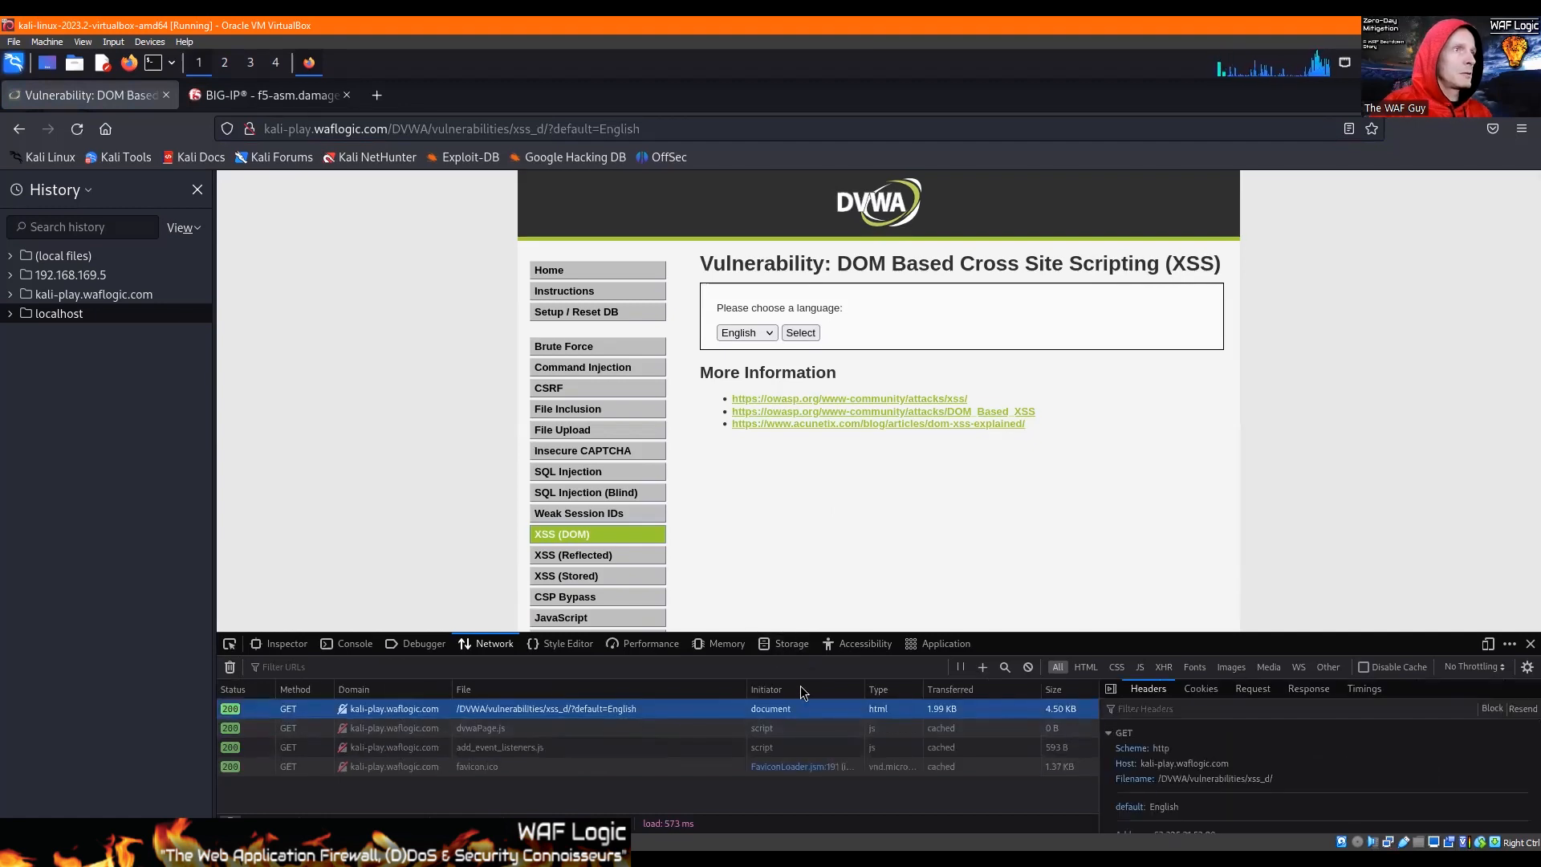
{"action": "left_click", "coordinate": [538, 131]}
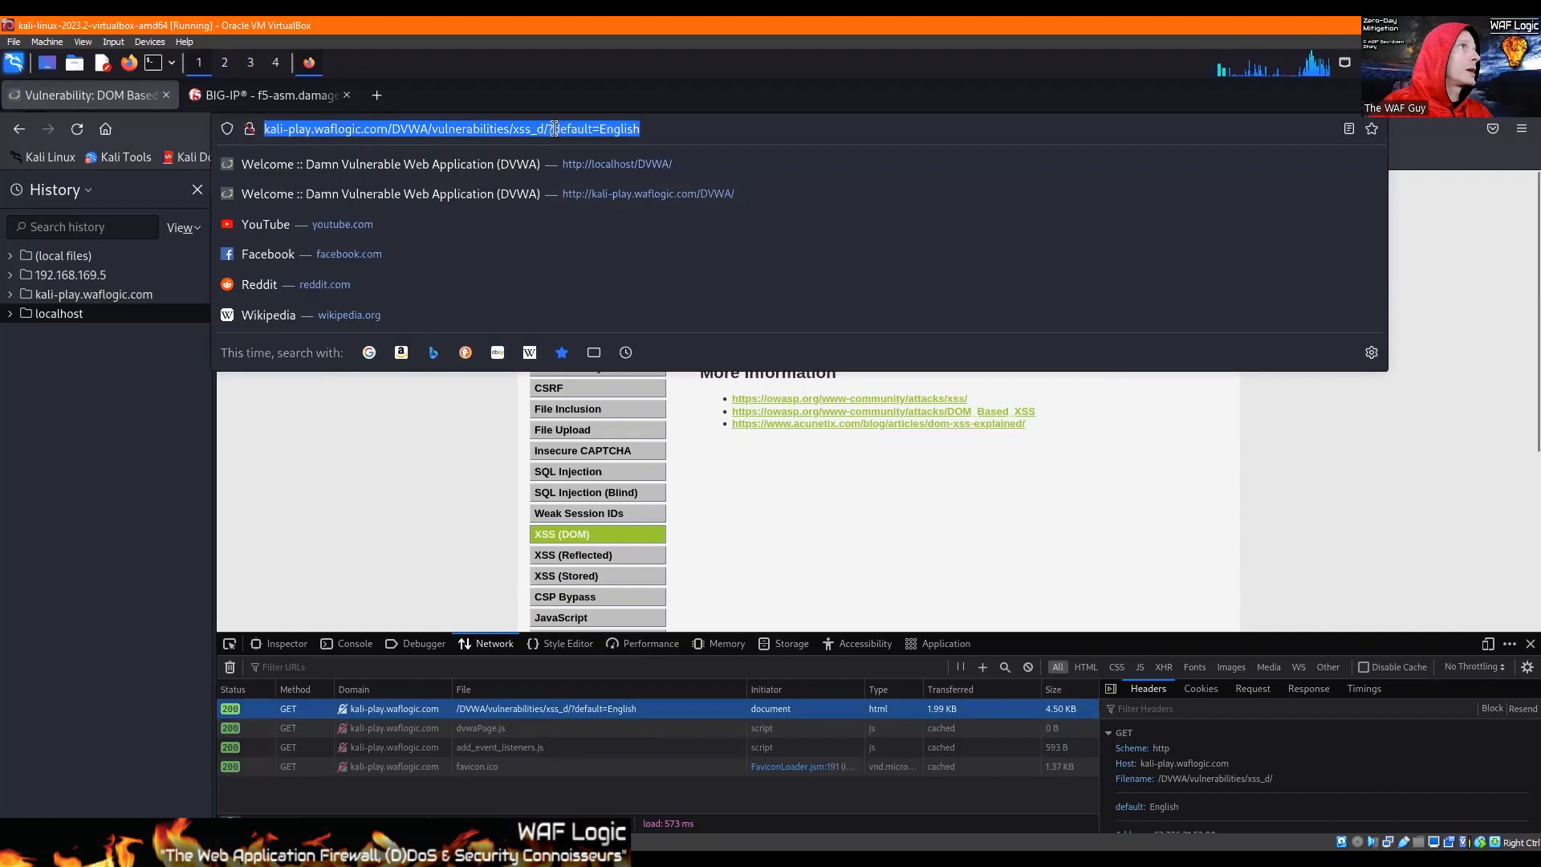
{"action": "left_click", "coordinate": [554, 131]}
{"action": "left_click_drag", "start_coordinate": [554, 131], "coordinate": [659, 133]}
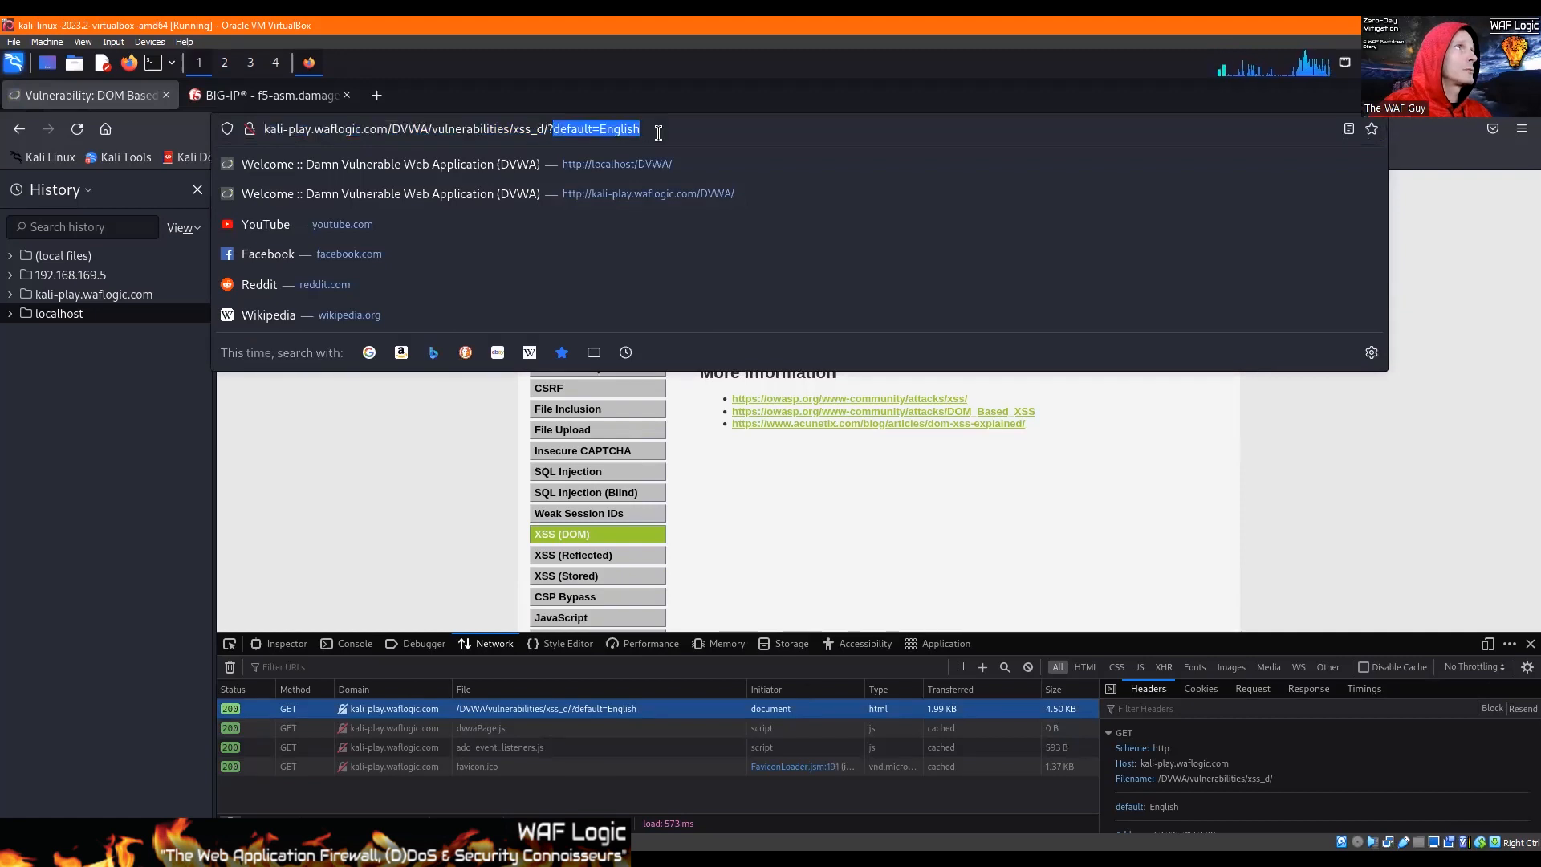
{"action": "left_click", "coordinate": [655, 135]}
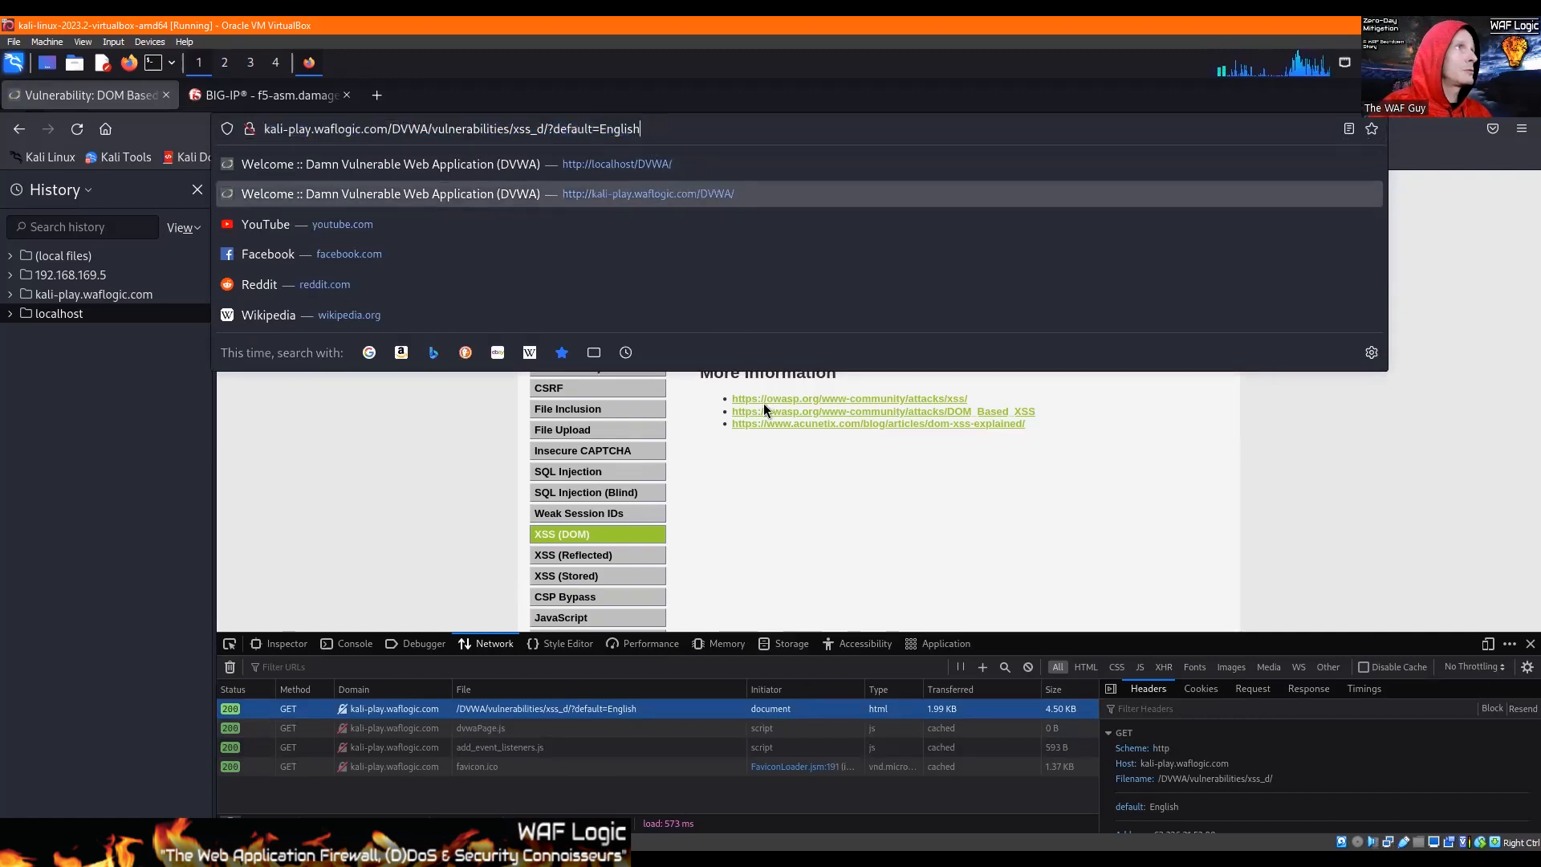
{"action": "left_click", "coordinate": [851, 510]}
Step: Submit the language form once each with Spanish, German and French
{"action": "left_click", "coordinate": [739, 336]}
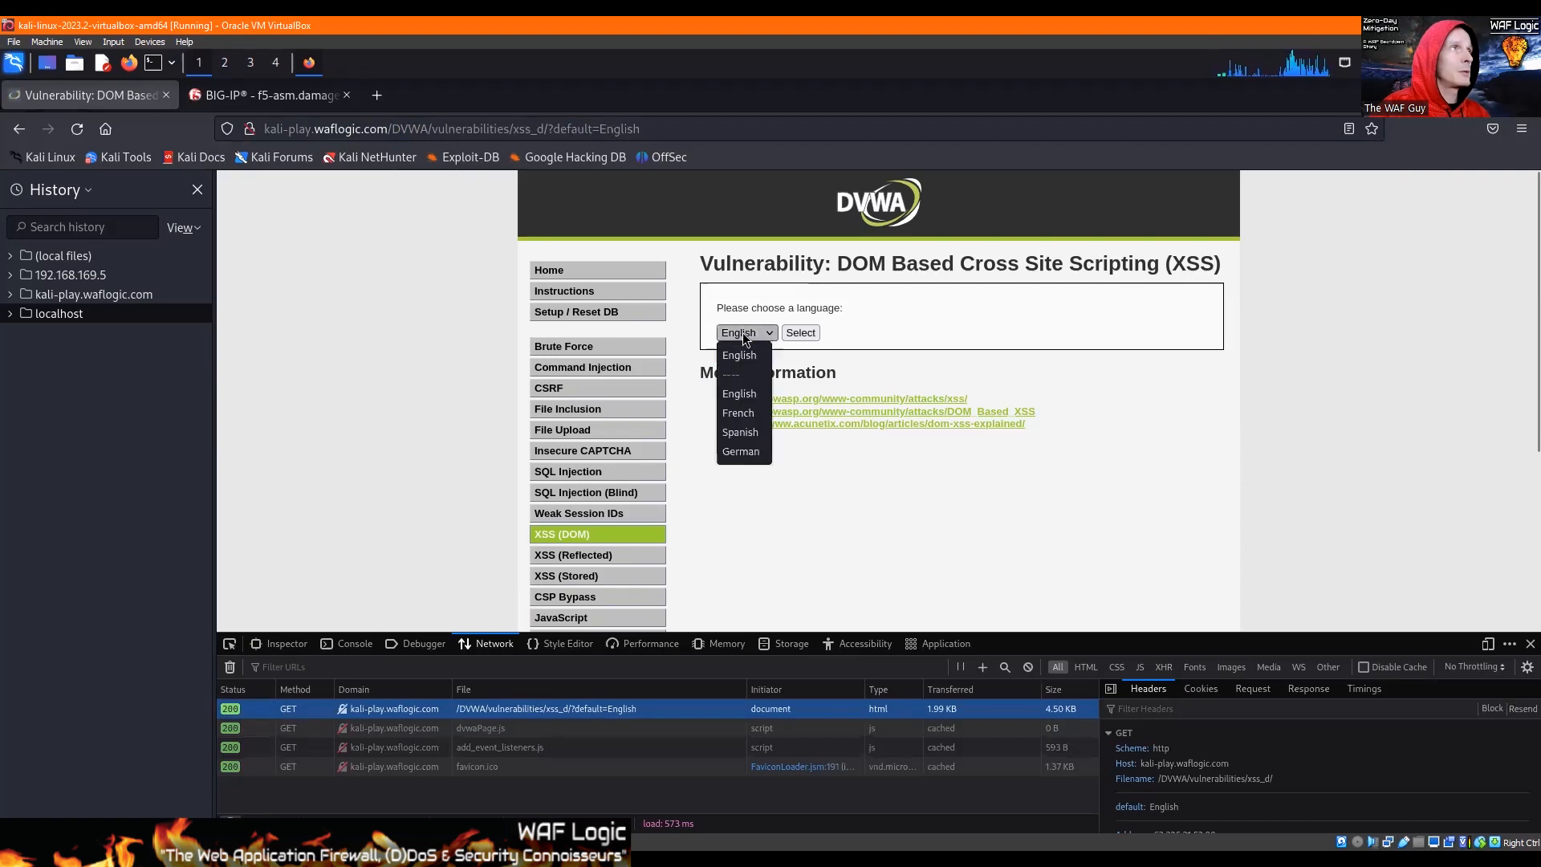
{"action": "left_click", "coordinate": [737, 432]}
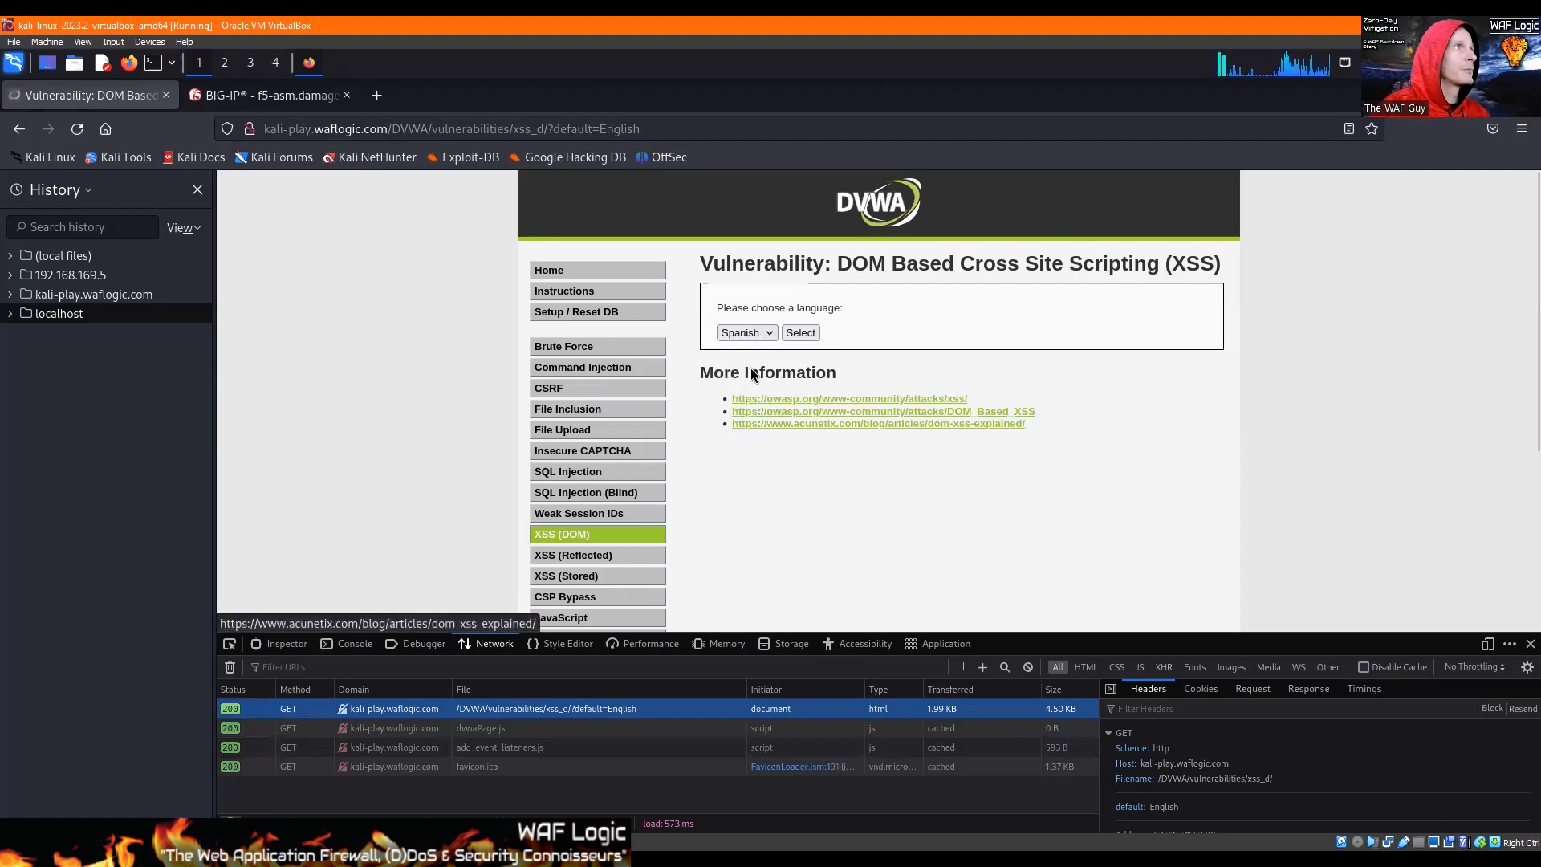
{"action": "left_click", "coordinate": [798, 332]}
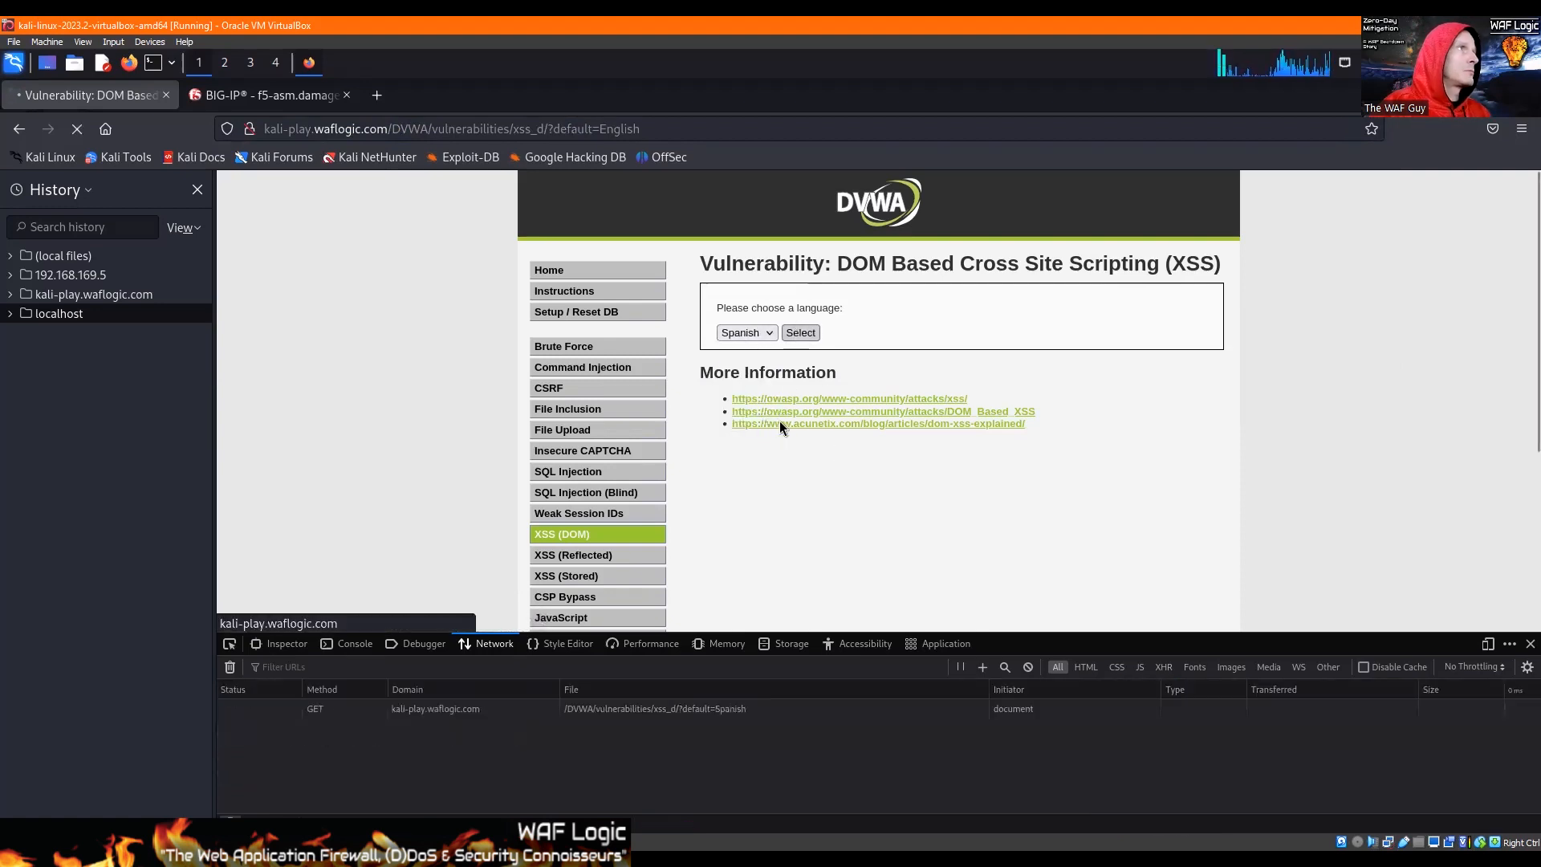
{"action": "left_click", "coordinate": [742, 334]}
{"action": "left_click", "coordinate": [749, 452]}
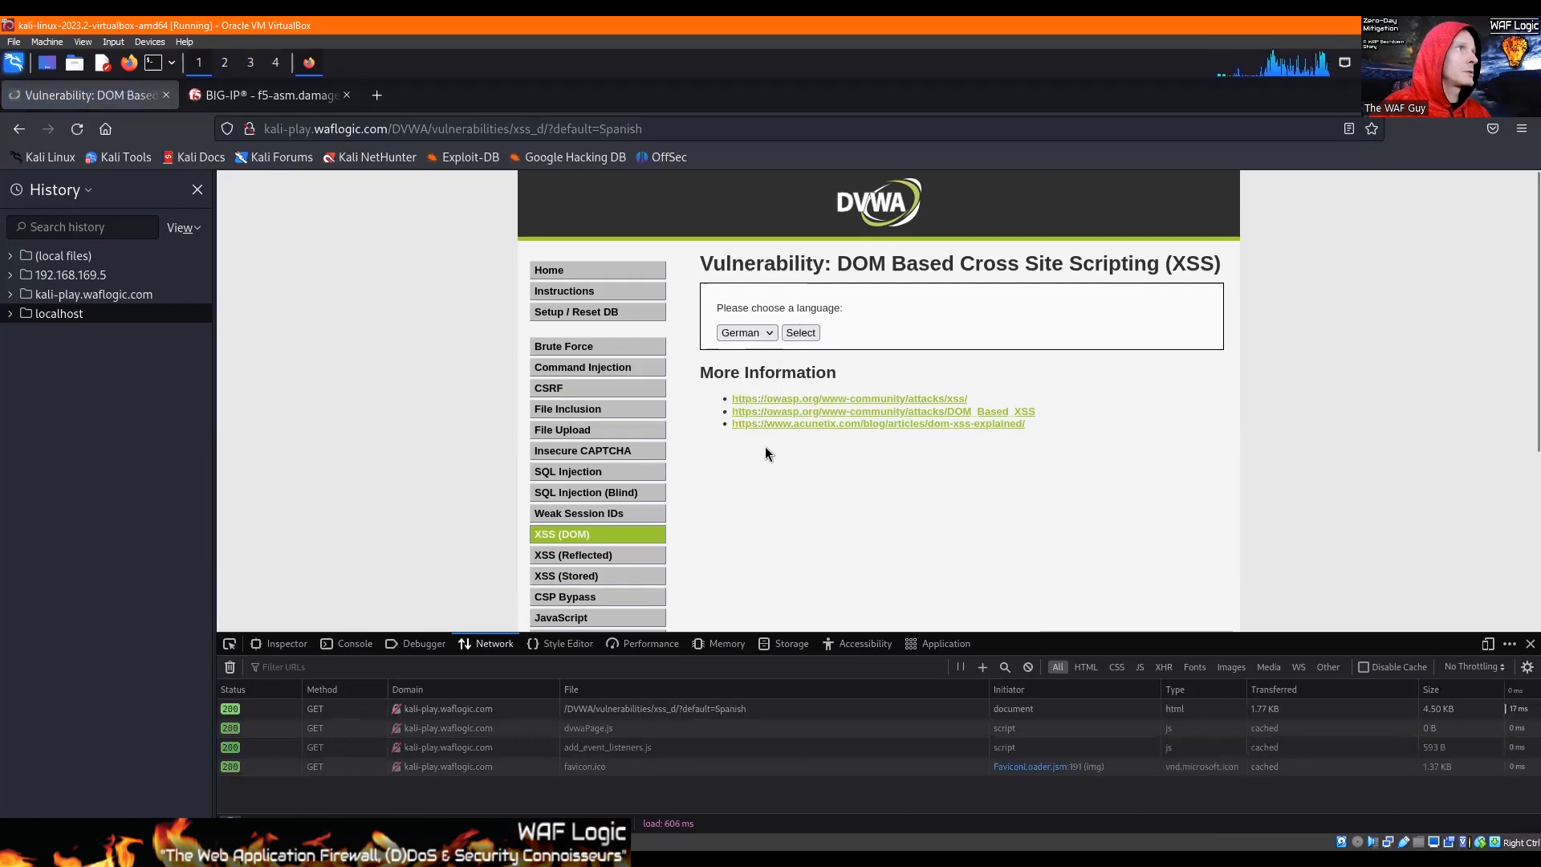
{"action": "left_click", "coordinate": [795, 333]}
{"action": "left_click", "coordinate": [750, 338]}
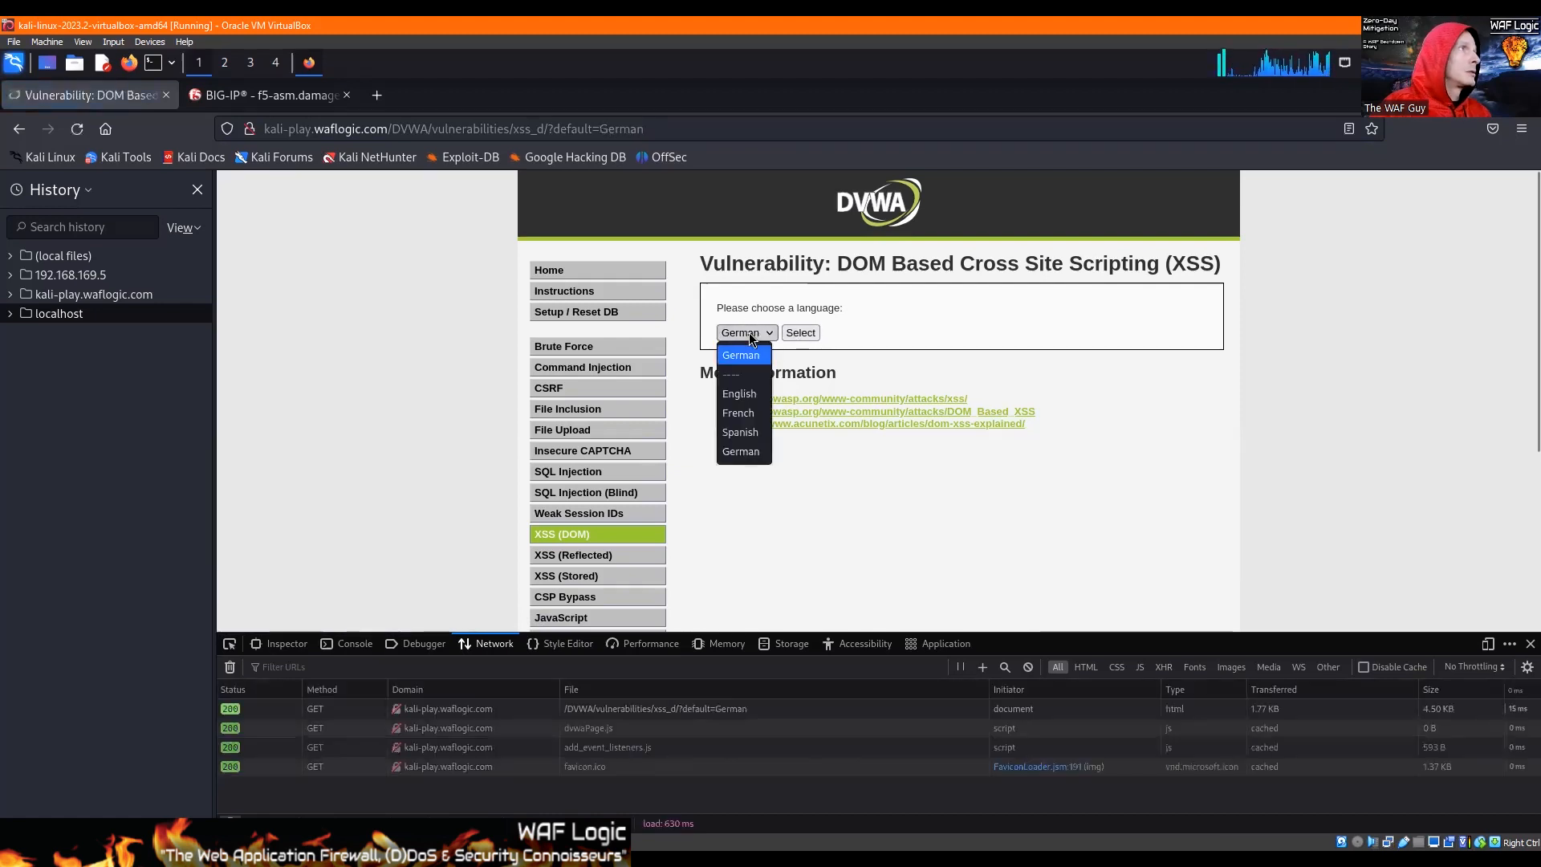
{"action": "left_click", "coordinate": [751, 411]}
{"action": "left_click", "coordinate": [802, 337]}
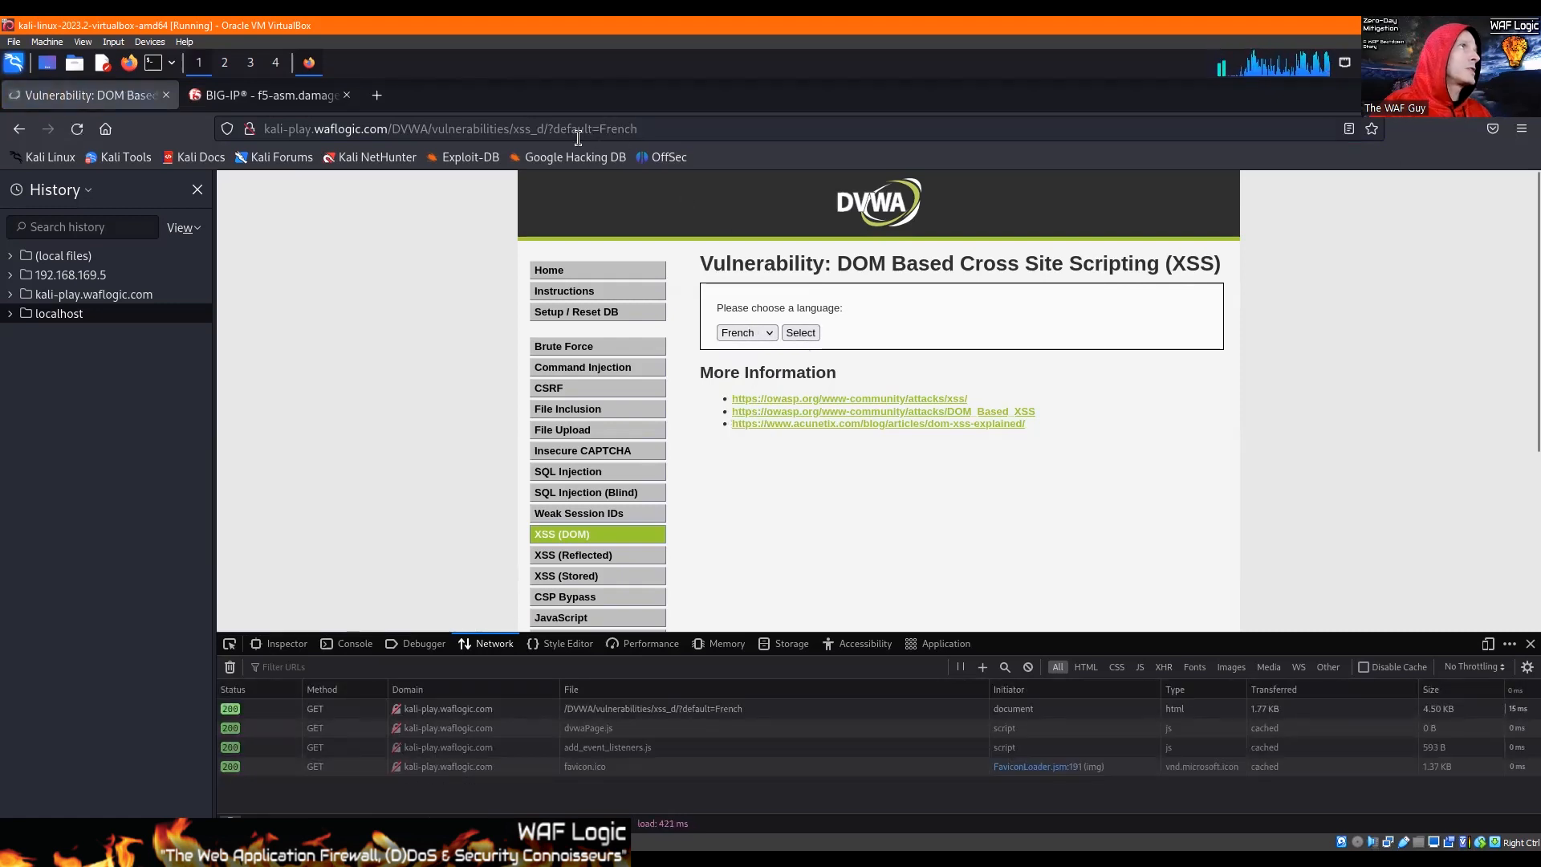
Step: Open the page address for editing at the value of the default parameter
{"action": "left_click", "coordinate": [648, 128]}
{"action": "left_click", "coordinate": [648, 129]}
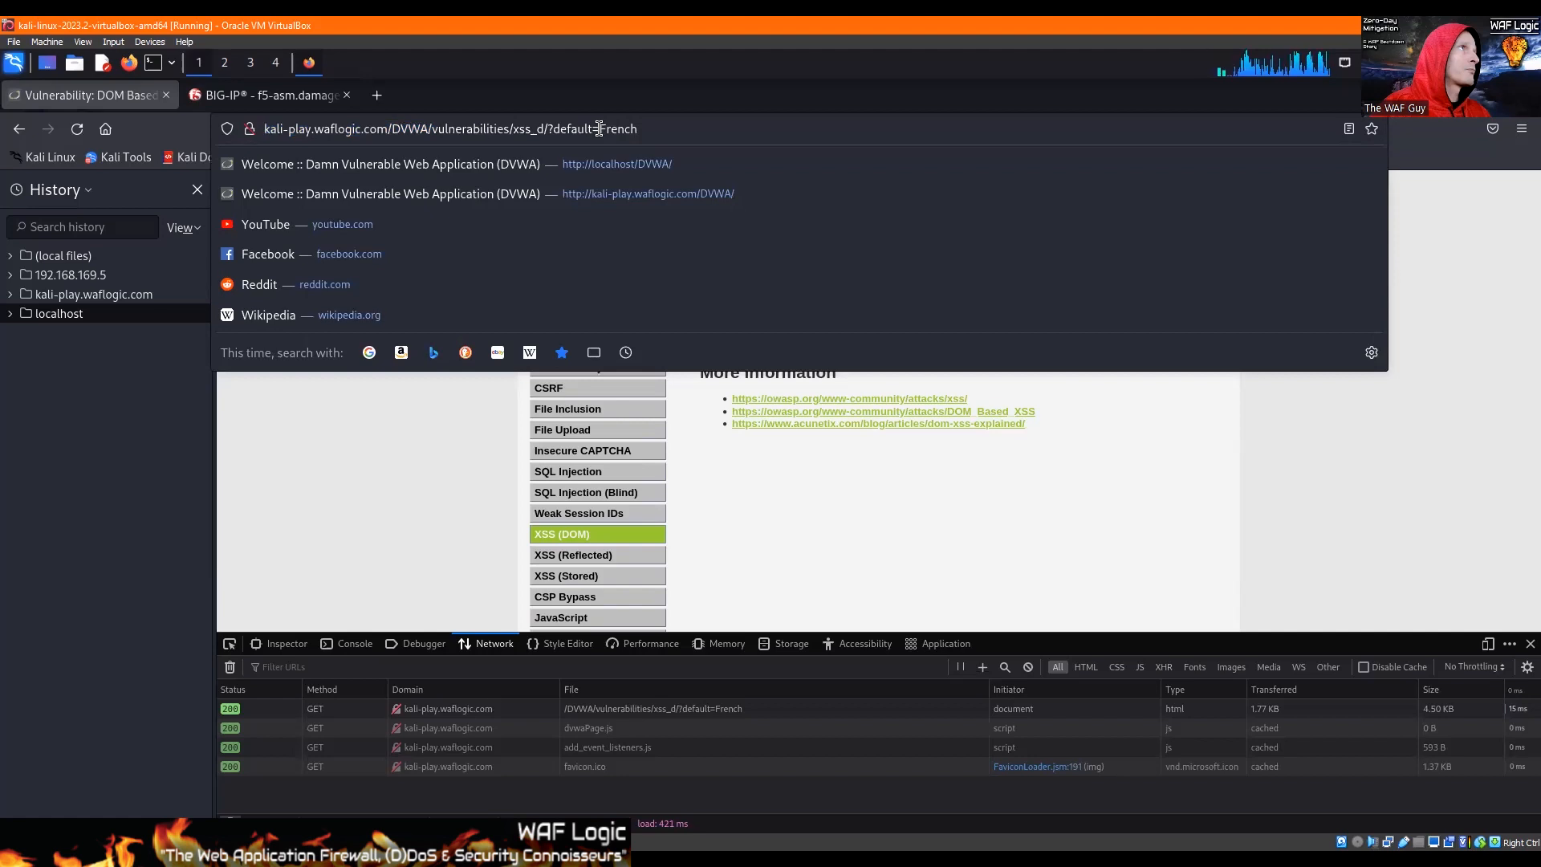
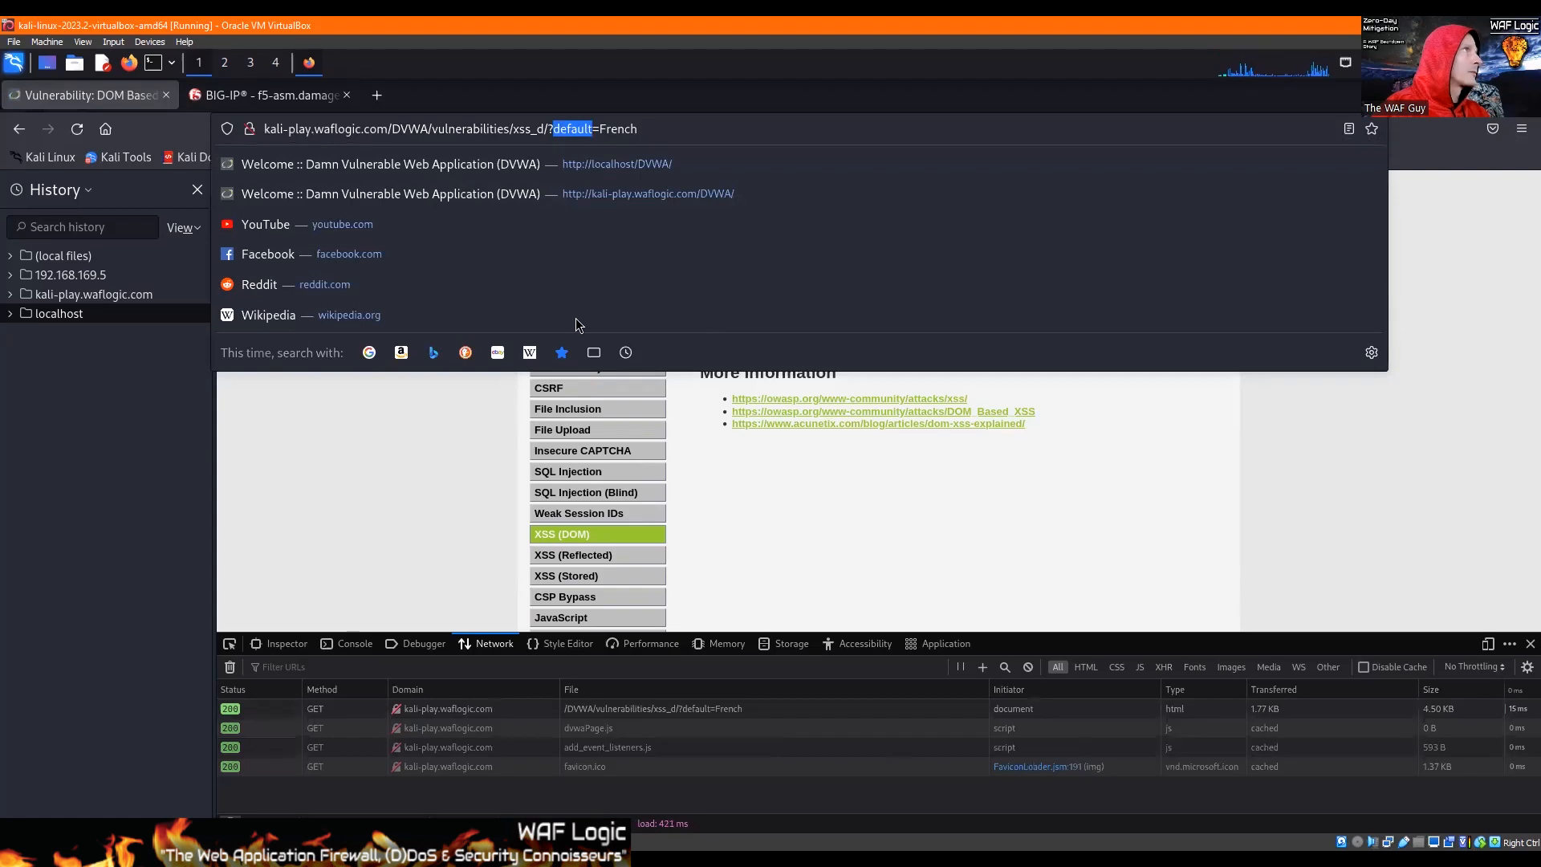
Step: Start a new explicit parameter named default in the BIG-IP security policy's parameters list
{"action": "left_click", "coordinate": [268, 98]}
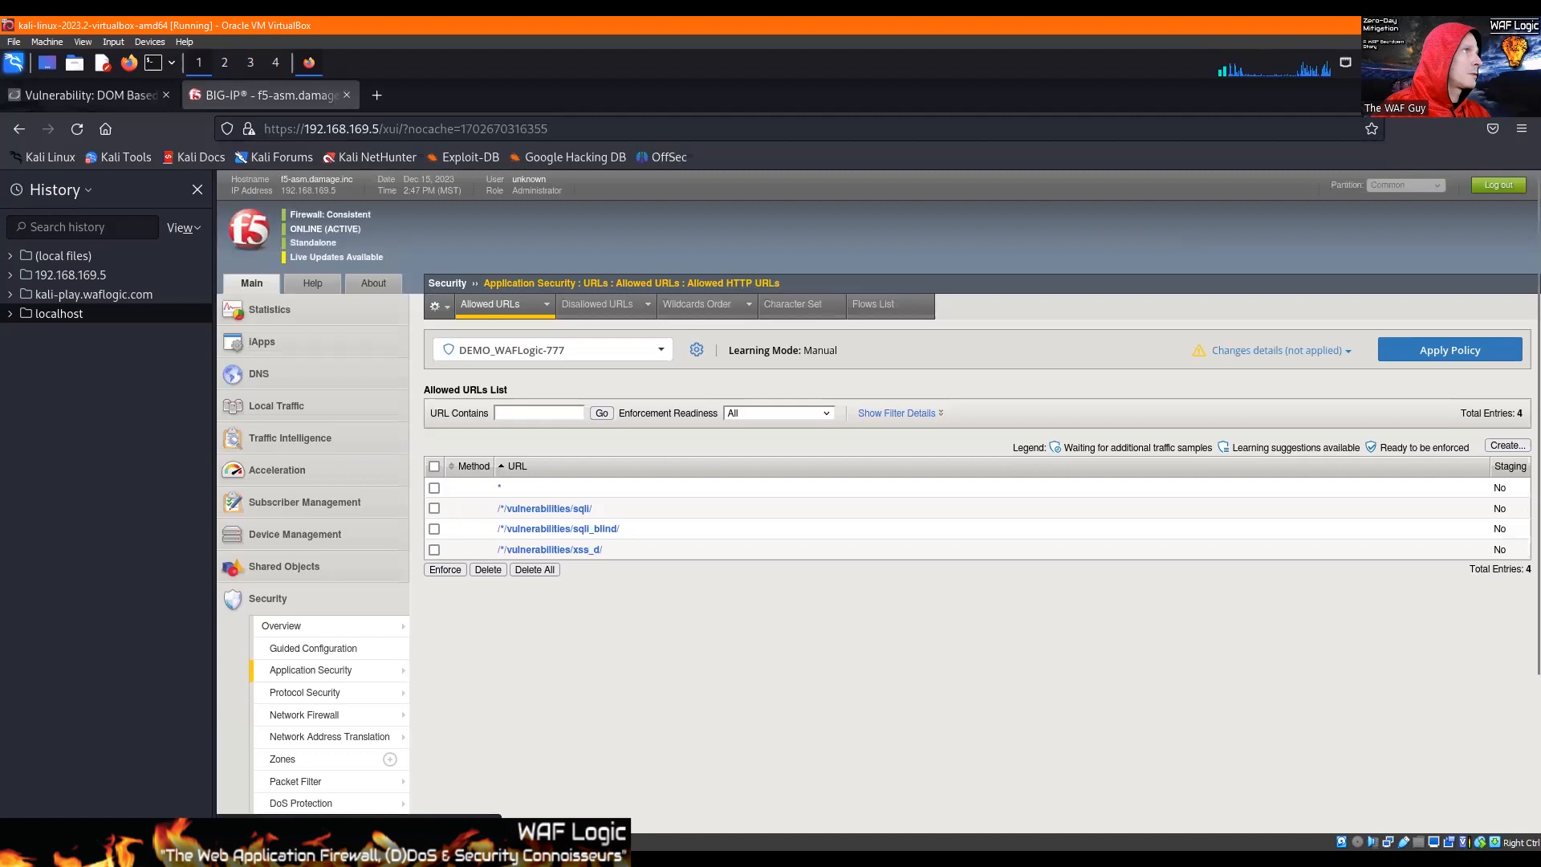
{"action": "mouse_move", "coordinate": [321, 669]}
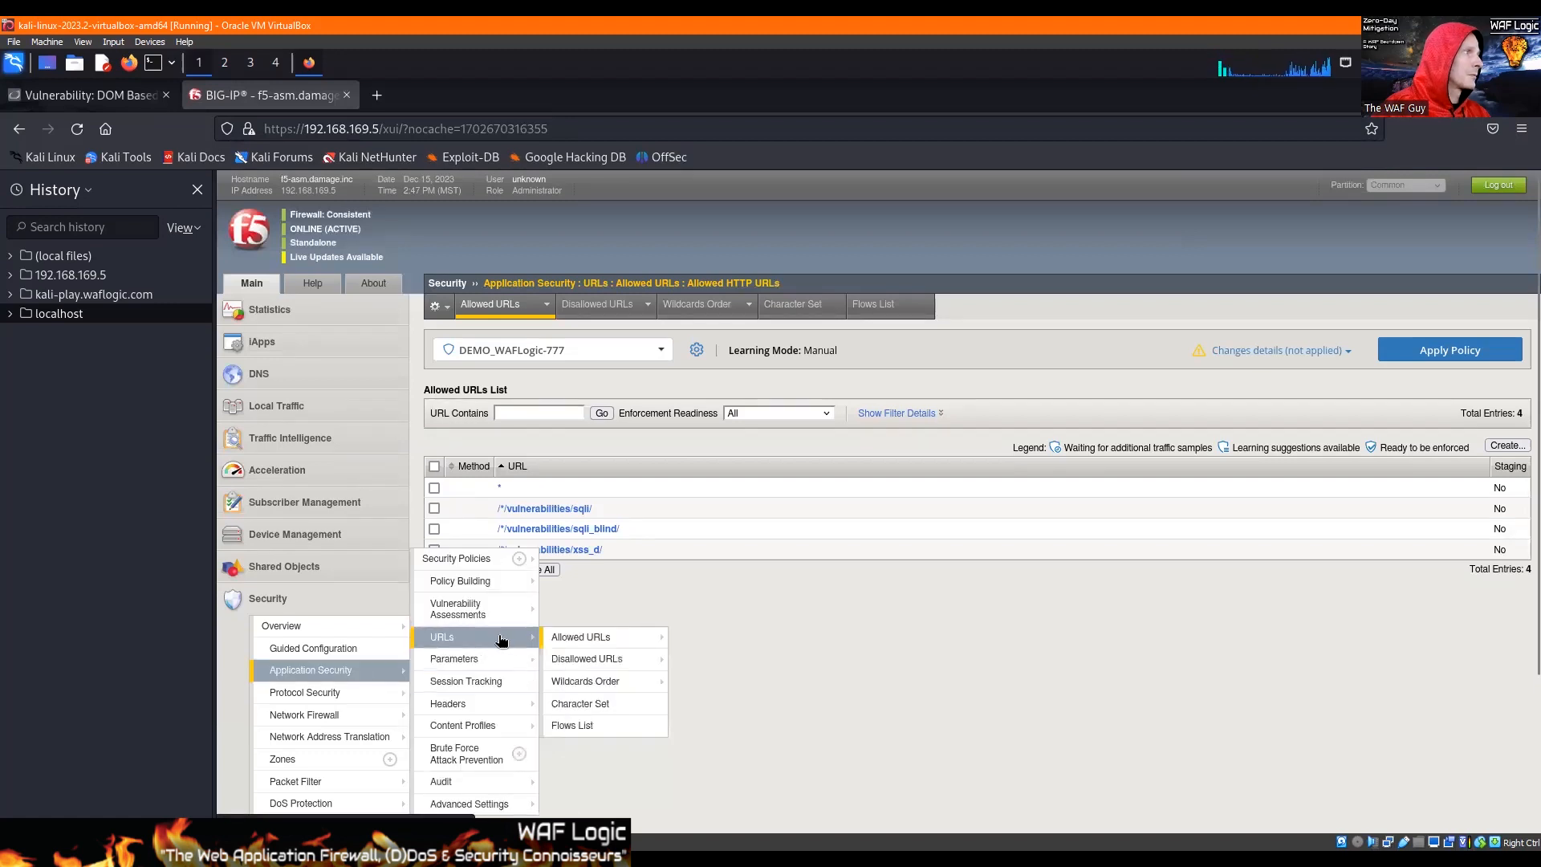
{"action": "mouse_move", "coordinate": [516, 665]}
{"action": "left_click", "coordinate": [583, 658]}
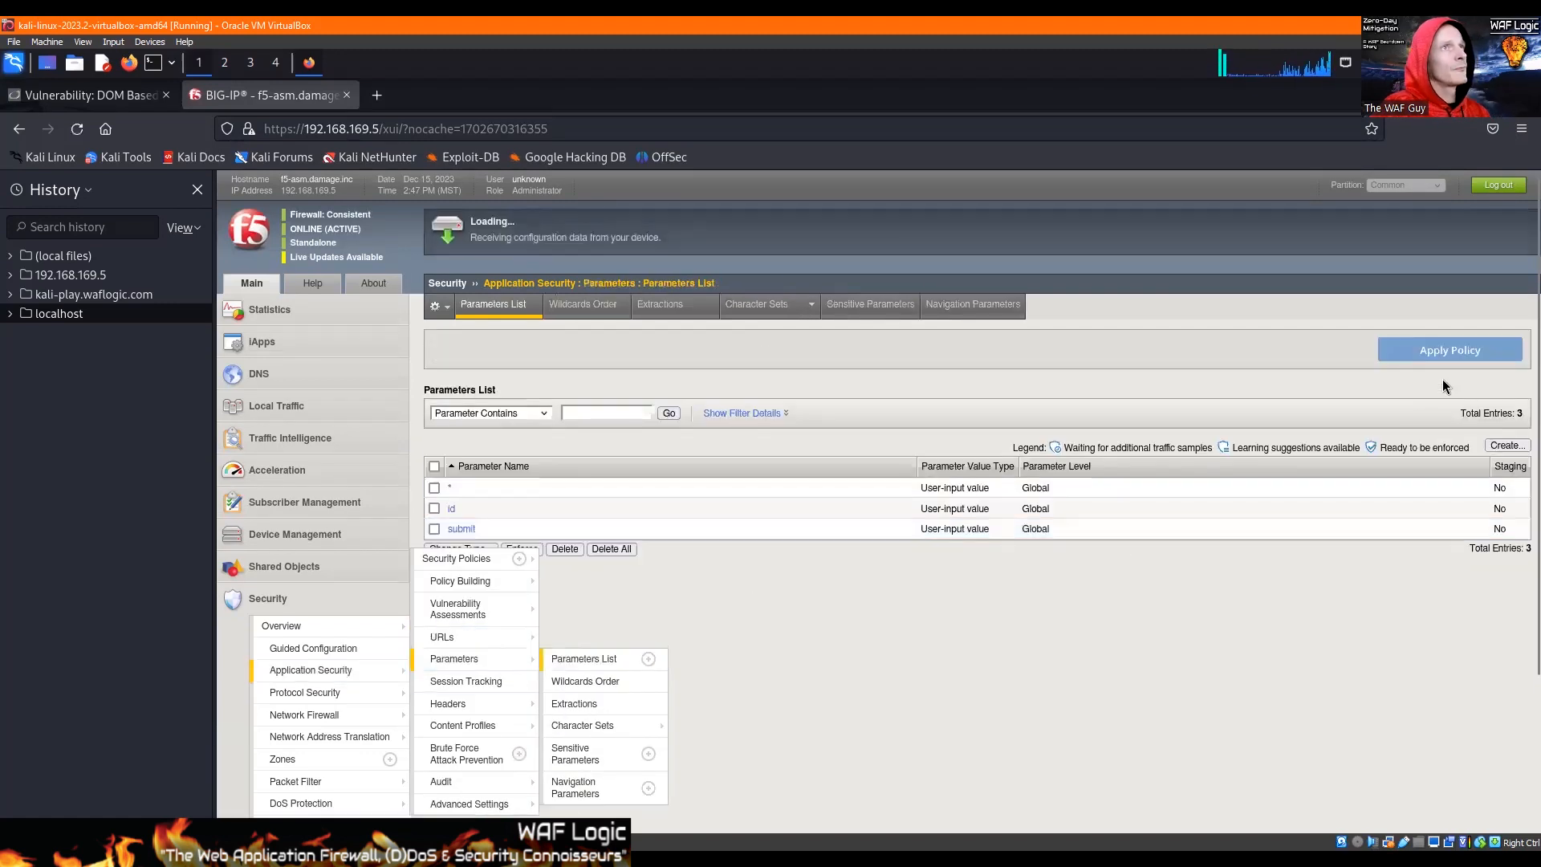
{"action": "left_click", "coordinate": [1495, 448]}
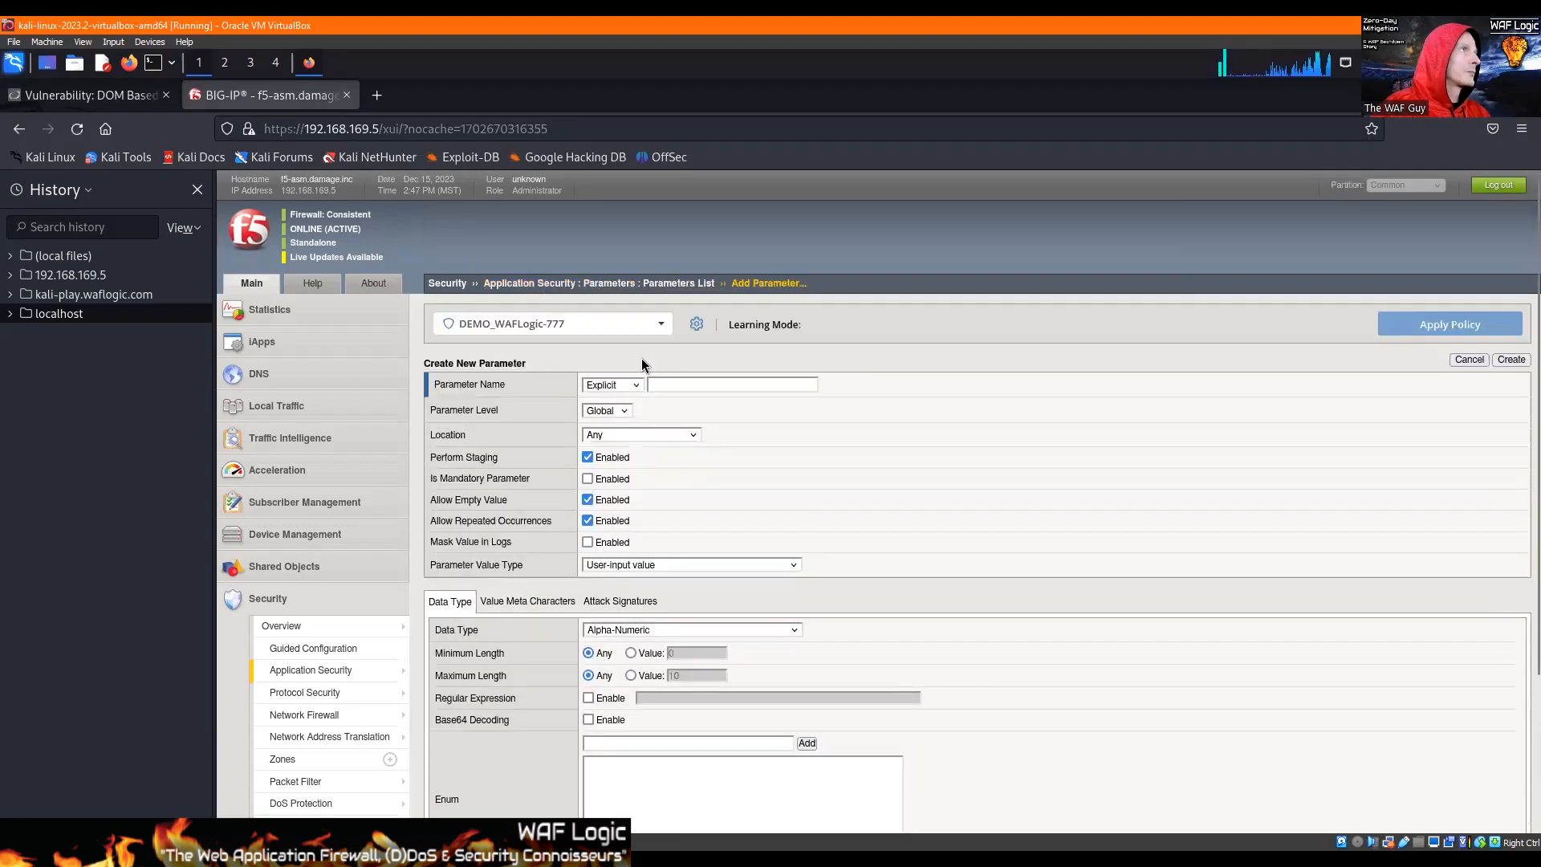
{"action": "left_click", "coordinate": [682, 385]}
{"action": "type", "text": "default"}
Step: Disable staging, empty values and repeated occurrences for the parameter, and set its maximum length to 24
{"action": "left_click", "coordinate": [587, 458]}
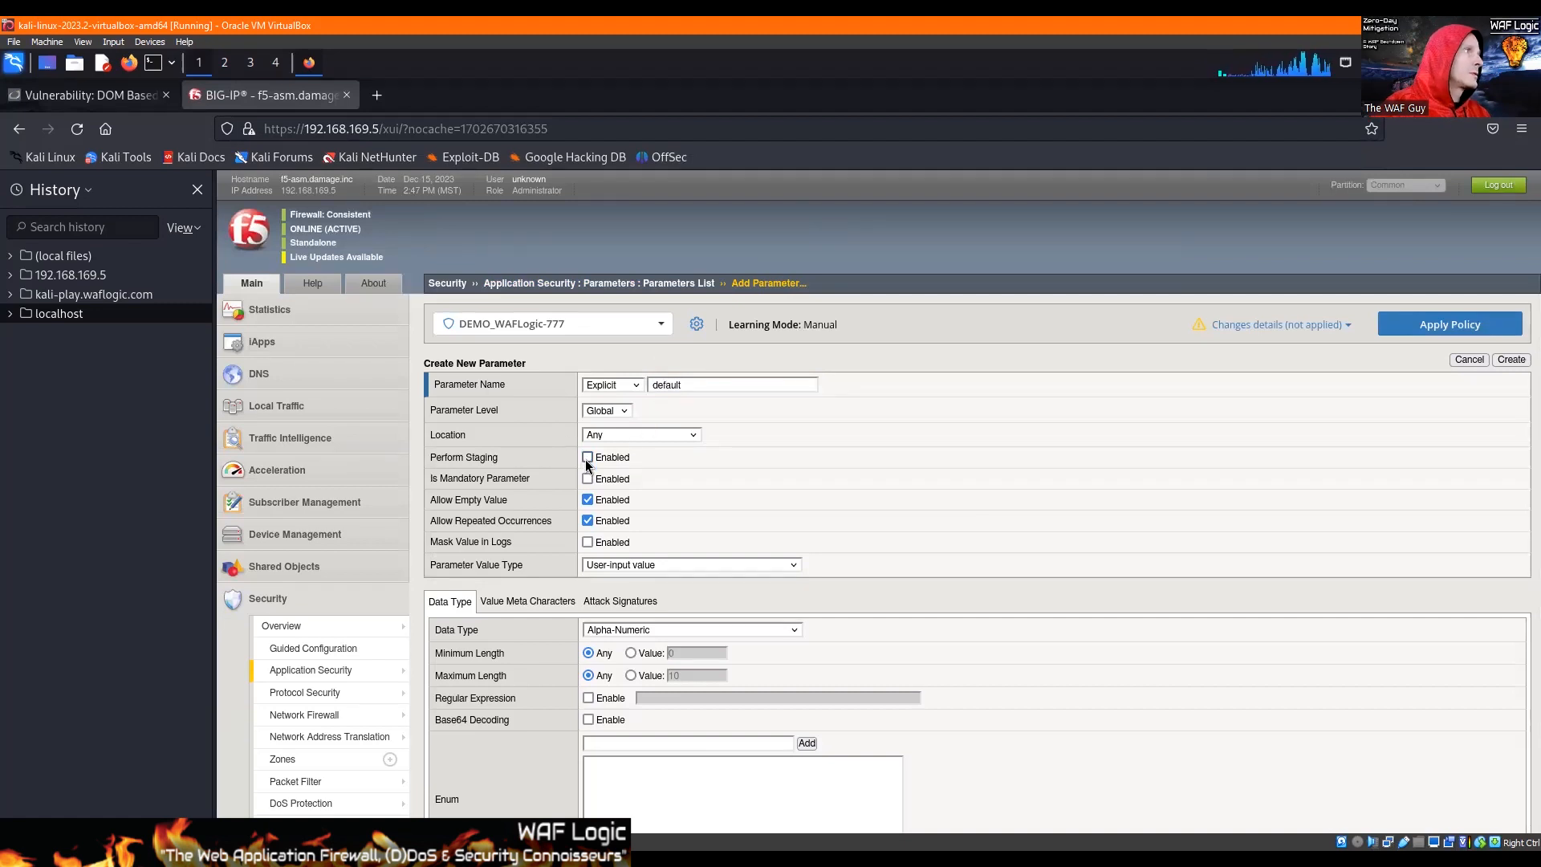
{"action": "left_click", "coordinate": [588, 503]}
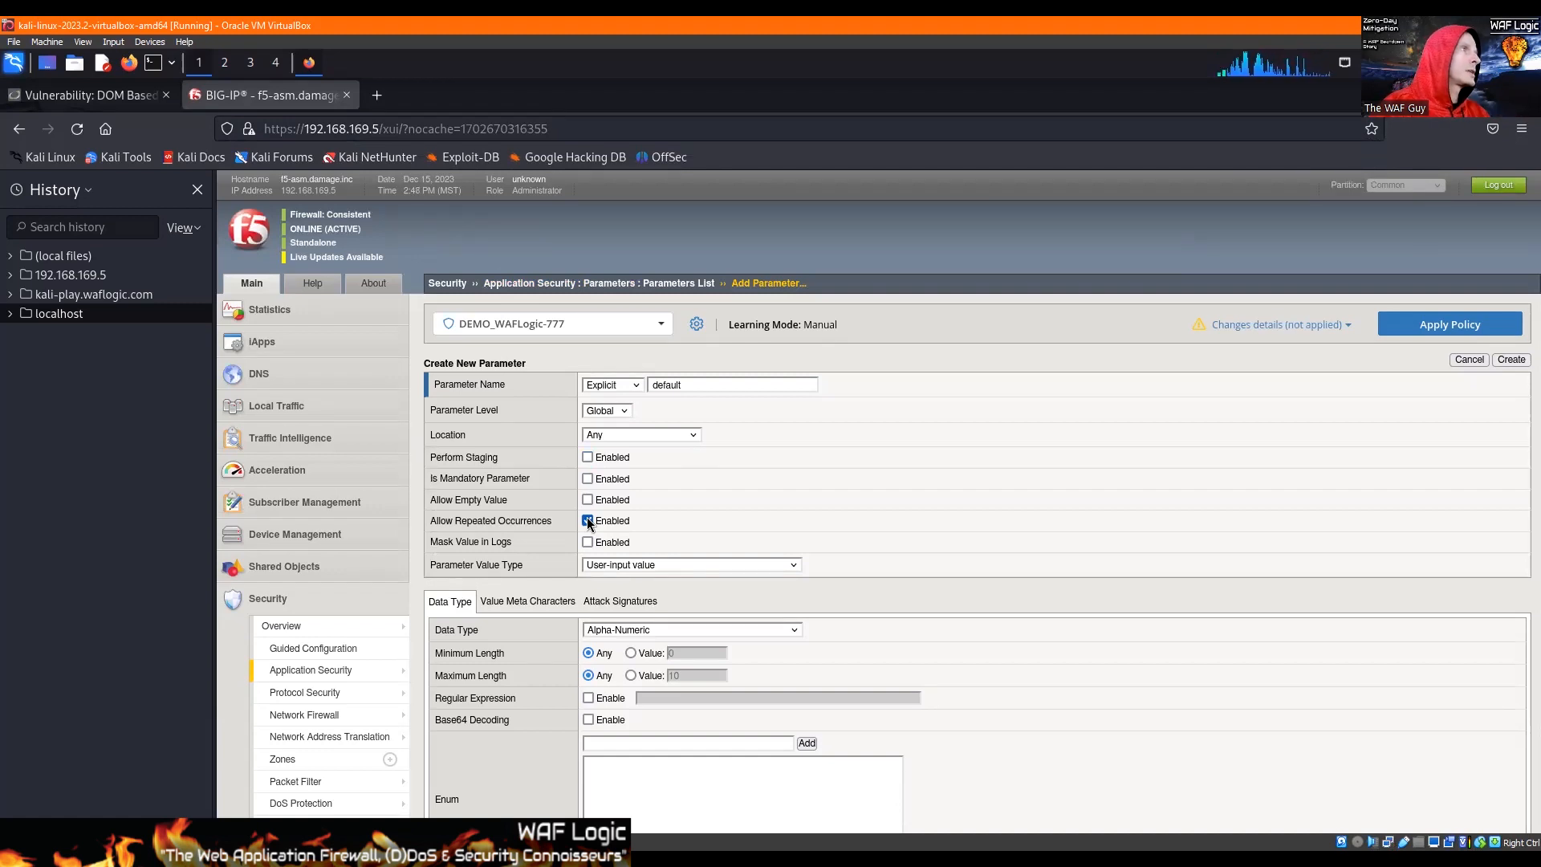
{"action": "left_click", "coordinate": [650, 675]}
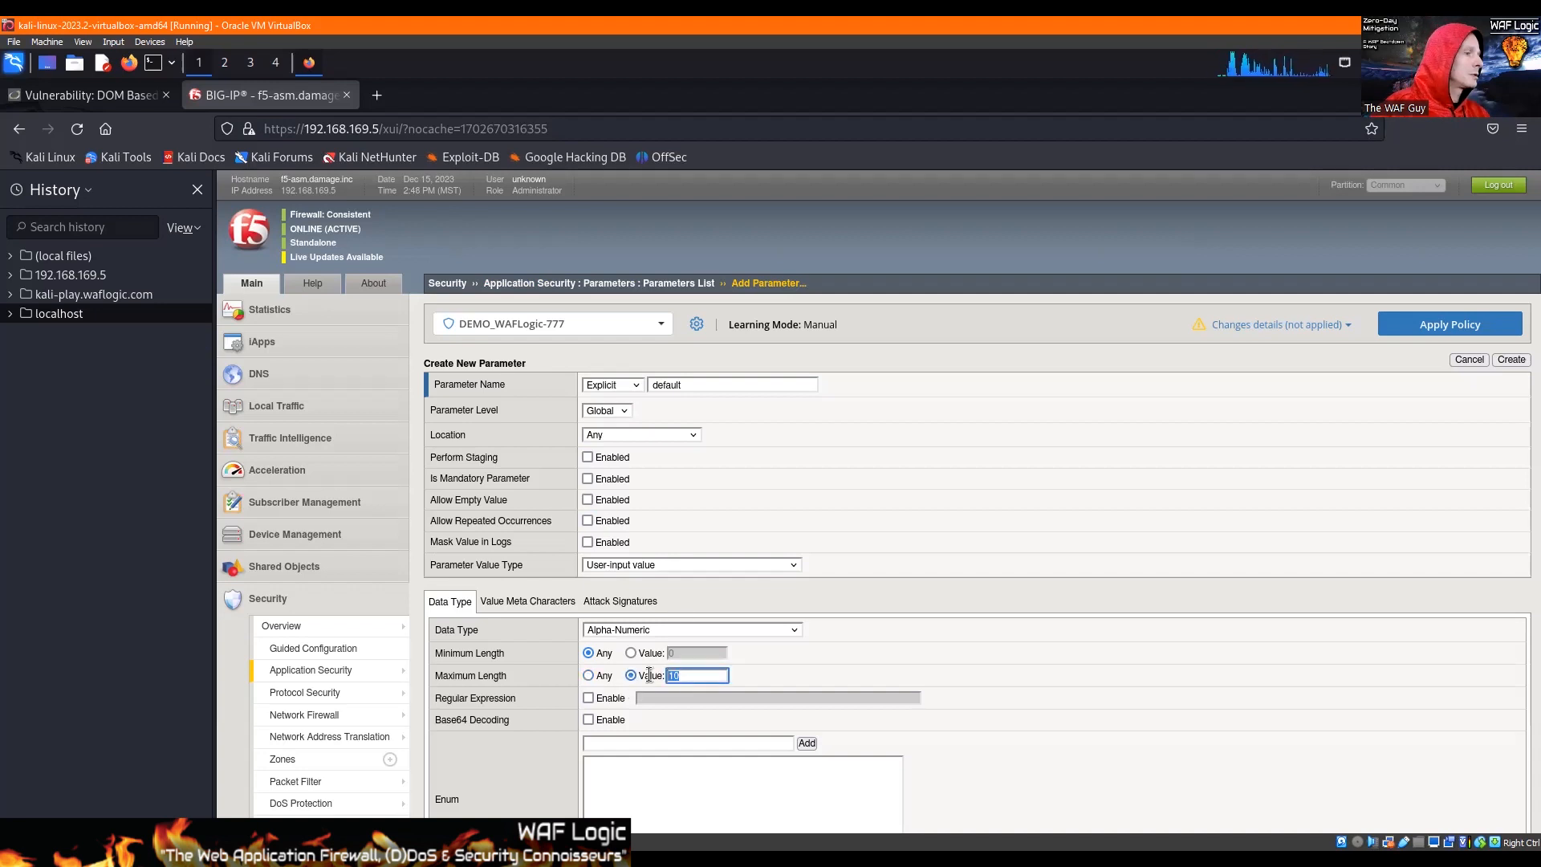
Step: Enable character checking on the parameter value and add the ! (0x21) meta character to the overridden policy settings
{"action": "left_click", "coordinate": [511, 601]}
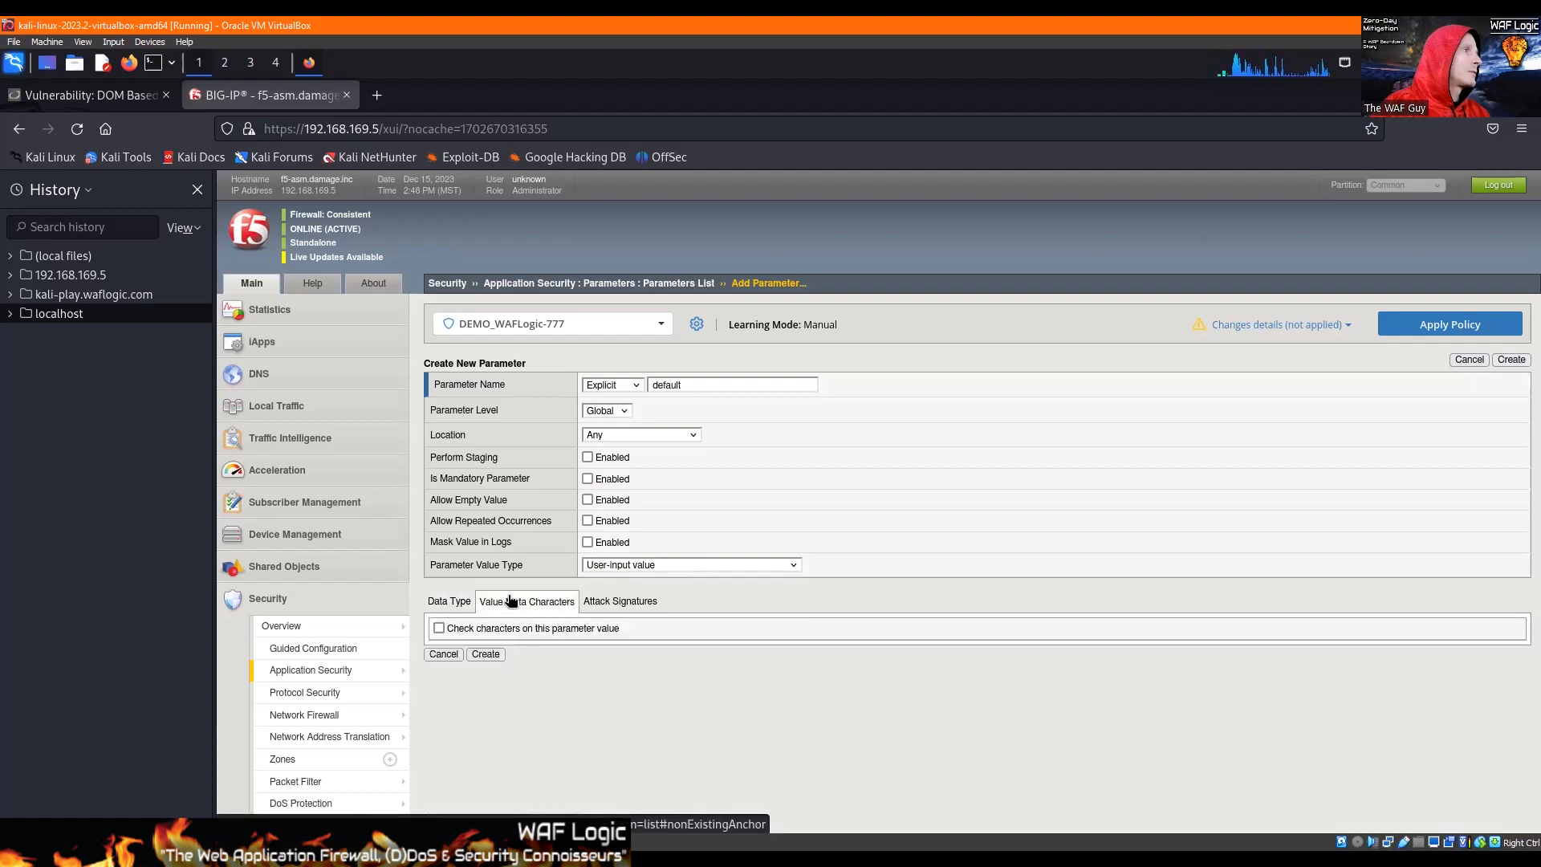
{"action": "left_click", "coordinate": [439, 629]}
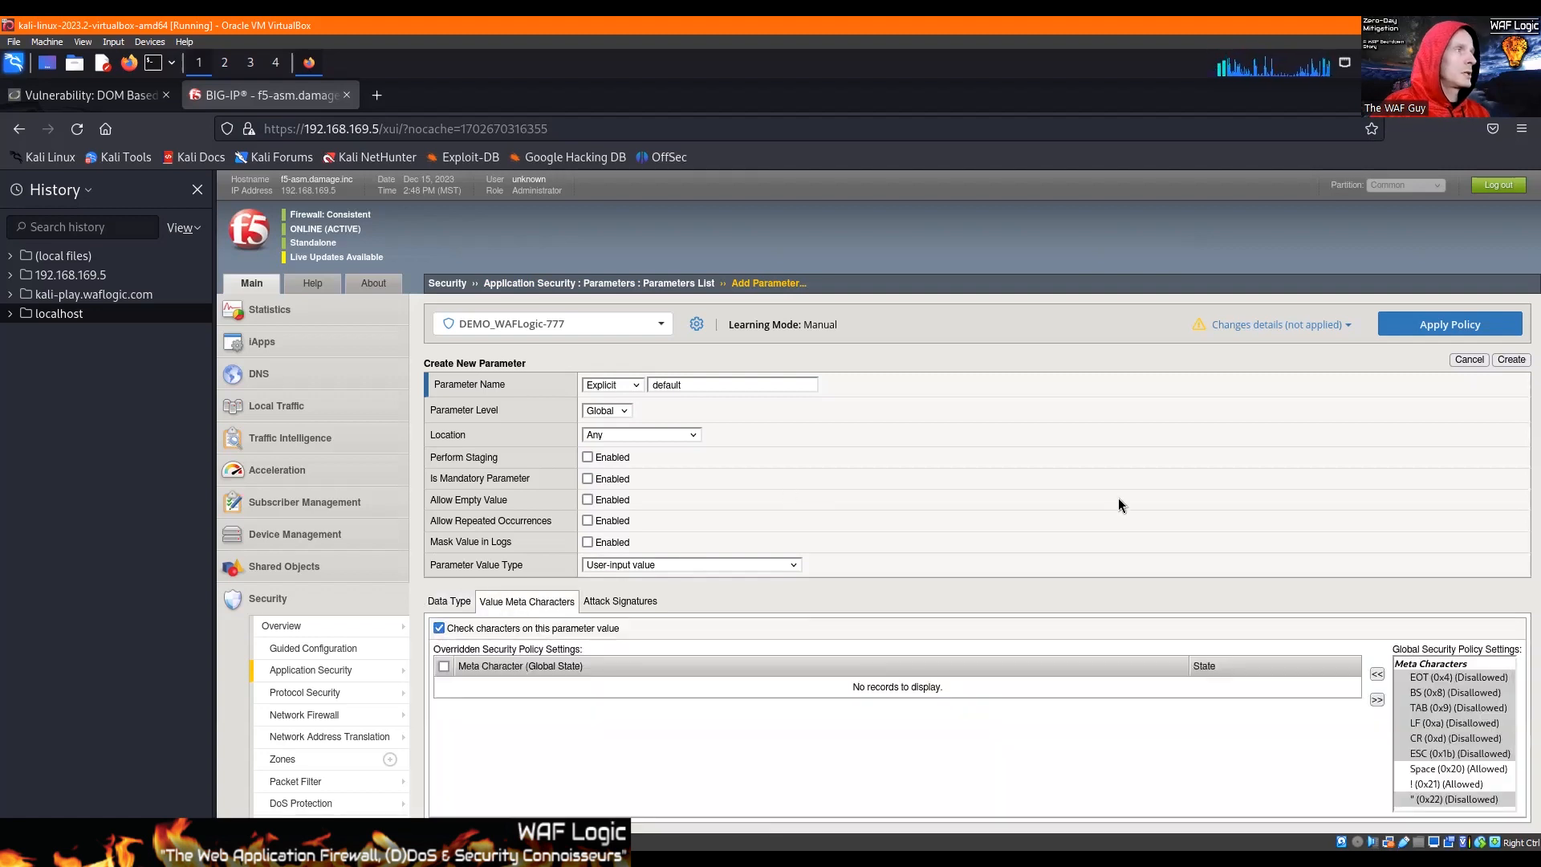
{"action": "scroll", "coordinate": [1285, 534], "scroll_direction": "down", "scroll_amount": 4}
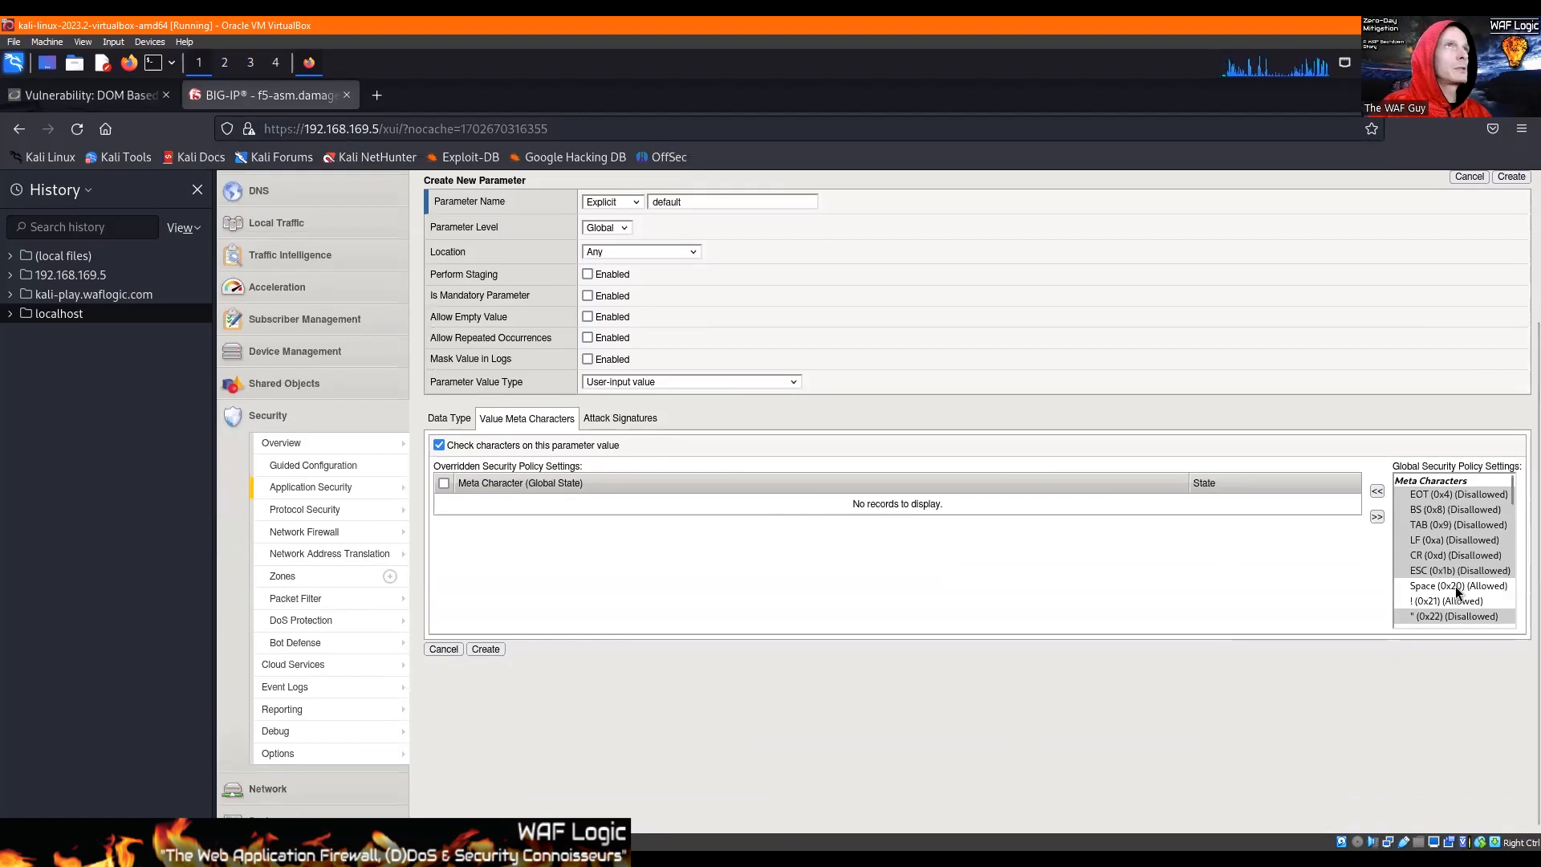
{"action": "scroll", "coordinate": [1458, 570], "scroll_direction": "down", "scroll_amount": 2}
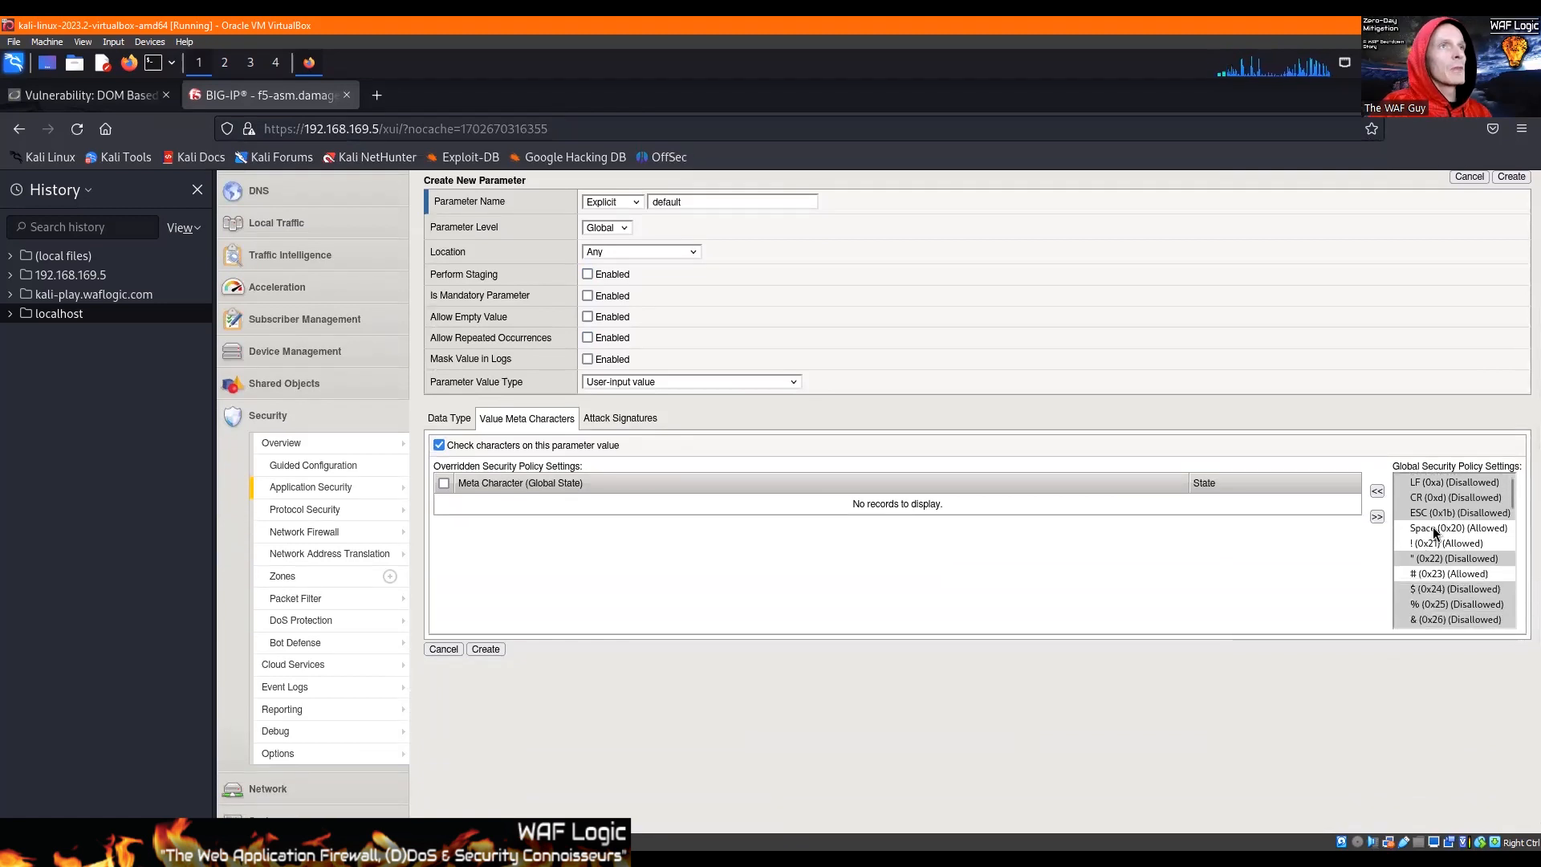
{"action": "left_click", "coordinate": [1433, 526]}
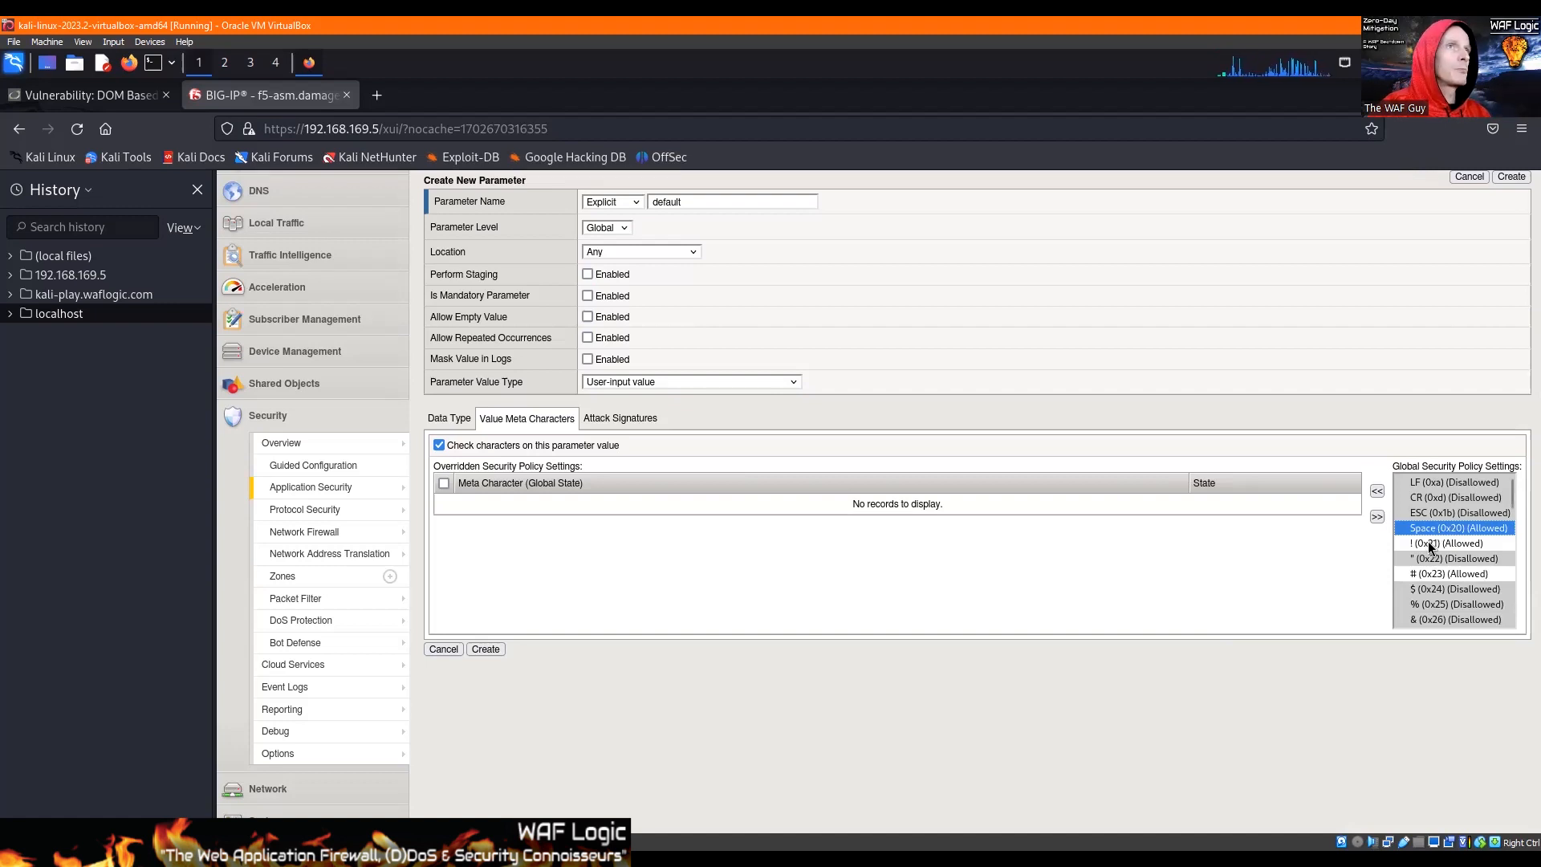
{"action": "left_click", "coordinate": [1428, 541]}
{"action": "left_click", "coordinate": [1377, 492]}
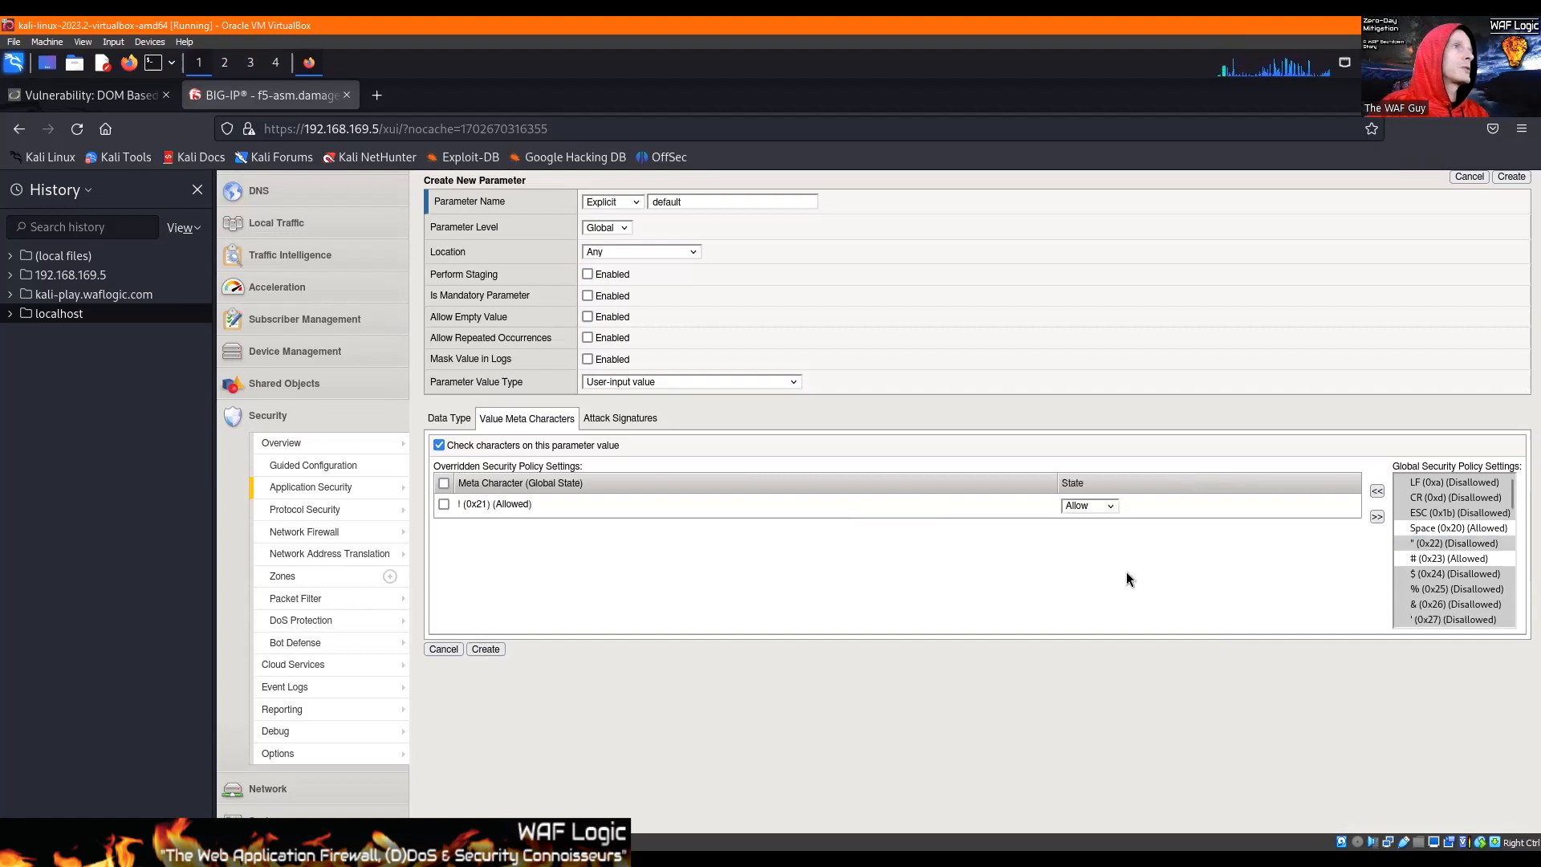
Step: Check the default parameter's value in the DVWA page address, and return to the BIG-IP parameter settings
{"action": "left_click", "coordinate": [1425, 559]}
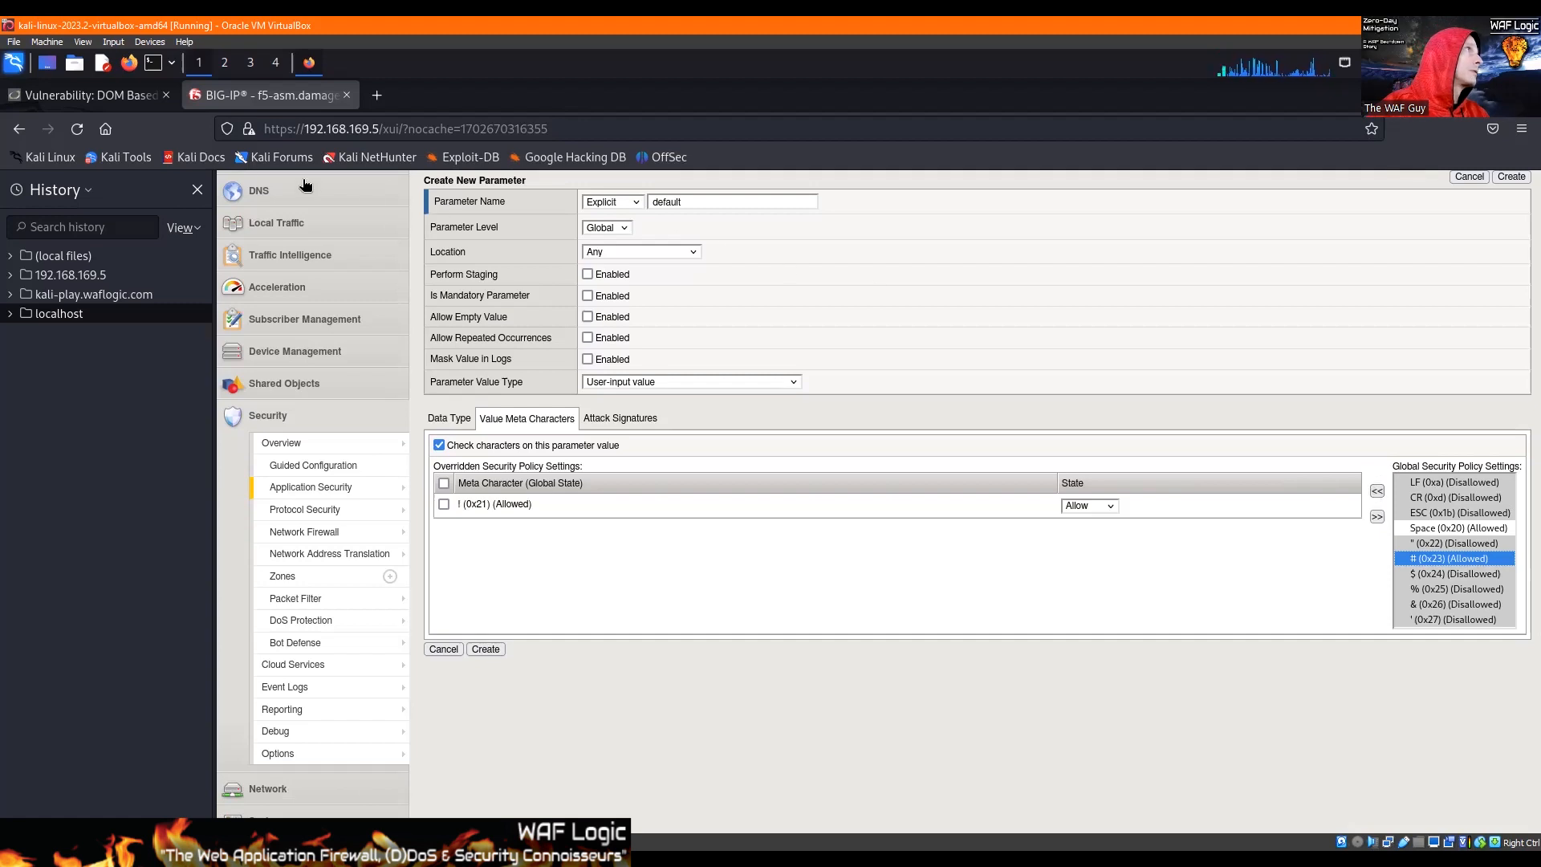
{"action": "left_click", "coordinate": [122, 96]}
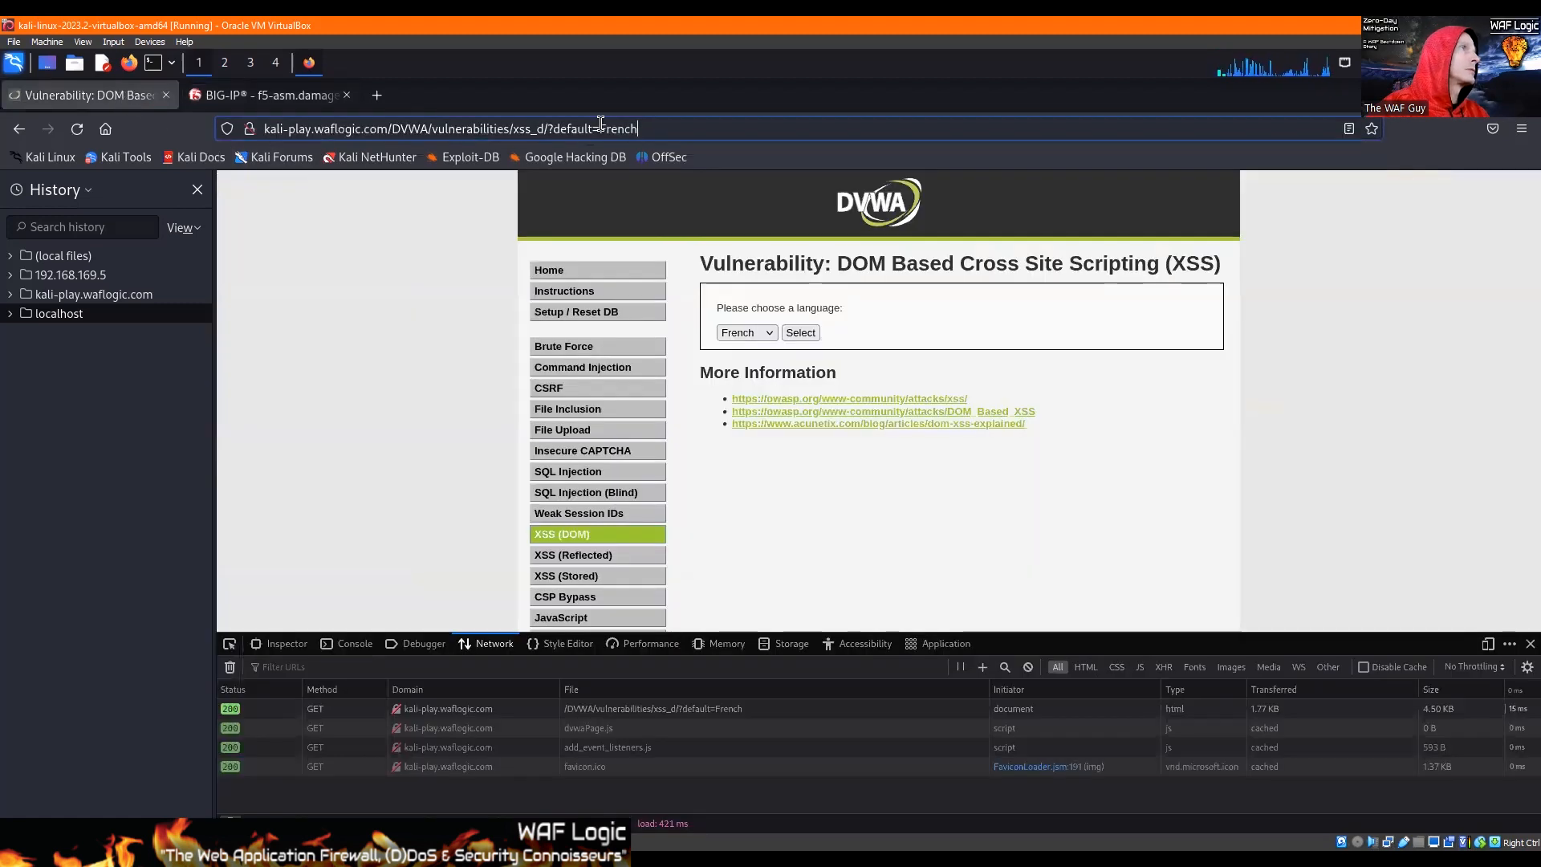
{"action": "left_click", "coordinate": [650, 130]}
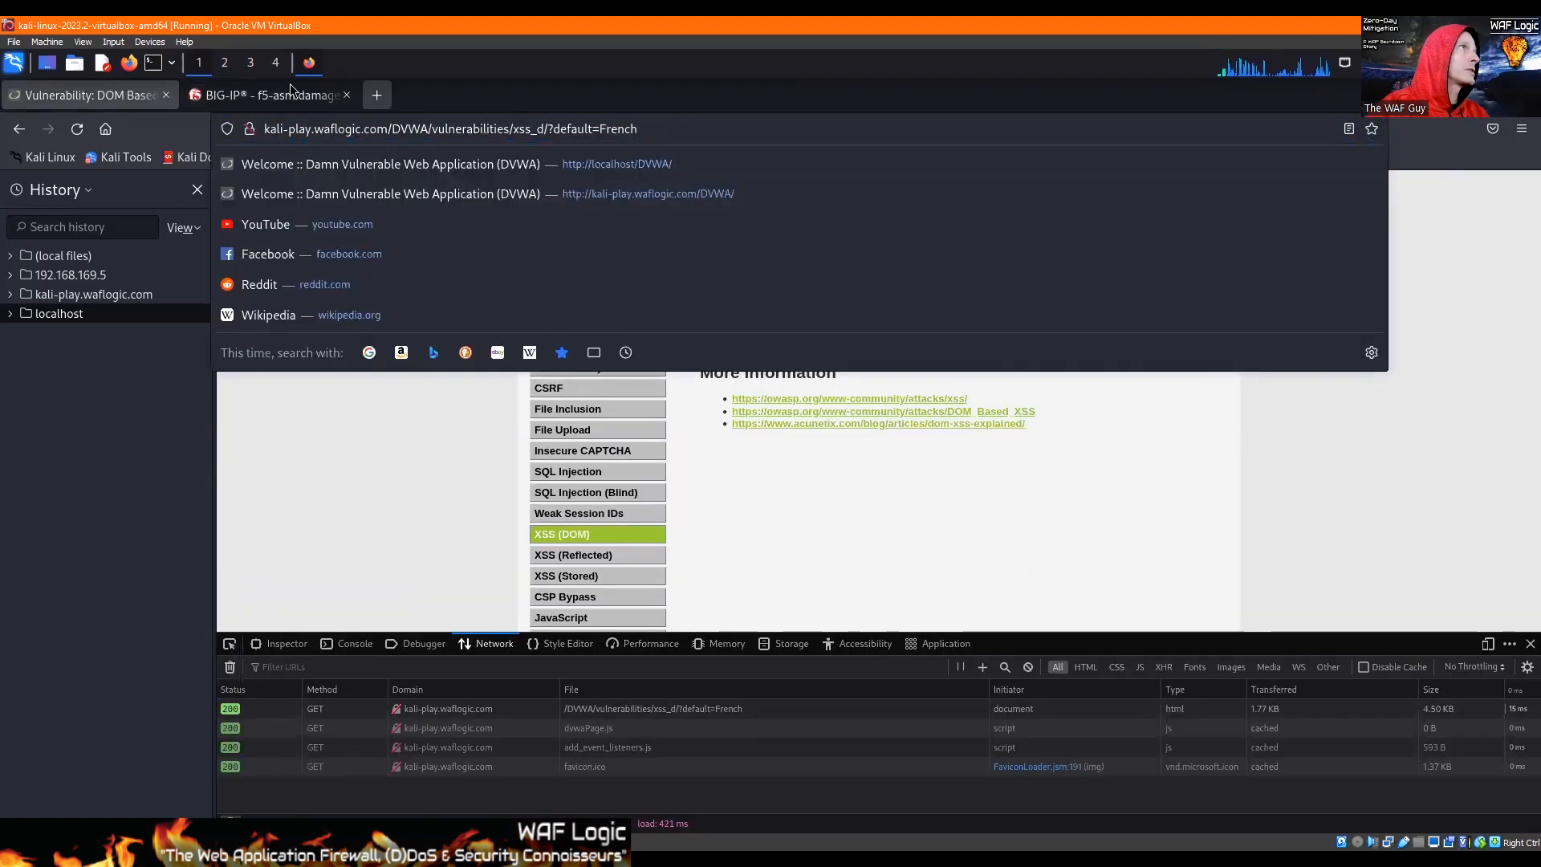
{"action": "left_click", "coordinate": [265, 95]}
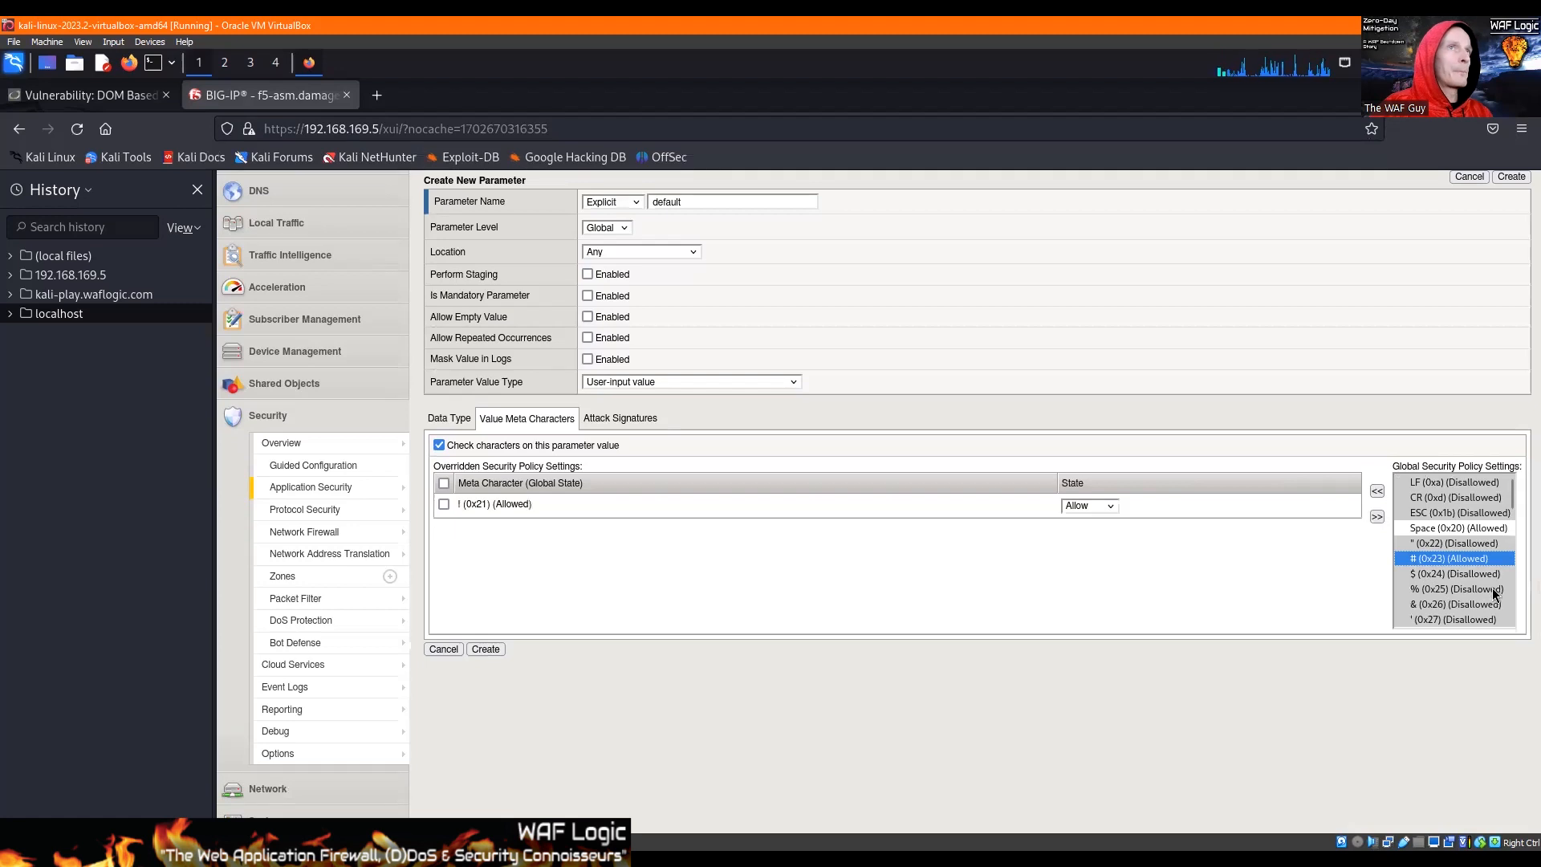
Step: Add the globally allowed meta characters (, ), *, /, :, ? and @ to the overridden settings, leaving out the hyphen
{"action": "scroll", "coordinate": [1477, 517], "scroll_direction": "down", "scroll_amount": 3}
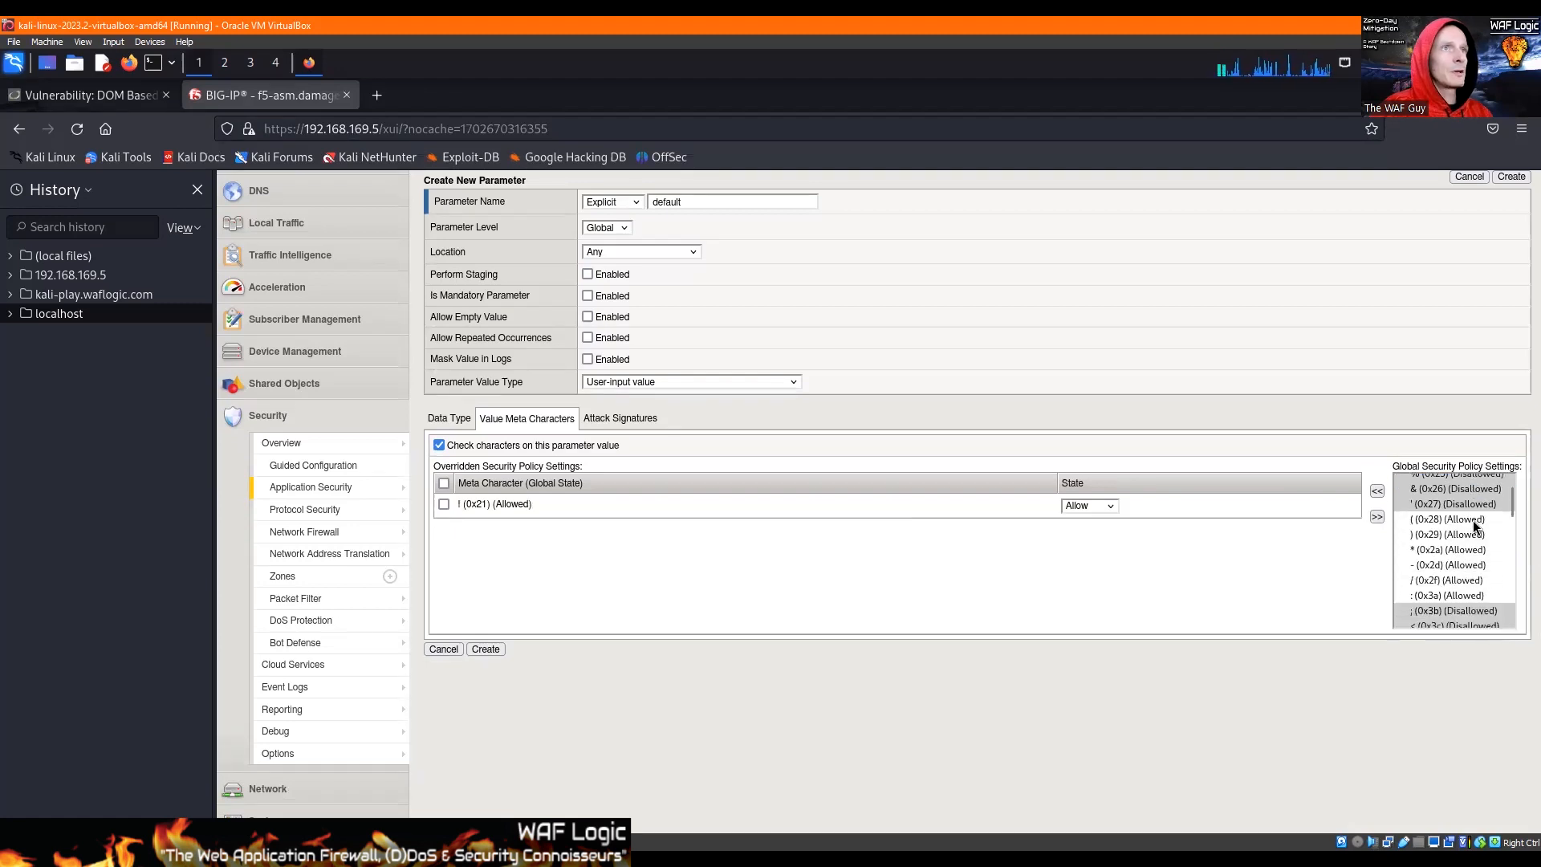
{"action": "left_click_drag", "start_coordinate": [1434, 520], "coordinate": [1439, 595]}
{"action": "left_click", "coordinate": [1376, 490]}
{"action": "left_click", "coordinate": [1377, 492]}
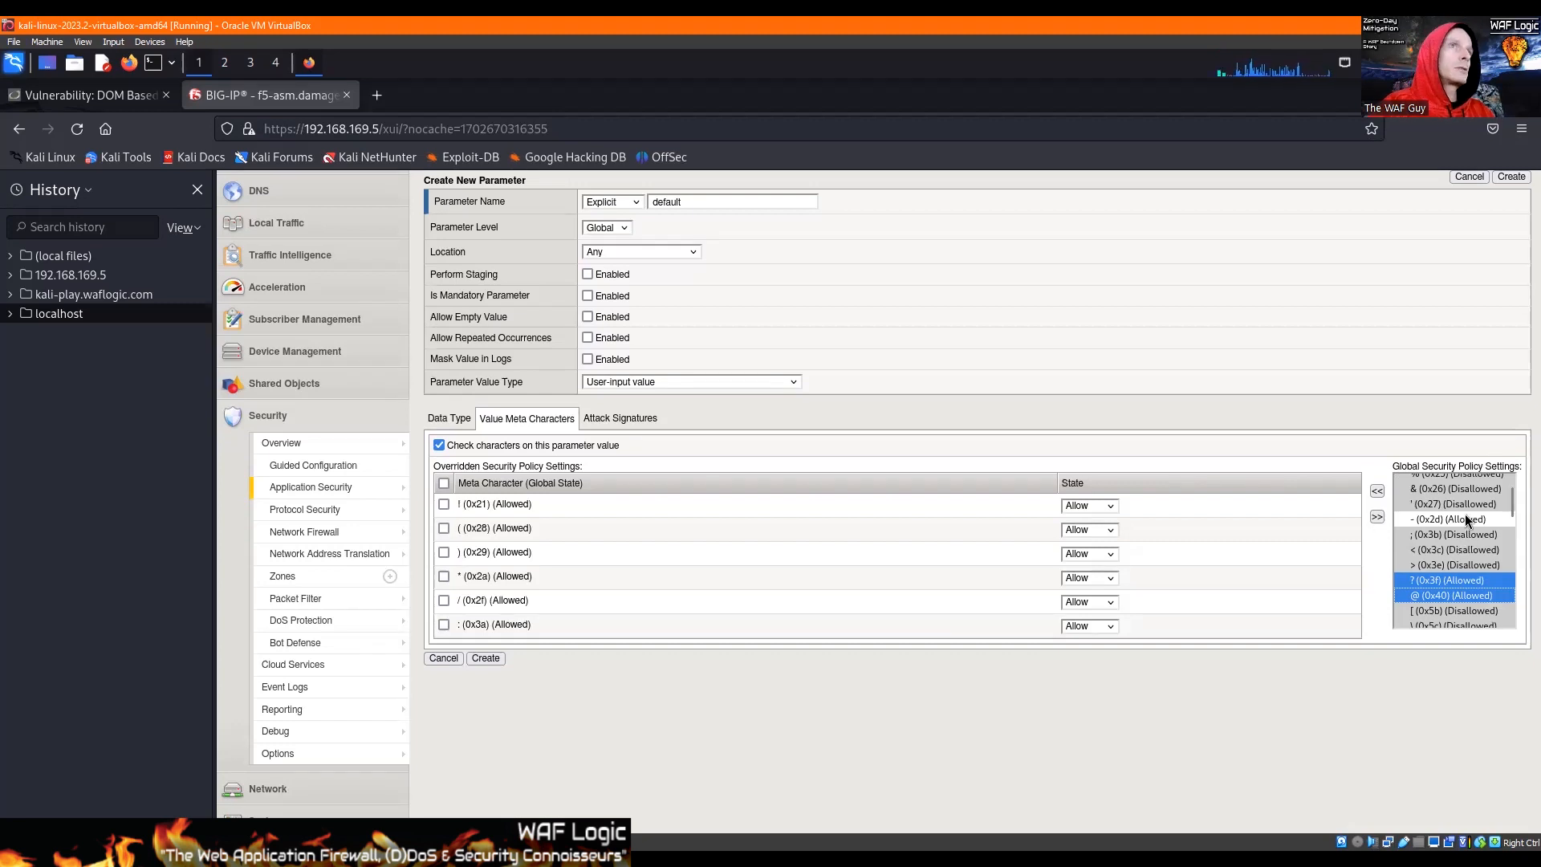
{"action": "left_click", "coordinate": [1377, 492]}
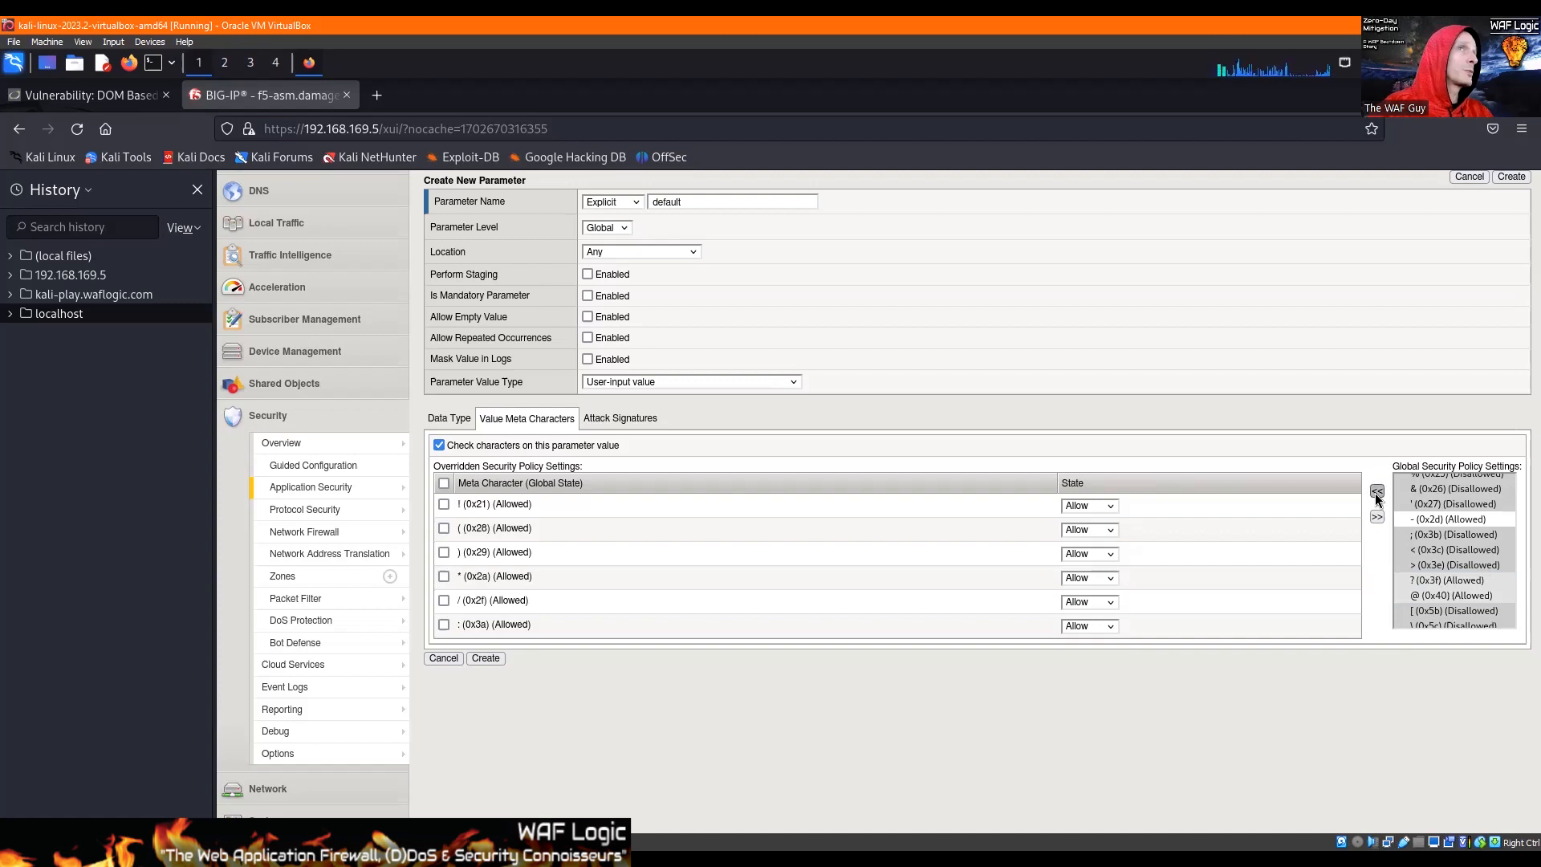
Step: Add the ^ (0x5e) and ~ (0x7e) meta characters to the overridden settings
{"action": "scroll", "coordinate": [1419, 587], "scroll_direction": "down", "scroll_amount": 2}
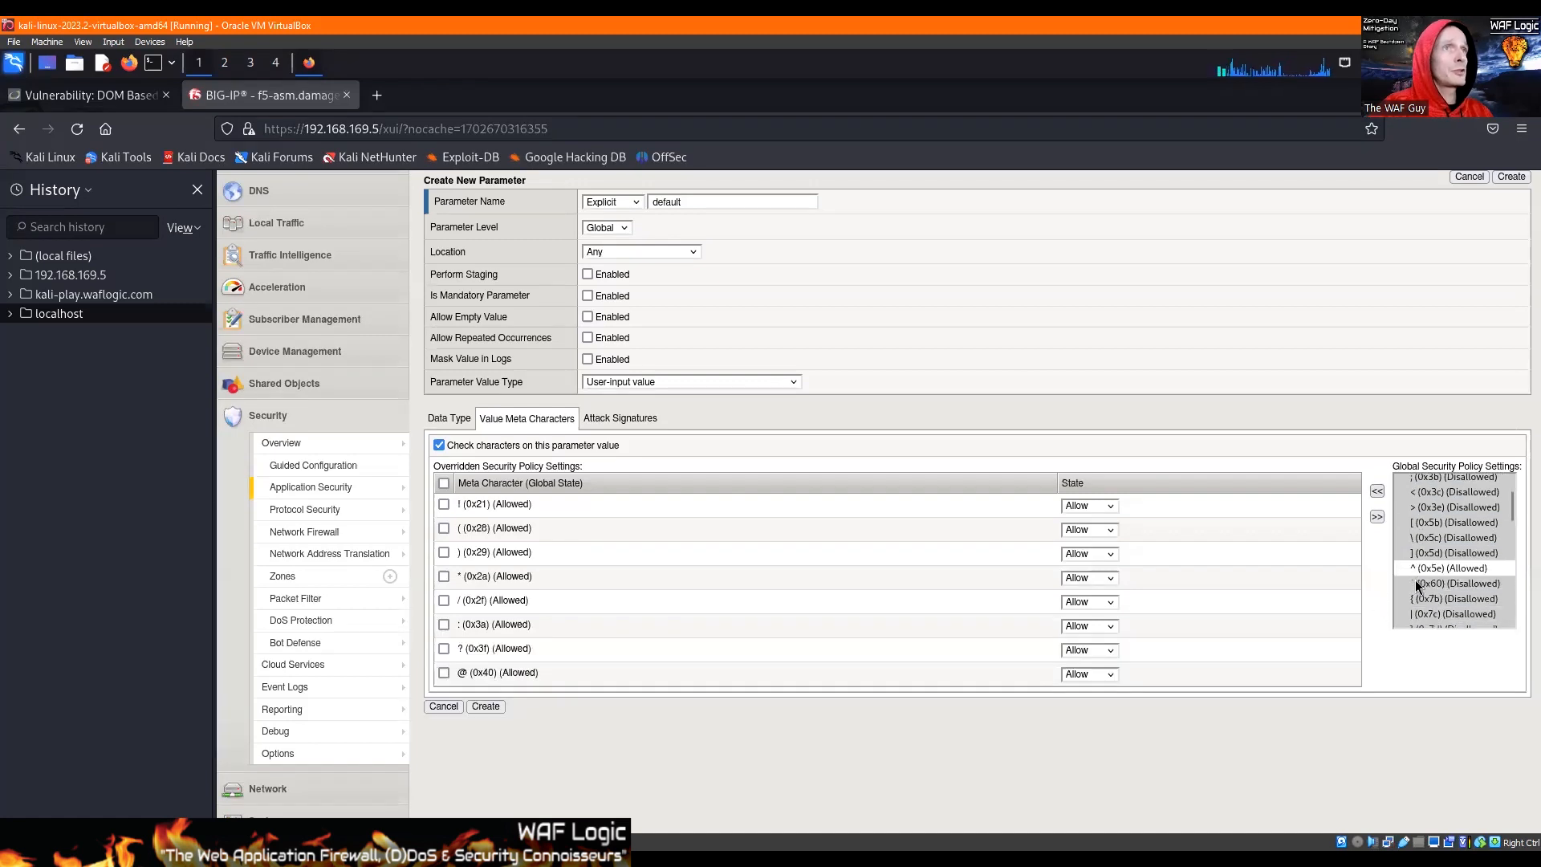
{"action": "left_click", "coordinate": [1419, 559]}
{"action": "left_click", "coordinate": [1418, 567]}
{"action": "left_click", "coordinate": [1377, 491]}
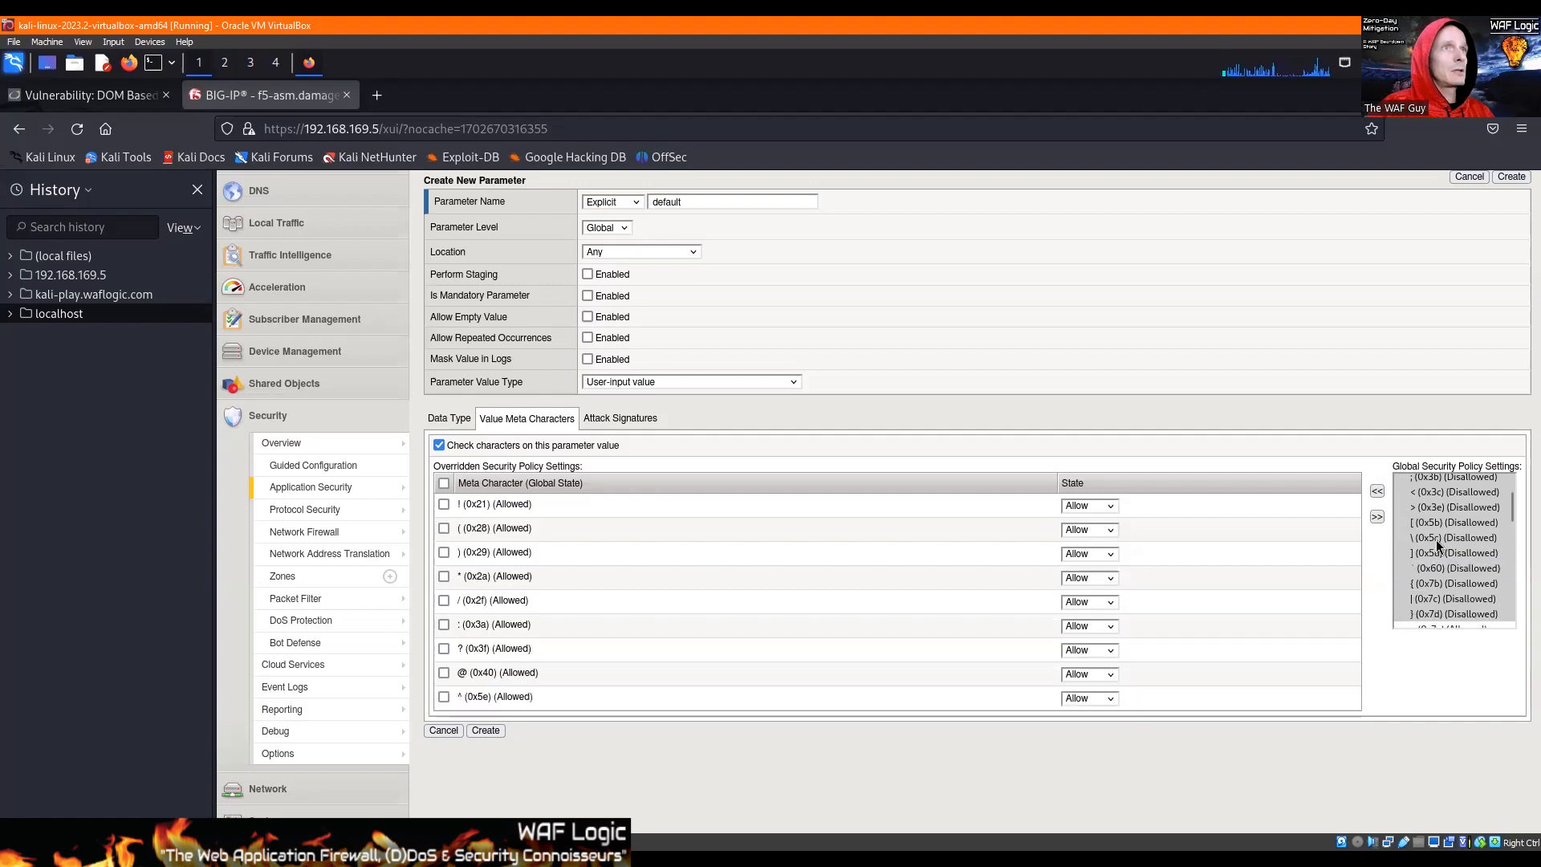
{"action": "scroll", "coordinate": [1437, 539], "scroll_direction": "down", "scroll_amount": 1}
{"action": "left_click", "coordinate": [1424, 569]}
{"action": "left_click", "coordinate": [1378, 492]}
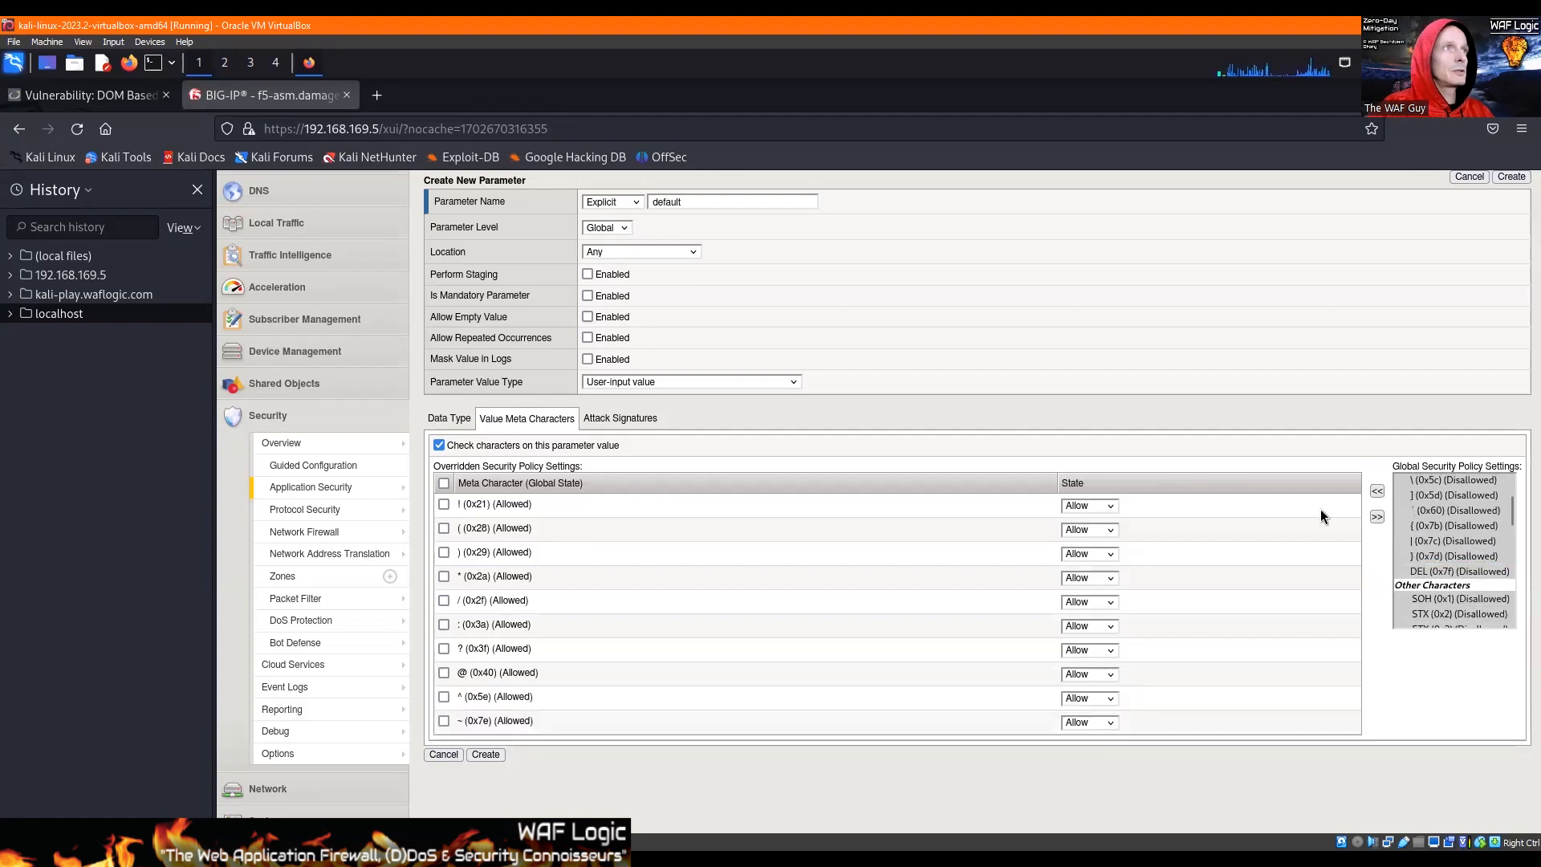
Step: Set the state of all the overridden meta characters, from ! through ~, to Disallow
{"action": "left_click", "coordinate": [1101, 505]}
{"action": "key", "text": "Return"}
{"action": "key", "text": "Tab"}
{"action": "key", "text": "Tab"}
{"action": "key", "text": "Tab"}
{"action": "key", "text": "Tab"}
{"action": "key", "text": "Down"}
{"action": "key", "text": "Tab"}
{"action": "key", "text": "Tab"}
{"action": "key", "text": "Down"}
{"action": "key", "text": "Tab"}
{"action": "key", "text": "Tab"}
{"action": "key", "text": "Down"}
{"action": "key", "text": "Tab"}
{"action": "key", "text": "Tab"}
{"action": "key", "text": "Down"}
{"action": "key", "text": "Tab"}
{"action": "key", "text": "Tab"}
{"action": "key", "text": "Down"}
{"action": "key", "text": "Tab"}
{"action": "key", "text": "Tab"}
{"action": "key", "text": "Down"}
{"action": "key", "text": "Tab"}
{"action": "key", "text": "Tab"}
{"action": "key", "text": "Down"}
{"action": "key", "text": "Tab"}
{"action": "key", "text": "Tab"}
{"action": "key", "text": "Down"}
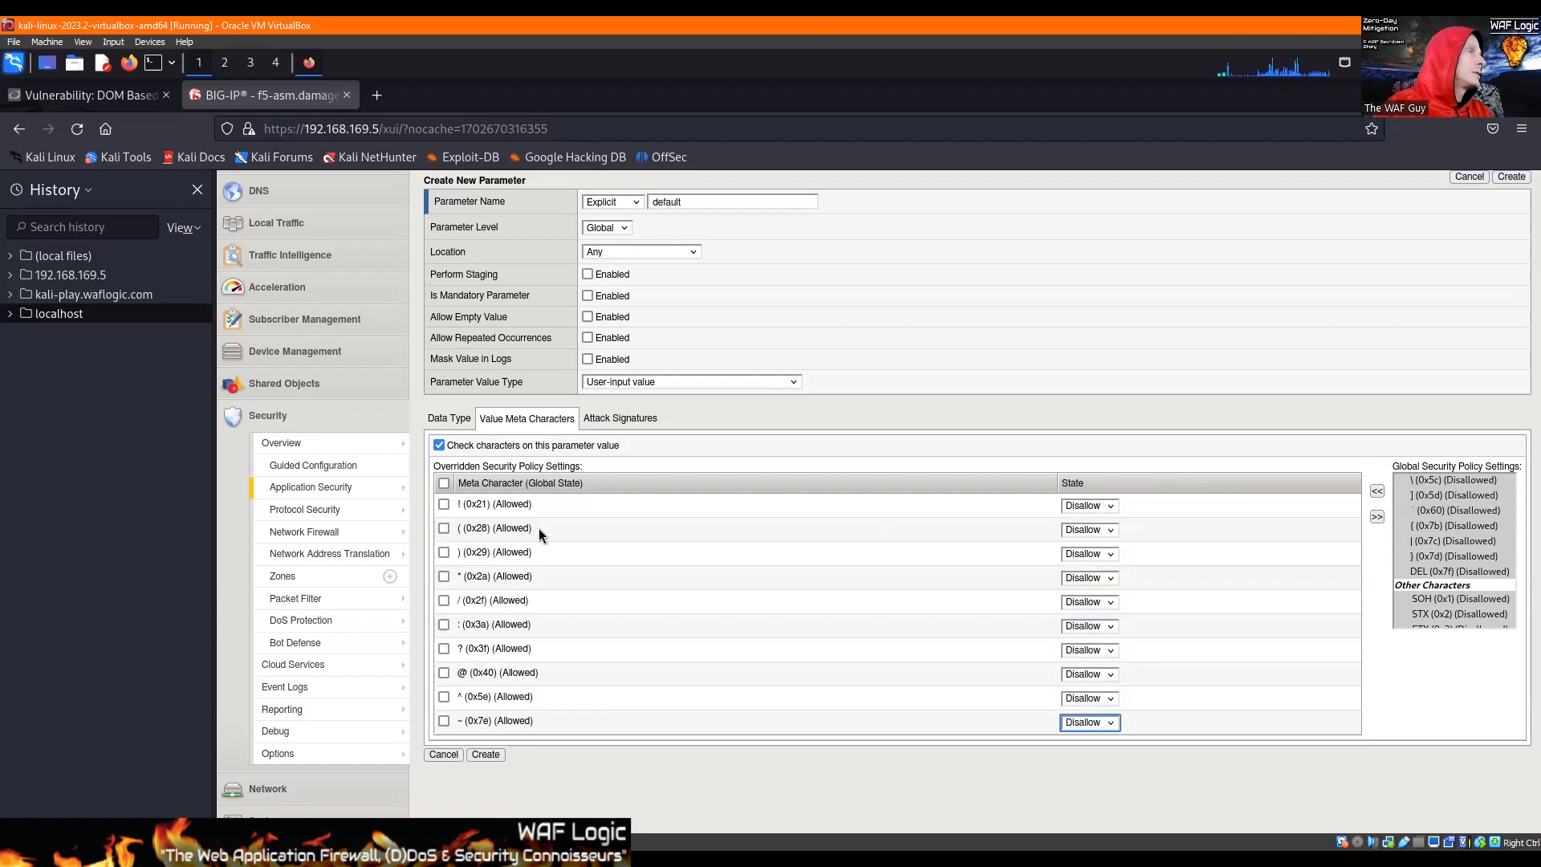
Step: Create the default parameter with its attack signature and threat campaign checks off
{"action": "left_click", "coordinate": [610, 422]}
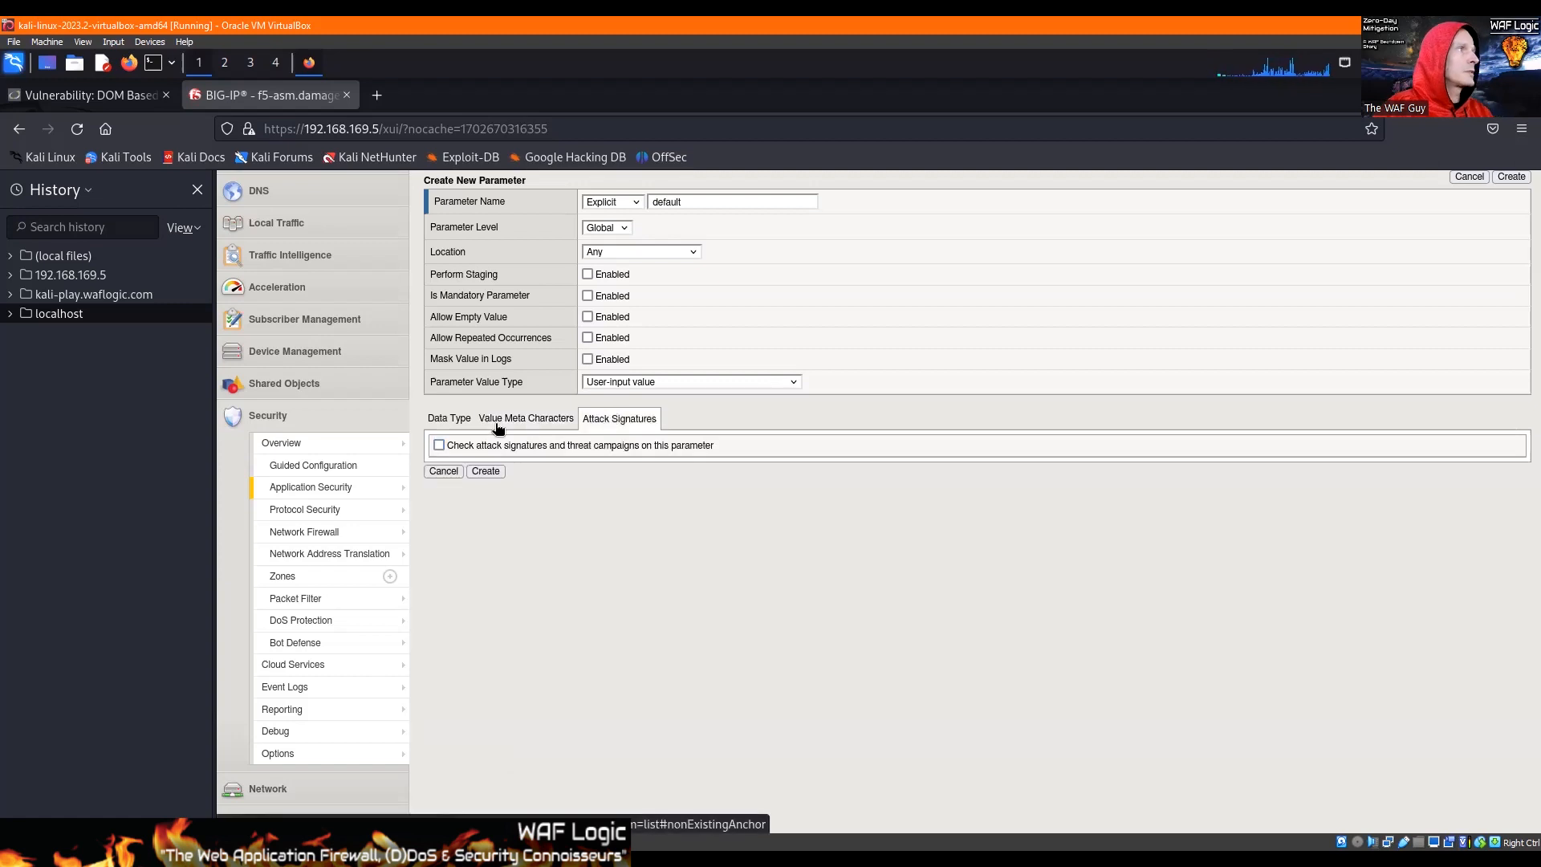
{"action": "left_click", "coordinate": [538, 417]}
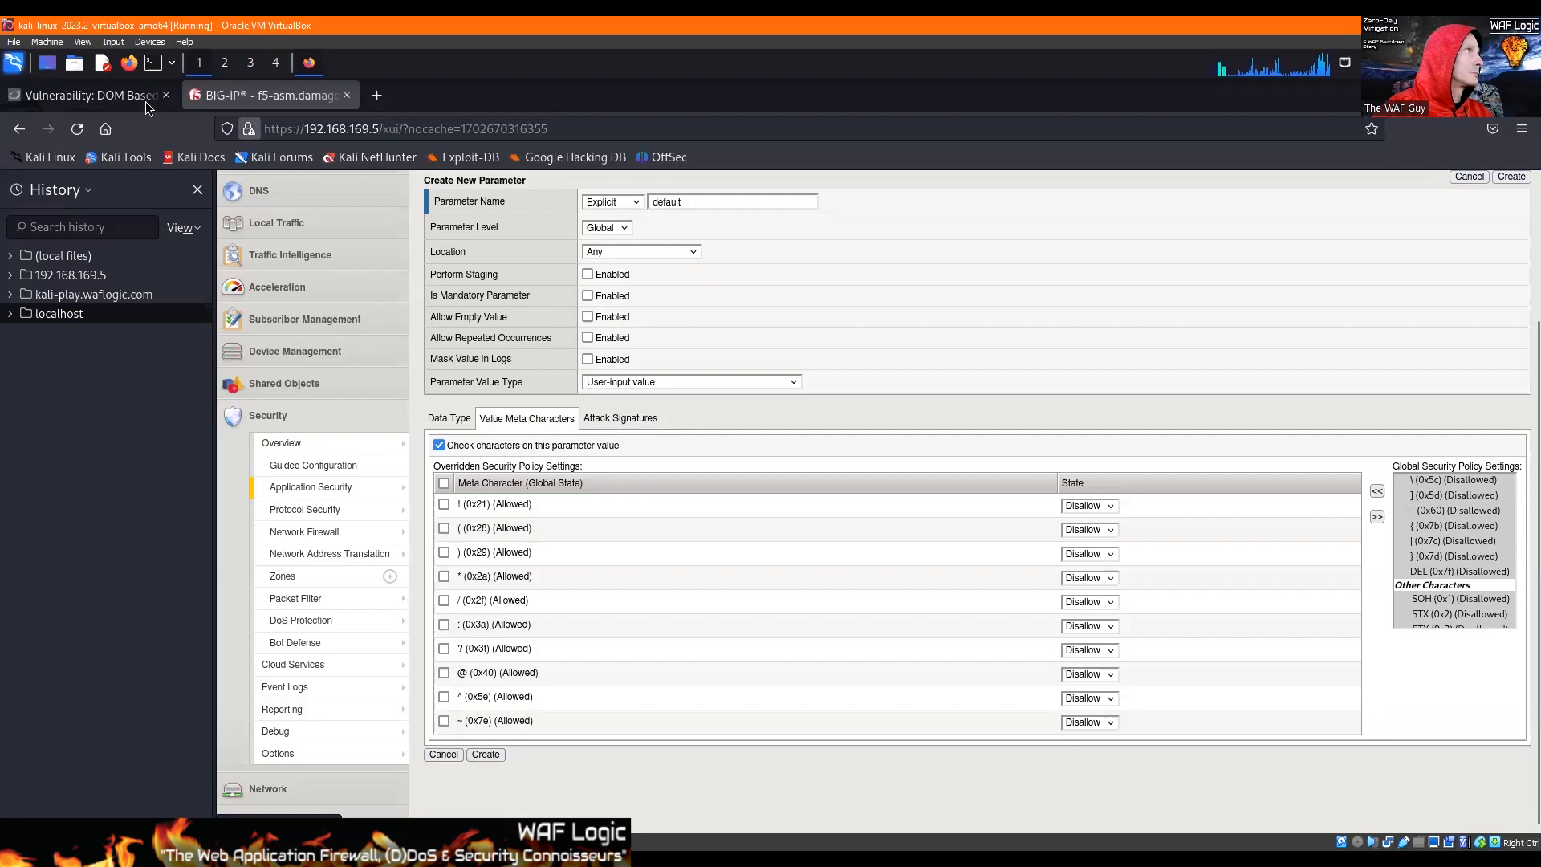
{"action": "left_click", "coordinate": [487, 755]}
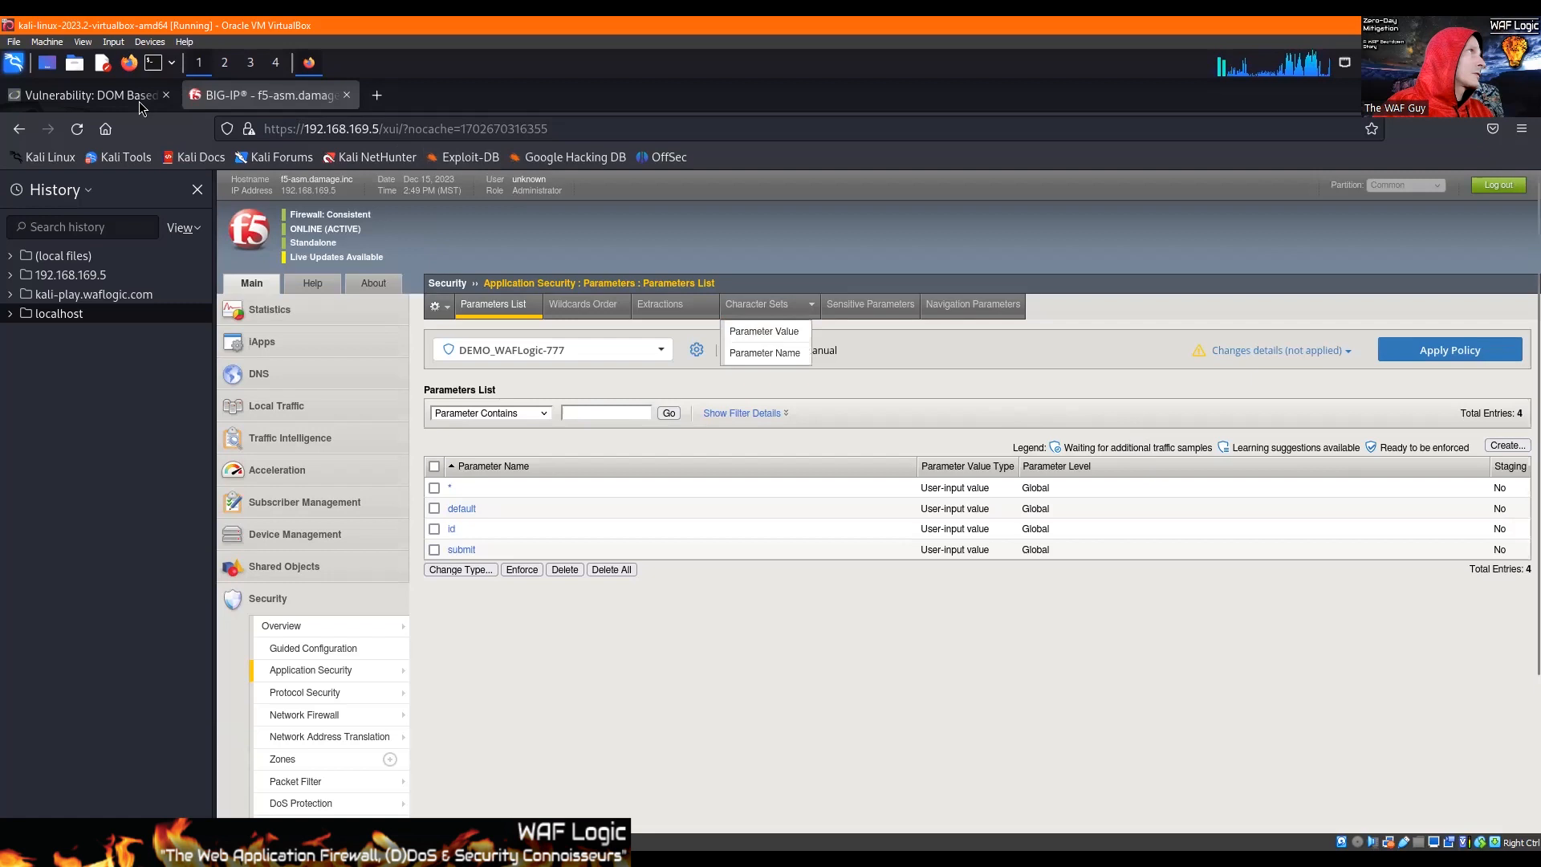
Step: Switch to DVWA, go to its XSS (Reflected) page and submit a sample name in the name form
{"action": "left_click", "coordinate": [90, 95]}
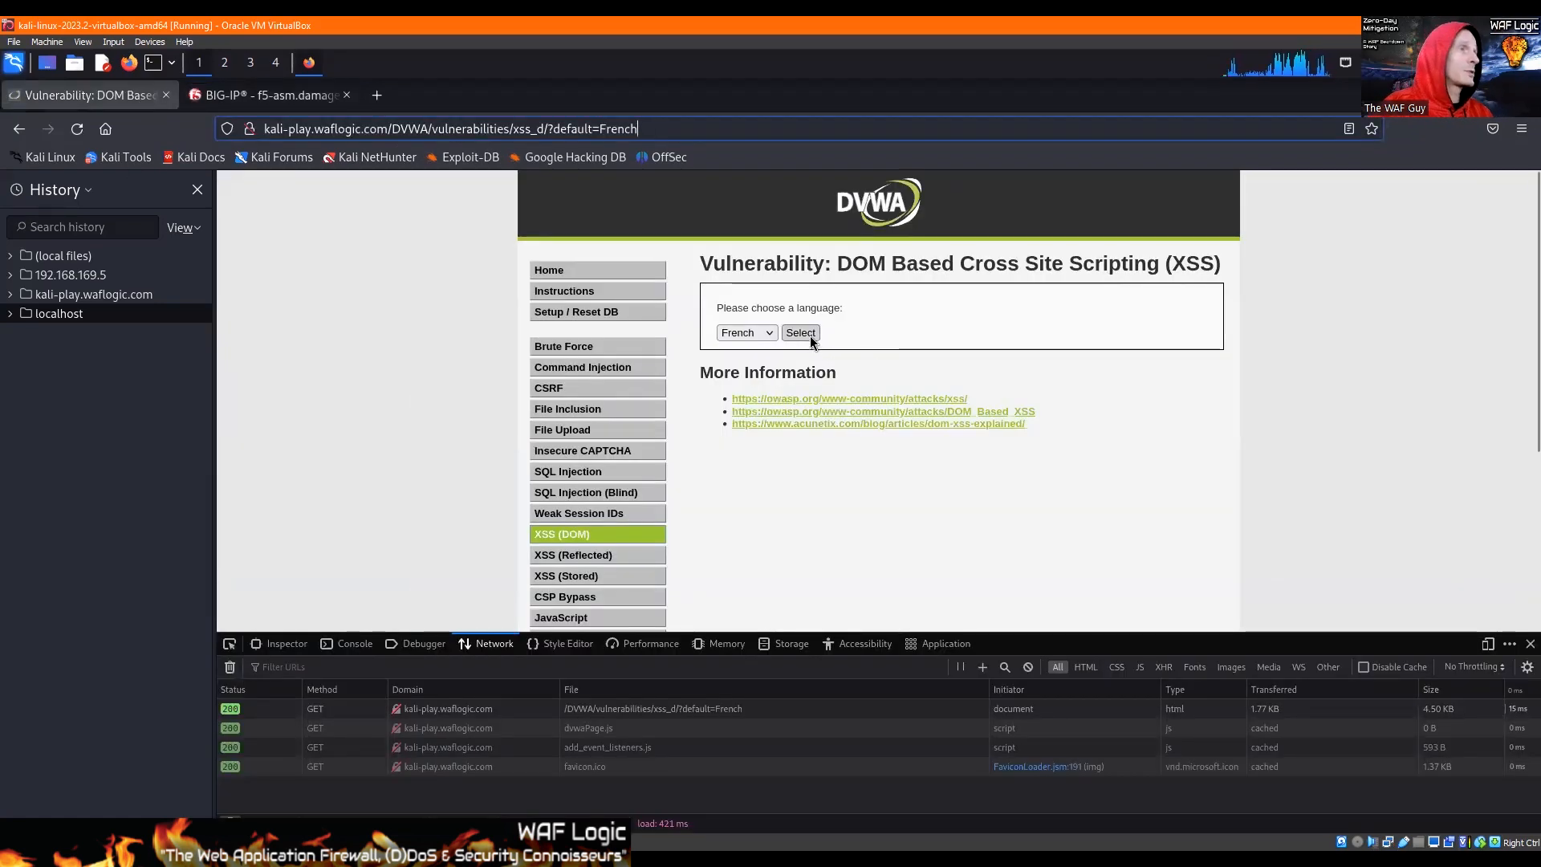
{"action": "left_click", "coordinate": [605, 561]}
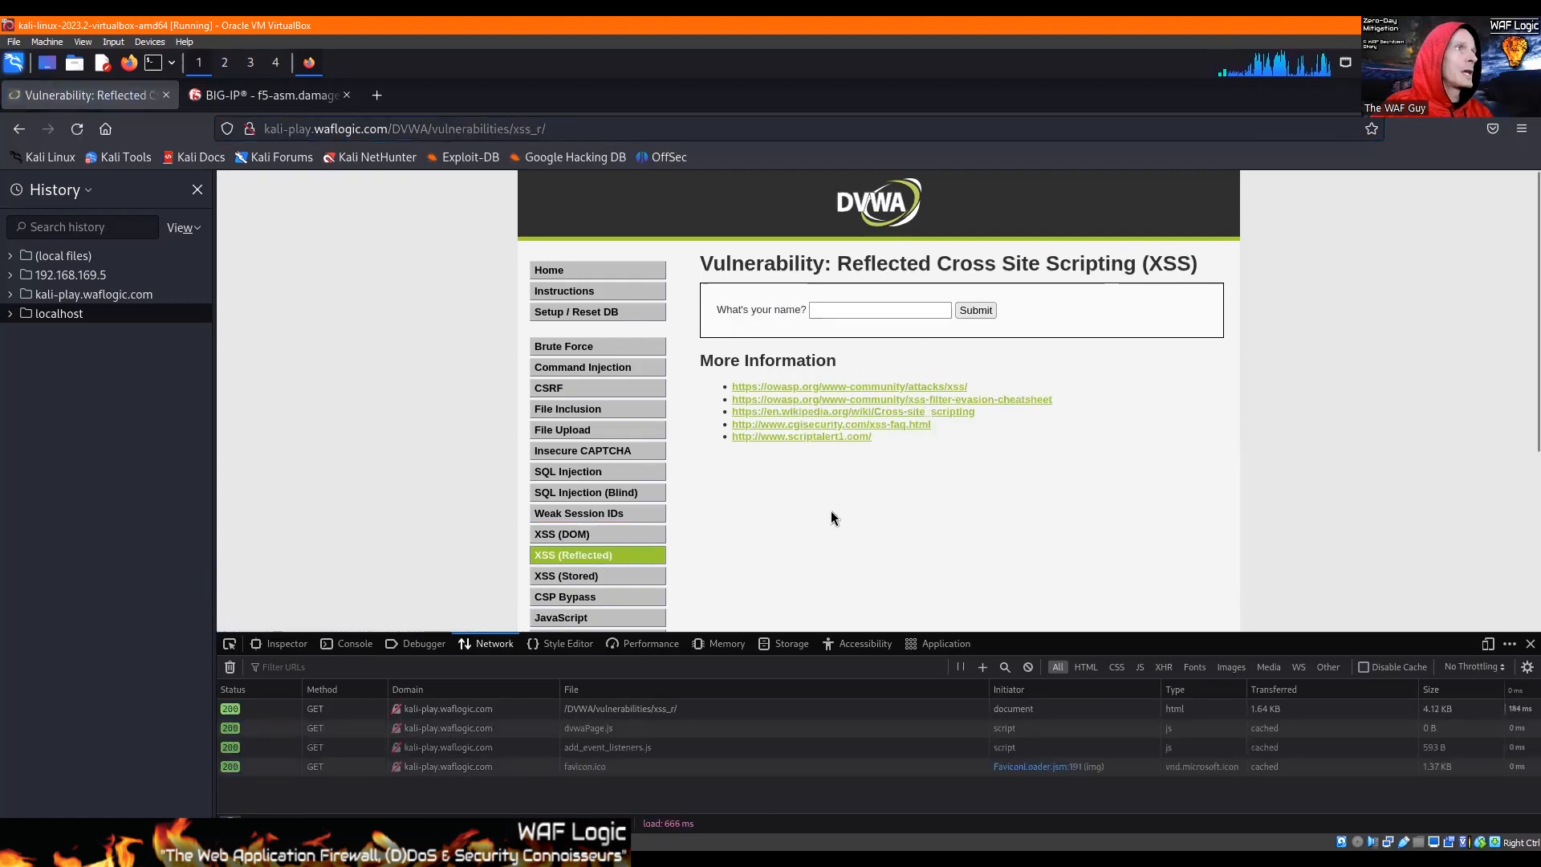
{"action": "left_click", "coordinate": [835, 305]}
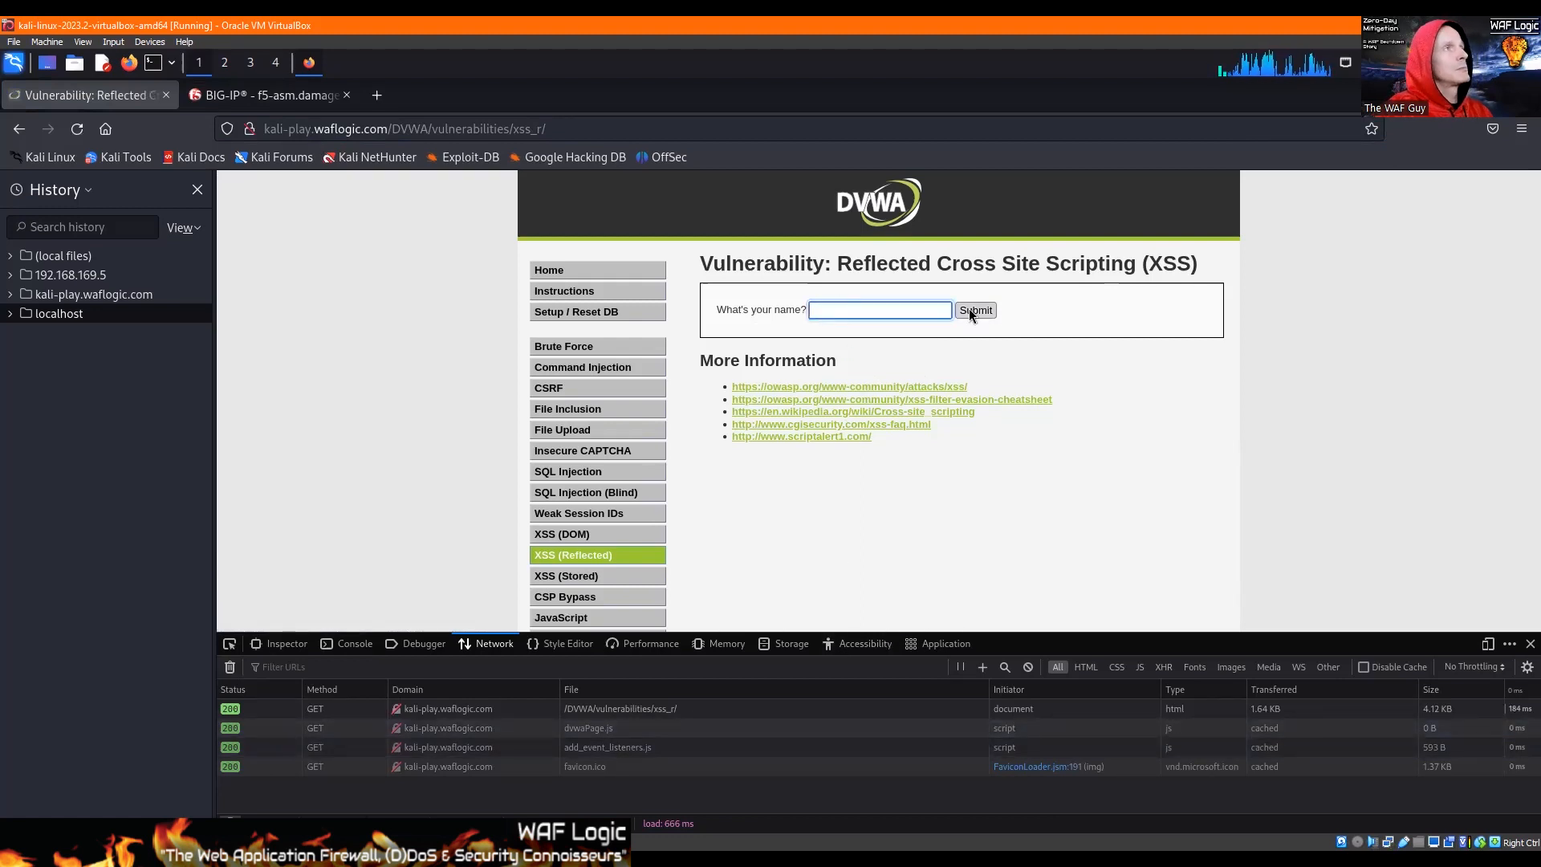
{"action": "type", "text": "Jim"}
{"action": "key", "text": "Down"}
{"action": "key", "text": "Return"}
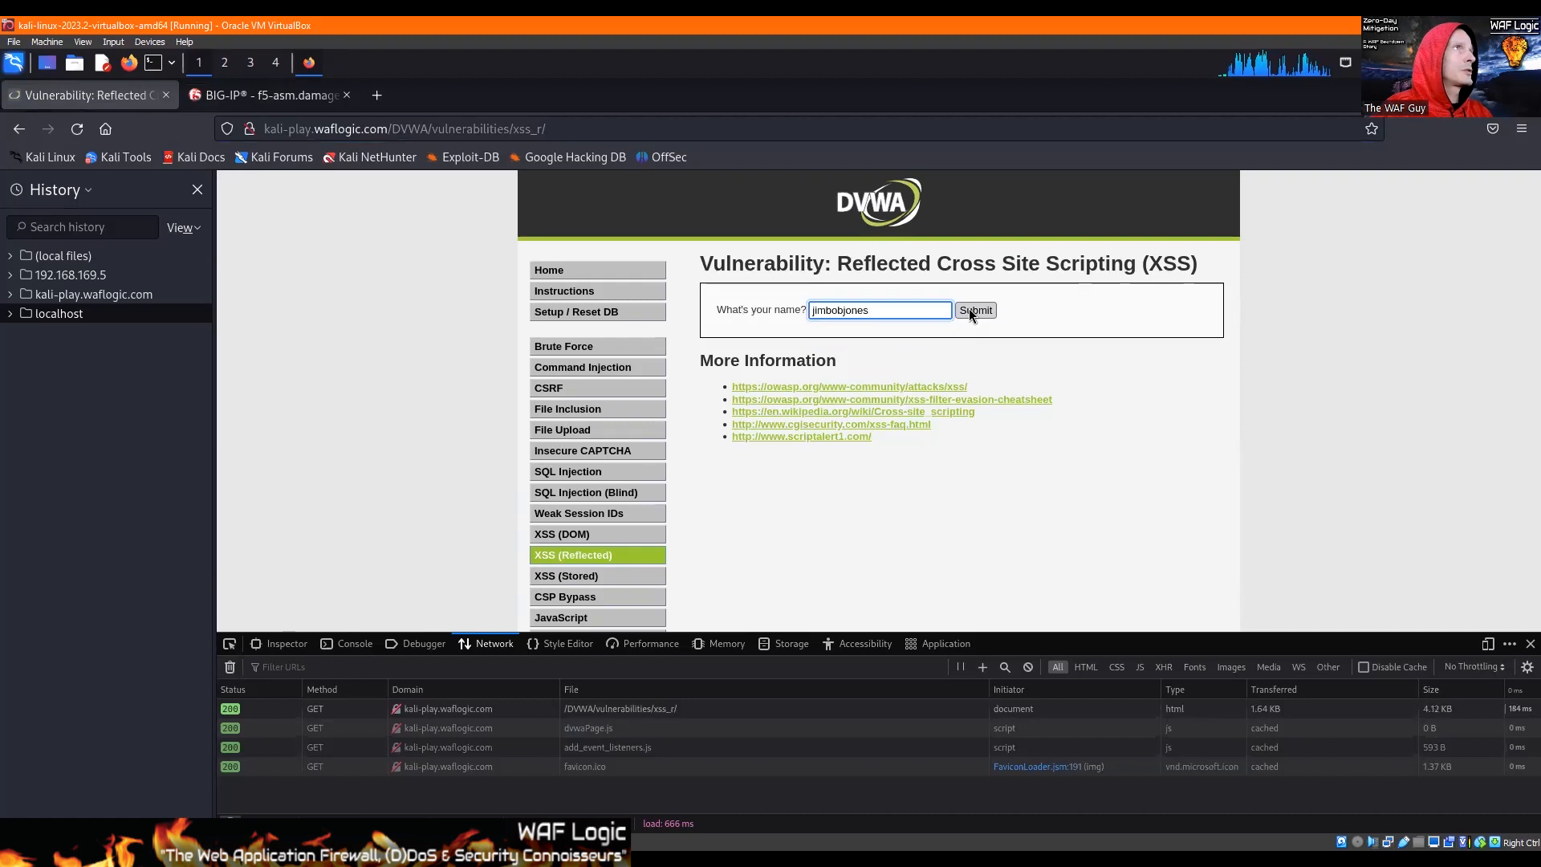
{"action": "left_click", "coordinate": [972, 310]}
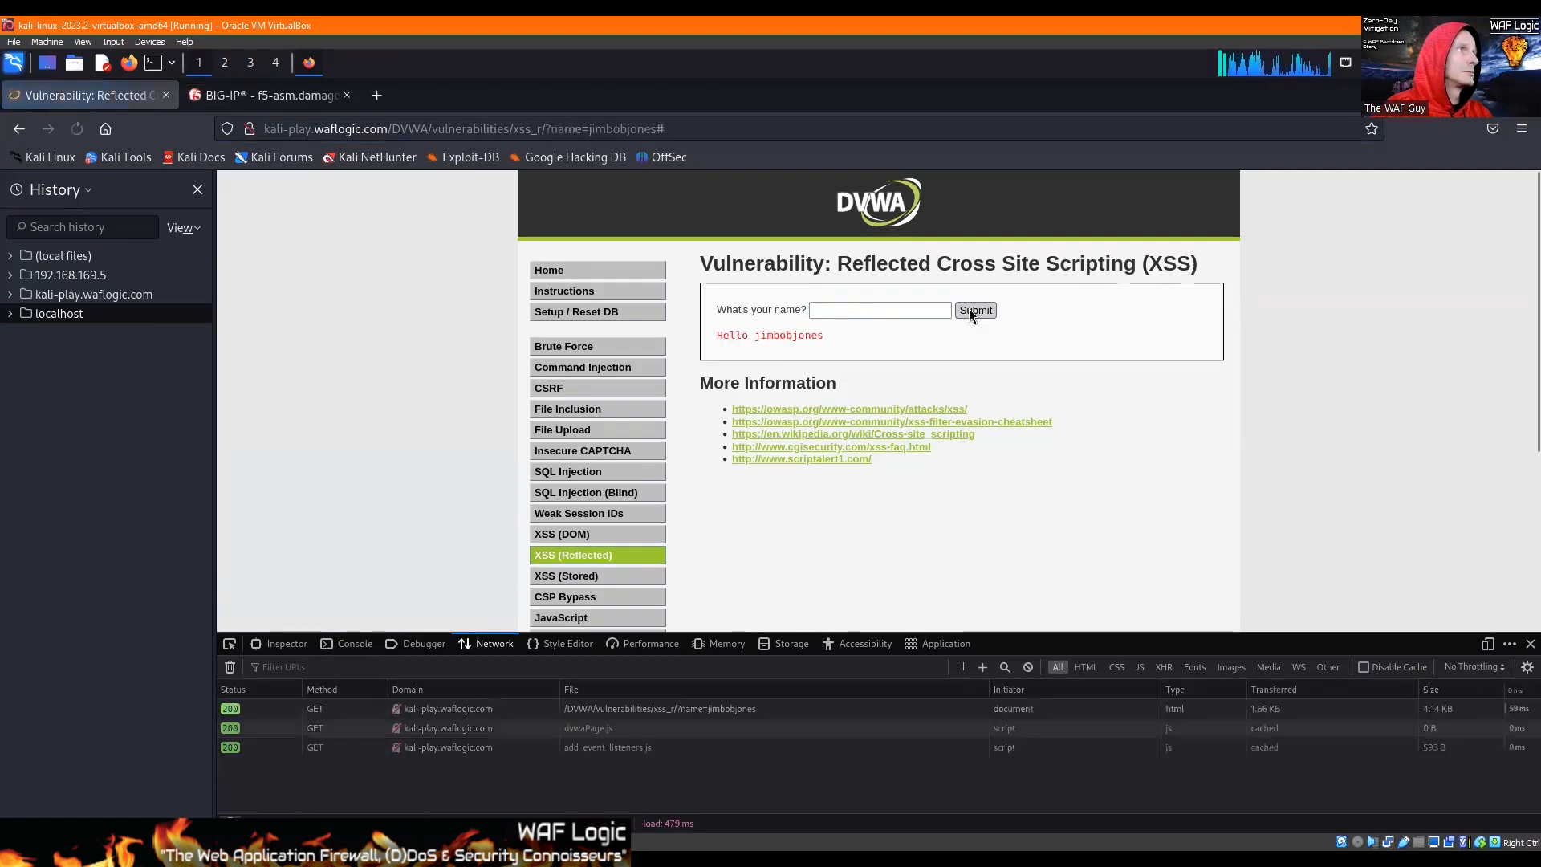
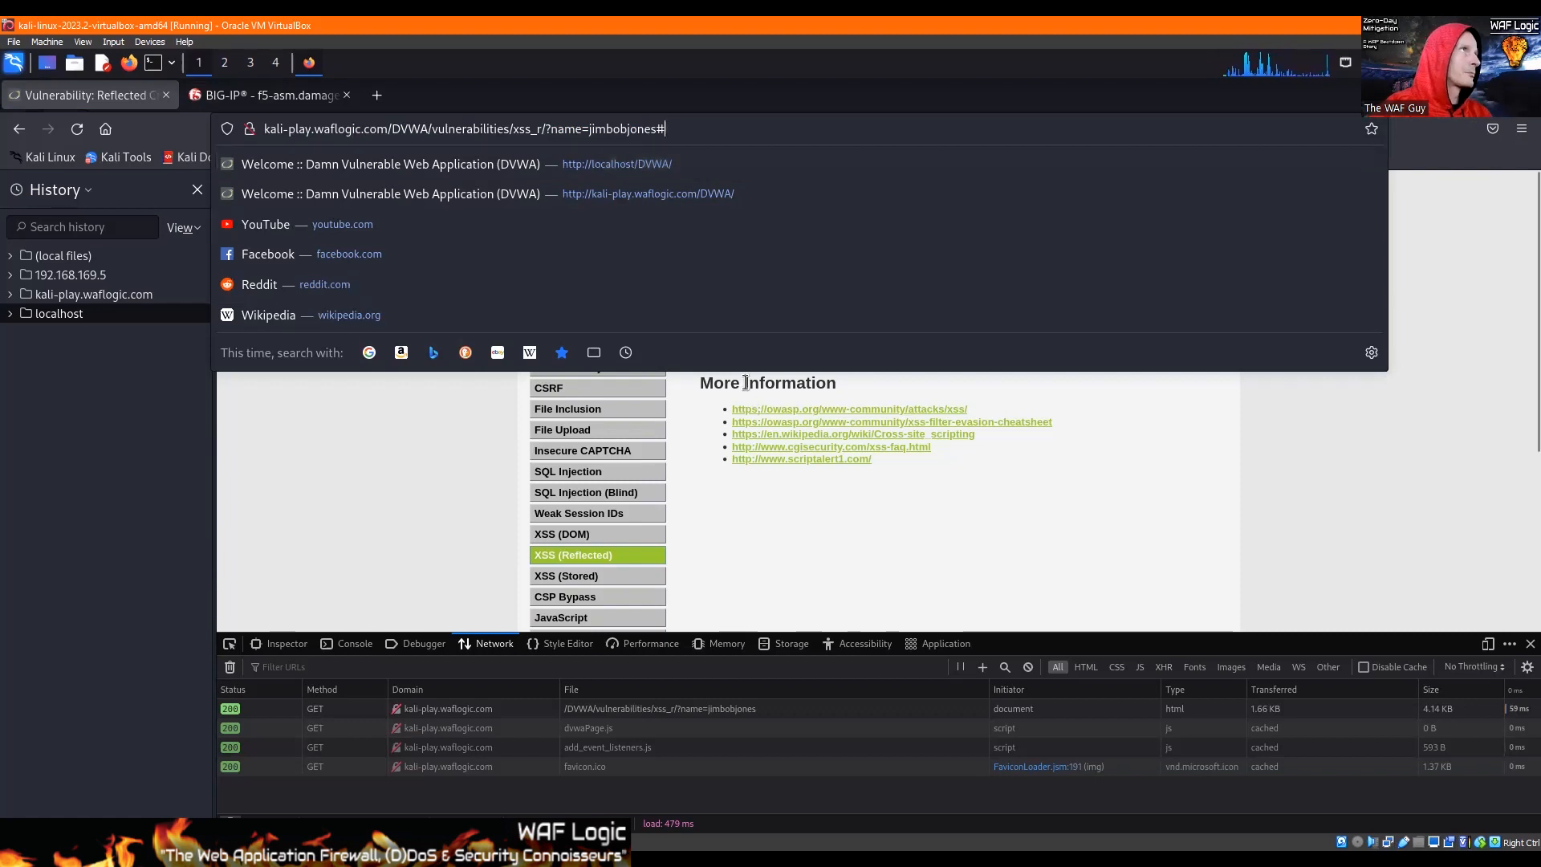
Step: Switch to BIG-IP and start a new explicit parameter called name with a maximum length of 128
{"action": "left_click", "coordinate": [872, 517]}
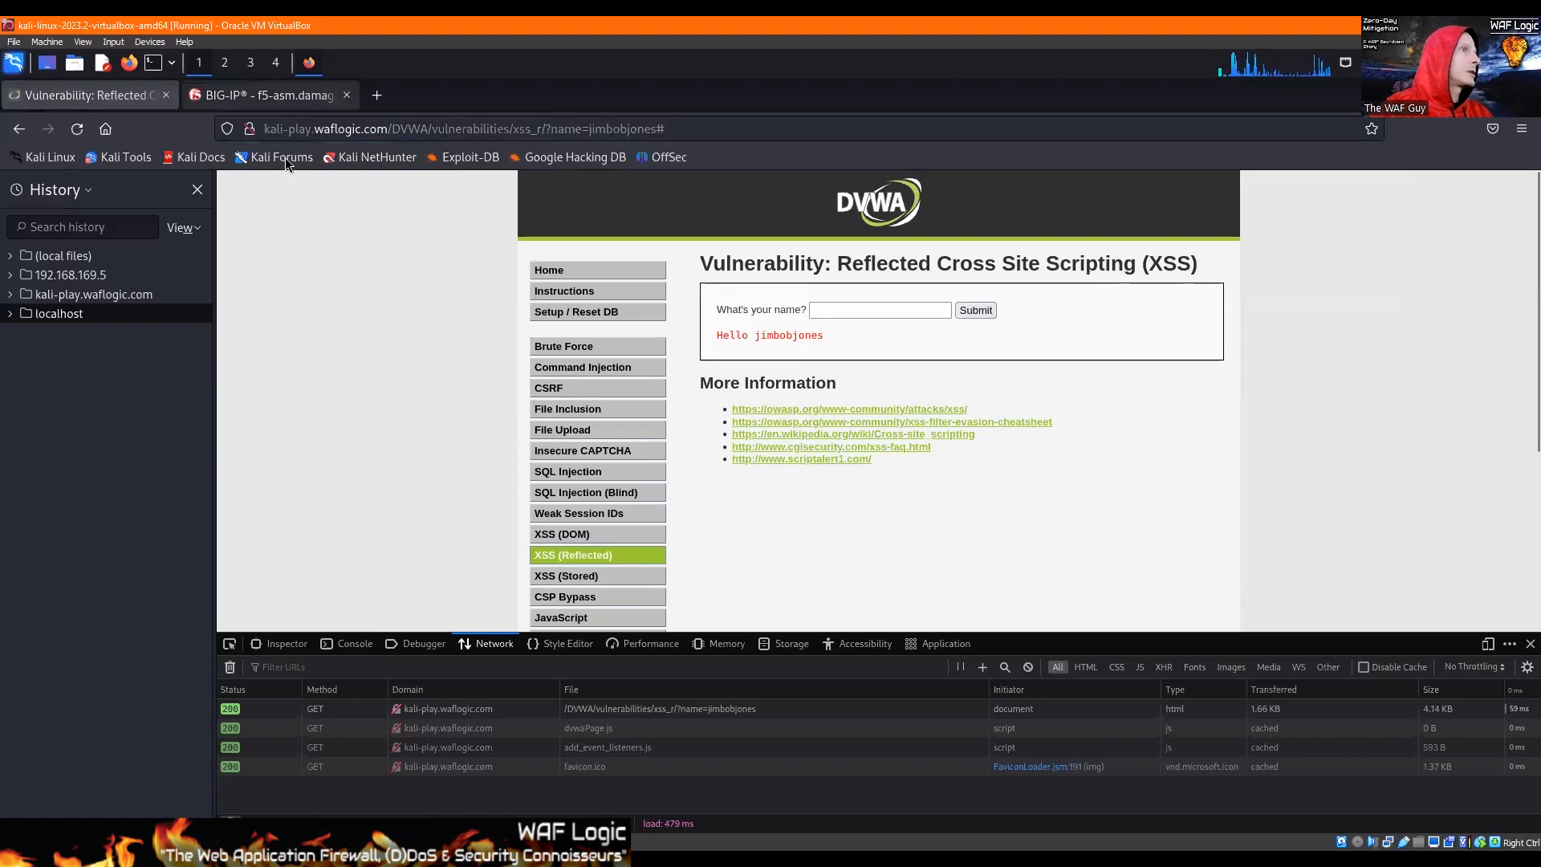
{"action": "left_click", "coordinate": [251, 98]}
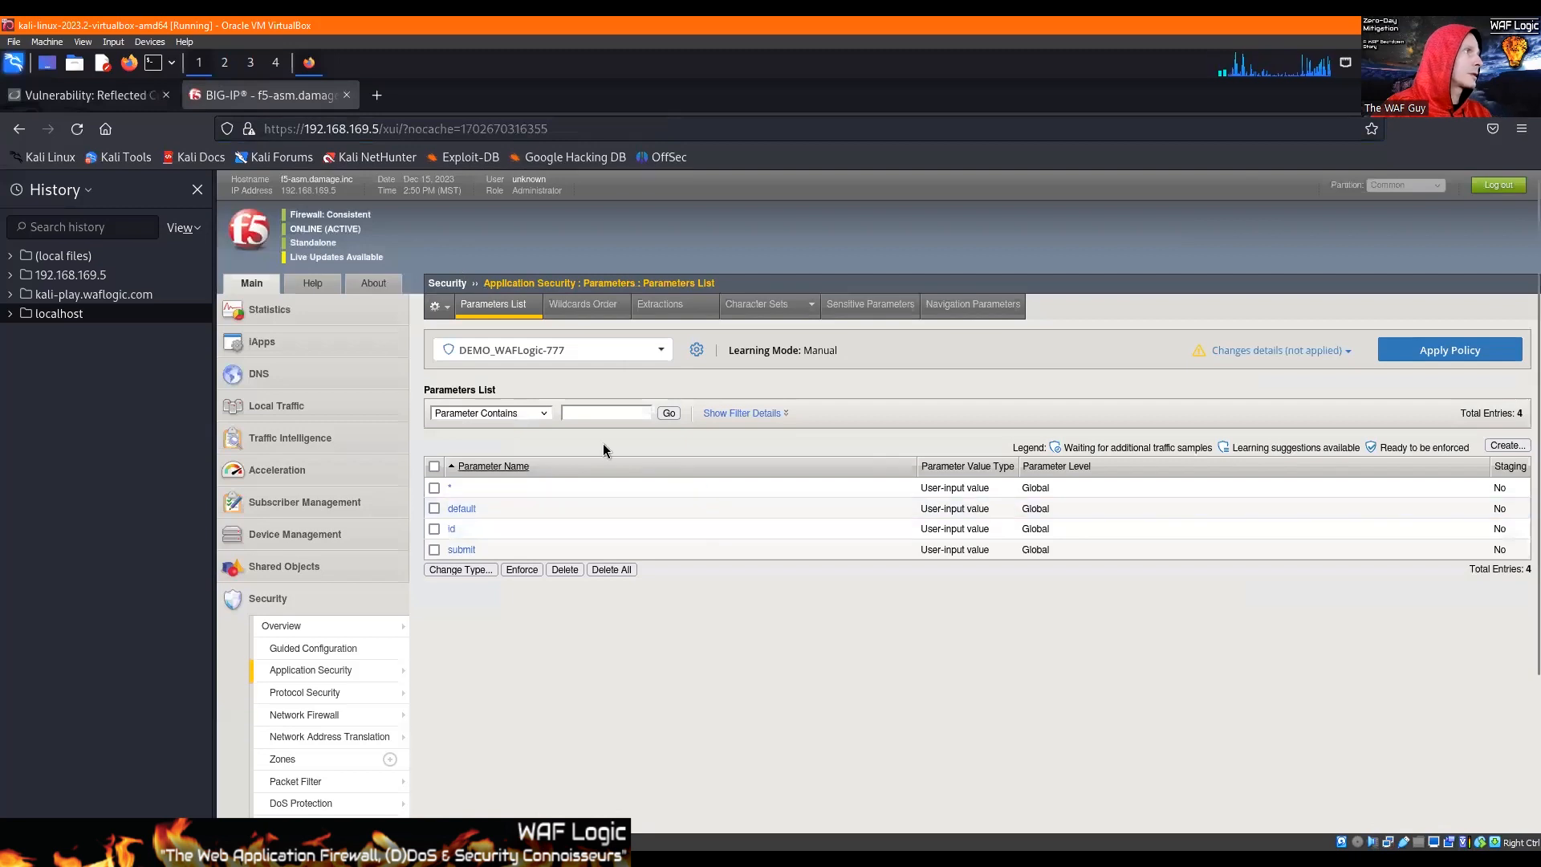
{"action": "left_click", "coordinate": [1507, 446]}
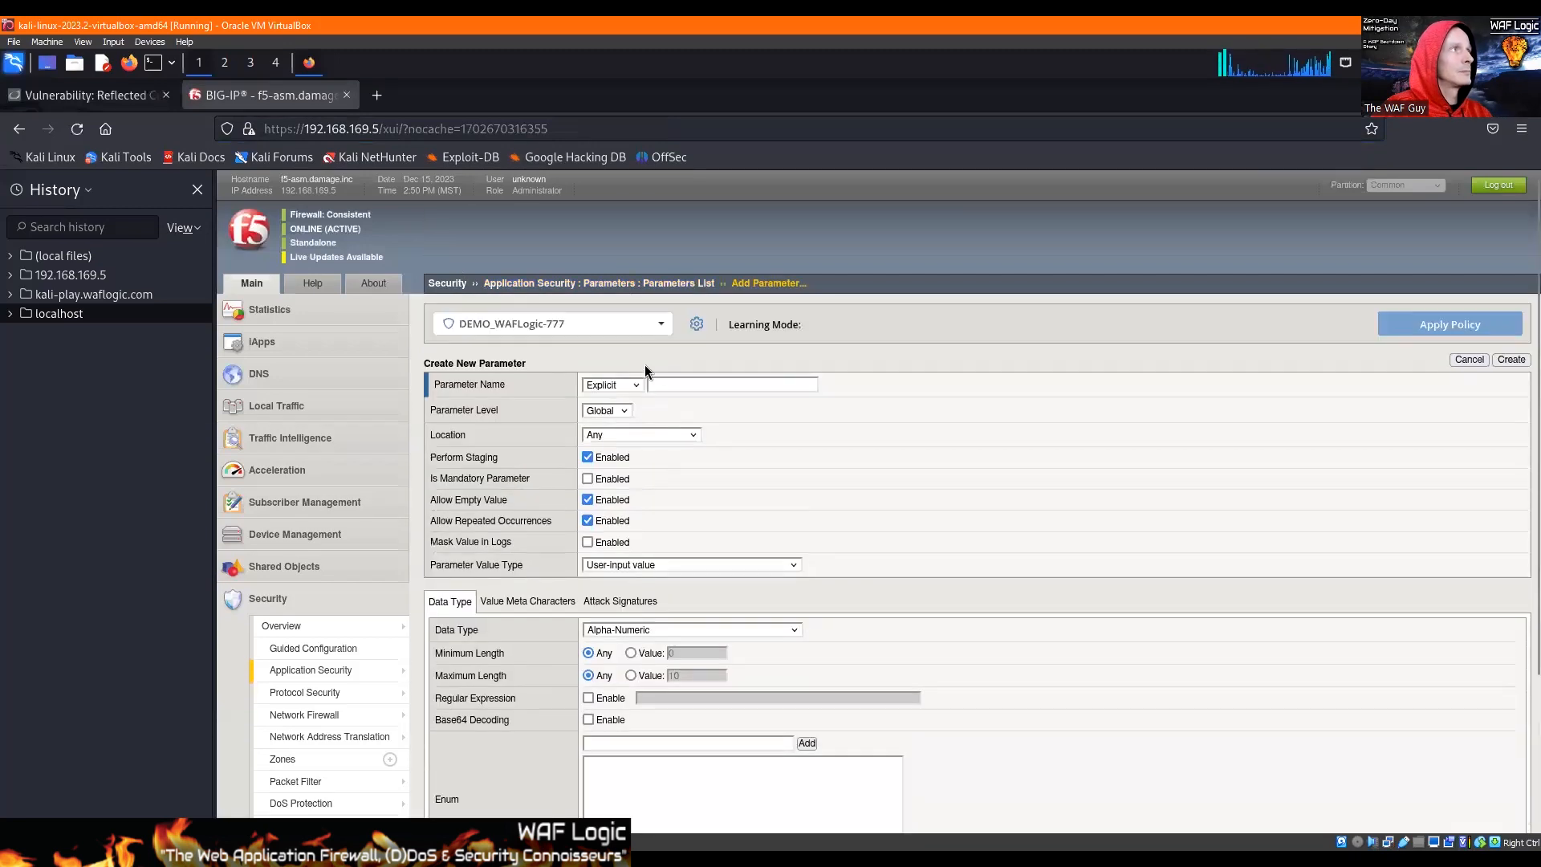
{"action": "left_click", "coordinate": [689, 383]}
{"action": "type", "text": "name"}
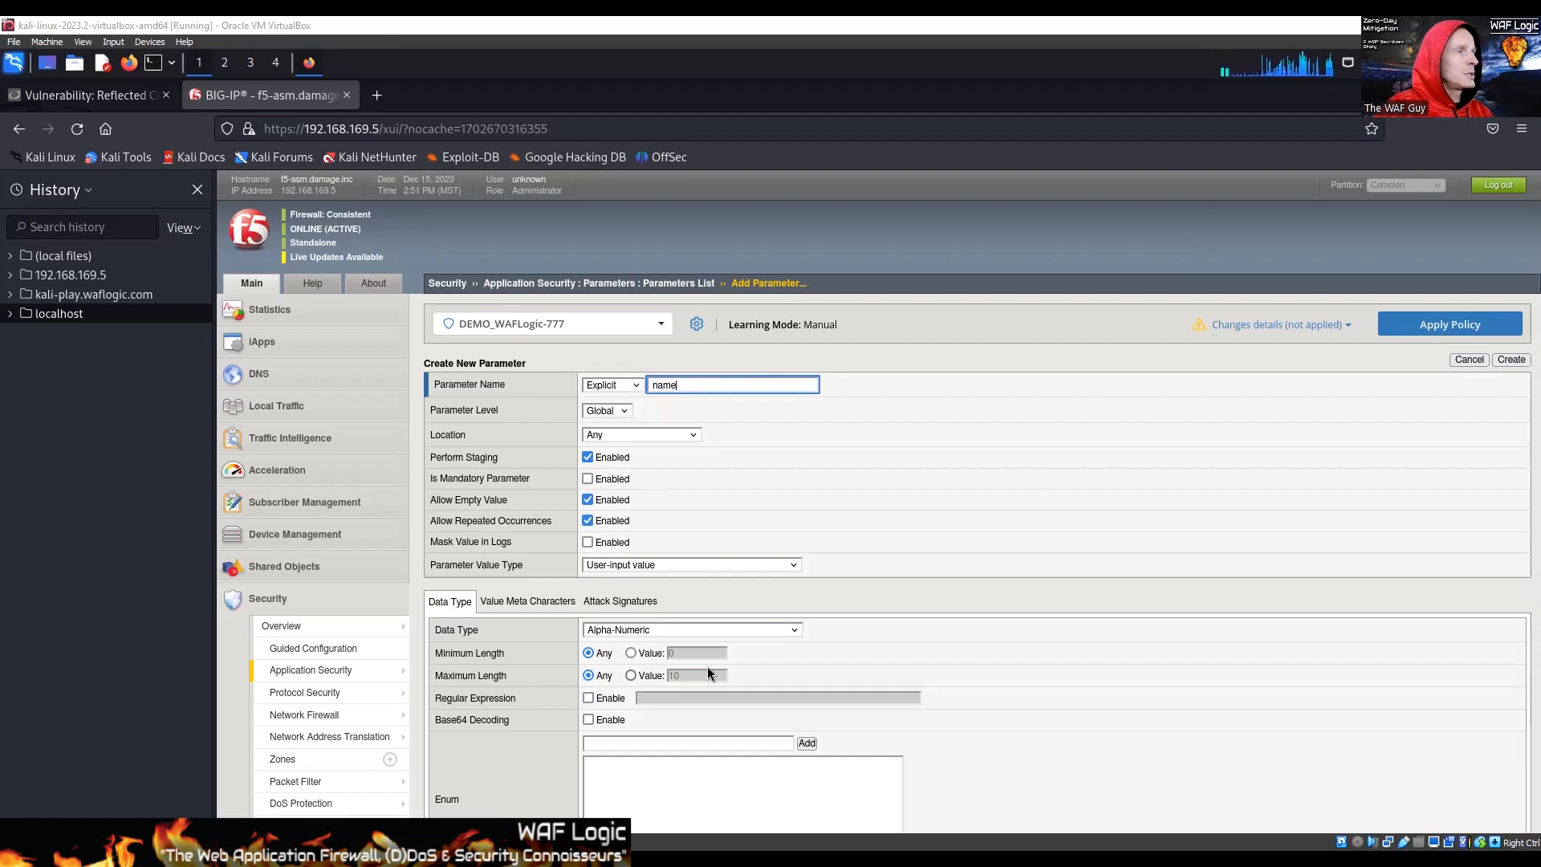
{"action": "left_click", "coordinate": [649, 676]}
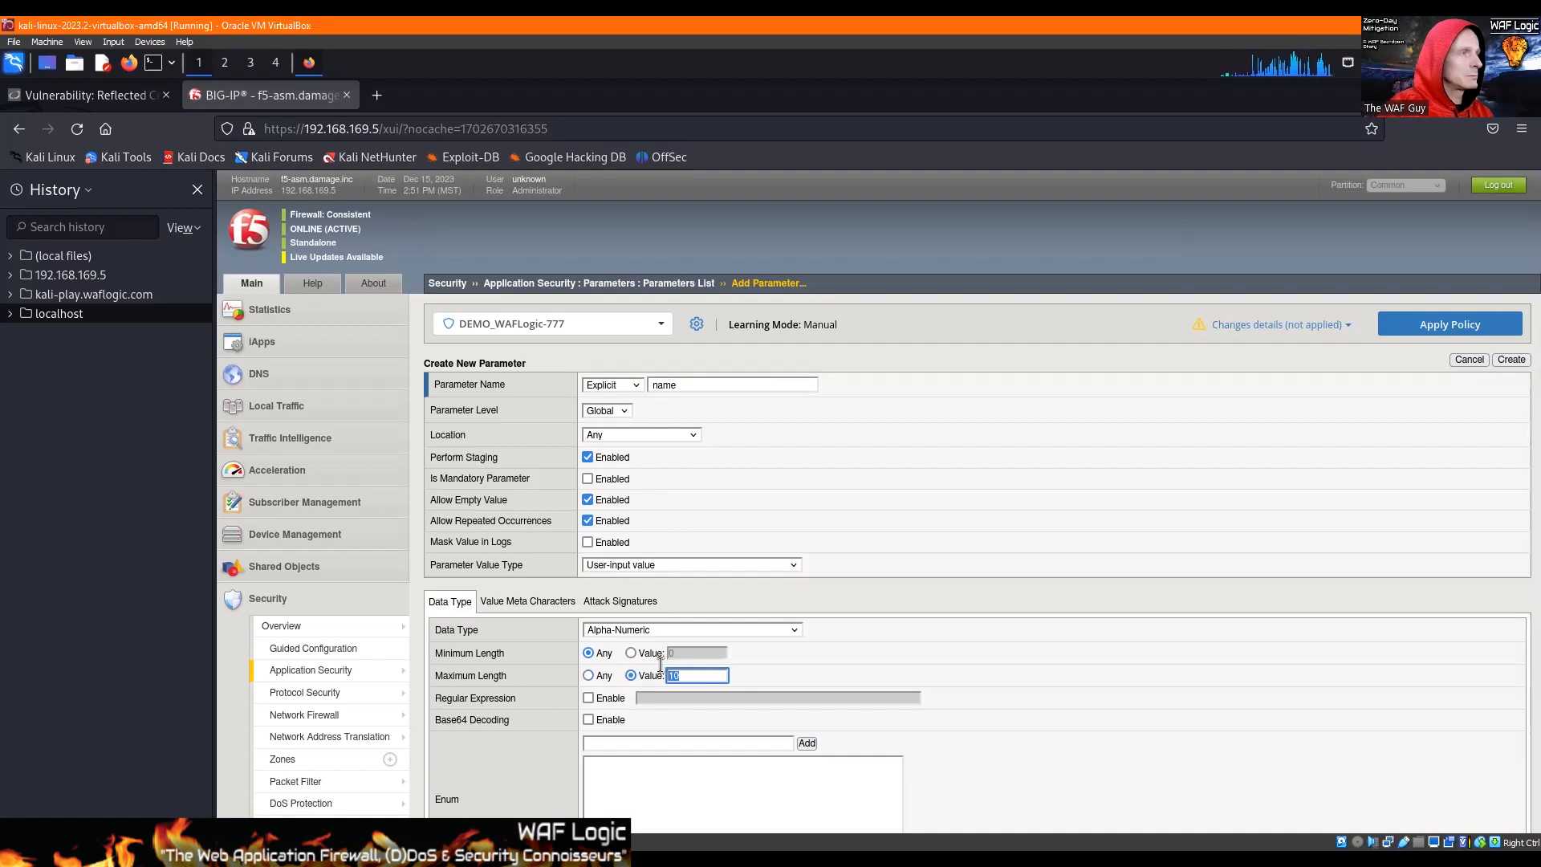
{"action": "type", "text": "128"}
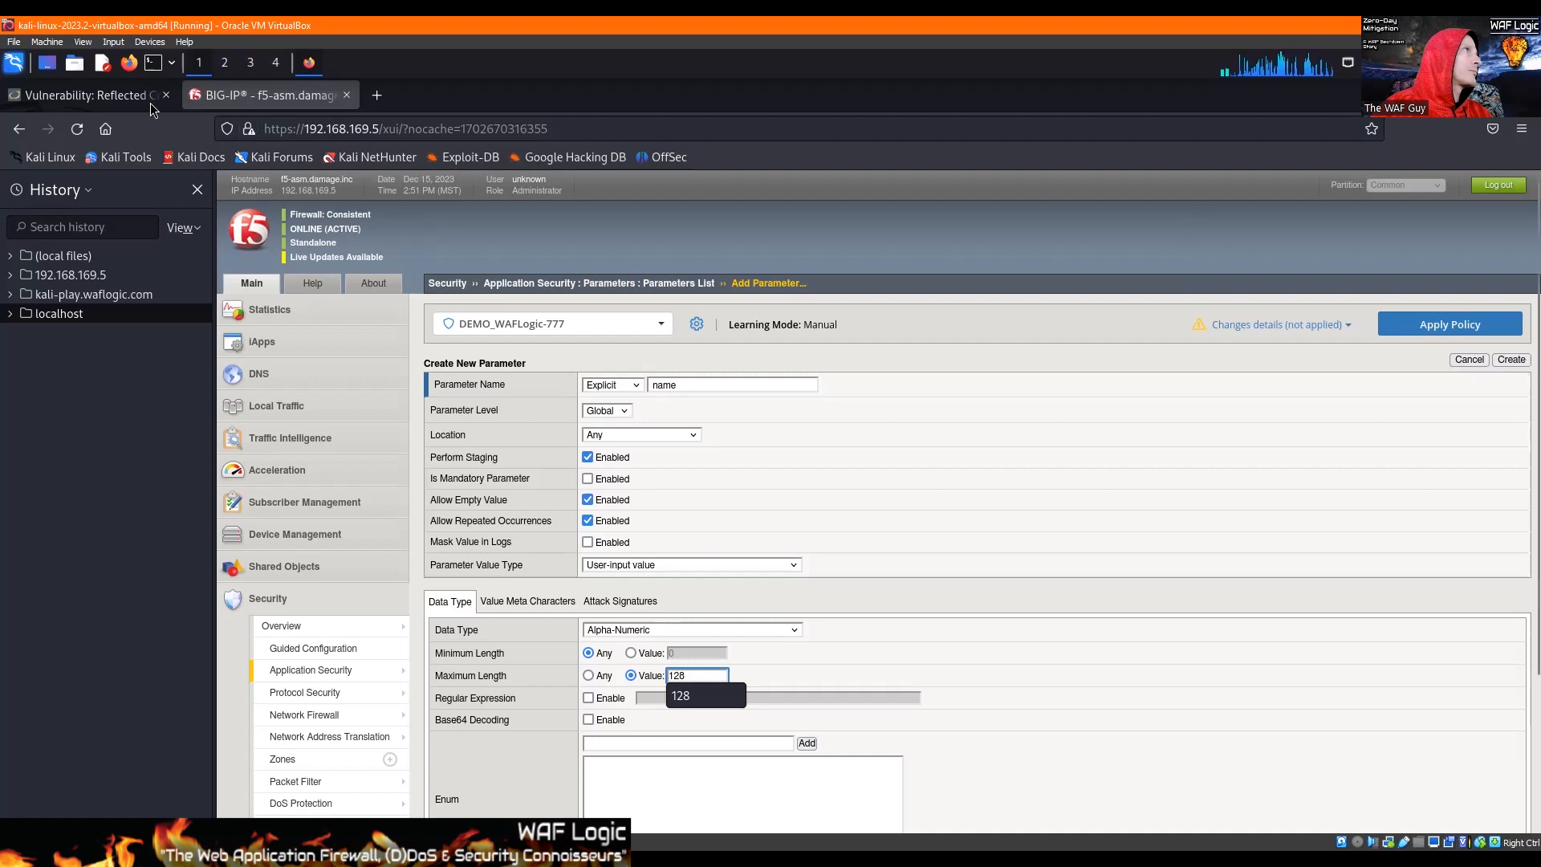
Step: Turn off Perform Staging and Allow Empty Value for the name parameter
{"action": "left_click", "coordinate": [96, 95]}
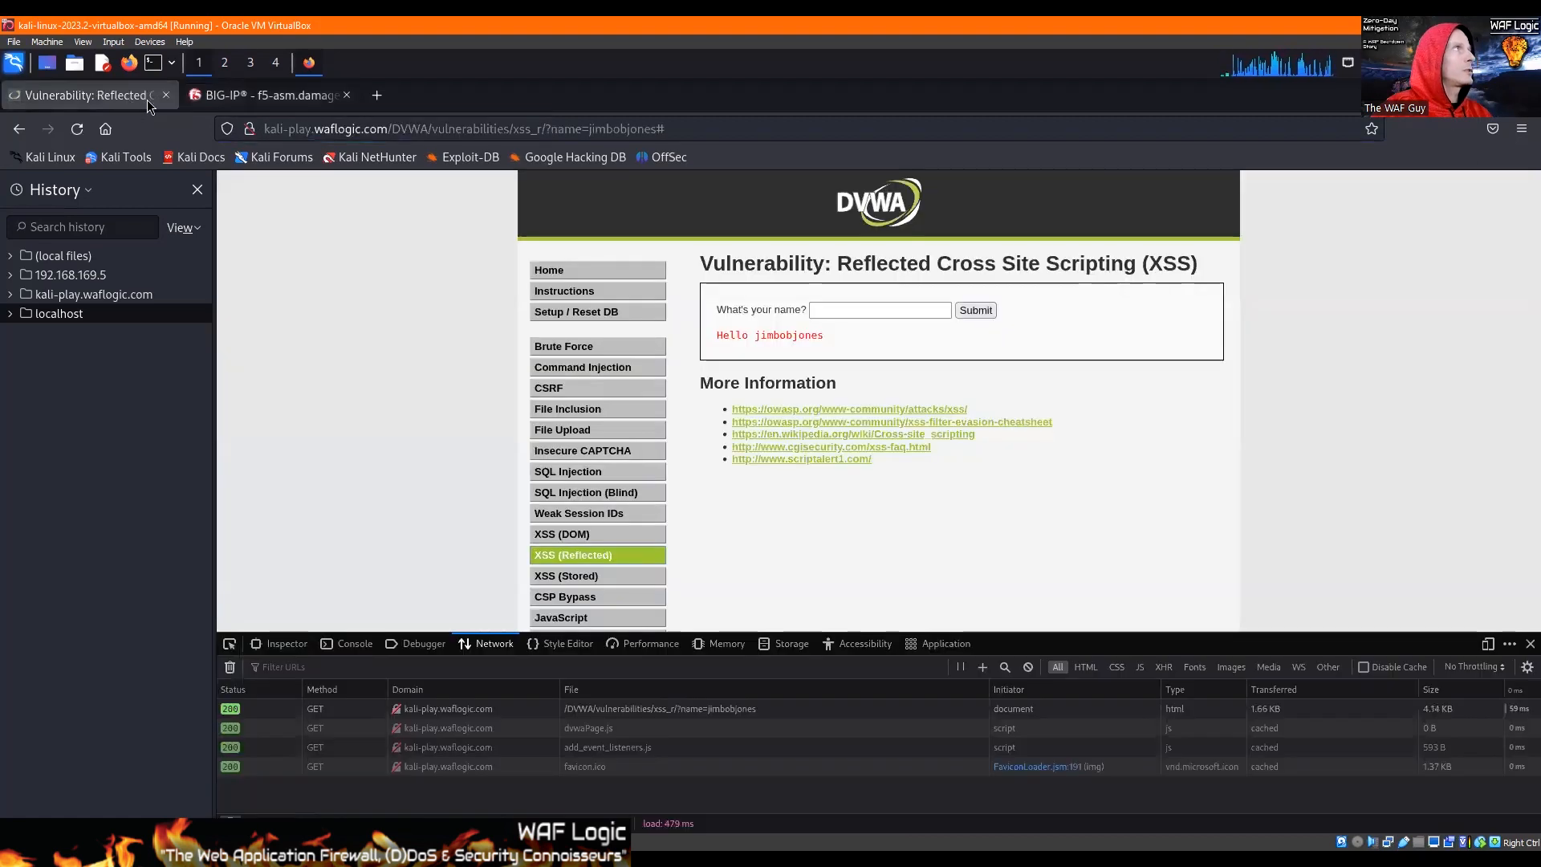
{"action": "left_click", "coordinate": [257, 96]}
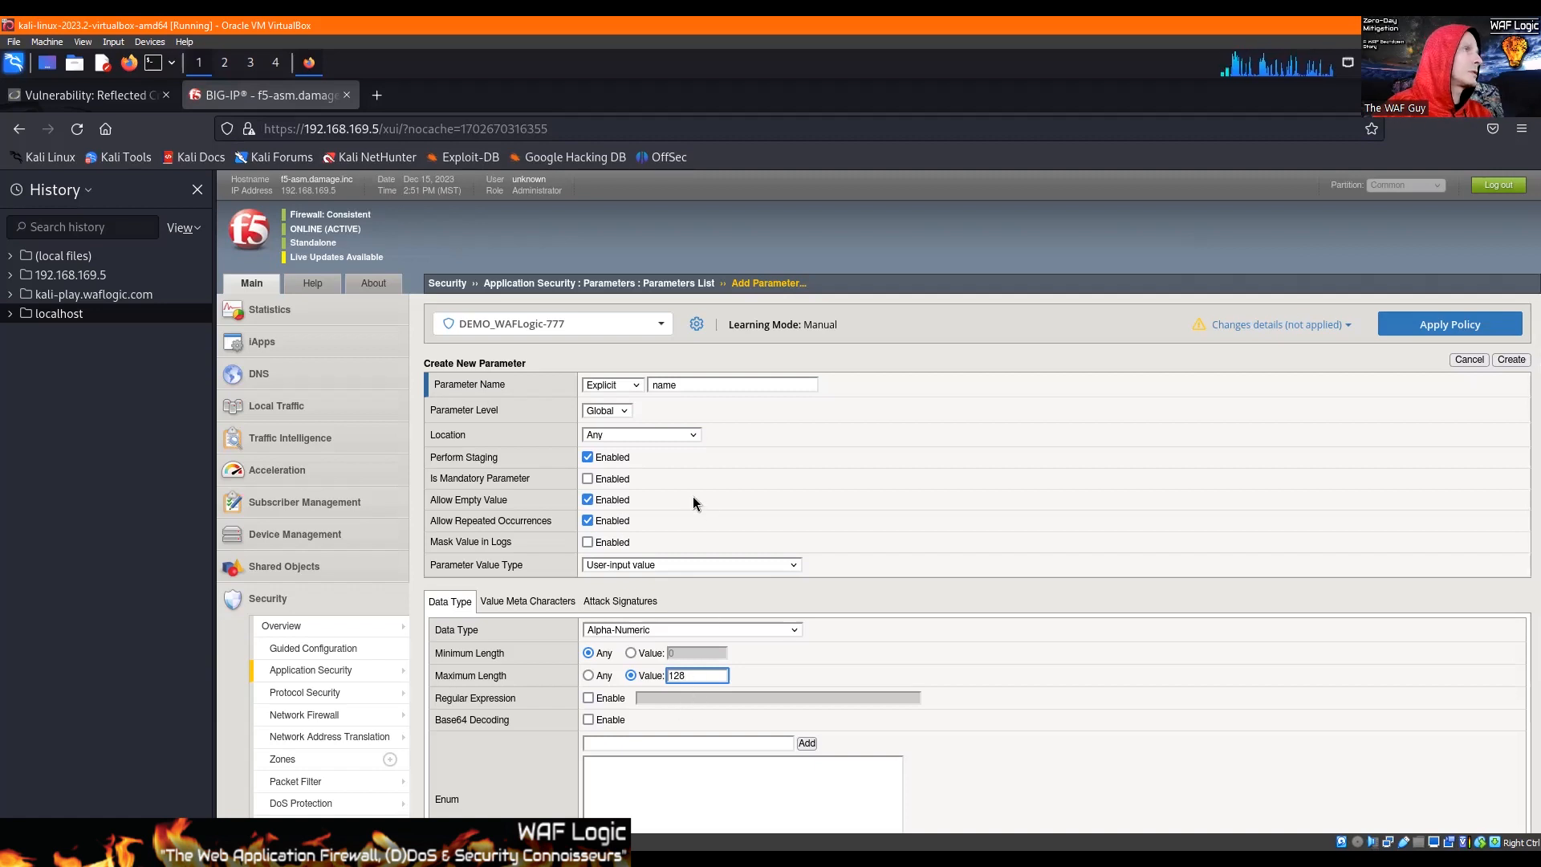
{"action": "left_click", "coordinate": [588, 457]}
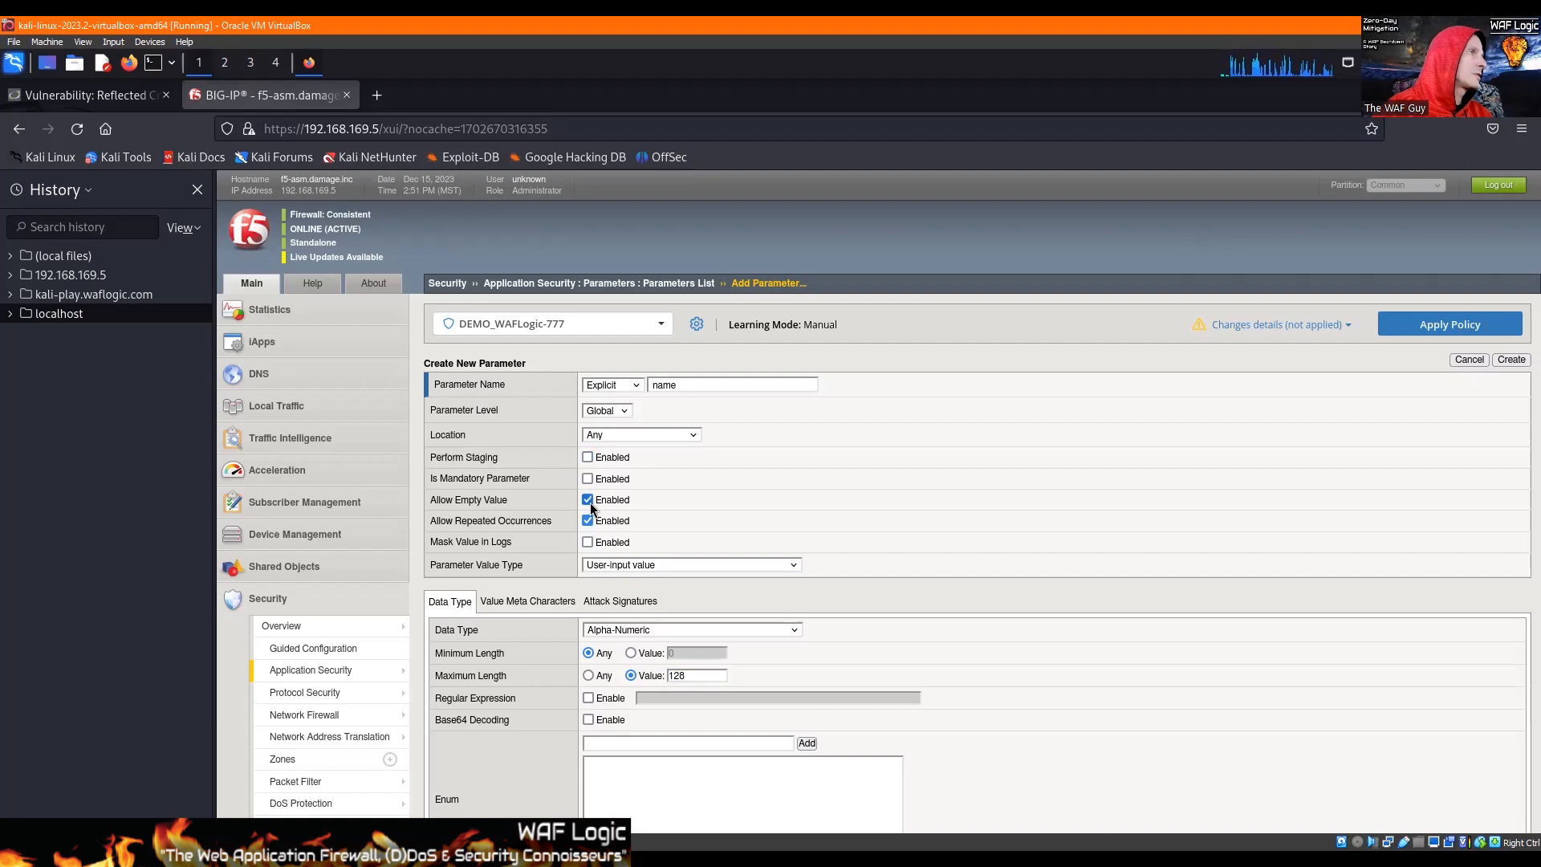
{"action": "left_click", "coordinate": [588, 499]}
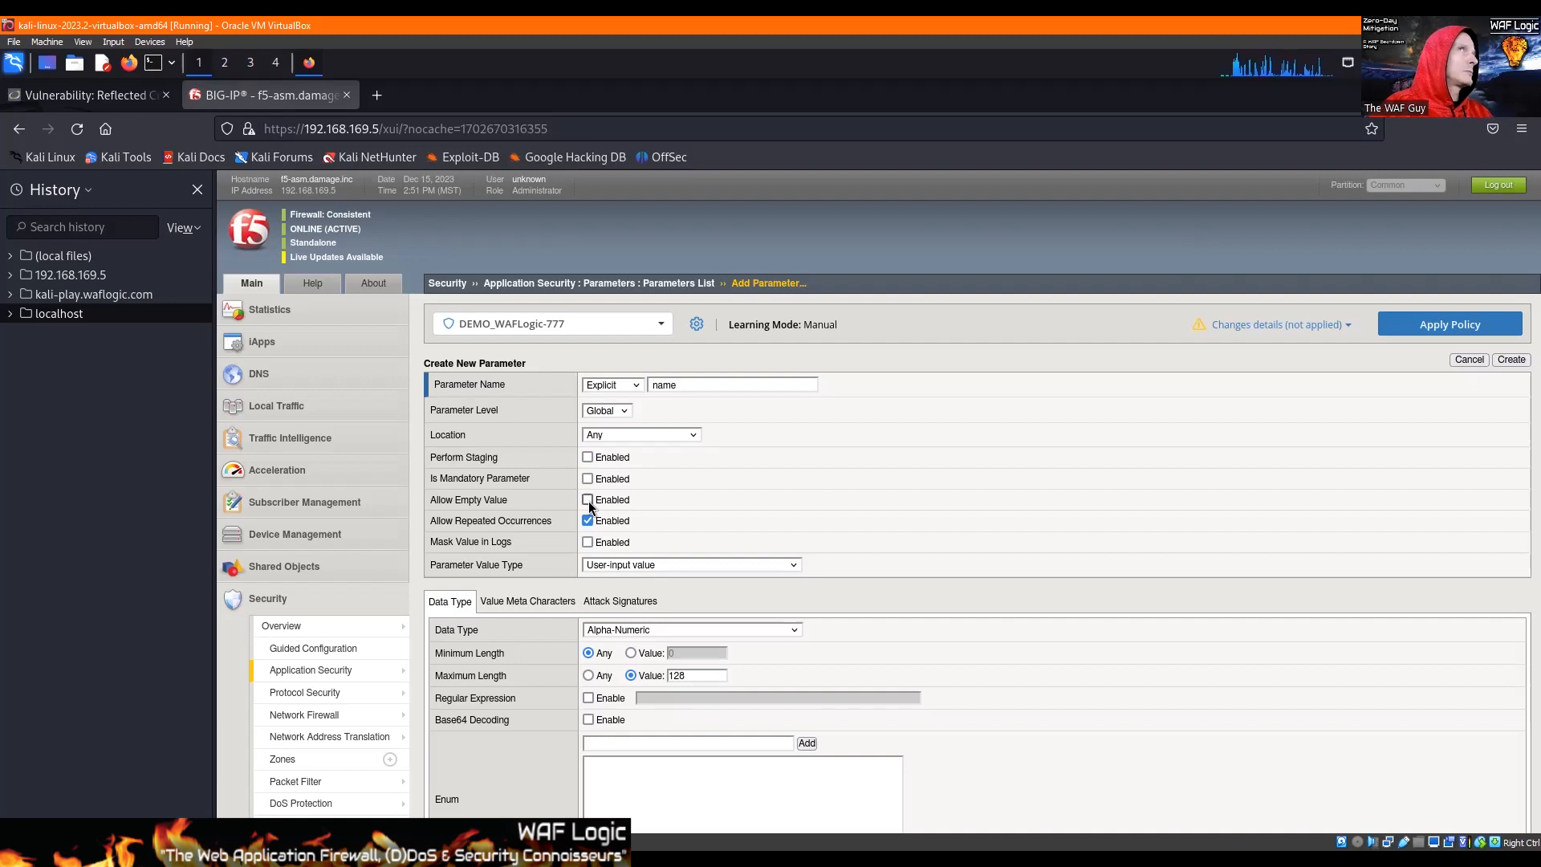
Step: Submit DVWA's reflected XSS name form with no value to test it, and return to BIG-IP
{"action": "left_click", "coordinate": [93, 97]}
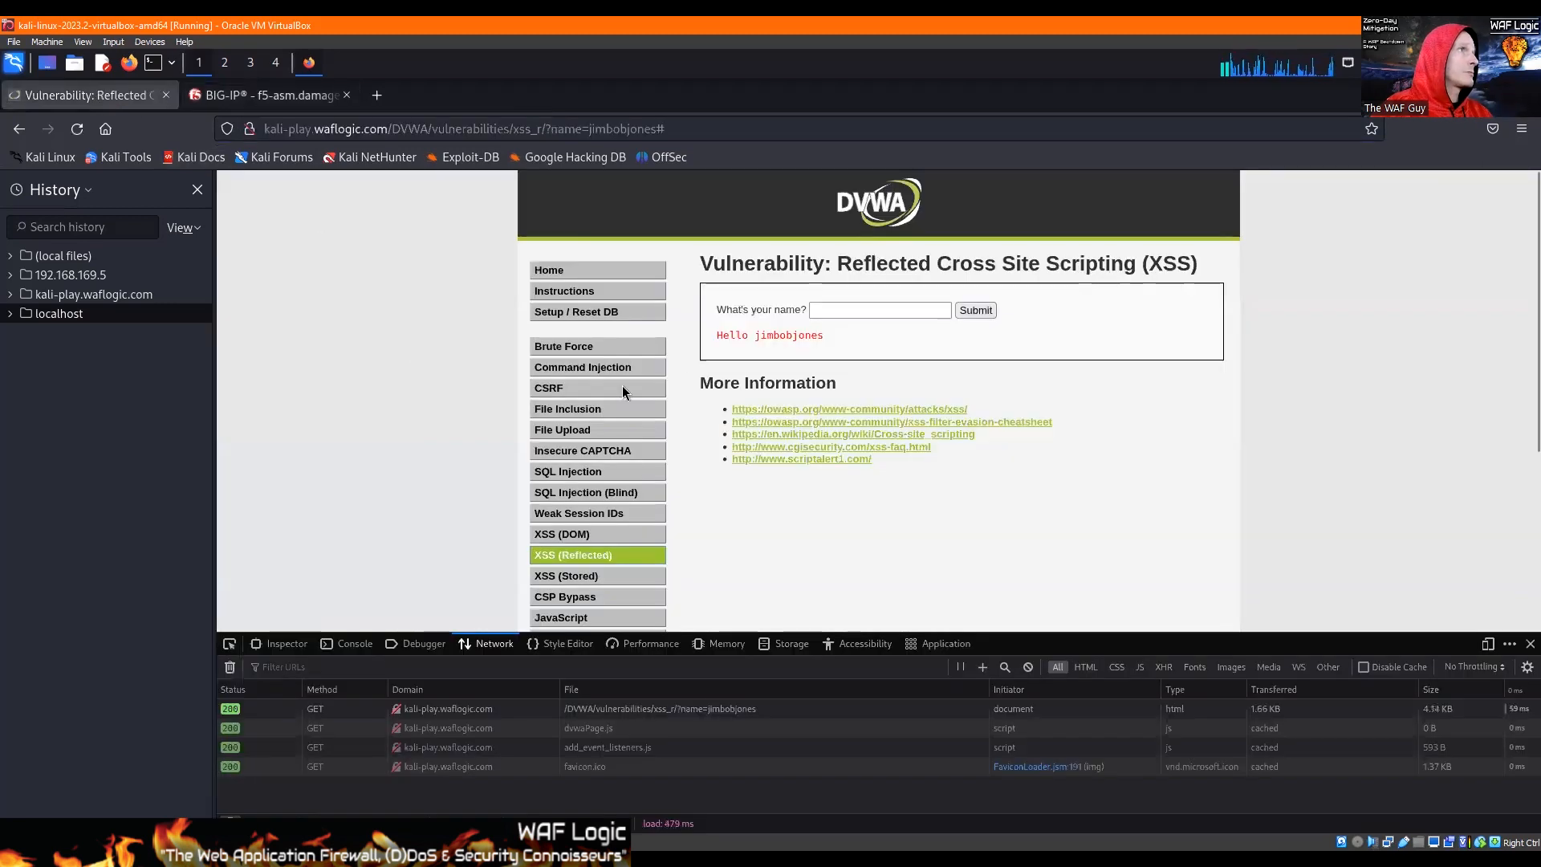
{"action": "left_click", "coordinate": [976, 310]}
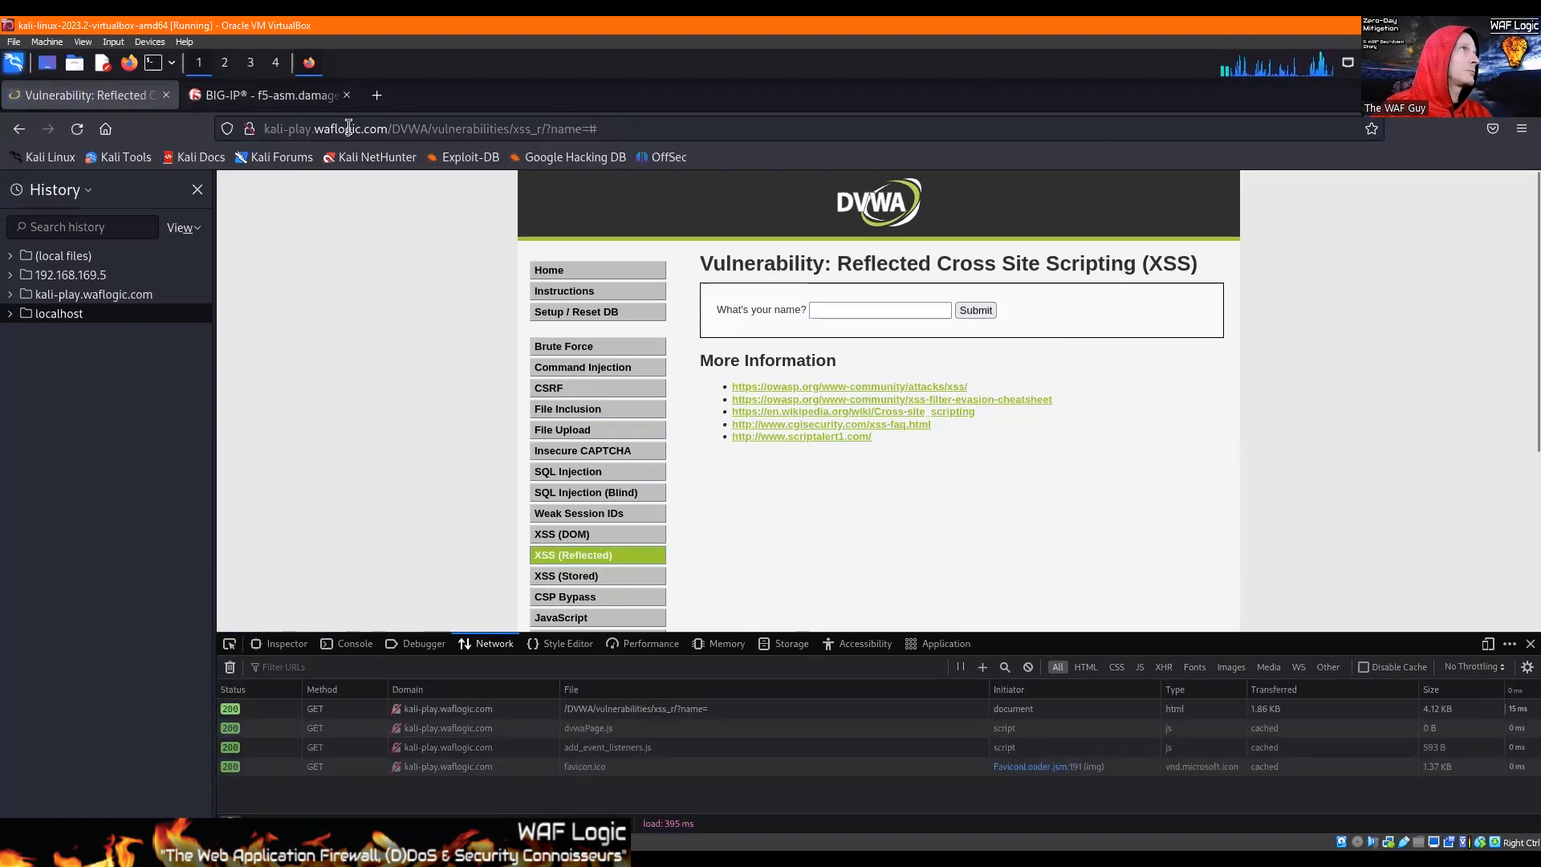
{"action": "left_click", "coordinate": [291, 98]}
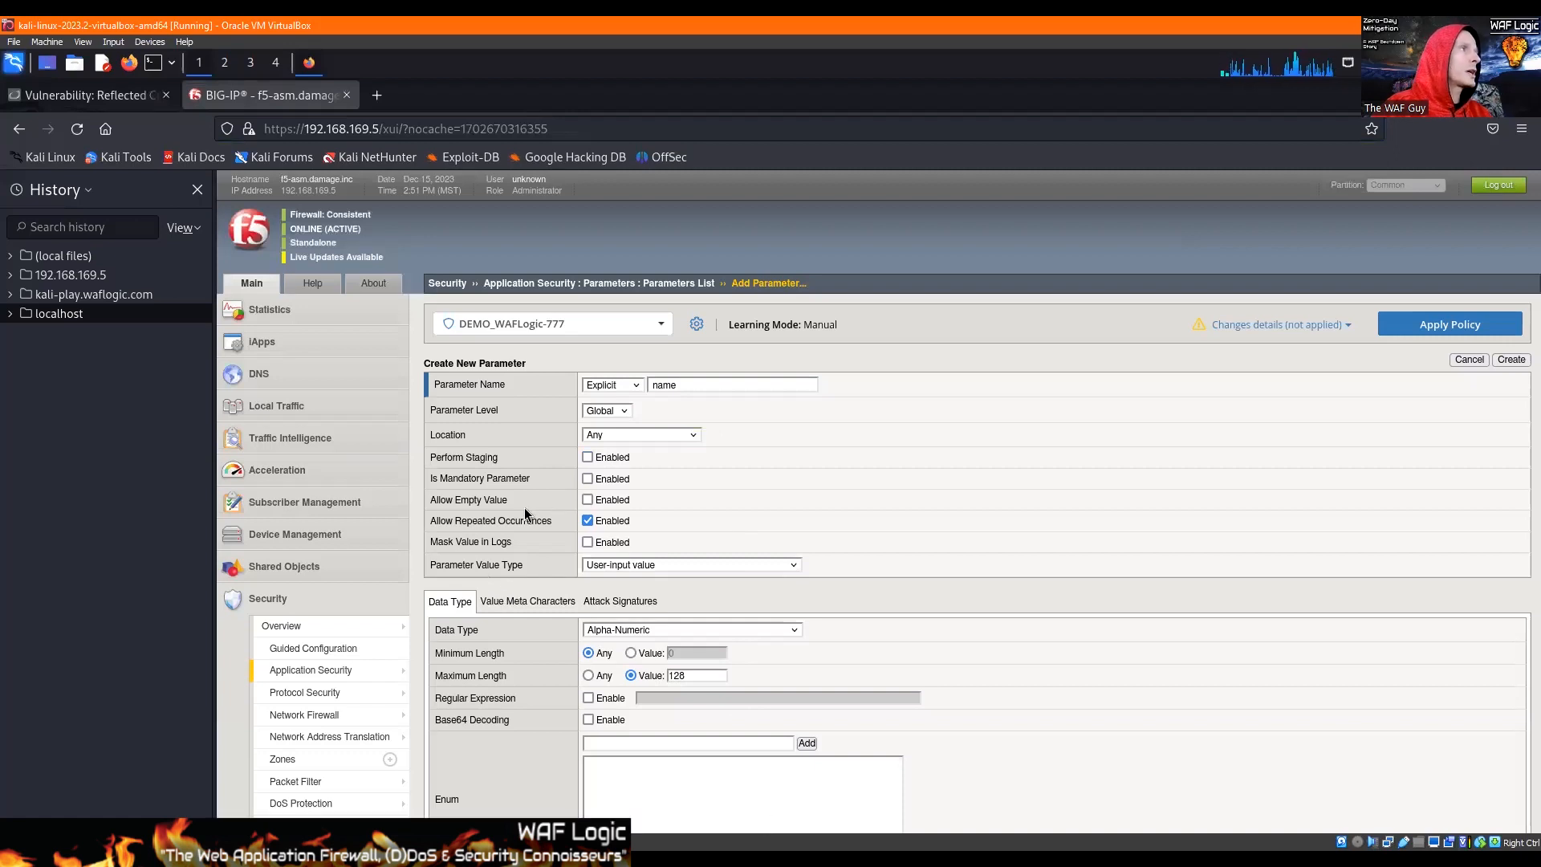
Step: Set the name parameter to allow empty values but not repeated occurrences, with meta character checking on its value
{"action": "left_click", "coordinate": [588, 500]}
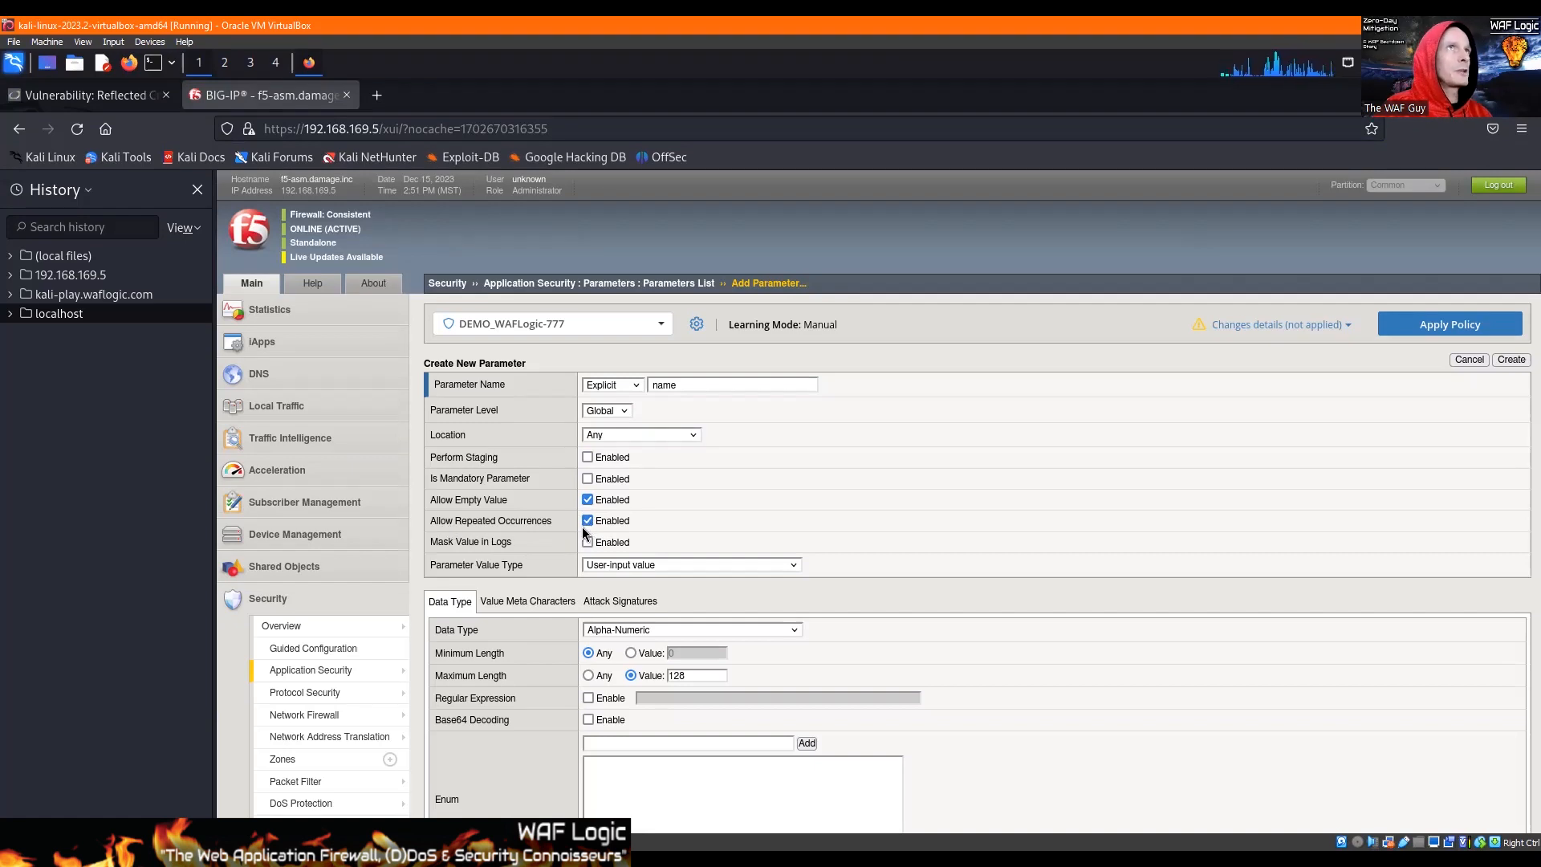
{"action": "left_click", "coordinate": [587, 520]}
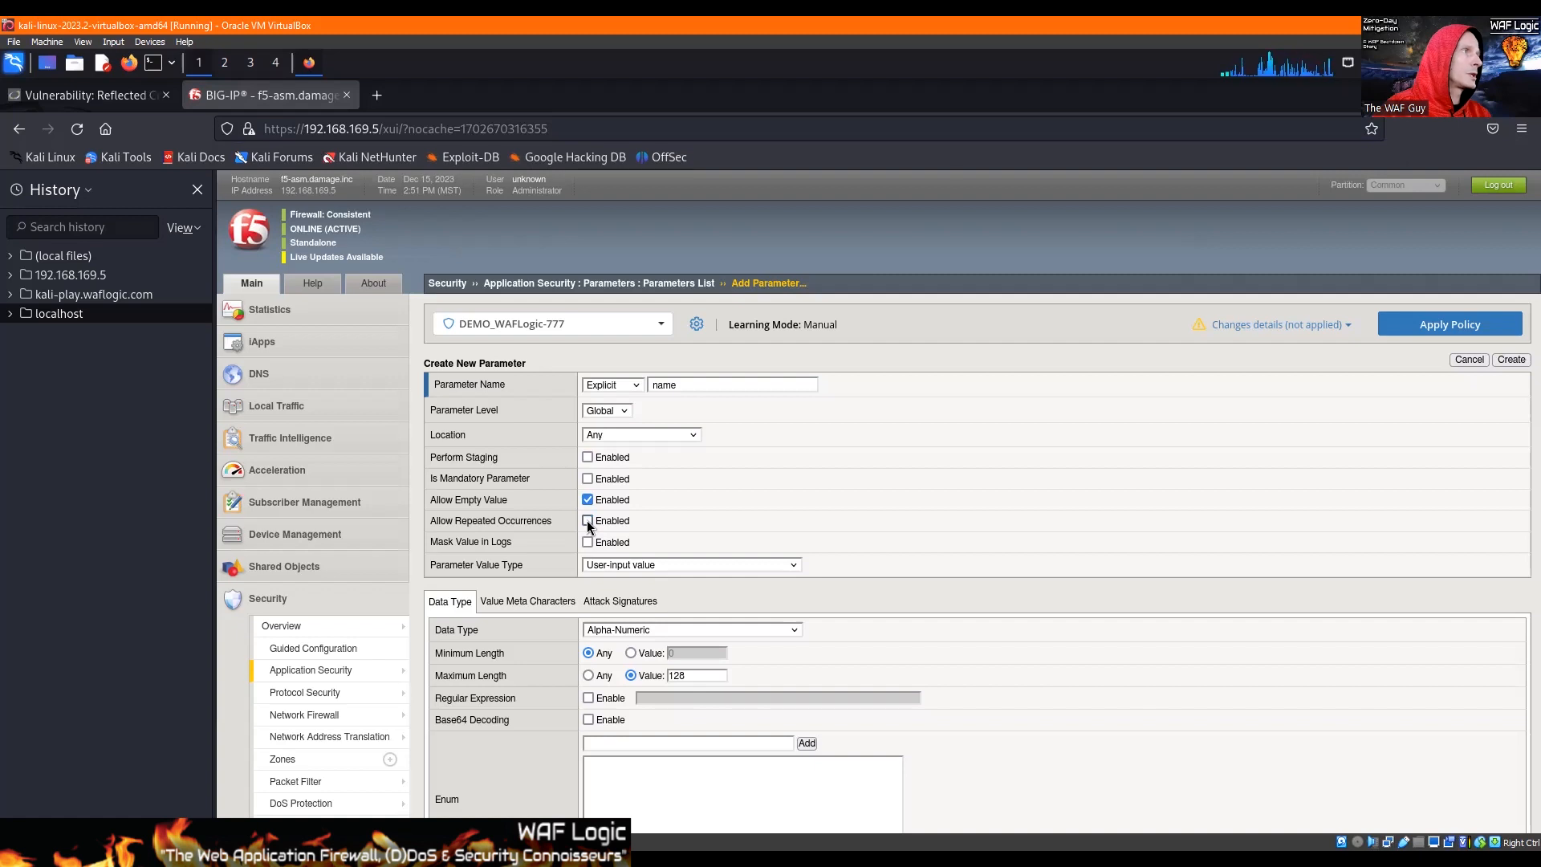
{"action": "left_click", "coordinate": [522, 602]}
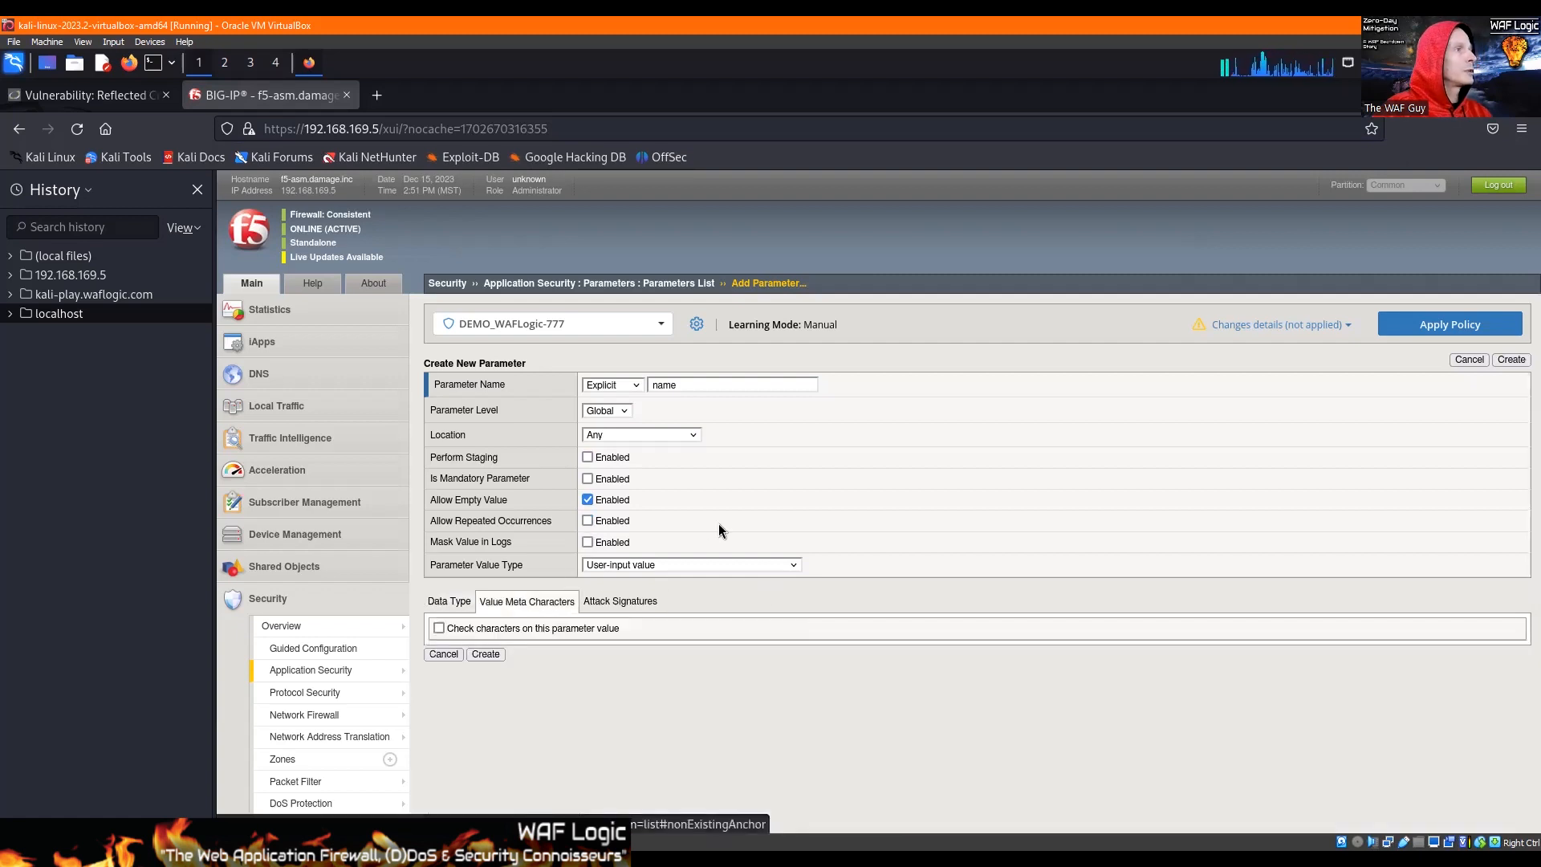
{"action": "scroll", "coordinate": [699, 527], "scroll_direction": "down", "scroll_amount": 2}
{"action": "left_click", "coordinate": [439, 536]}
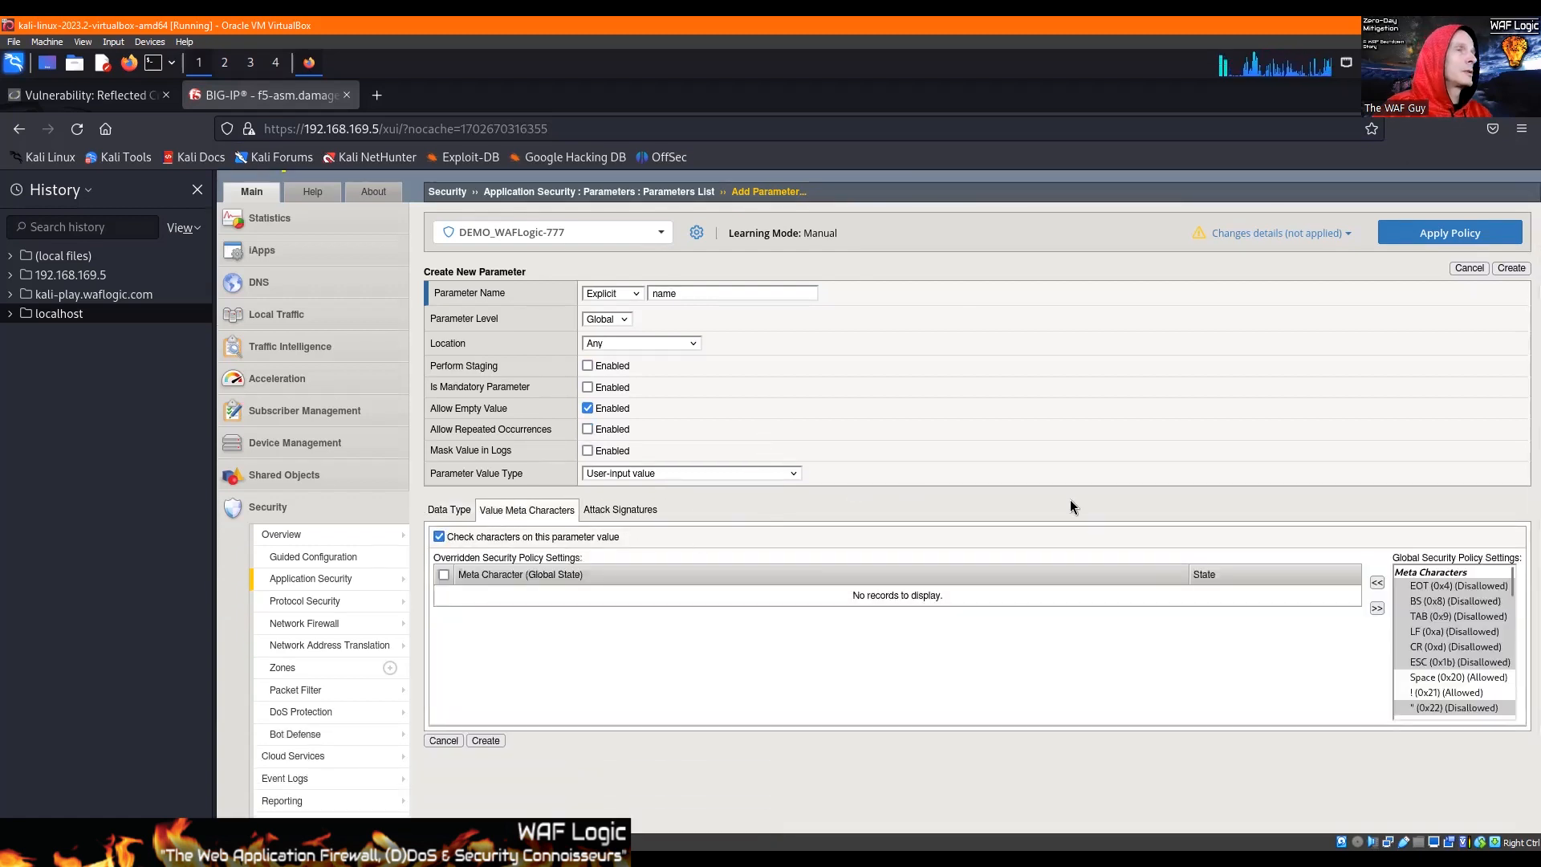
{"action": "scroll", "coordinate": [1347, 533], "scroll_direction": "down", "scroll_amount": 2}
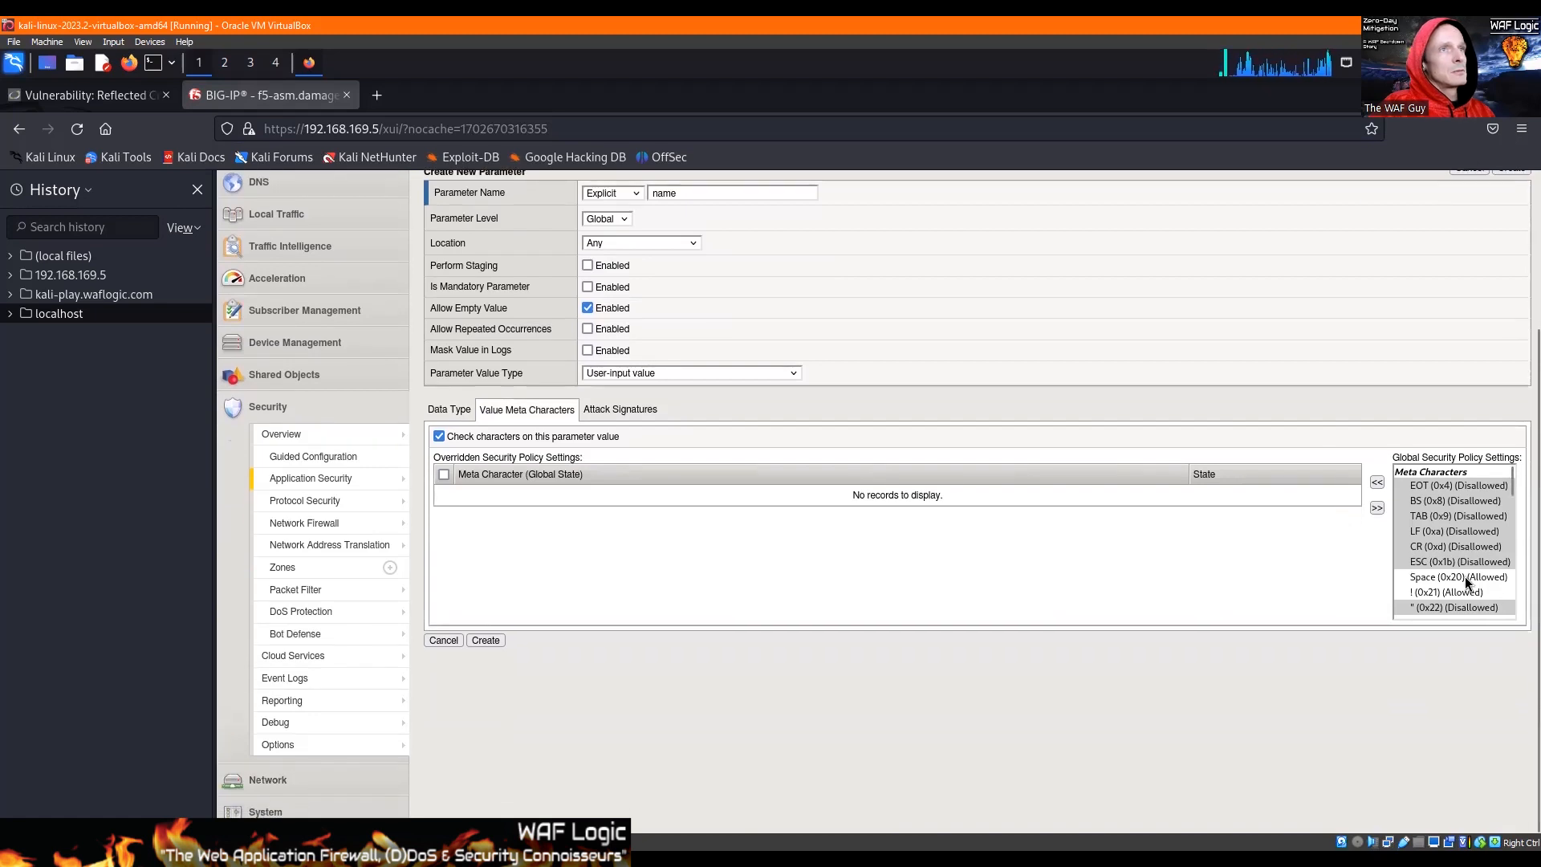
{"action": "left_click", "coordinate": [1442, 576]}
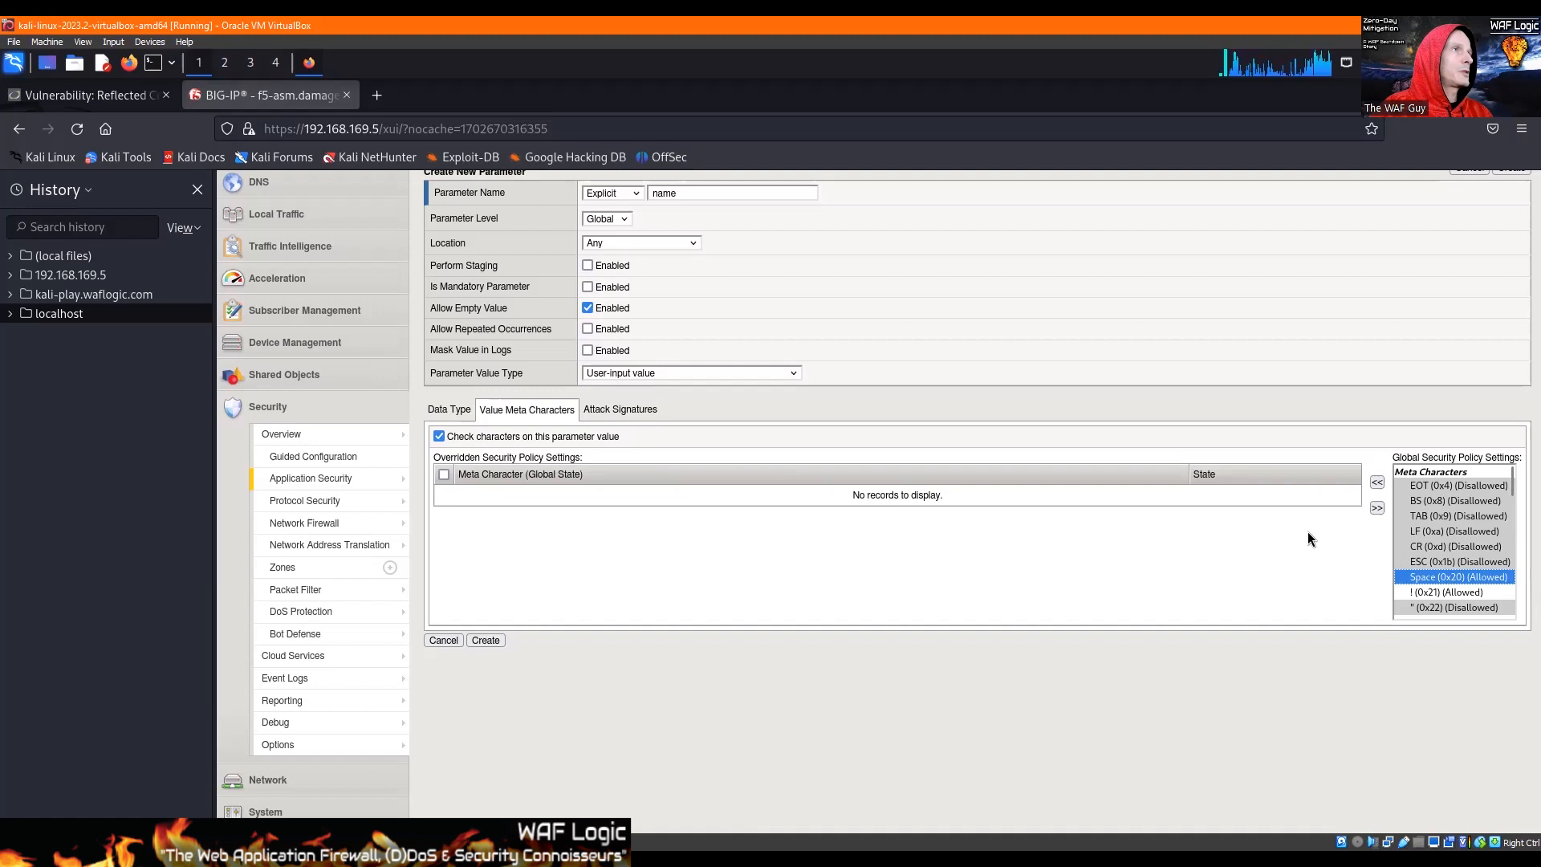
{"action": "left_click", "coordinate": [1378, 483]}
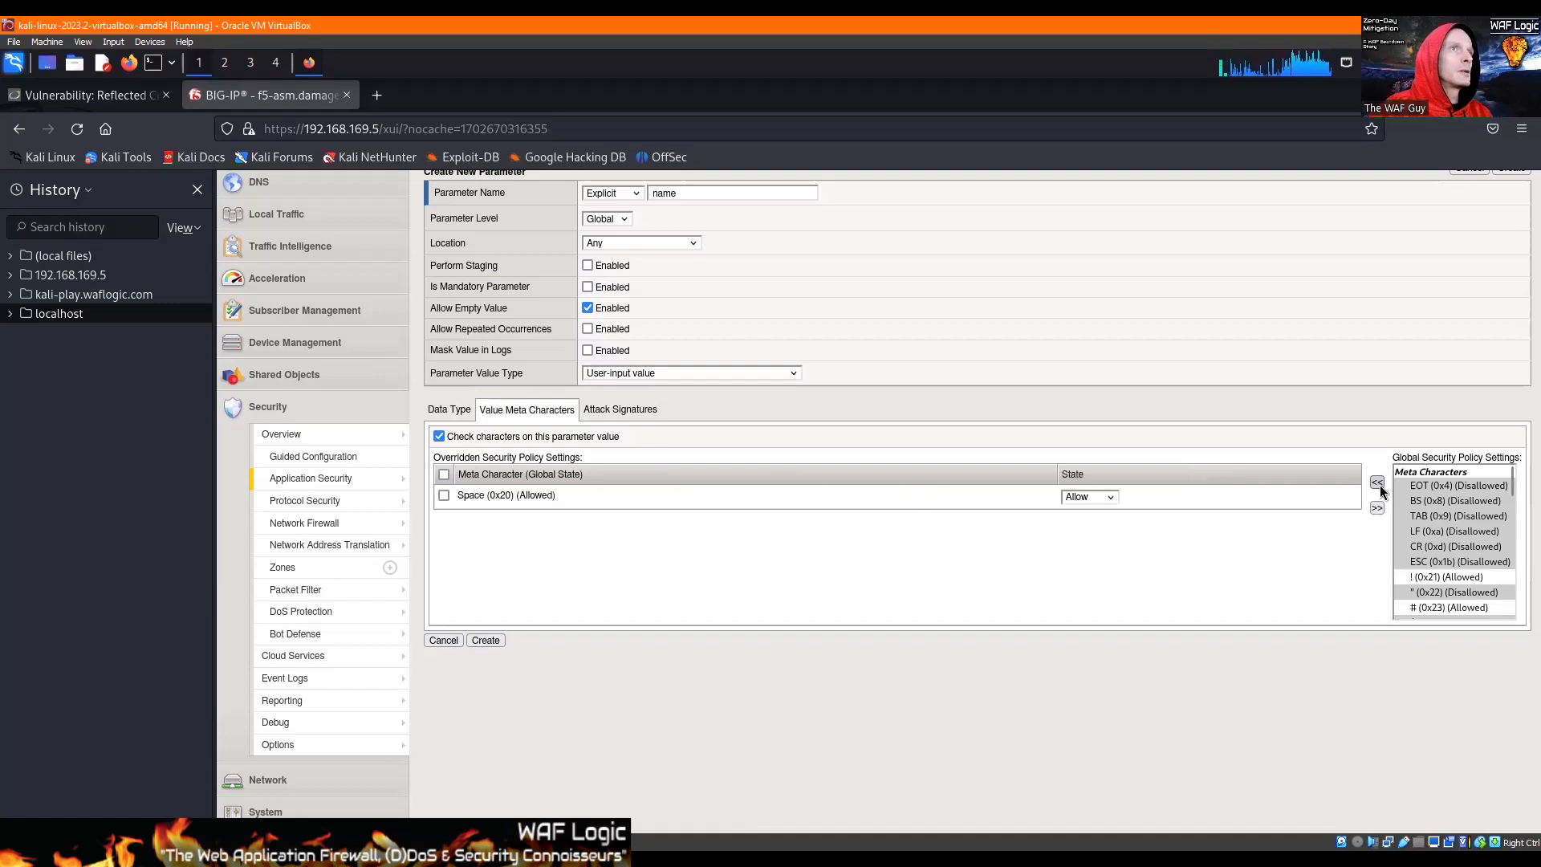
{"action": "left_click", "coordinate": [443, 496]}
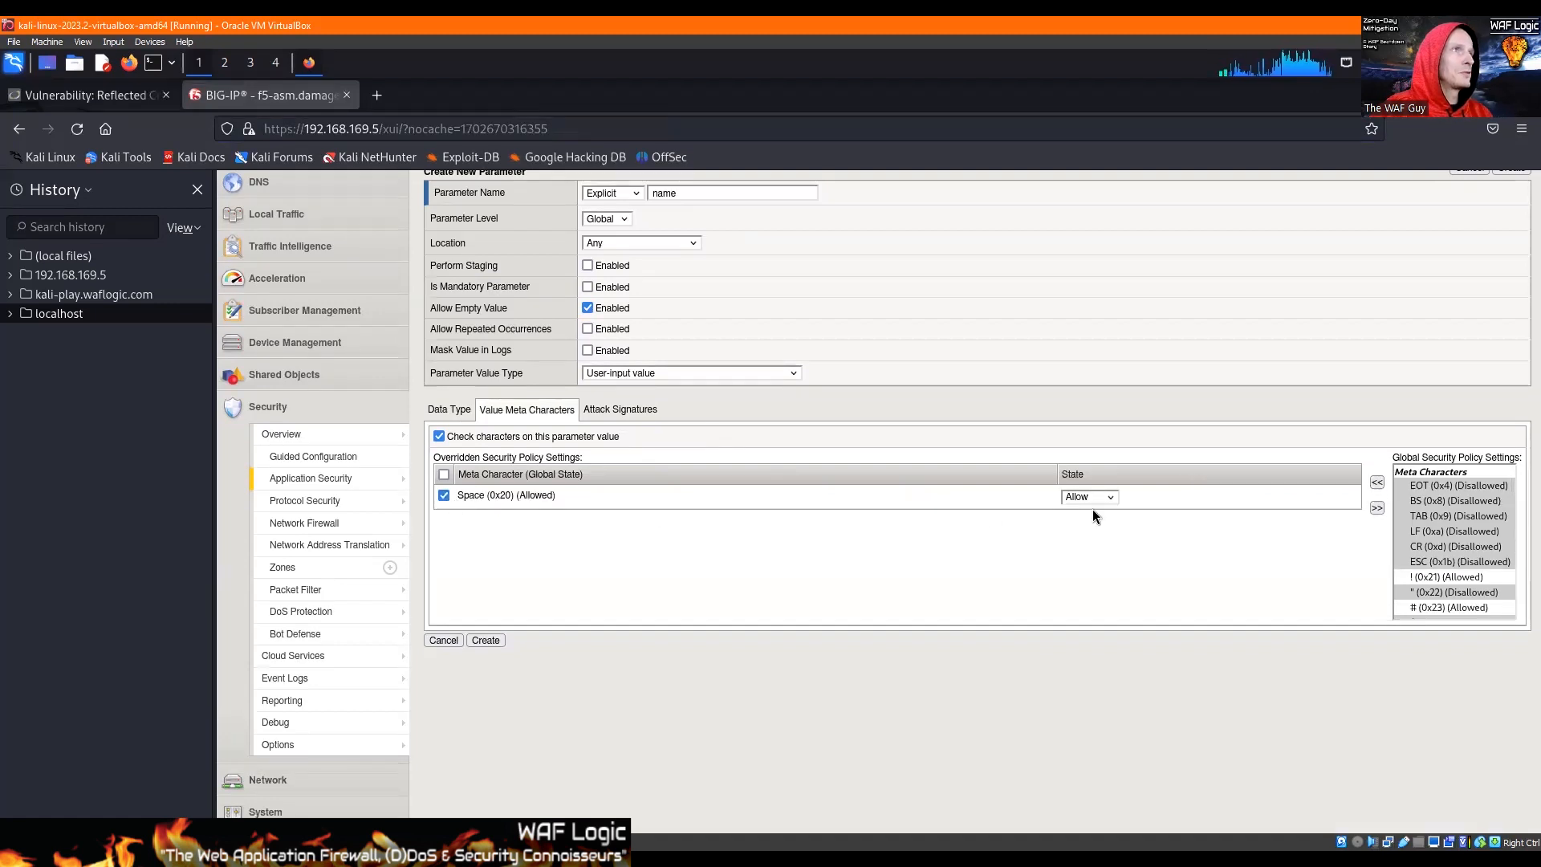
{"action": "left_click", "coordinate": [1377, 508]}
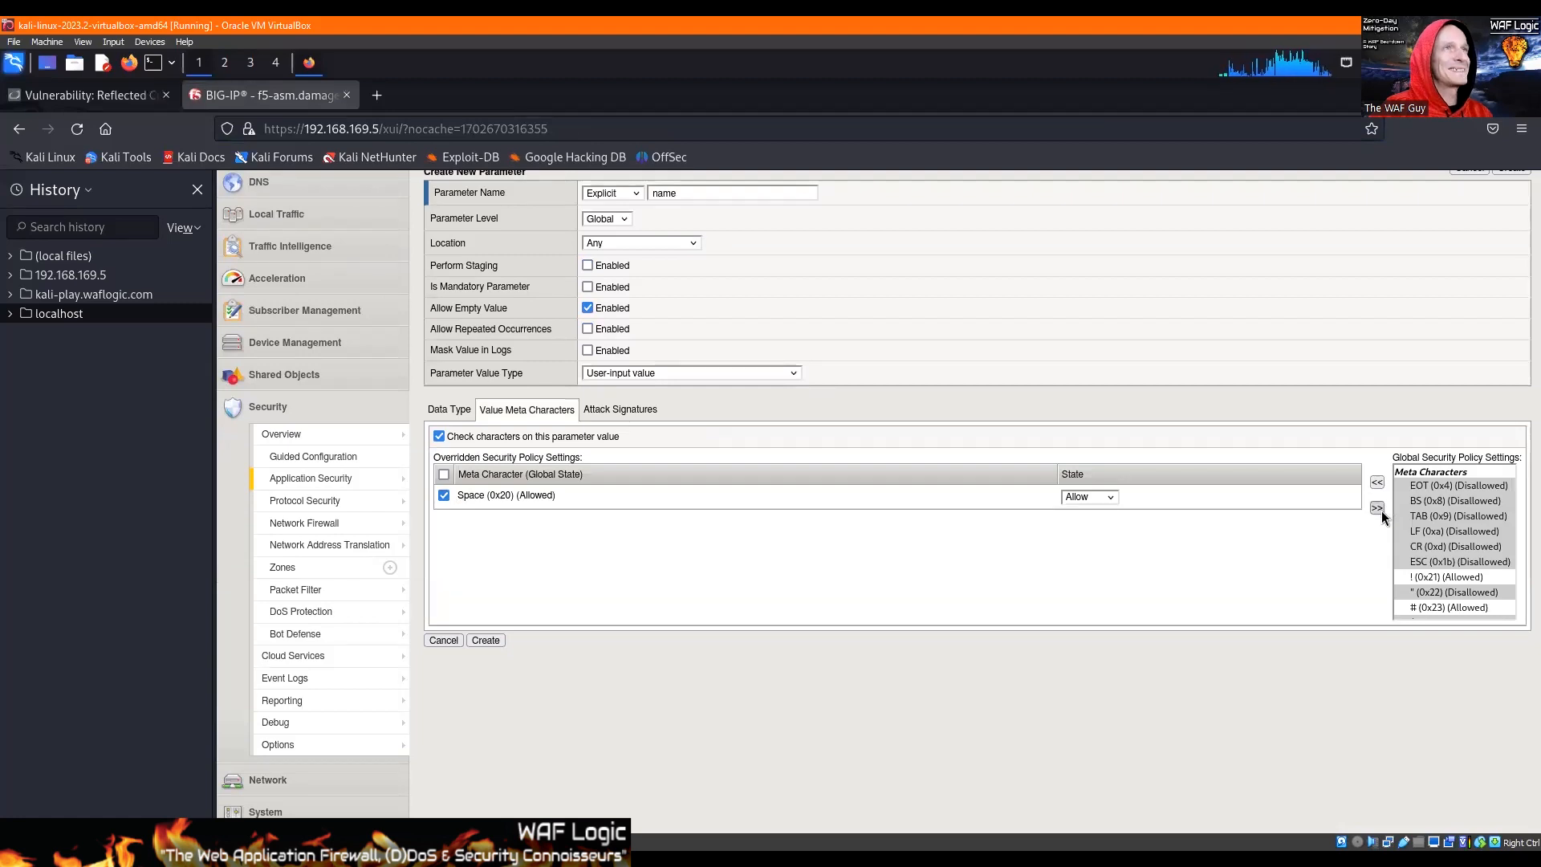
Step: Select the ! (0x21) meta character and test DVWA's name form with a sample name containing spaces and an exclamation mark
{"action": "left_click", "coordinate": [1448, 592]}
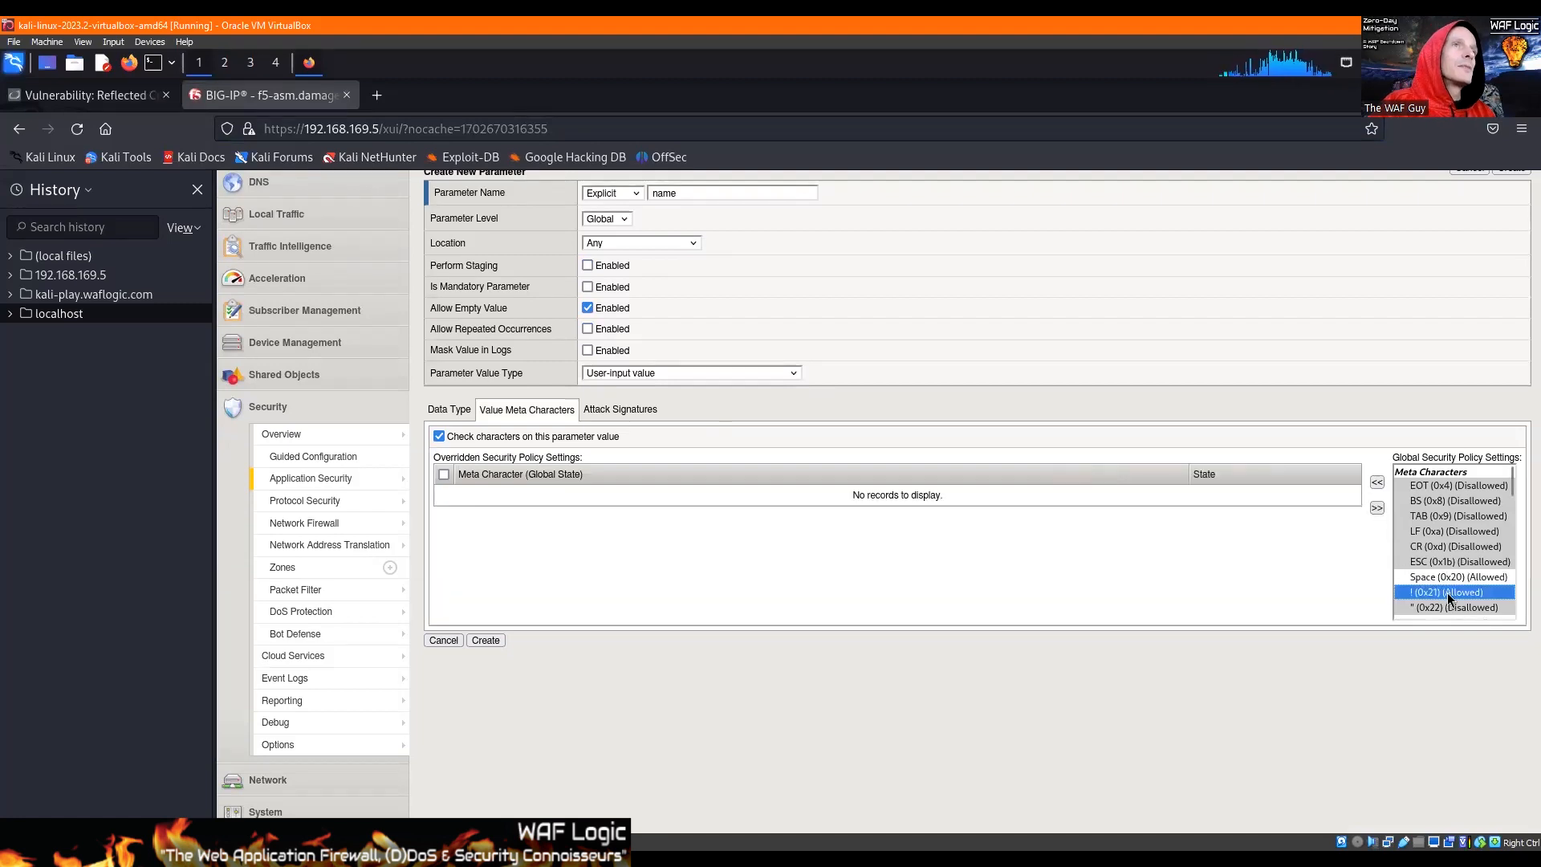
{"action": "scroll", "coordinate": [1463, 511], "scroll_direction": "down", "scroll_amount": 2}
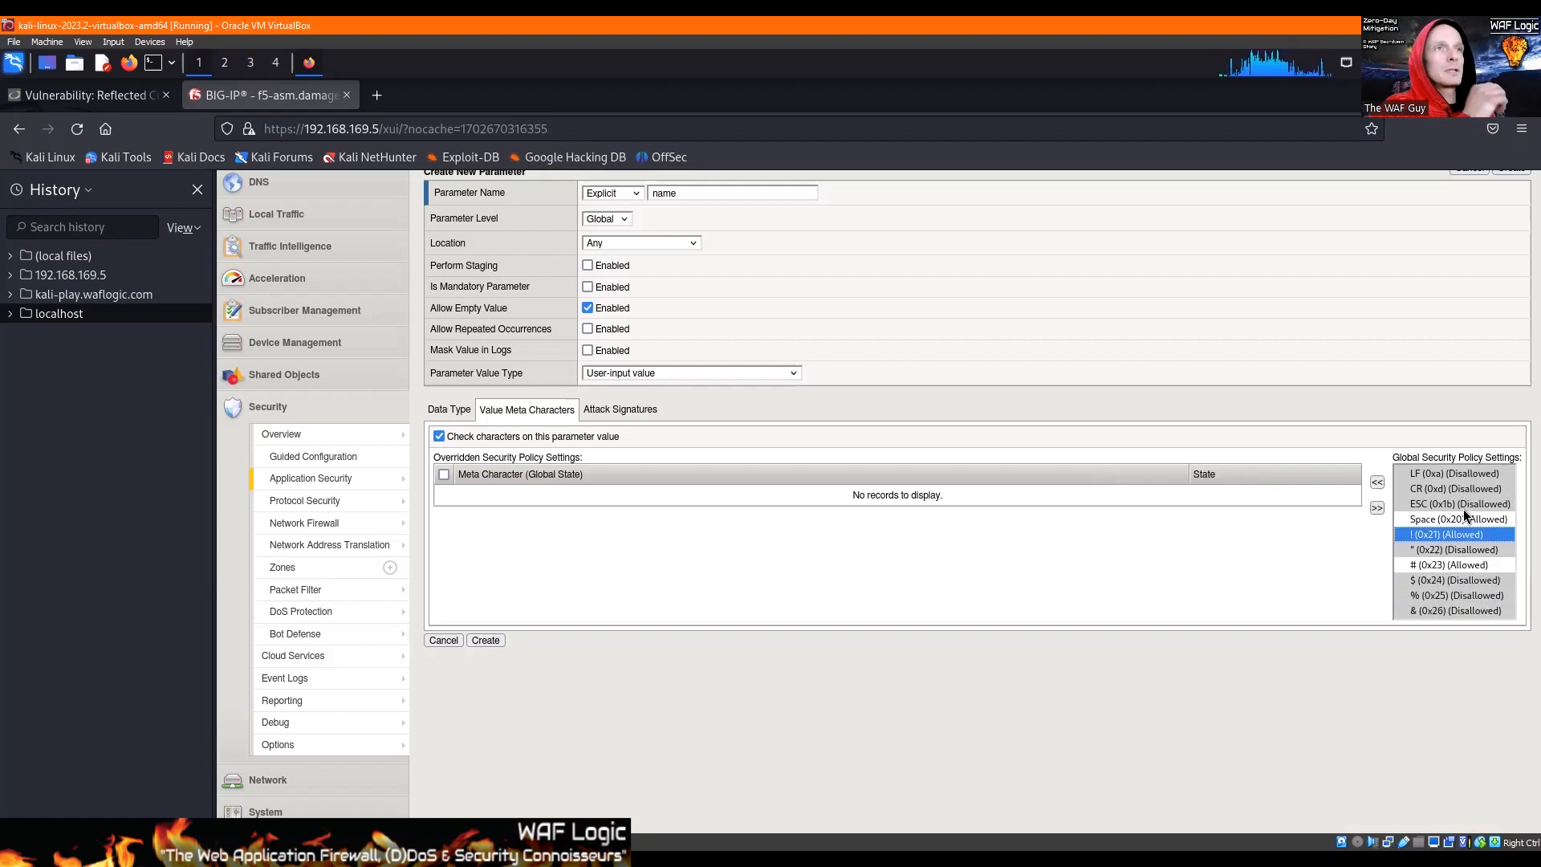
{"action": "left_click", "coordinate": [105, 110]}
{"action": "left_click", "coordinate": [843, 312]}
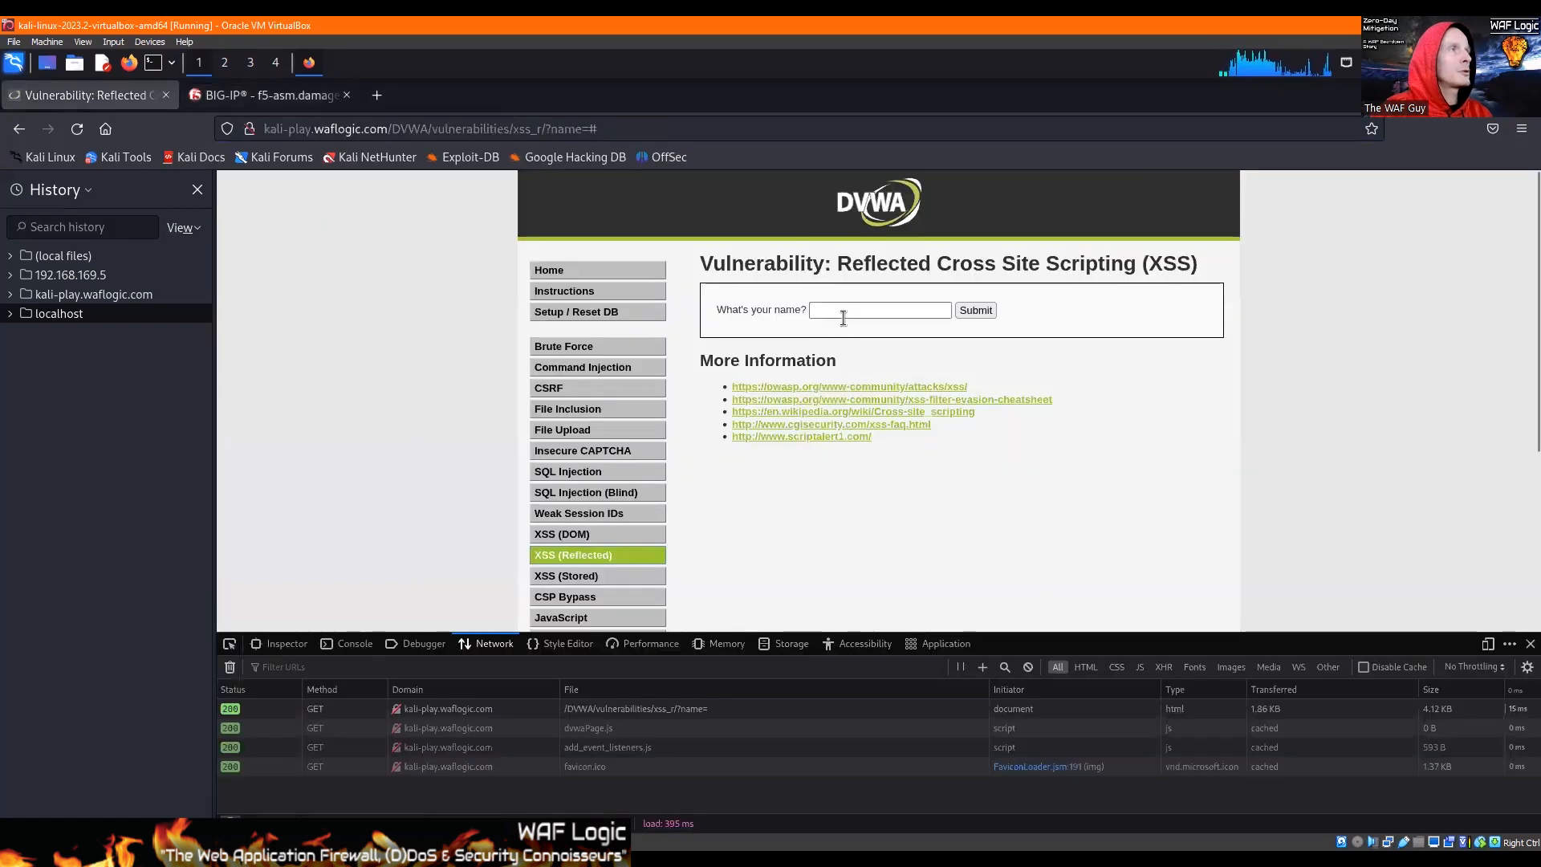
{"action": "type", "text": "Jim B"}
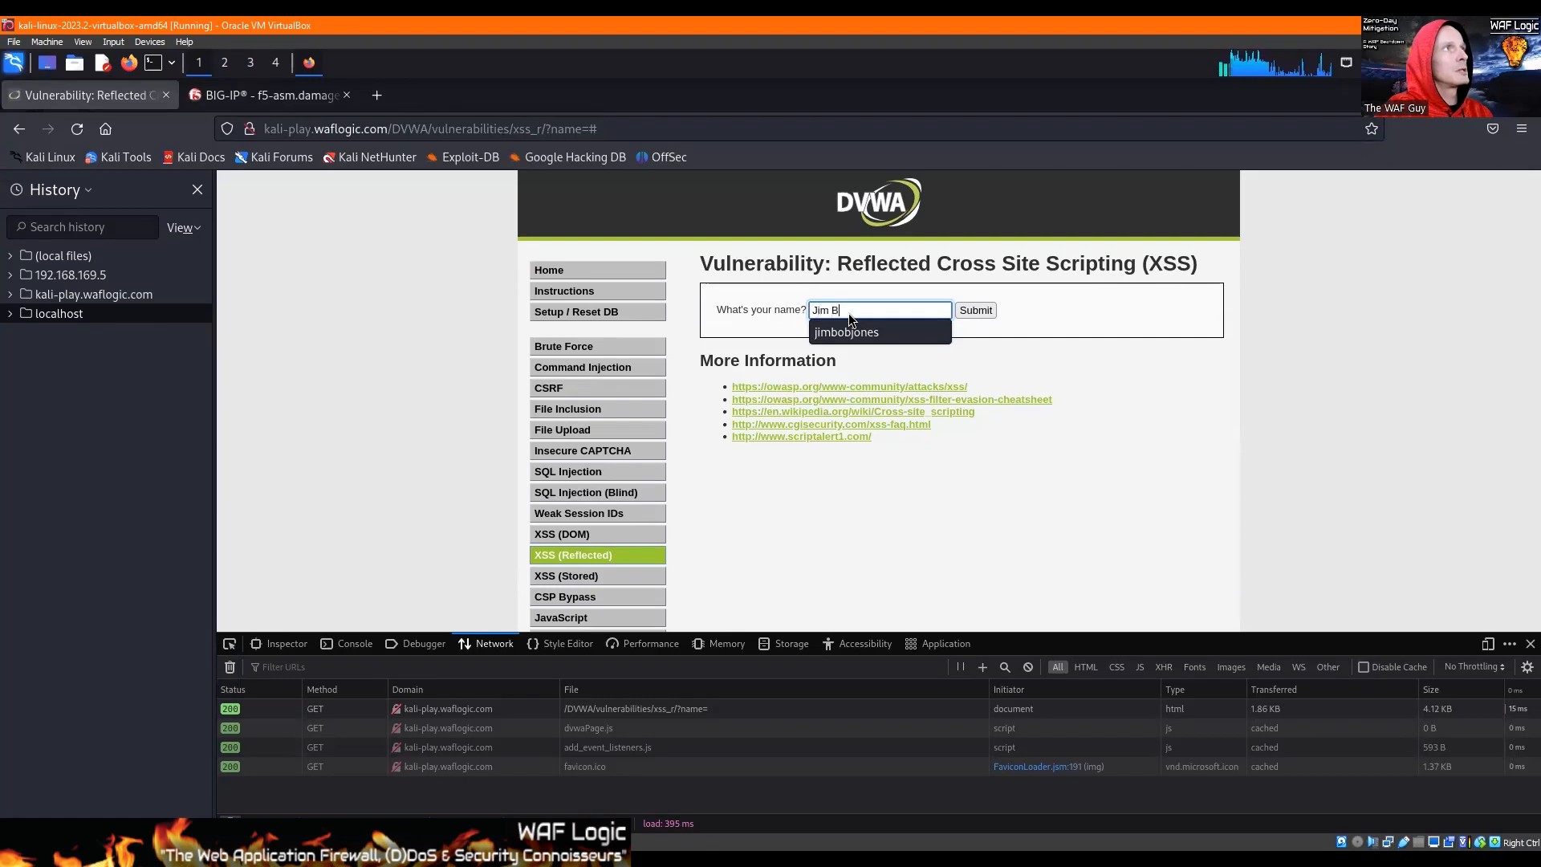
{"action": "type", "text": "ob Jones!"}
{"action": "key", "text": "Return"}
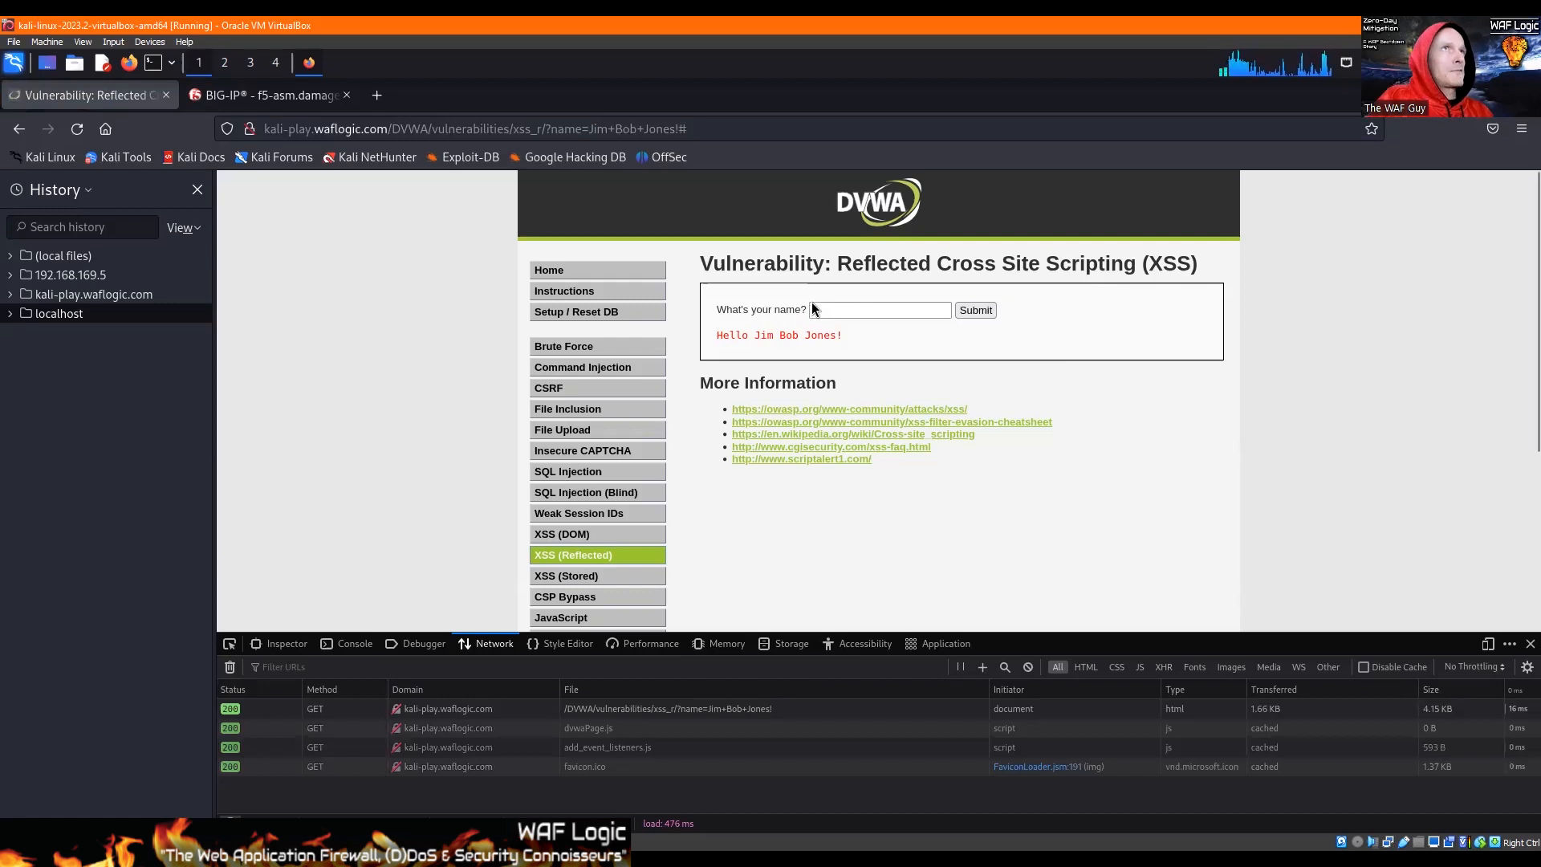
{"action": "left_click", "coordinate": [240, 98]}
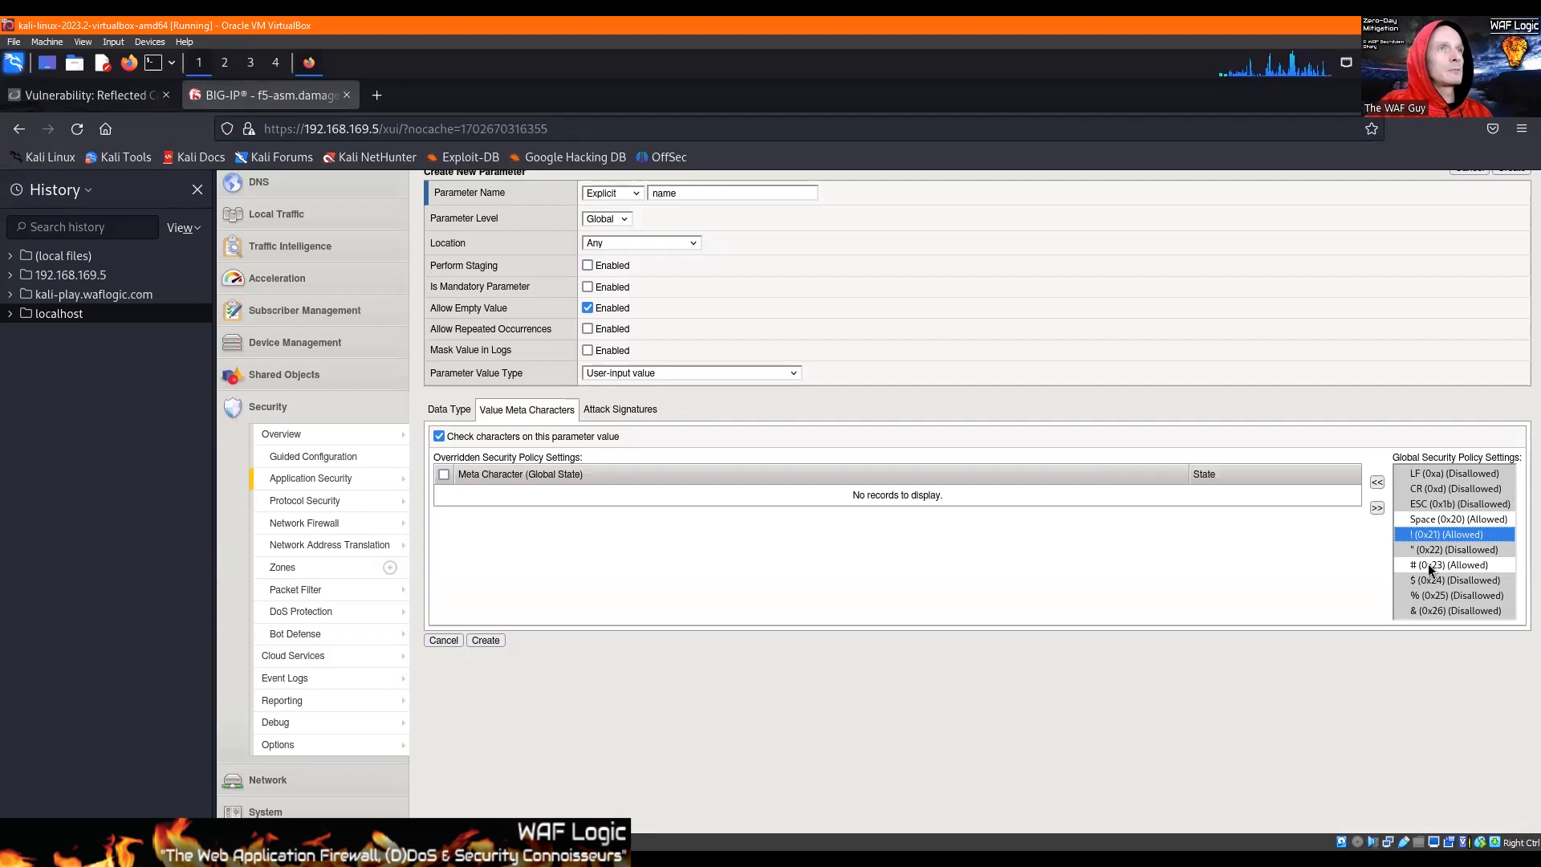
Step: Test DVWA's name form with a sample name containing parentheses and an exclamation mark, and return to BIG-IP's meta character list
{"action": "scroll", "coordinate": [1428, 564], "scroll_direction": "down", "scroll_amount": 3}
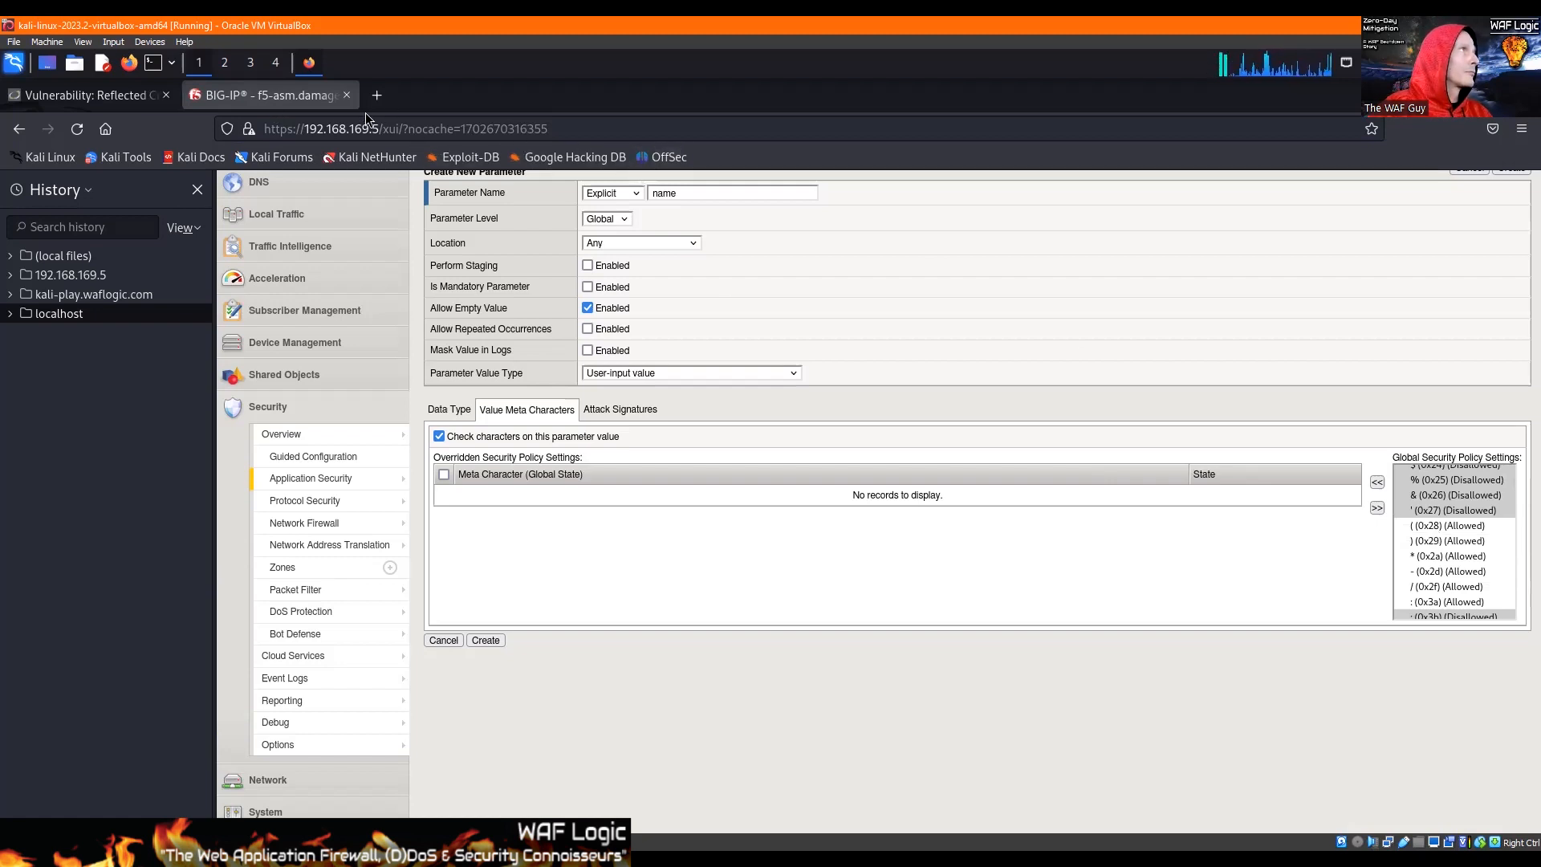
{"action": "left_click", "coordinate": [45, 93]}
{"action": "left_click", "coordinate": [866, 308]}
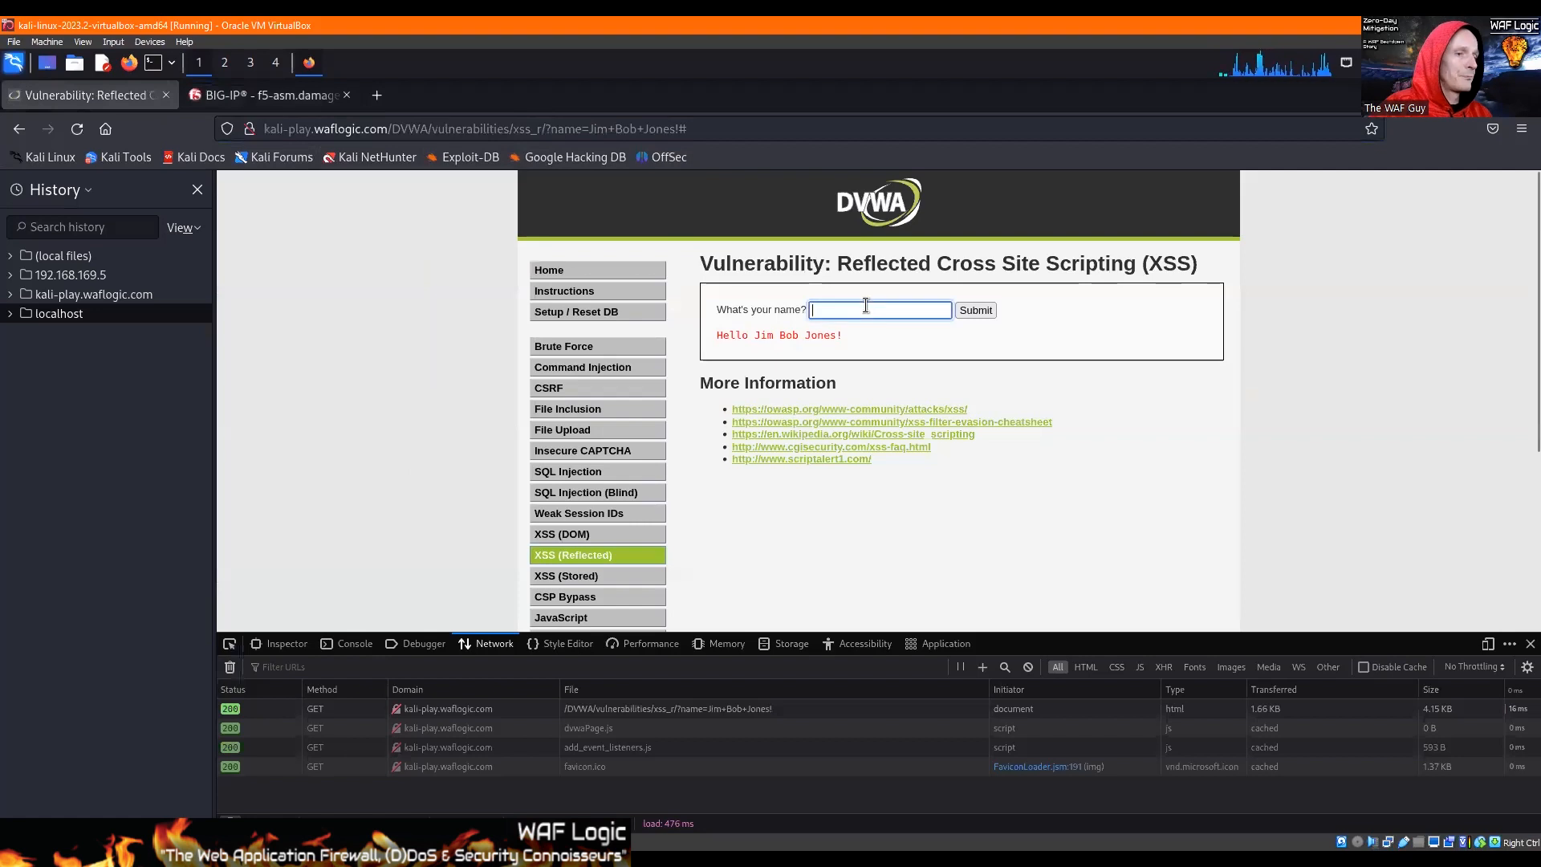
{"action": "type", "text": "JimB"}
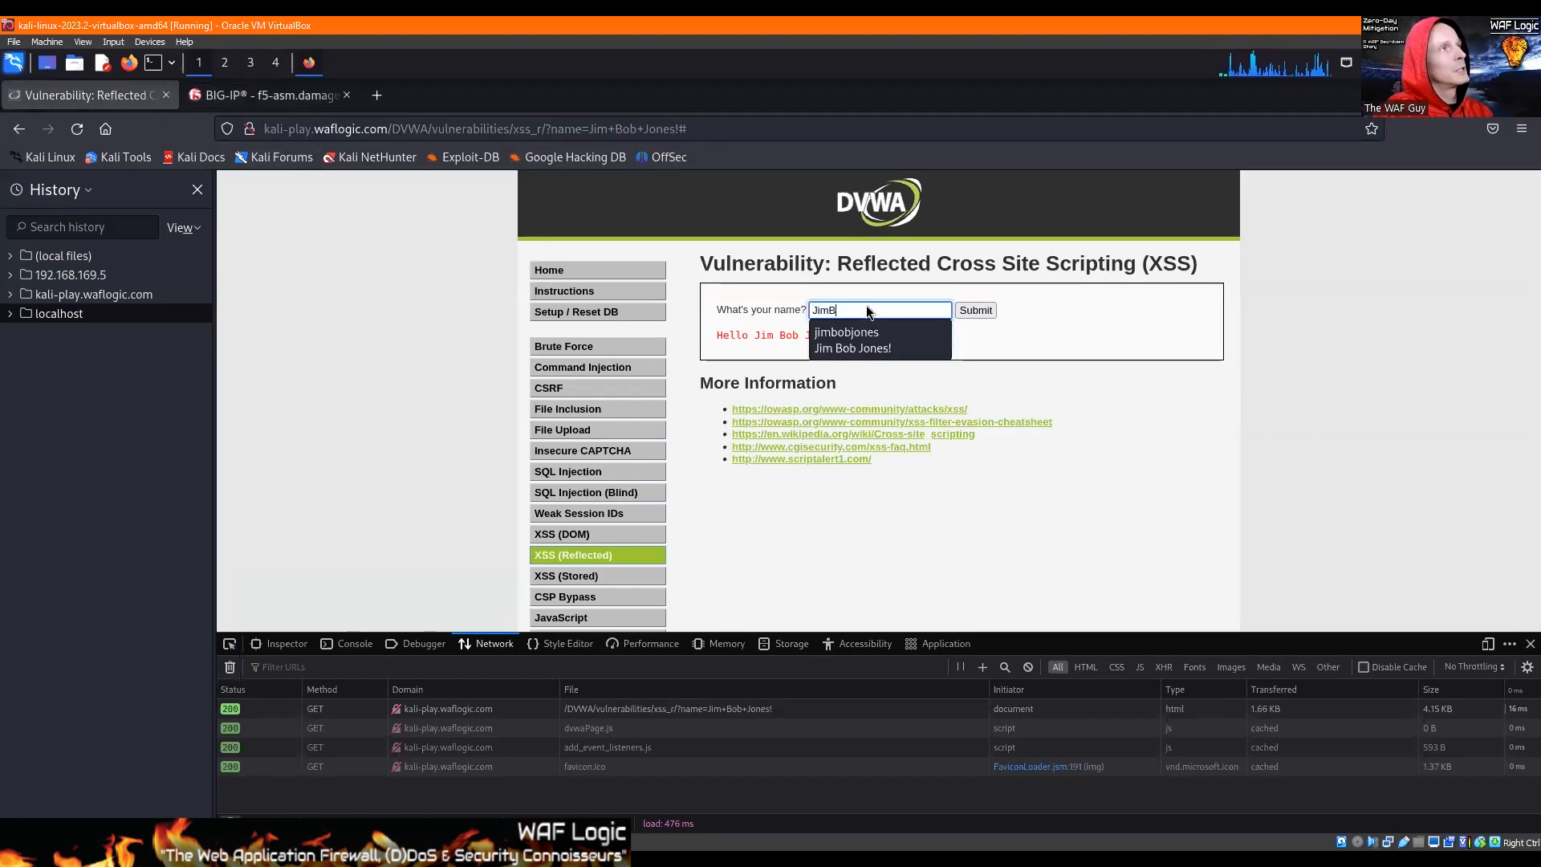
{"action": "type", "text": "ob (Marty) "}
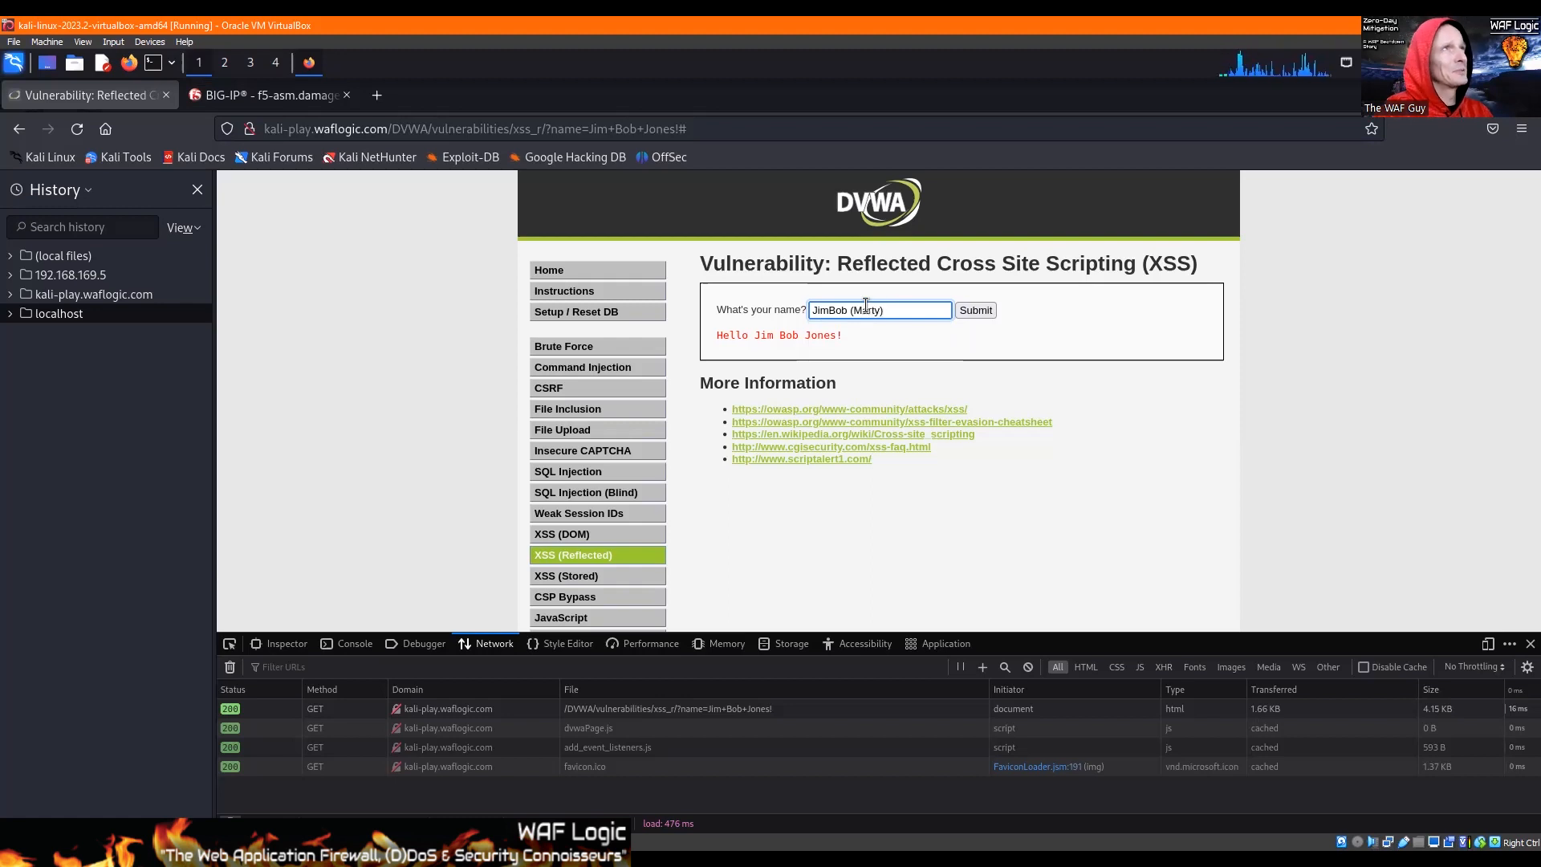
{"action": "type", "text": "Jones!"}
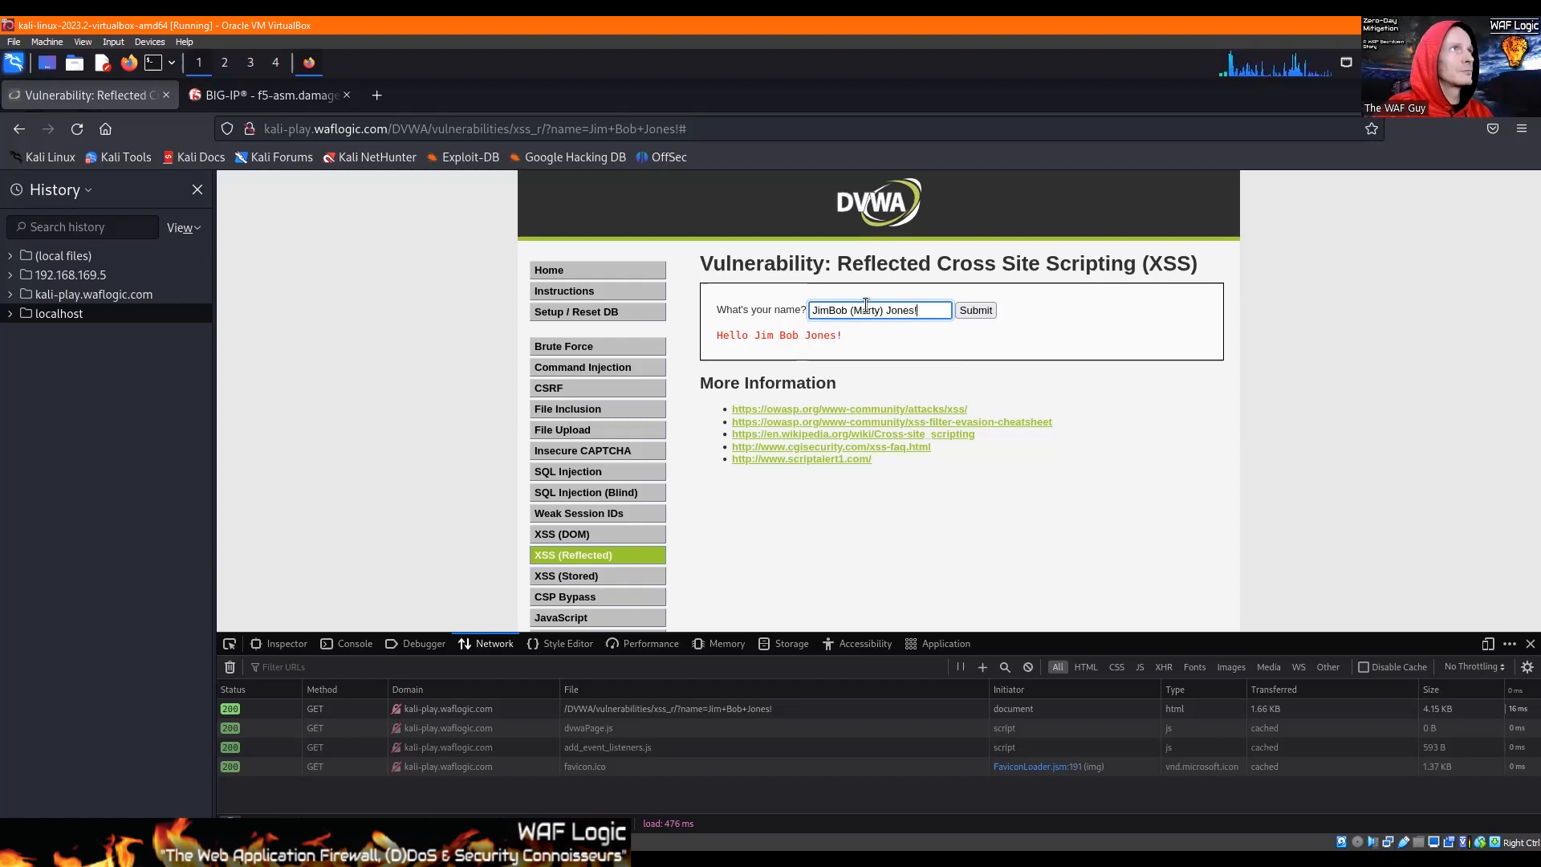
{"action": "left_click", "coordinate": [977, 310]}
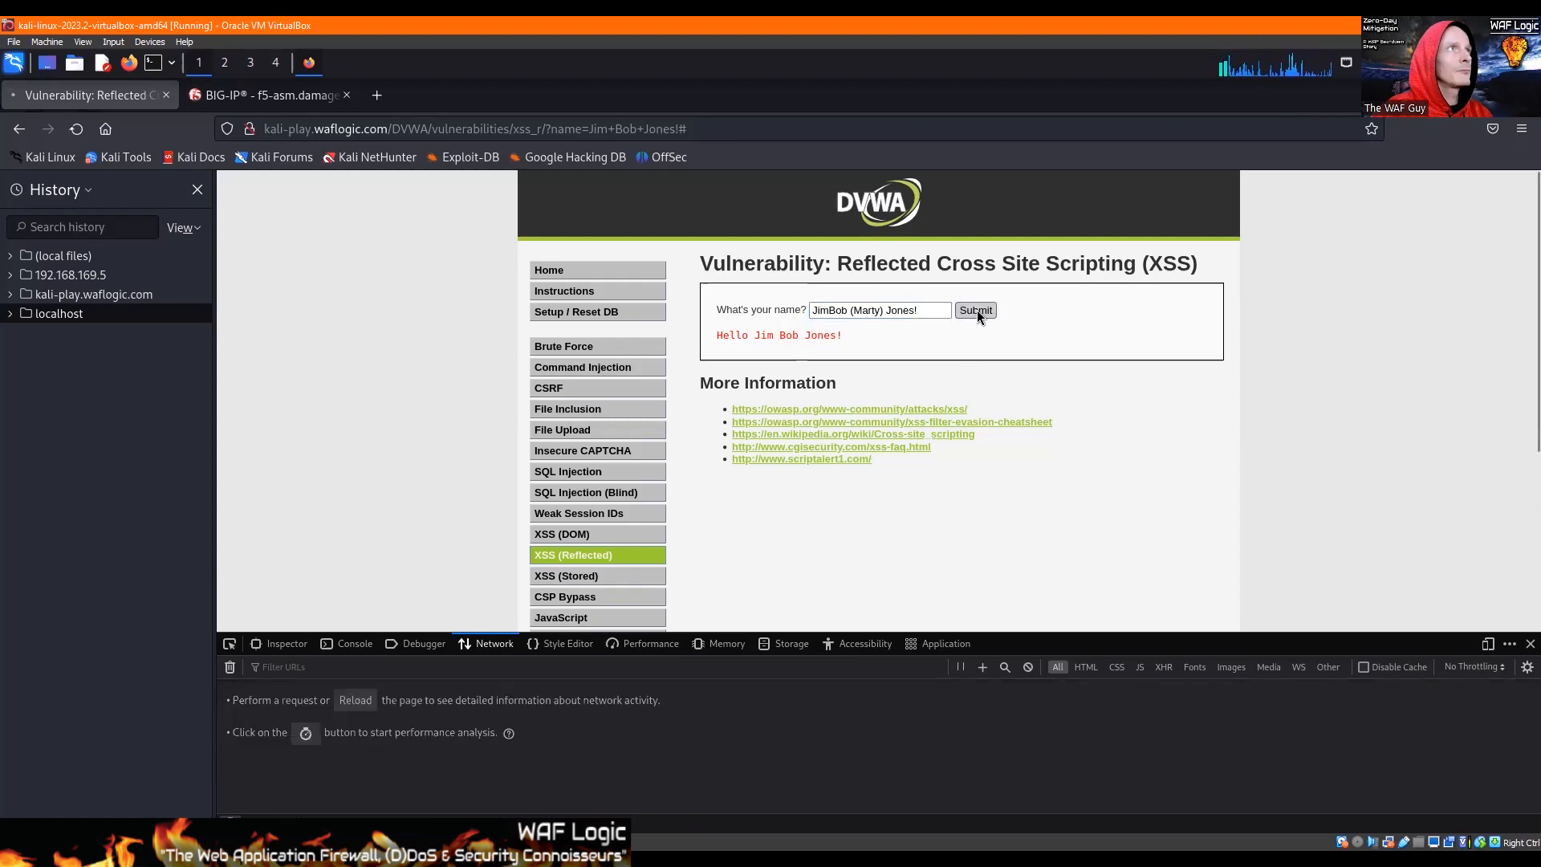
{"action": "left_click", "coordinate": [239, 97]}
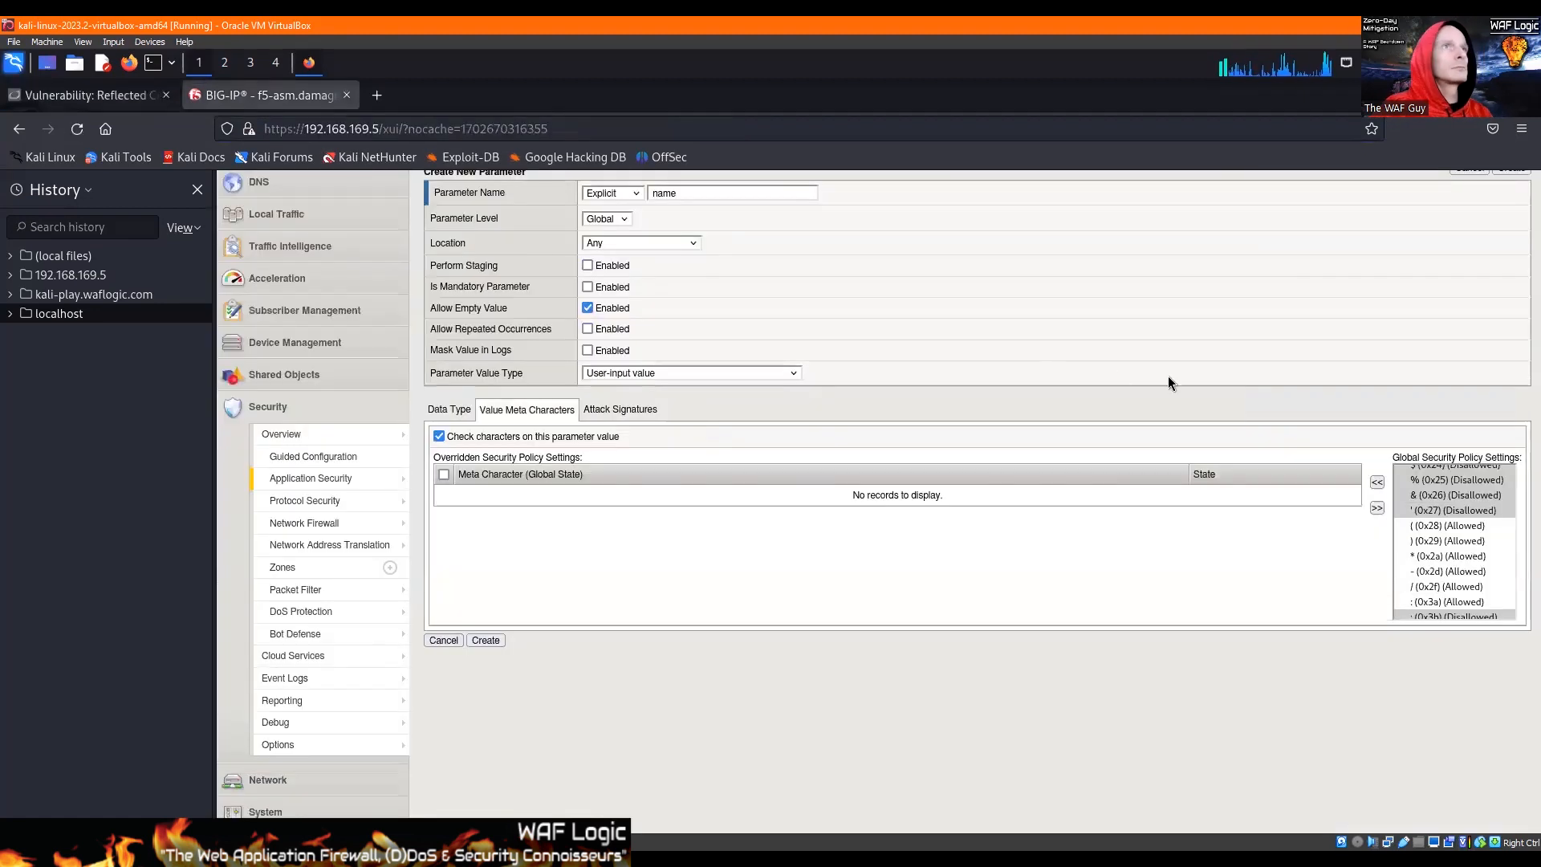
Step: Look through the globally allowed meta characters and add : (0x3a) to the name parameter's overridden settings
{"action": "left_click", "coordinate": [1424, 556]}
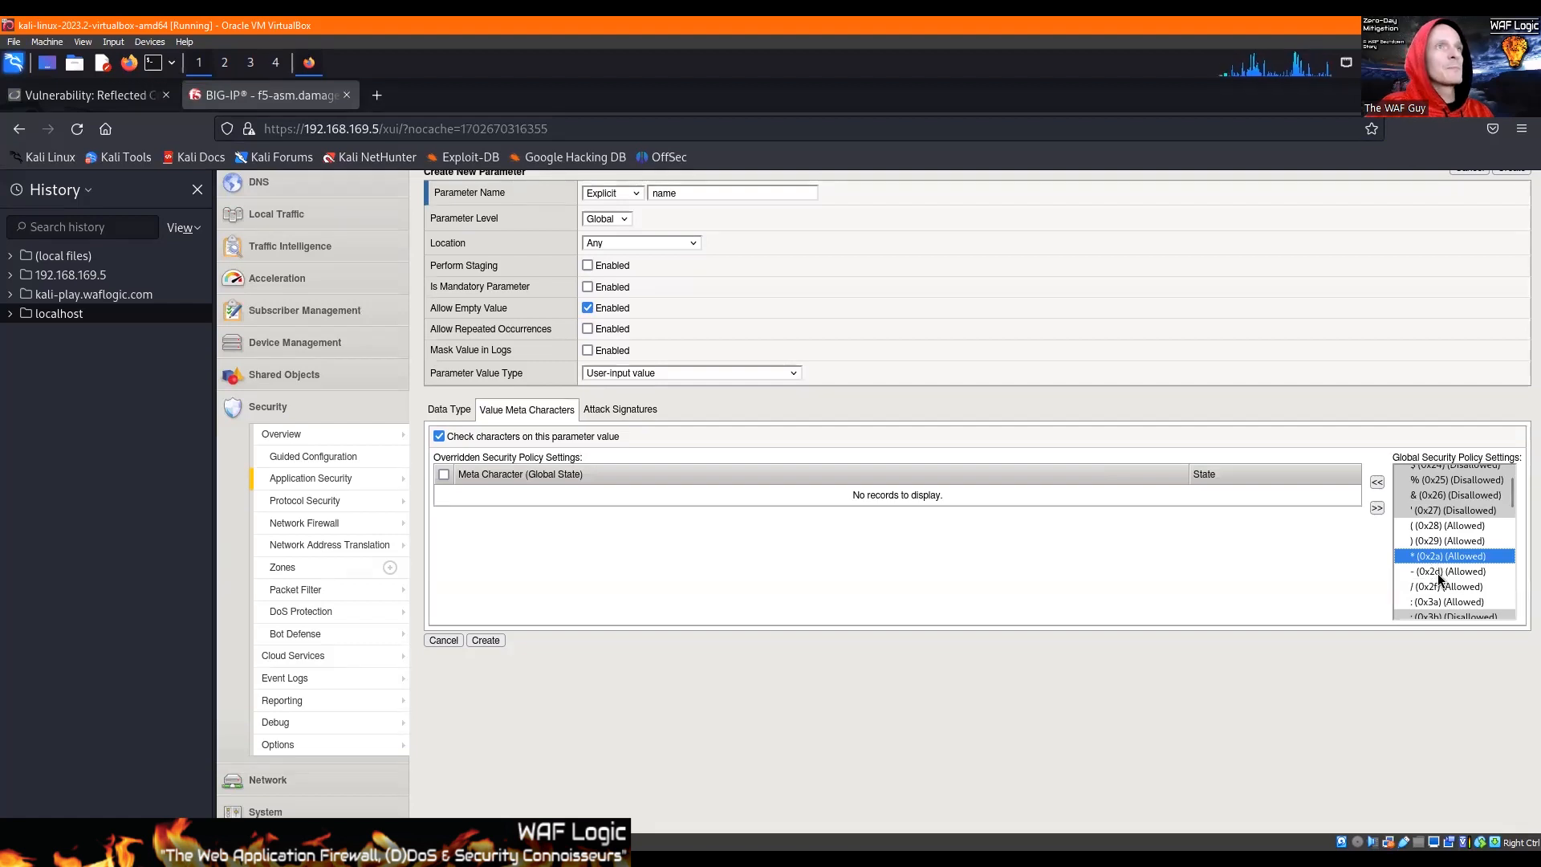
{"action": "left_click", "coordinate": [1424, 572]}
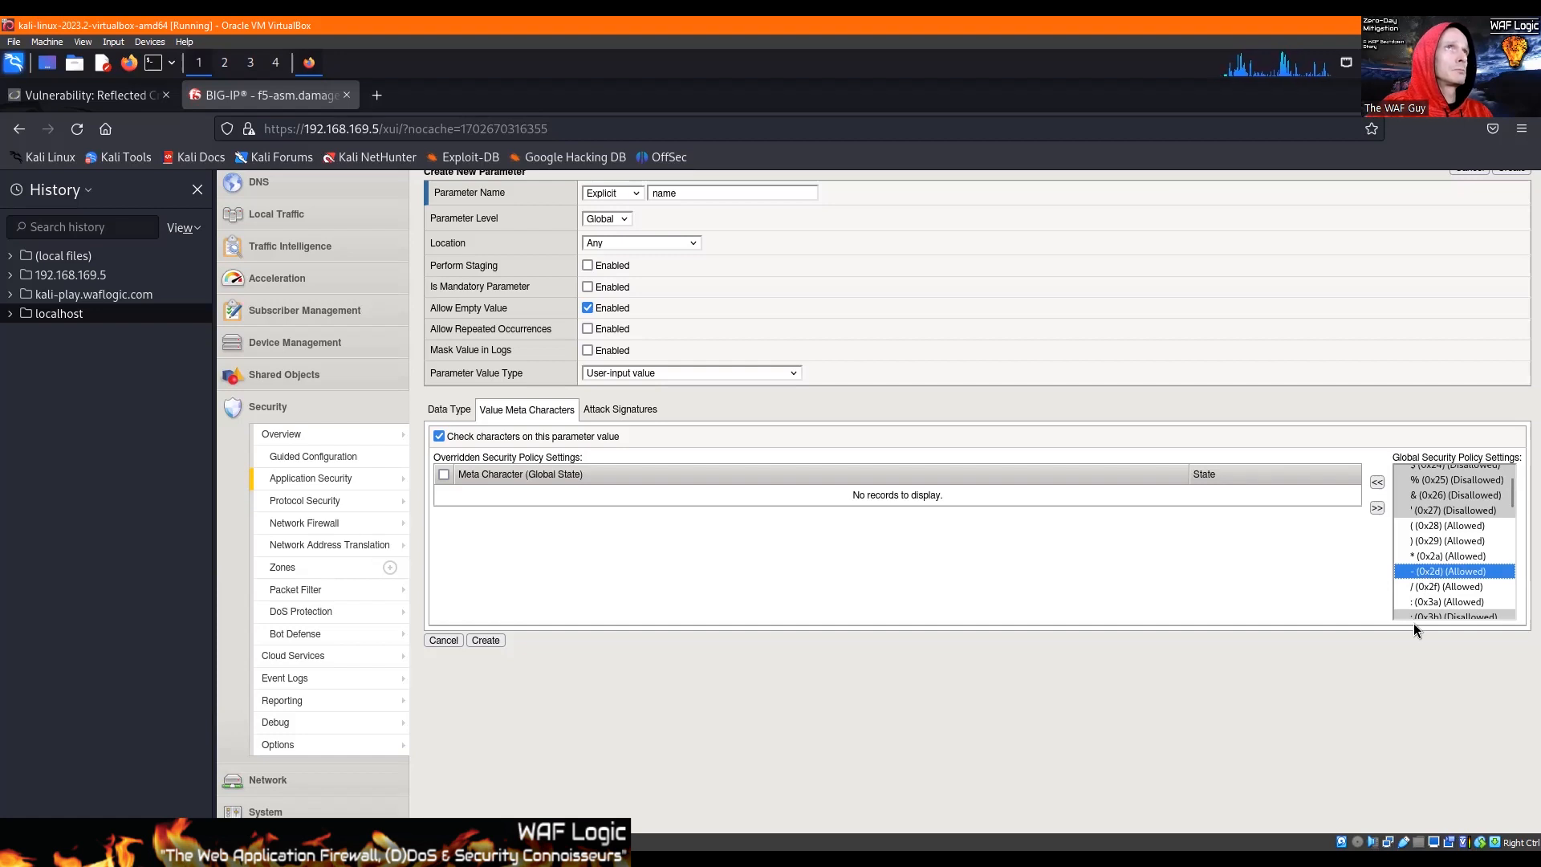
{"action": "left_click", "coordinate": [1438, 587]}
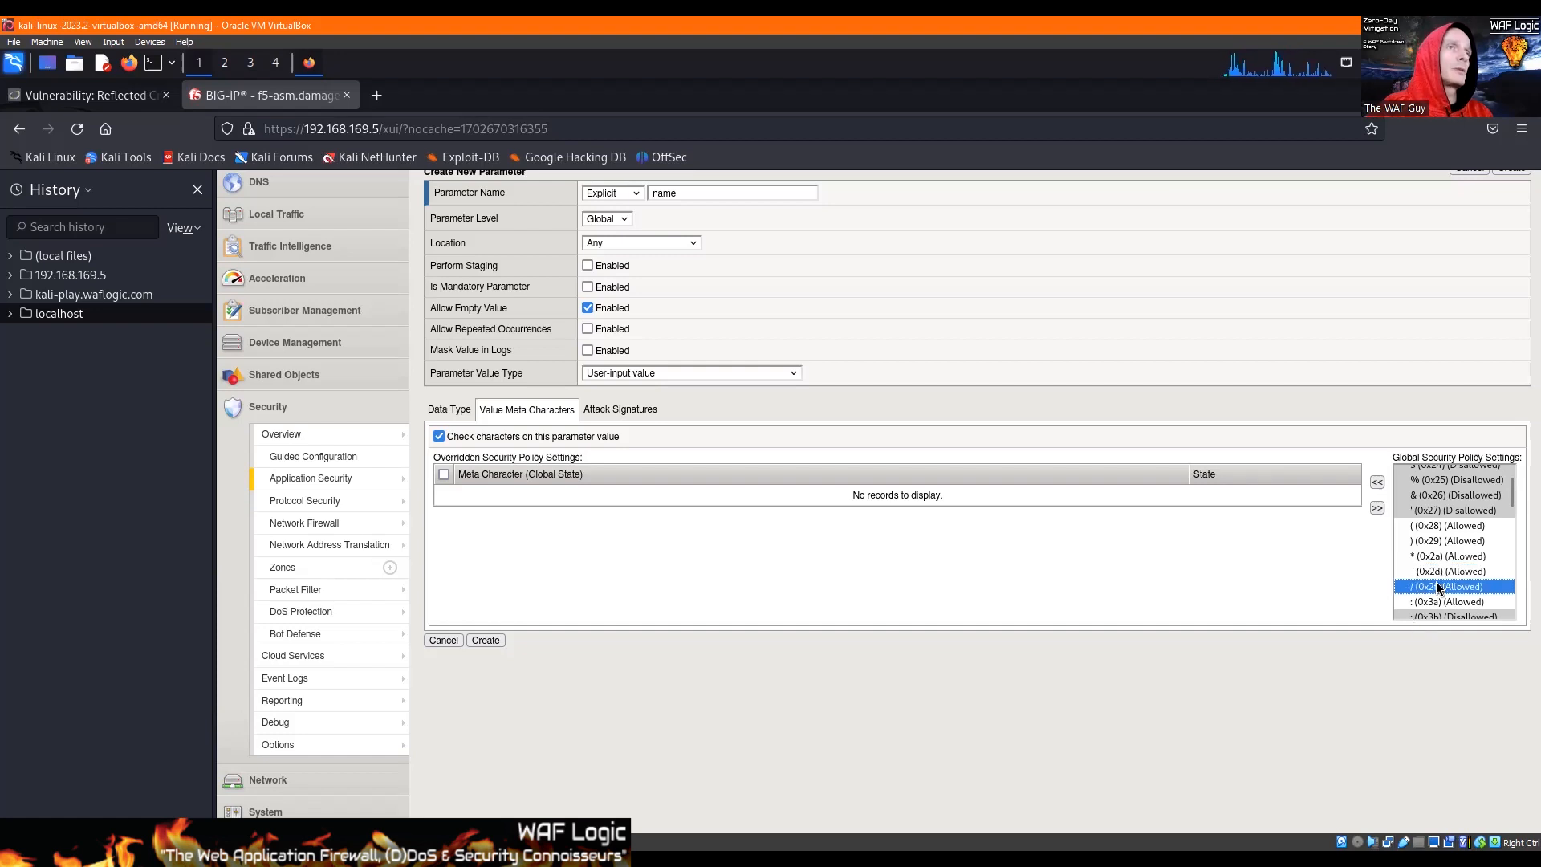
{"action": "scroll", "coordinate": [1437, 578], "scroll_direction": "down", "scroll_amount": 2}
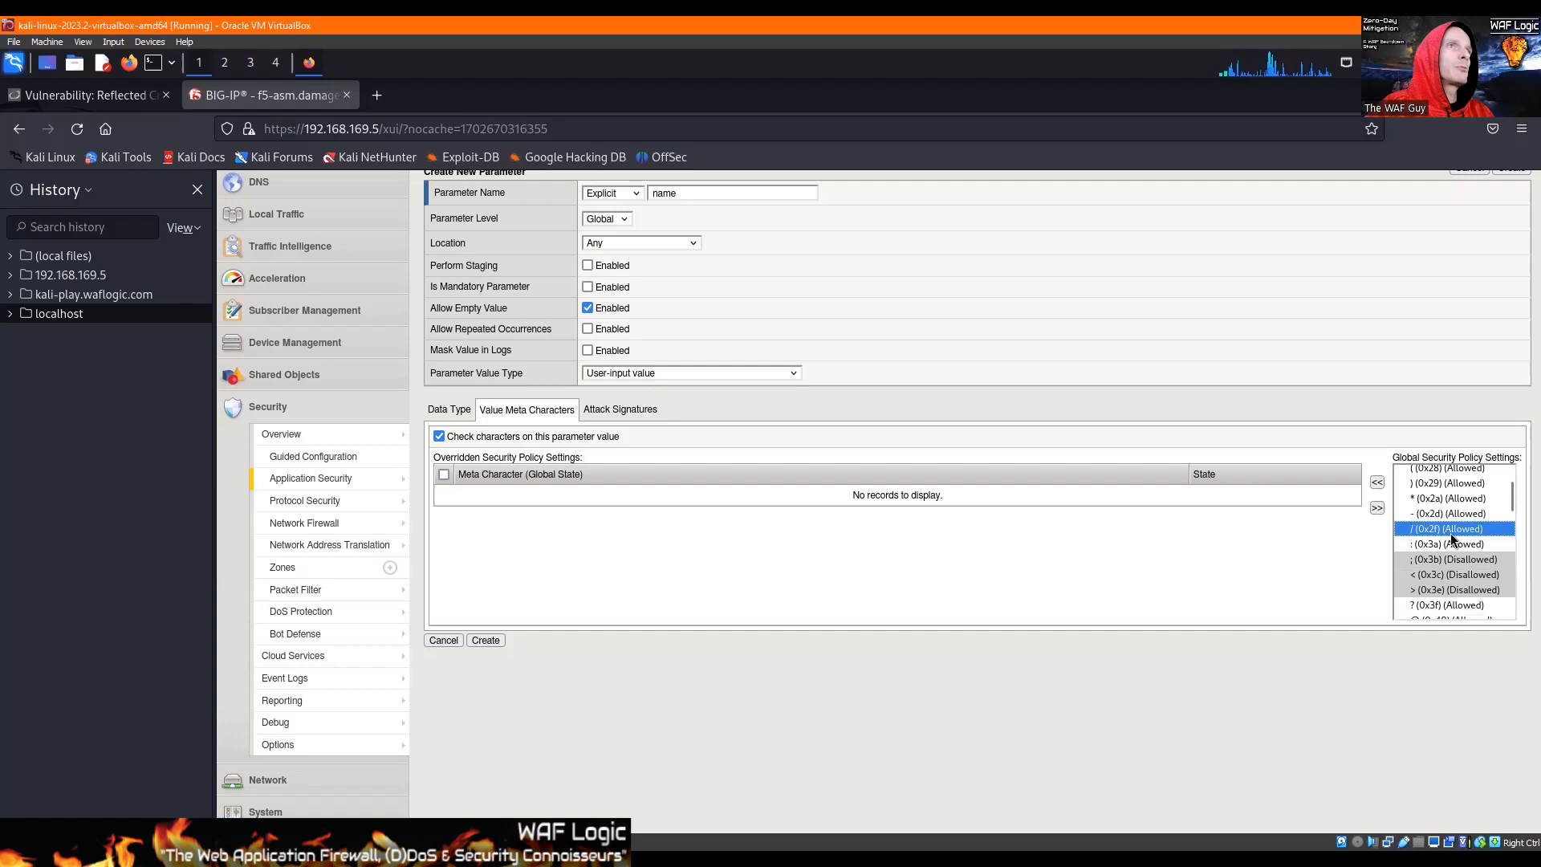
{"action": "scroll", "coordinate": [1447, 541], "scroll_direction": "down", "scroll_amount": 2}
{"action": "left_click", "coordinate": [1427, 487]}
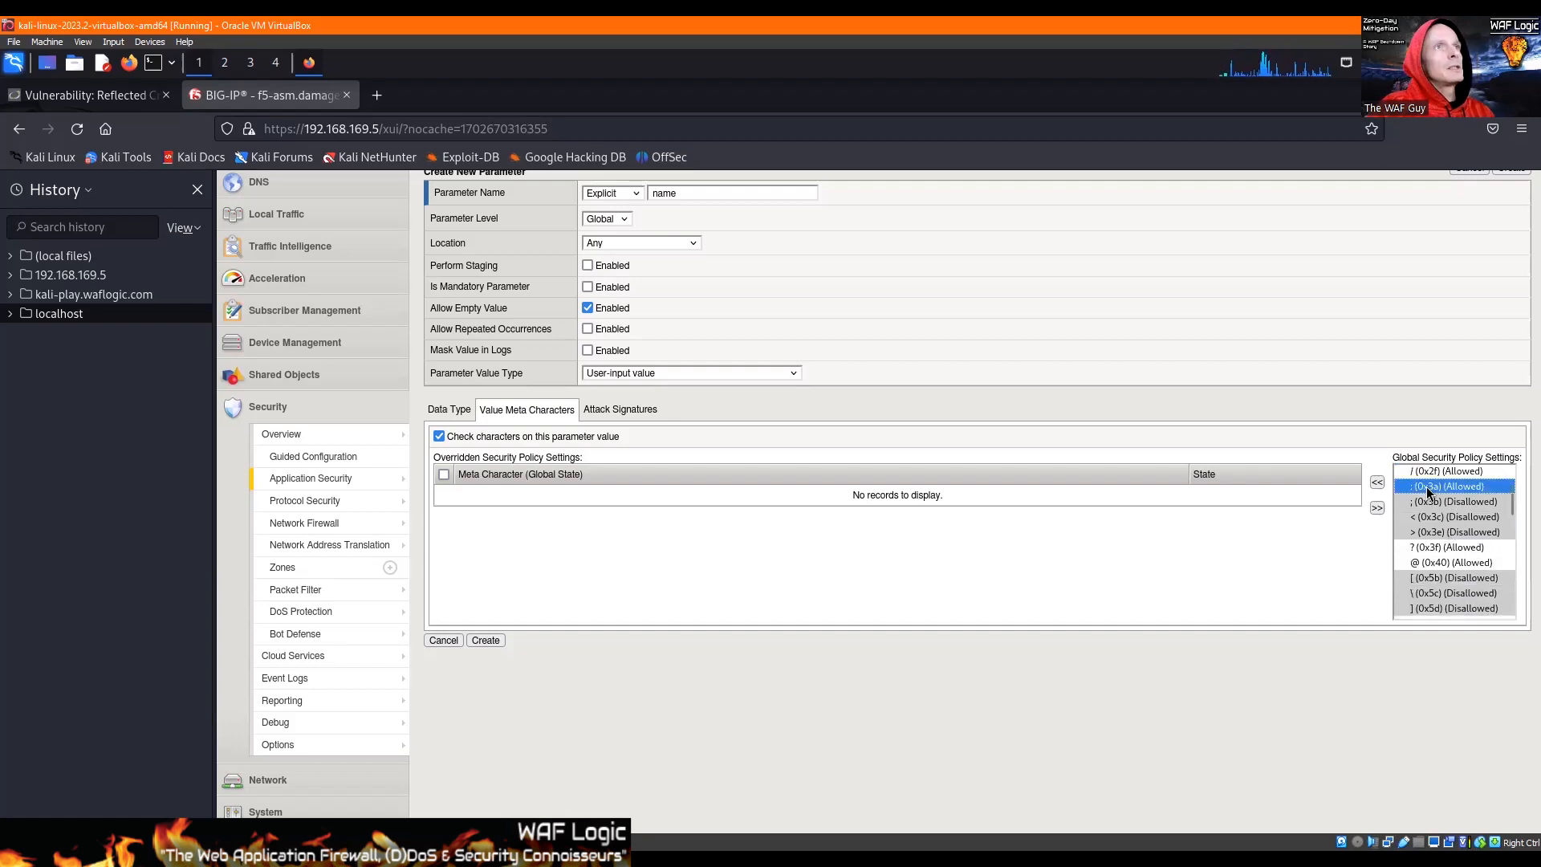
{"action": "left_click", "coordinate": [1378, 482]}
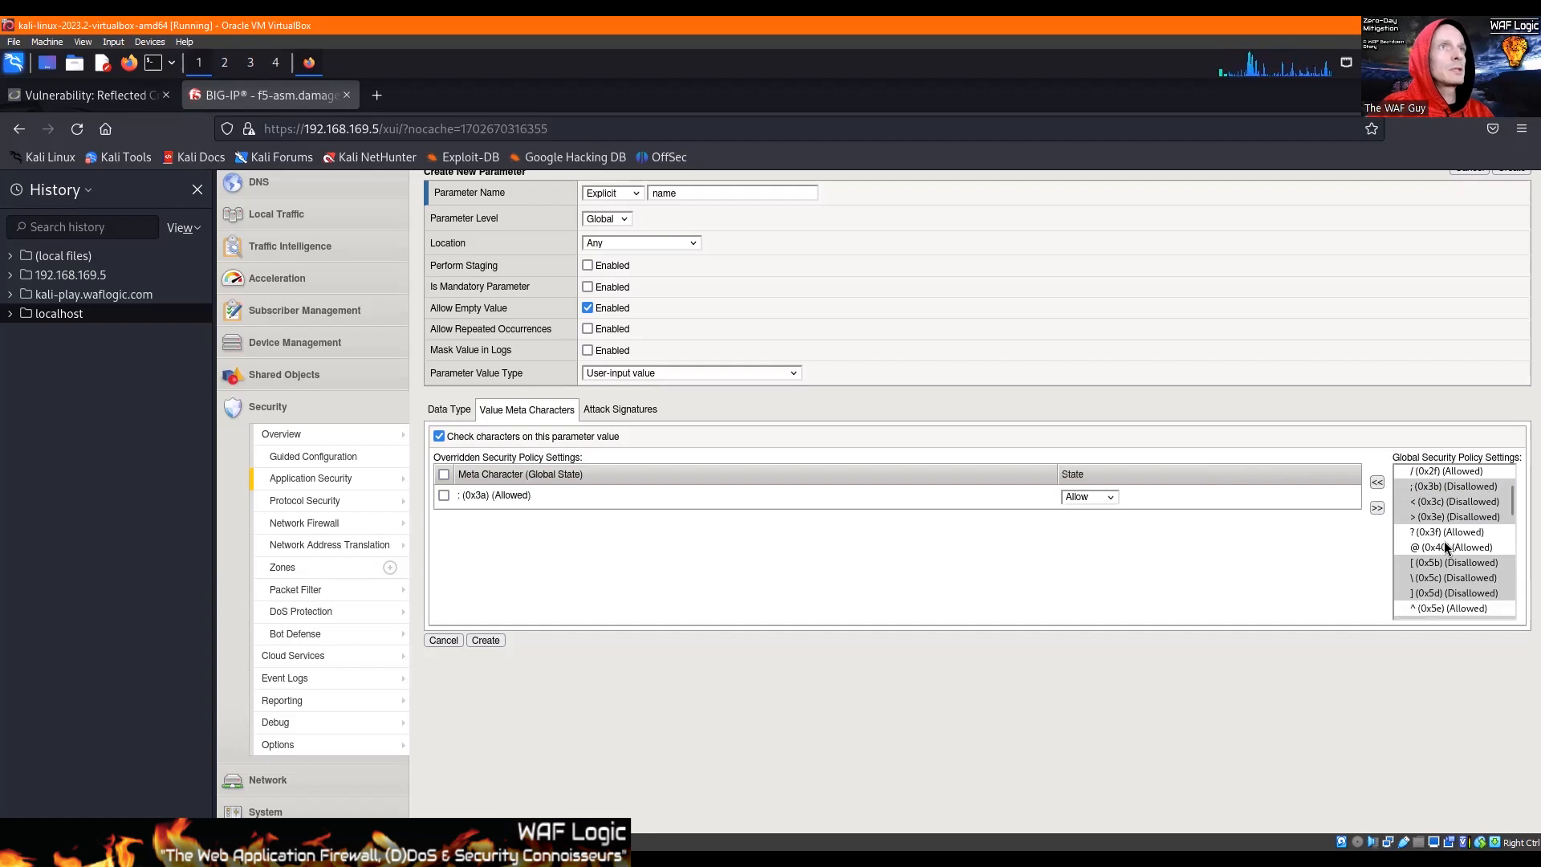
Step: Add the ? (0x3f) meta character to the name parameter's overridden policy settings
{"action": "left_click_drag", "start_coordinate": [1446, 531], "coordinate": [1442, 548]}
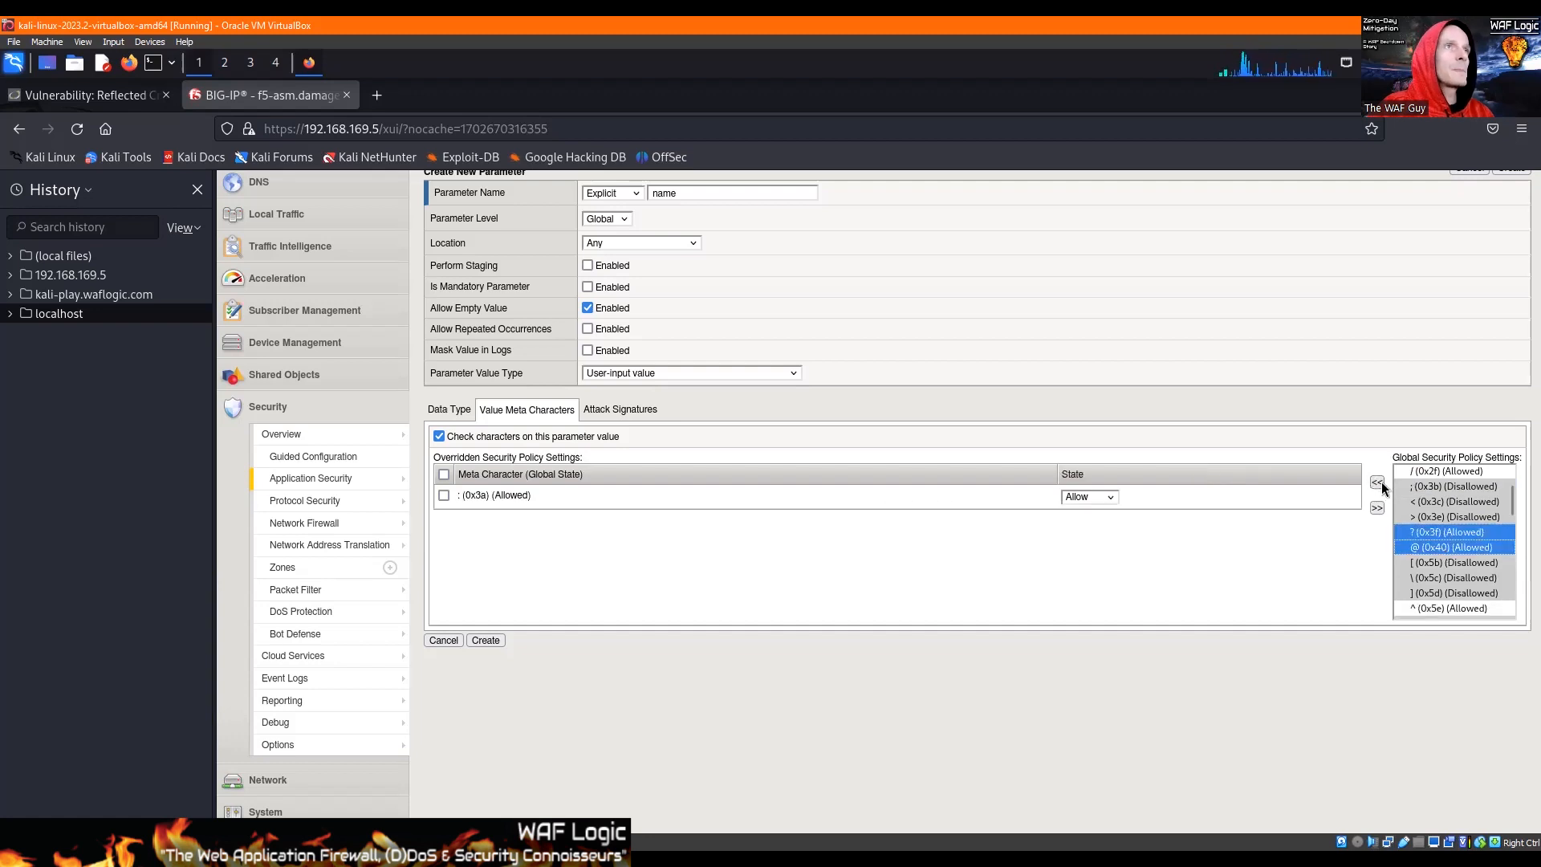
{"action": "left_click", "coordinate": [1435, 531]}
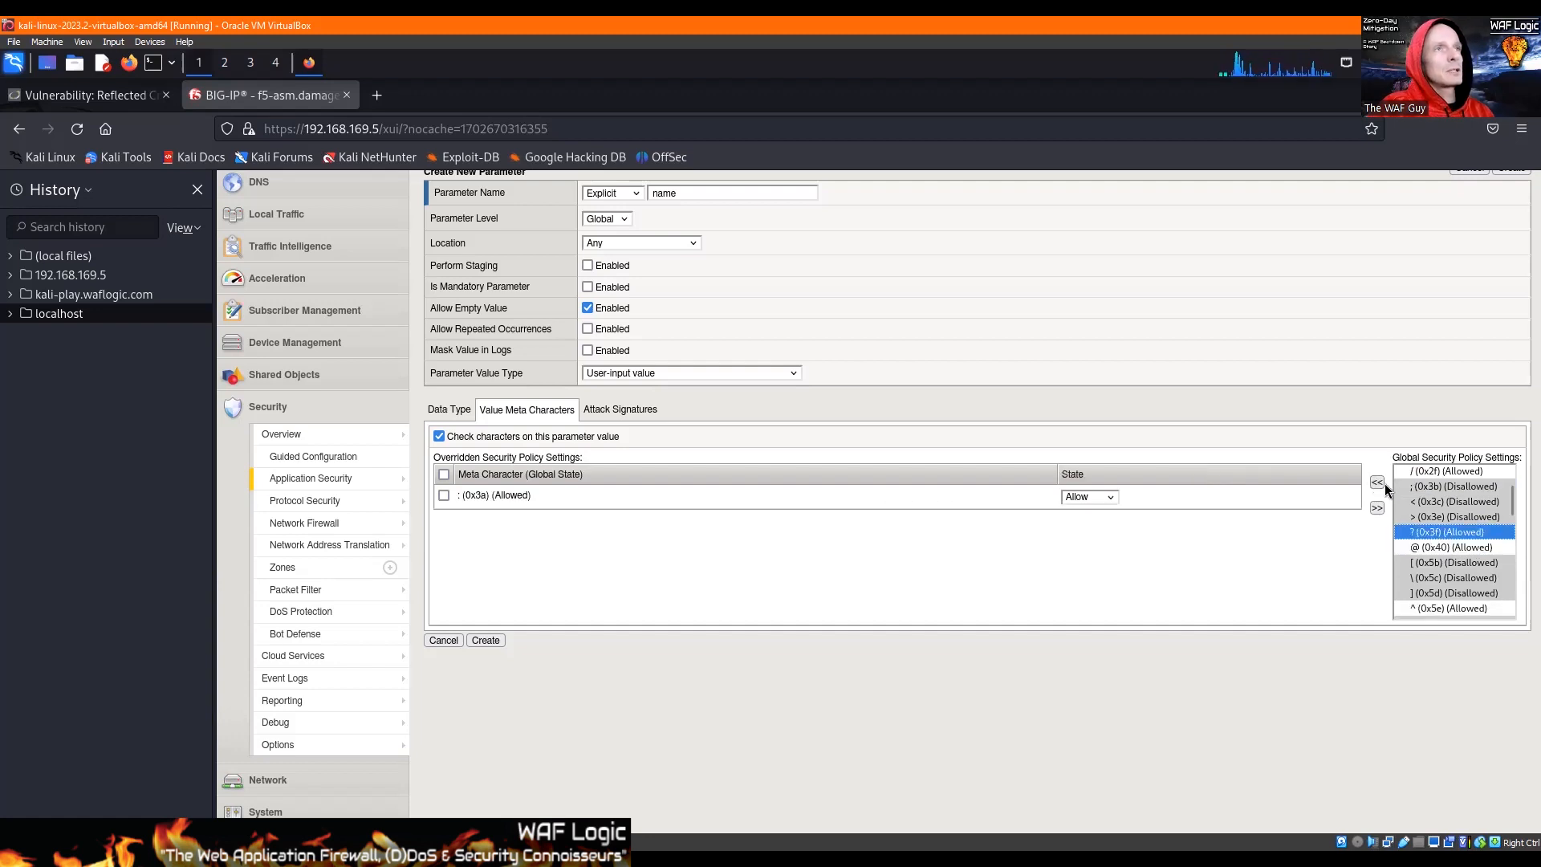
{"action": "left_click", "coordinate": [1385, 484]}
{"action": "left_click", "coordinate": [1418, 533]}
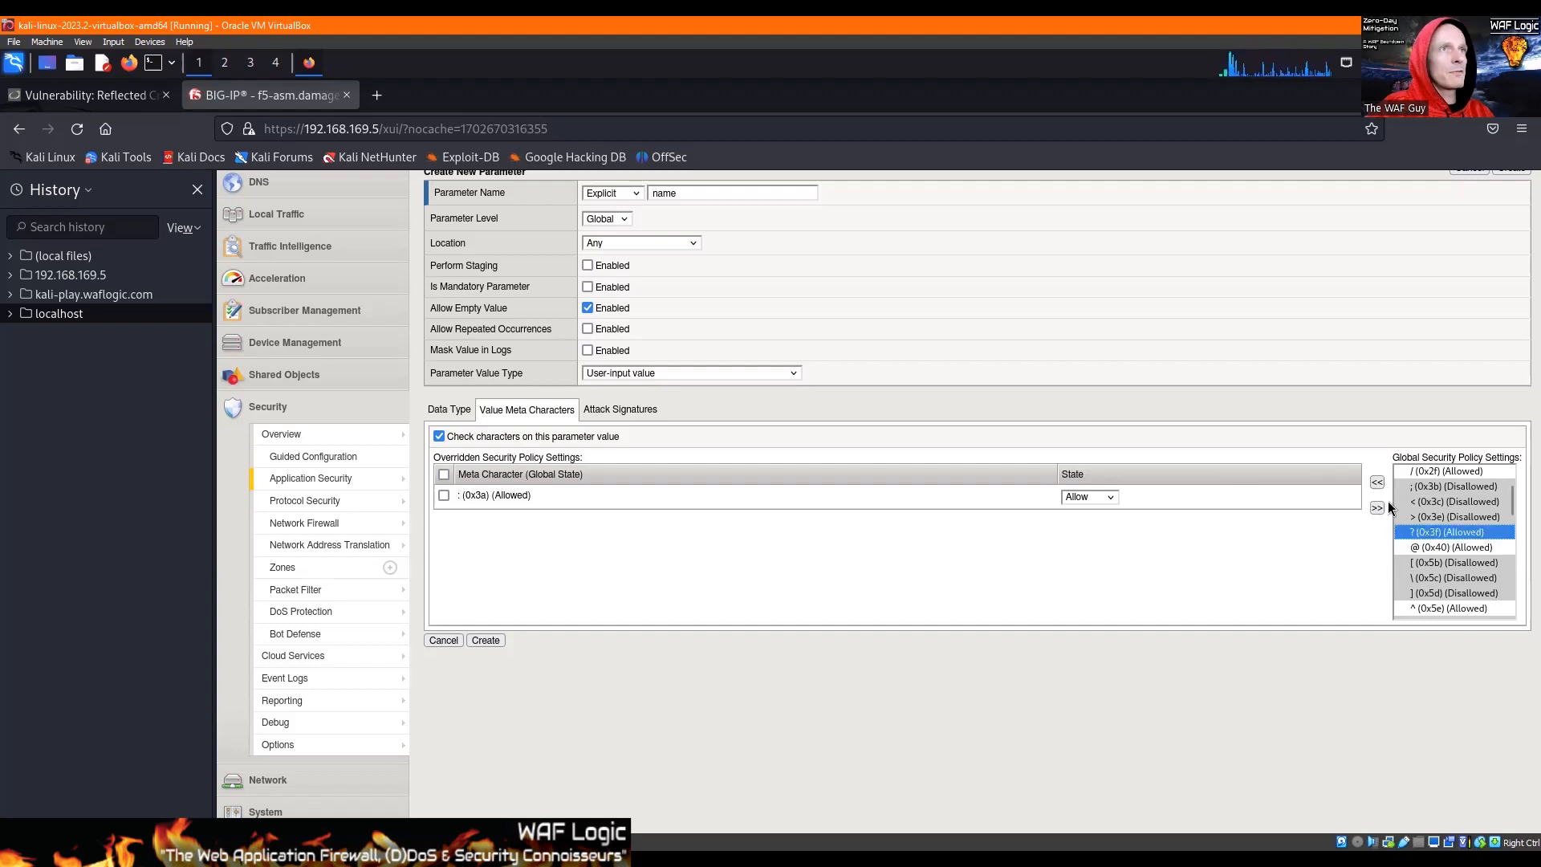
{"action": "left_click", "coordinate": [1378, 482]}
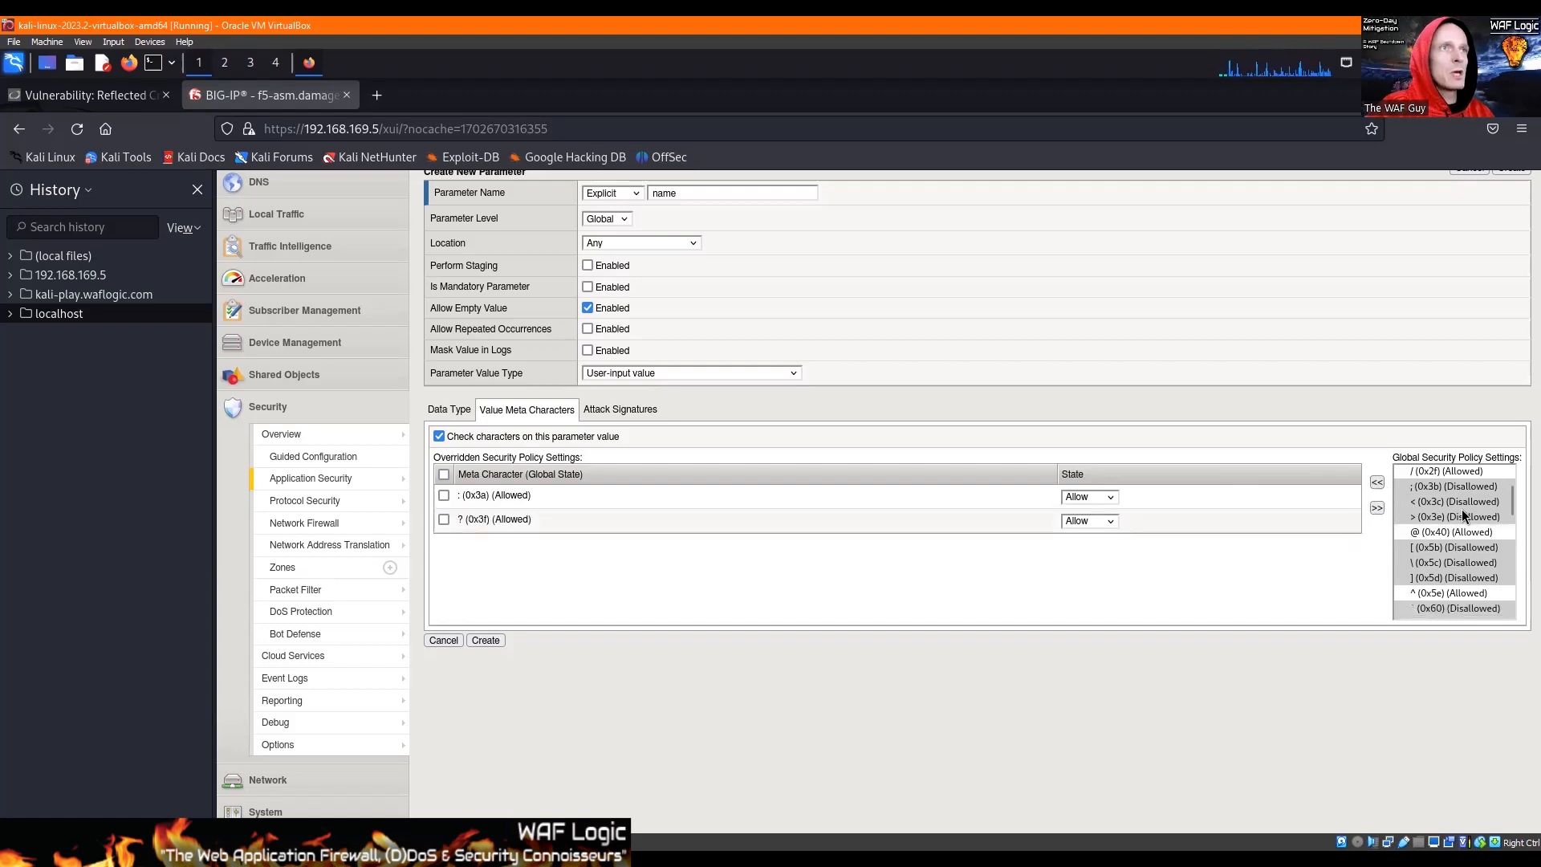
Step: Add the ^ (0x5e) and ~ (0x7e) meta characters to the name parameter's overridden policy settings
{"action": "scroll", "coordinate": [1450, 536], "scroll_direction": "down", "scroll_amount": 2}
{"action": "left_click", "coordinate": [1450, 536]}
{"action": "left_click", "coordinate": [1378, 482]}
{"action": "scroll", "coordinate": [1451, 507], "scroll_direction": "down", "scroll_amount": 2}
{"action": "left_click", "coordinate": [1438, 536]}
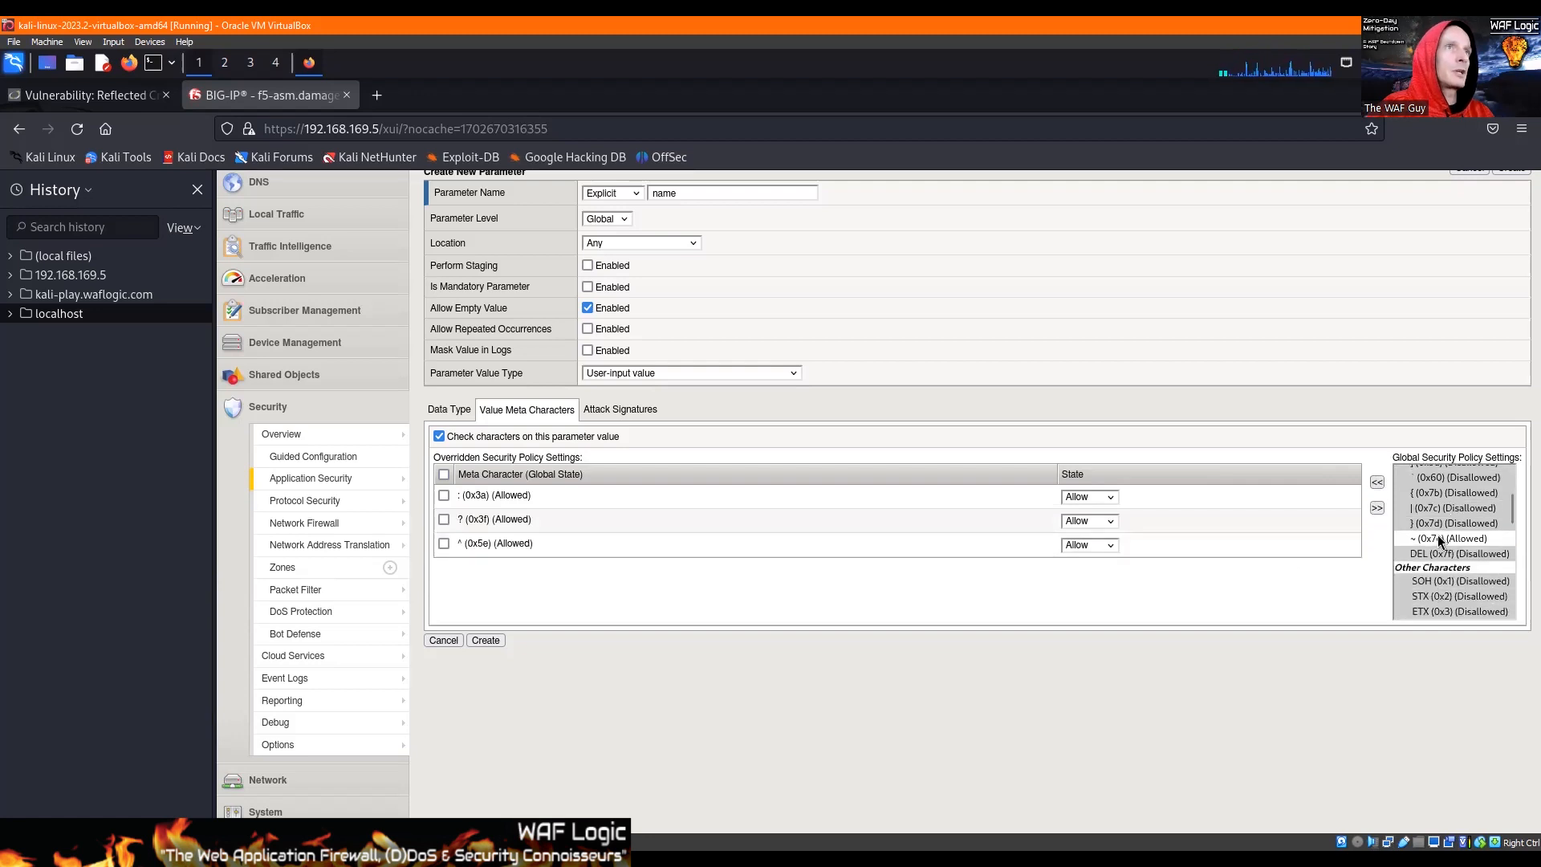
{"action": "left_click", "coordinate": [1377, 485]}
Step: Set the state of all four overridden meta characters, :, ?, ^ and ~, to Disallow
{"action": "left_click", "coordinate": [1083, 497]}
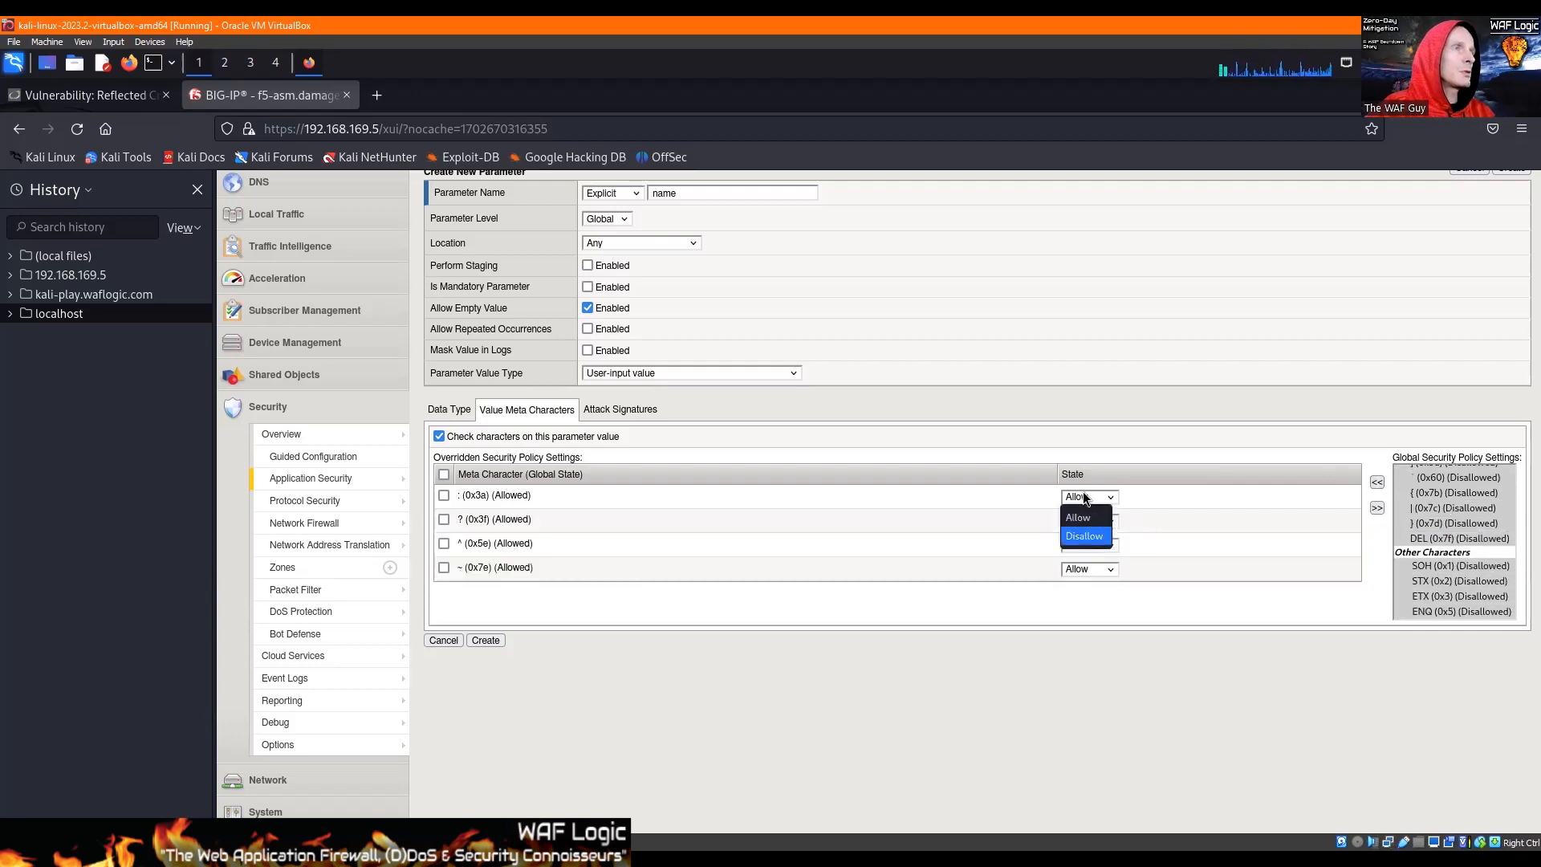
{"action": "left_click", "coordinate": [1086, 536]}
{"action": "left_click", "coordinate": [1085, 522]}
{"action": "left_click", "coordinate": [1085, 559]}
{"action": "left_click", "coordinate": [1081, 544]}
{"action": "left_click", "coordinate": [1084, 583]}
{"action": "left_click", "coordinate": [1086, 569]}
{"action": "key", "text": "Return"}
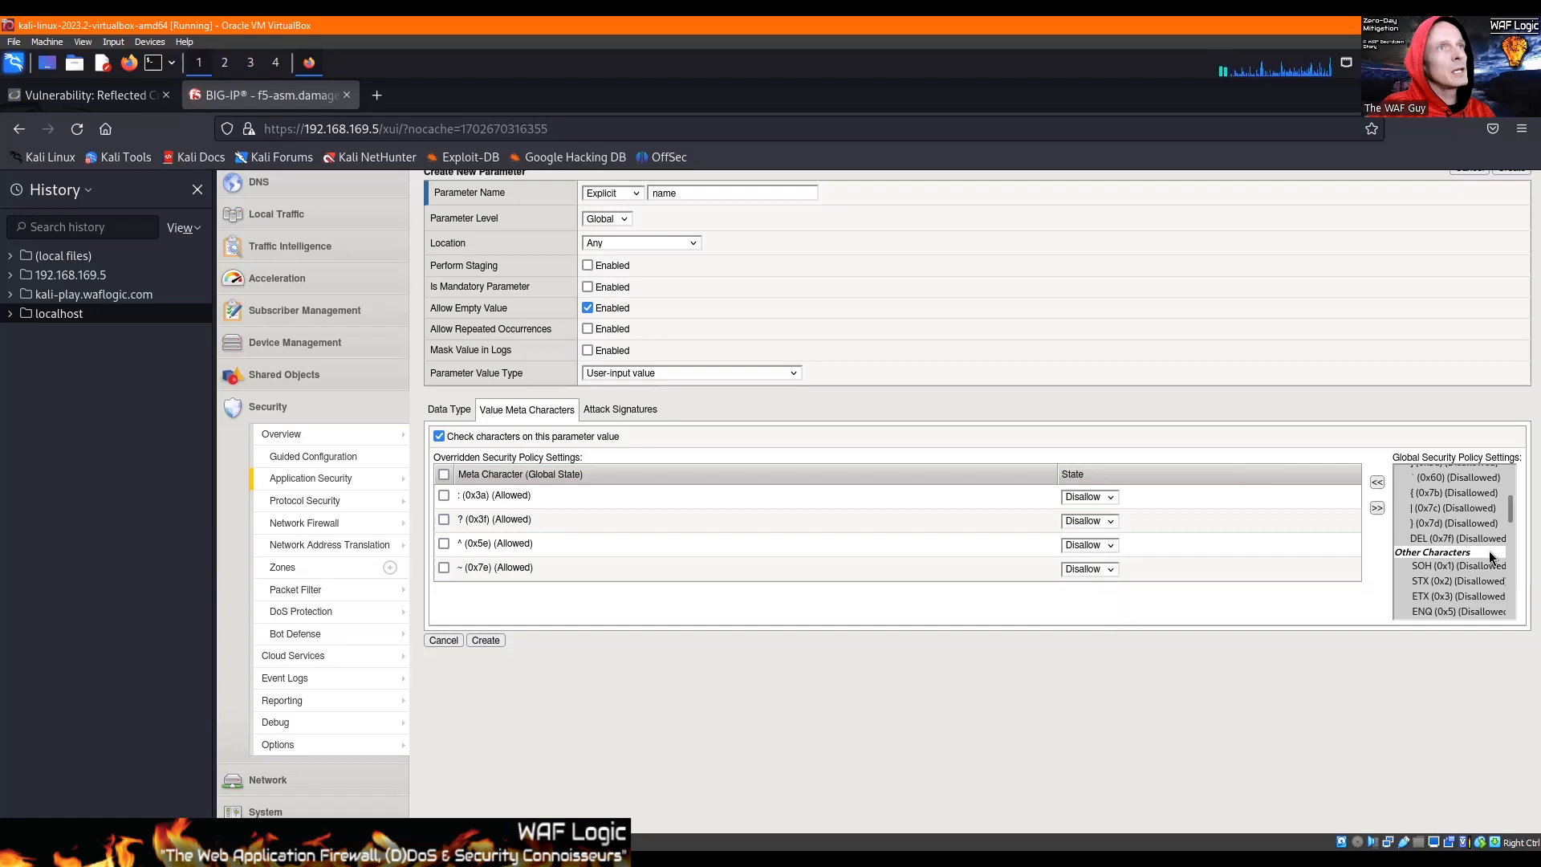
Step: Check the remaining meta characters against DVWA's name form and create the name parameter in BIG-IP
{"action": "scroll", "coordinate": [1492, 499], "scroll_direction": "down", "scroll_amount": 10}
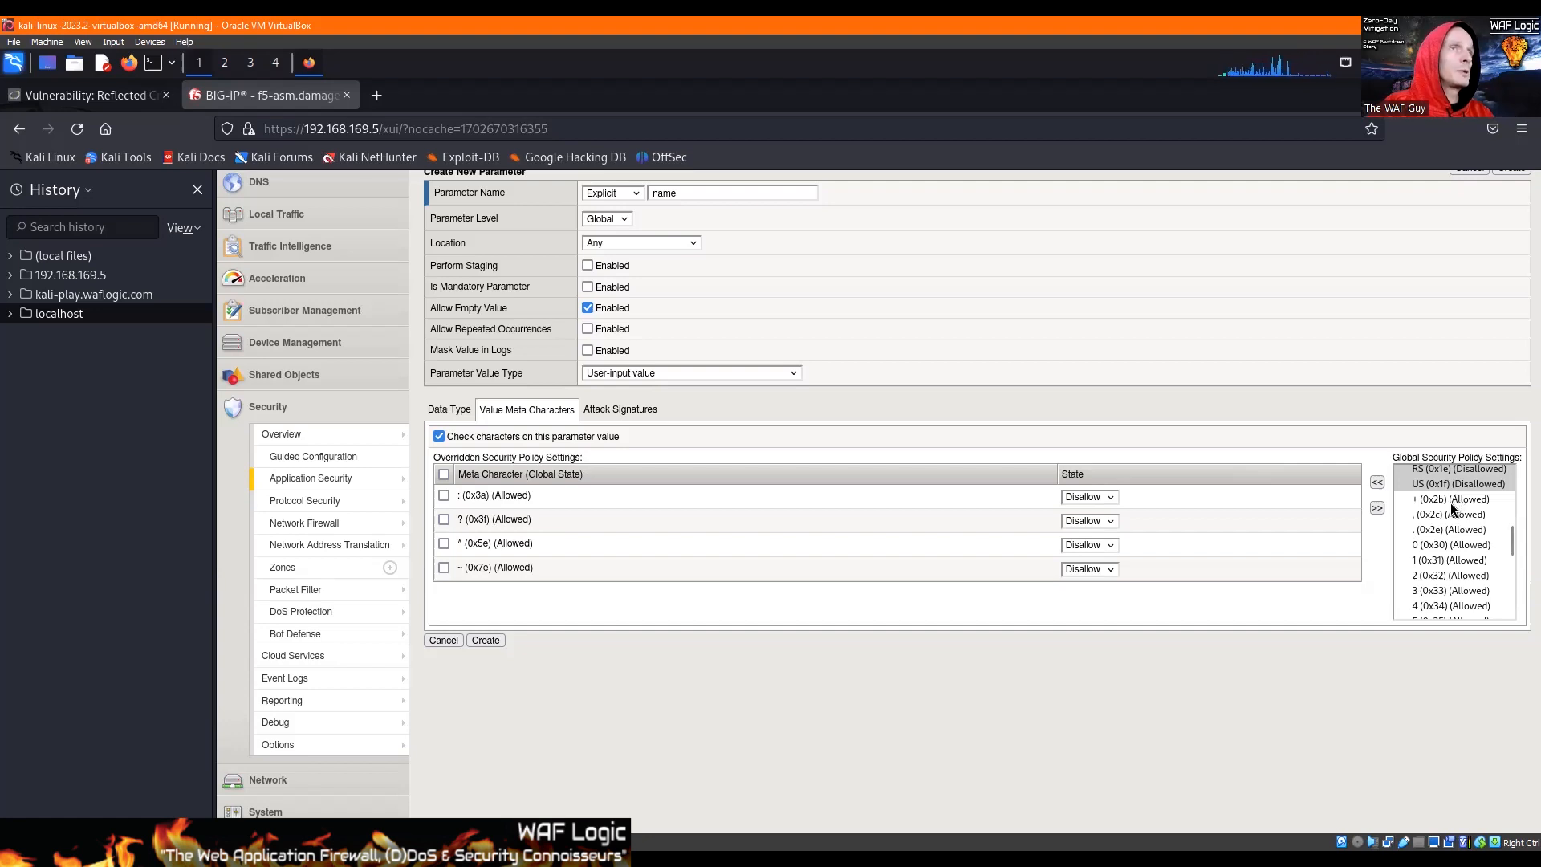
{"action": "left_click", "coordinate": [1443, 515]}
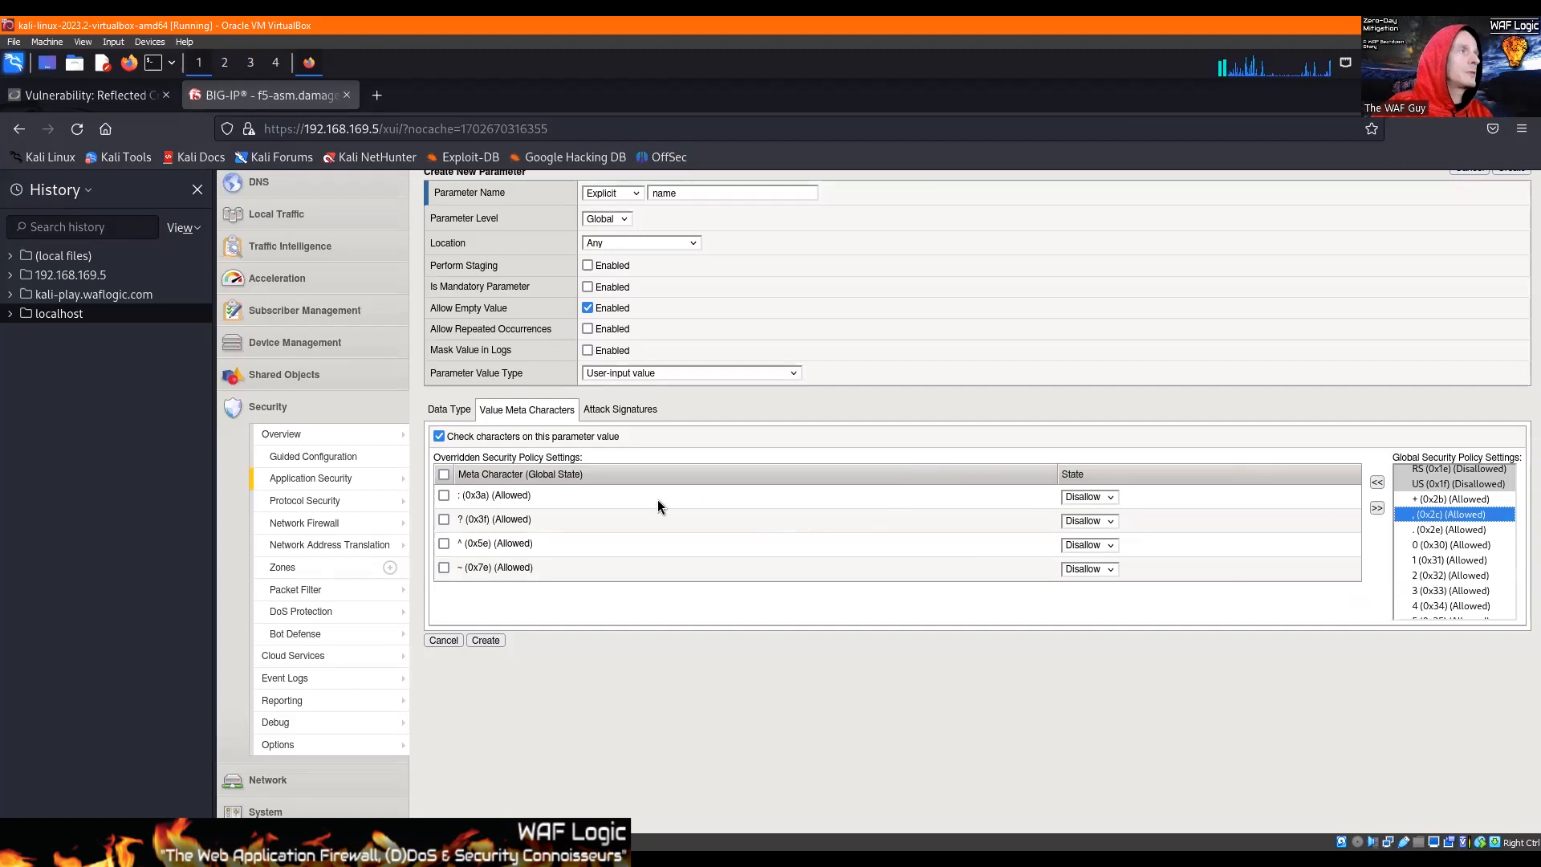
{"action": "scroll", "coordinate": [594, 238], "scroll_direction": "up", "scroll_amount": 2}
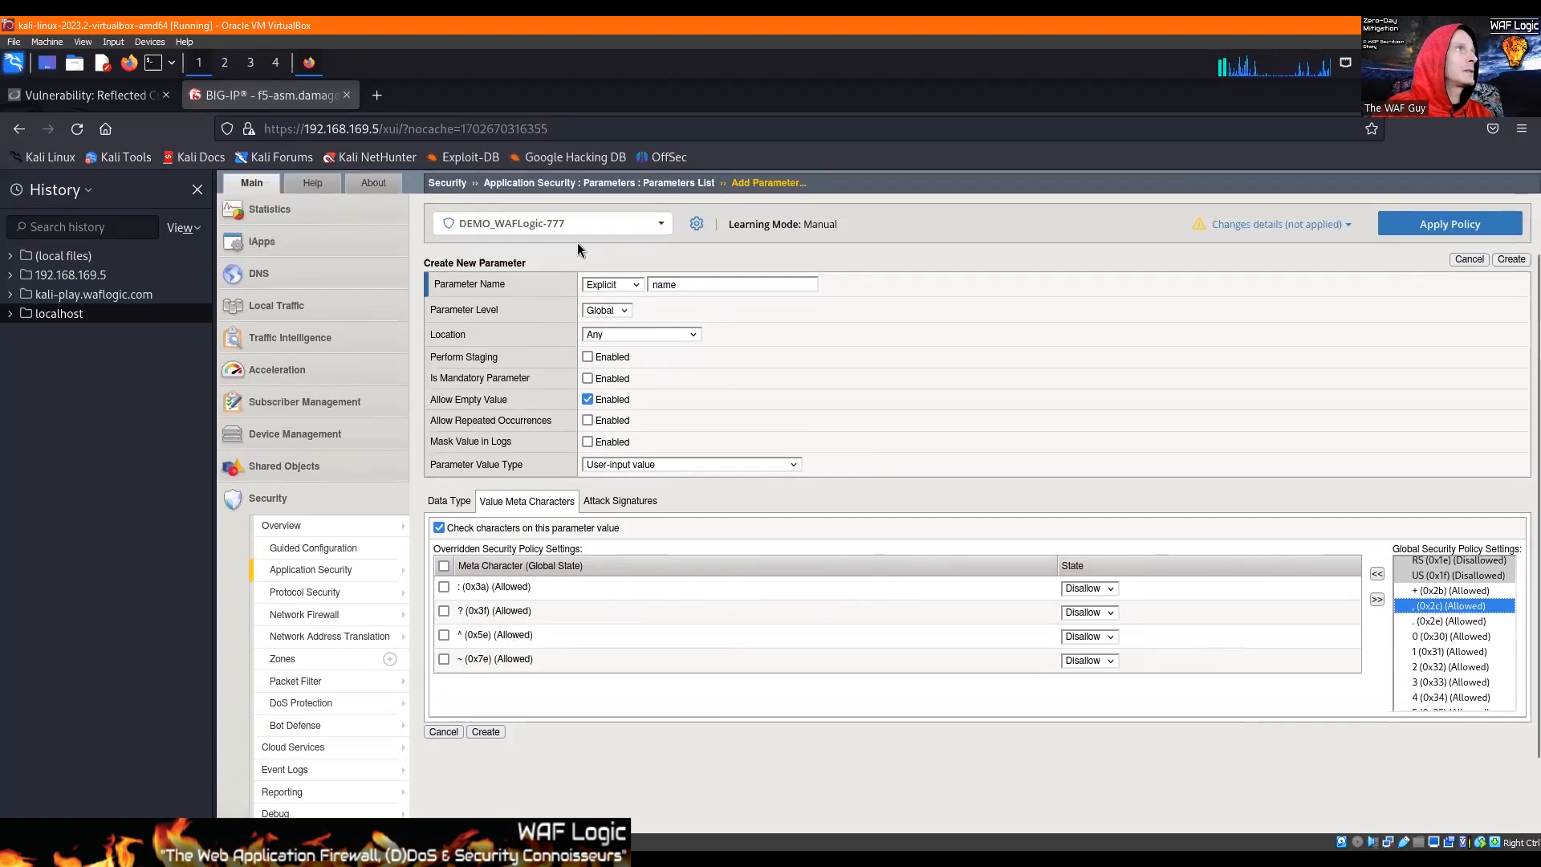
{"action": "left_click", "coordinate": [116, 96]}
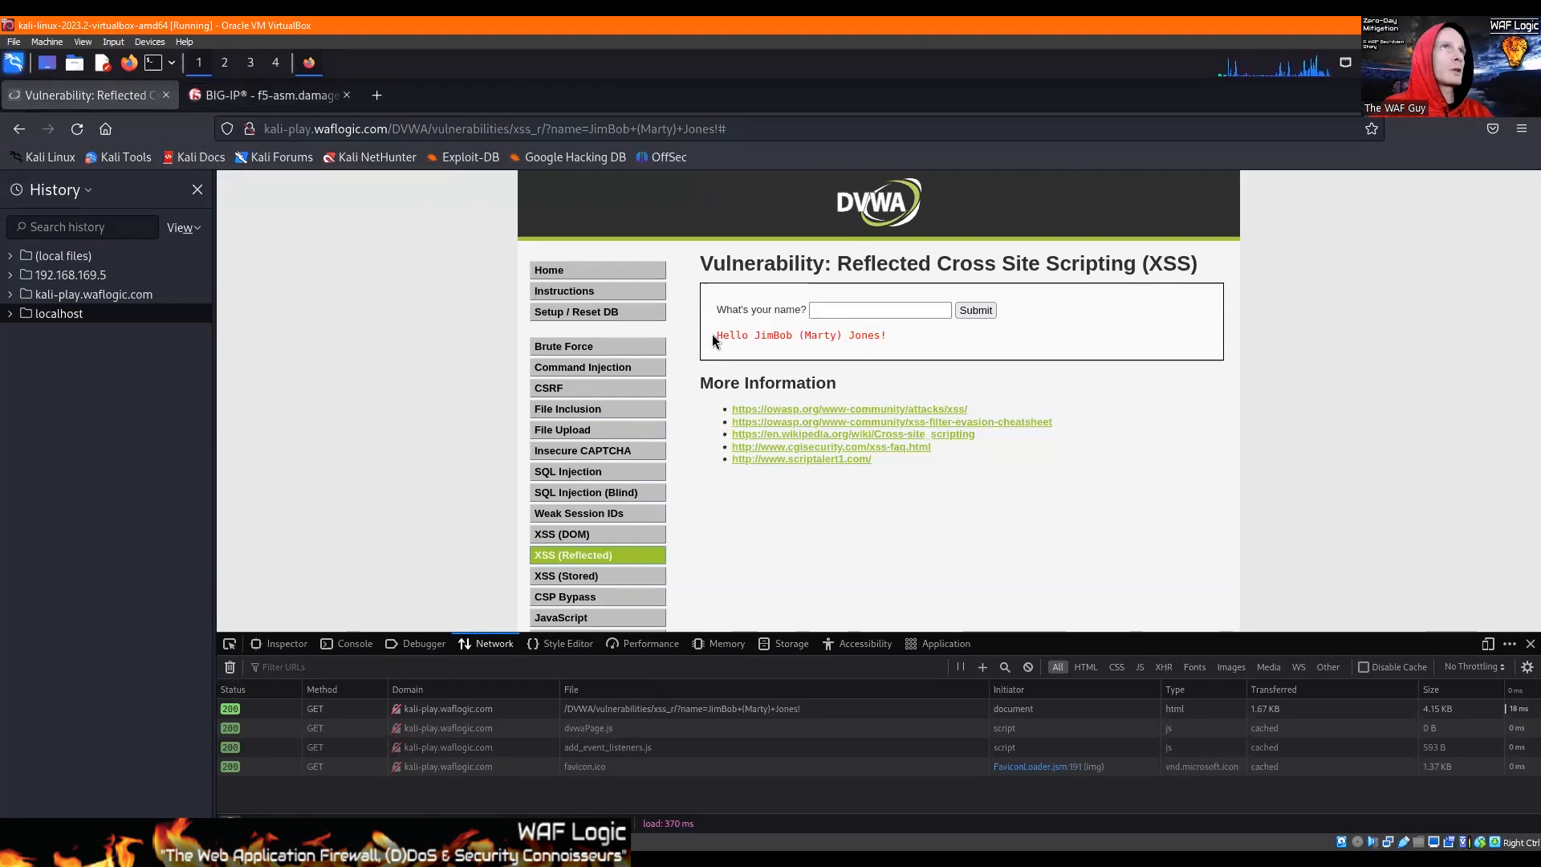
{"action": "left_click", "coordinate": [271, 96]}
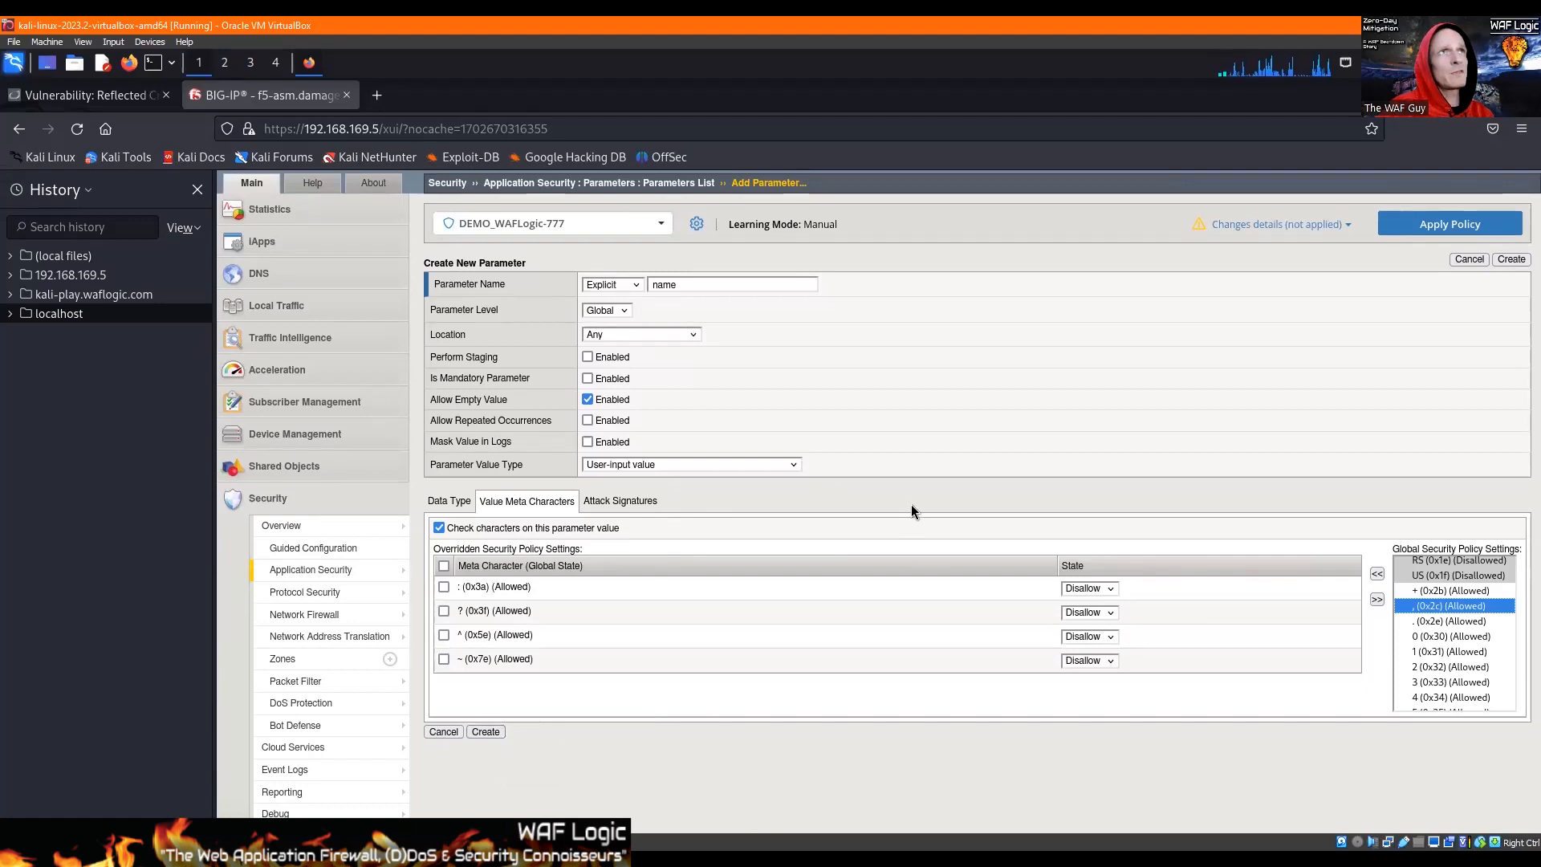
{"action": "left_click", "coordinate": [486, 731]}
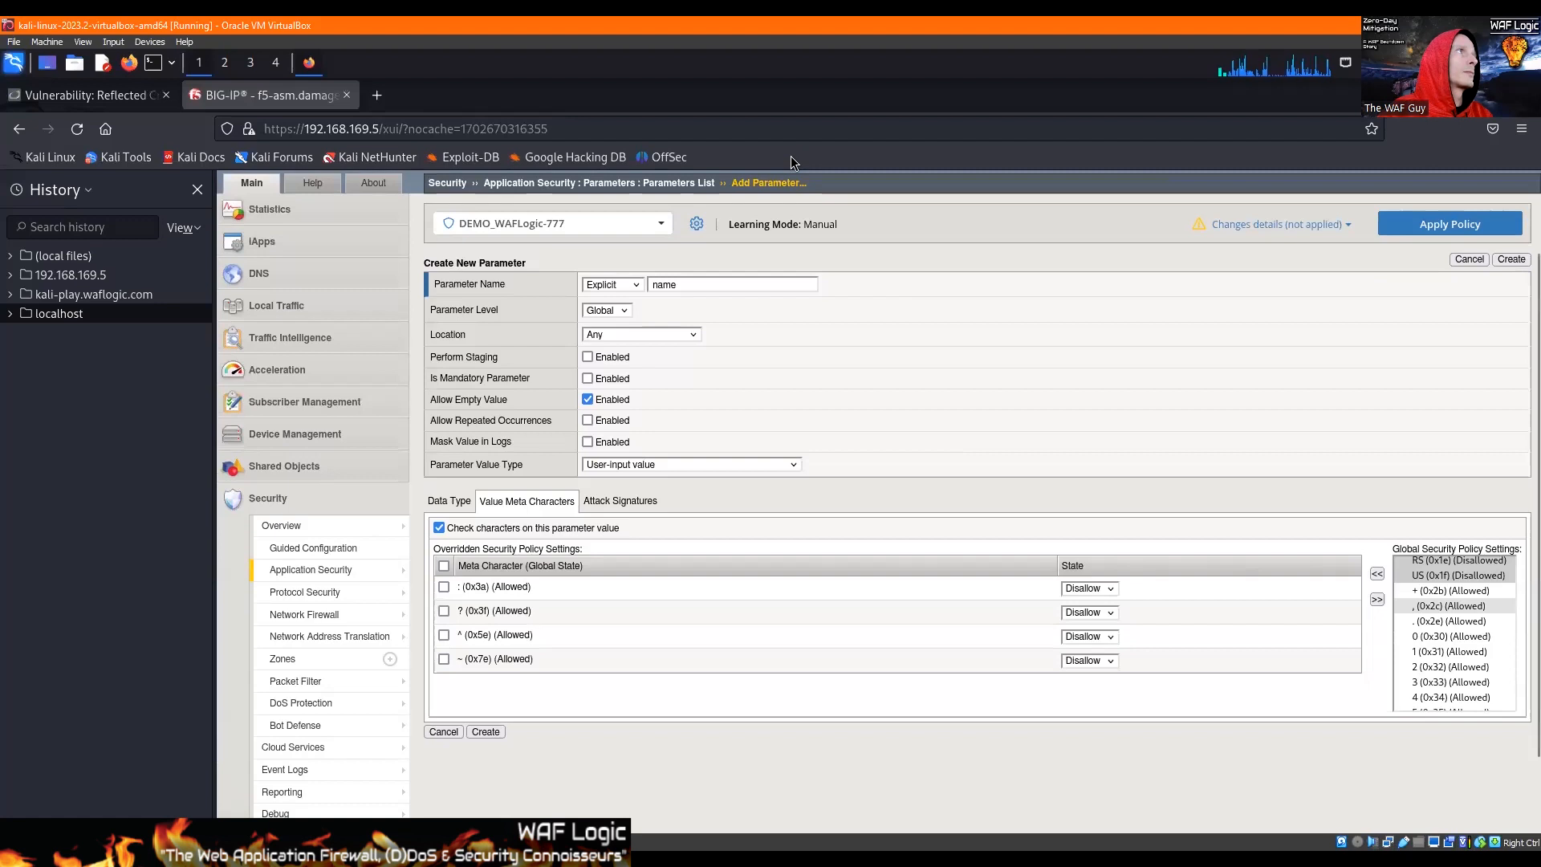
{"action": "left_click", "coordinate": [485, 731]}
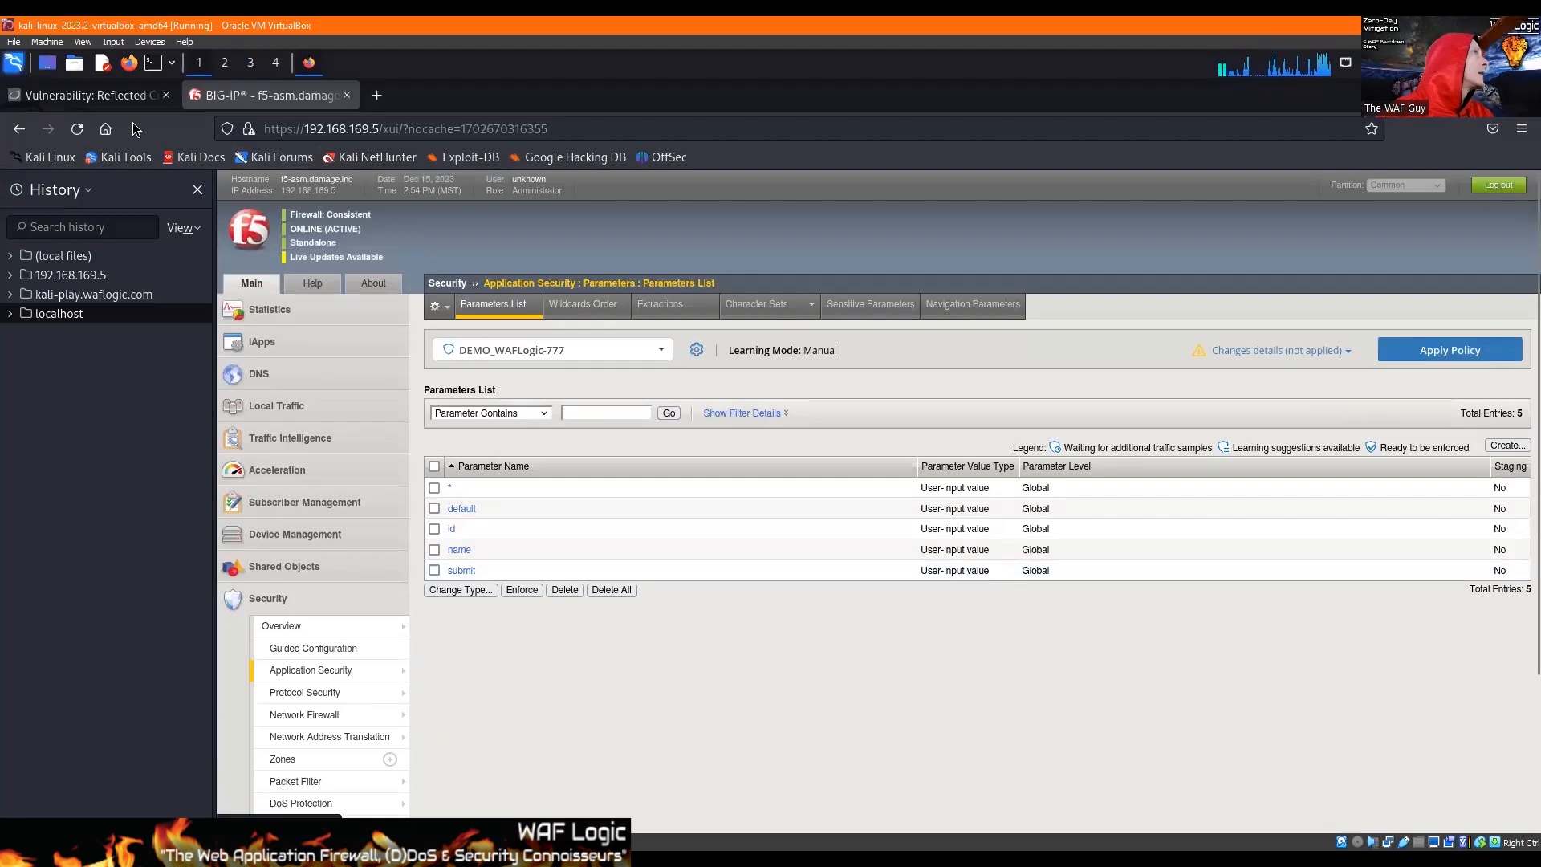
Step: Reload DVWA's reflected XSS page without its query and copy the path /DVWA/vulnerabilities/xss_r/ from its address
{"action": "left_click", "coordinate": [84, 94]}
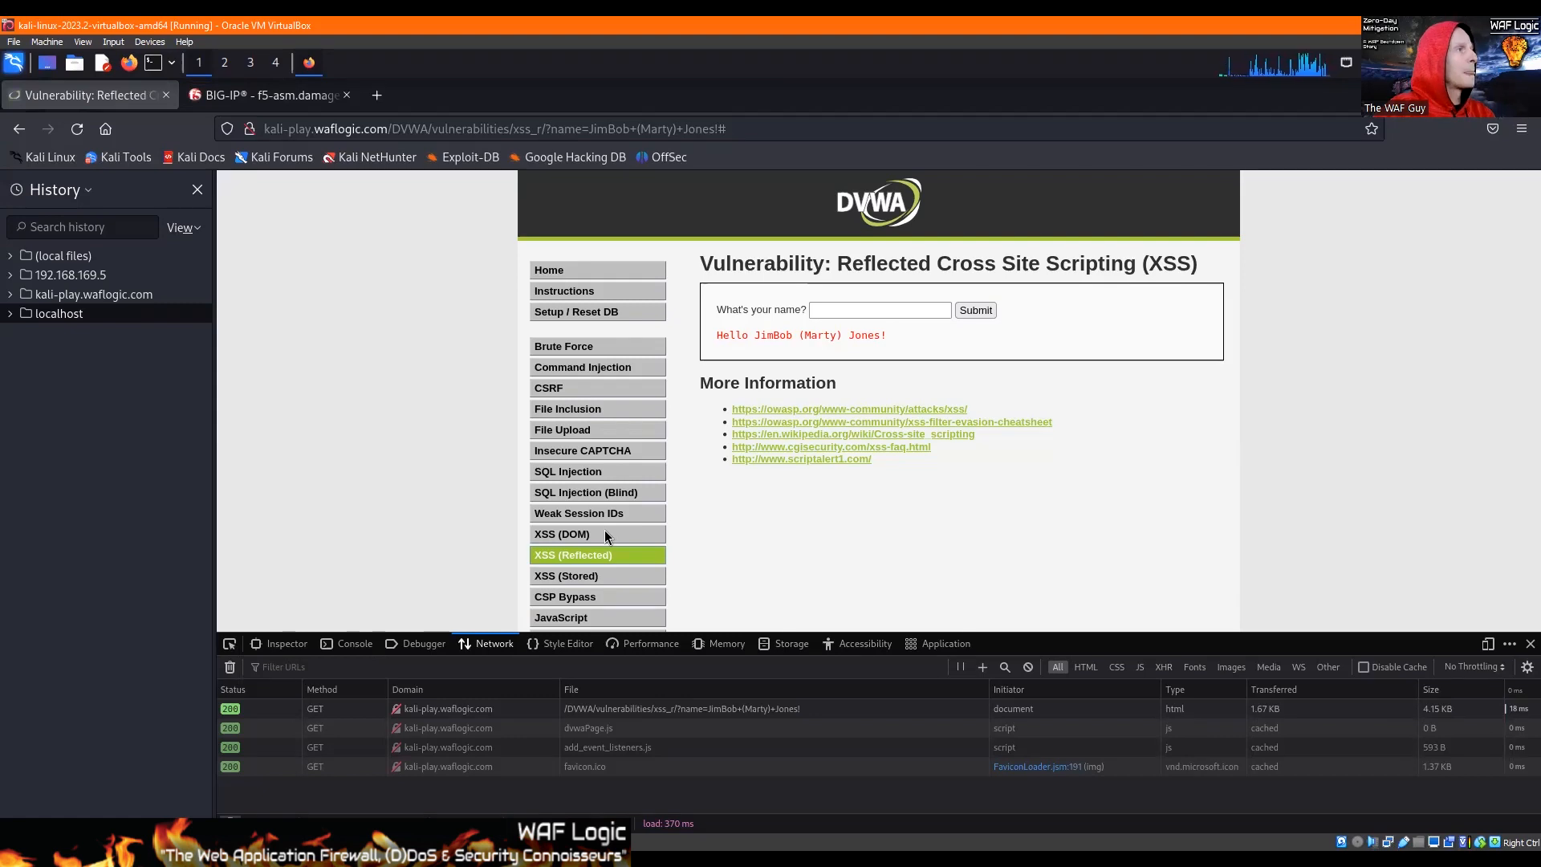
{"action": "left_click", "coordinate": [573, 577]}
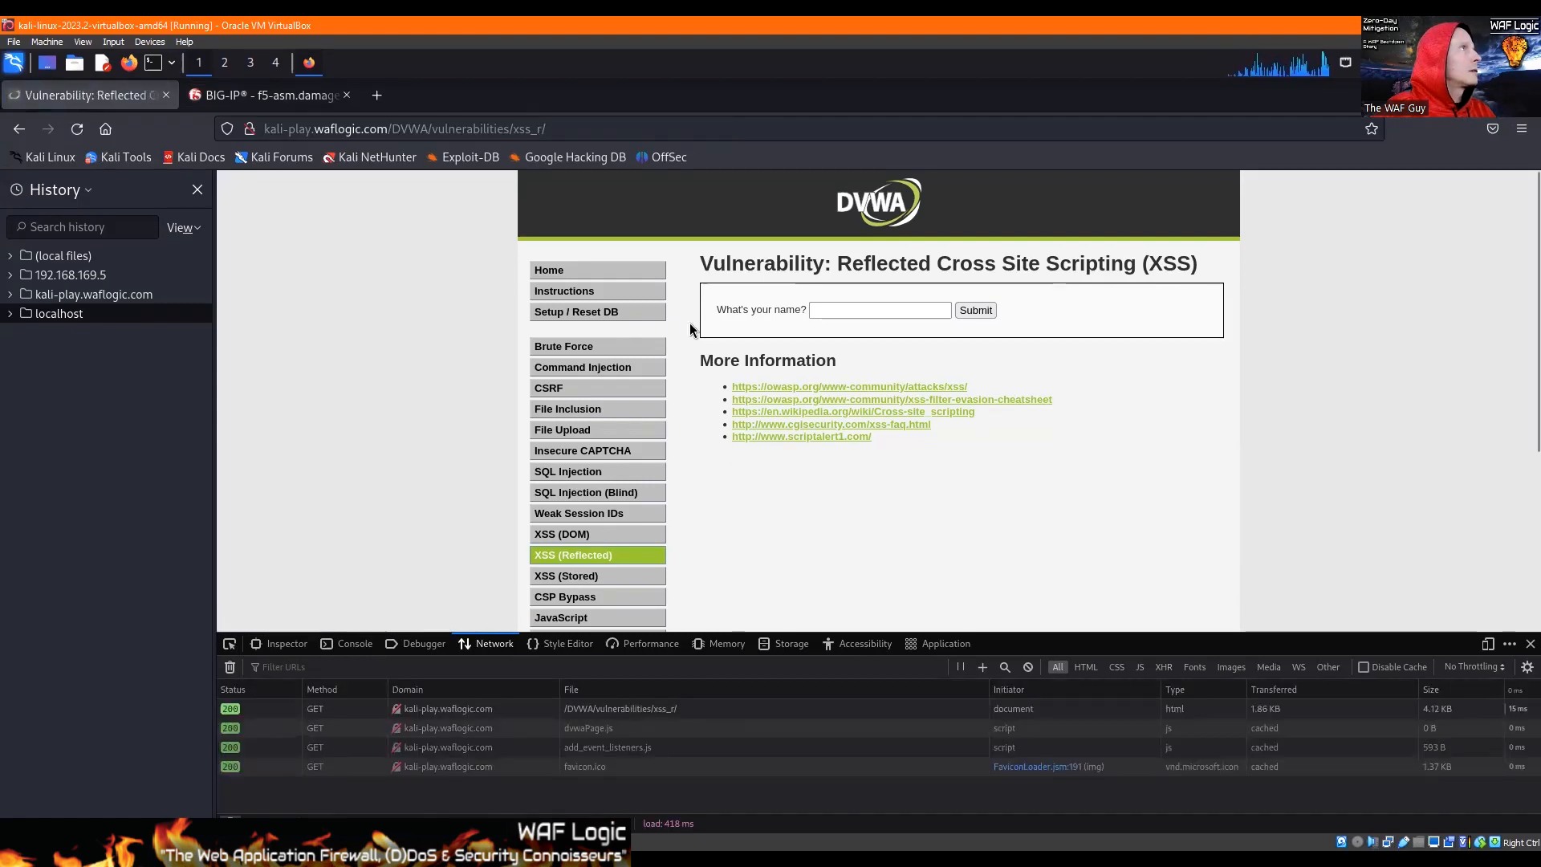
{"action": "left_click", "coordinate": [569, 128]}
{"action": "left_click", "coordinate": [575, 127]}
{"action": "key", "text": "ctrl+shift+Left"}
{"action": "key", "text": "ctrl+shift+Left"}
{"action": "key", "text": "ctrl+shift+Left"}
{"action": "key", "text": "ctrl+shift+Left"}
{"action": "key", "text": "shift+Right"}
{"action": "key", "text": "shift+Right"}
{"action": "key", "text": "shift+Right"}
{"action": "key", "text": "shift+Right"}
{"action": "key", "text": "shift+Left"}
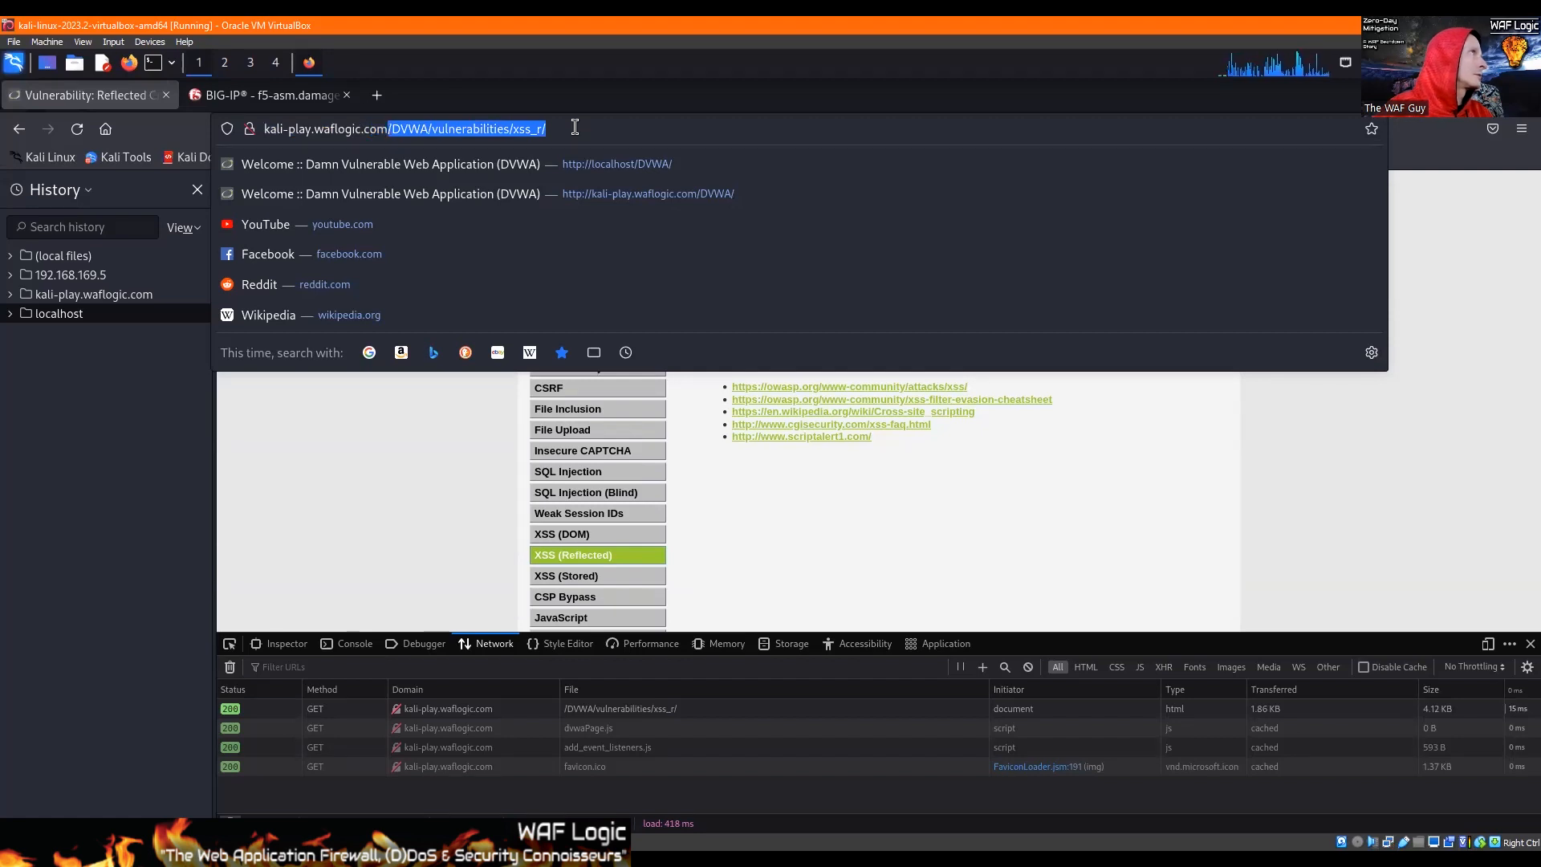
Step: Start a new allowed HTTP URL in BIG-IP and enter the path /DVWA/vulnerabilities/xss_r/
{"action": "left_click", "coordinate": [265, 95]}
{"action": "mouse_move", "coordinate": [345, 670]}
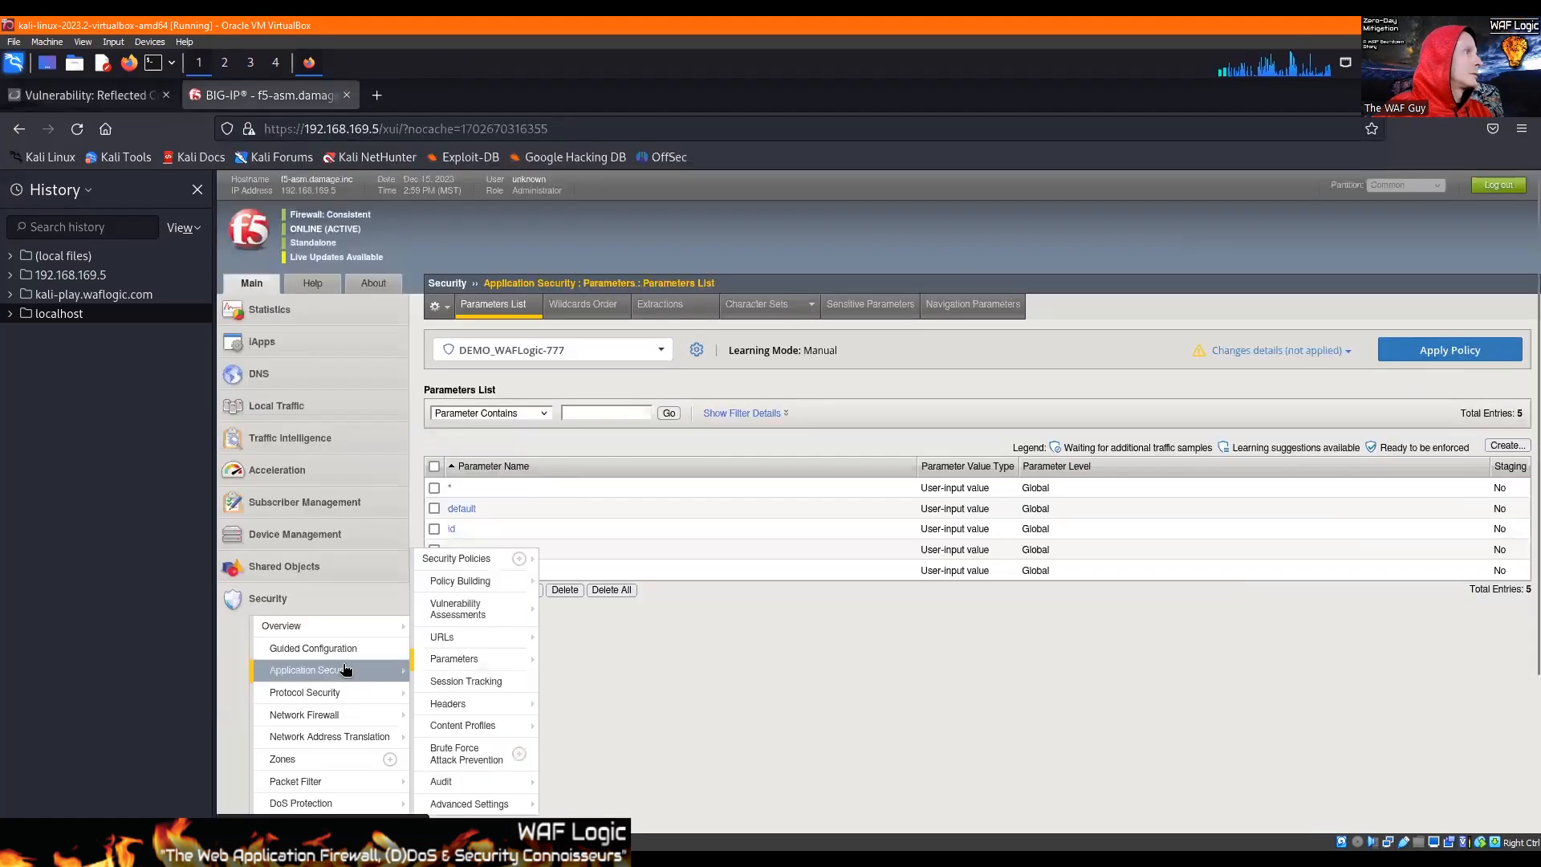
{"action": "left_click", "coordinate": [442, 636]}
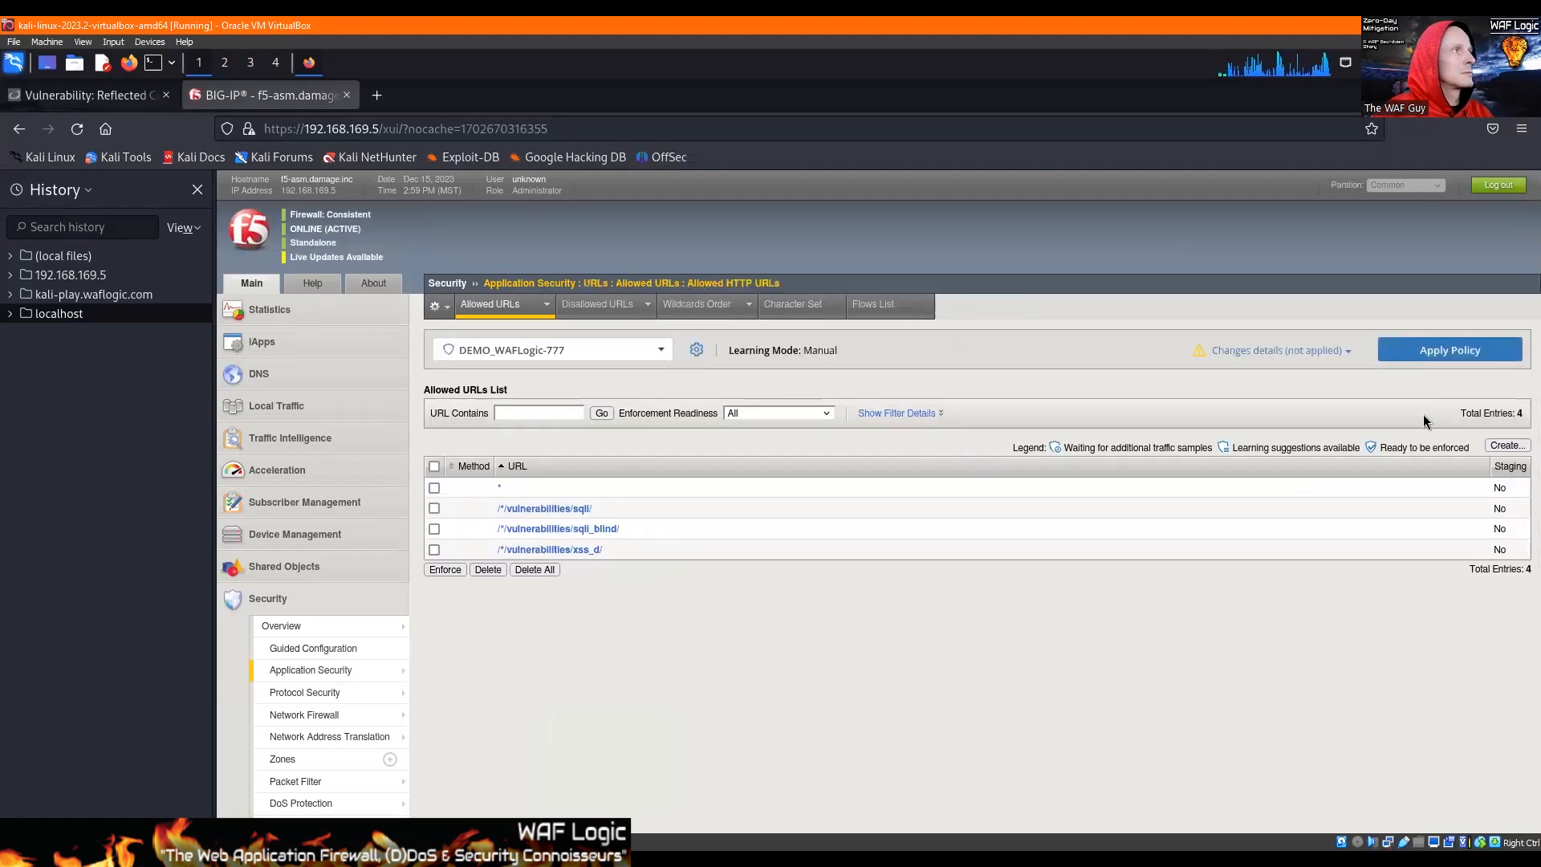
{"action": "left_click", "coordinate": [1503, 445]}
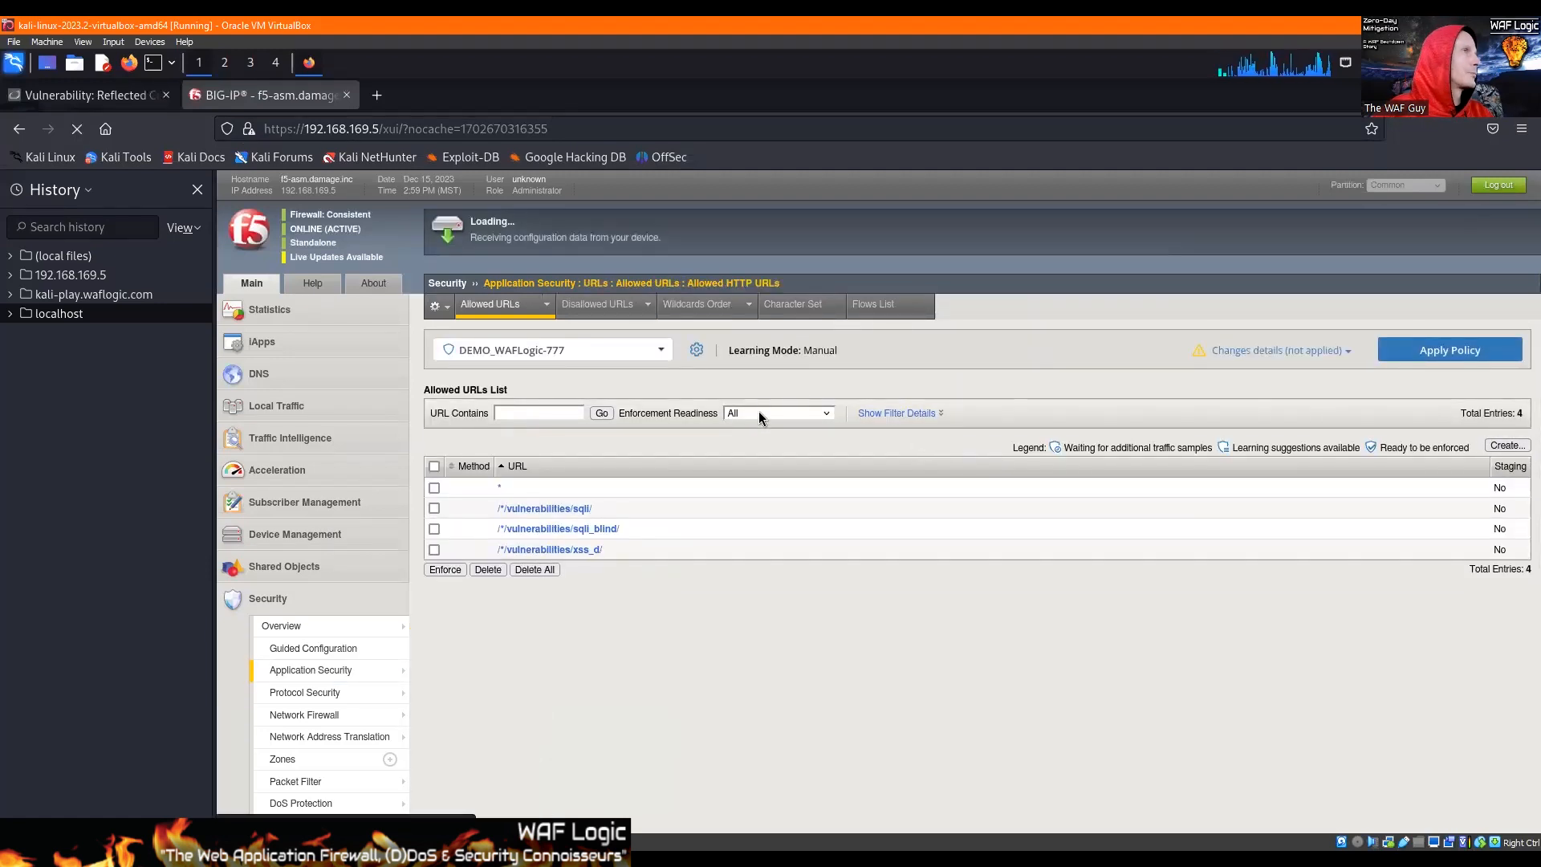
{"action": "scroll", "coordinate": [695, 333], "scroll_direction": "up", "scroll_amount": 3}
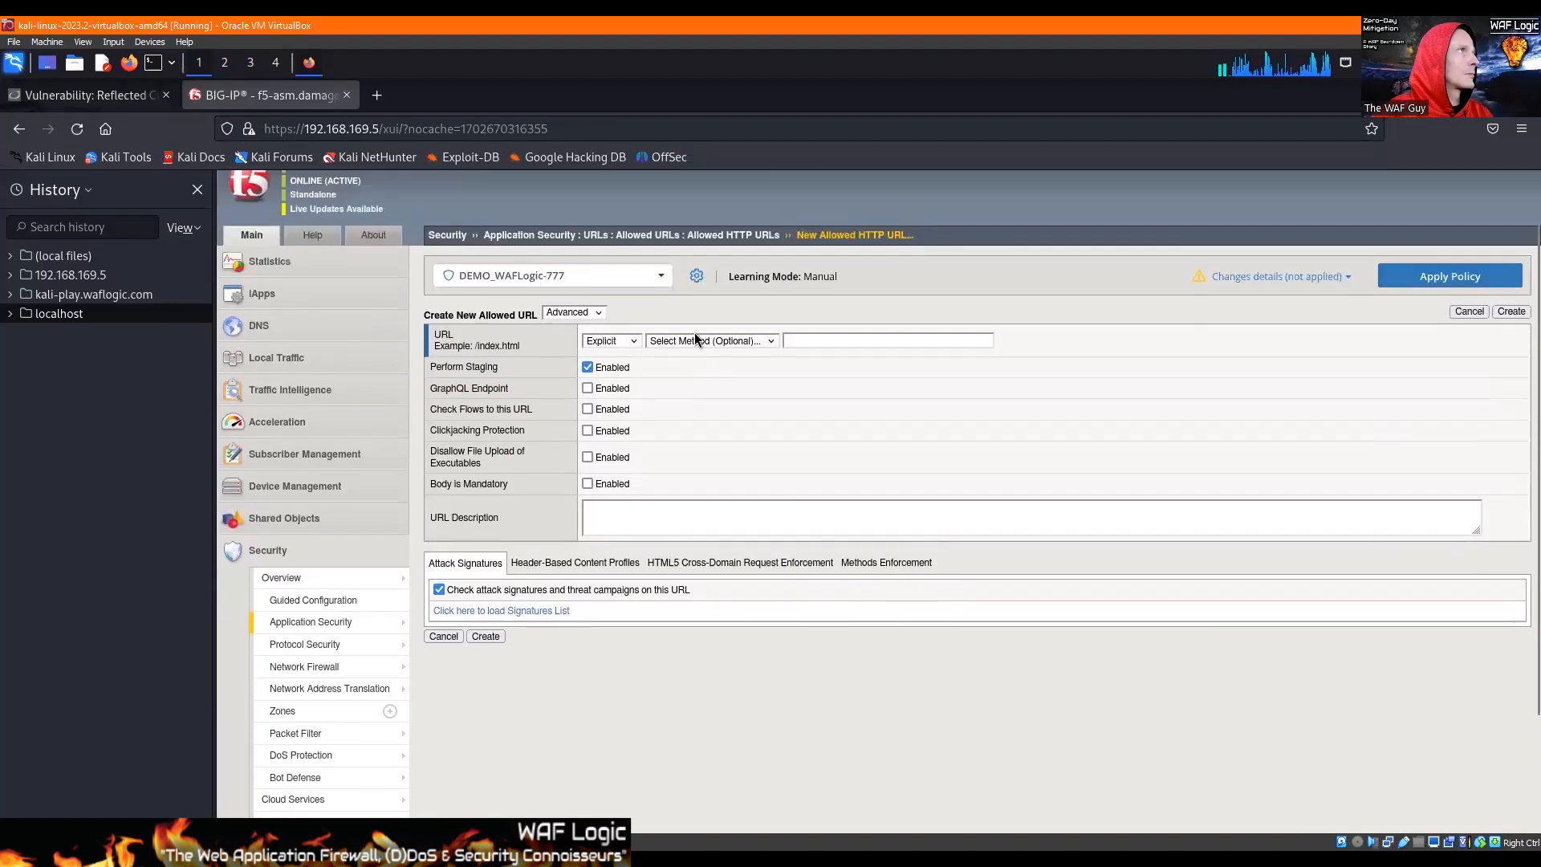
{"action": "left_click", "coordinate": [977, 388]}
{"action": "type", "text": "/DVWA/vulnerabilities/xss_r/"}
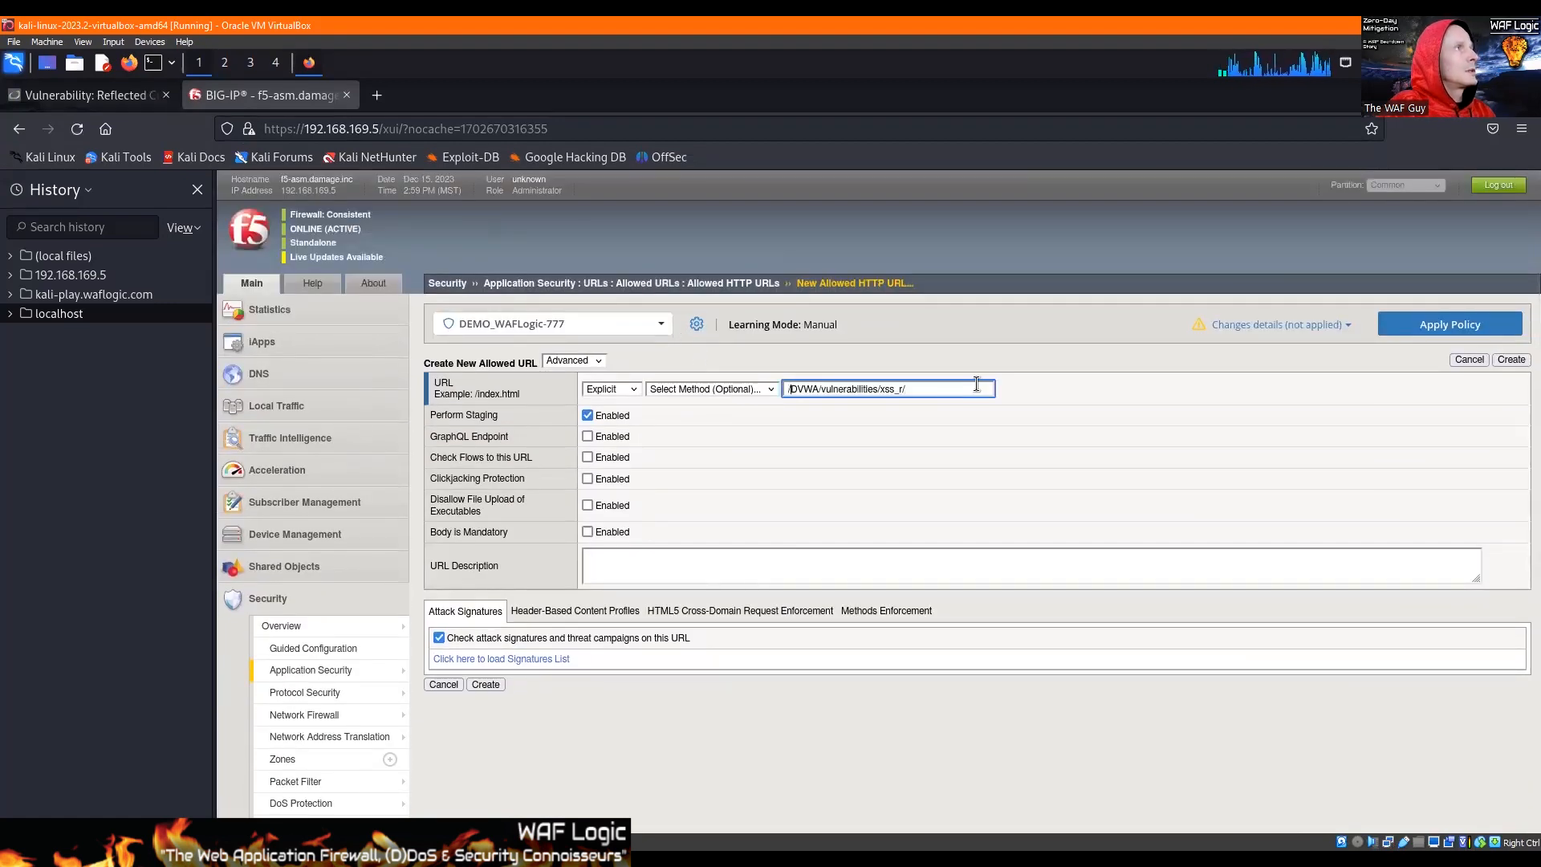
Step: Make the URL the wildcard /*/vulnerabilities/xss_r/ with slash matching disabled, and create it
{"action": "key", "text": "ctrl+shift+Right"}
{"action": "type", "text": "*"}
{"action": "left_click", "coordinate": [604, 390]}
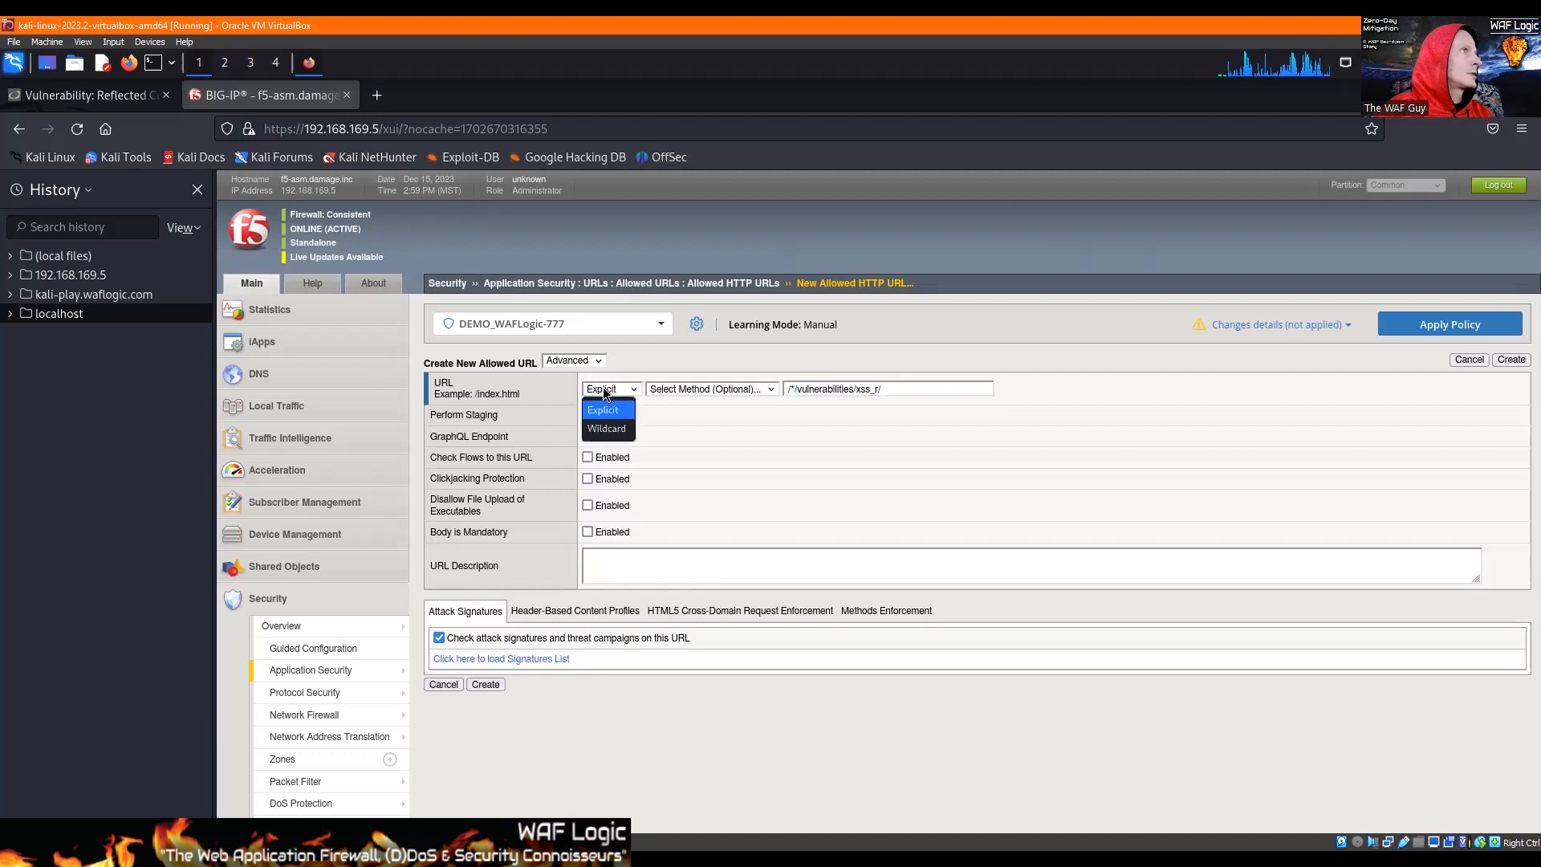
{"action": "left_click", "coordinate": [606, 428]}
{"action": "left_click", "coordinate": [589, 533]}
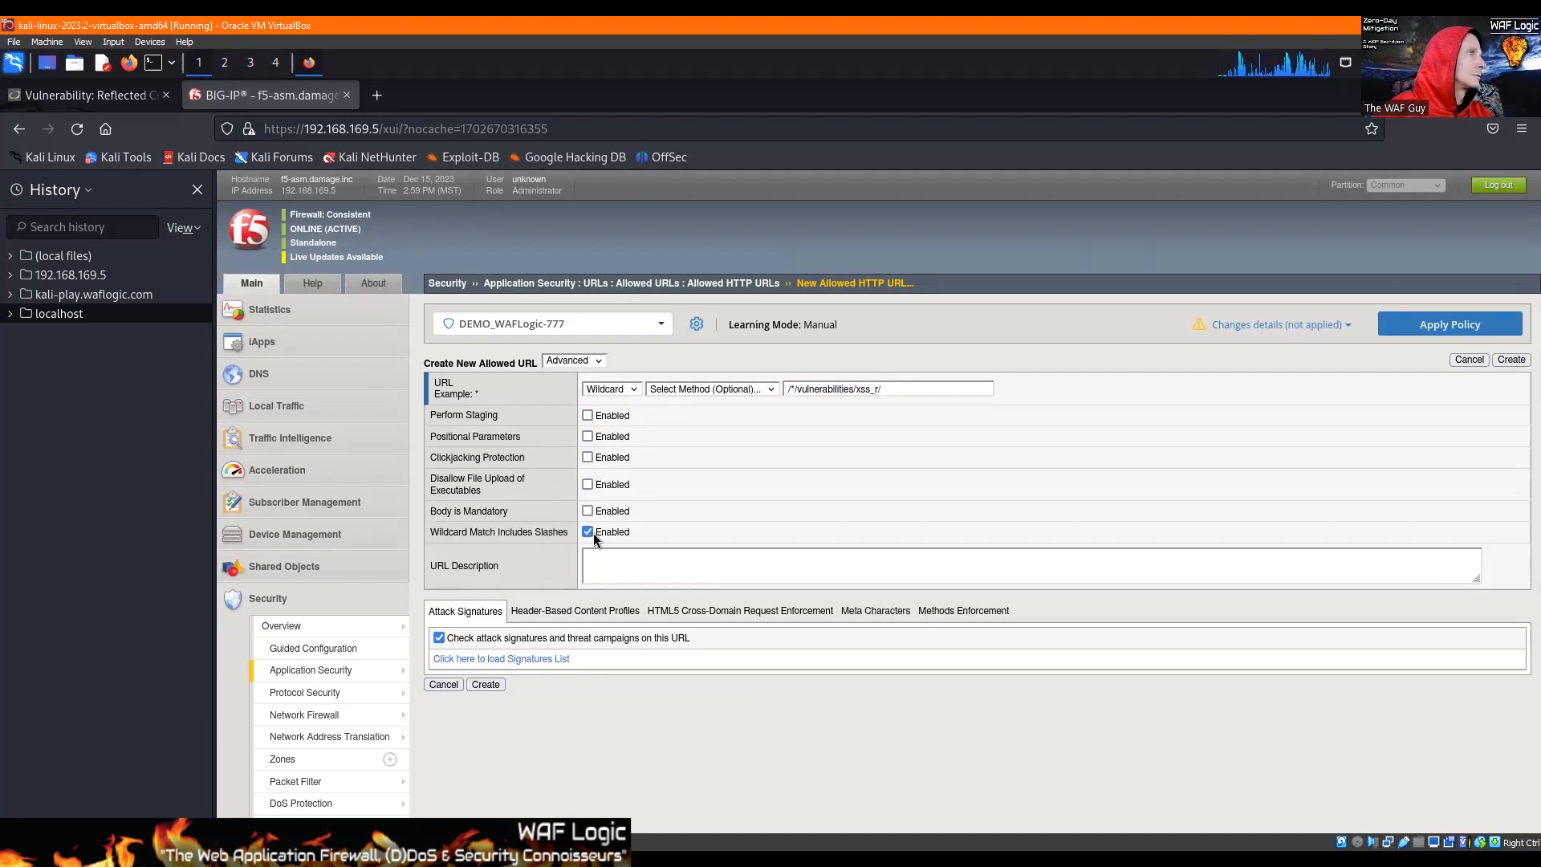
{"action": "left_click", "coordinate": [588, 533]}
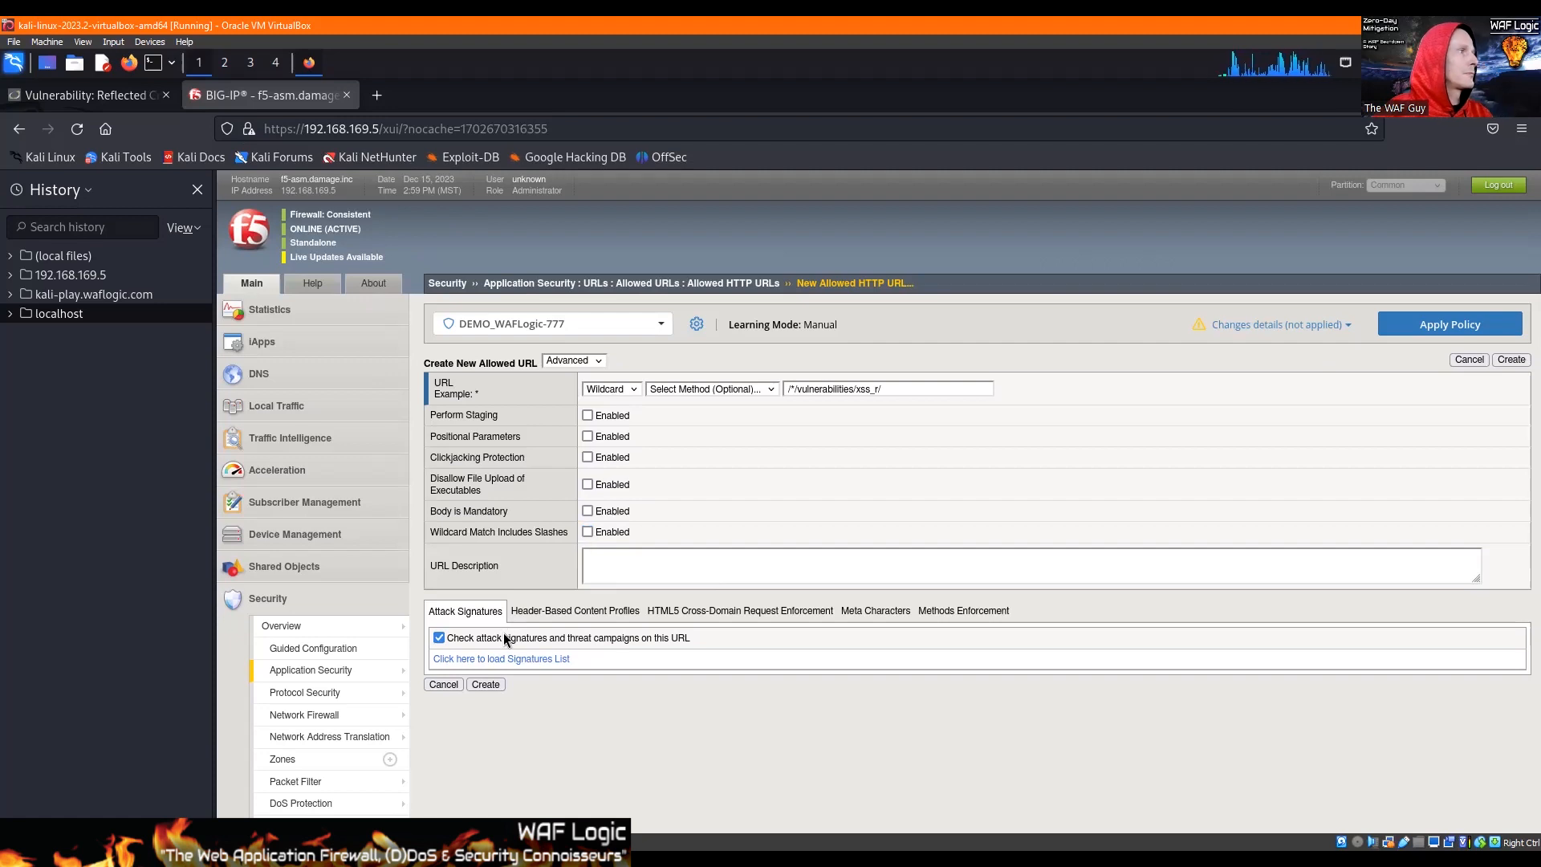
{"action": "left_click", "coordinate": [484, 684]}
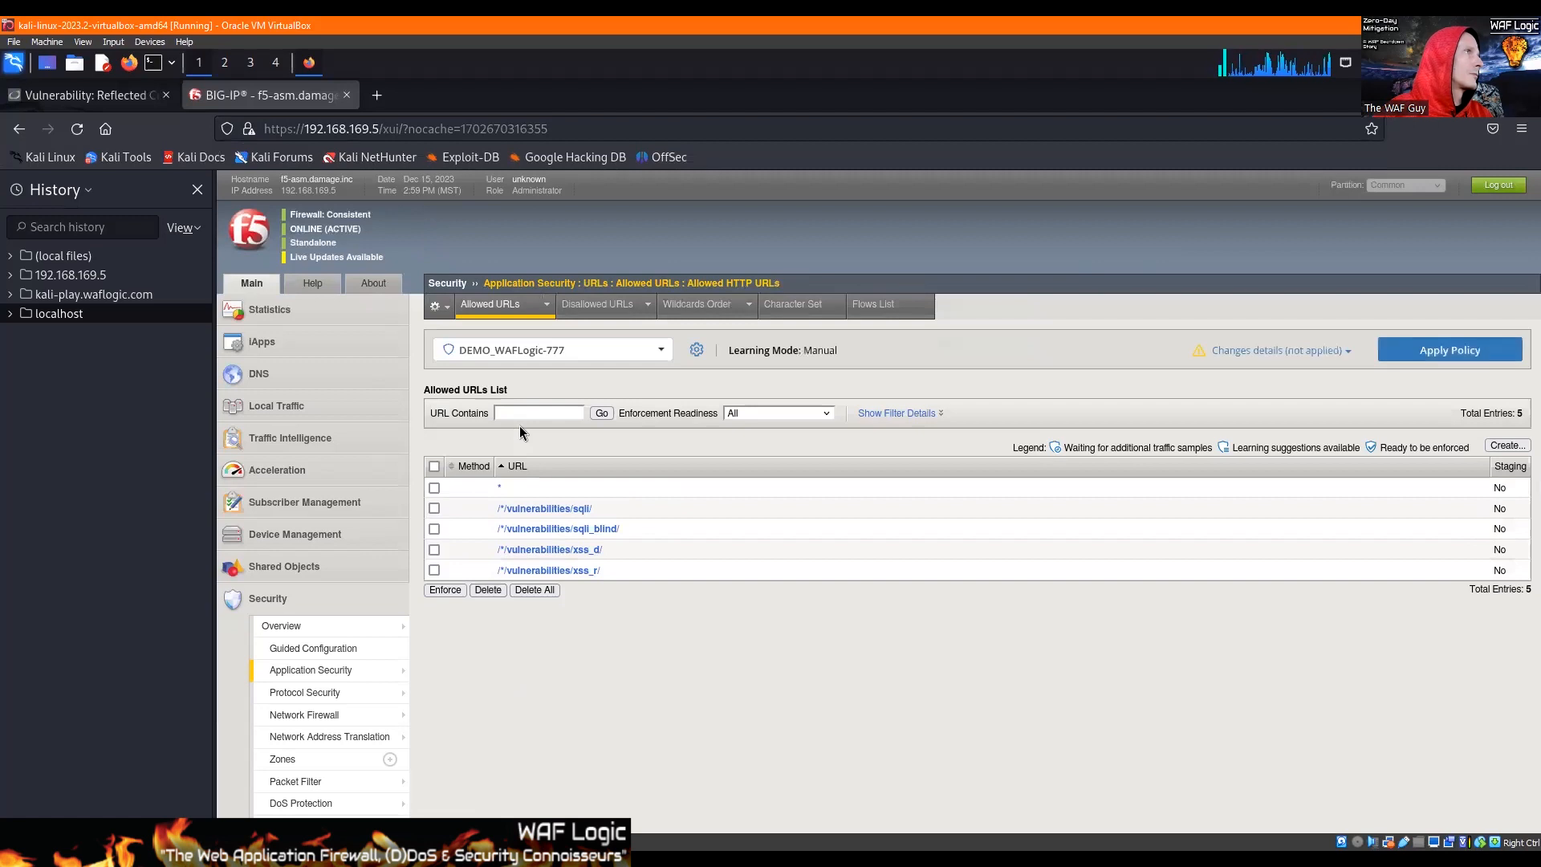
Step: Switch to DVWA, open the XSS (Stored) page and check that its Name and Message fields accept input
{"action": "left_click", "coordinate": [132, 90]}
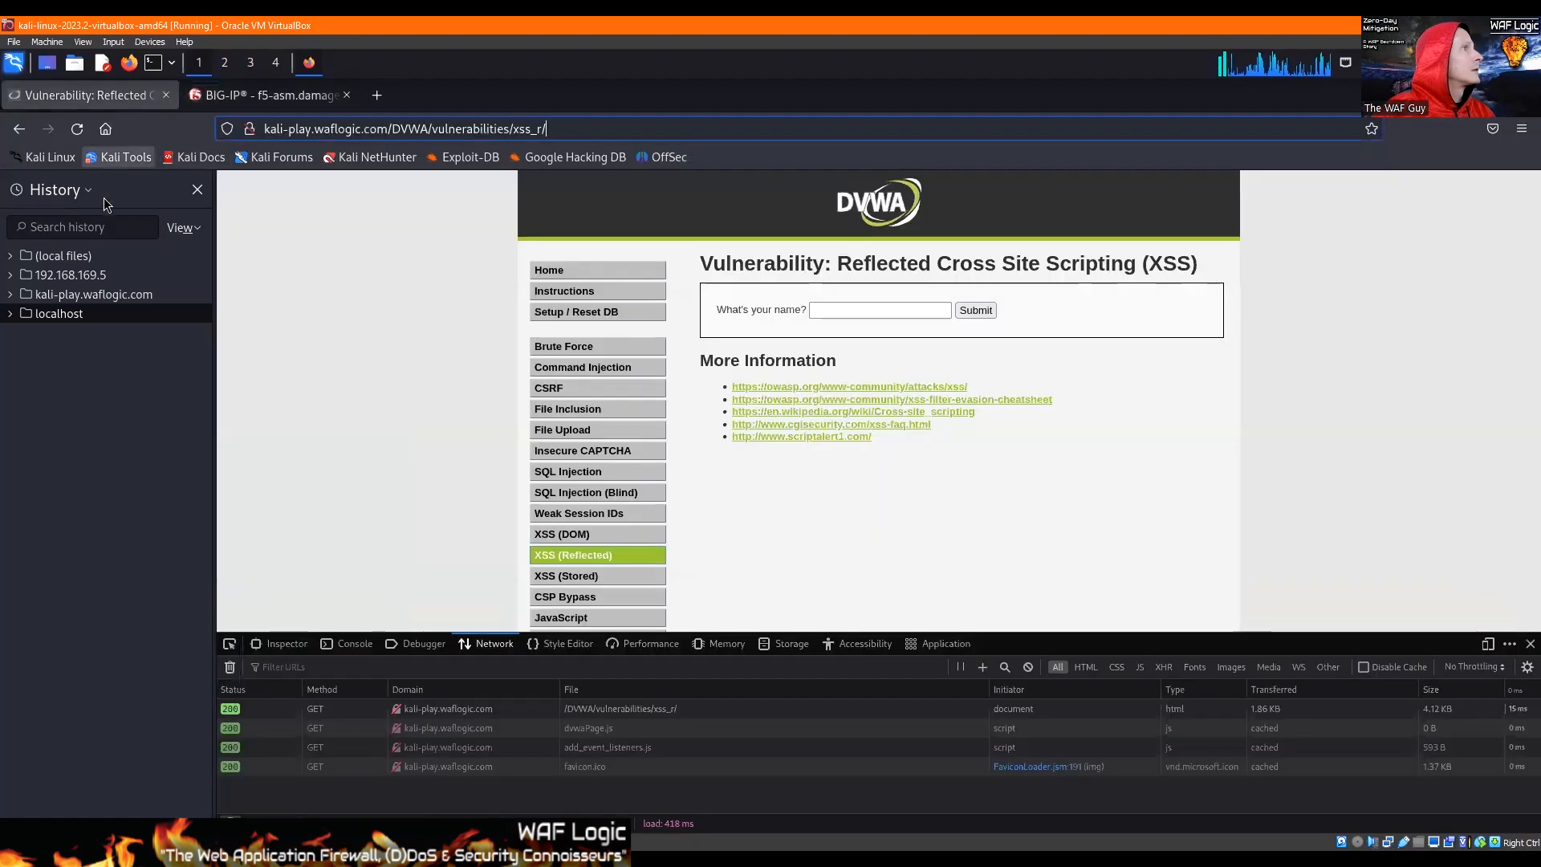
{"action": "left_click", "coordinate": [584, 578]}
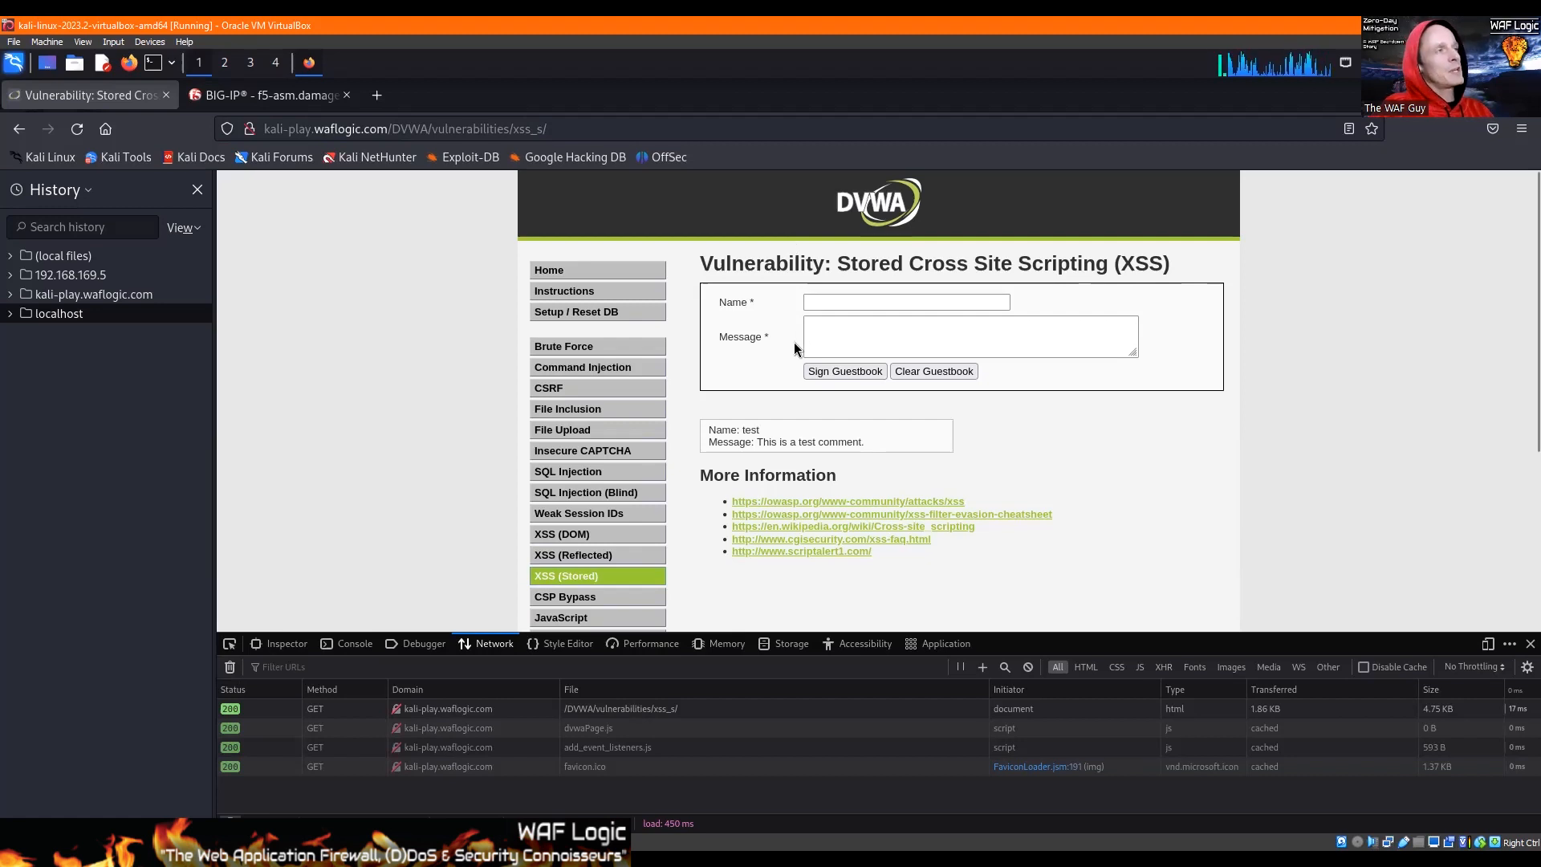
{"action": "left_click", "coordinate": [836, 302]}
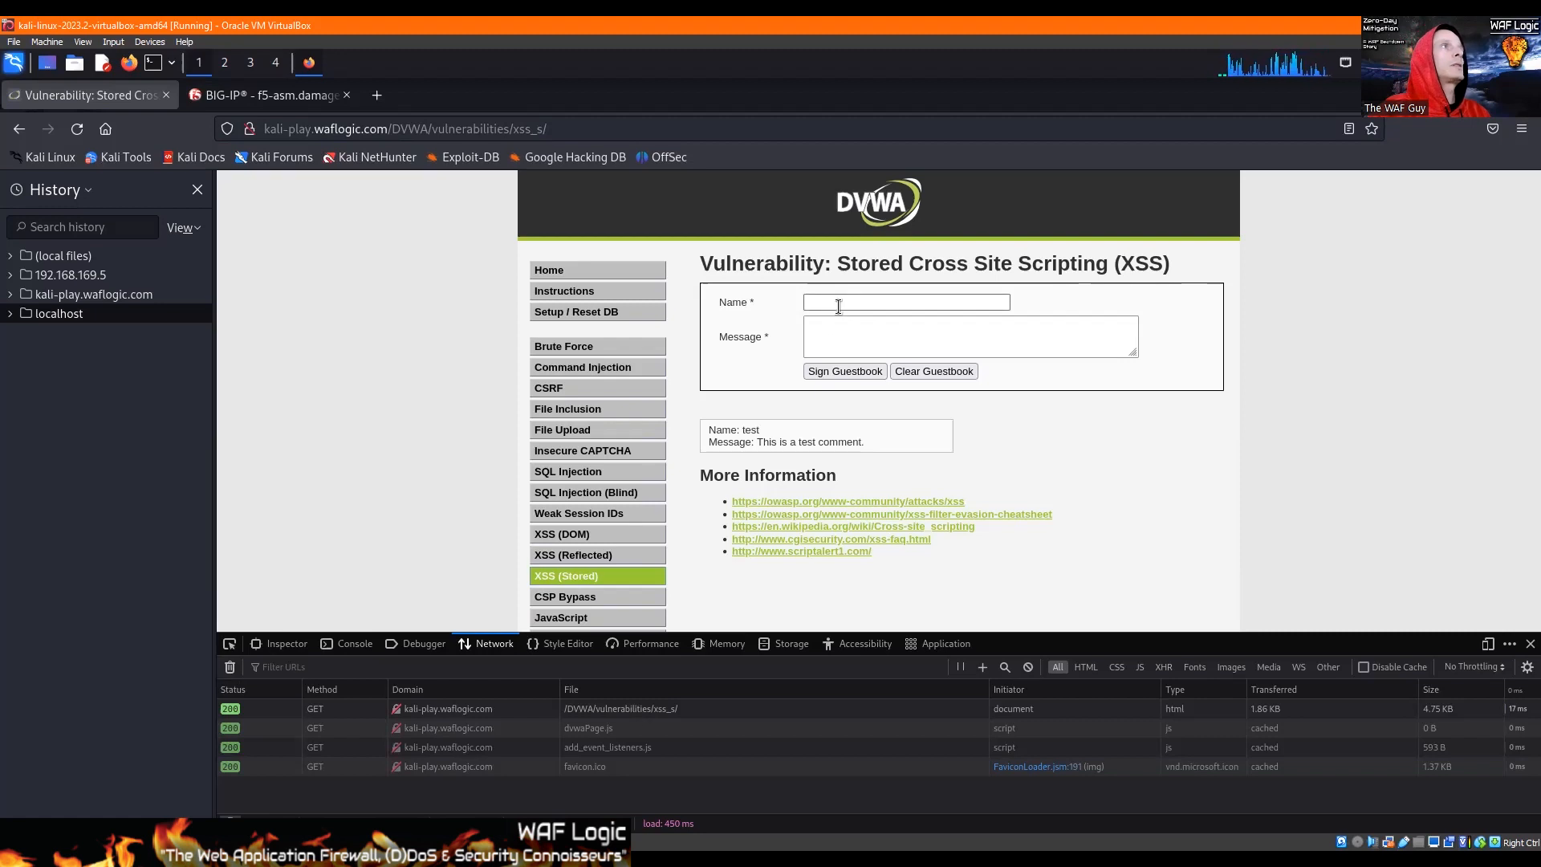
{"action": "left_click", "coordinate": [838, 341]}
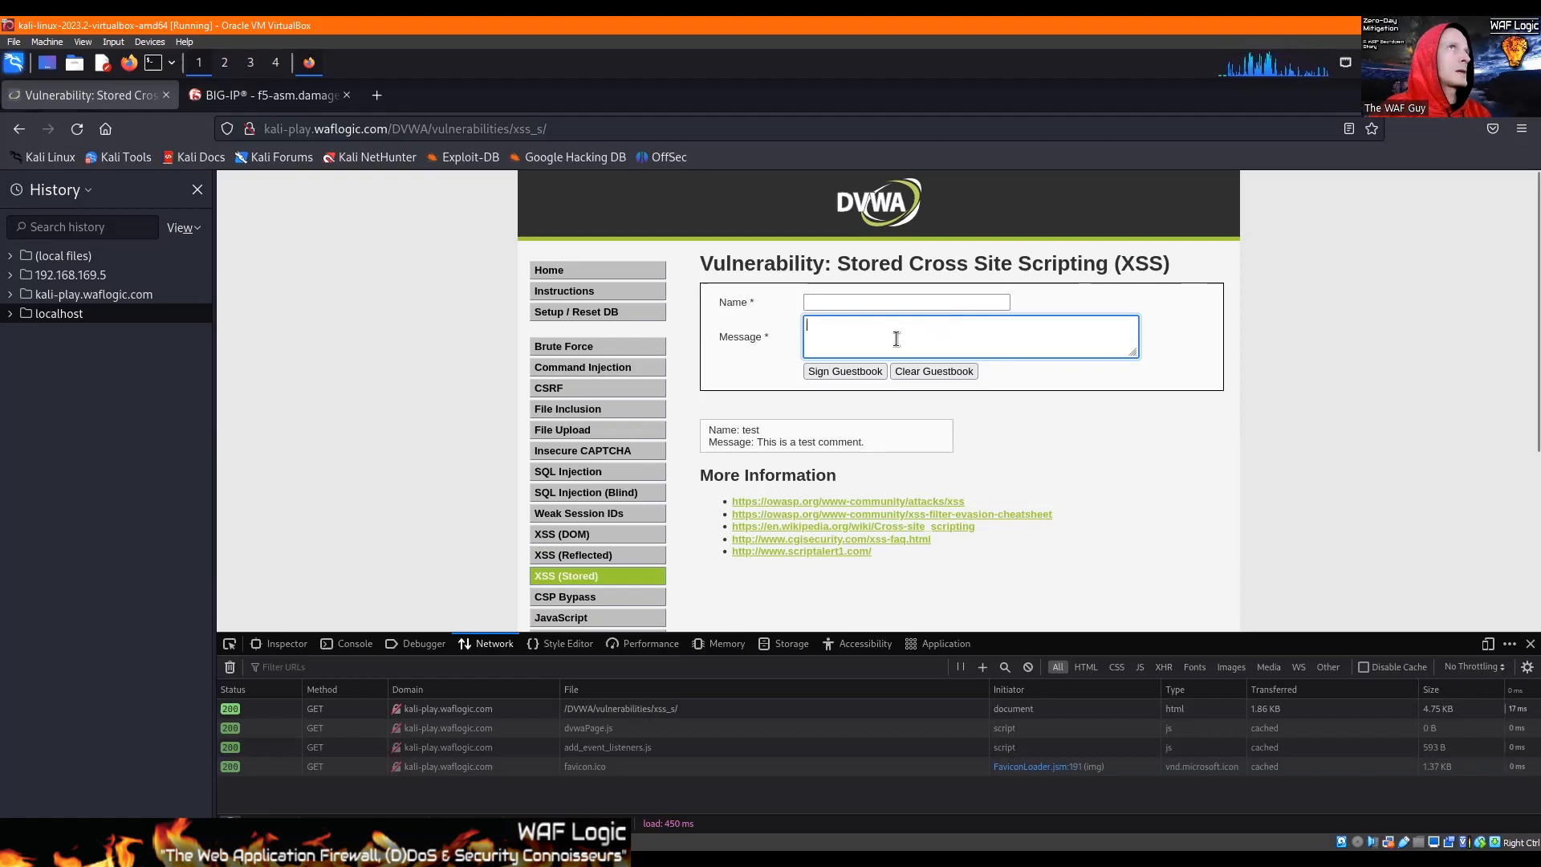
{"action": "left_click", "coordinate": [834, 302]}
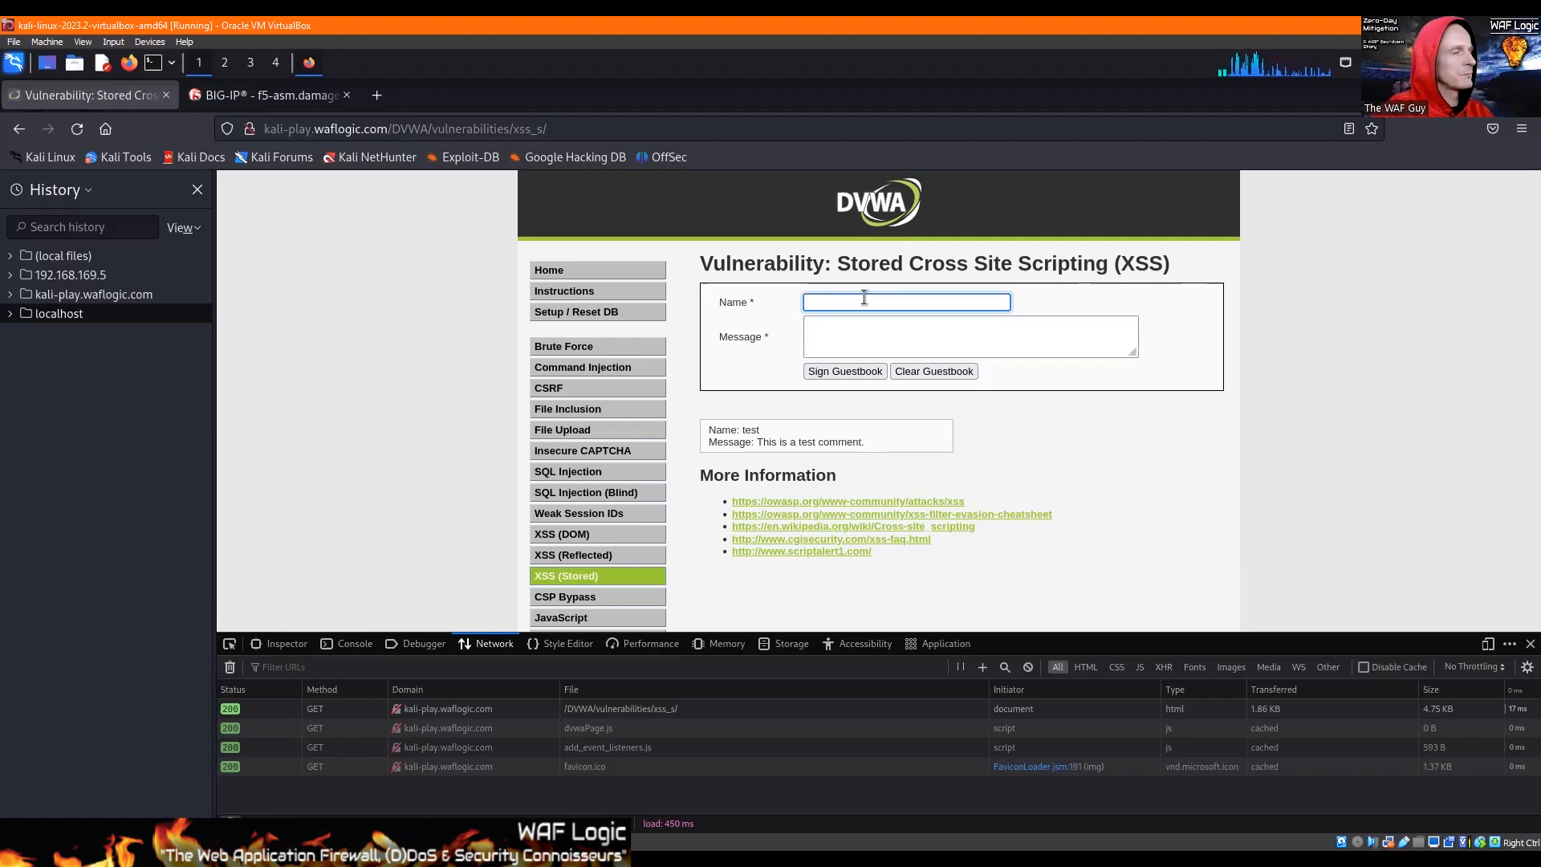
{"action": "type", "text": "Jim"}
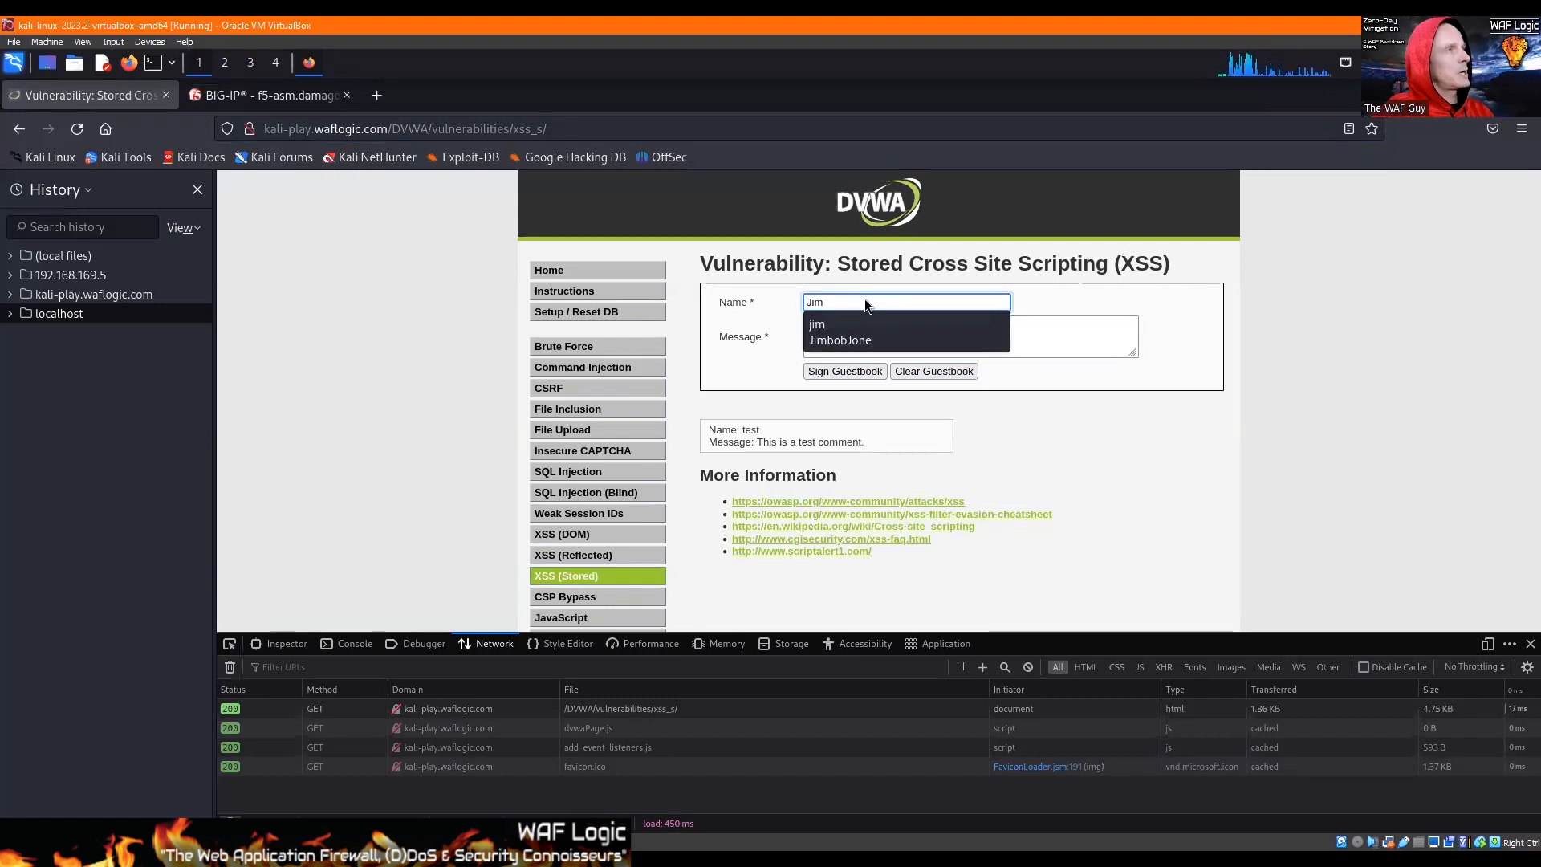
{"action": "type", "text": "Bob Jo"}
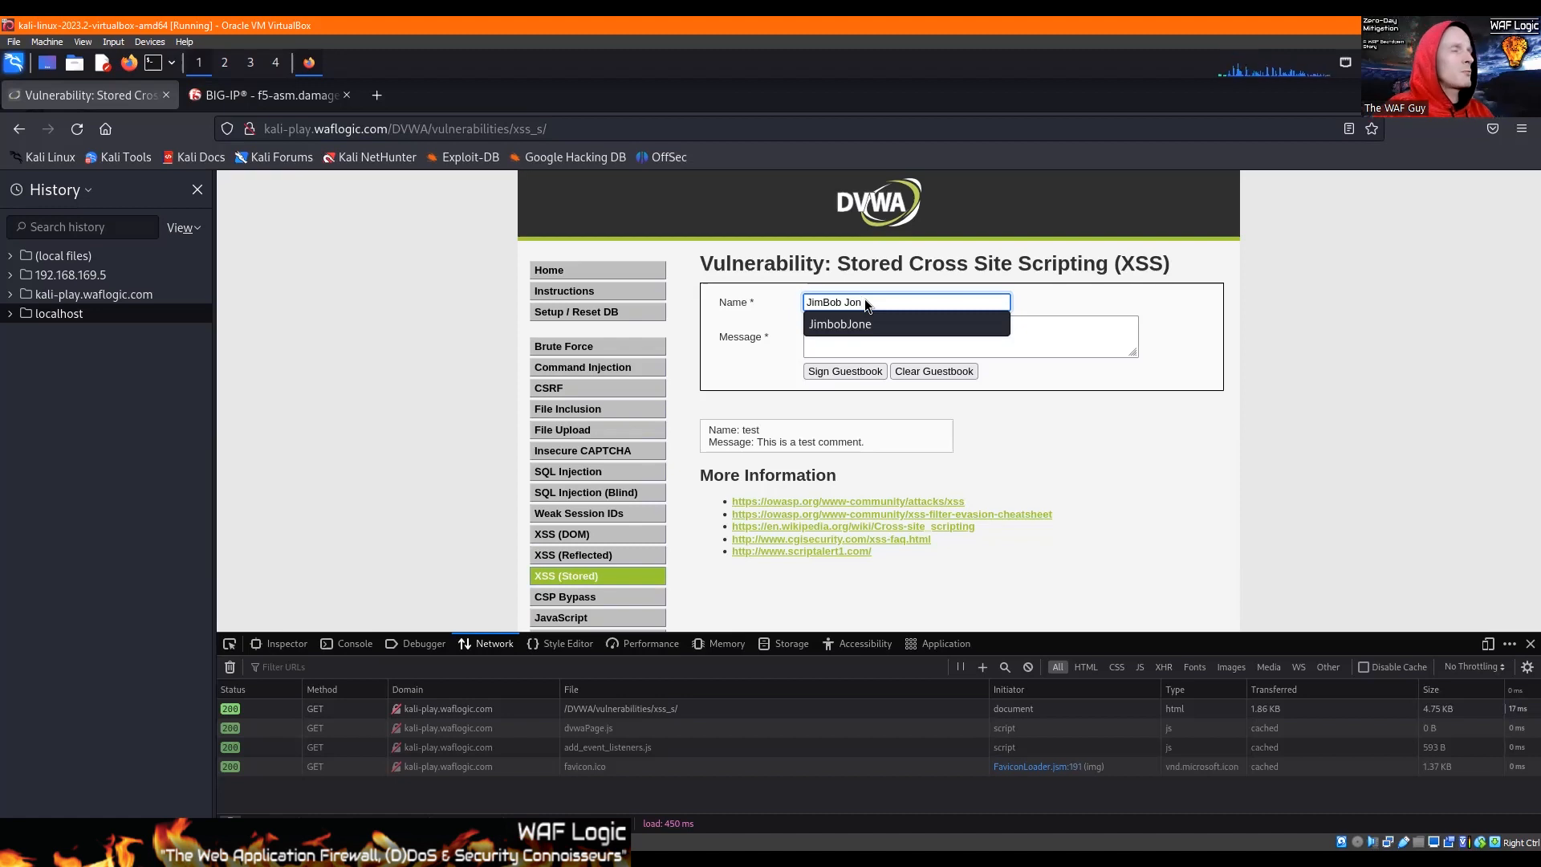
{"action": "key", "text": "BackSpace"}
{"action": "key", "text": "ctrl+a"}
{"action": "type", "text": "123"}
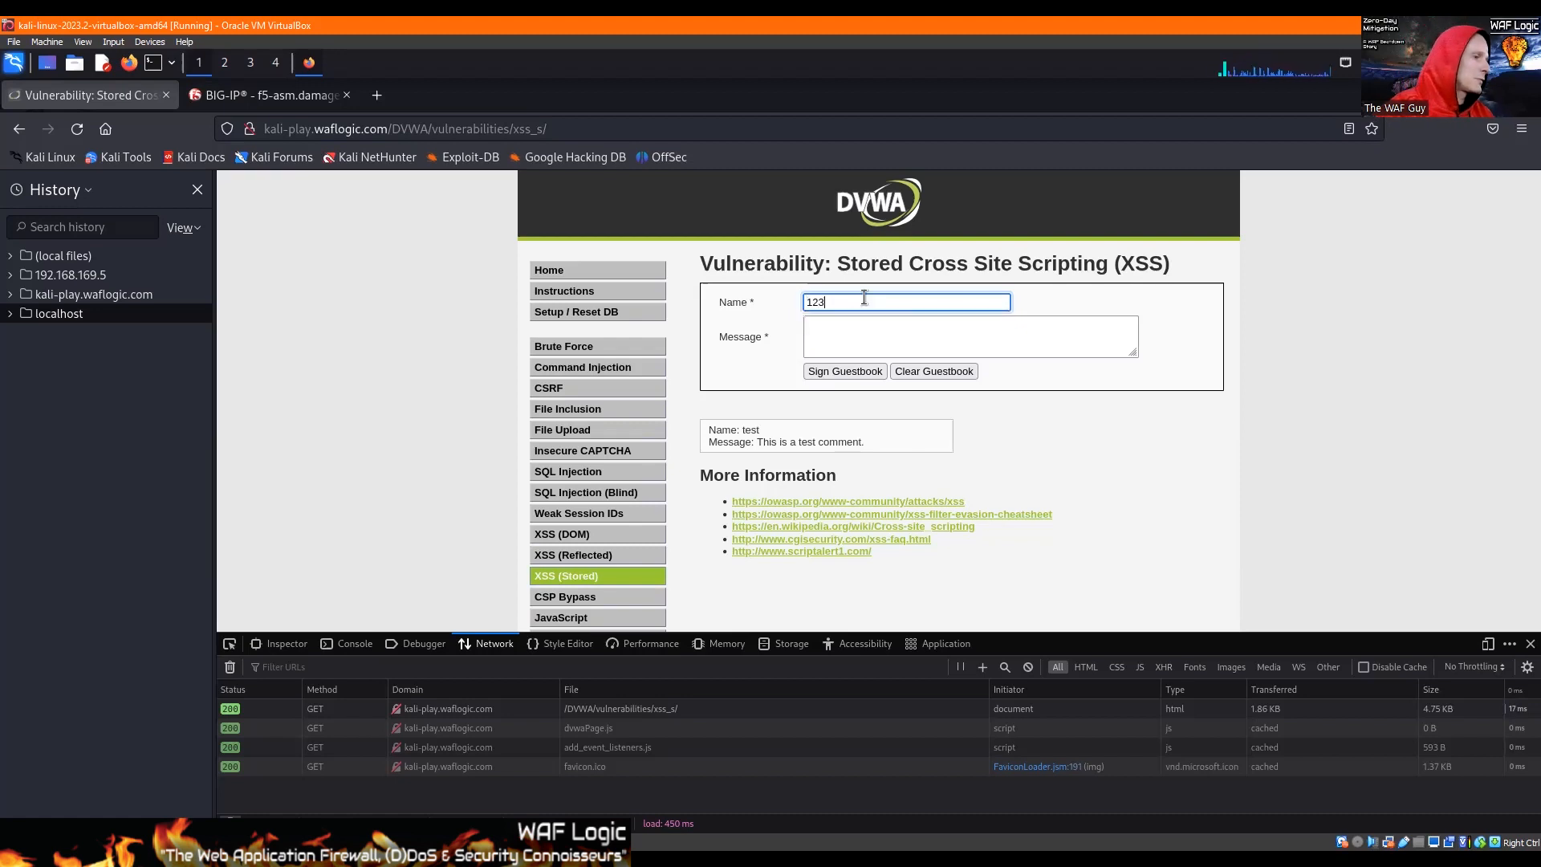
{"action": "type", "text": "4567890"}
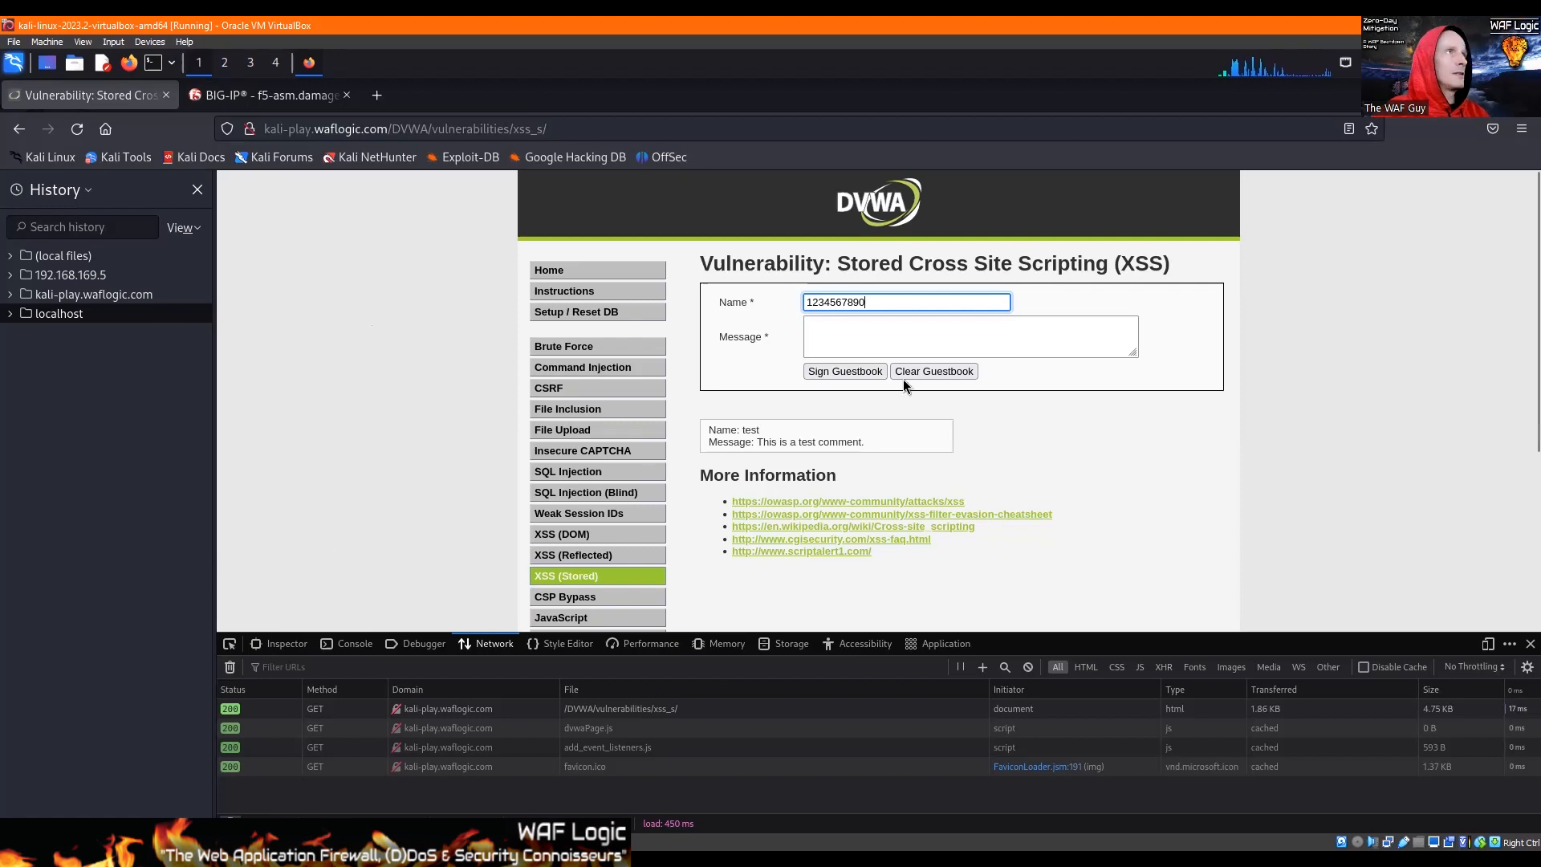
Step: Replace the digits in the guestbook Name field with a sample name without spaces
{"action": "left_click_drag", "start_coordinate": [875, 302], "coordinate": [788, 298]}
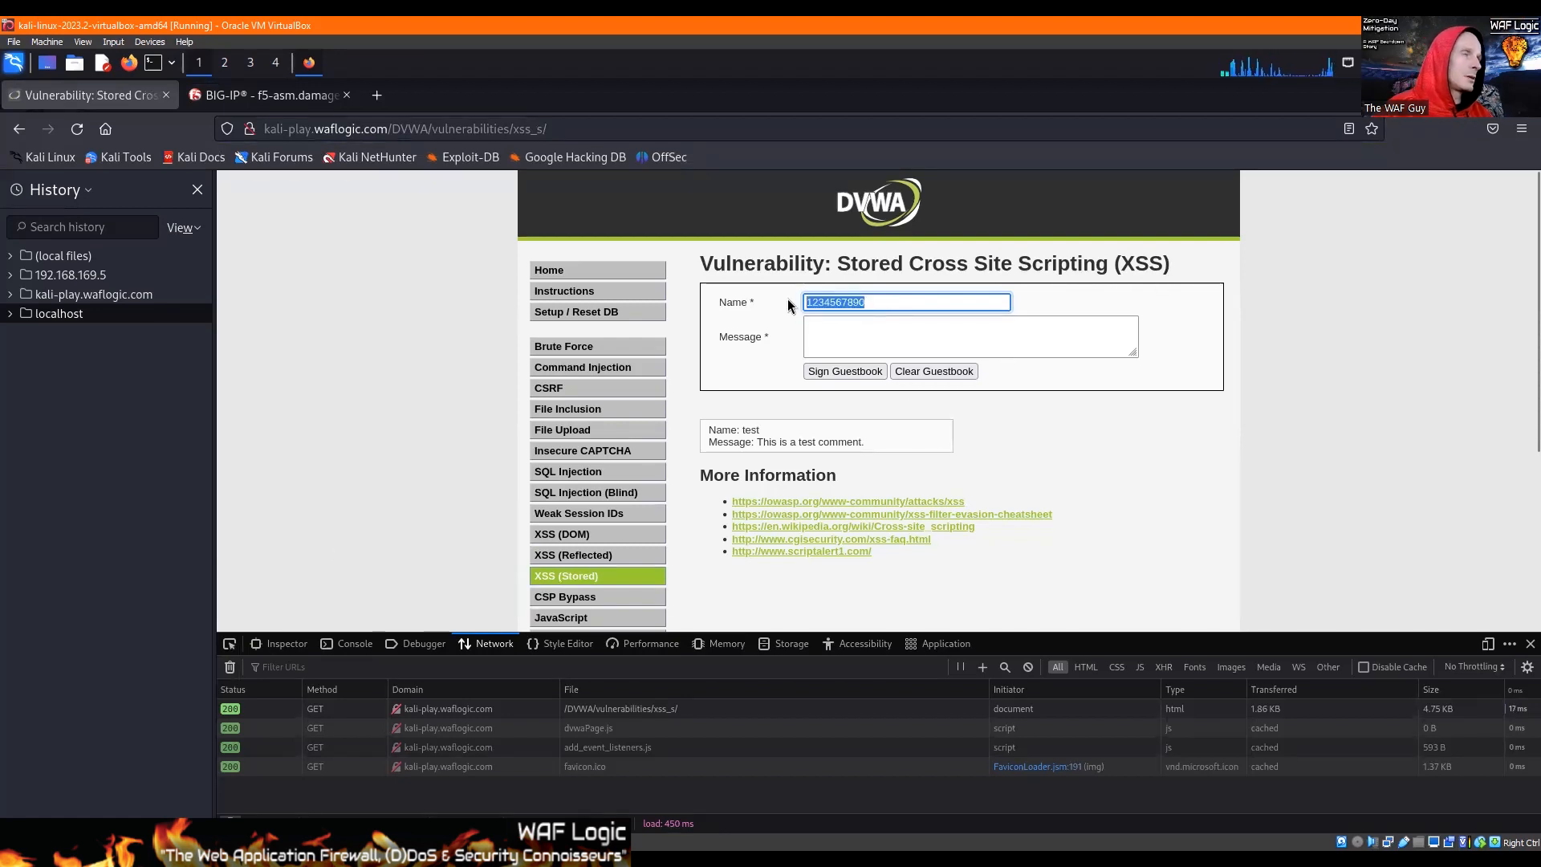
{"action": "type", "text": "Jim"}
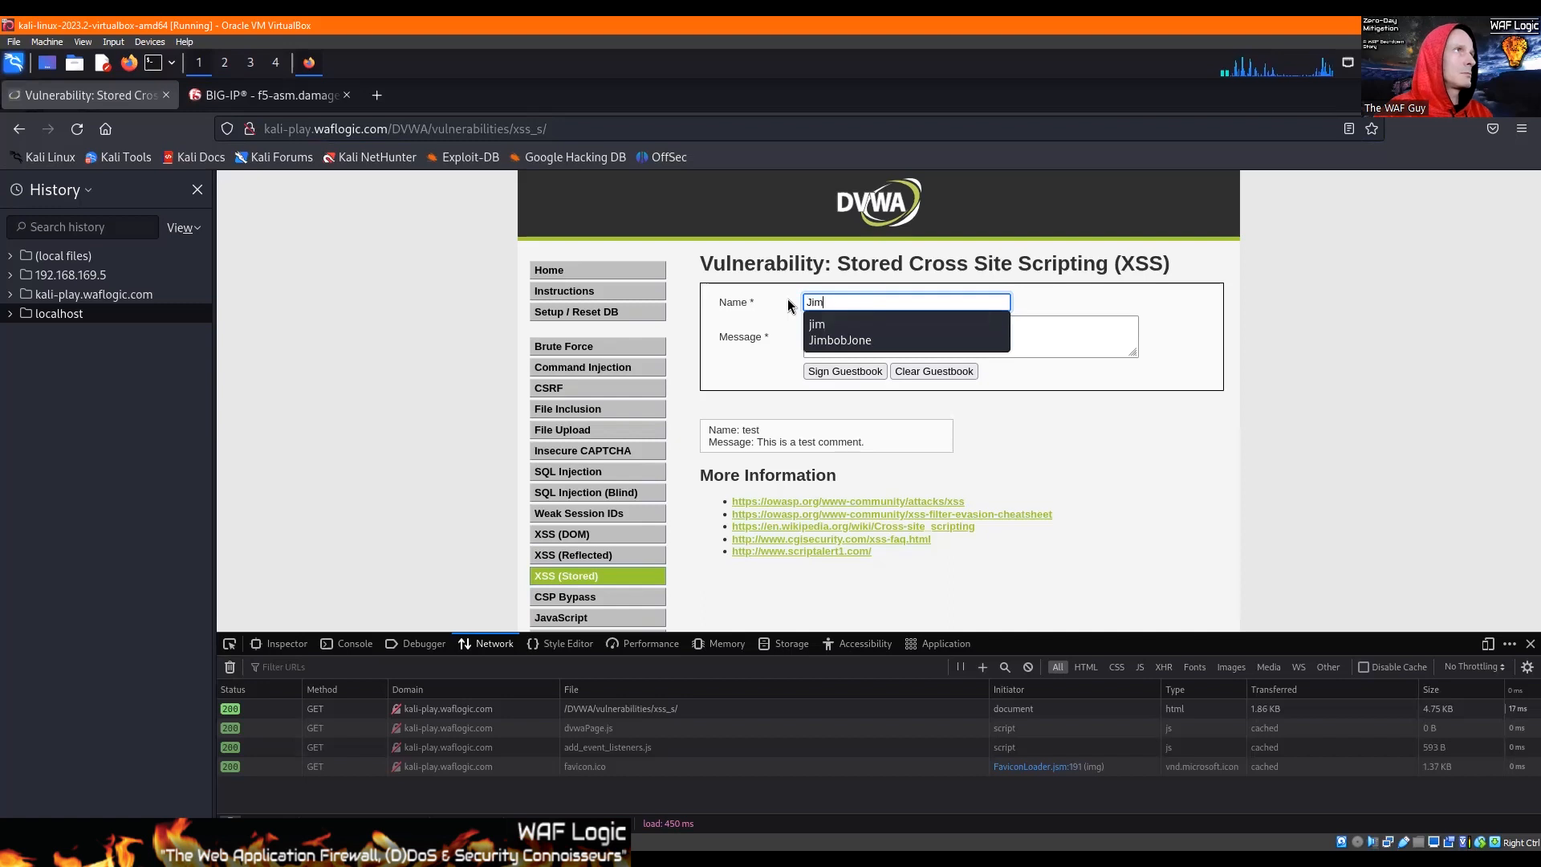
{"action": "type", "text": "BobJone"}
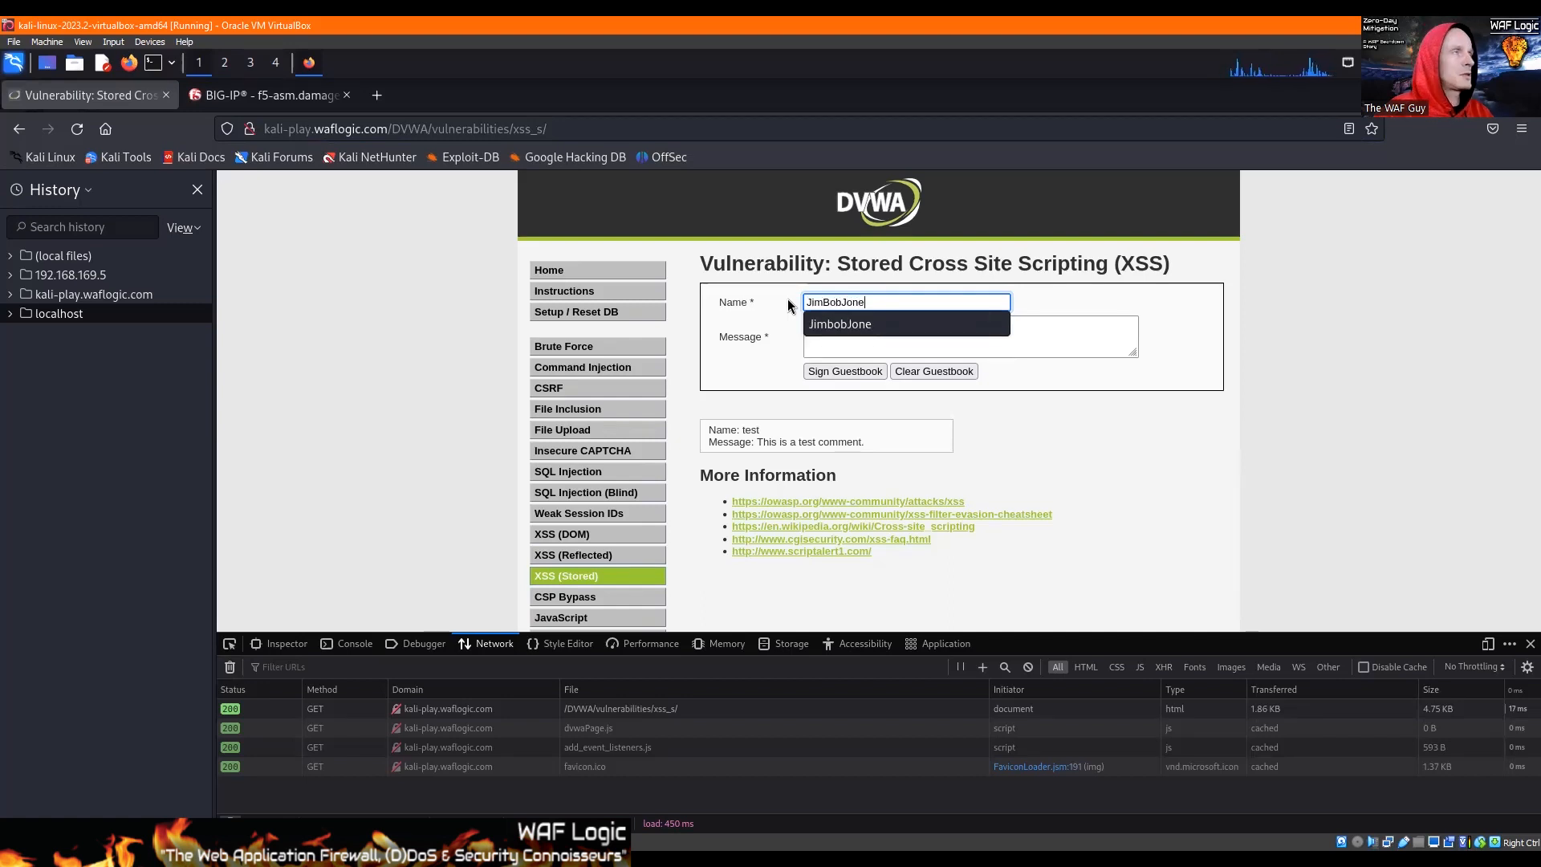
{"action": "key", "text": "Escape"}
Step: Fill the guestbook Message field with "Howdy!", the sample full name, "was here!" and the filler text "asdf;lkjadsfl;kajsd"
{"action": "left_click", "coordinate": [870, 334]}
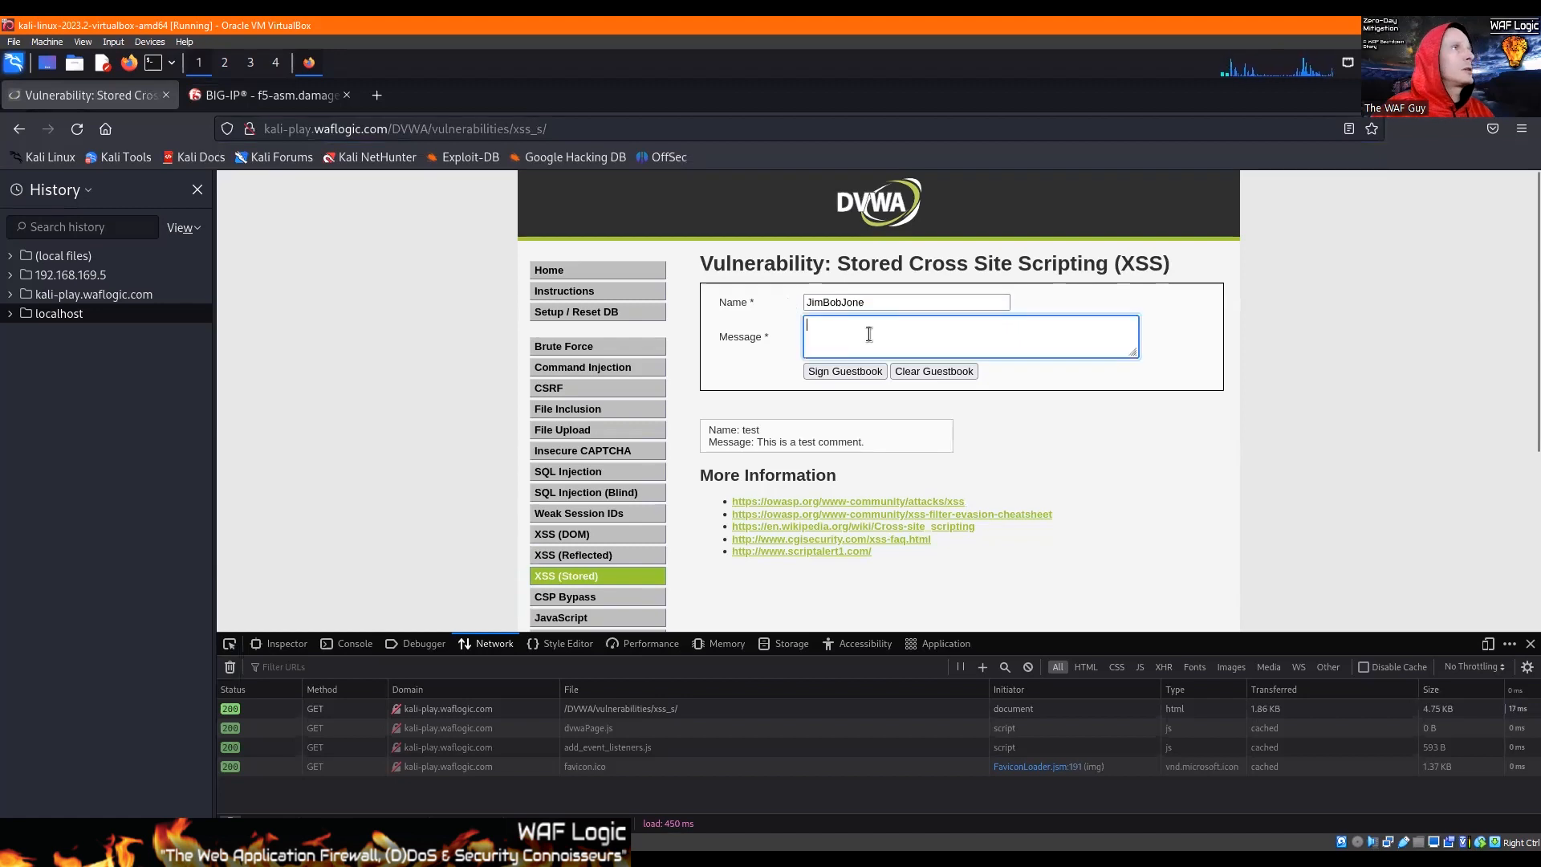
{"action": "type", "text": "Howdy! Jim Bob Jones was here! asdf;lkjadsfl;kajsd"}
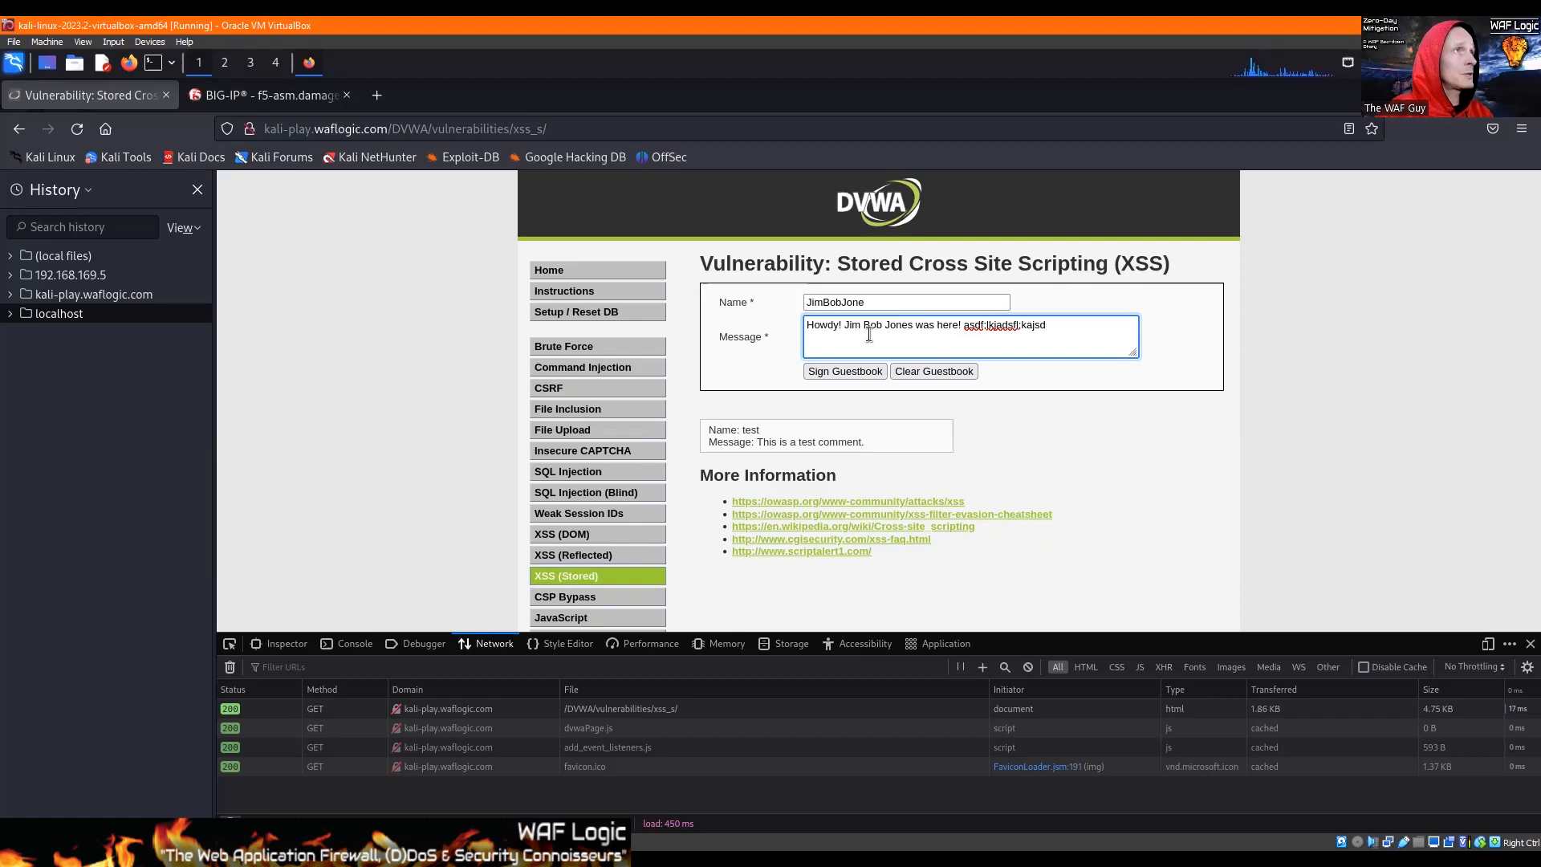
Step: Copy the whole message and count its characters at lettercount.com in a new browser tab
{"action": "key", "text": "ctrl+a"}
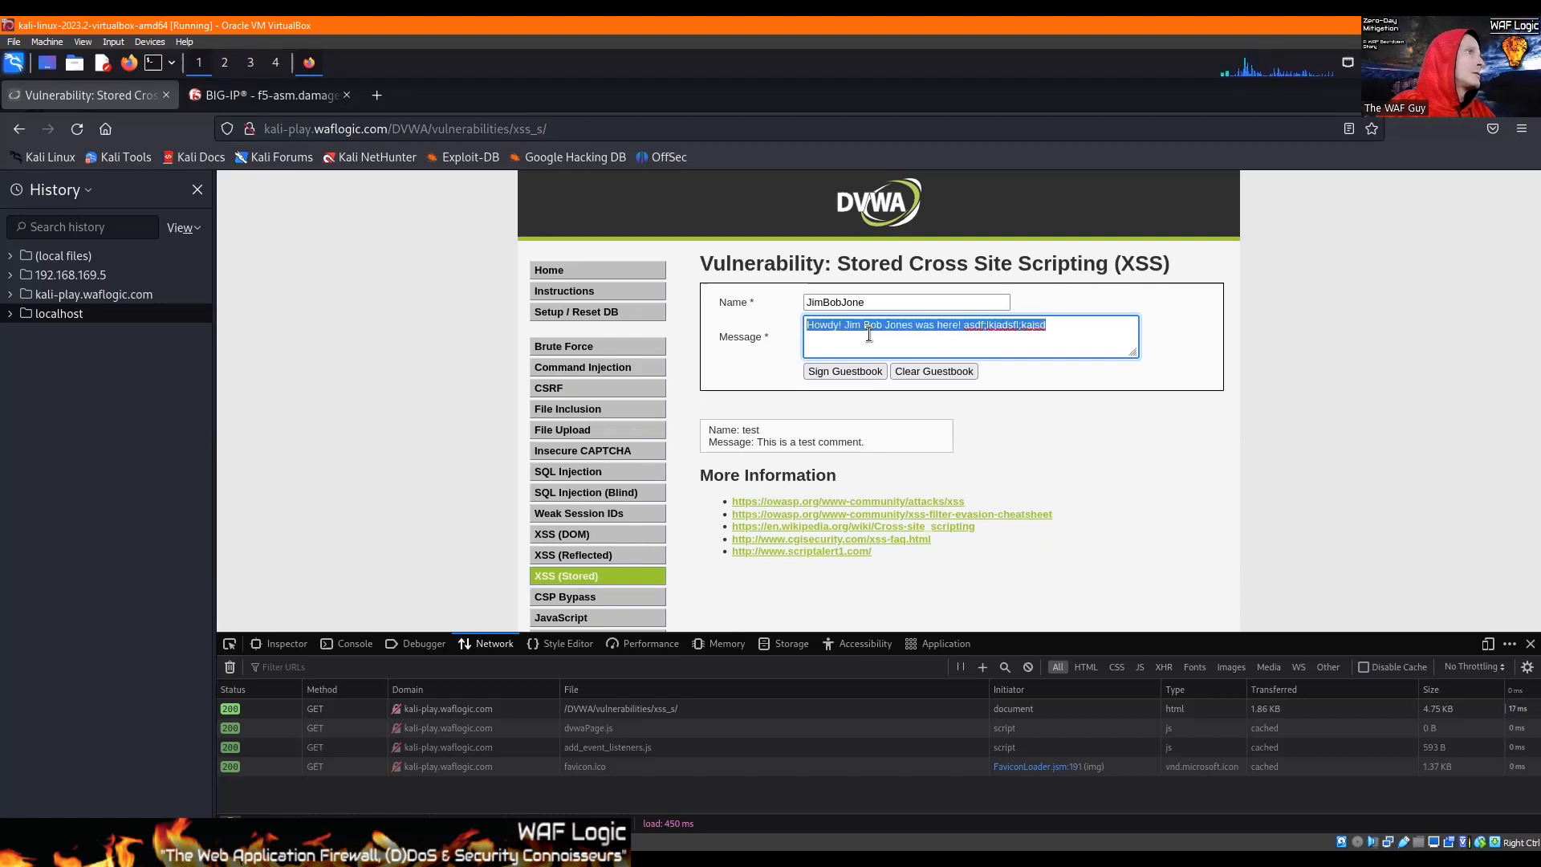
{"action": "left_click", "coordinate": [411, 314]}
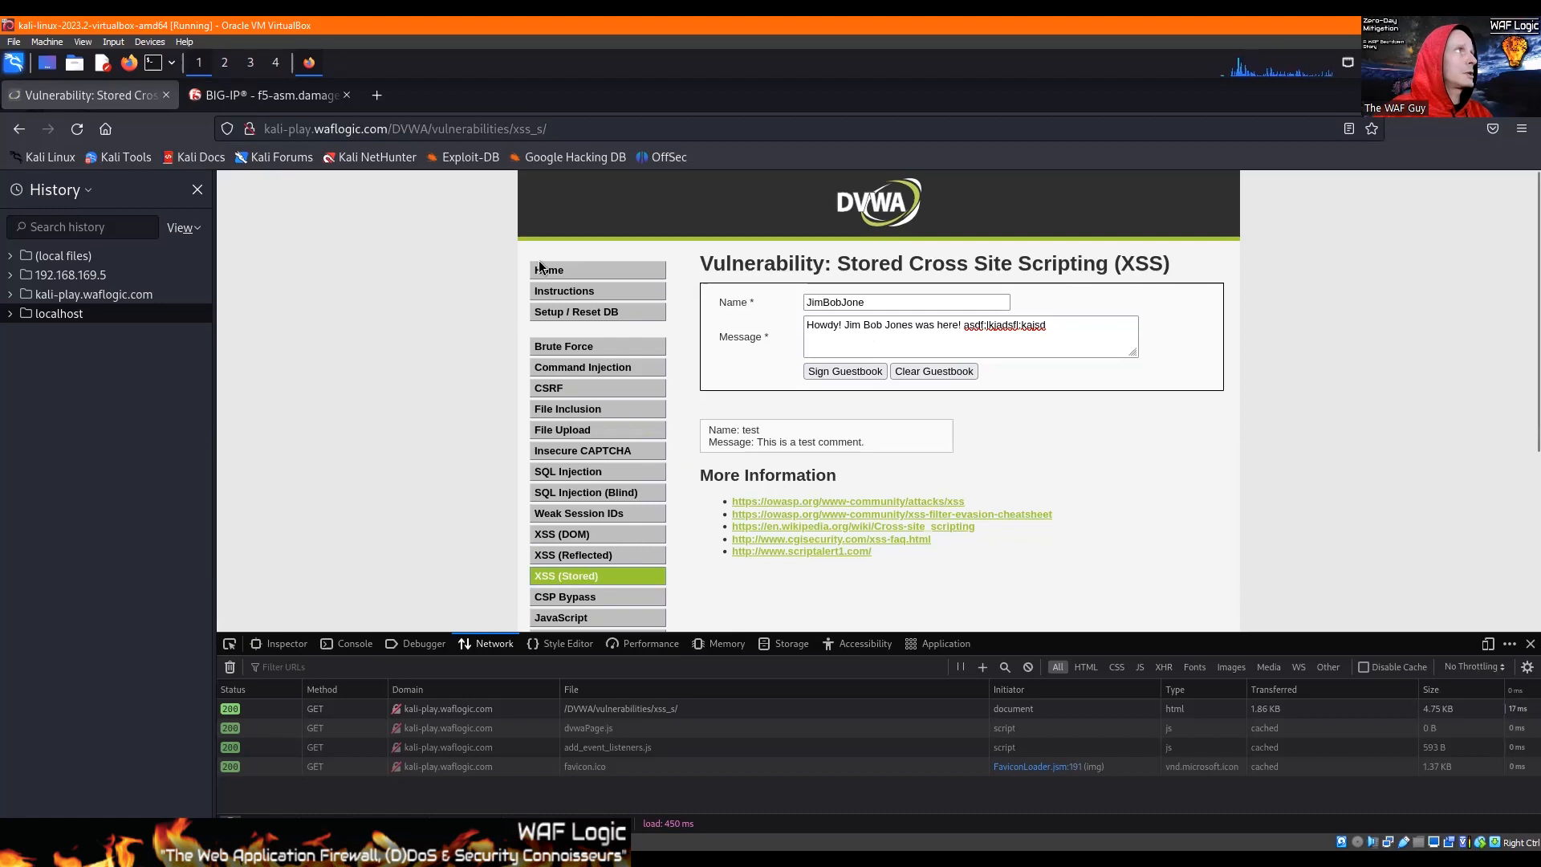
{"action": "key", "text": "ctrl+t"}
{"action": "type", "text": "lettercount."}
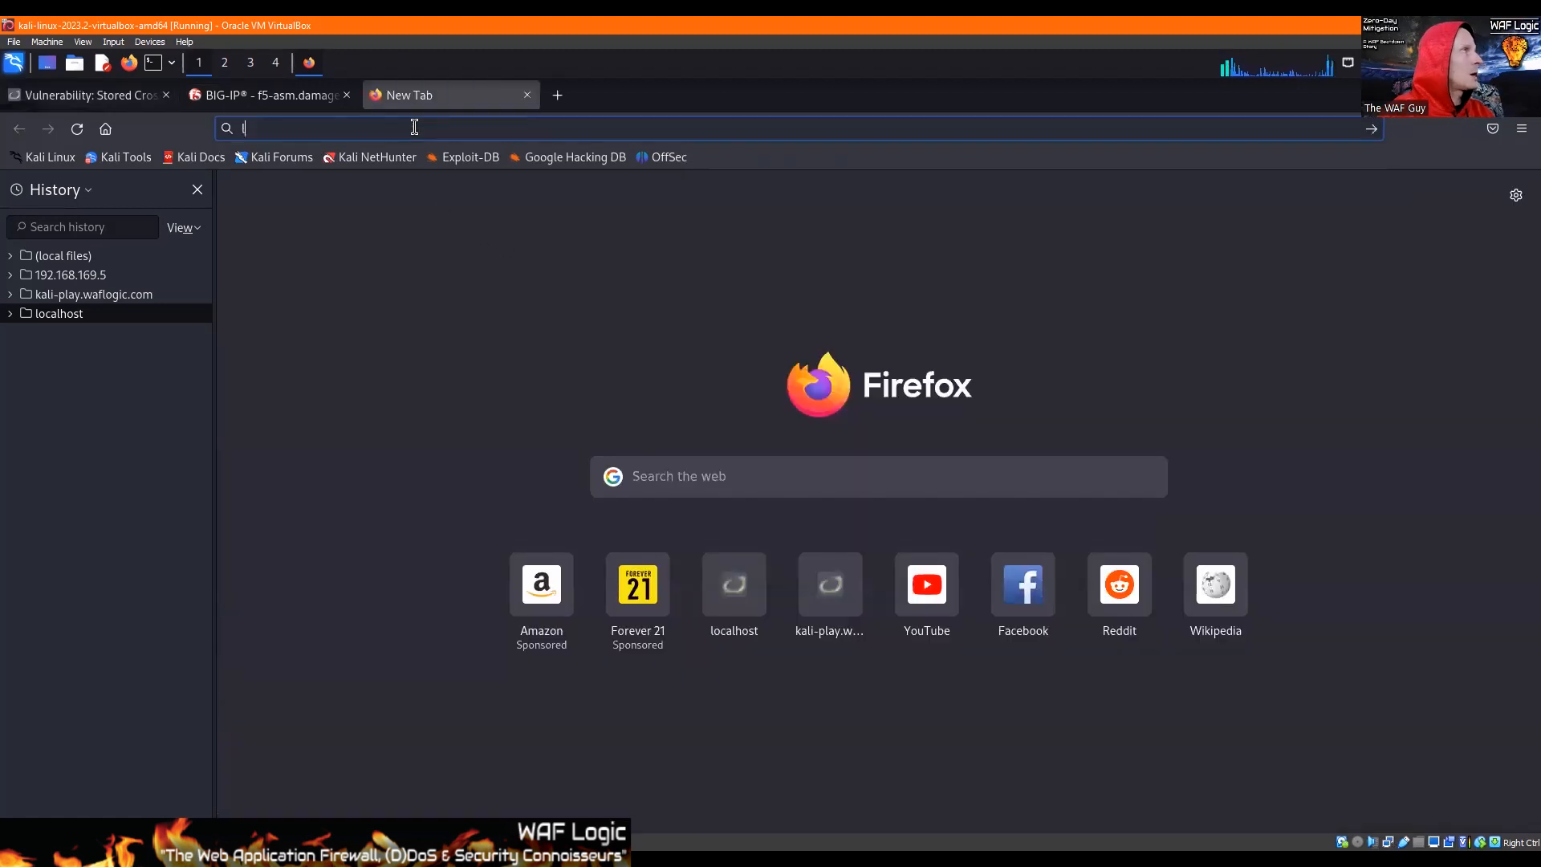
{"action": "type", "text": "com"}
{"action": "key", "text": "Return"}
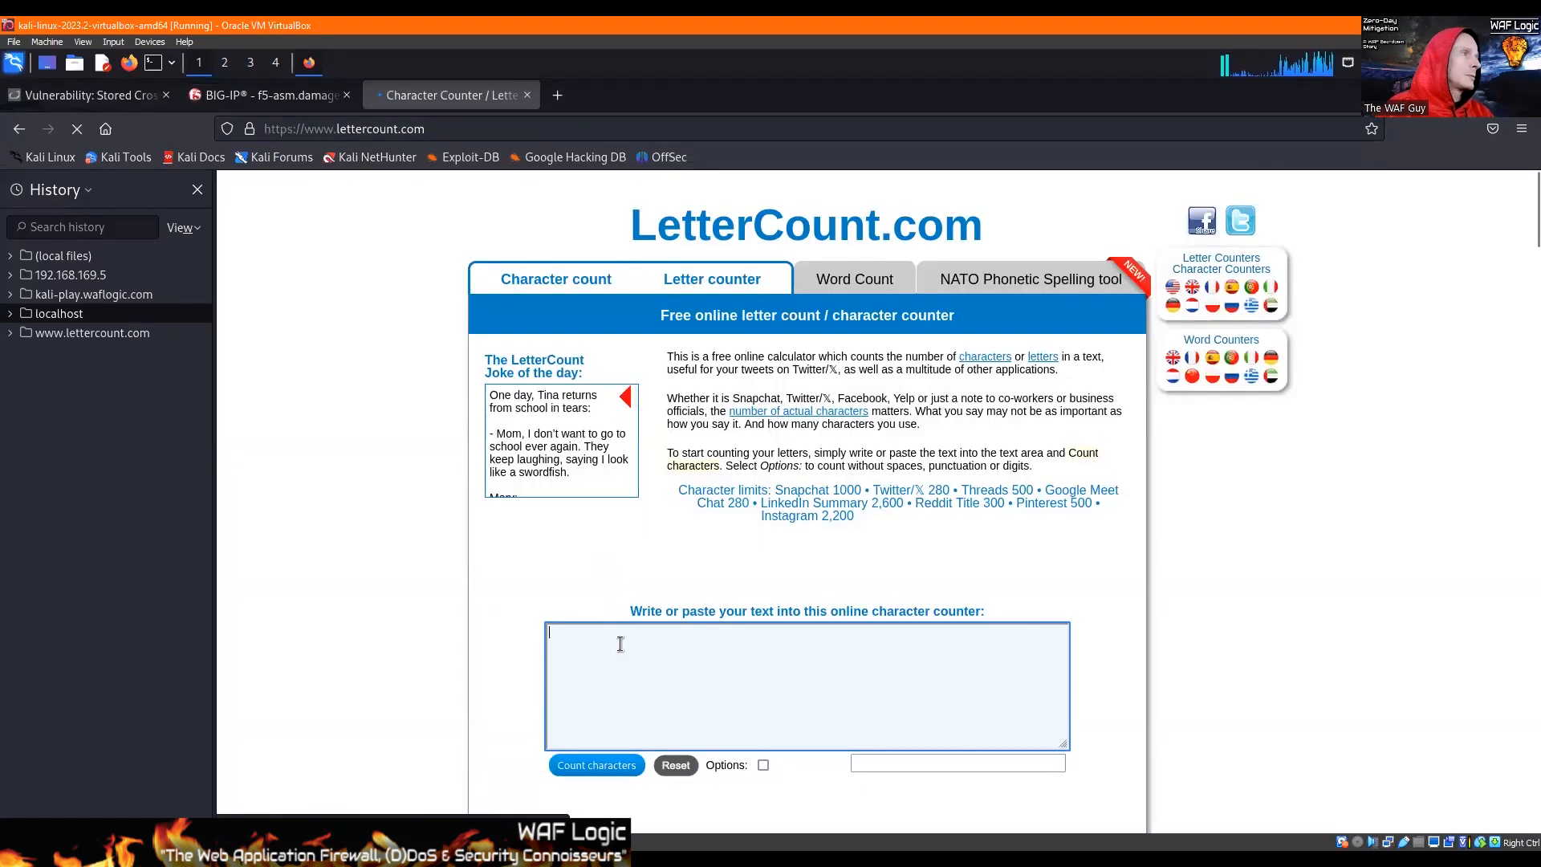
{"action": "type", "text": "Howdy! Jim Bob Jones was here! asdf;lkiadsfl;kaisd"}
{"action": "left_click", "coordinate": [595, 768]}
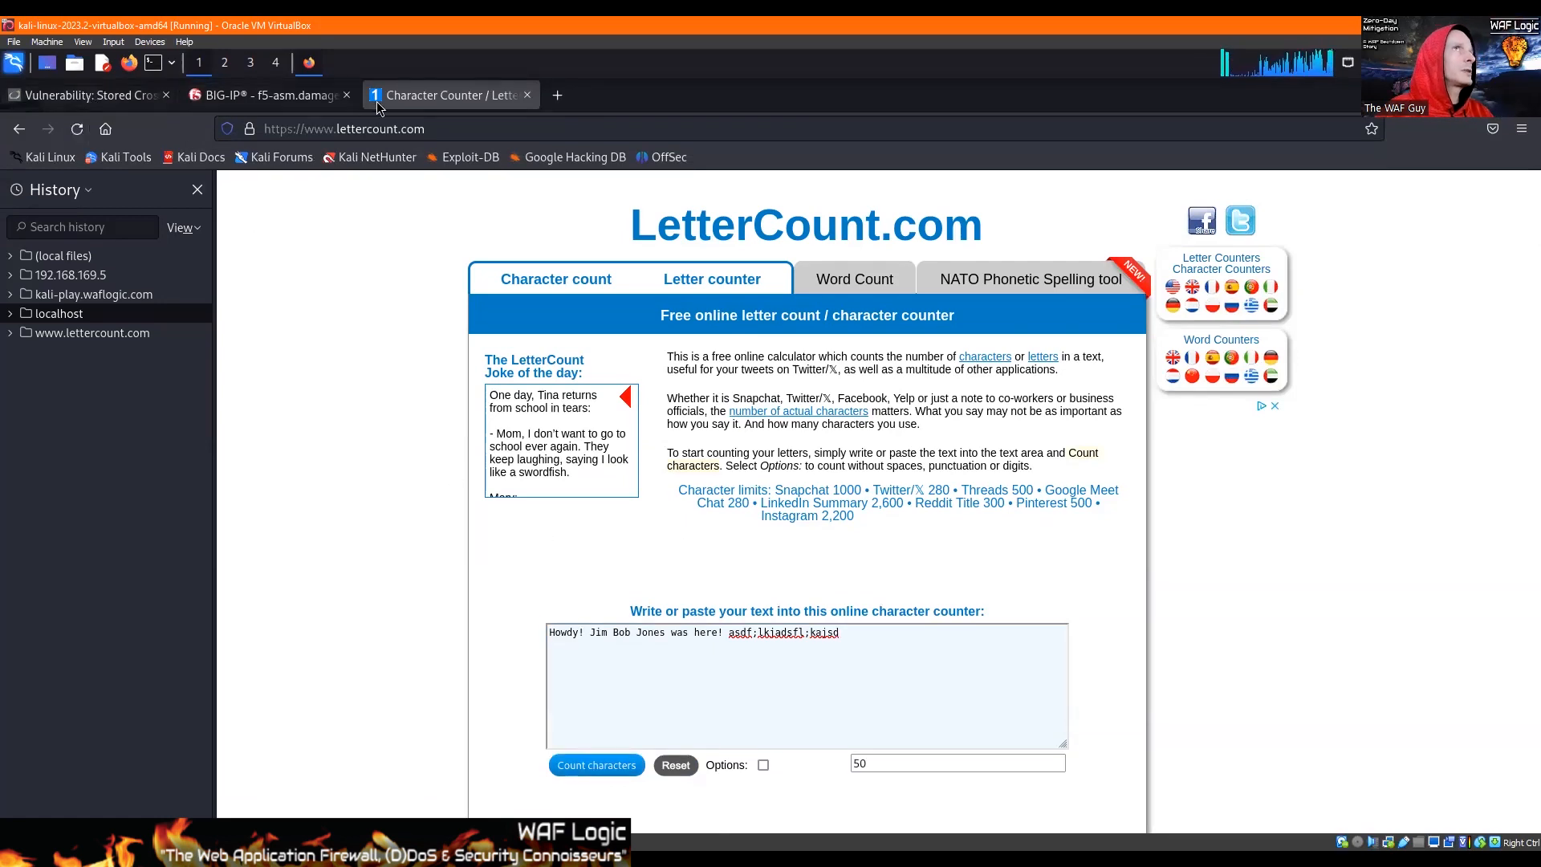
Step: Sign the DVWA guestbook with the prepared entry and inspect the resulting POST request's headers and form data
{"action": "left_click", "coordinate": [100, 96]}
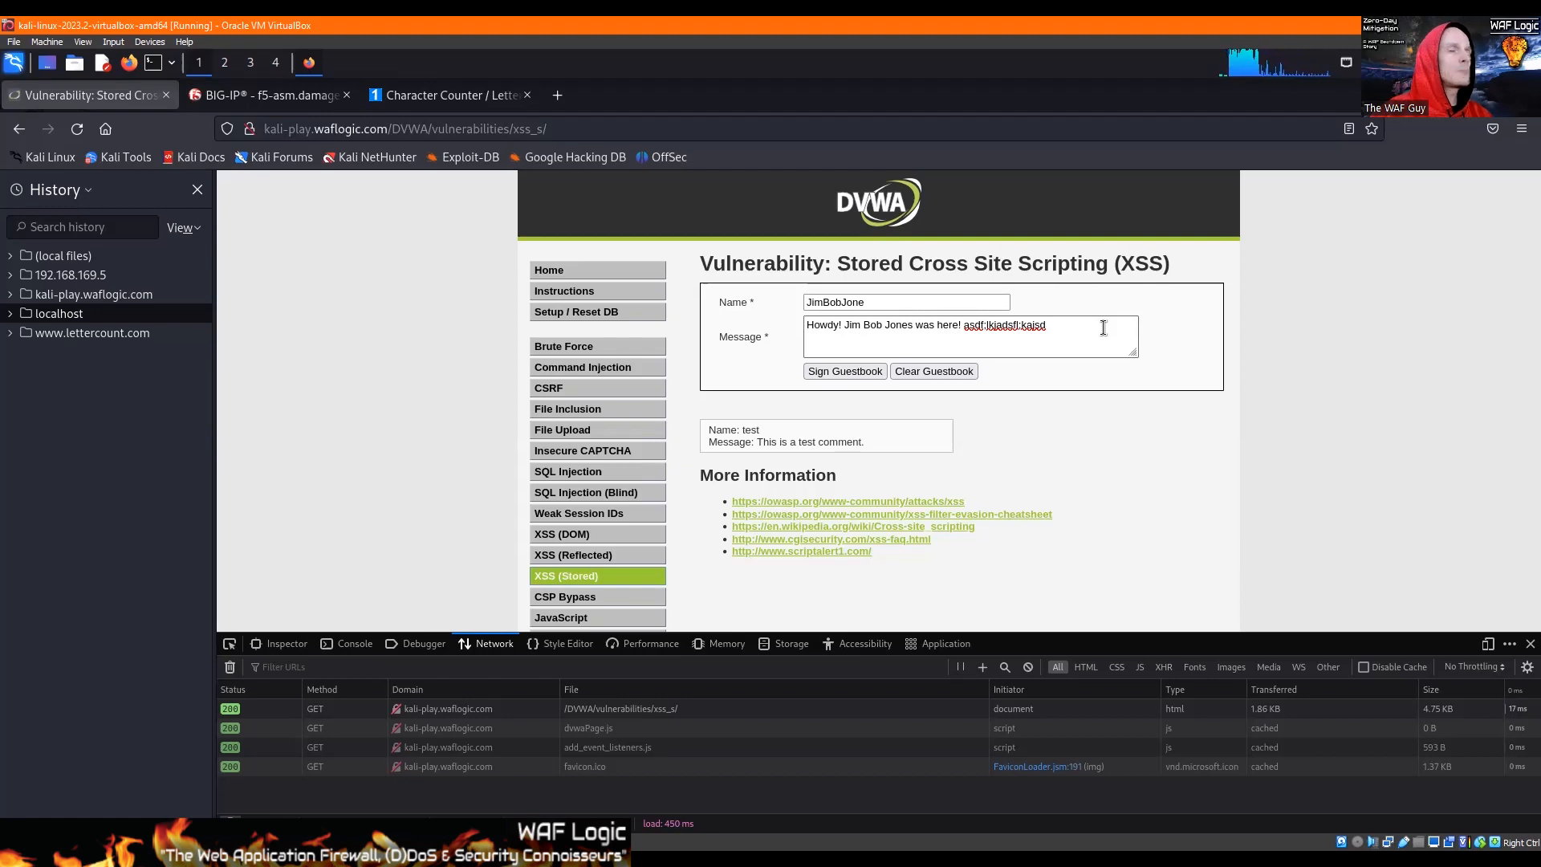
{"action": "left_click", "coordinate": [844, 373]}
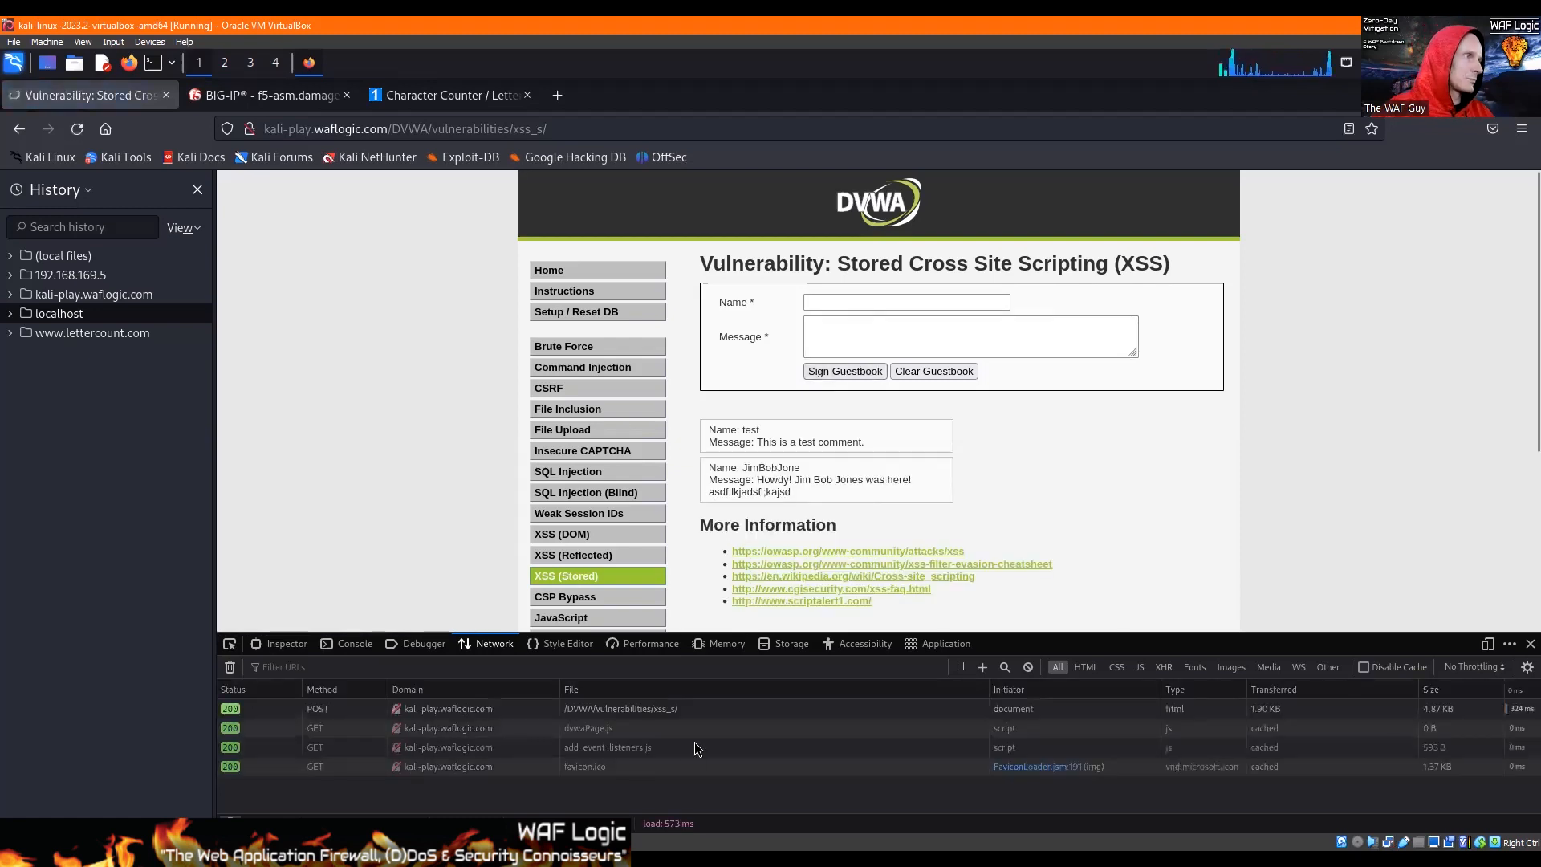
{"action": "left_click", "coordinate": [662, 706]}
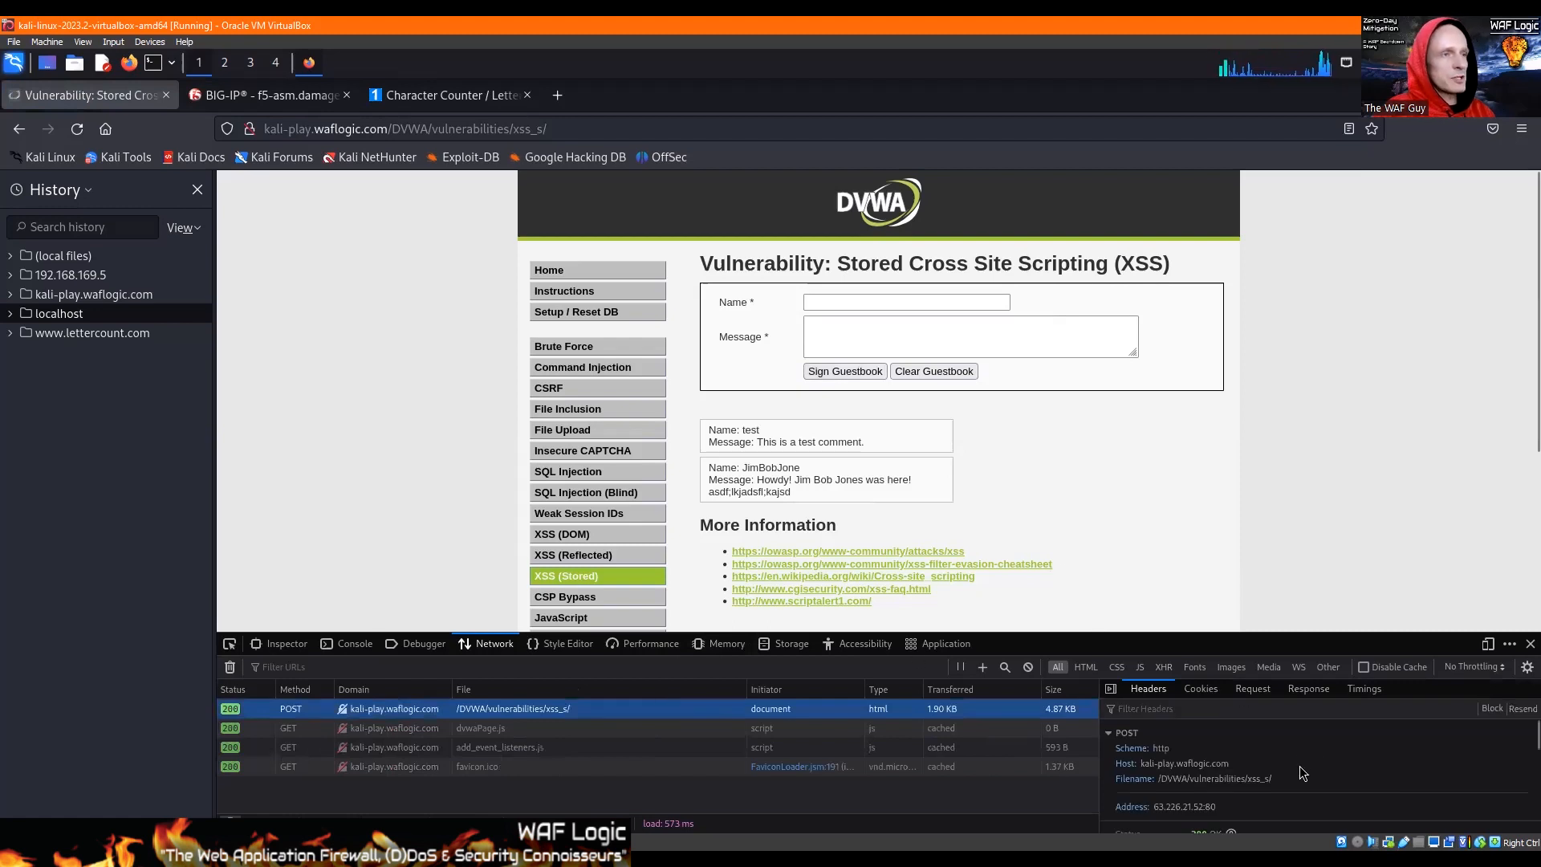
{"action": "scroll", "coordinate": [1240, 759], "scroll_direction": "down", "scroll_amount": 2}
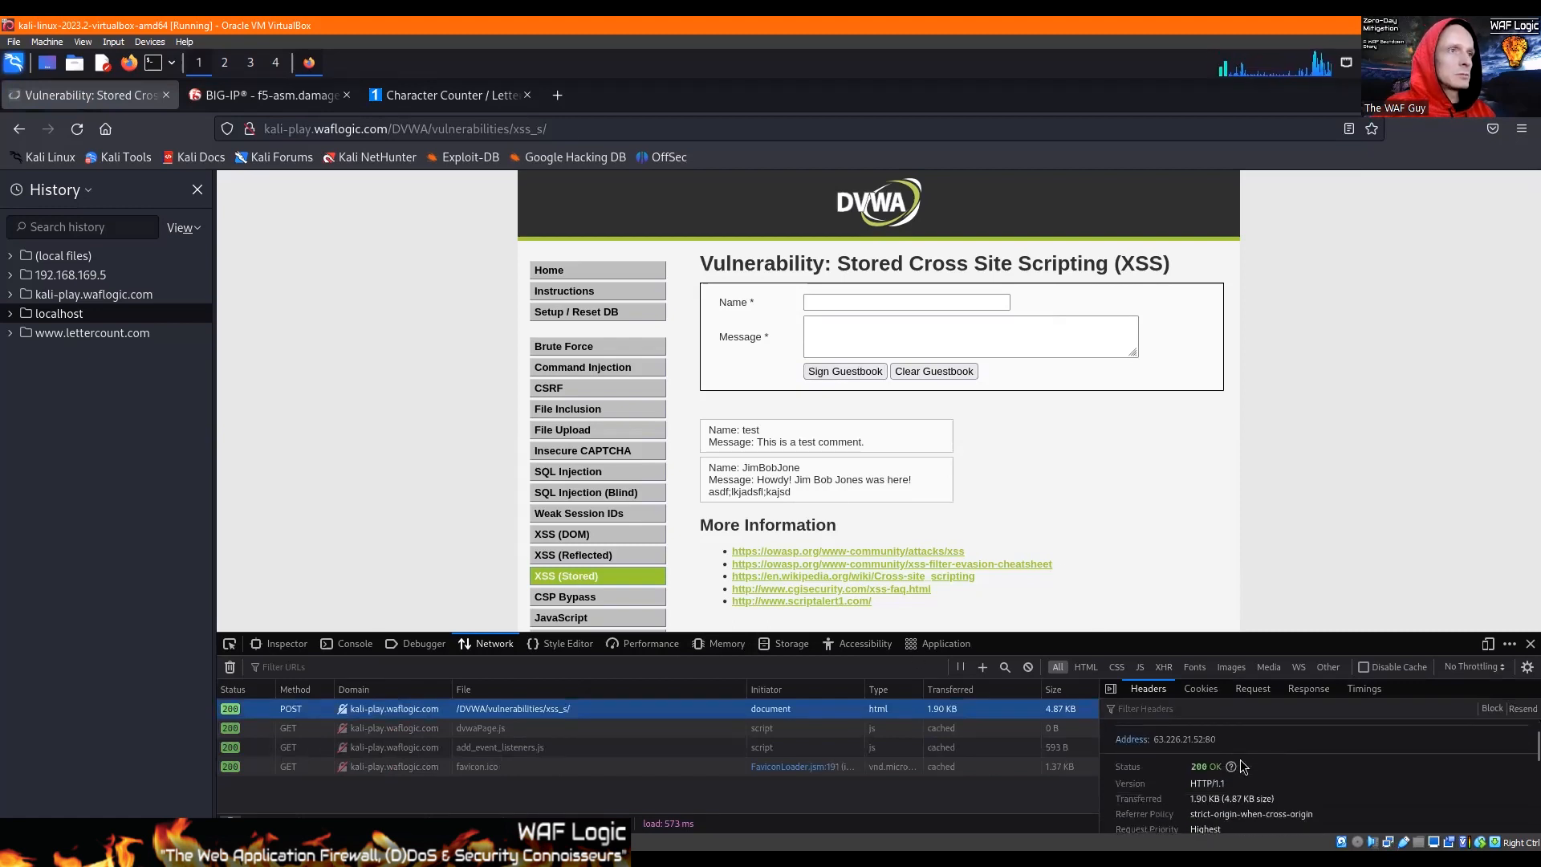
{"action": "scroll", "coordinate": [1242, 766], "scroll_direction": "down", "scroll_amount": 3}
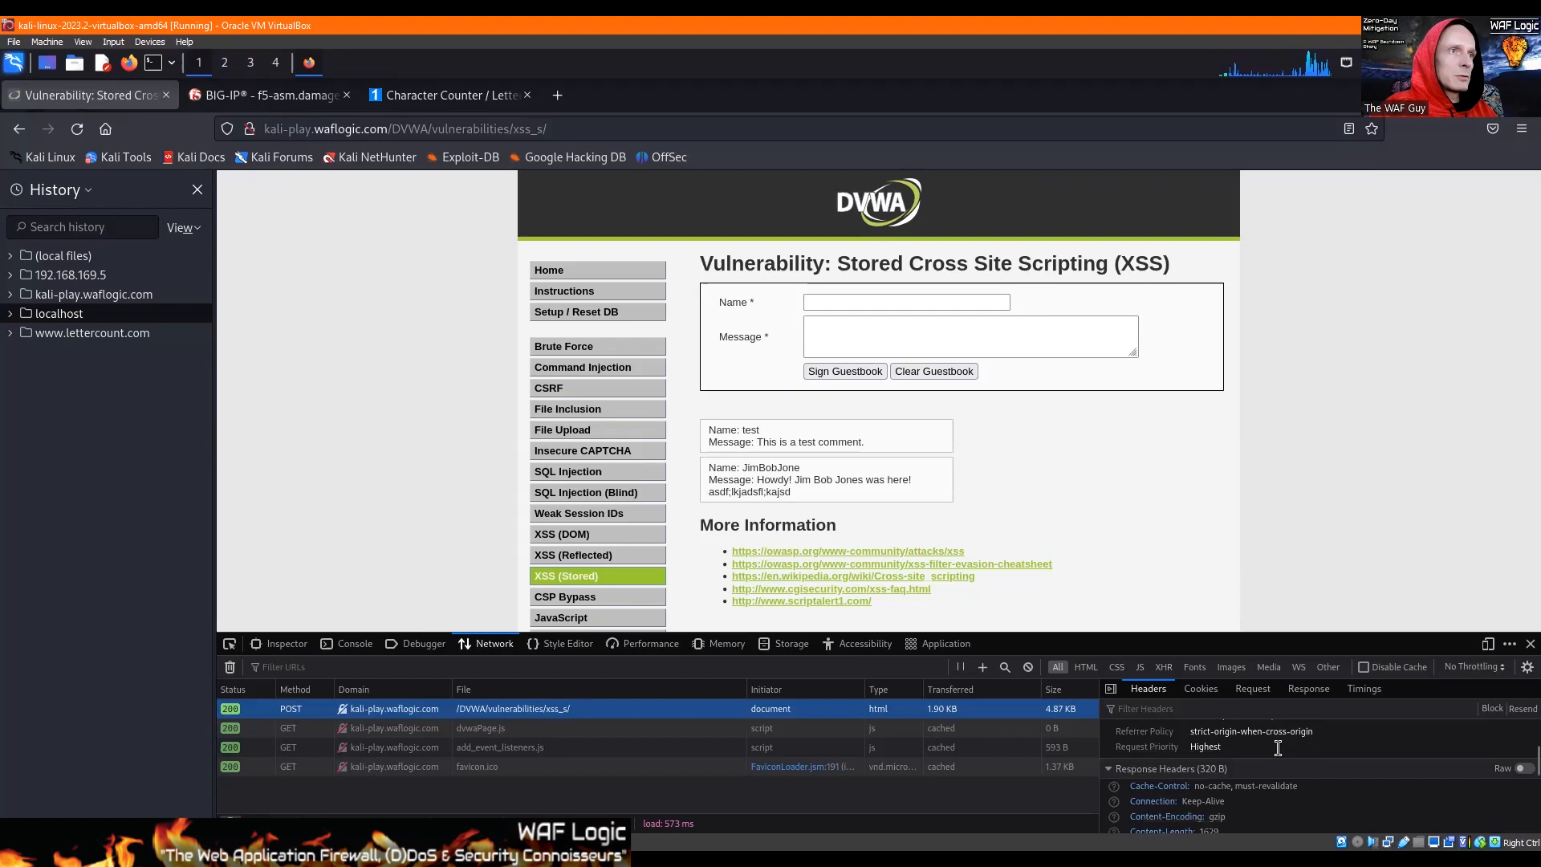
{"action": "scroll", "coordinate": [1274, 761], "scroll_direction": "down", "scroll_amount": 3}
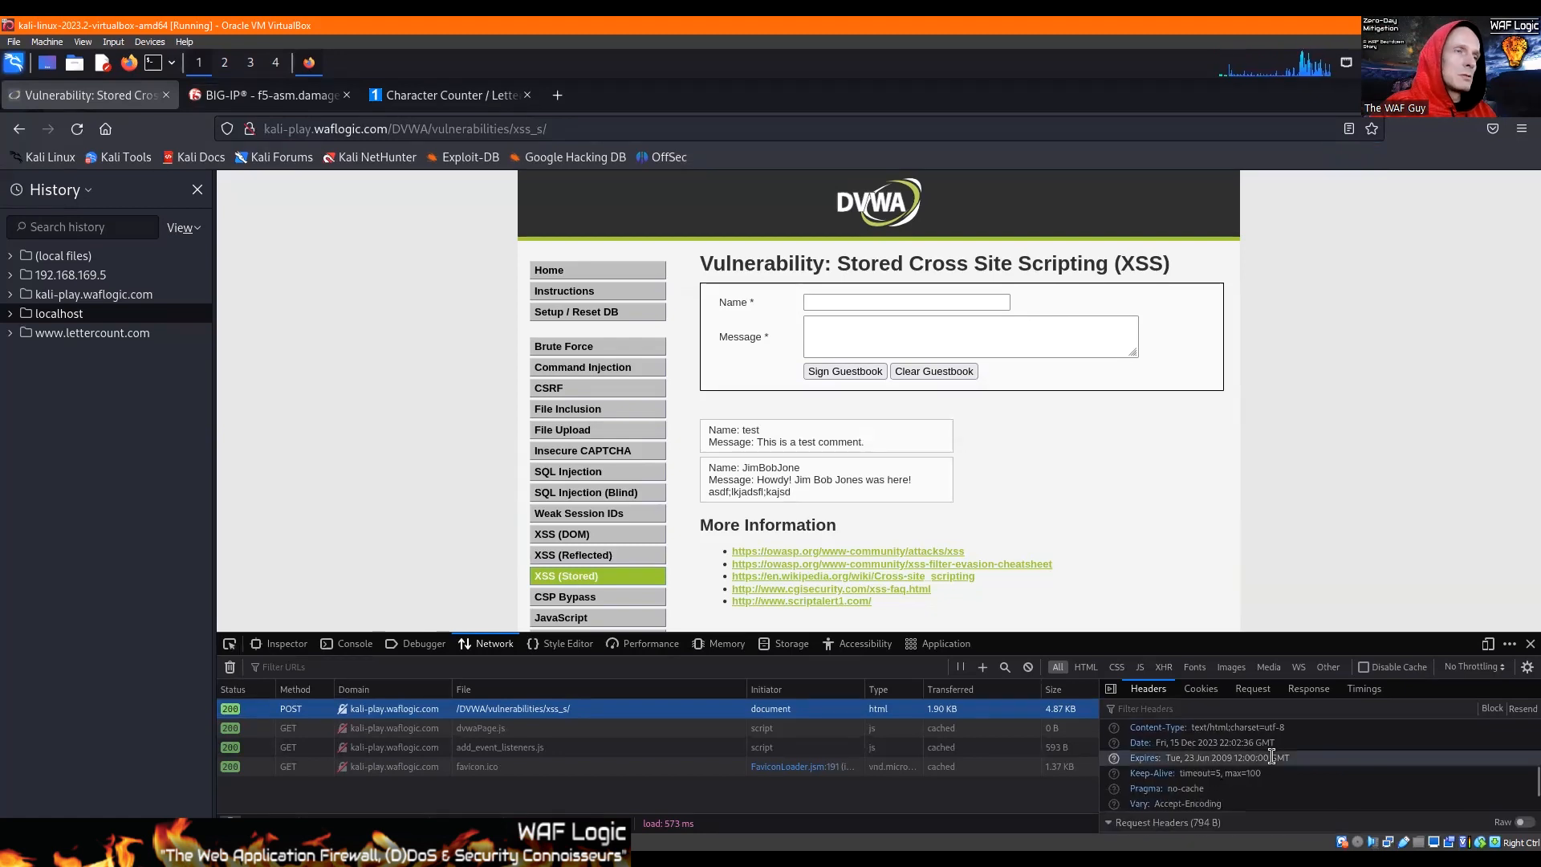
{"action": "scroll", "coordinate": [1271, 755], "scroll_direction": "down", "scroll_amount": 1}
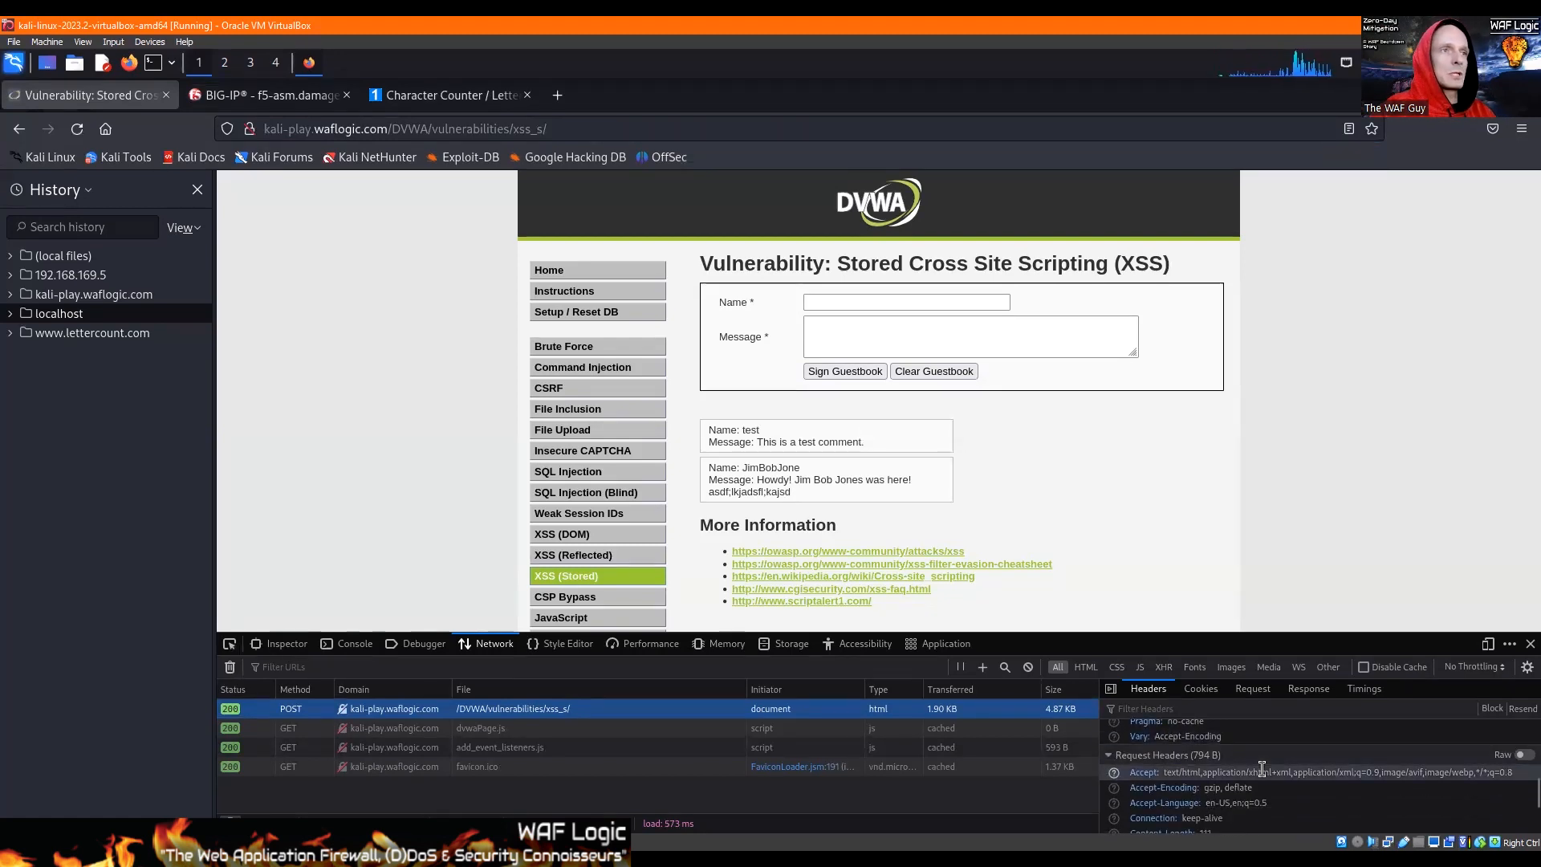
{"action": "scroll", "coordinate": [1278, 763], "scroll_direction": "down", "scroll_amount": 4}
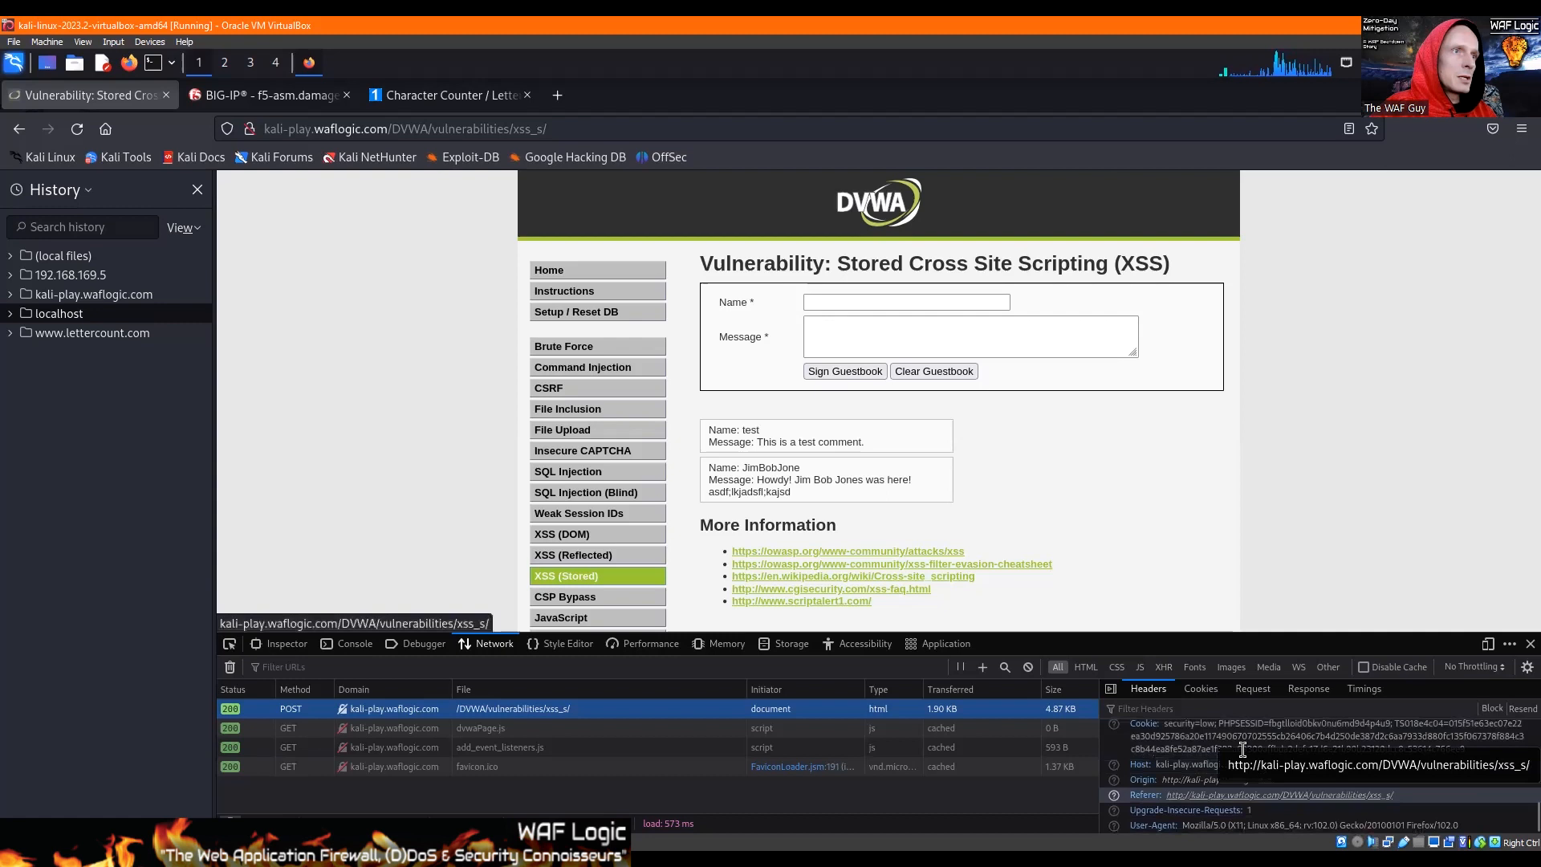
{"action": "left_click", "coordinate": [1241, 690]}
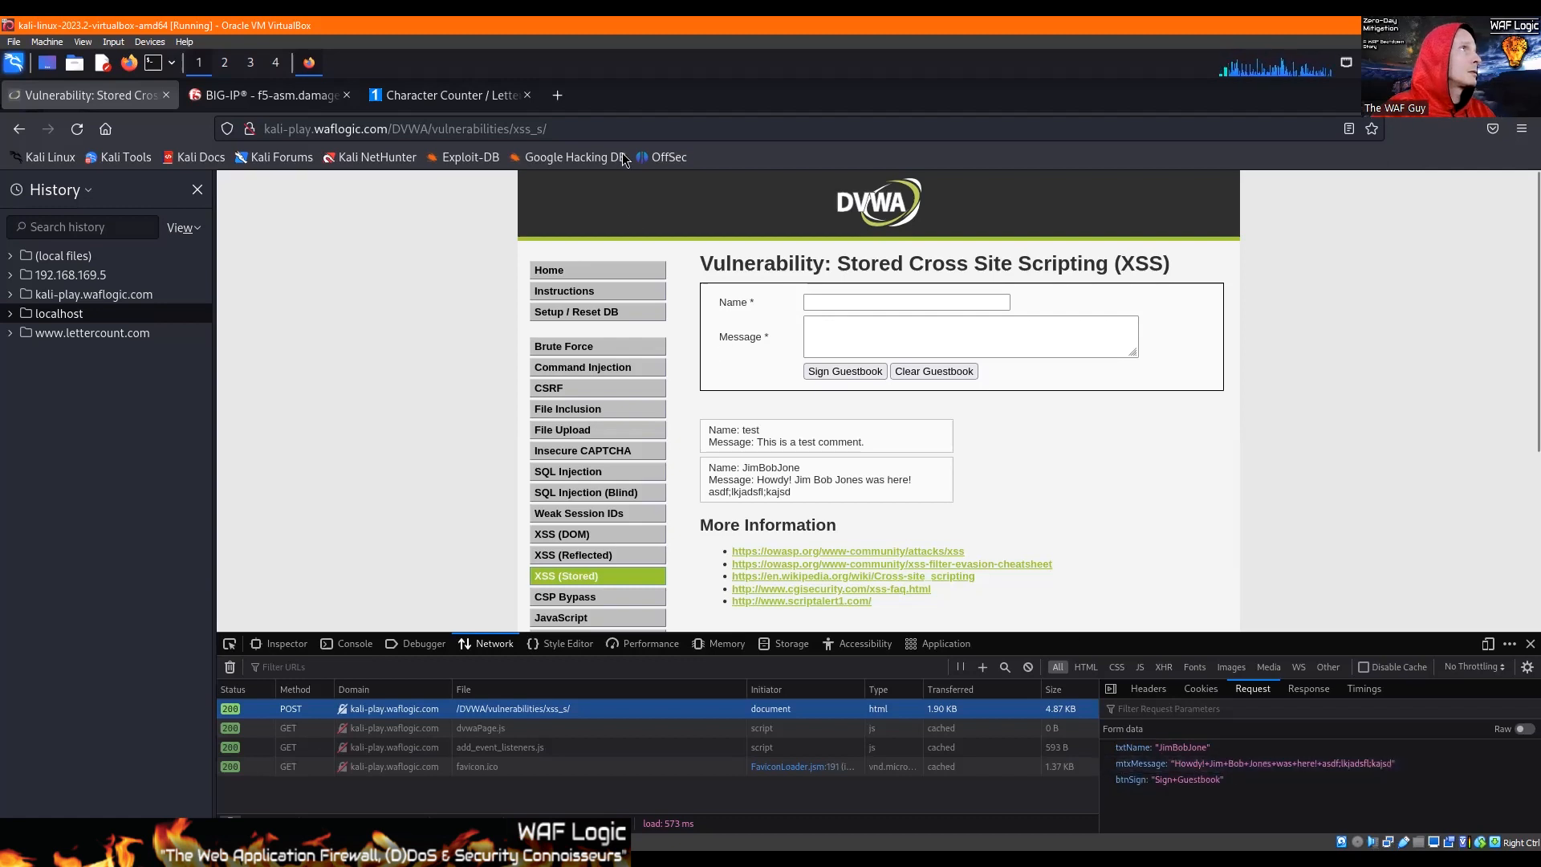
Step: Compare the page address with the POST request's form data, examining the parameters in both parsed and raw form through to btnSign
{"action": "left_click", "coordinate": [619, 123]}
{"action": "left_click", "coordinate": [668, 124]}
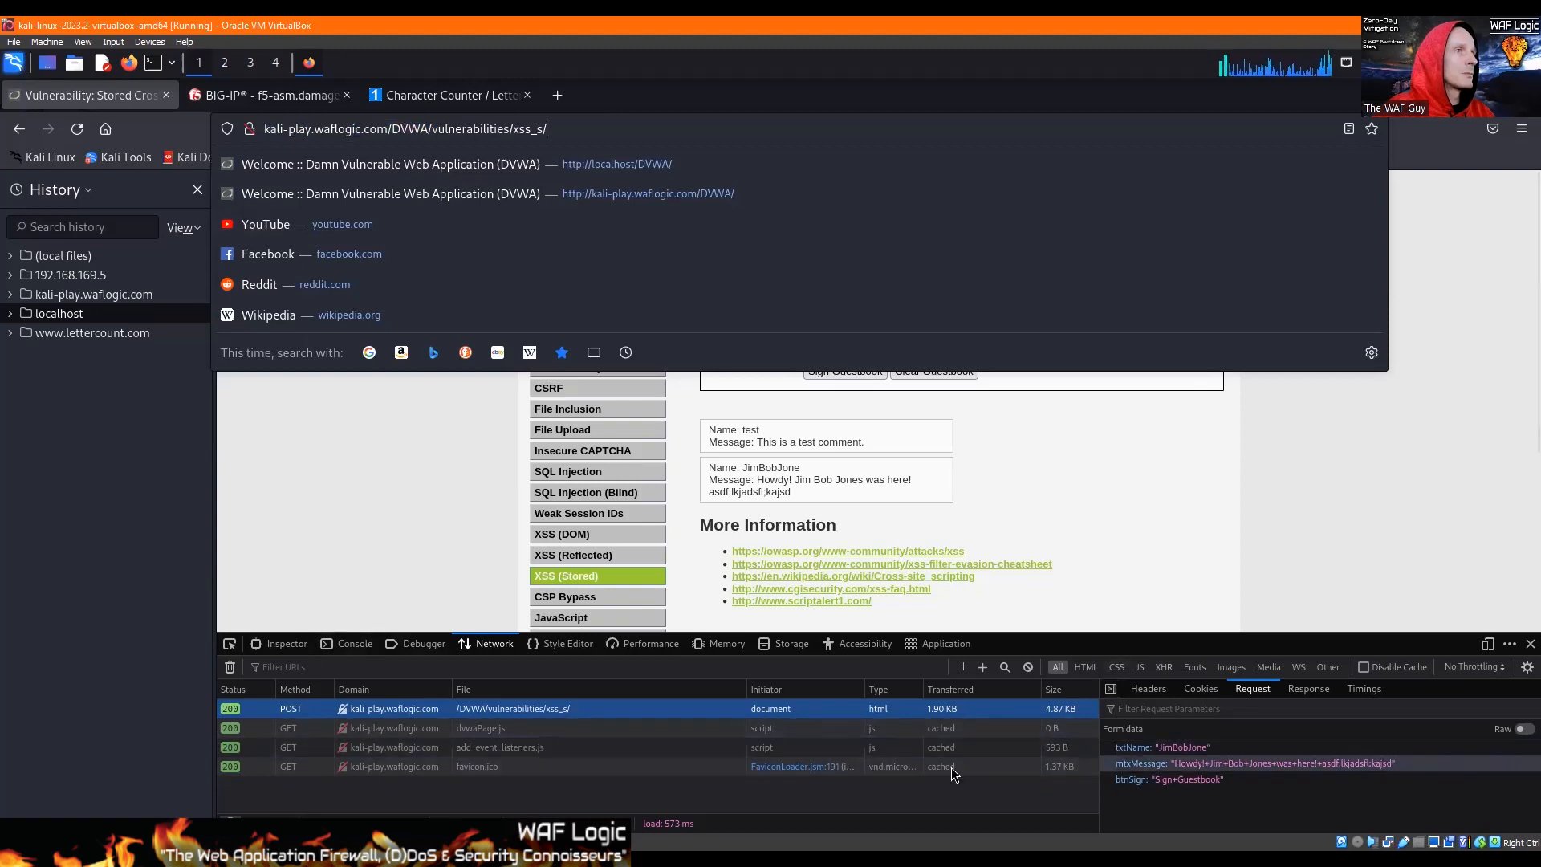
{"action": "left_click", "coordinate": [1247, 692]}
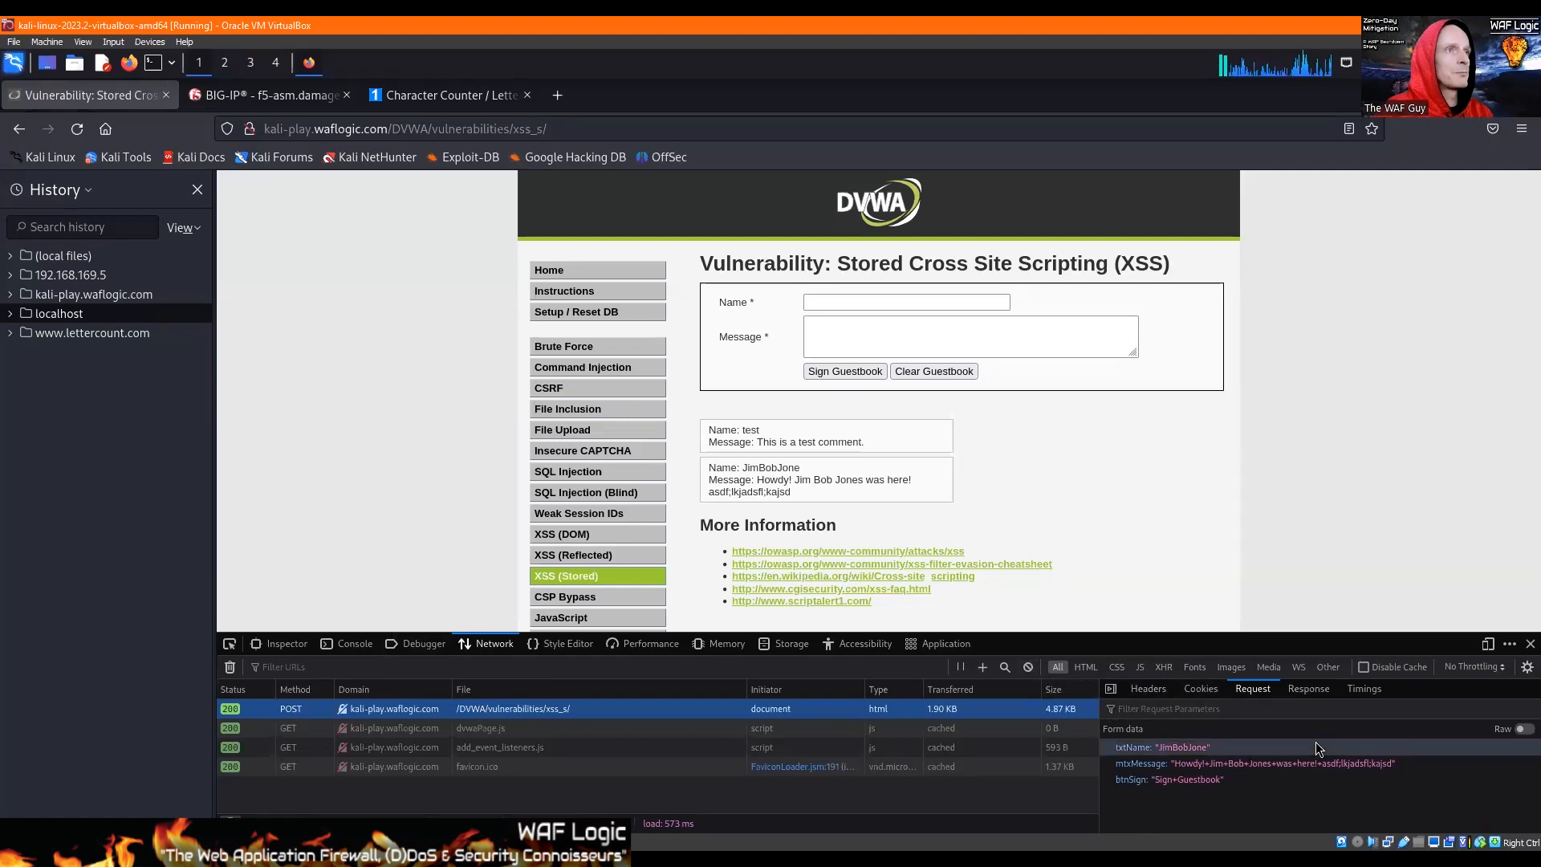
{"action": "left_click", "coordinate": [1500, 729]}
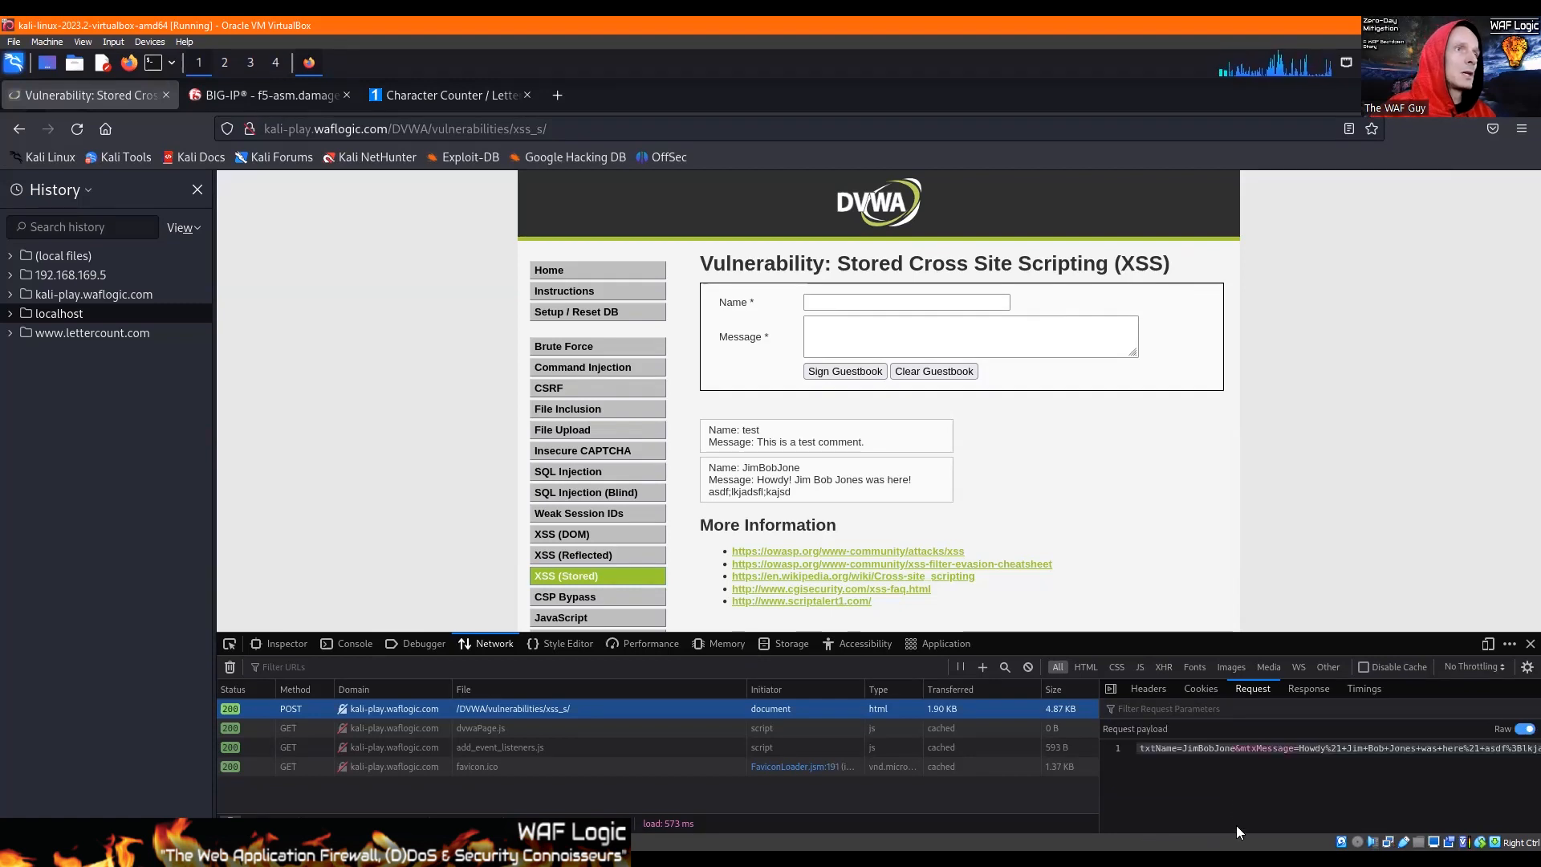
{"action": "left_click_drag", "start_coordinate": [1192, 748], "coordinate": [1170, 746]}
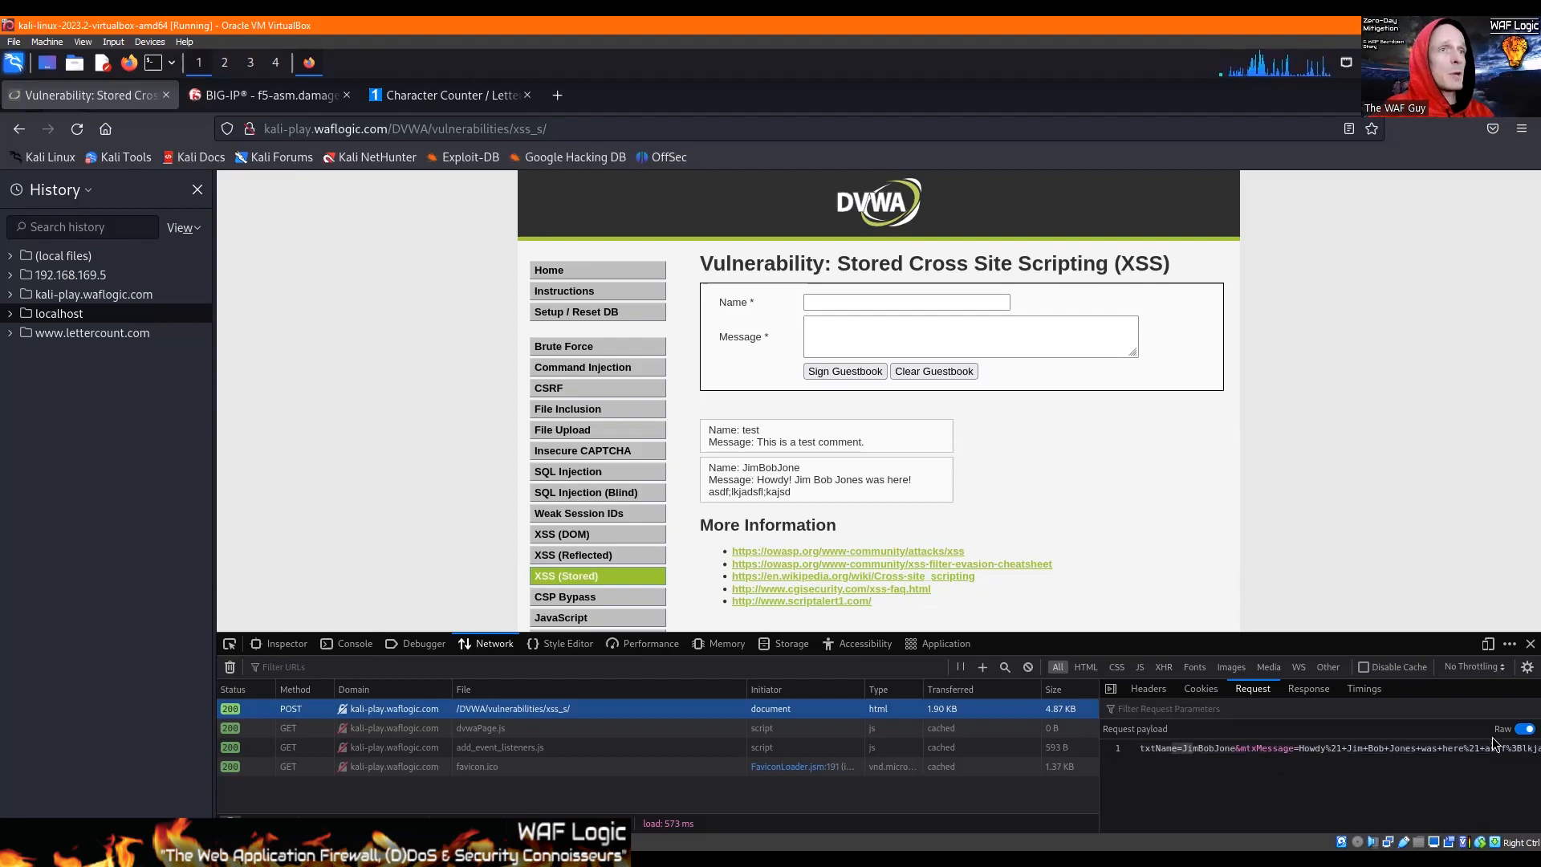
{"action": "left_click", "coordinate": [1525, 729]}
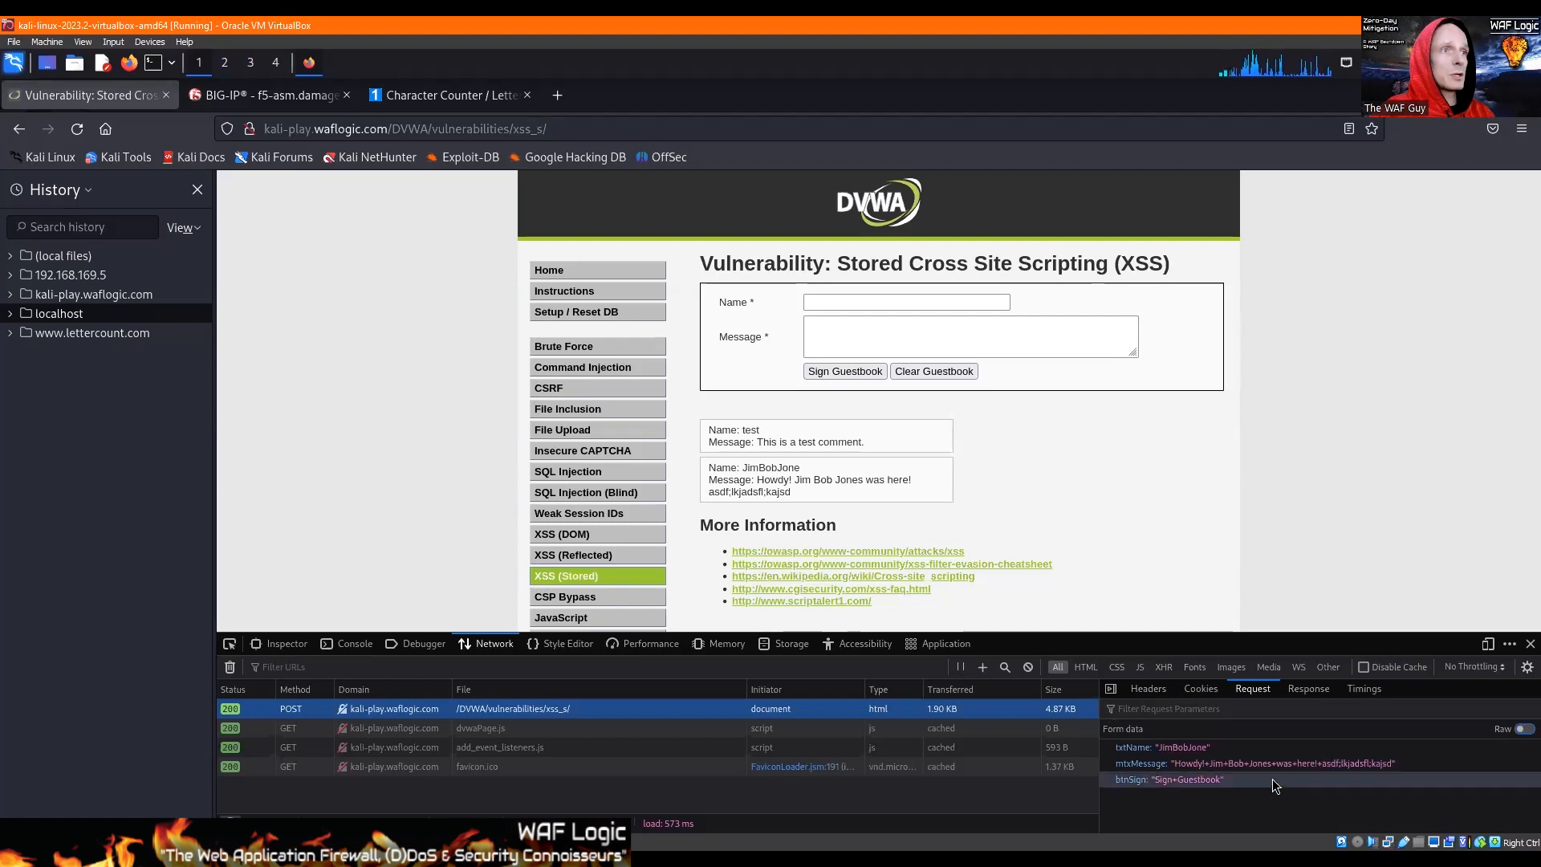
{"action": "left_click", "coordinate": [1497, 730]}
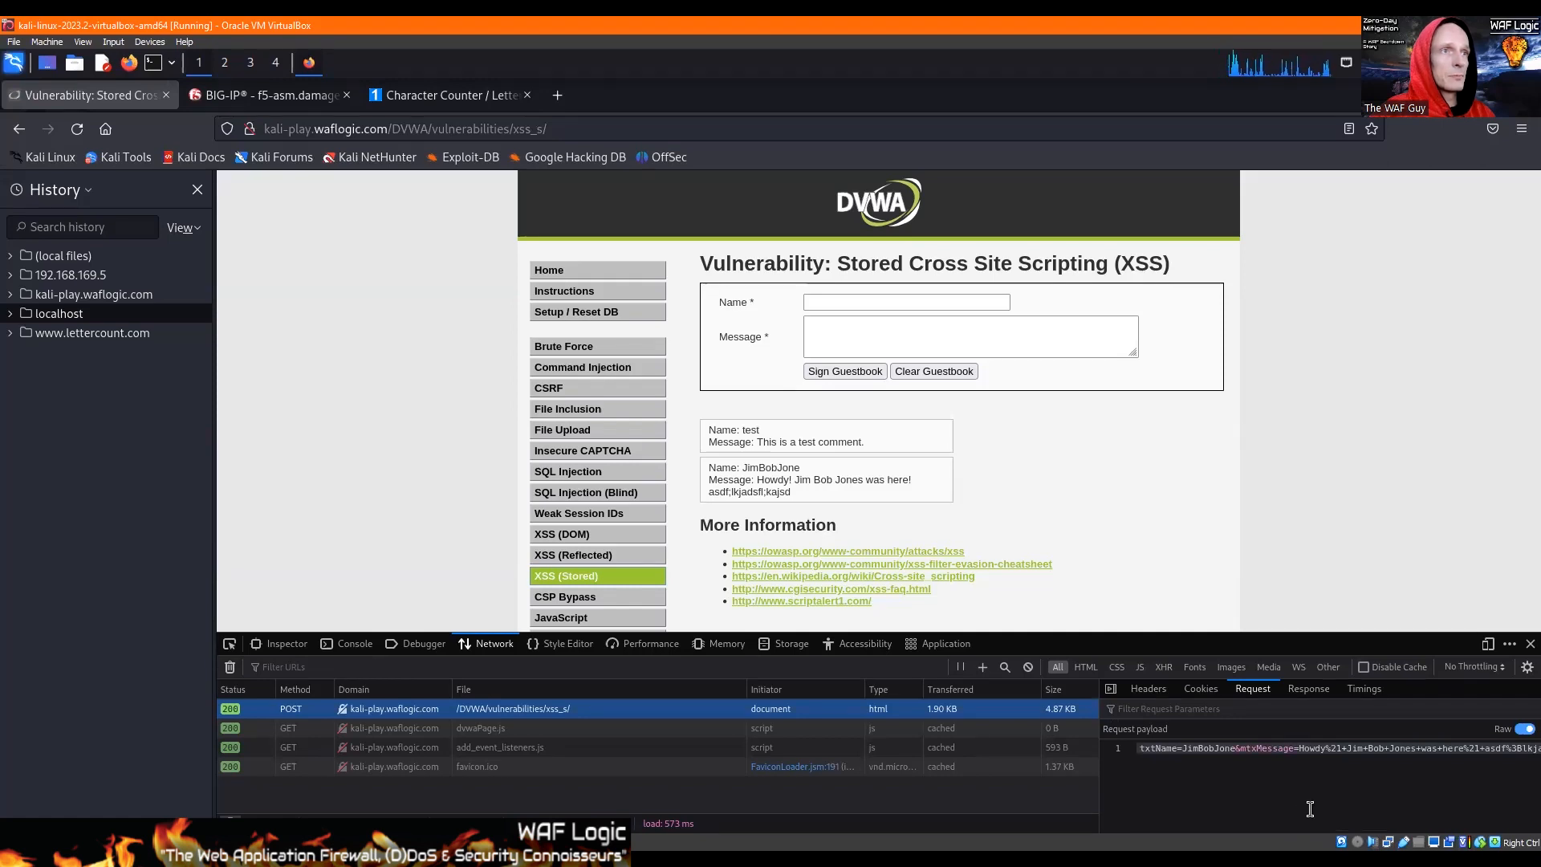
{"action": "left_click", "coordinate": [1325, 803]}
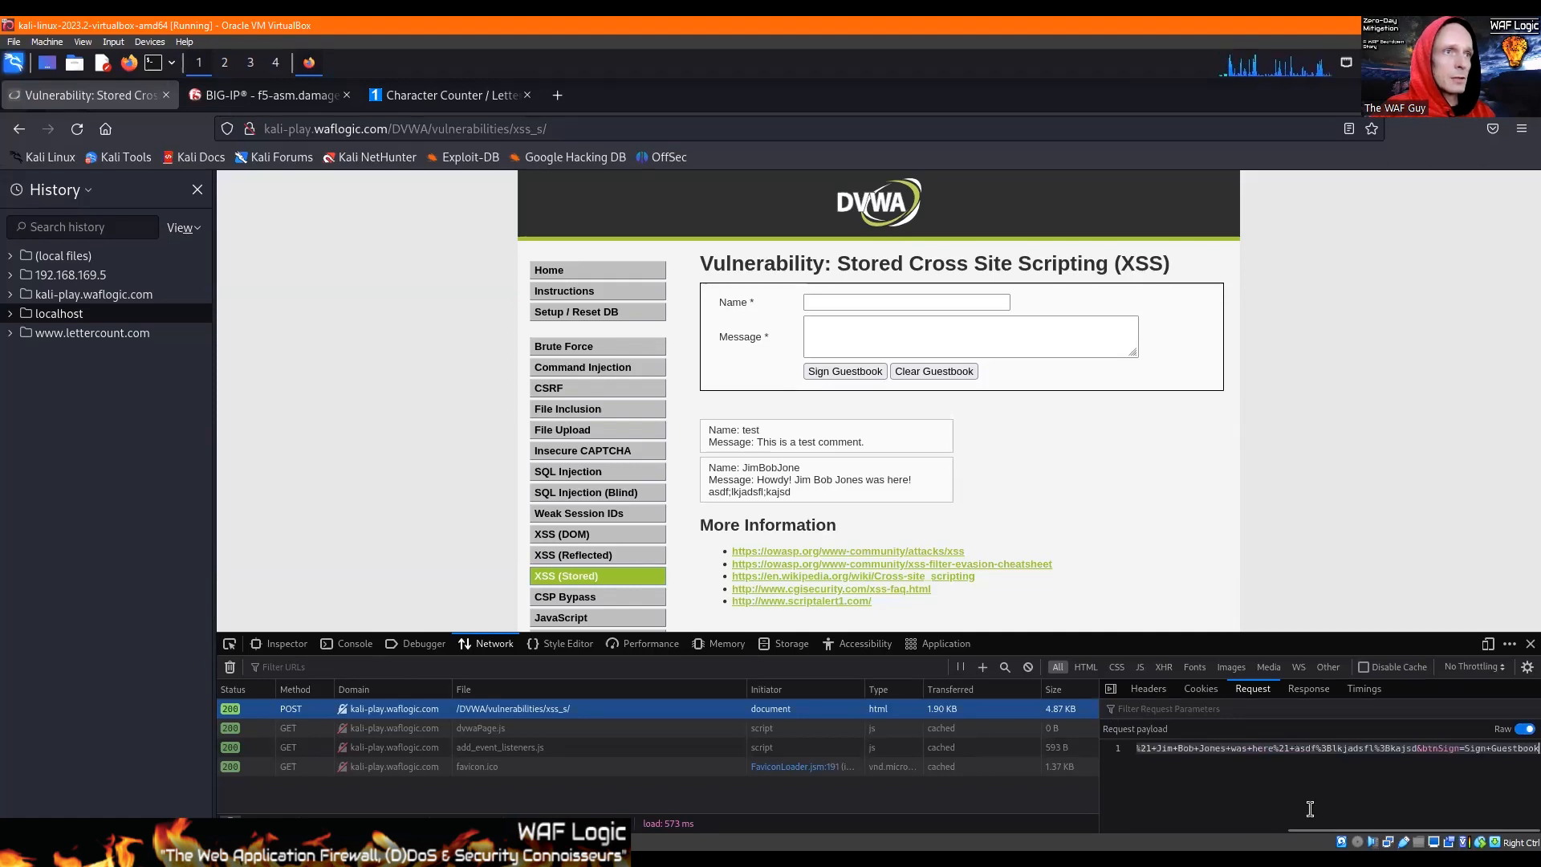
Step: Examine the cookies sent with the guestbook signing POST request
{"action": "mouse_move", "coordinate": [1333, 802]}
{"action": "left_mouse_down"}
{"action": "mouse_move", "coordinate": [1110, 802]}
{"action": "mouse_move", "coordinate": [1357, 802]}
{"action": "left_mouse_up"}
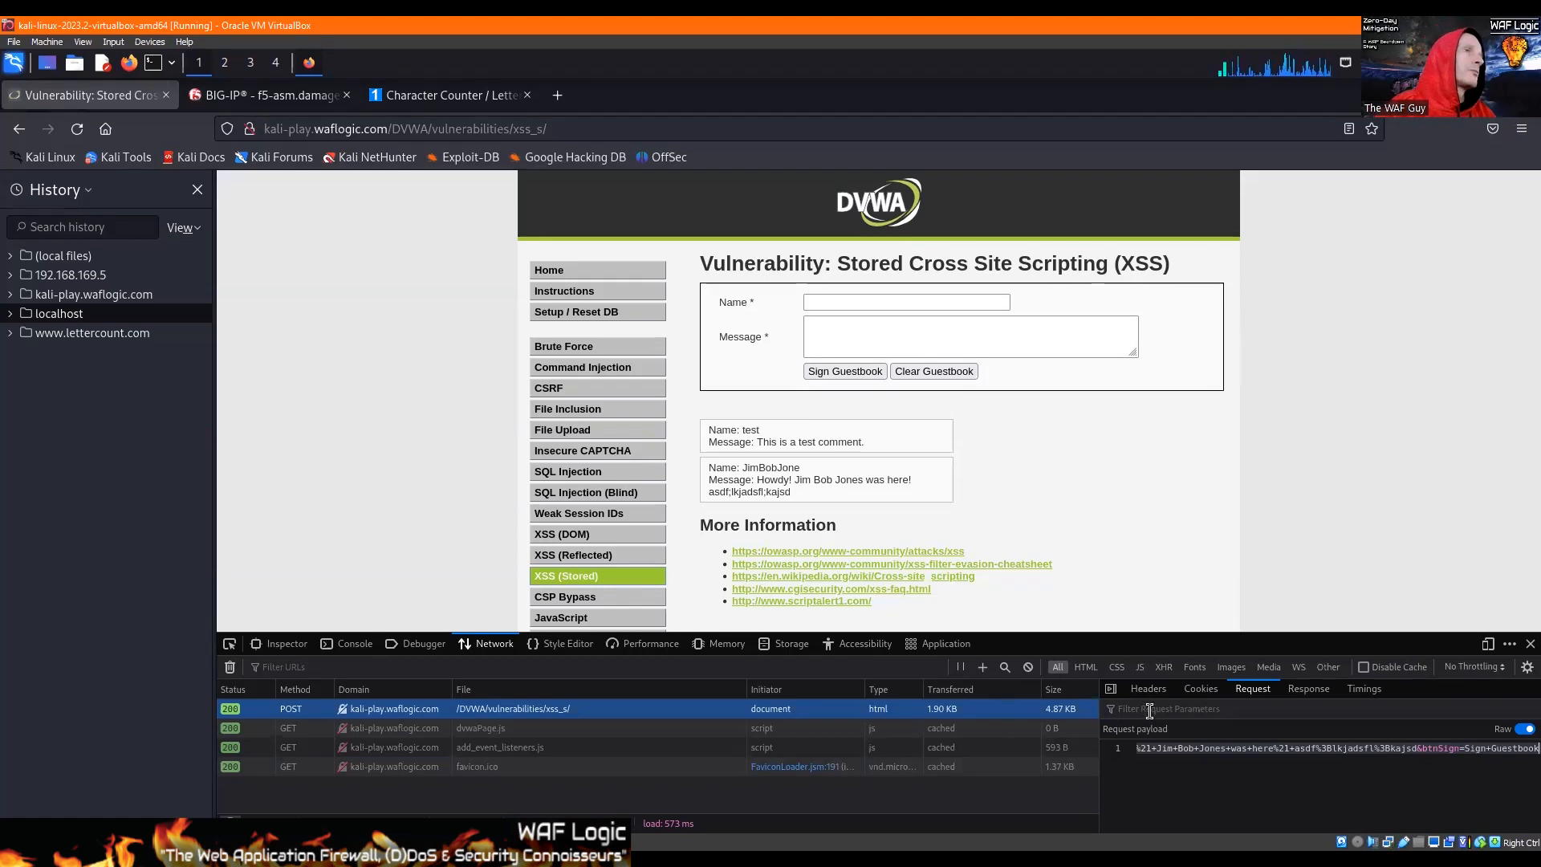
{"action": "left_click", "coordinate": [1198, 687]}
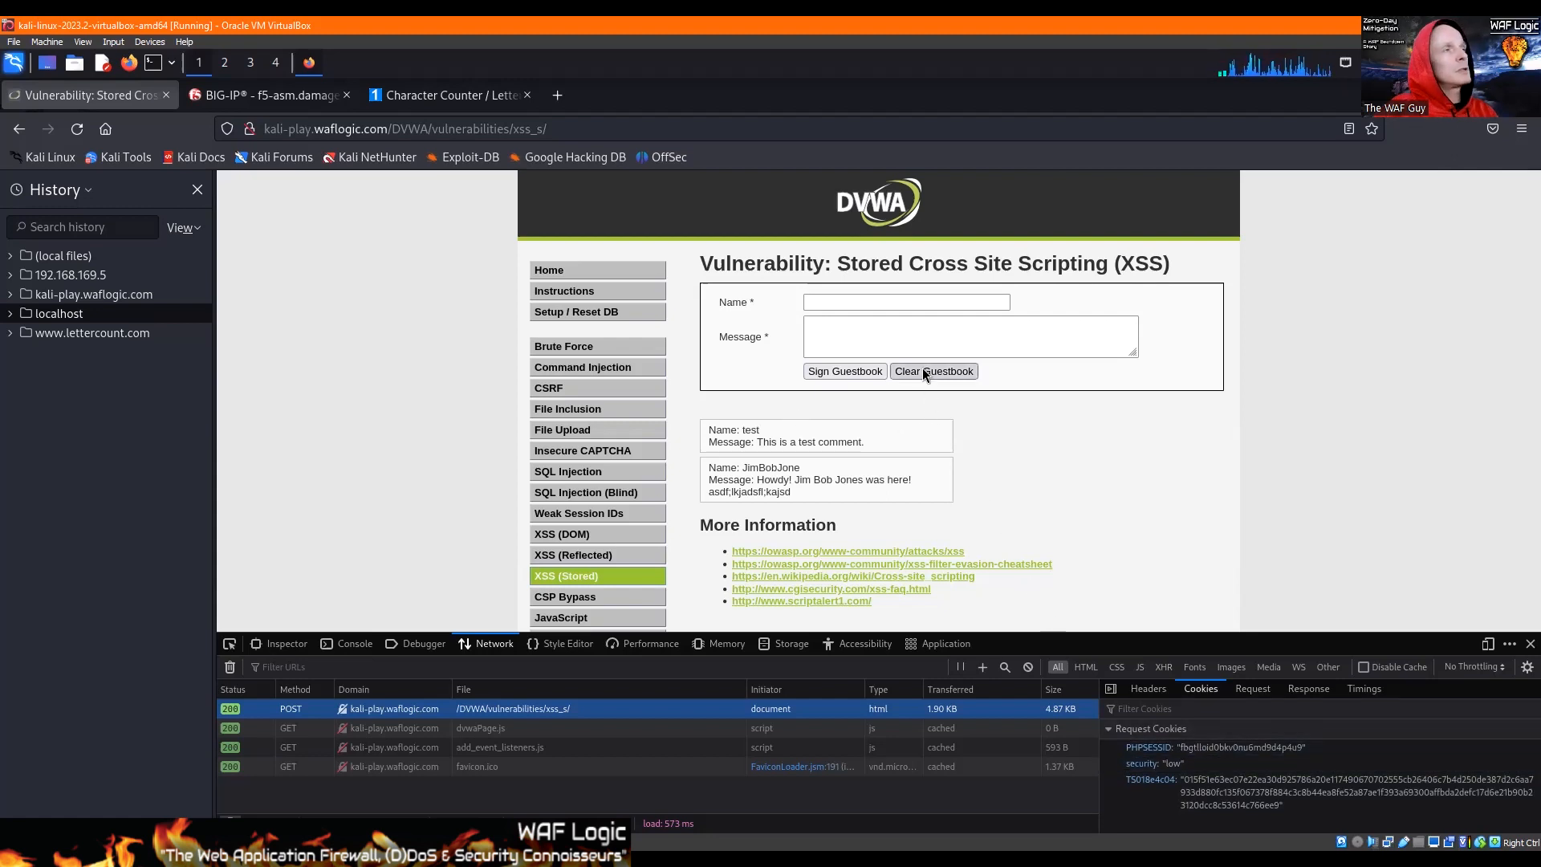
Step: Fill the guestbook form with the previously used sample name and the message "asdf;kljasd;fkljasdf"
{"action": "left_click", "coordinate": [855, 301]}
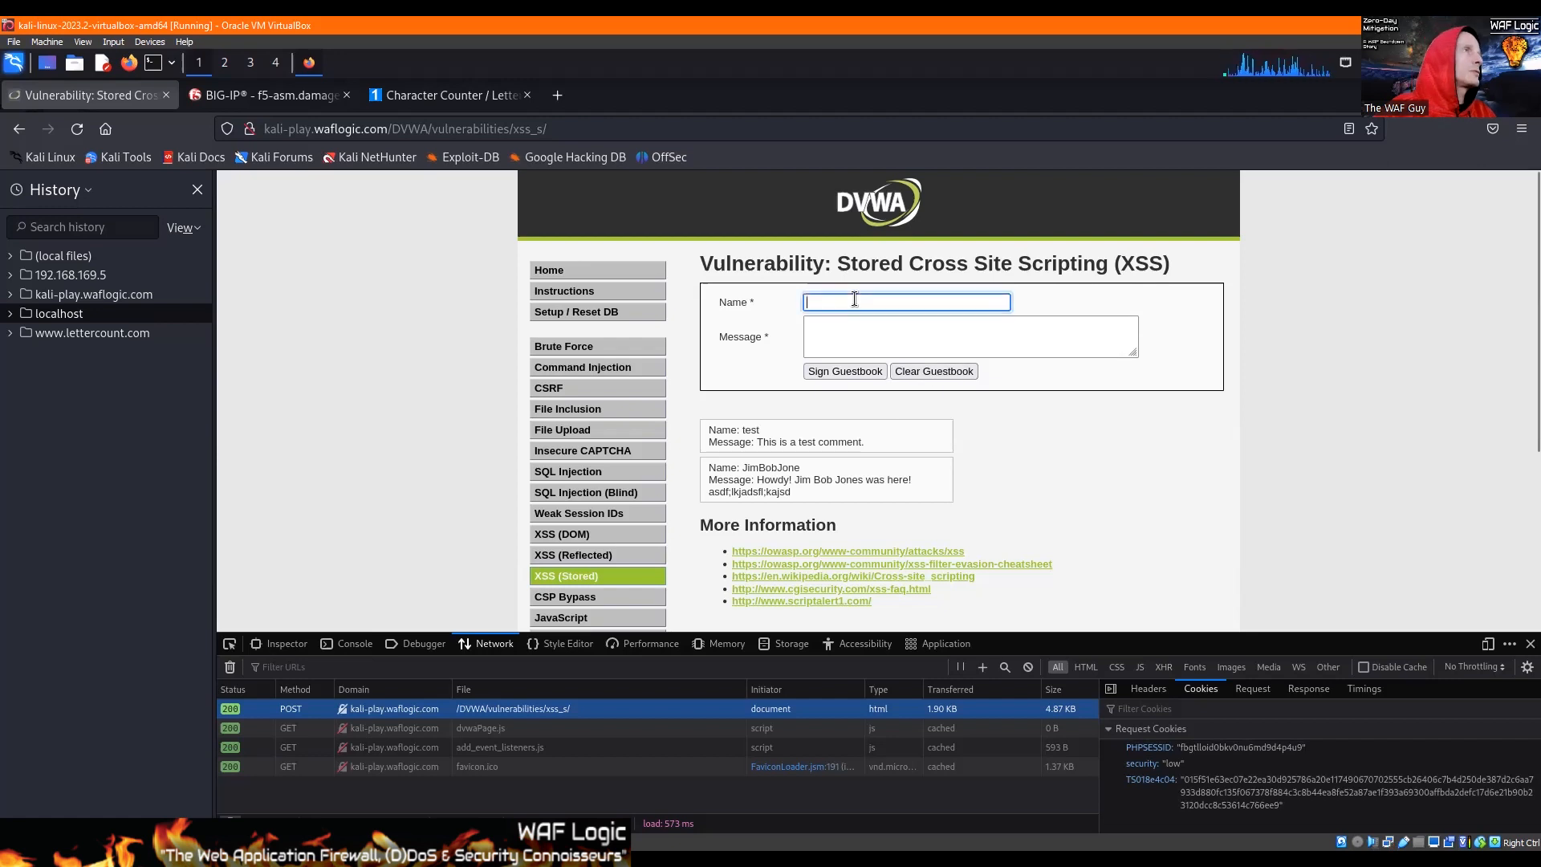
{"action": "type", "text": "jim"}
{"action": "key", "text": "Down"}
{"action": "key", "text": "Down"}
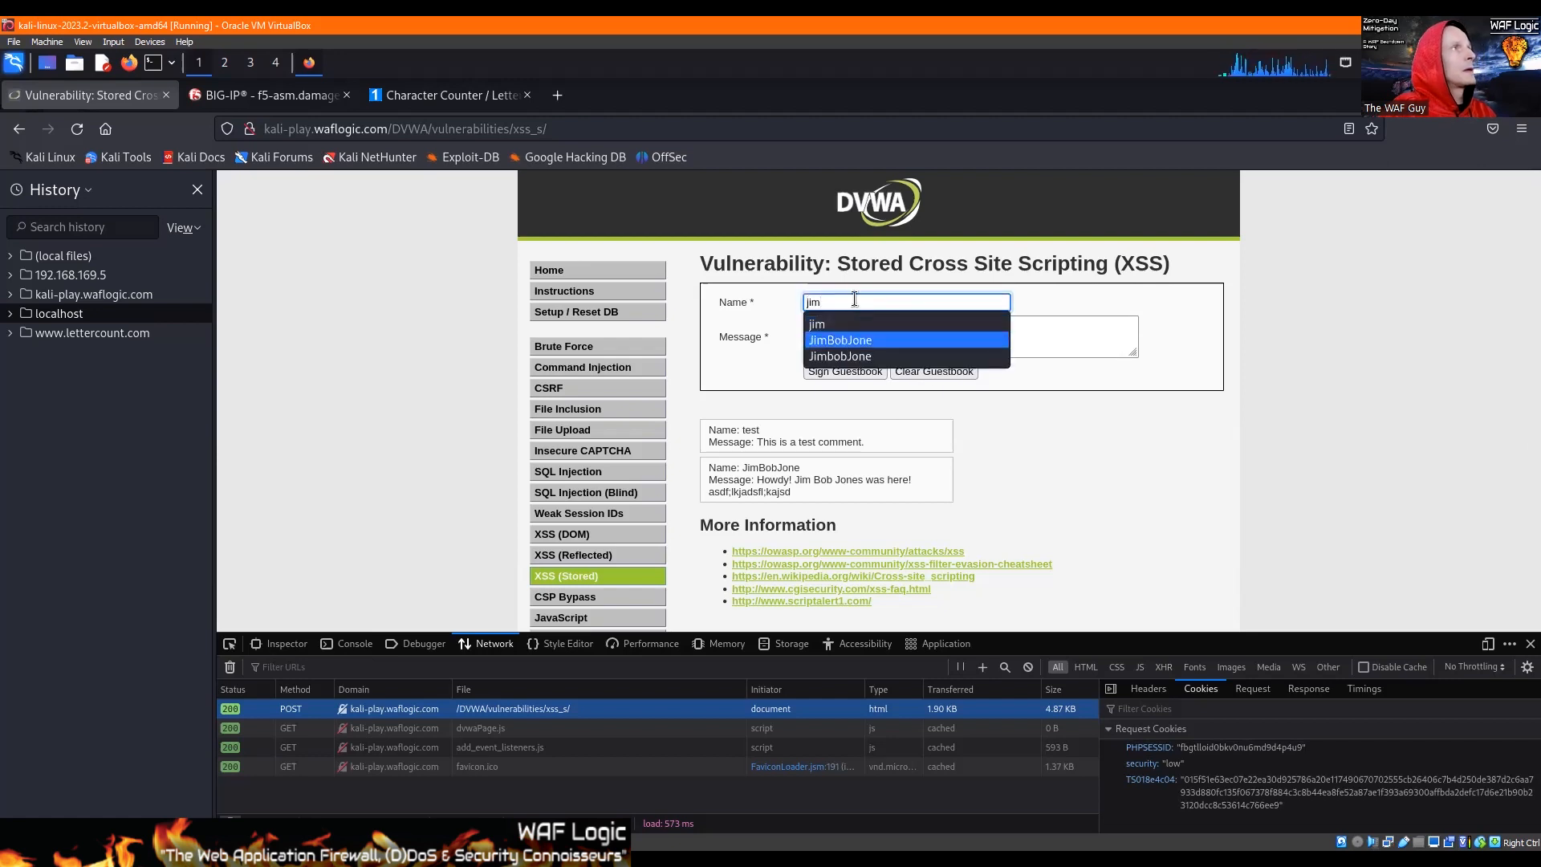
{"action": "key", "text": "Return"}
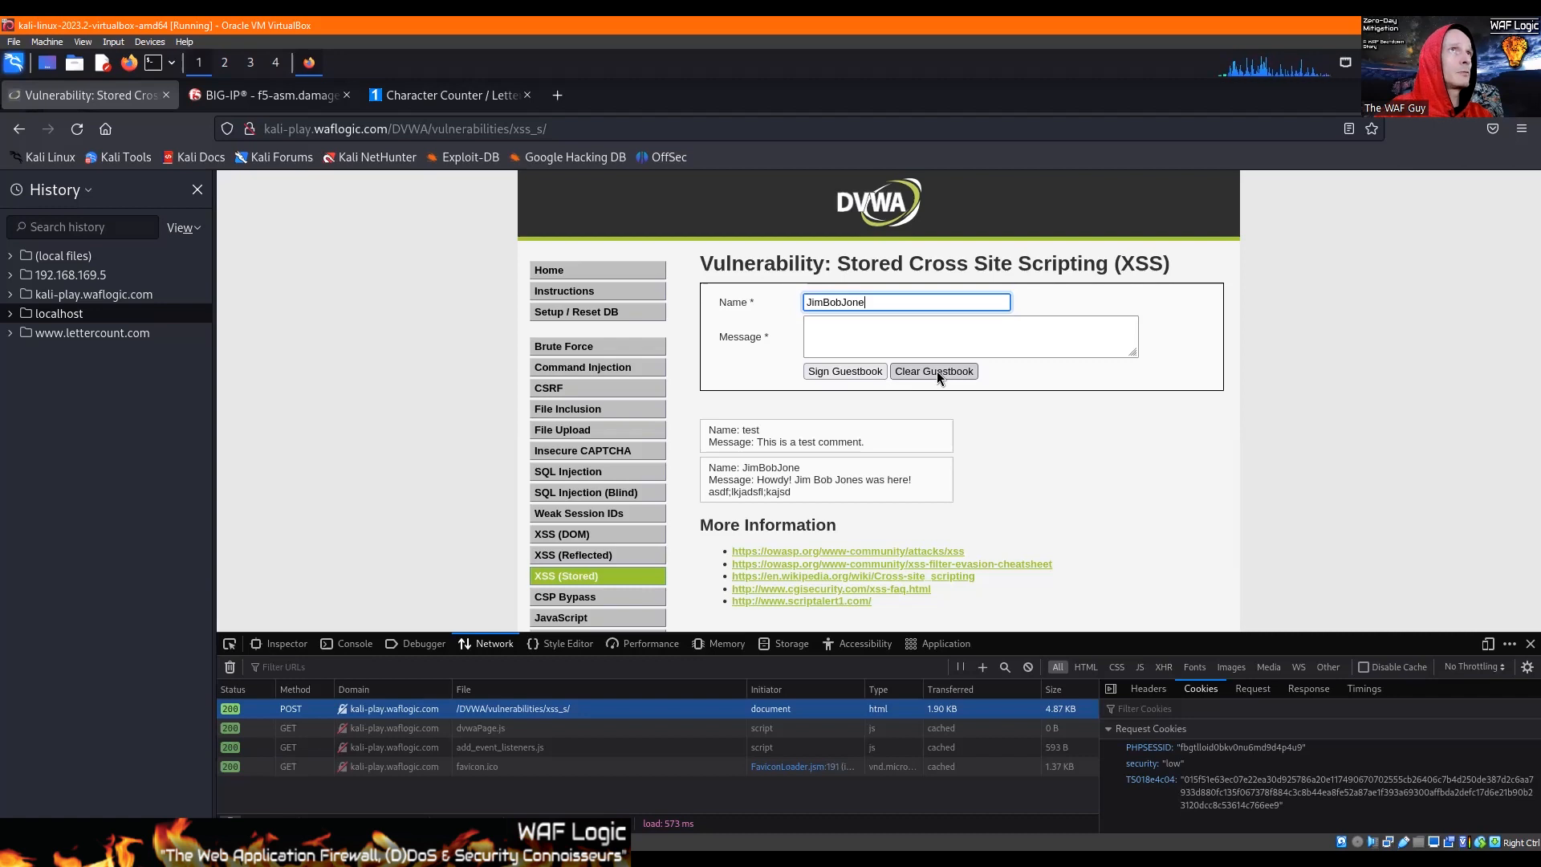
{"action": "left_click", "coordinate": [849, 347]}
{"action": "type", "text": "asdf;kljasd;fkljasdf"}
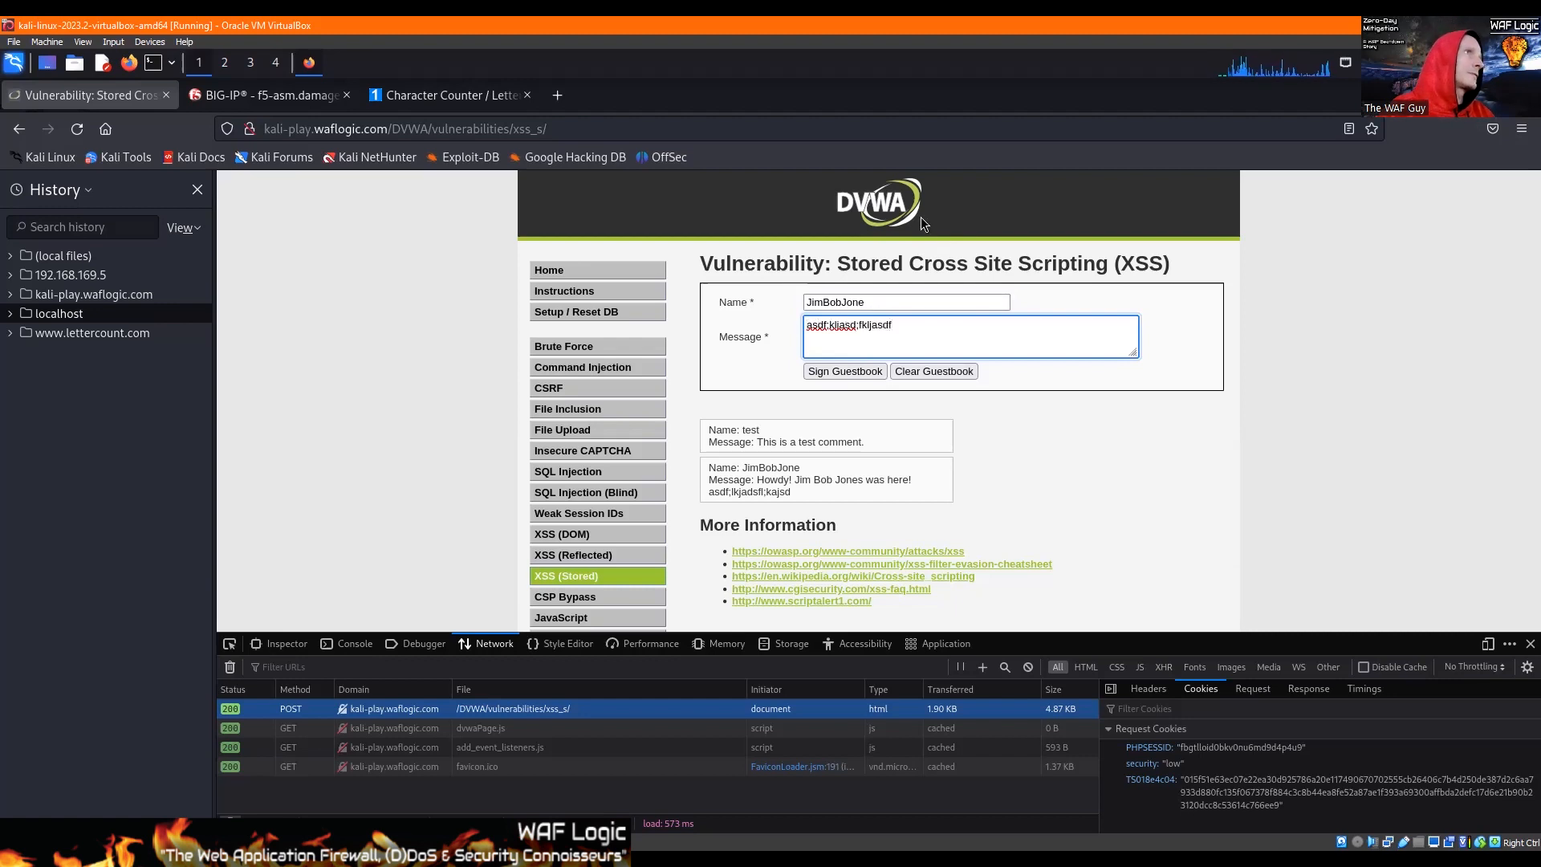
Step: Clear the DVWA guestbook, confirming the deletion, and inspect the form data of the resulting POST request
{"action": "left_click", "coordinate": [943, 371]}
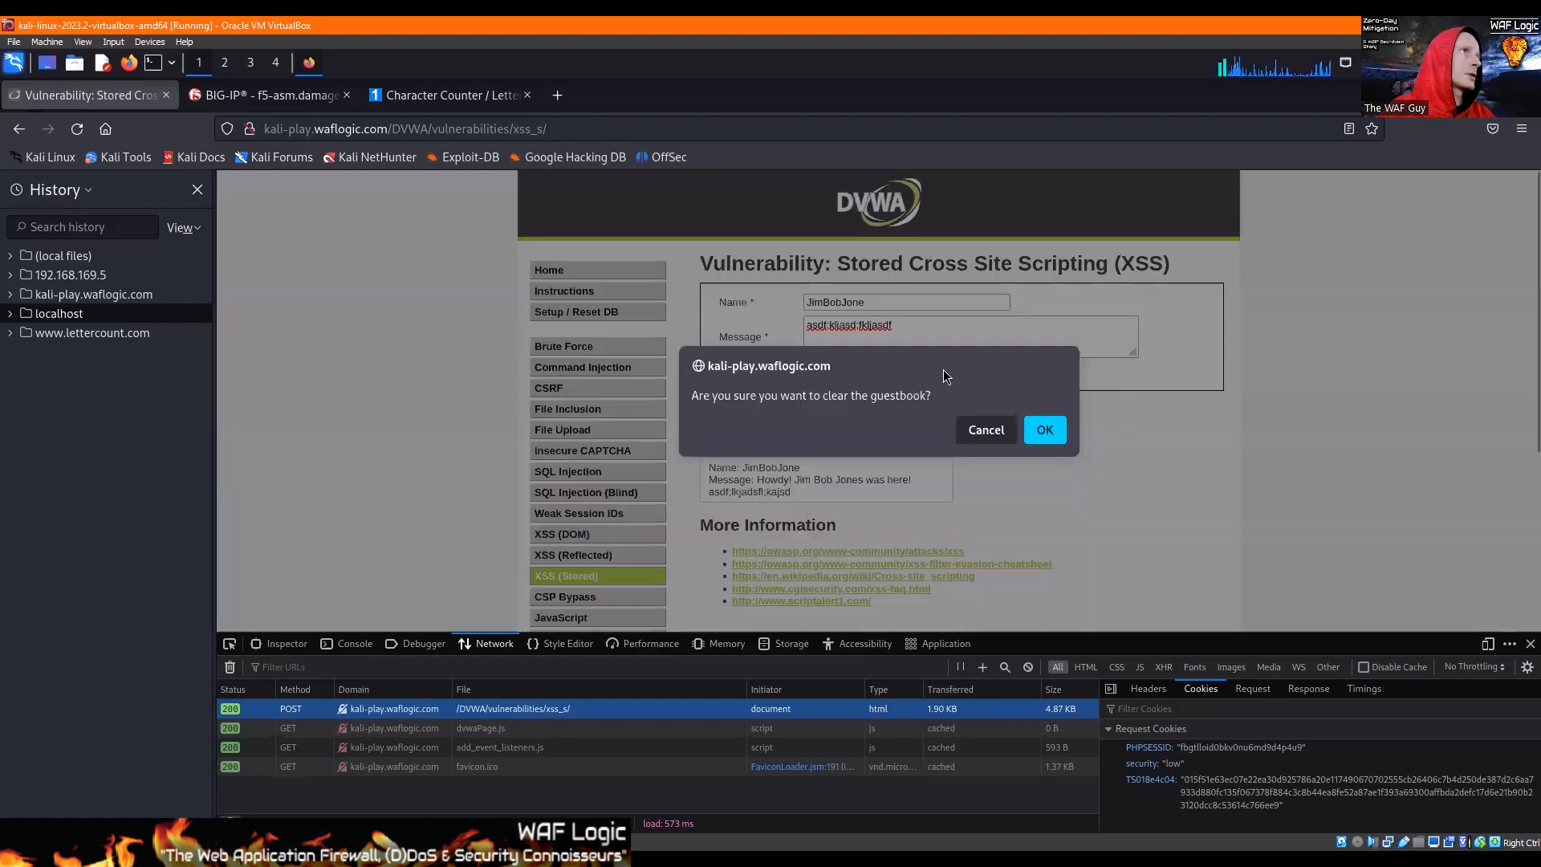
{"action": "left_click", "coordinate": [1053, 433]}
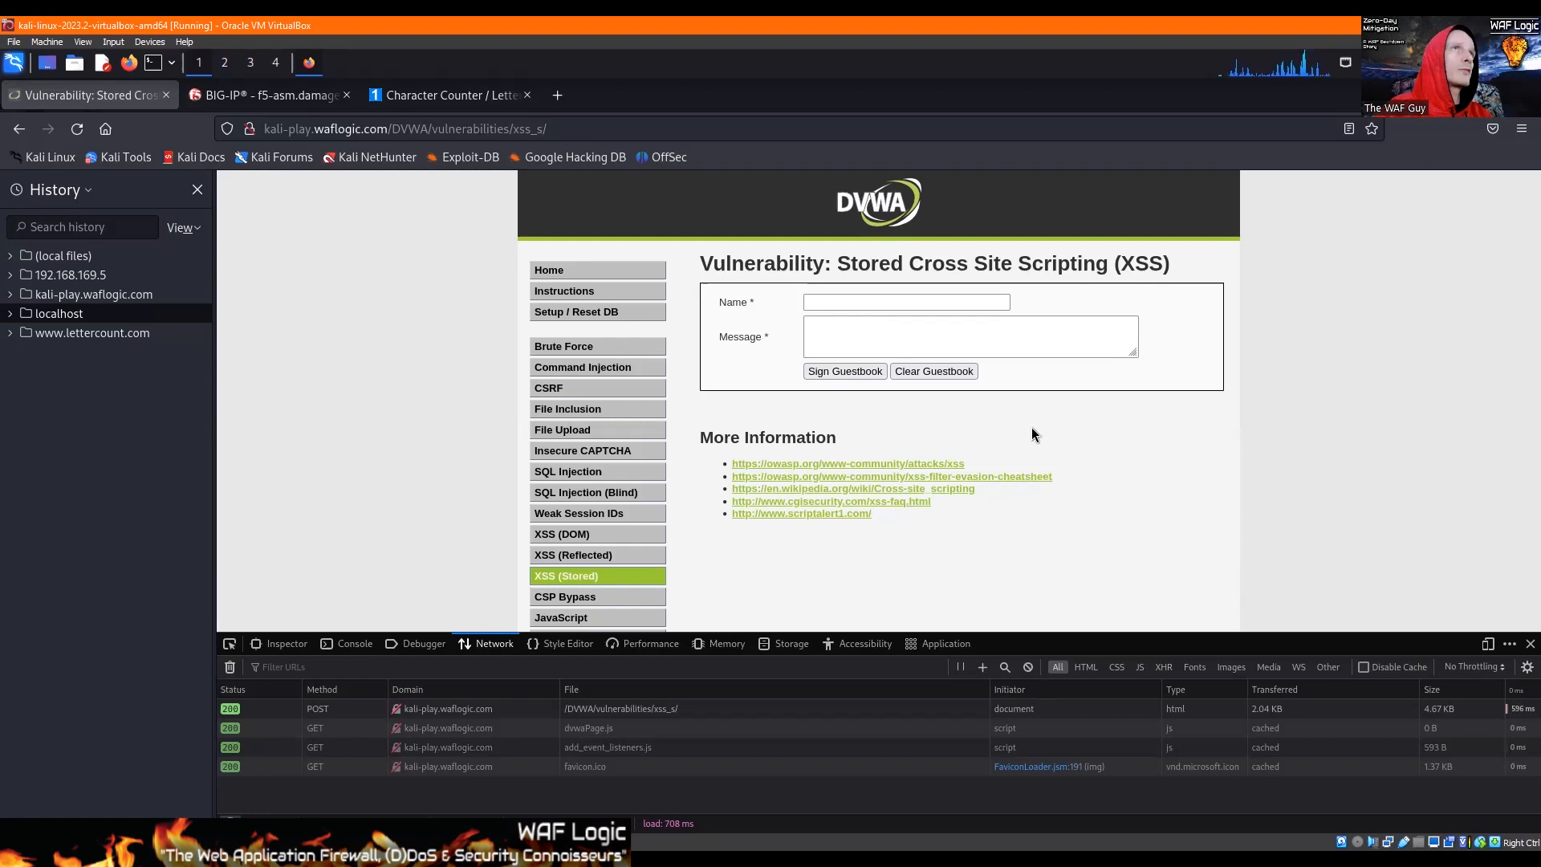
{"action": "left_click", "coordinate": [705, 710]}
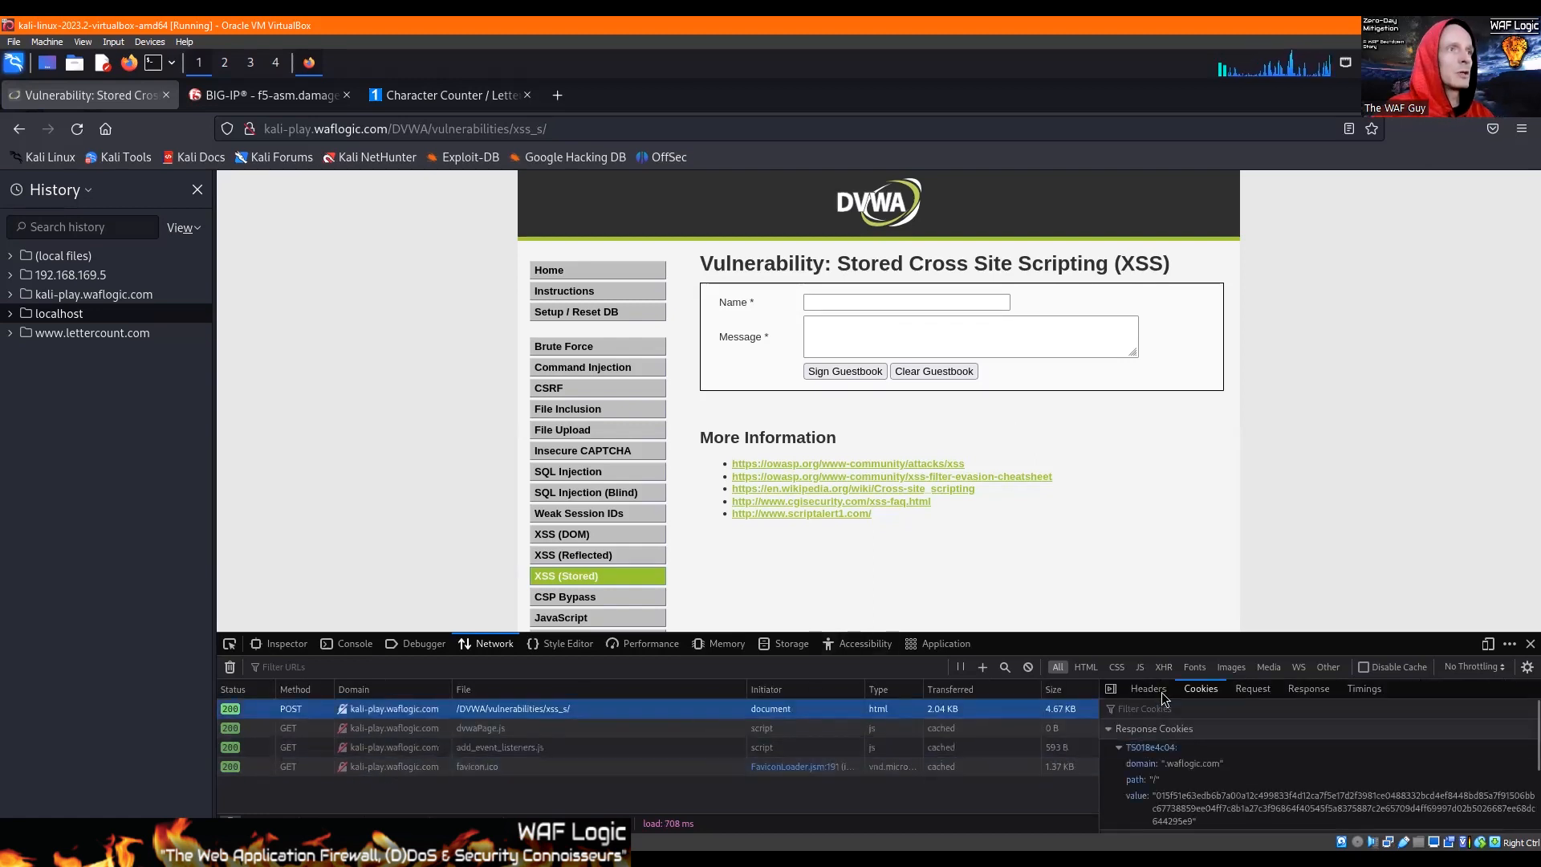
{"action": "left_click", "coordinate": [1253, 688]}
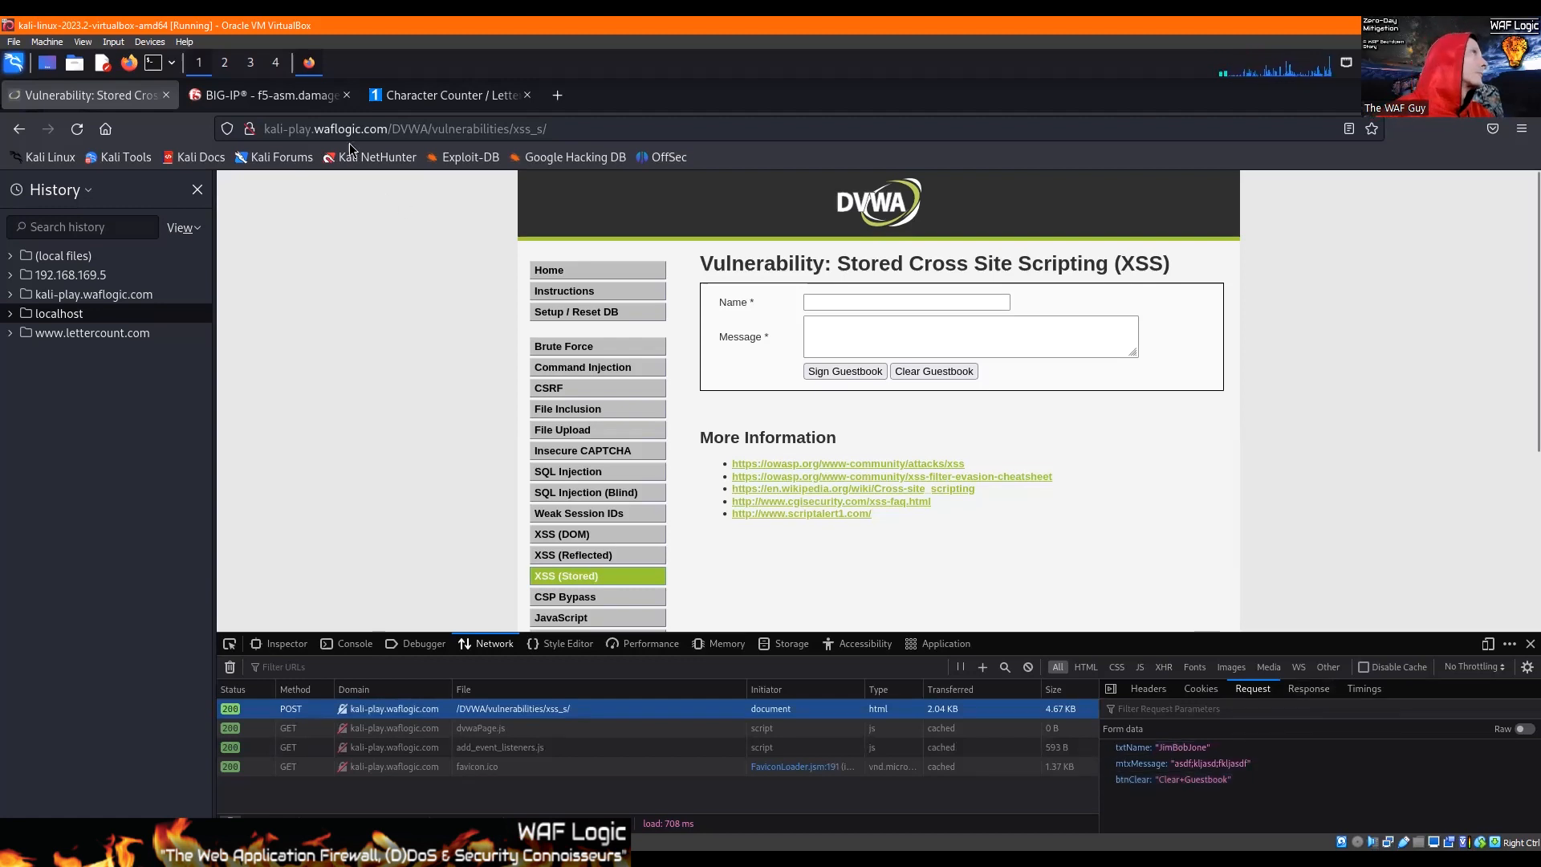
Step: Copy the path /DVWA/vulnerabilities/xss_s/ from the stored XSS page's address
{"action": "left_click", "coordinate": [255, 98]}
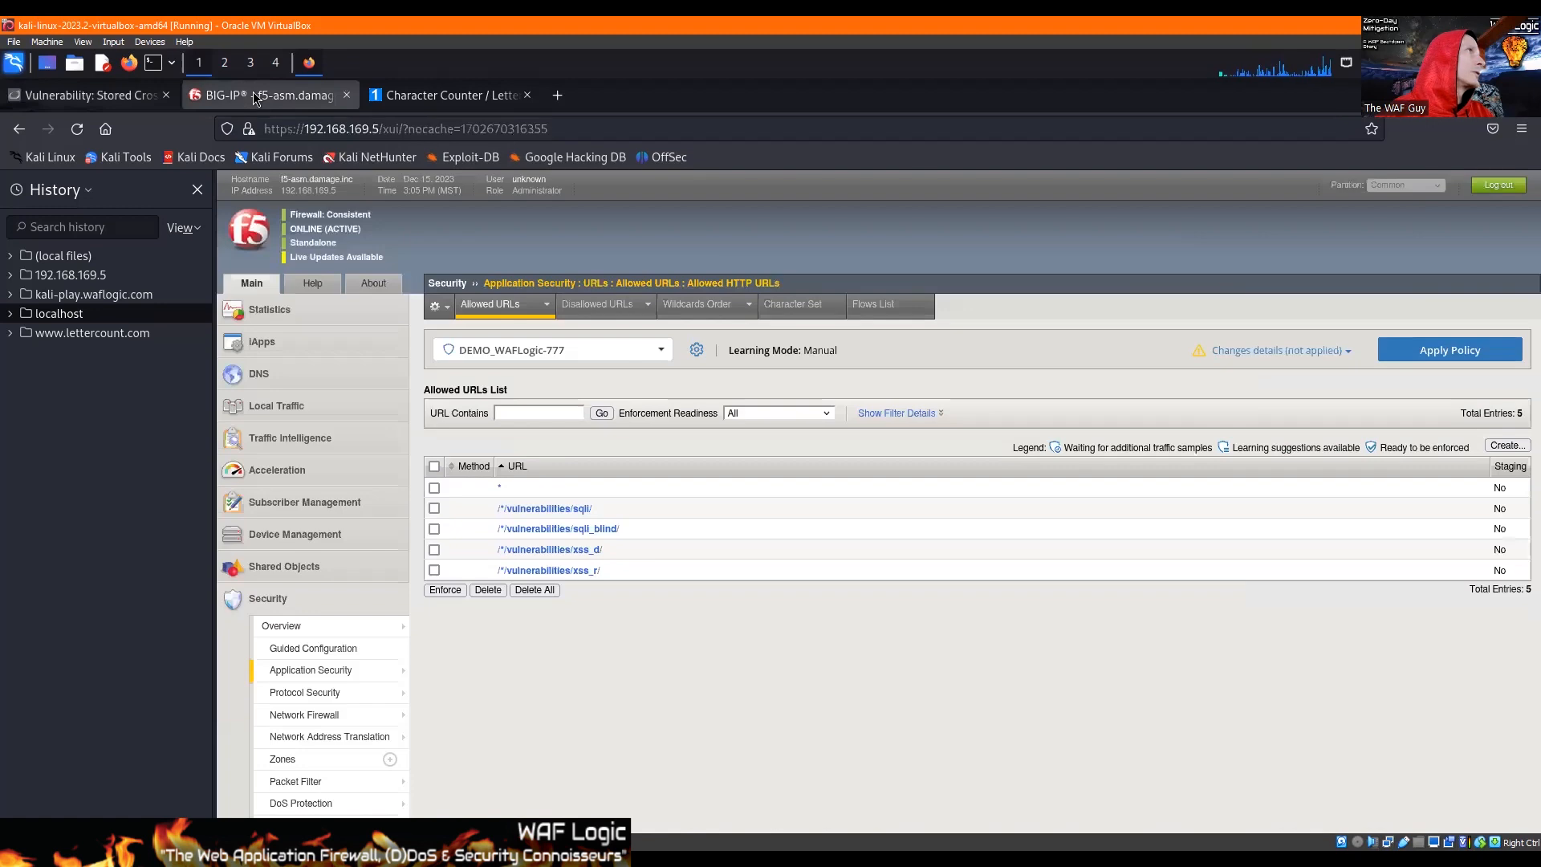
{"action": "left_click", "coordinate": [79, 98]}
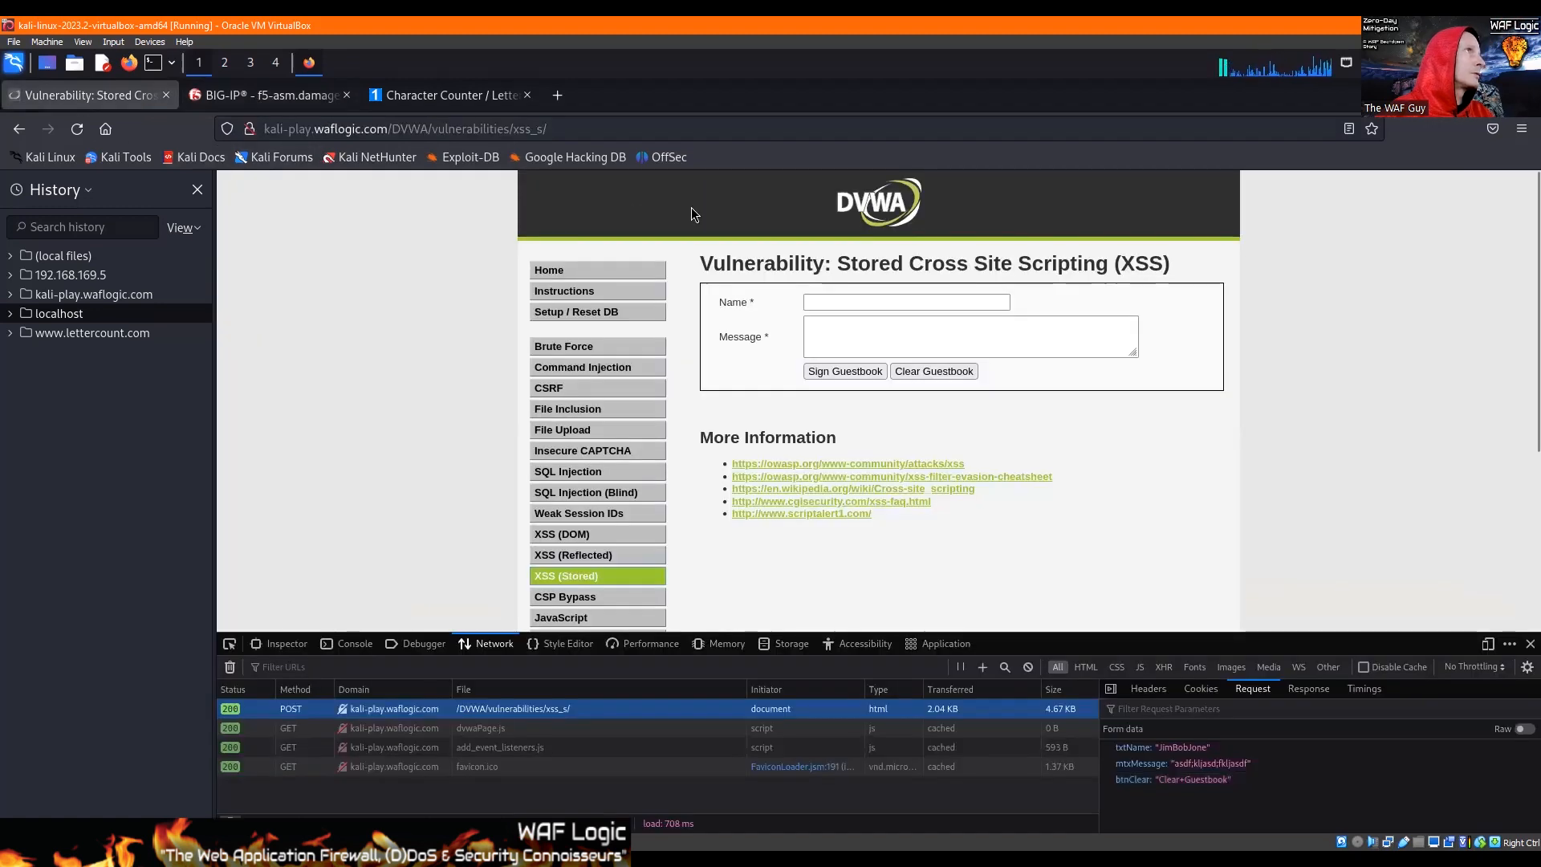
{"action": "left_click", "coordinate": [579, 126]}
{"action": "left_click", "coordinate": [568, 128]}
{"action": "left_click_drag", "start_coordinate": [387, 129], "coordinate": [548, 130]}
{"action": "key", "text": "ctrl+c"}
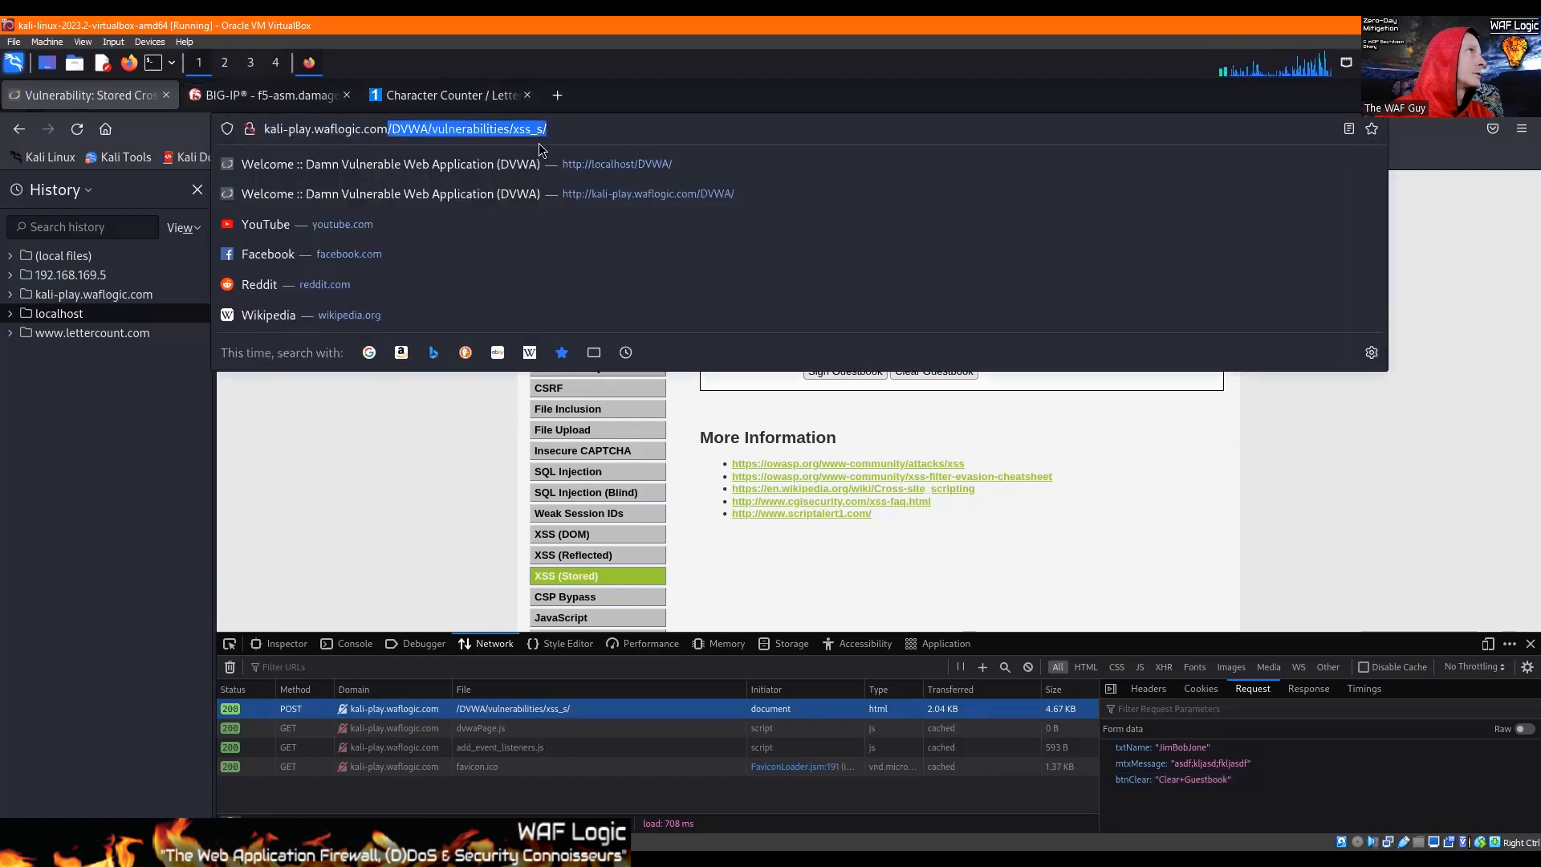
Step: Switch to BIG-IP and start a new allowed URL using the copied path, with its first folder replaced to give /*/vulnerabilities/xss_s/
{"action": "left_click", "coordinate": [223, 94]}
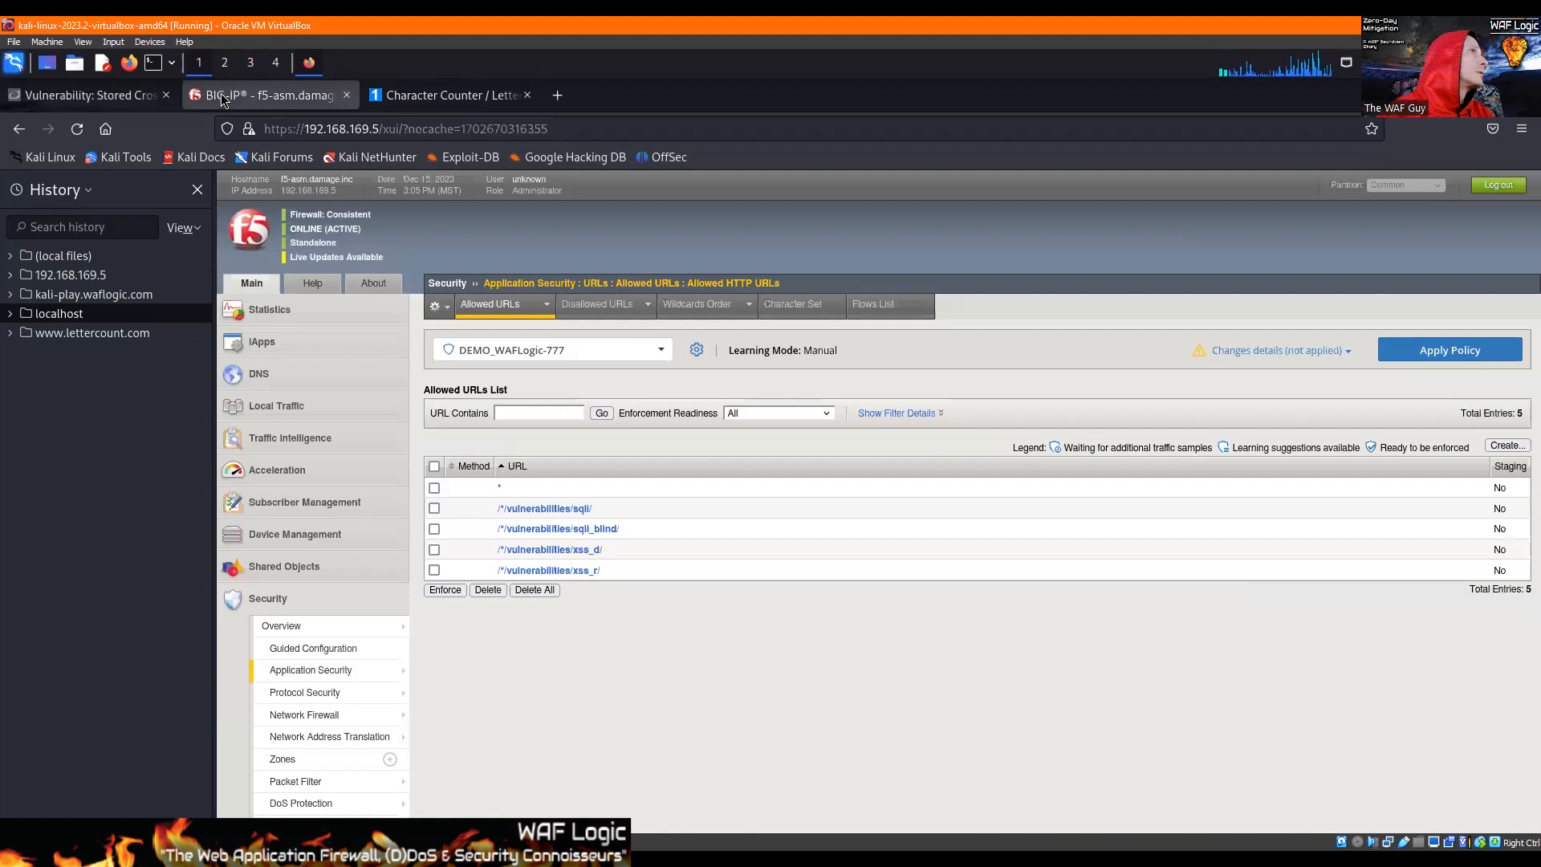
{"action": "left_click", "coordinate": [1495, 446]}
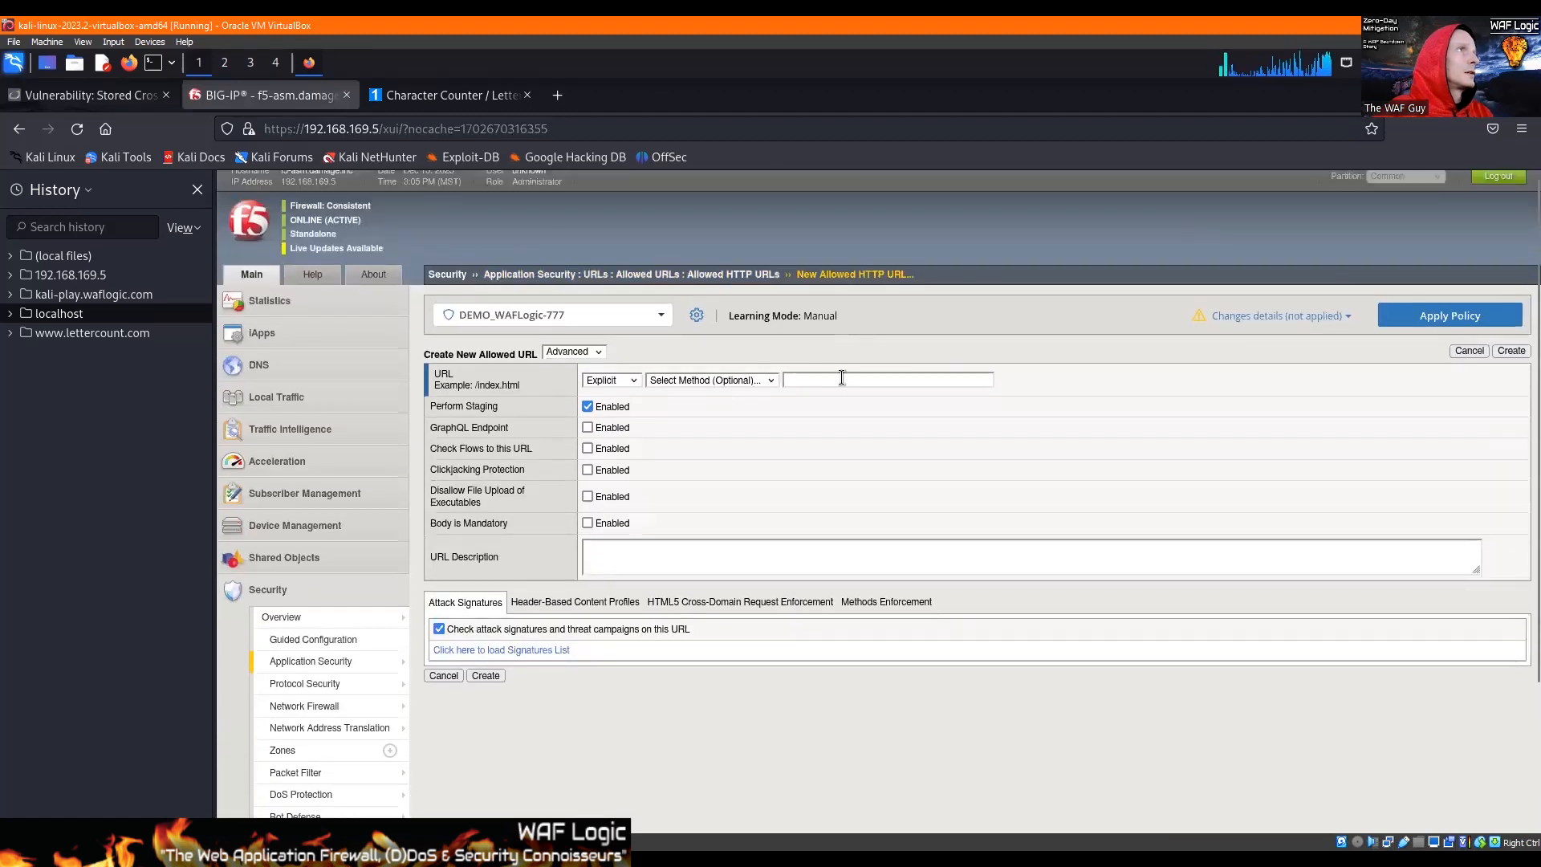
{"action": "left_click", "coordinate": [841, 378]}
{"action": "key", "text": "ctrl+v"}
{"action": "key", "text": "ctrl+shift+Right"}
{"action": "type", "text": "*"}
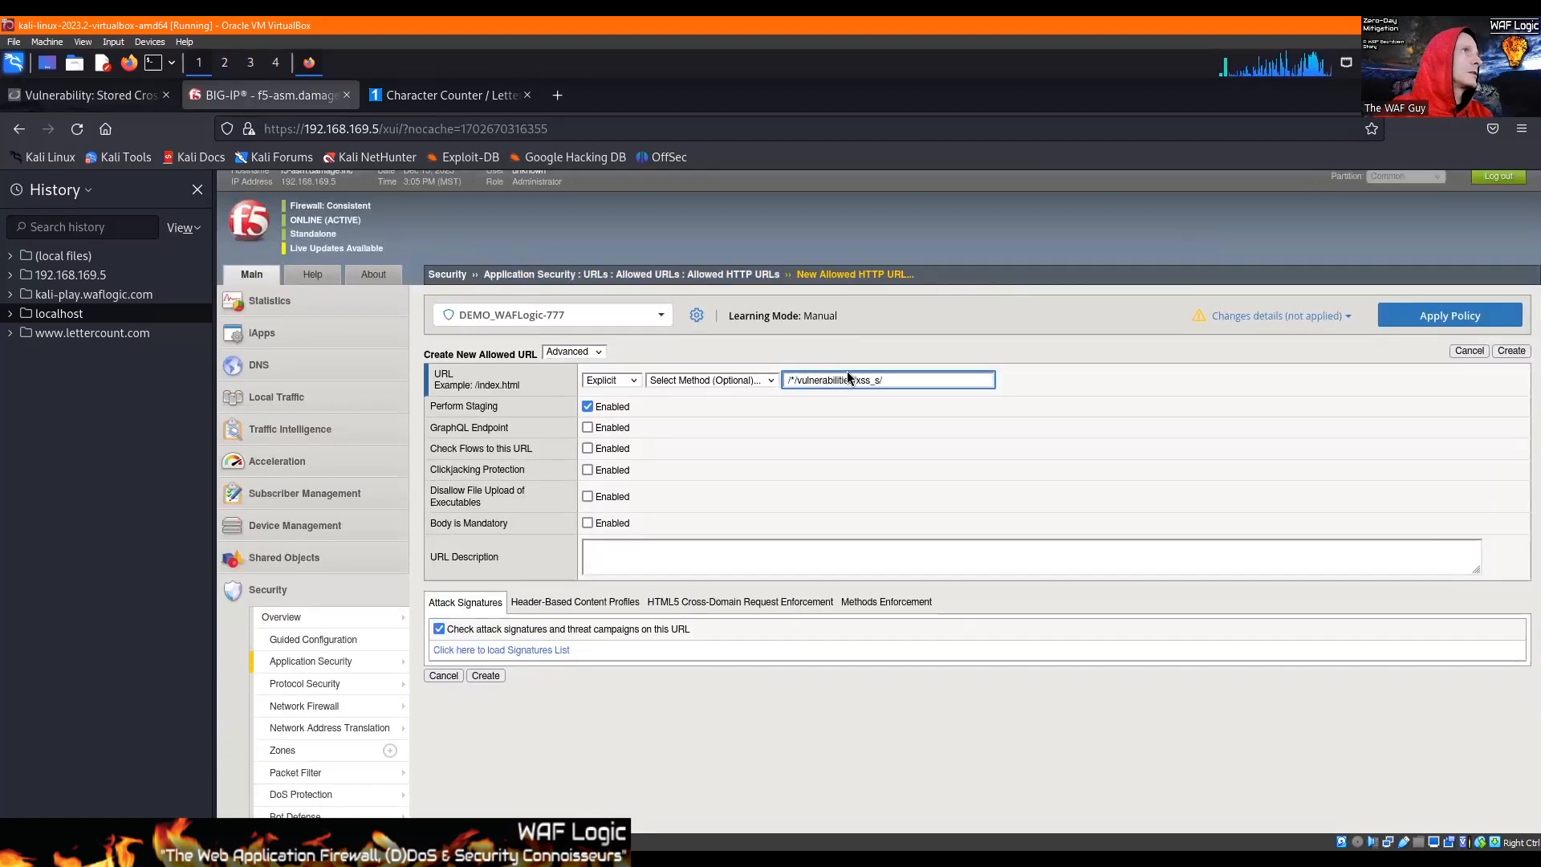
Step: Make the new allowed URL a Wildcard, disable staging and wildcard matching of slashes, and create it
{"action": "left_click", "coordinate": [601, 381]}
{"action": "left_click", "coordinate": [606, 419]}
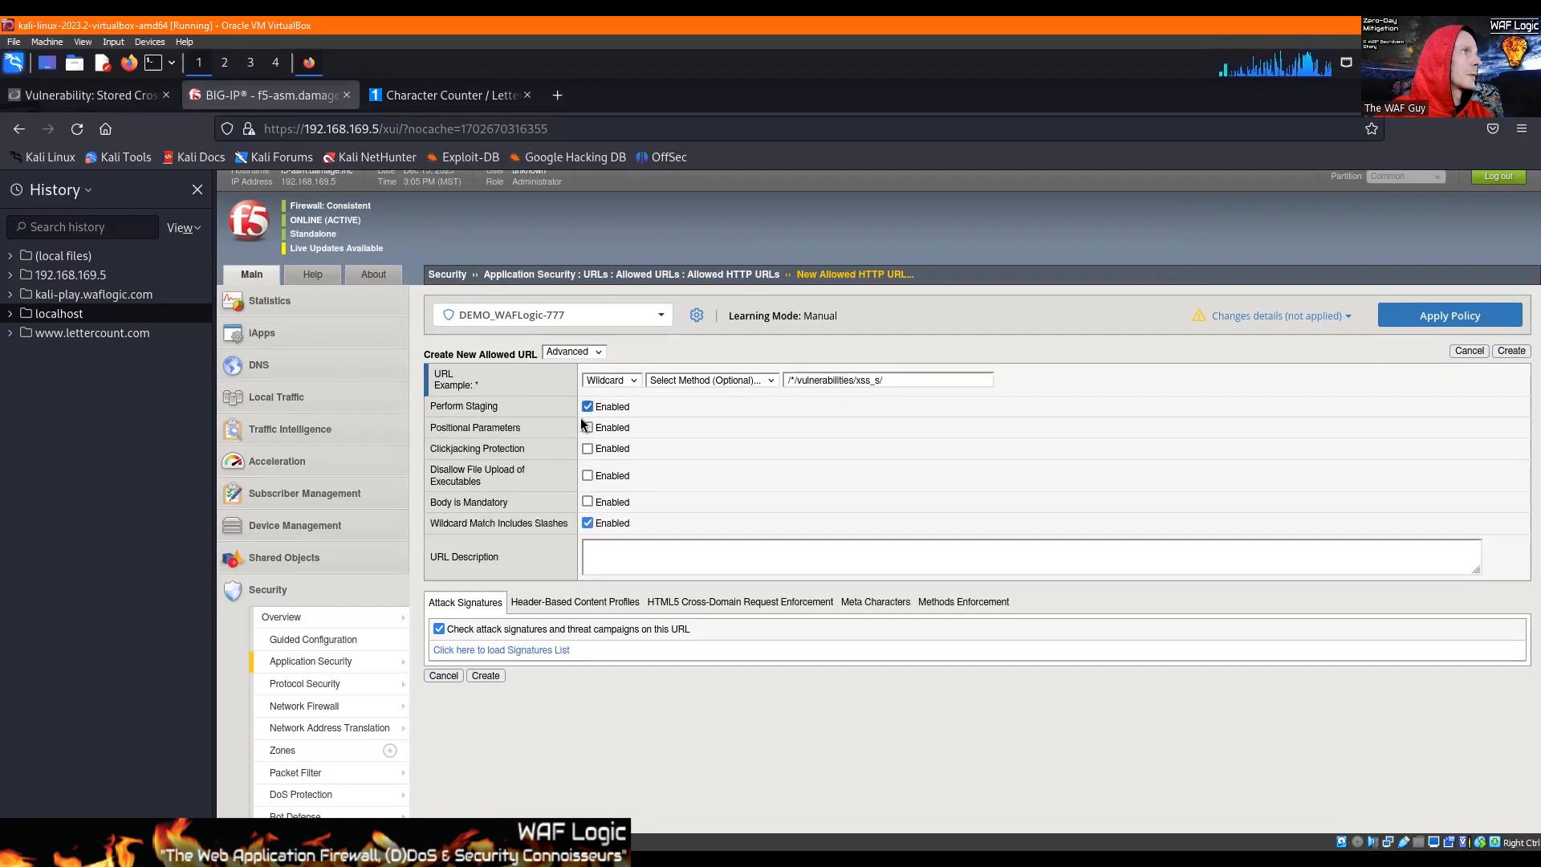
{"action": "left_click", "coordinate": [588, 407]}
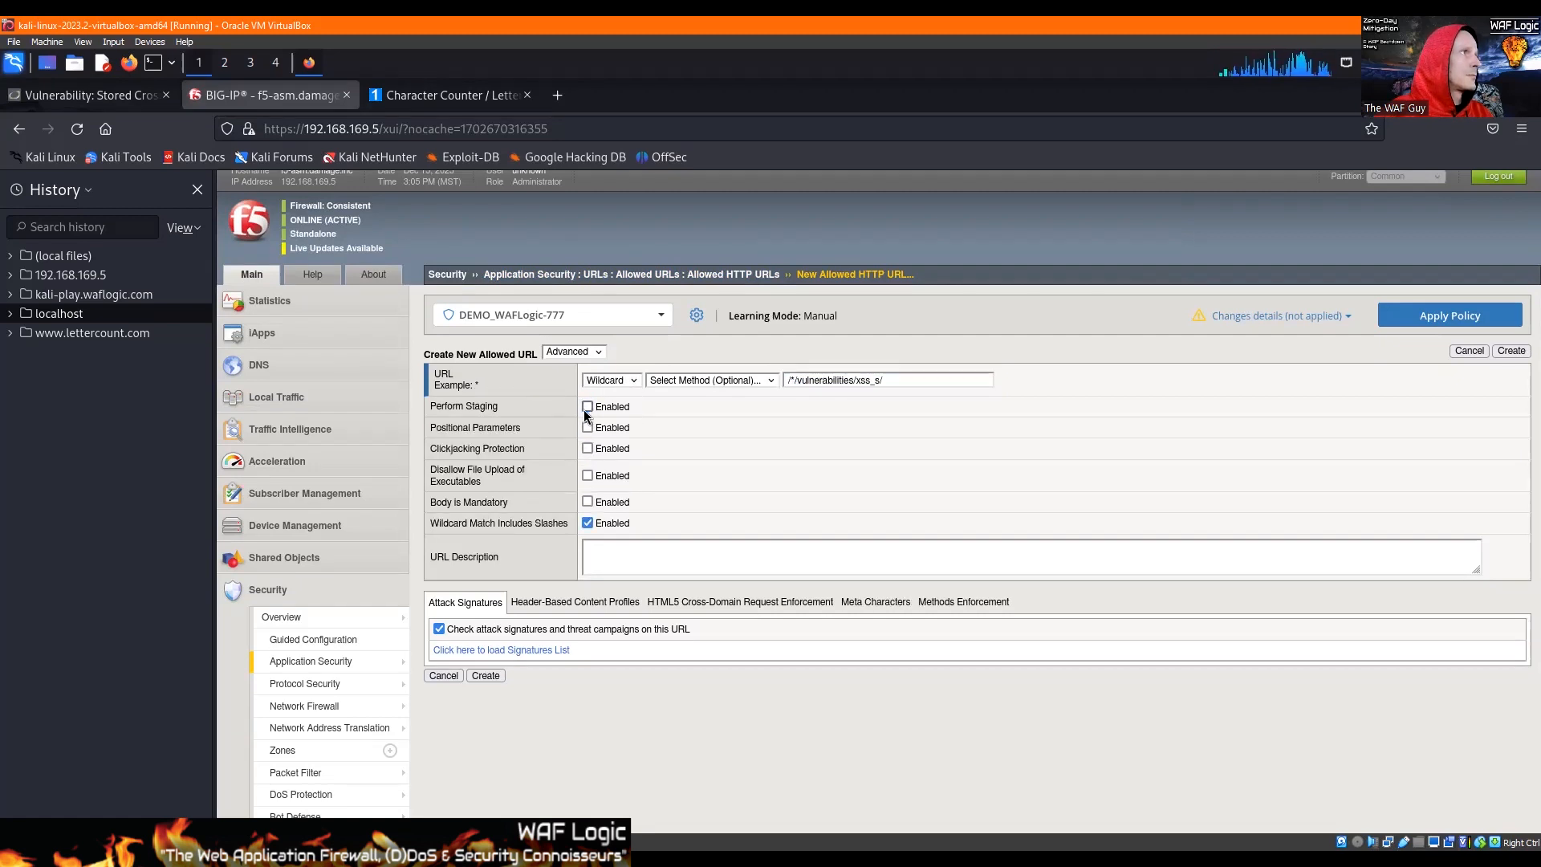
{"action": "left_click", "coordinate": [588, 523]}
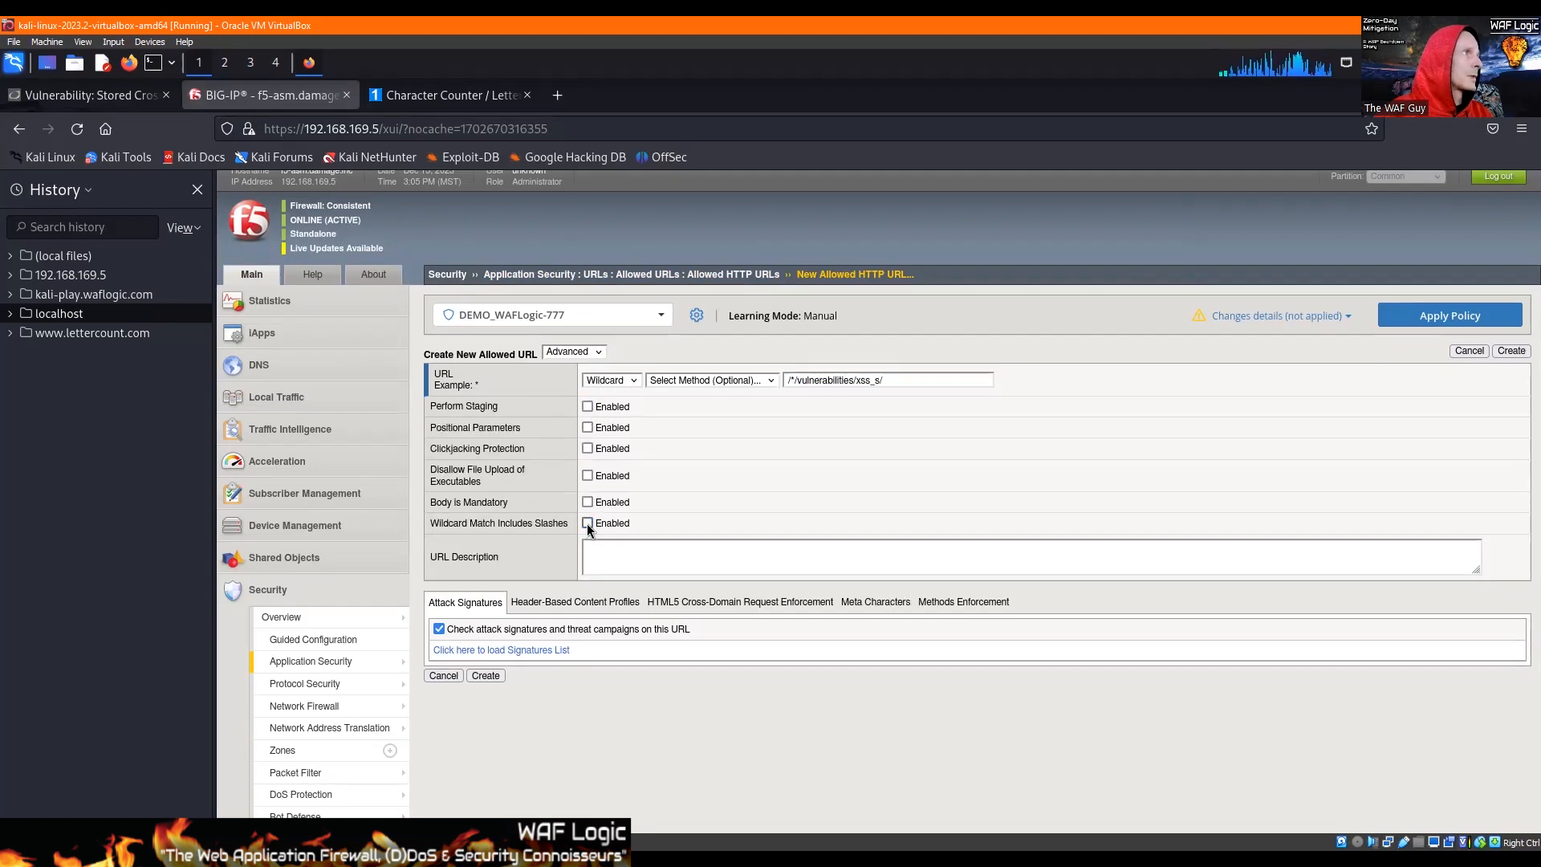
{"action": "left_click", "coordinate": [485, 677]}
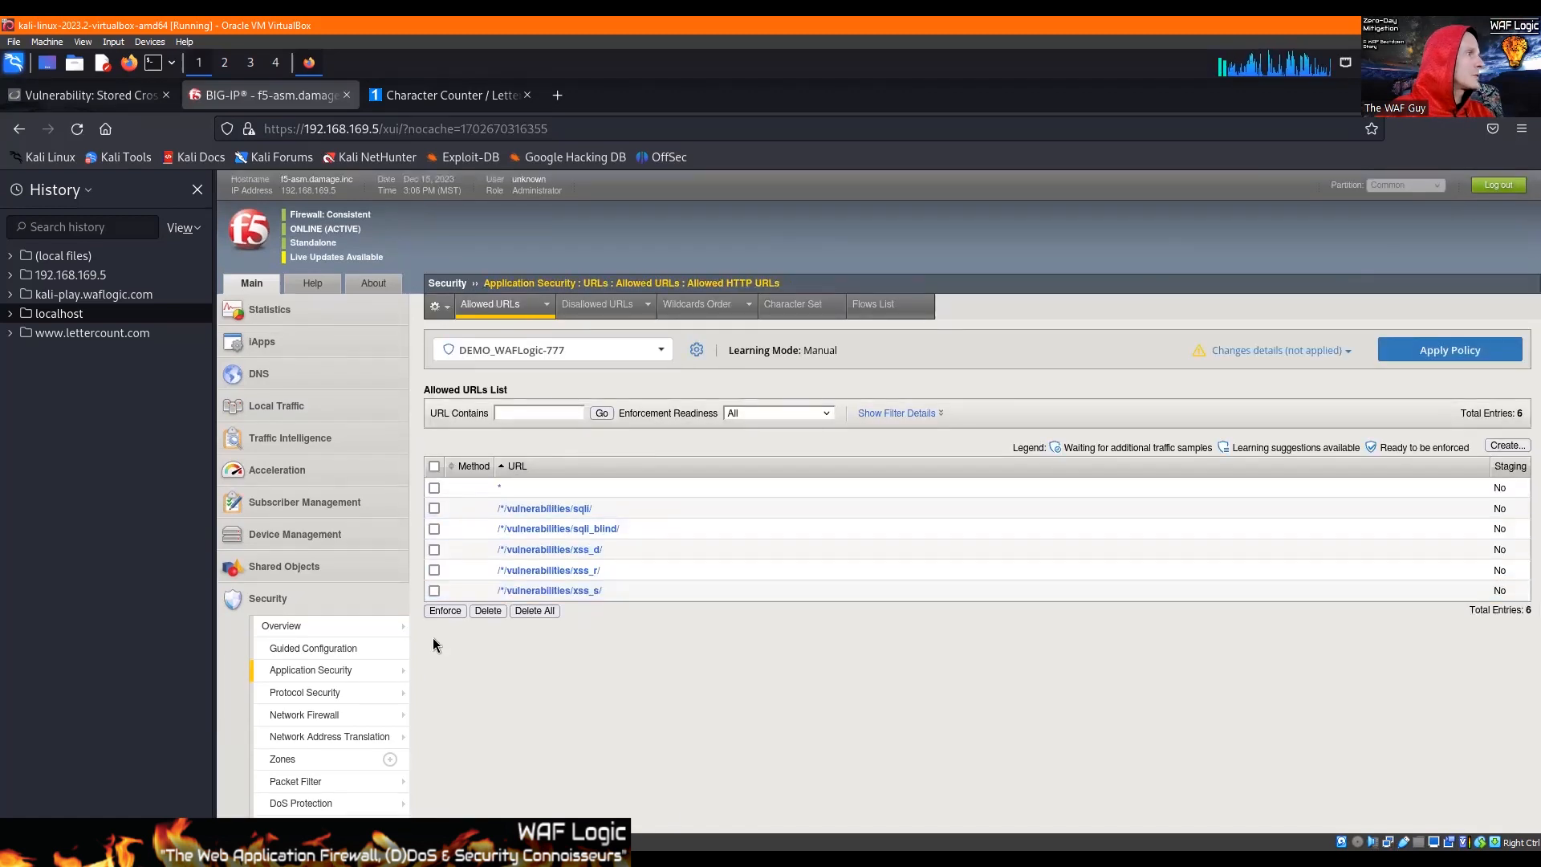
Step: Start a new explicit parameter named txtName in the DEMO_WAFLogic-777 policy's parameters list
{"action": "mouse_move", "coordinate": [377, 671]}
{"action": "mouse_move", "coordinate": [460, 661]}
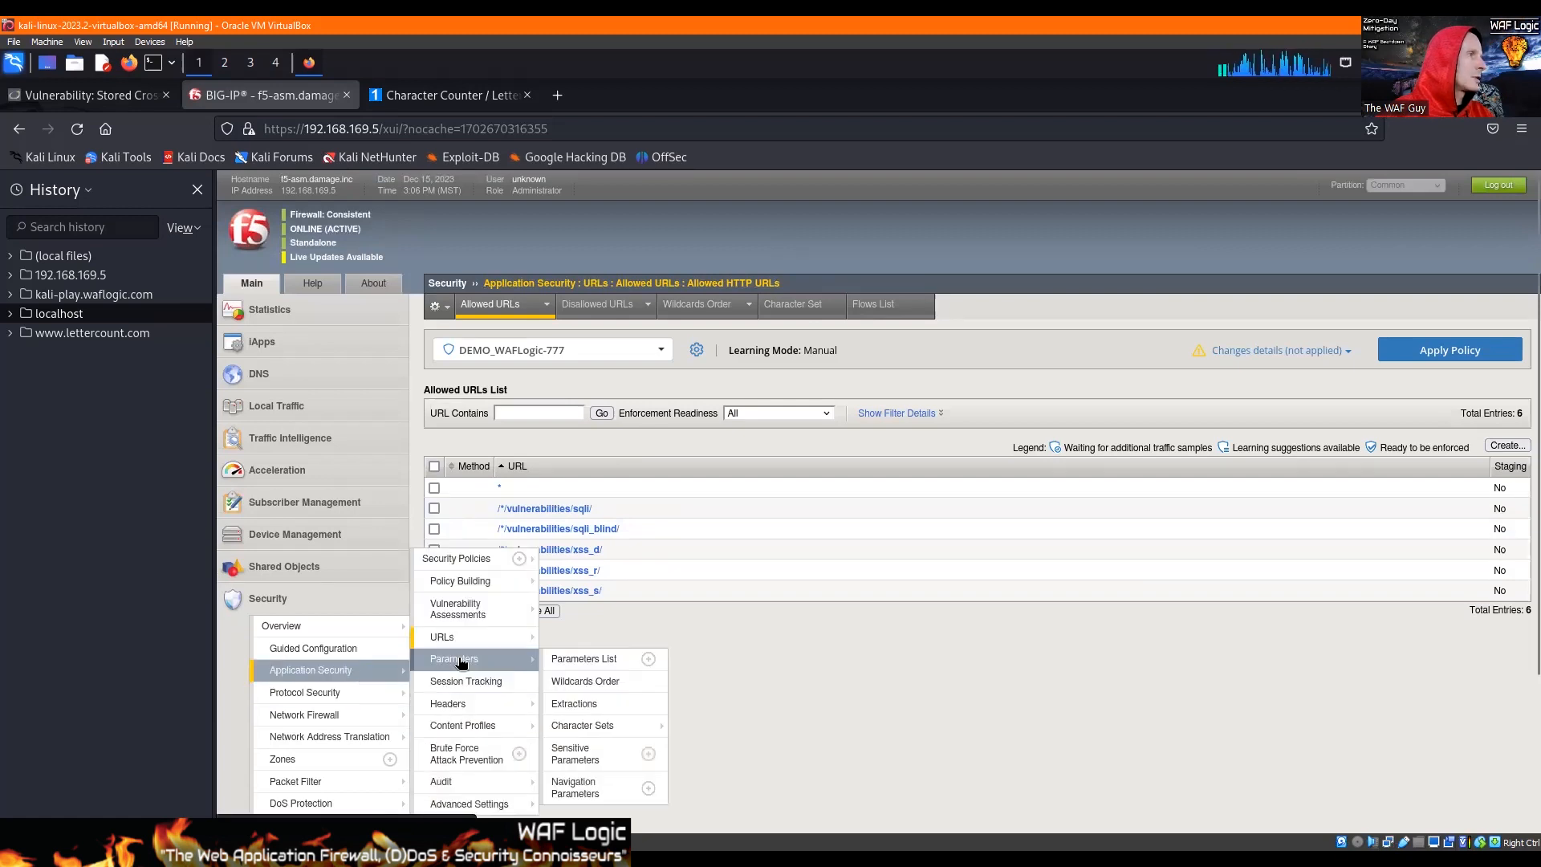
{"action": "left_click", "coordinate": [613, 661]}
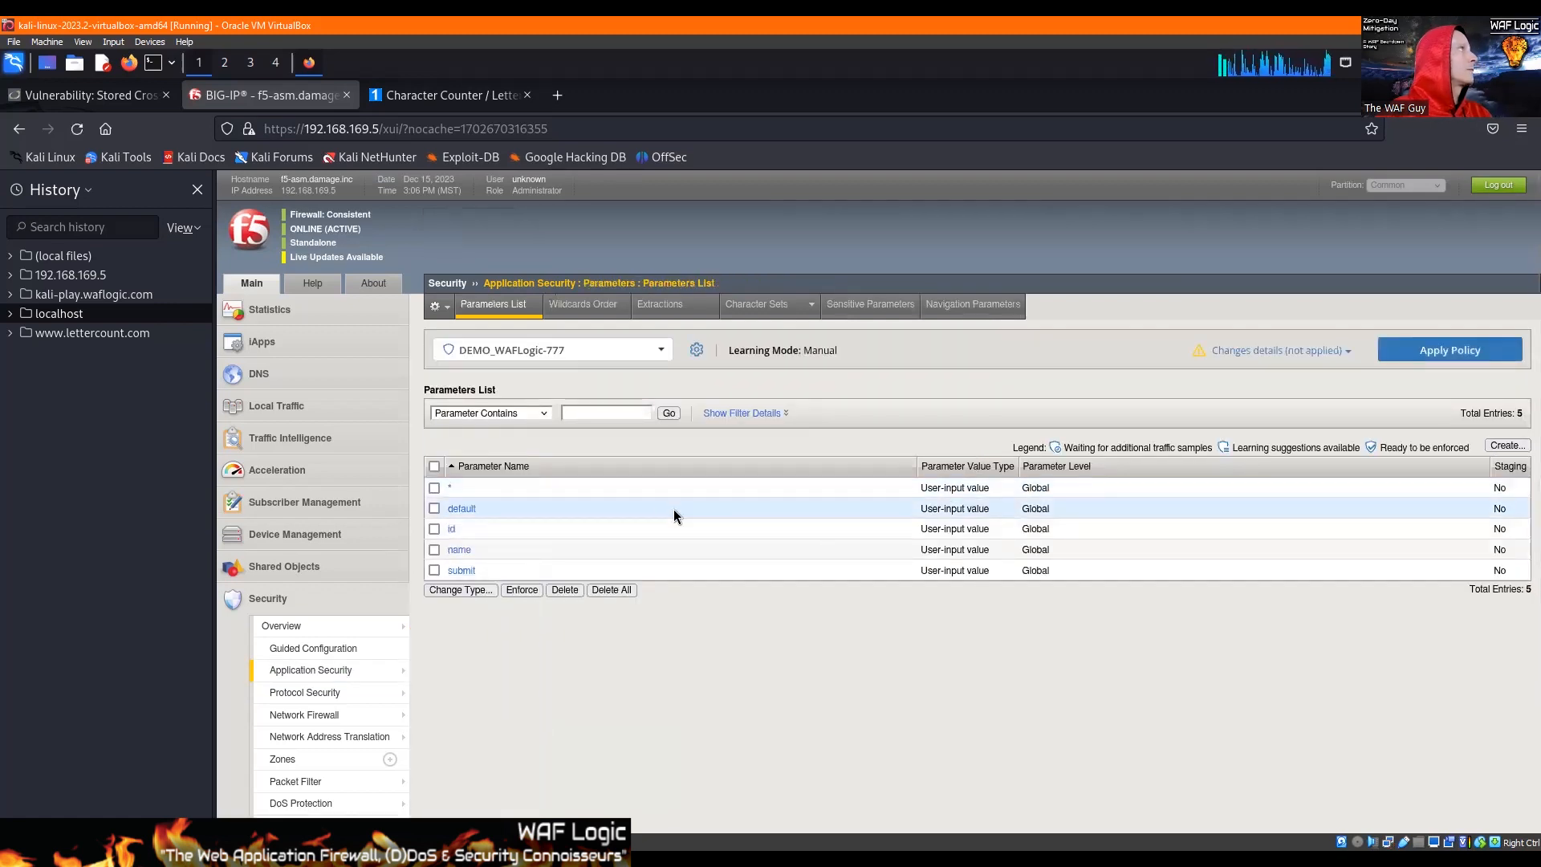
{"action": "left_click", "coordinate": [1499, 446]}
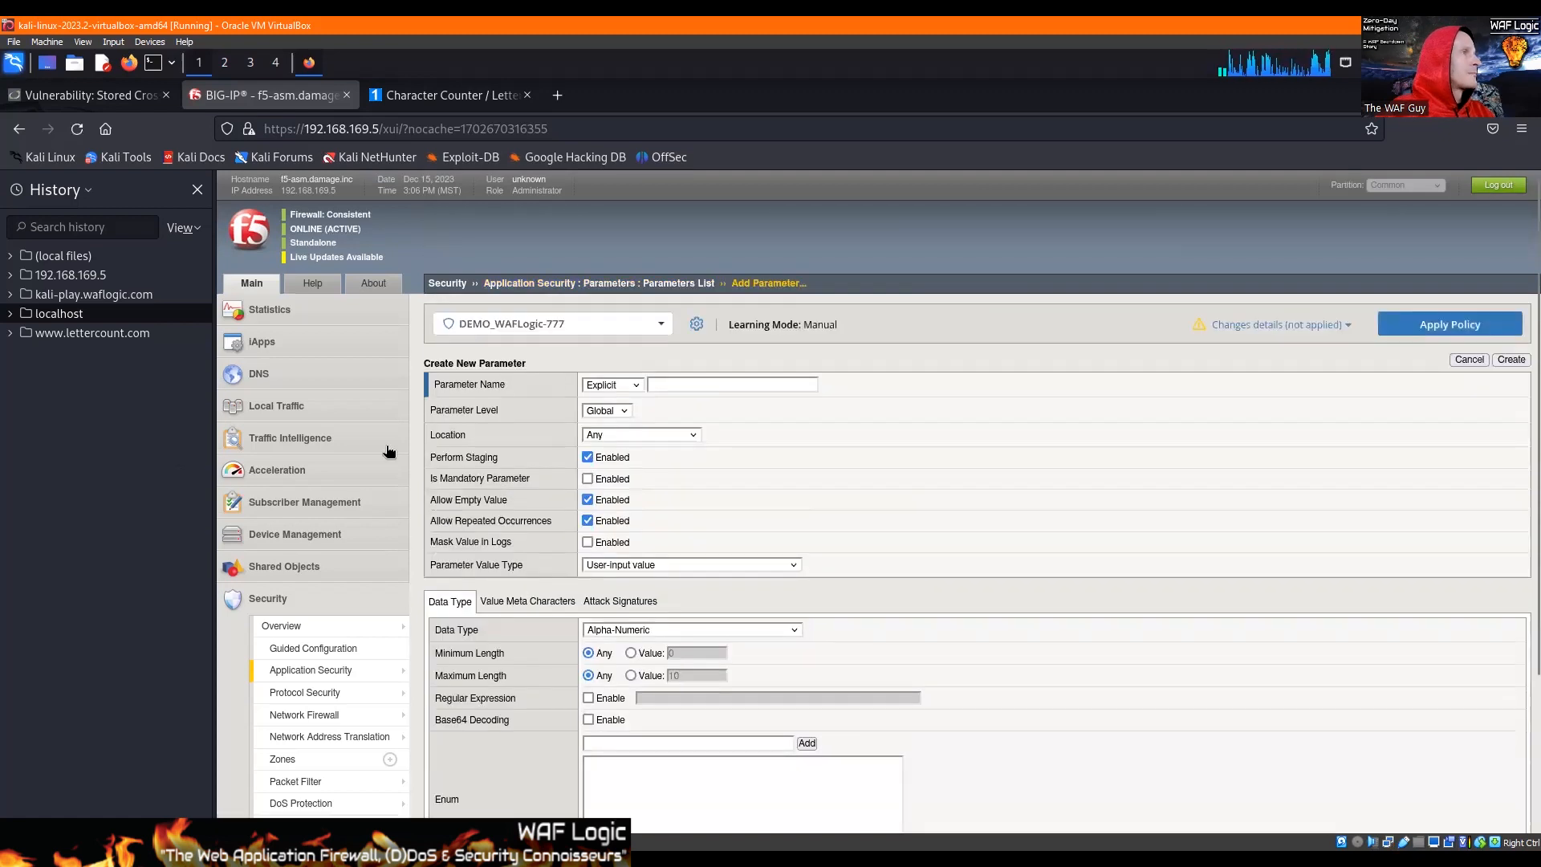
{"action": "left_click", "coordinate": [652, 383]}
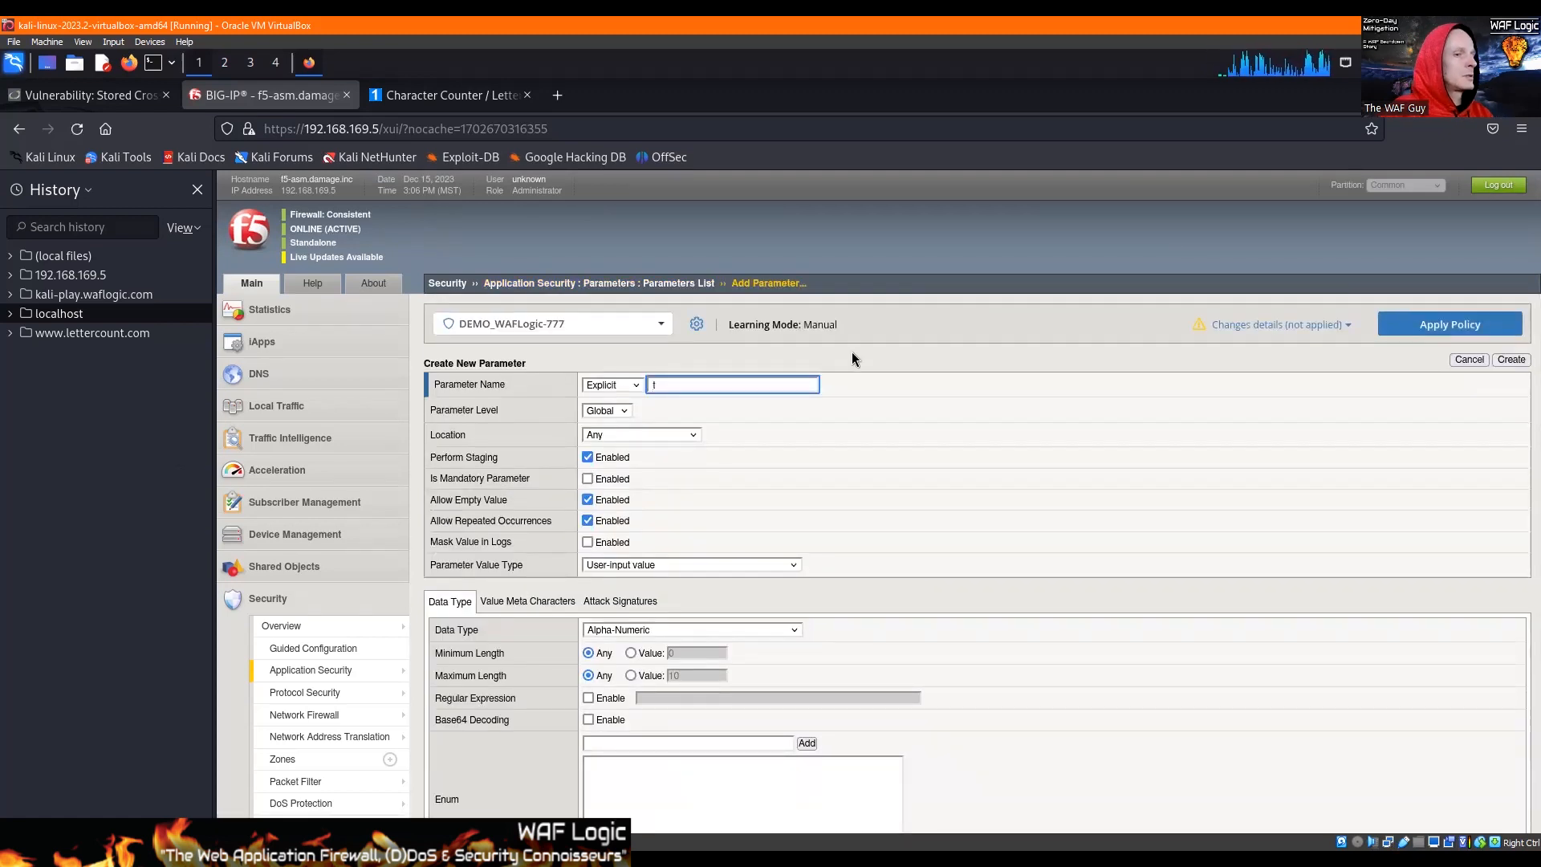
{"action": "type", "text": "txtn"}
{"action": "key", "text": "BackSpace"}
{"action": "type", "text": "Name"}
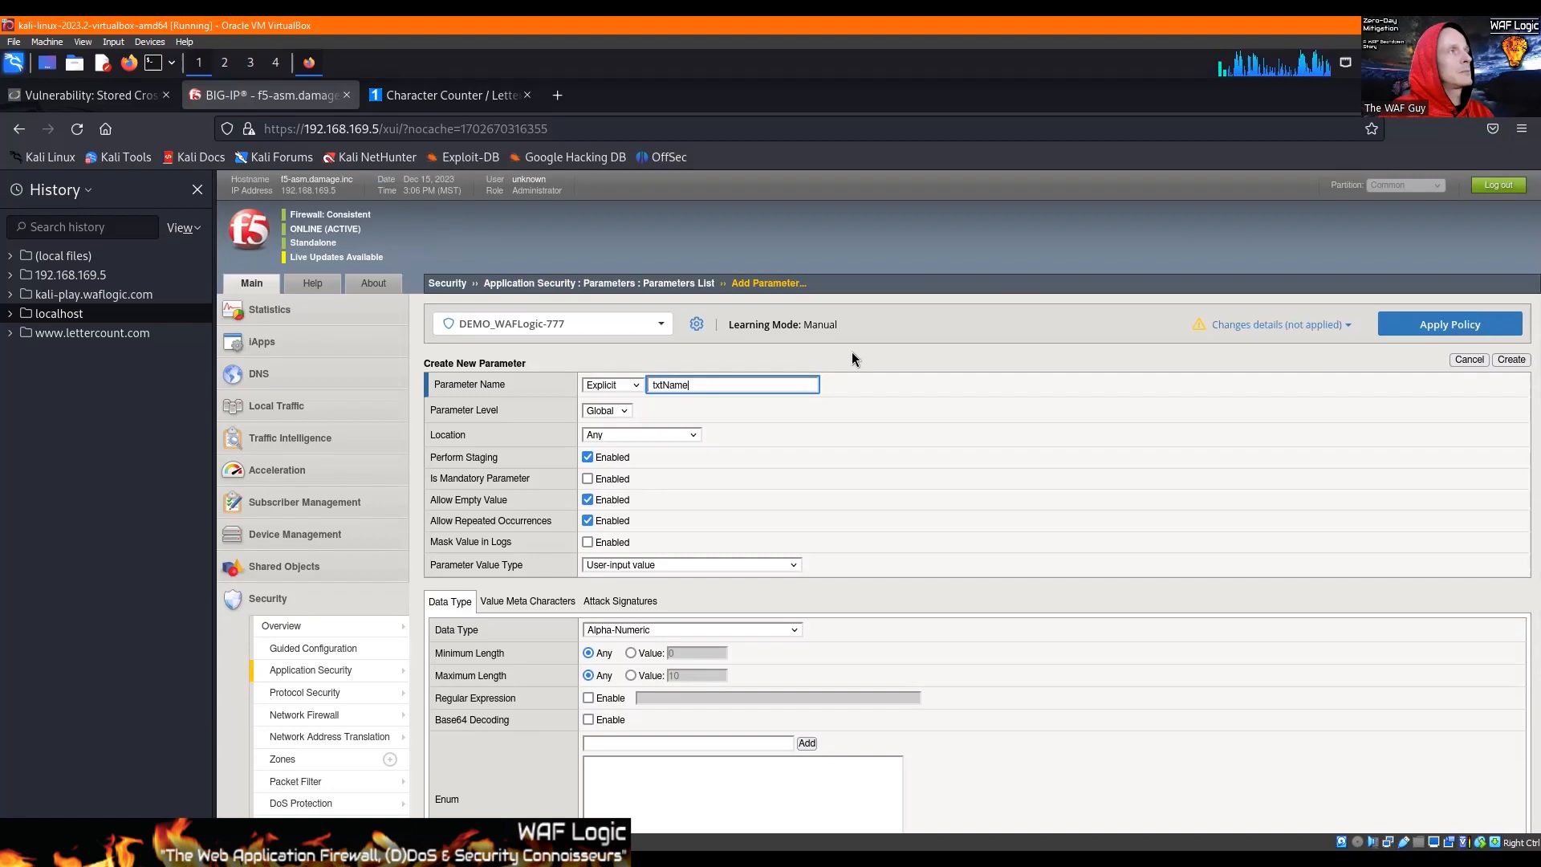
Step: Disable staging and repeated occurrences for txtName, keep empty values allowed, and limit its maximum length to 10
{"action": "left_click", "coordinate": [589, 457]}
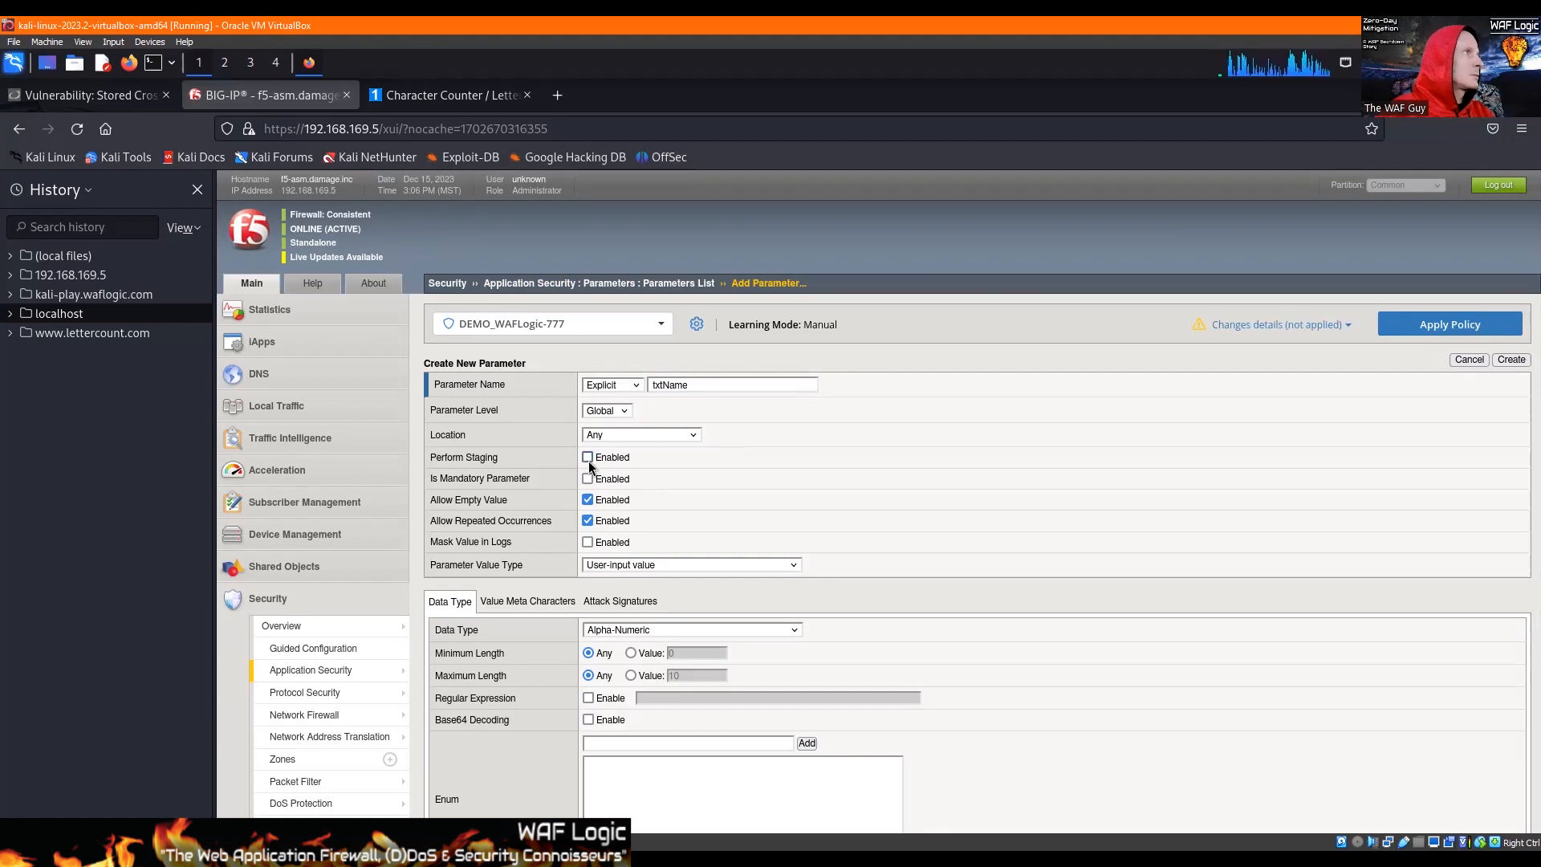
{"action": "left_click", "coordinate": [587, 521]}
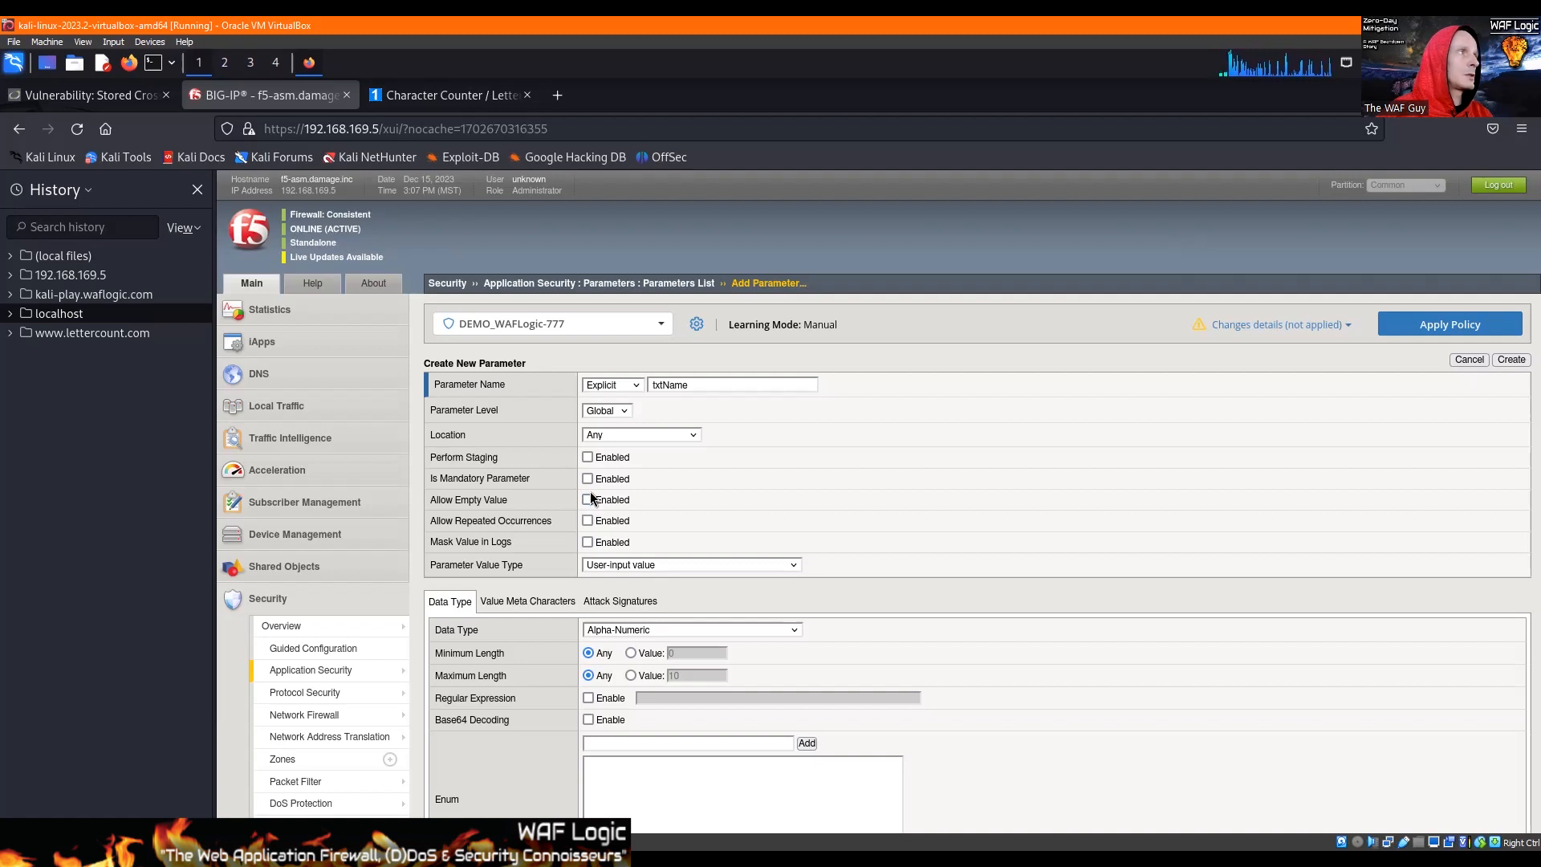
{"action": "left_click", "coordinate": [588, 500]}
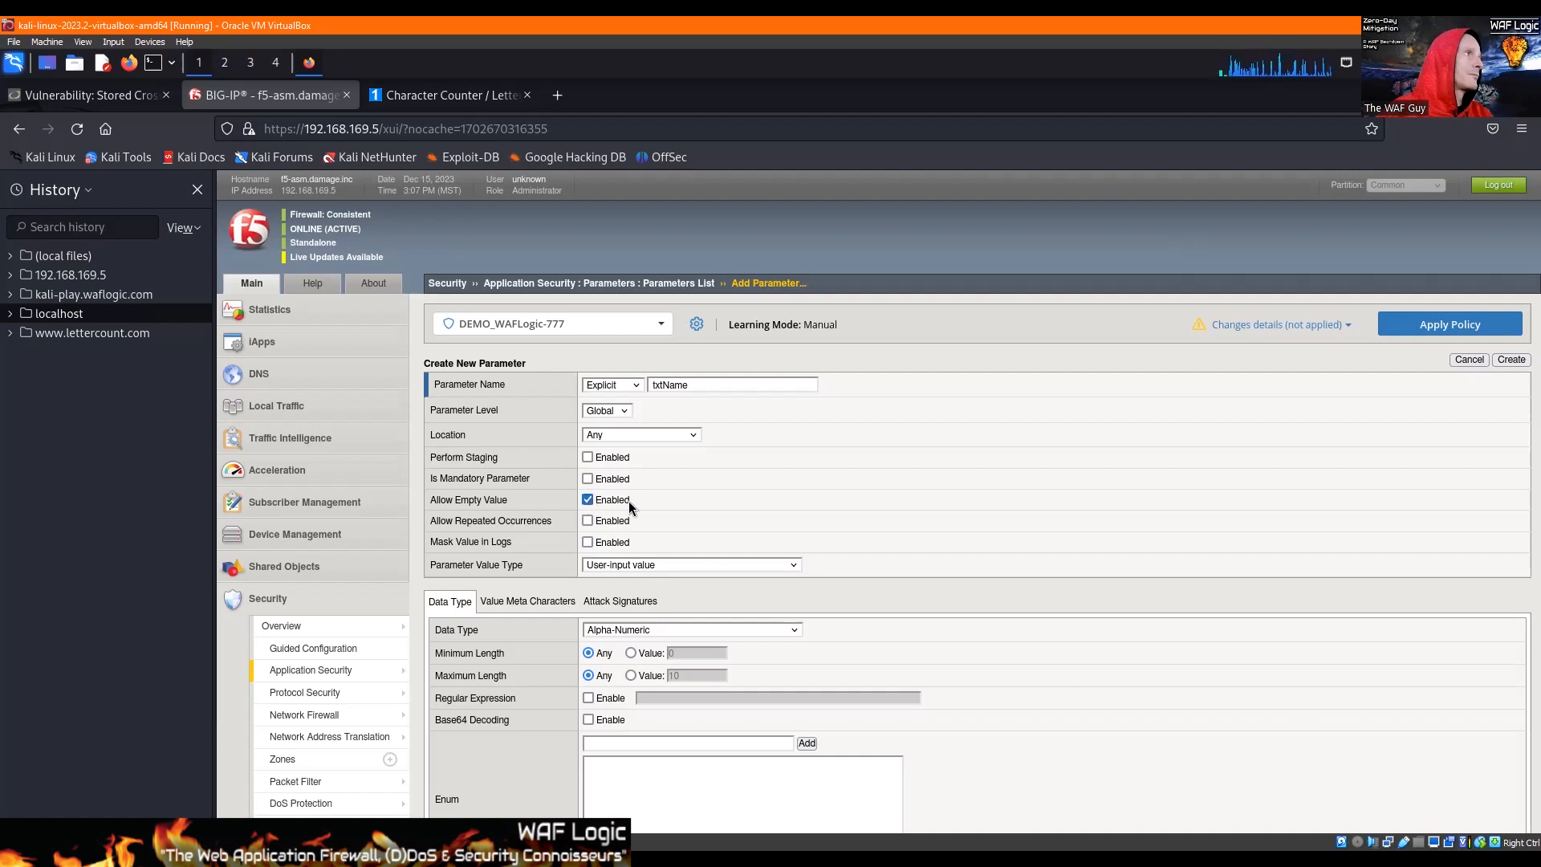
{"action": "left_click", "coordinate": [631, 675]}
{"action": "left_click", "coordinate": [694, 675]}
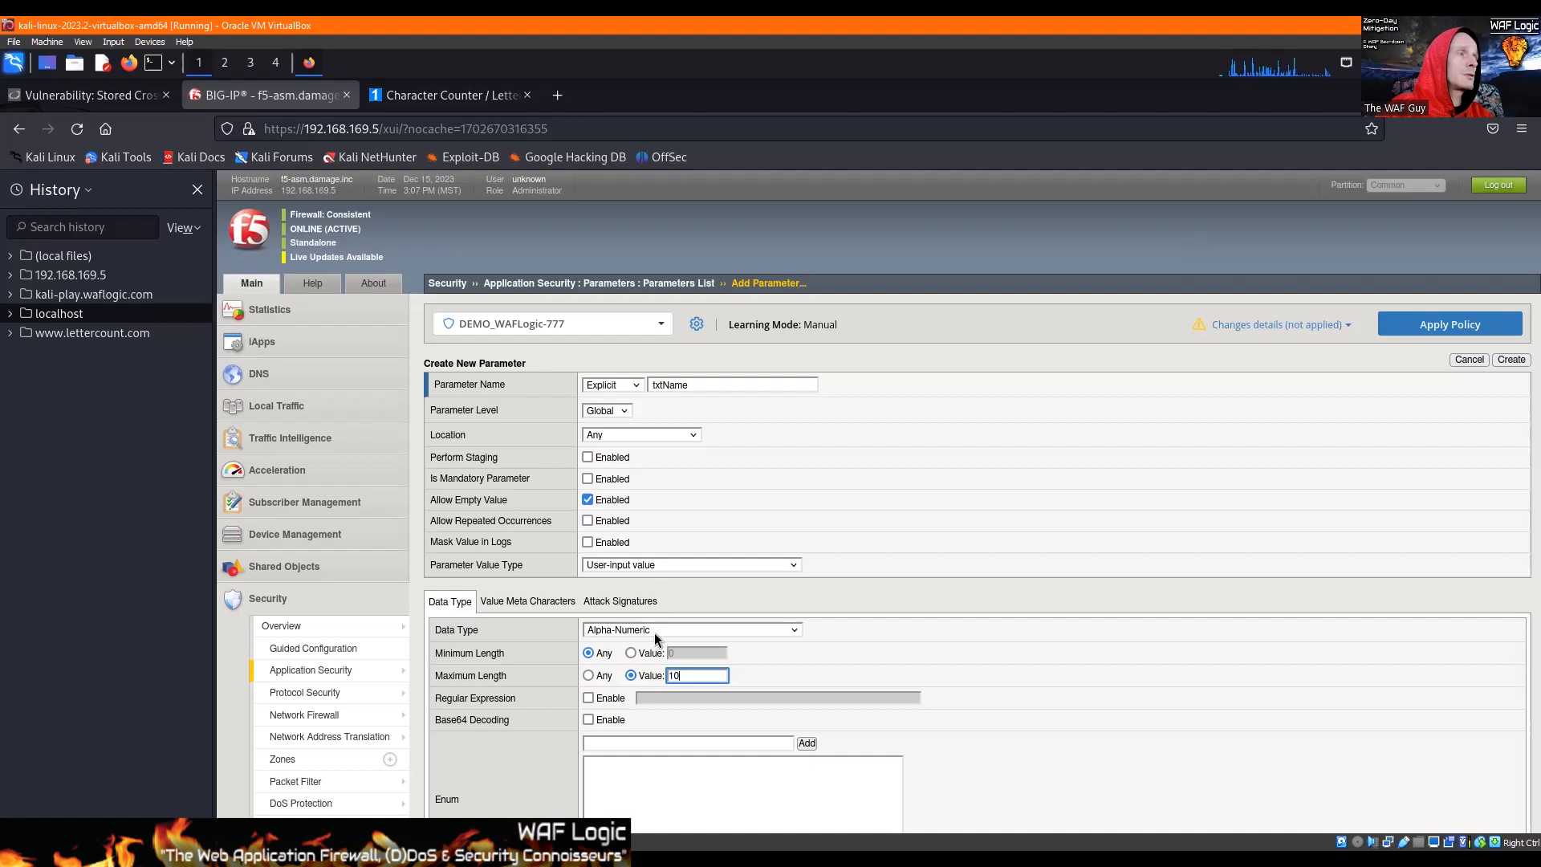
Step: Enable value meta character checking for the txtName parameter and look through the global meta character settings
{"action": "left_click", "coordinate": [505, 602]}
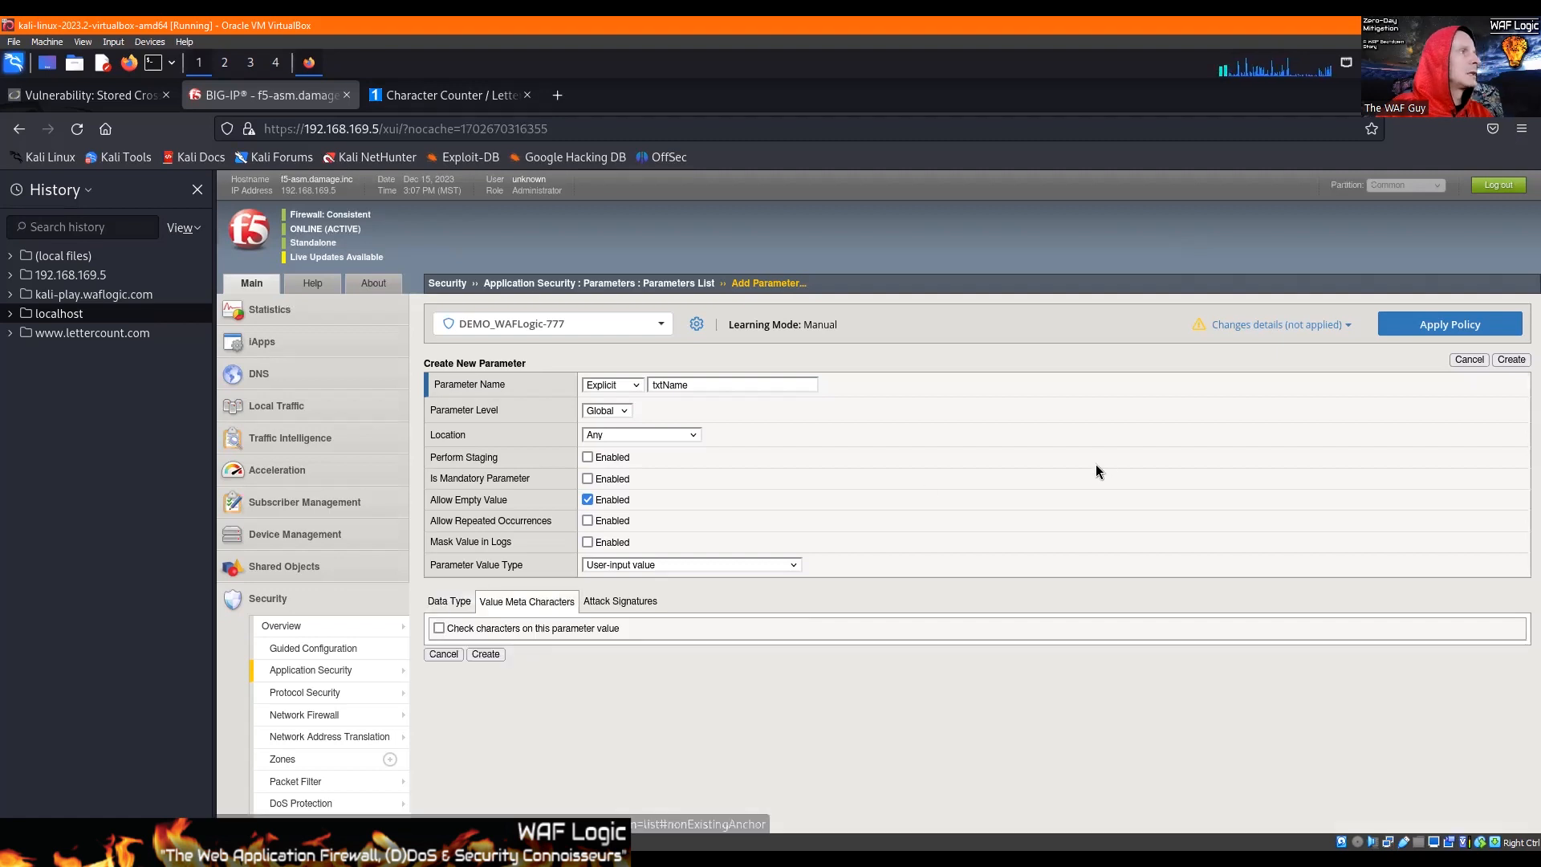
{"action": "scroll", "coordinate": [434, 466], "scroll_direction": "down", "scroll_amount": 3}
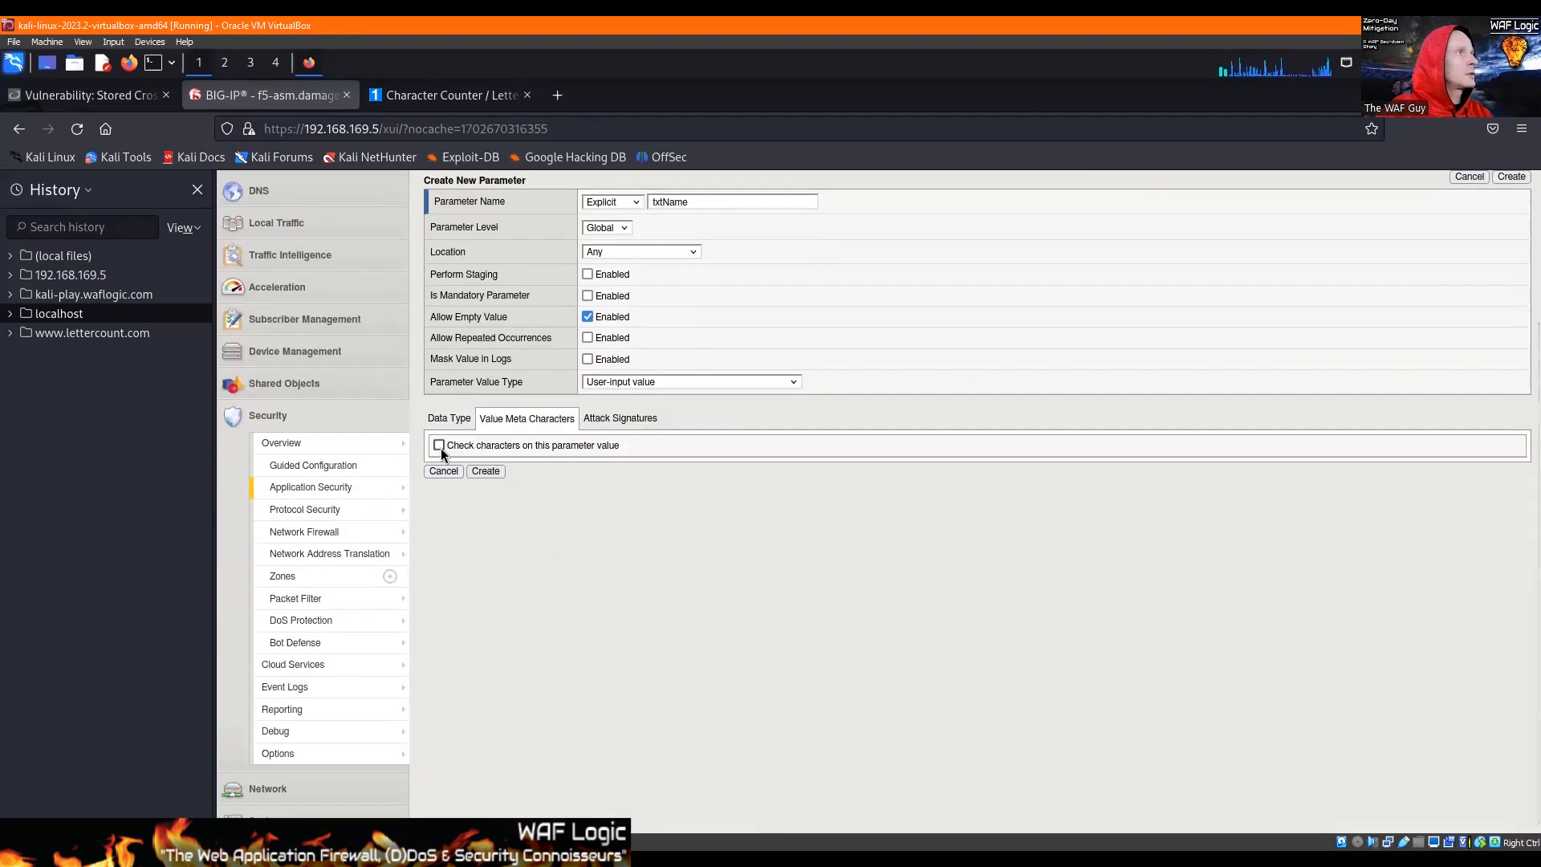
{"action": "left_click", "coordinate": [439, 446]}
{"action": "scroll", "coordinate": [1466, 559], "scroll_direction": "down", "scroll_amount": 2}
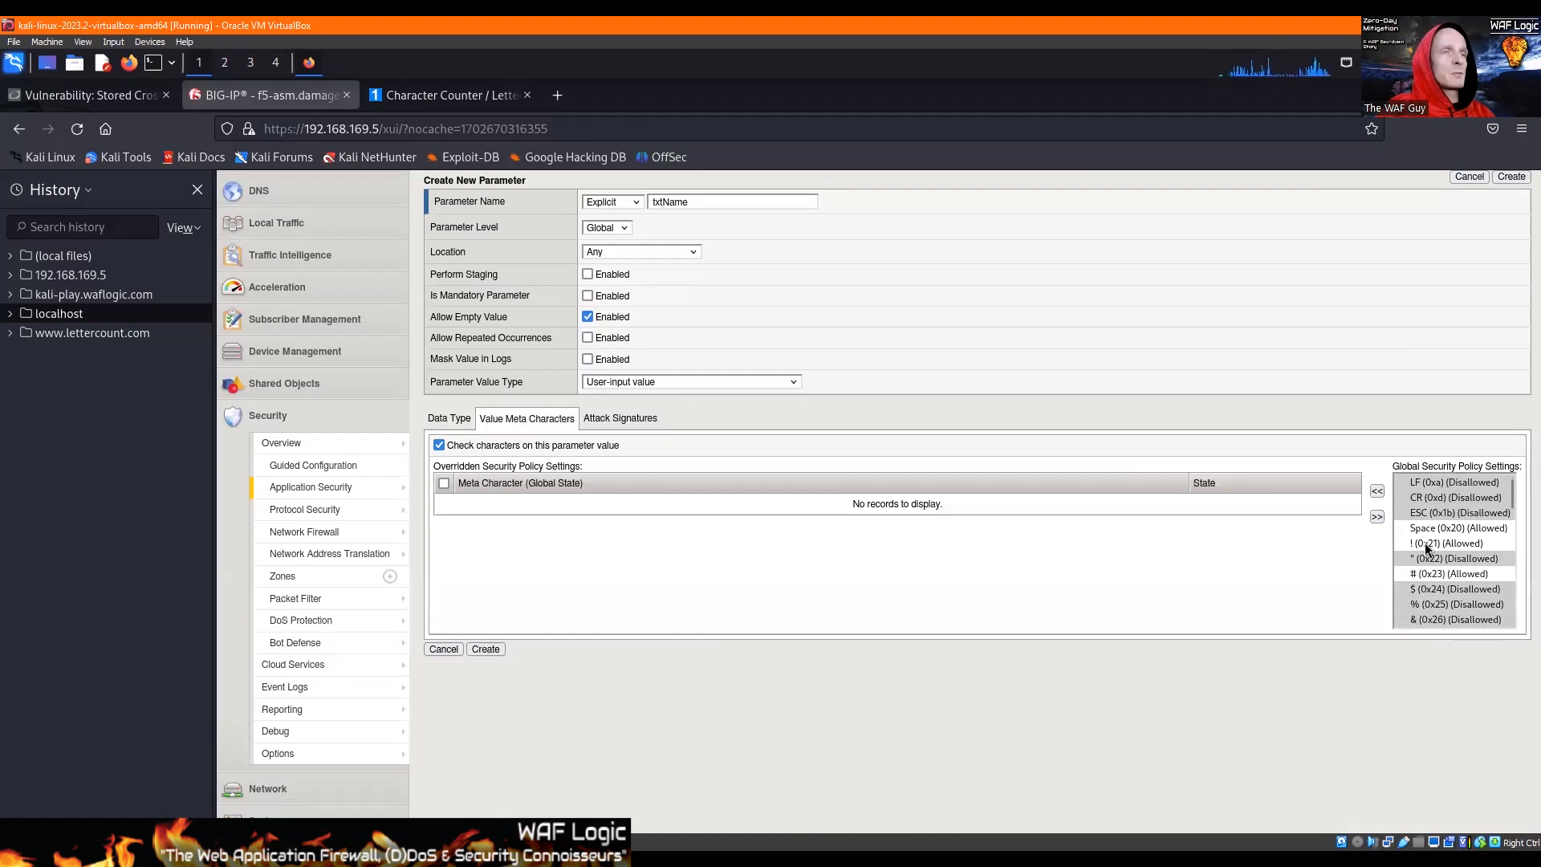
{"action": "scroll", "coordinate": [1430, 544], "scroll_direction": "down", "scroll_amount": 2}
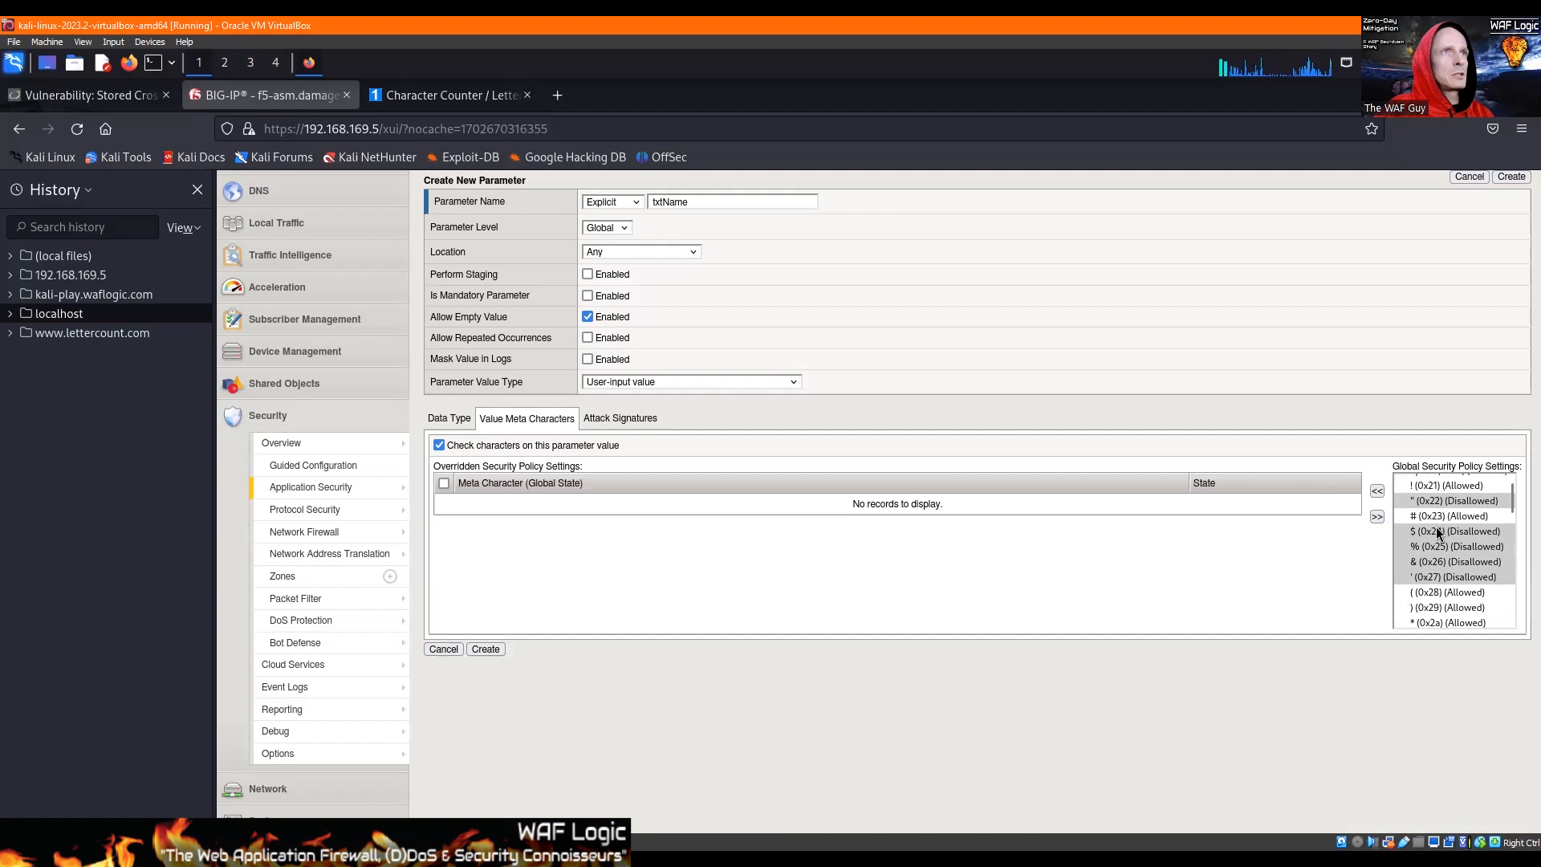
{"action": "scroll", "coordinate": [1437, 530], "scroll_direction": "up", "scroll_amount": 2}
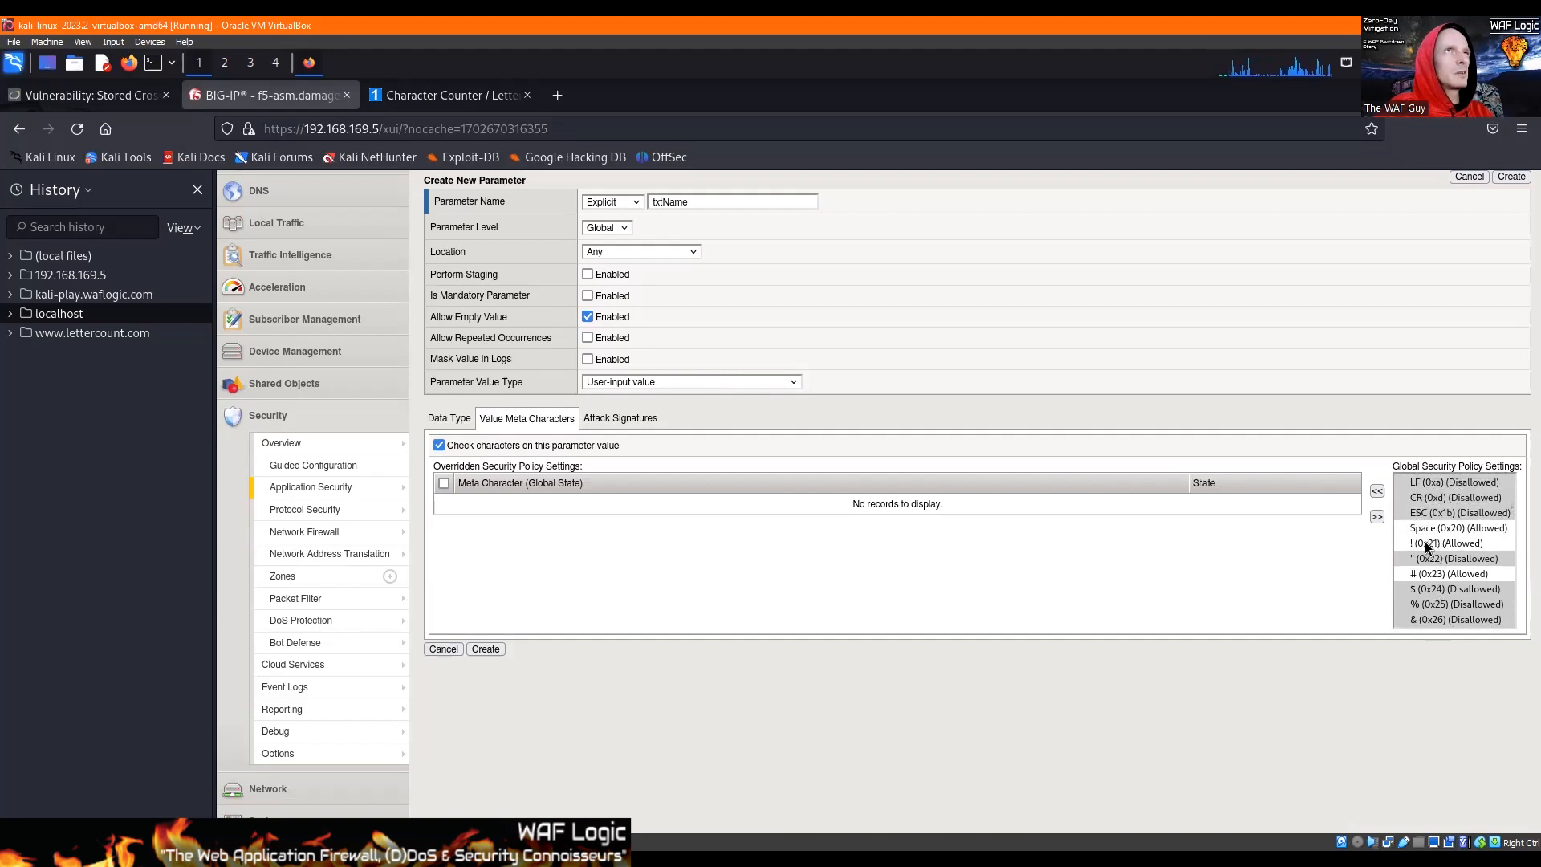
{"action": "left_click", "coordinate": [1427, 544]}
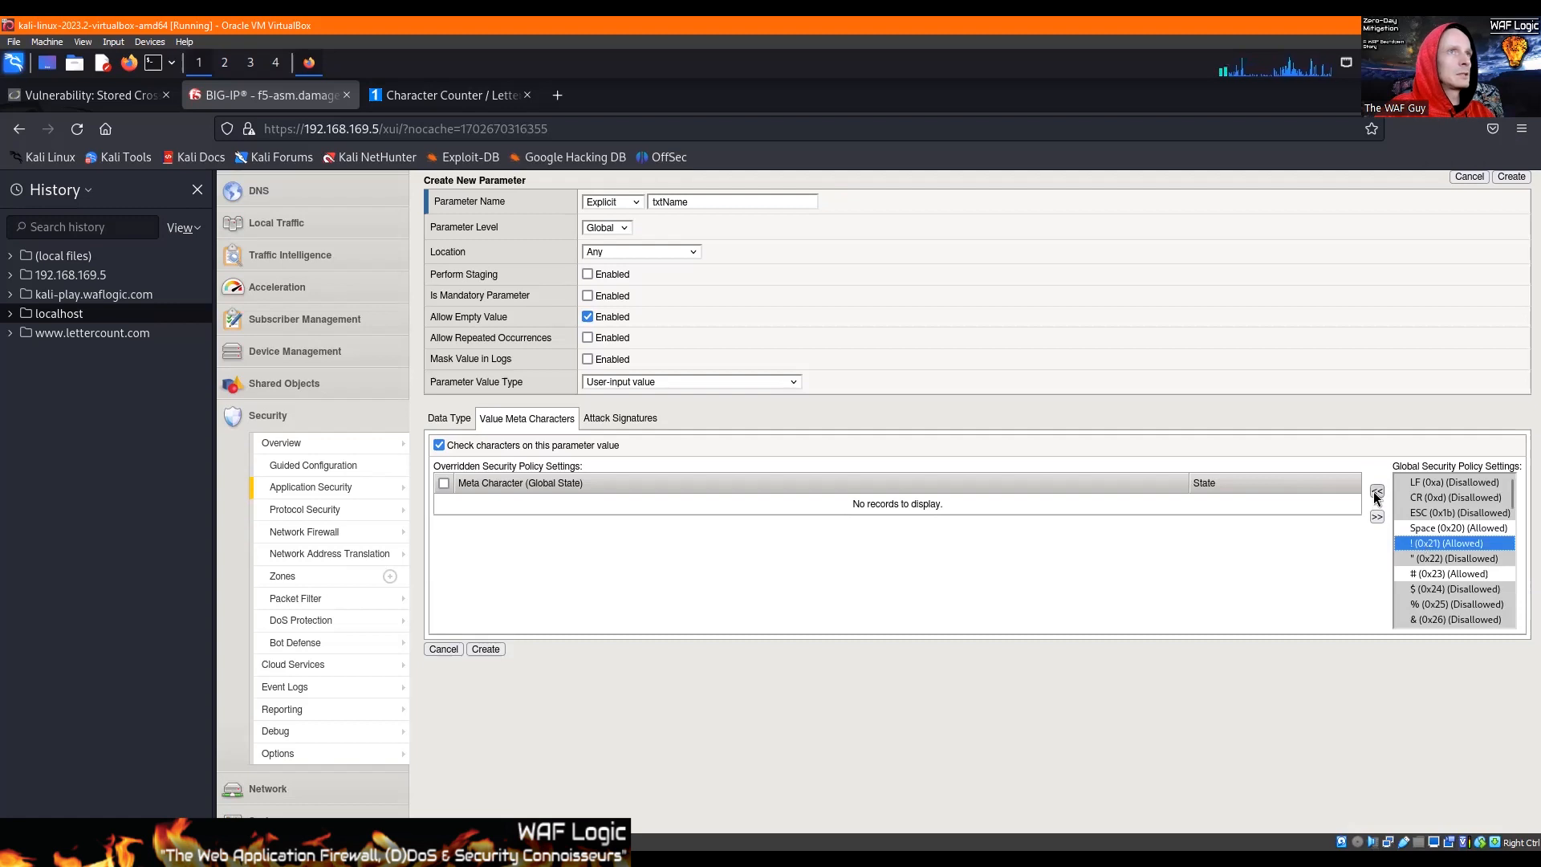
{"action": "left_click", "coordinate": [1442, 574]}
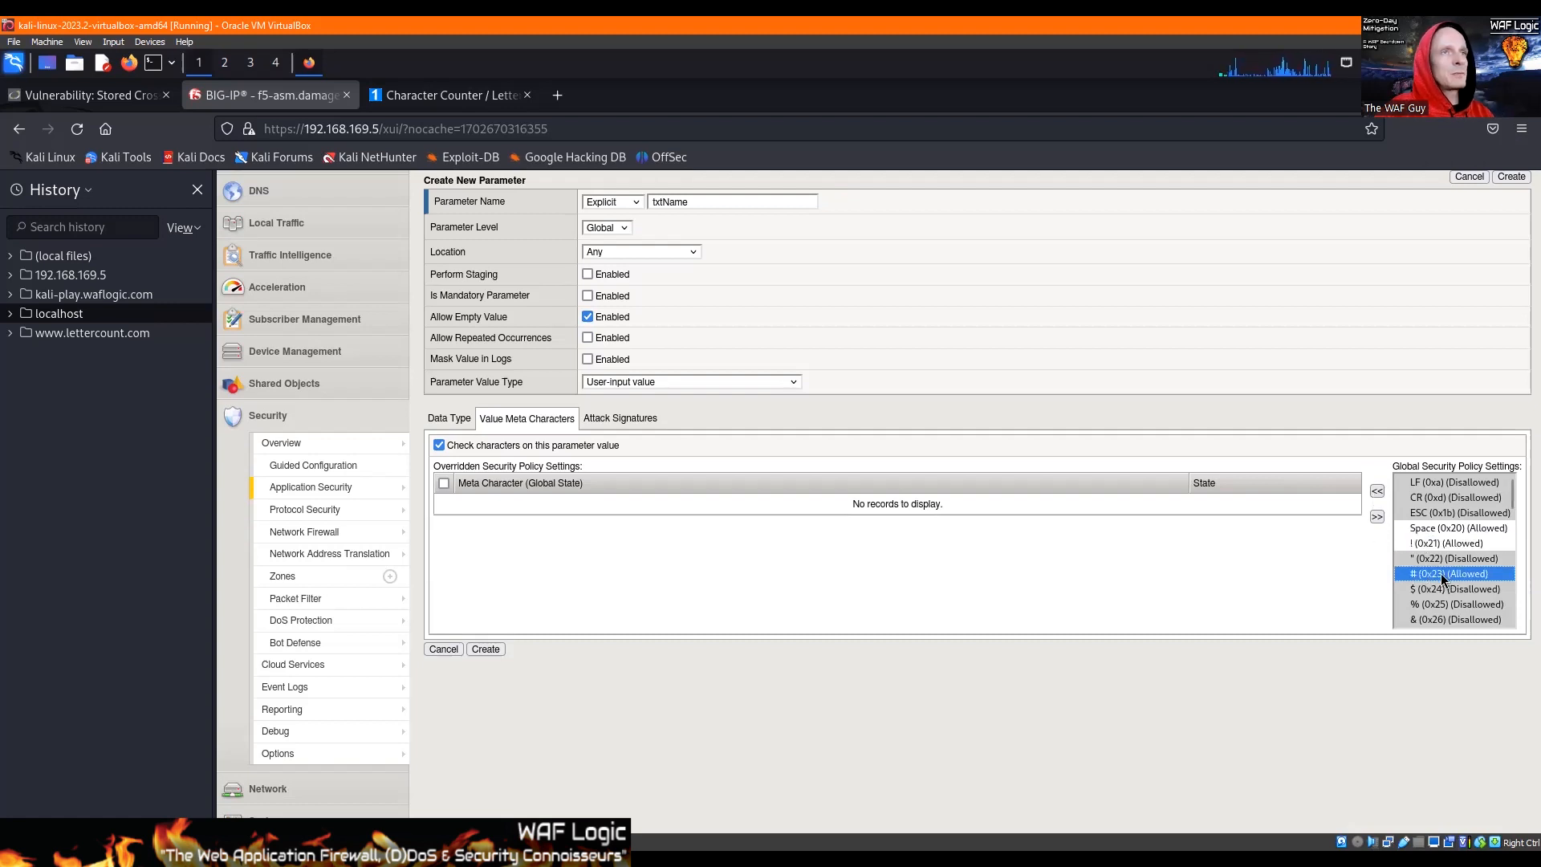
{"action": "scroll", "coordinate": [1440, 571], "scroll_direction": "down", "scroll_amount": 2}
{"action": "scroll", "coordinate": [1442, 566], "scroll_direction": "down", "scroll_amount": 2}
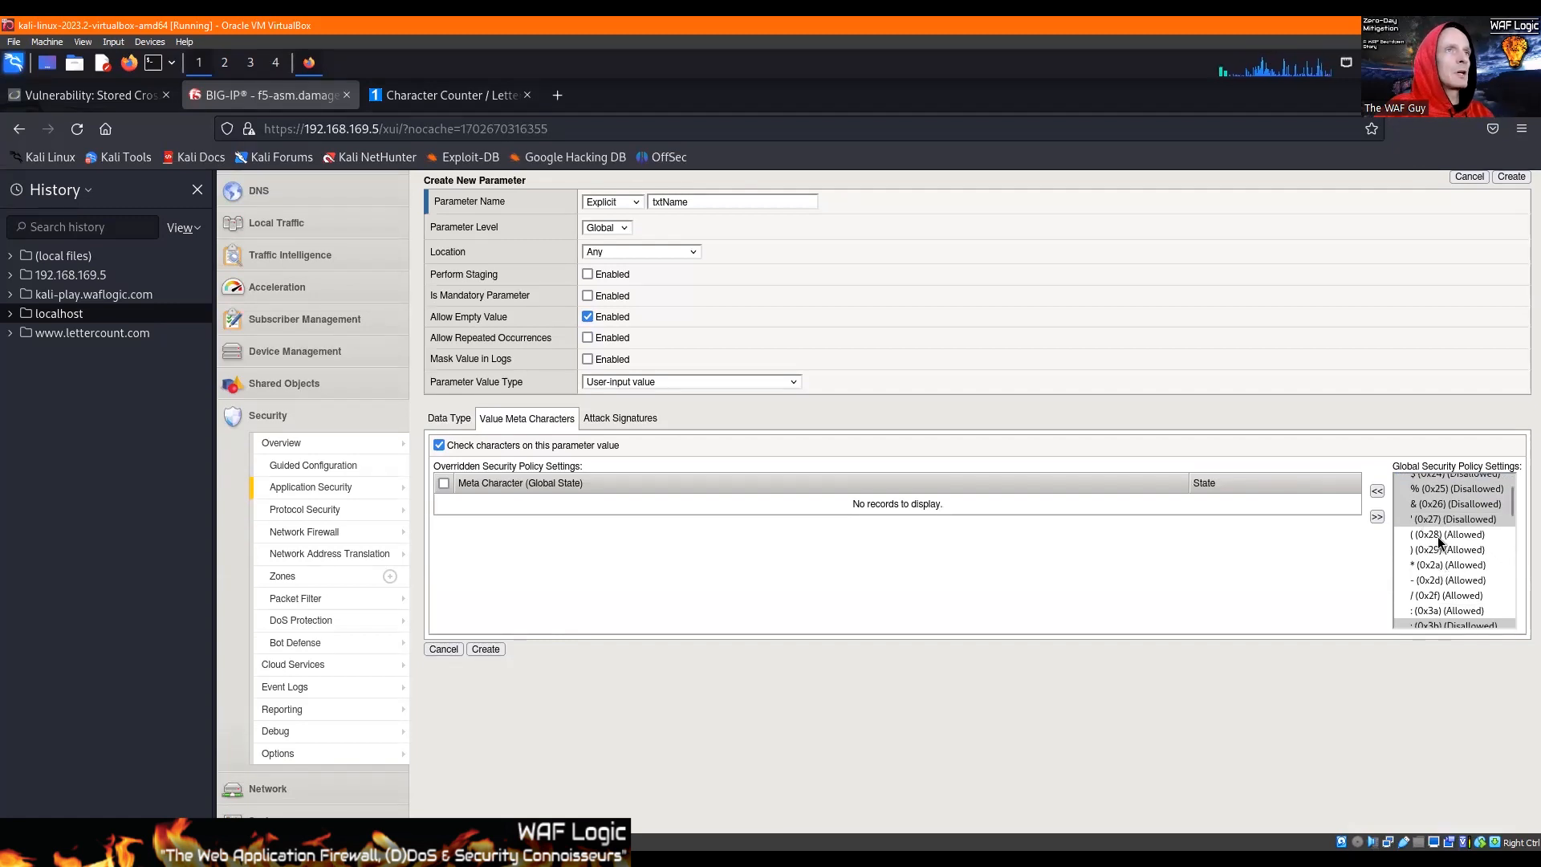
{"action": "left_click", "coordinate": [1438, 537]}
{"action": "left_click", "coordinate": [1434, 548], "text": "shift"}
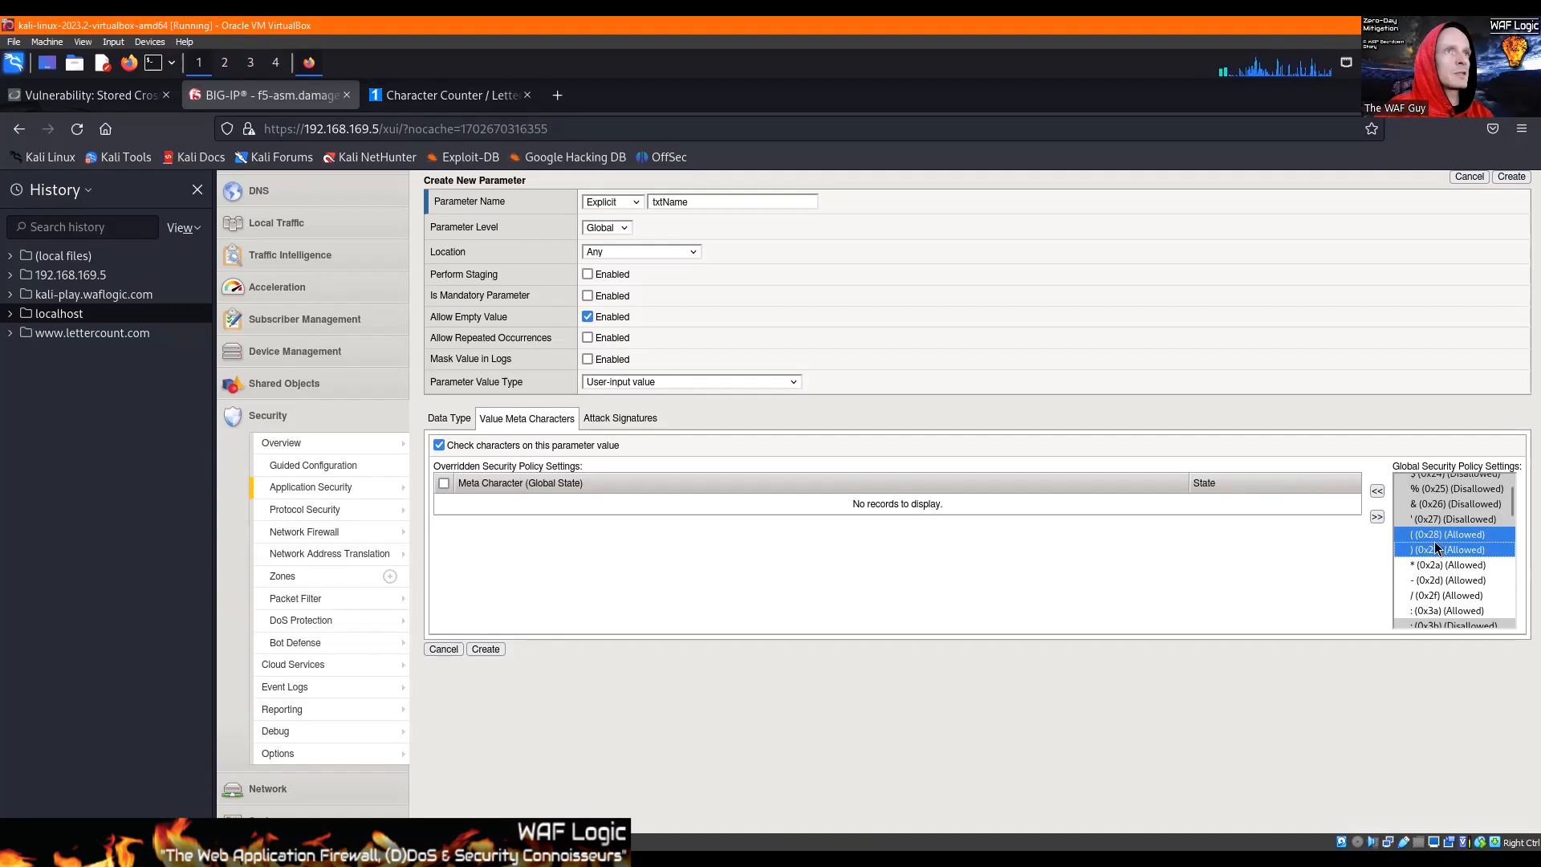
Step: Add the meta characters : (0x3a), ? (0x3f), ^ (0x5e) and ~ (0x7e) to txtName's overridden security policy settings
{"action": "scroll", "coordinate": [1435, 530], "scroll_direction": "down", "scroll_amount": 2}
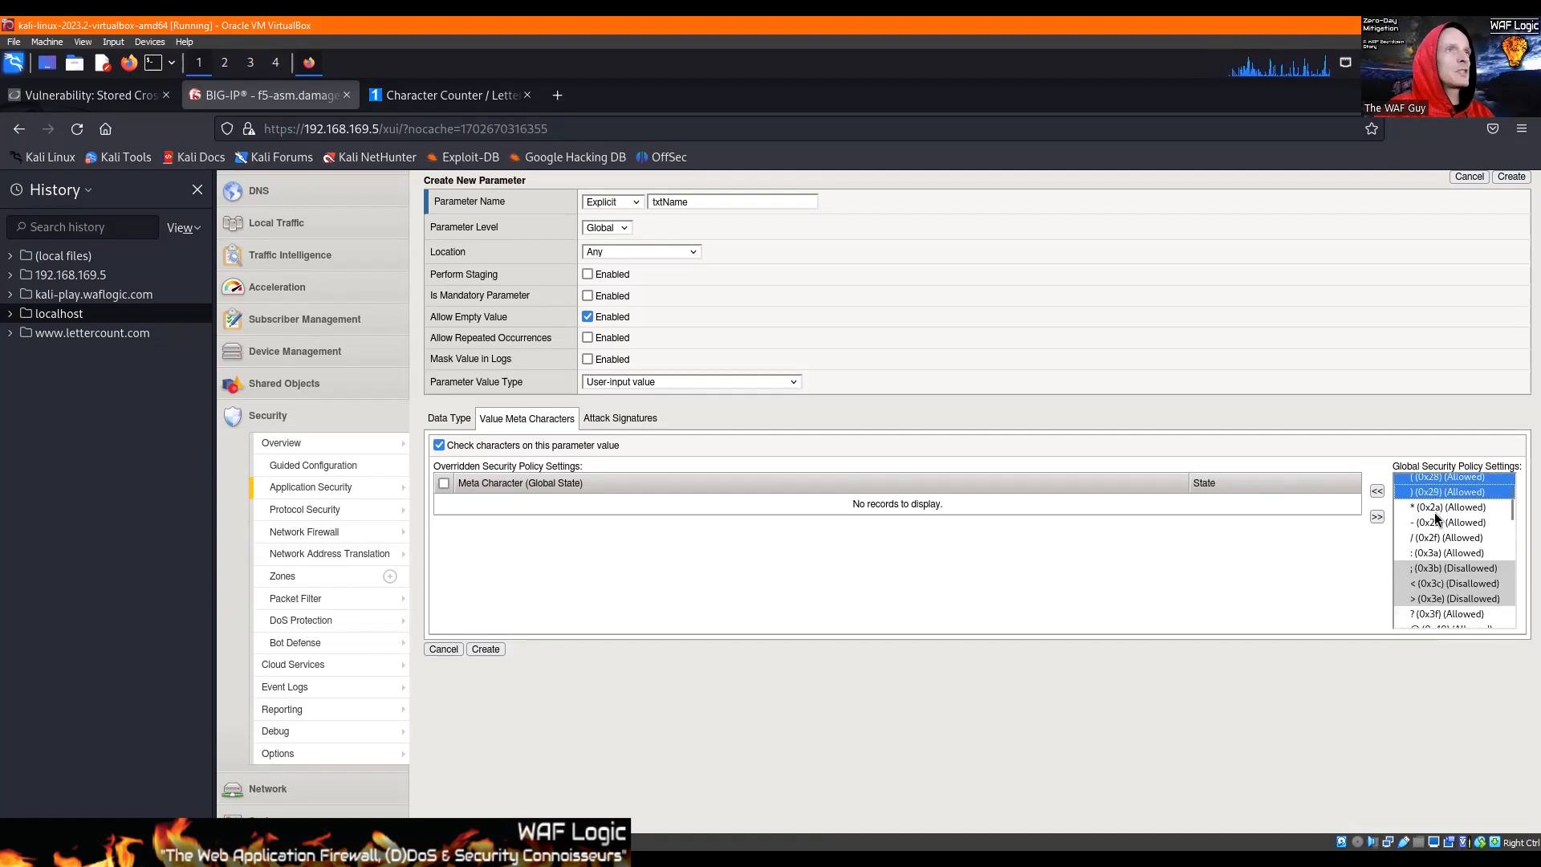
{"action": "left_click", "coordinate": [1425, 553]}
{"action": "left_click", "coordinate": [1377, 491]}
{"action": "scroll", "coordinate": [1476, 554], "scroll_direction": "down", "scroll_amount": 2}
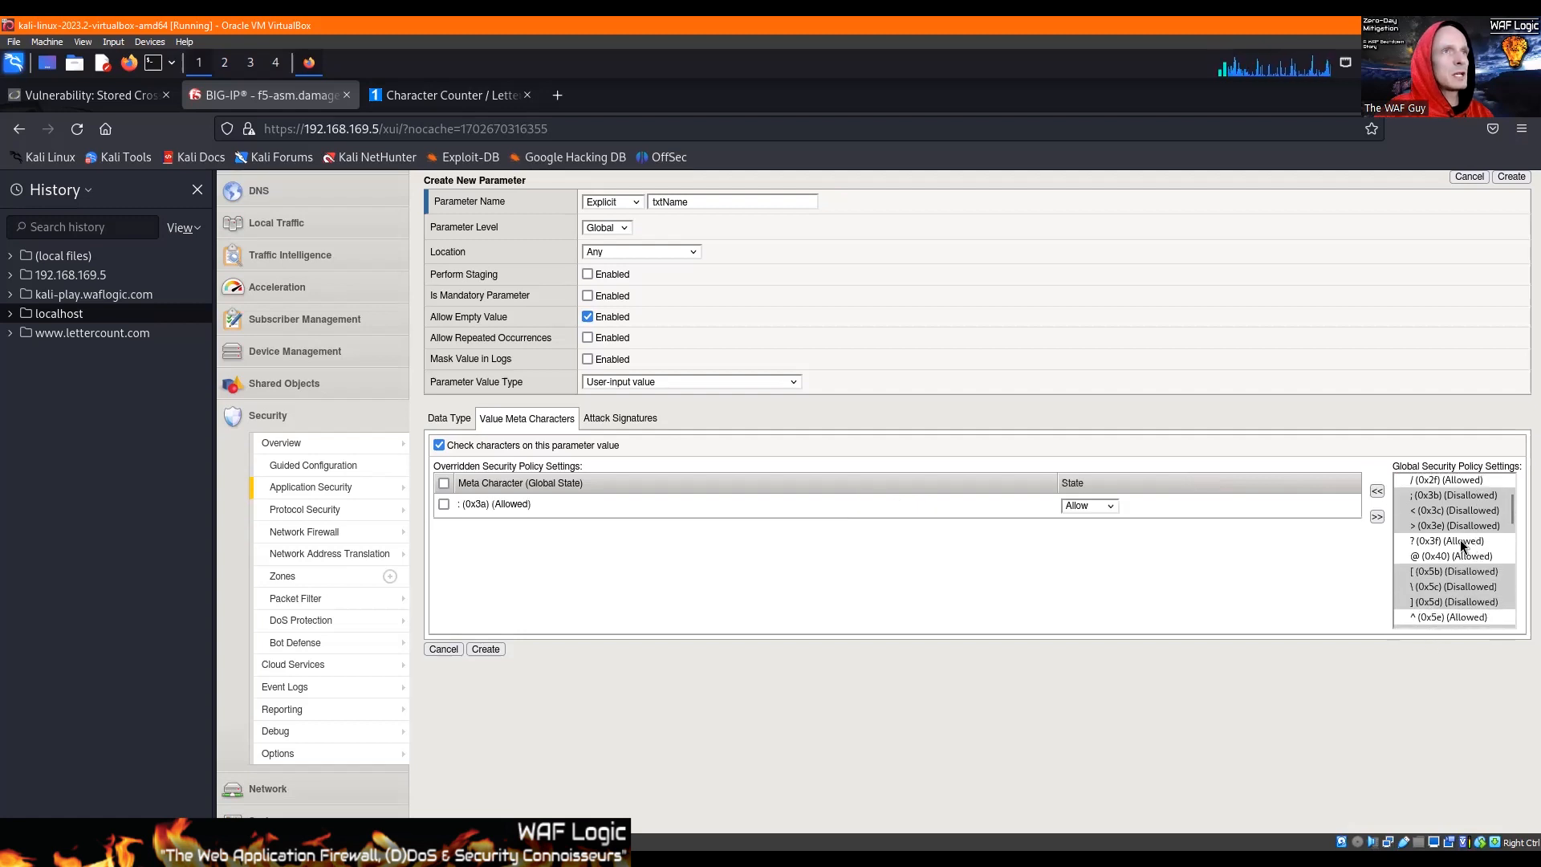
{"action": "left_click", "coordinate": [1438, 540]}
{"action": "left_click", "coordinate": [1377, 490]}
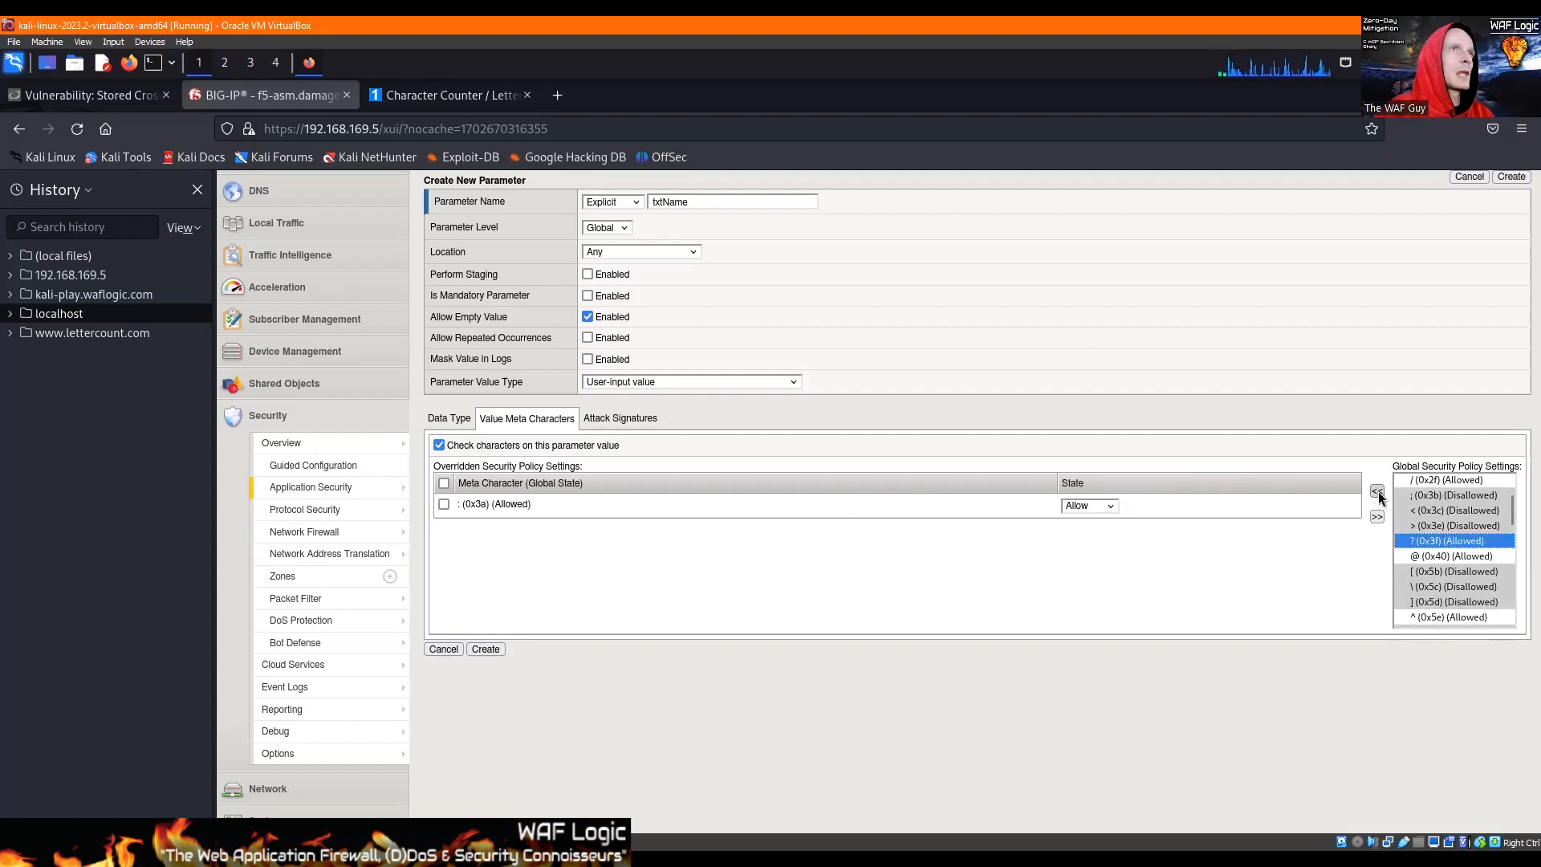
{"action": "scroll", "coordinate": [1447, 569], "scroll_direction": "down", "scroll_amount": 4}
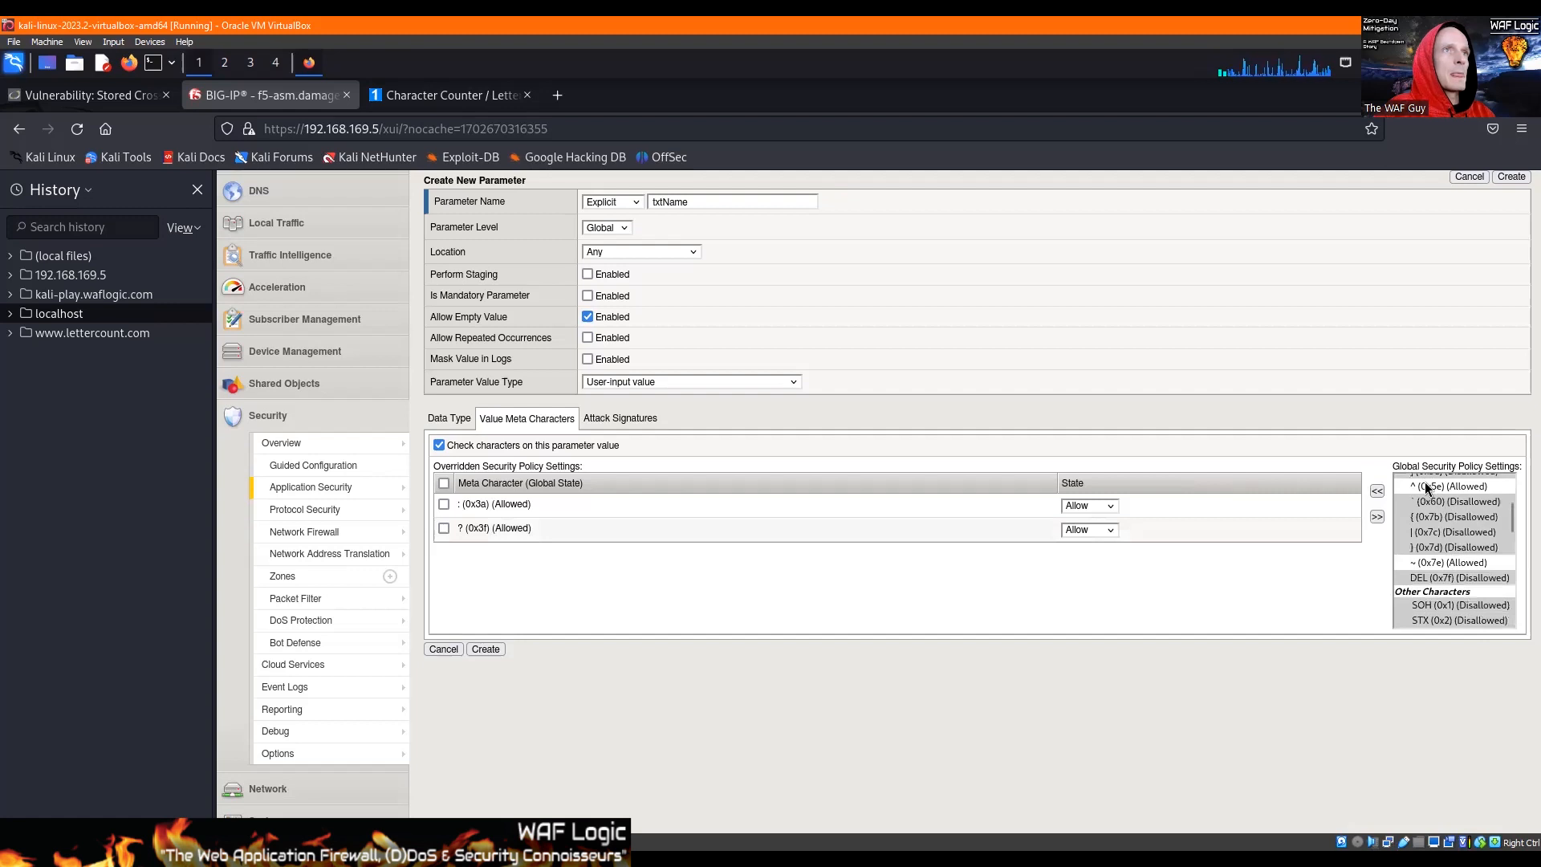
{"action": "left_click", "coordinate": [1427, 486]}
{"action": "left_click", "coordinate": [1377, 490]}
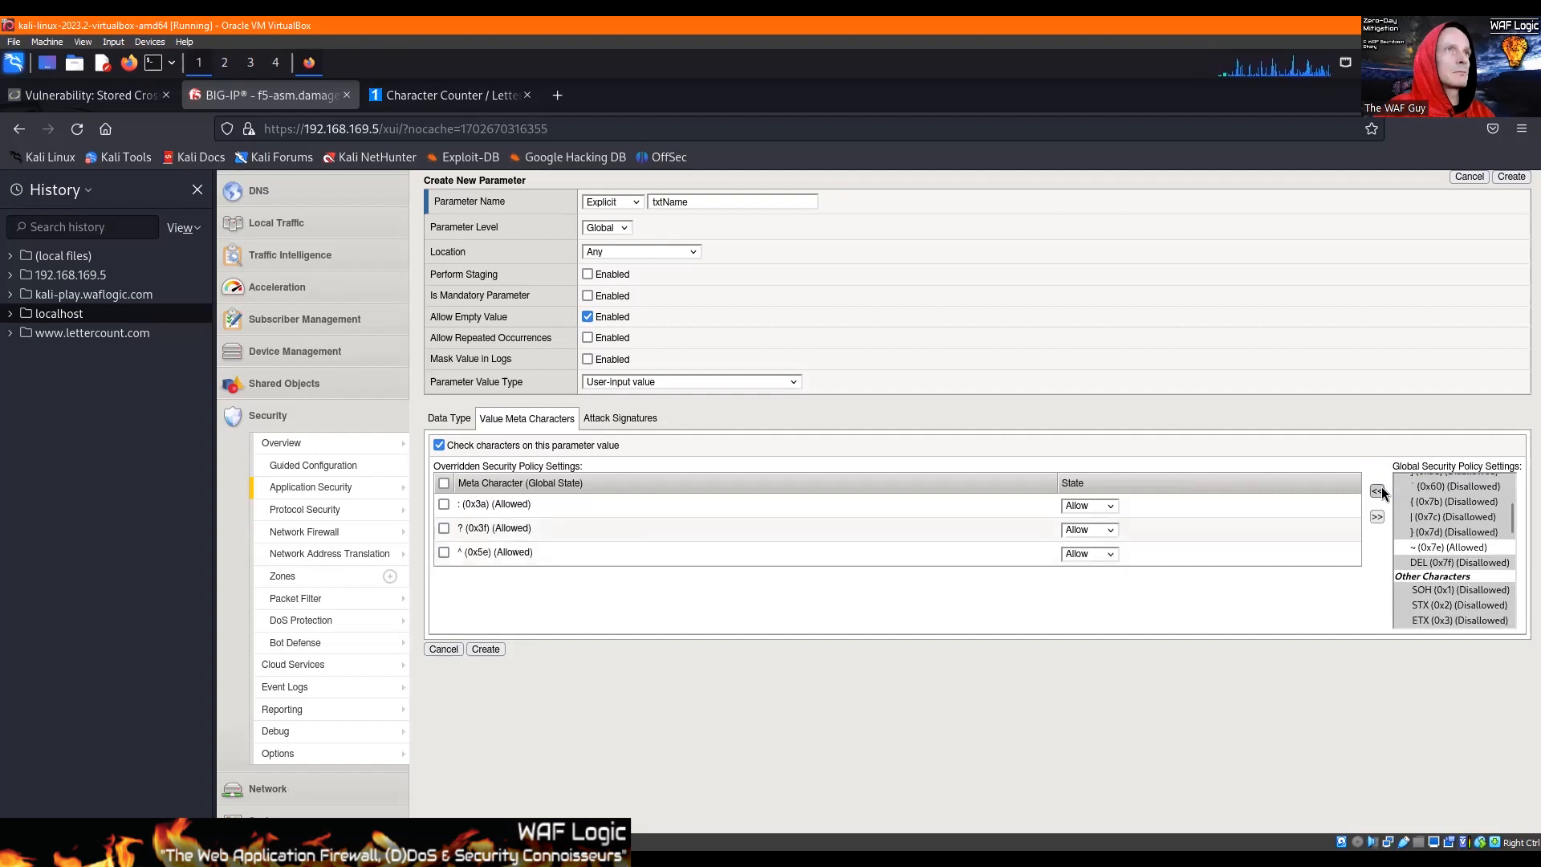
{"action": "left_click", "coordinate": [1449, 546]}
{"action": "left_click", "coordinate": [1376, 491]}
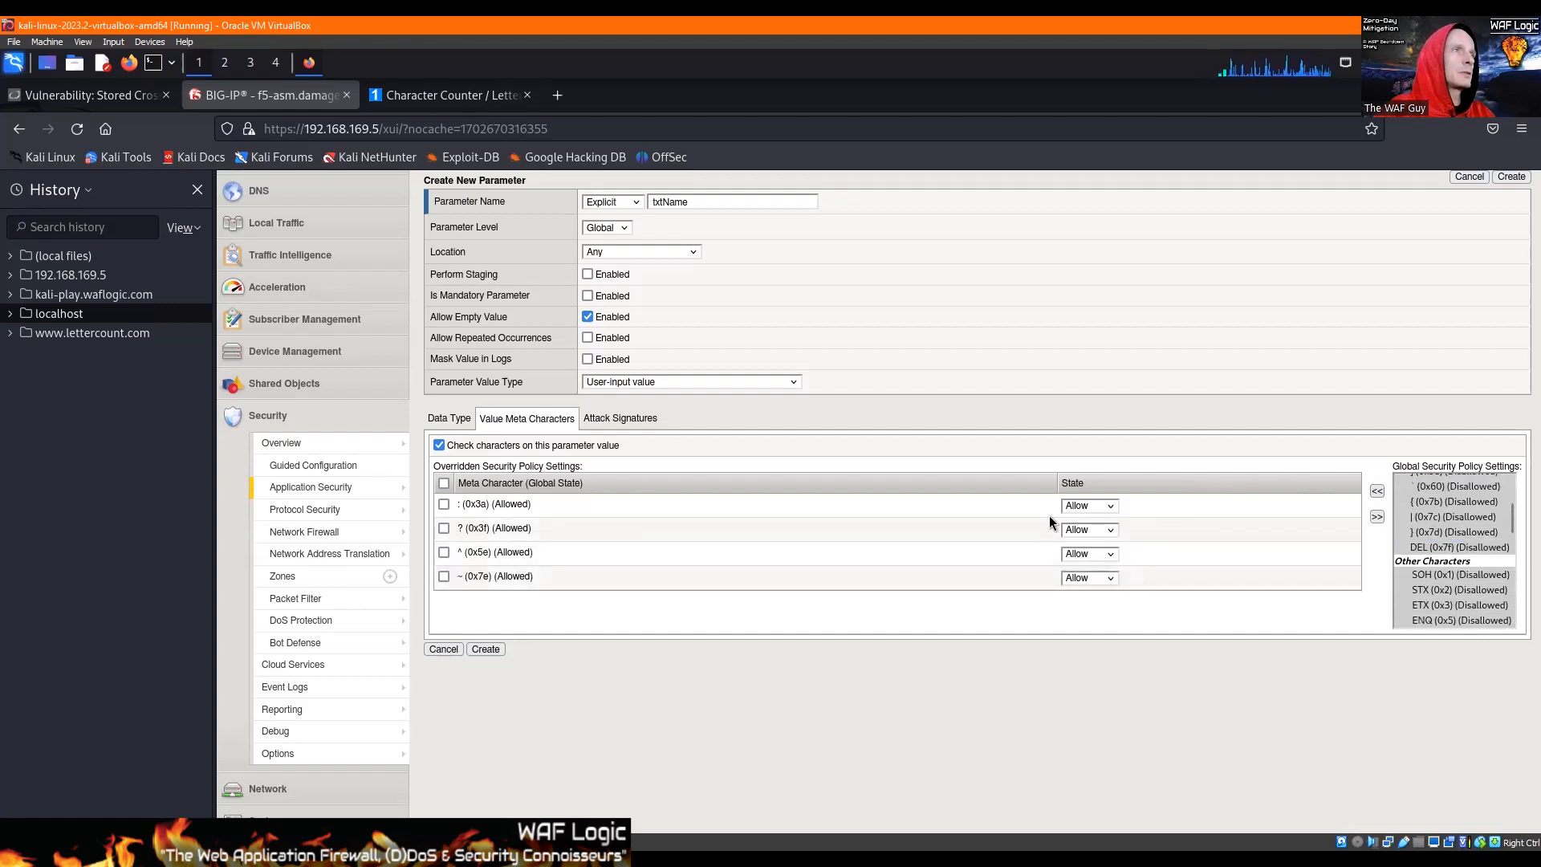
Step: Set the state of all four overridden meta characters, :, ?, ^ and ~, to Disallow
{"action": "left_click", "coordinate": [1090, 505]}
{"action": "key", "text": "Down"}
{"action": "key", "text": "Tab"}
{"action": "key", "text": "Tab"}
{"action": "key", "text": "Down"}
{"action": "key", "text": "Tab"}
{"action": "key", "text": "Tab"}
{"action": "key", "text": "Down"}
{"action": "key", "text": "Tab"}
{"action": "key", "text": "Tab"}
{"action": "key", "text": "Down"}
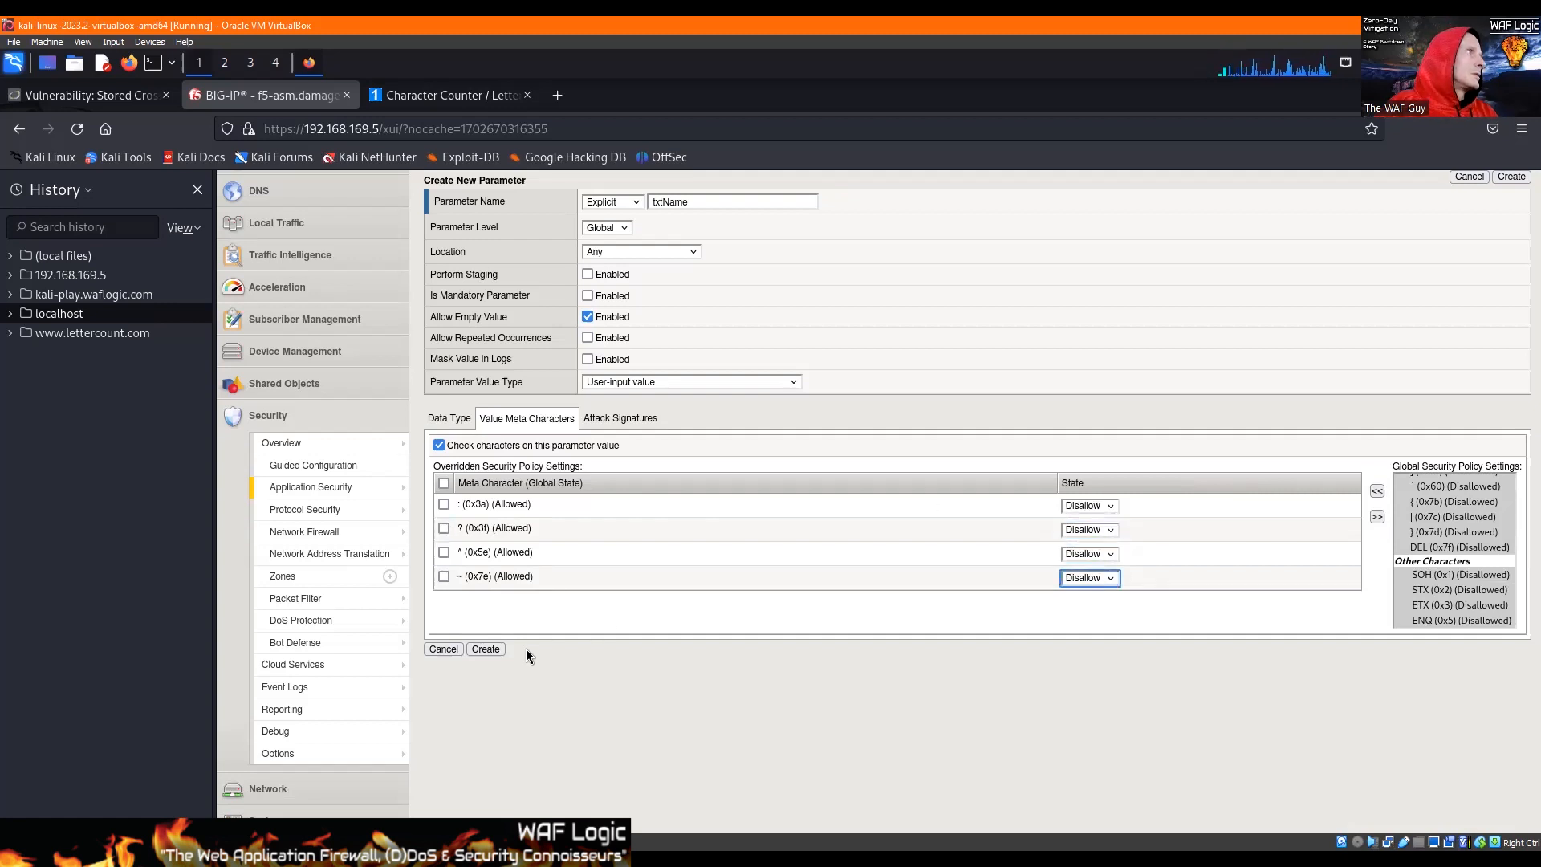
Step: Review the attack signature and meta character settings for txtName, and create the parameter
{"action": "scroll", "coordinate": [734, 626], "scroll_direction": "up", "scroll_amount": 3}
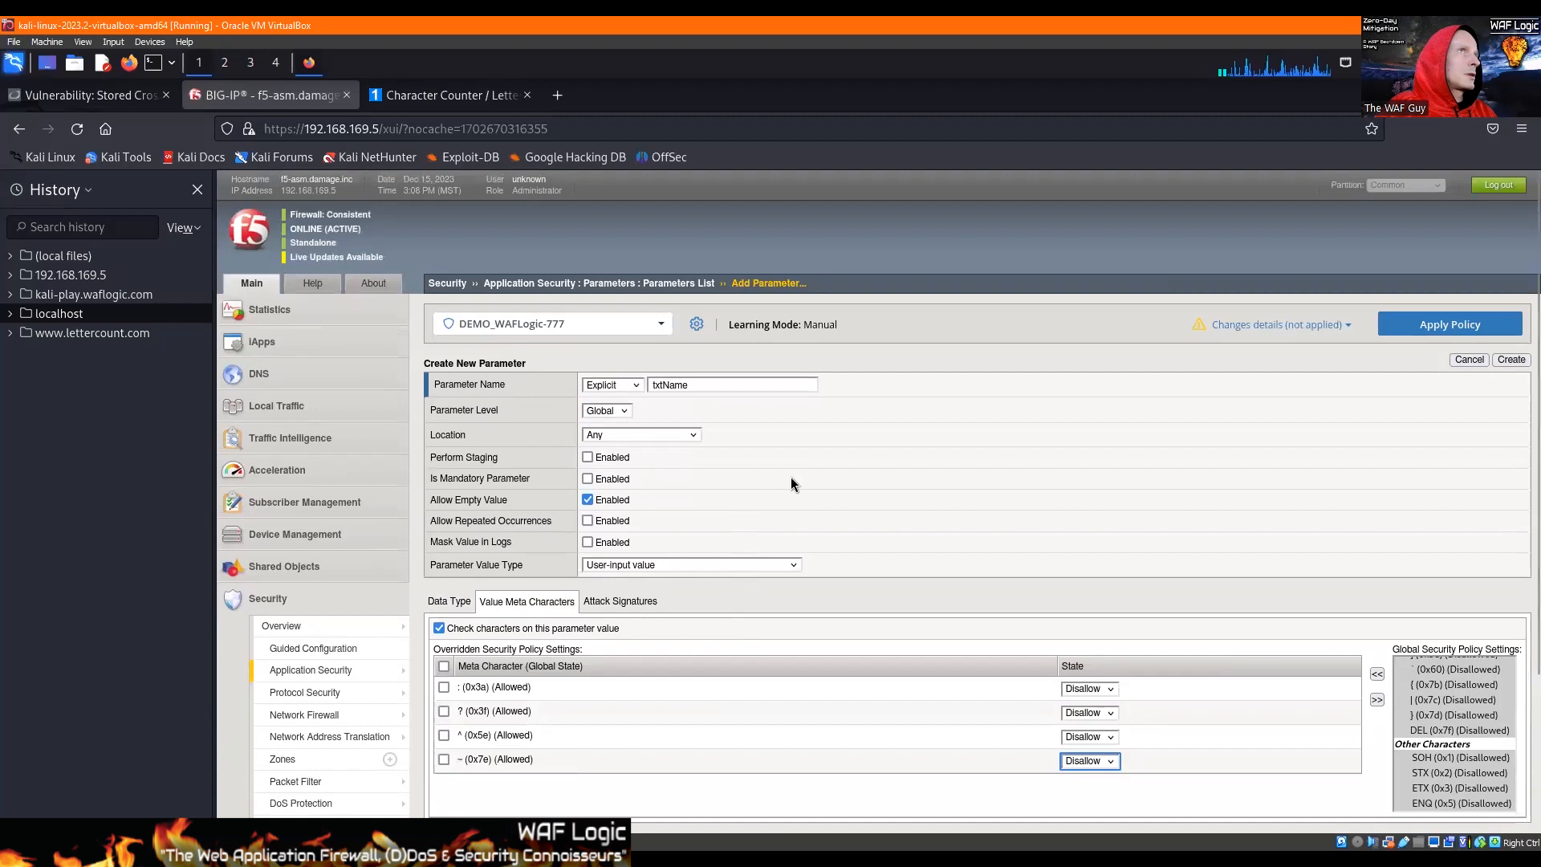
{"action": "left_click", "coordinate": [619, 600]}
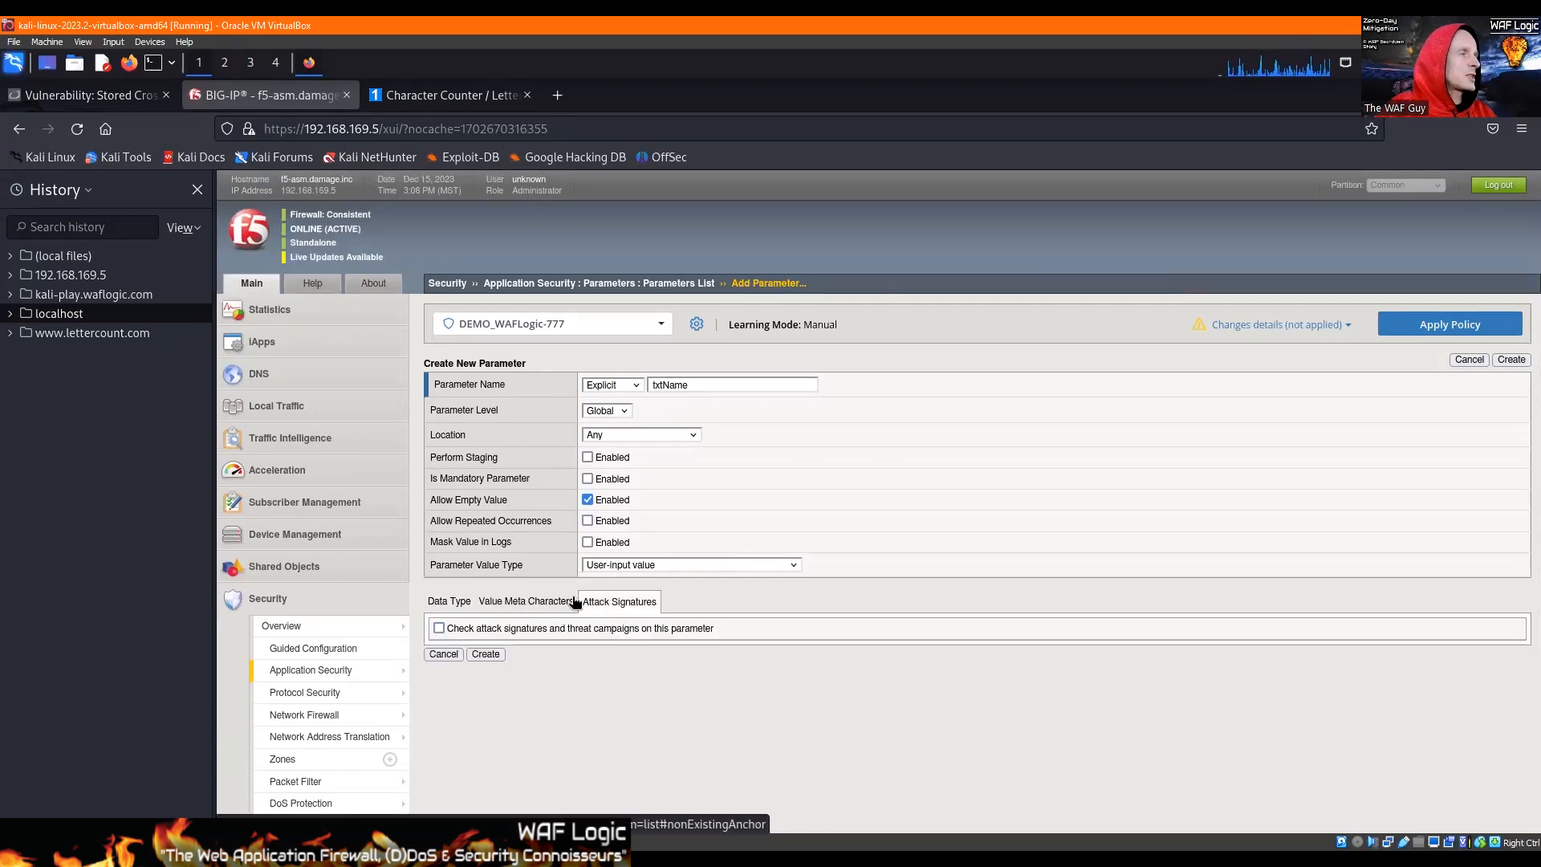
{"action": "left_click", "coordinate": [550, 602]}
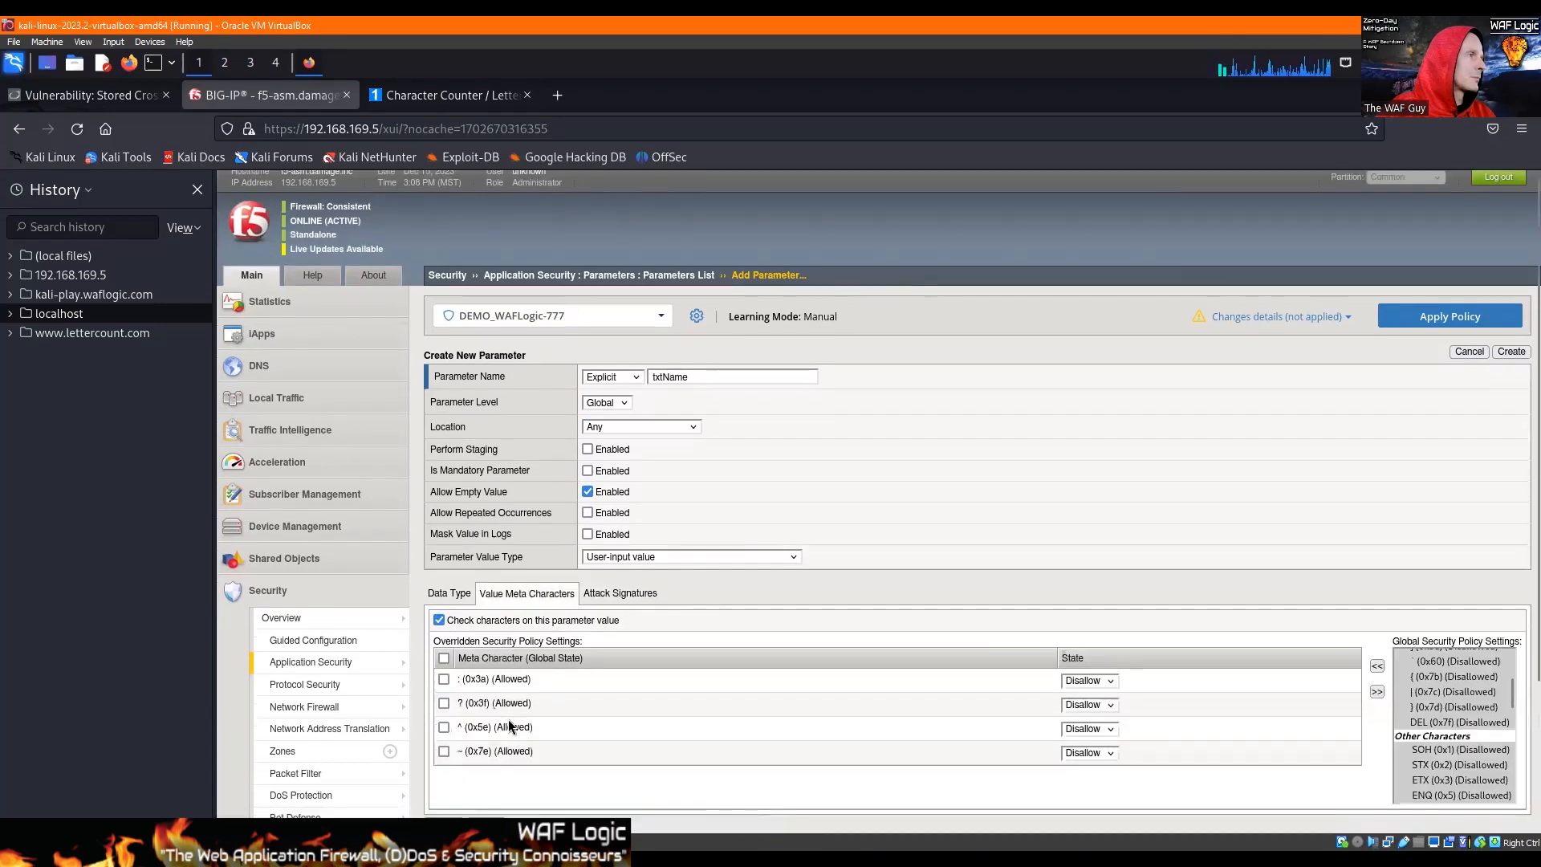
{"action": "scroll", "coordinate": [485, 665], "scroll_direction": "down", "scroll_amount": 3}
{"action": "left_click", "coordinate": [485, 649]}
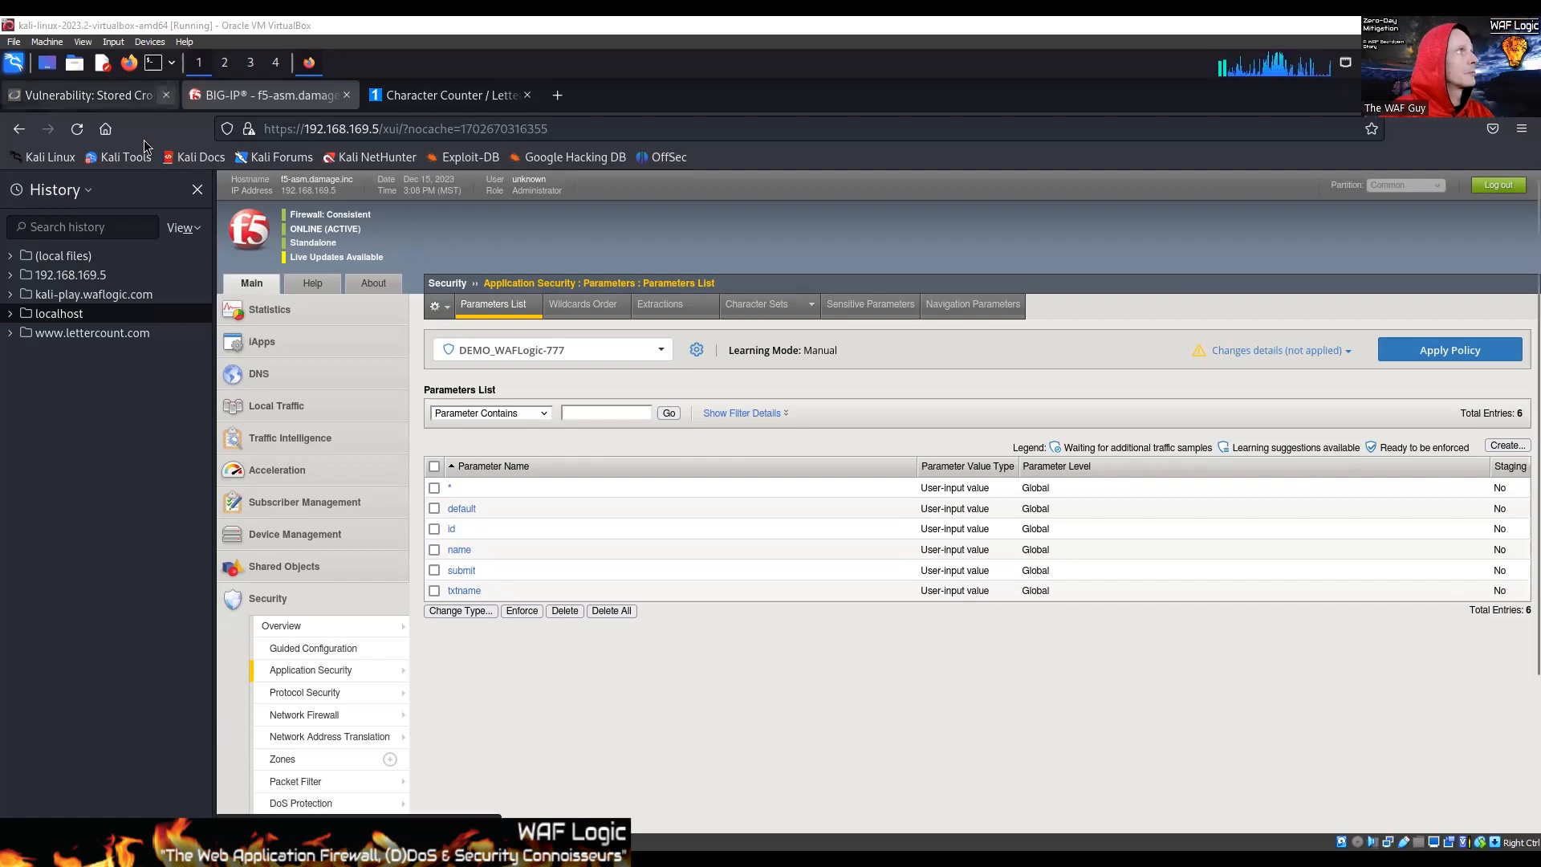
Step: Copy the message parameter's name from the DVWA request and start a new explicit BIG-IP parameter named mtxMessage
{"action": "left_click", "coordinate": [128, 105]}
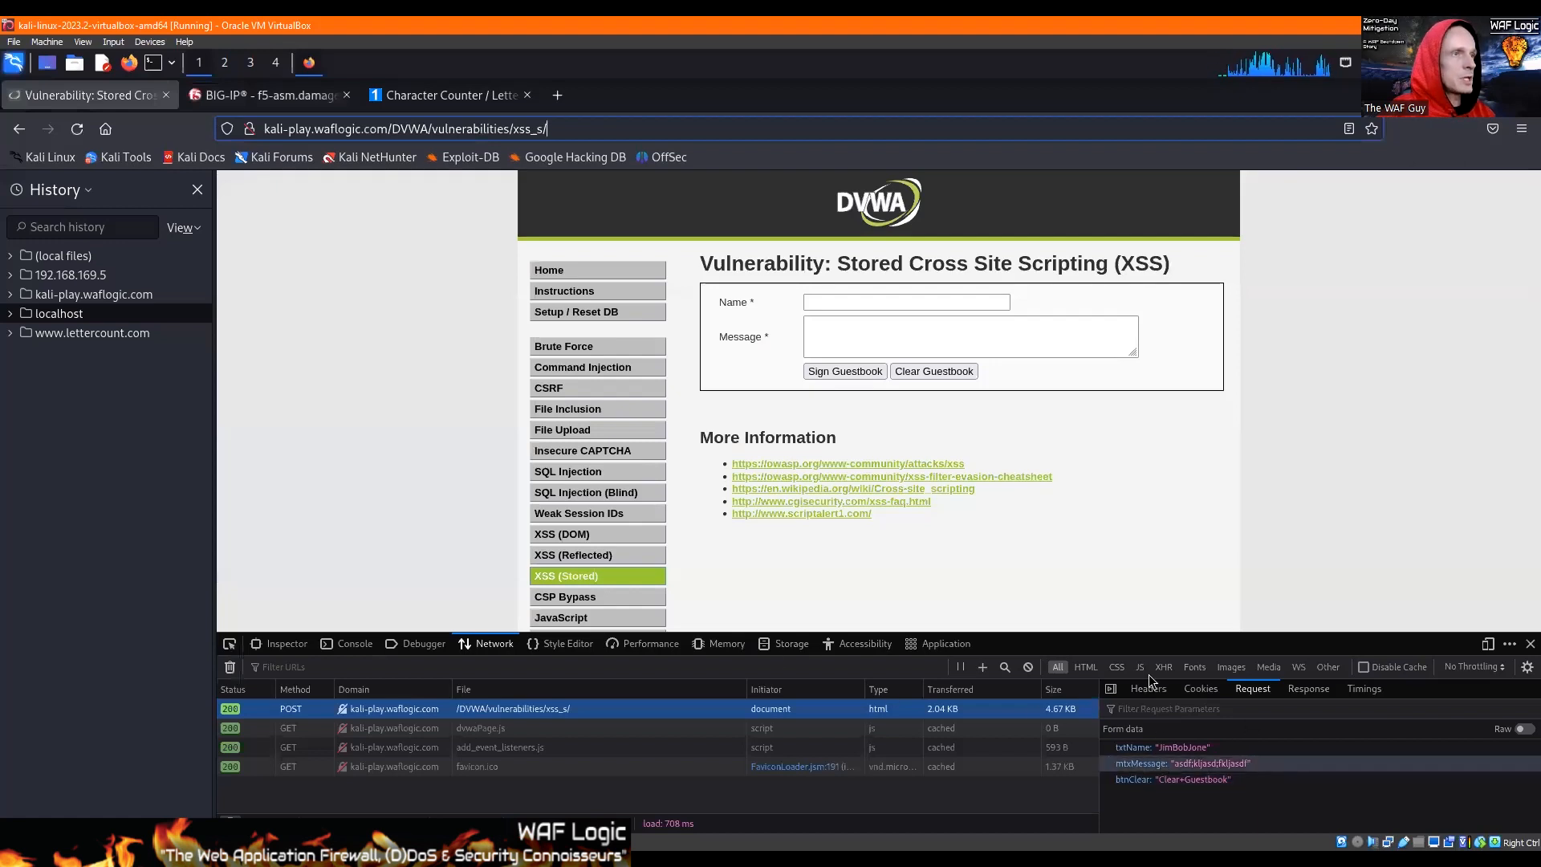
{"action": "left_click", "coordinate": [273, 98]}
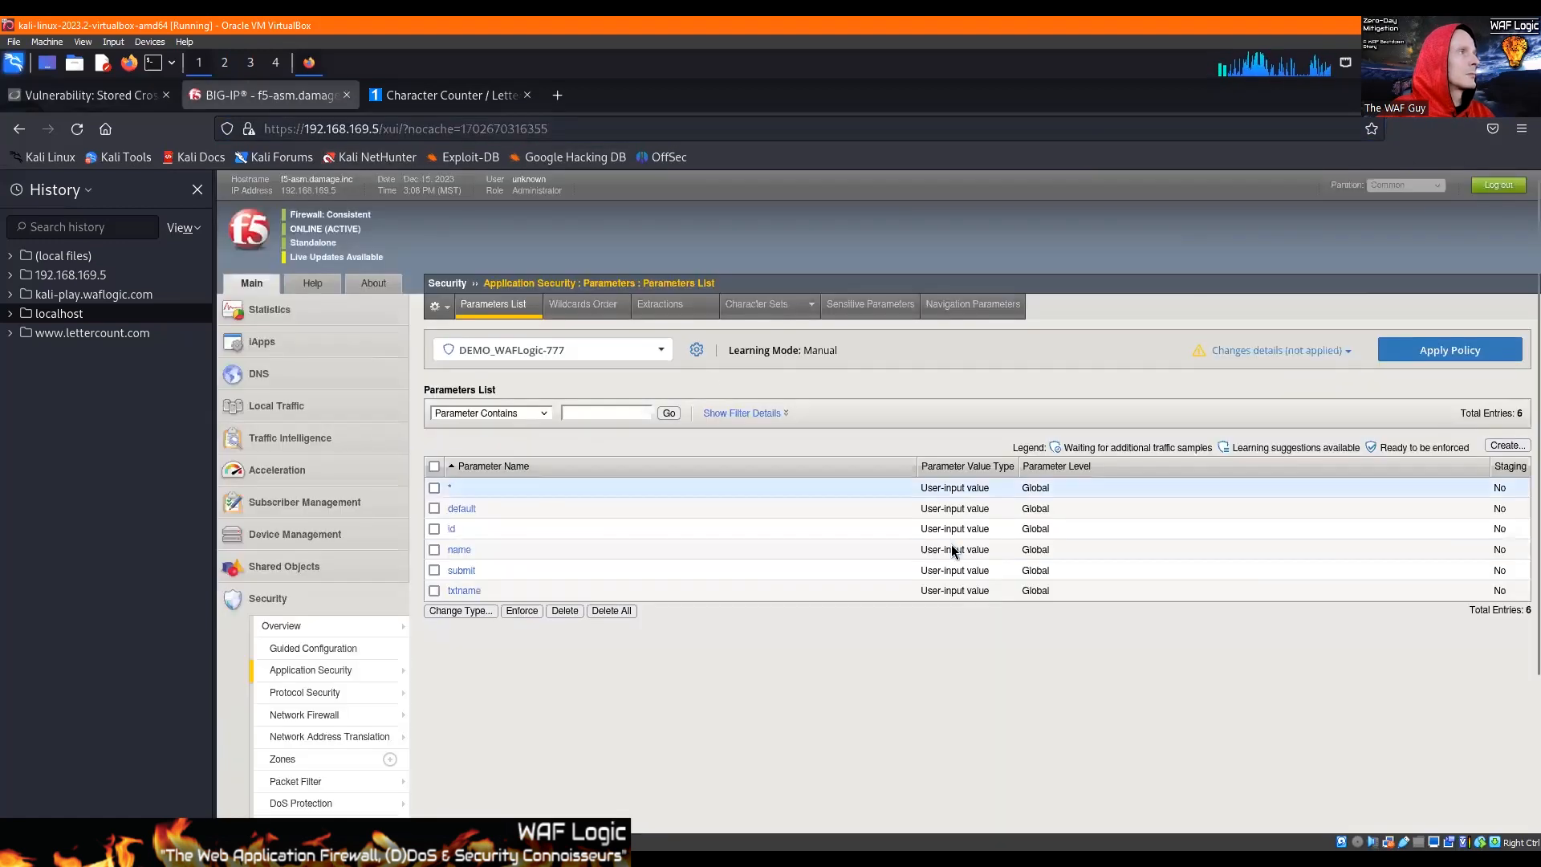
{"action": "left_click", "coordinate": [1495, 452]}
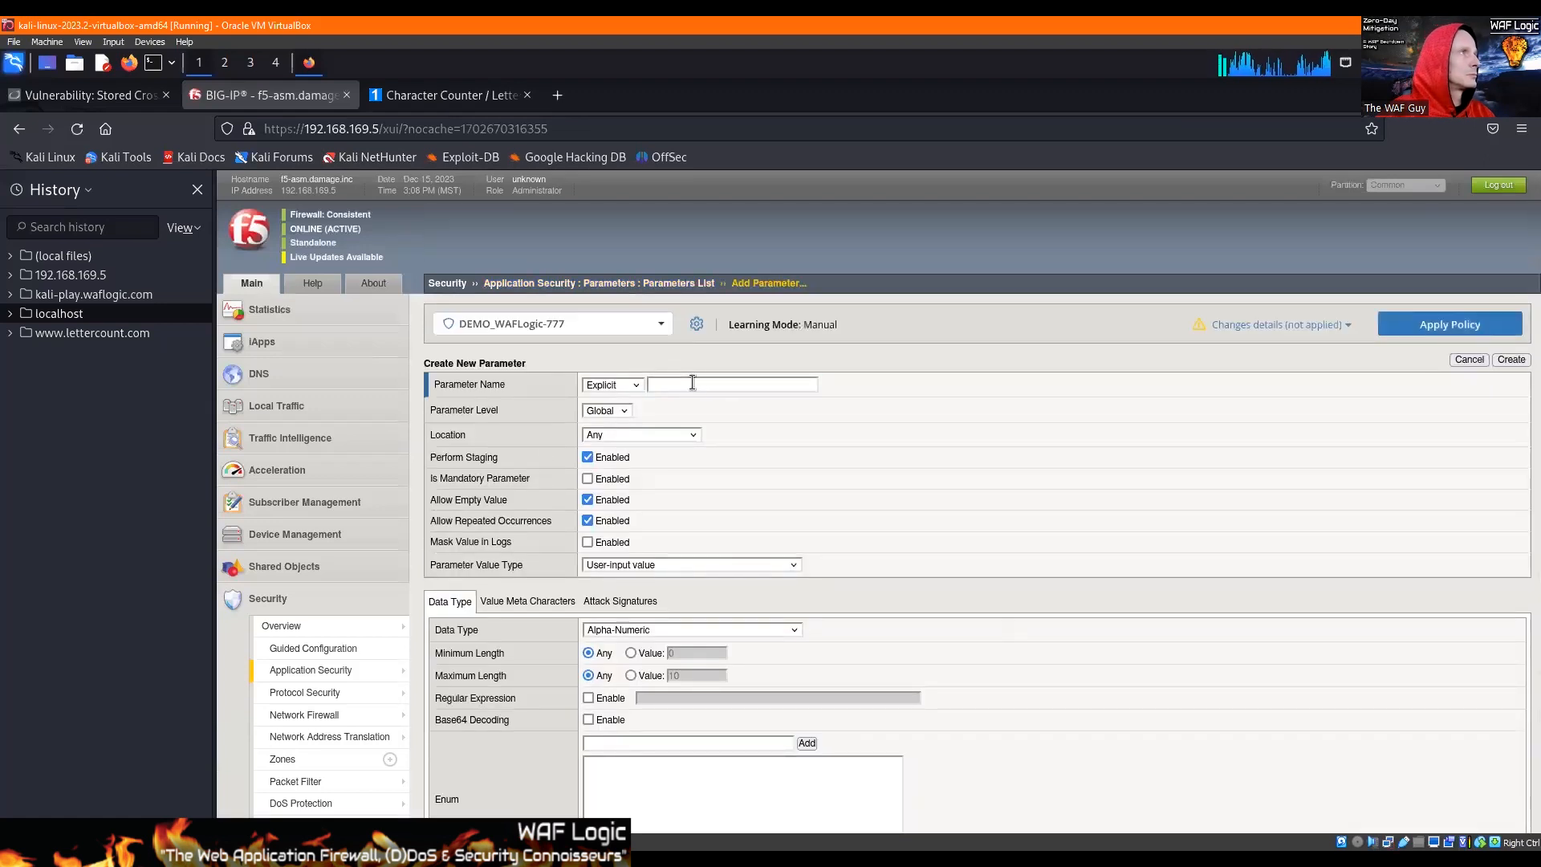
{"action": "left_click", "coordinate": [692, 383]}
{"action": "type", "text": "mtxMessage"}
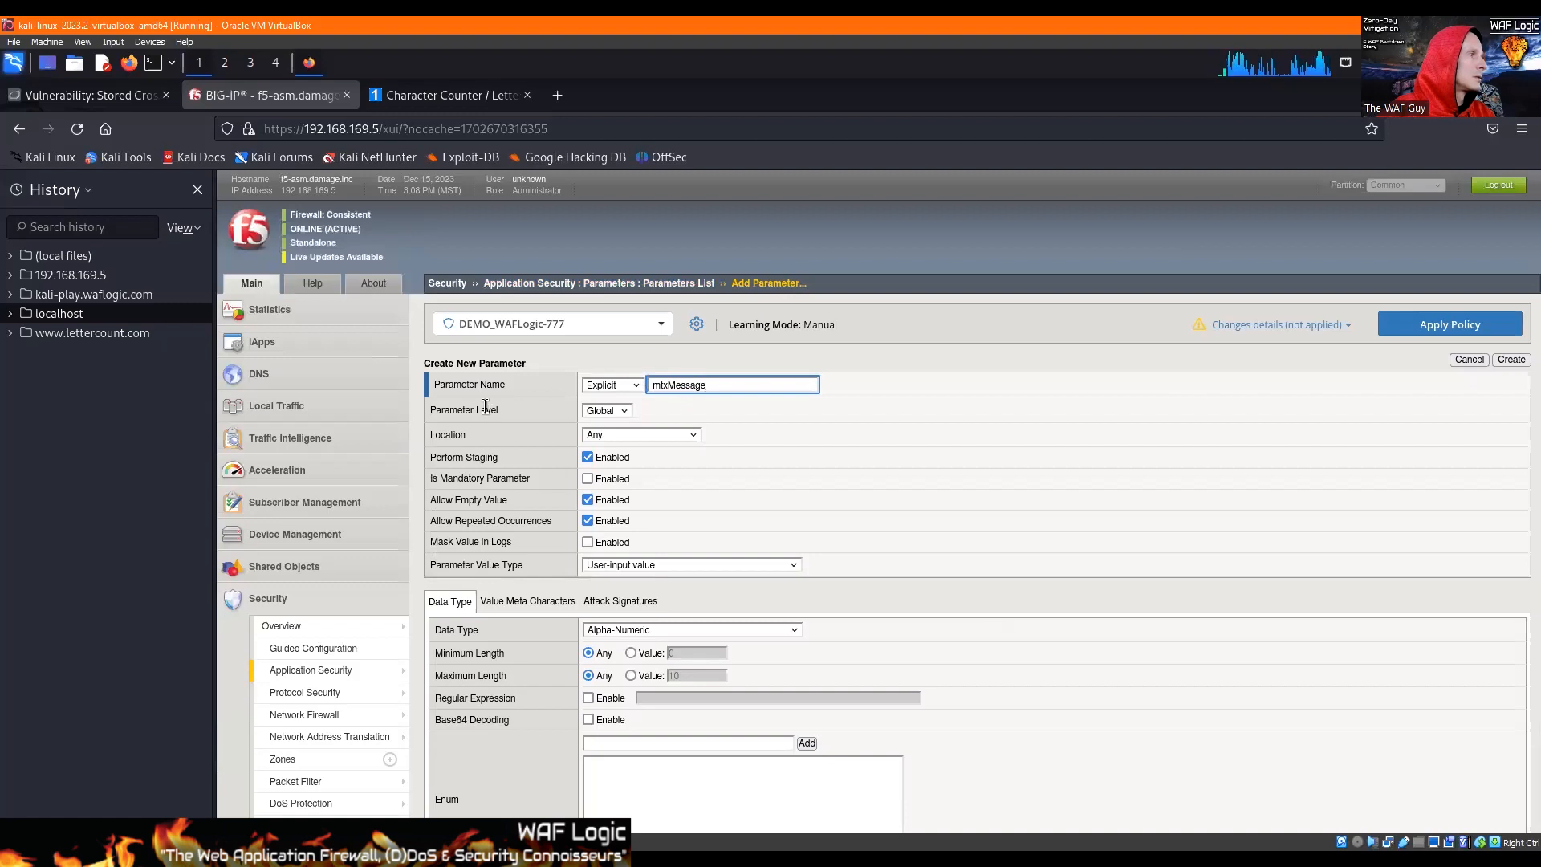
Step: Check the sample message's character count on LetterCount.com and set mtxMessage's maximum length to 50 in BIG-IP
{"action": "left_click", "coordinate": [450, 95]}
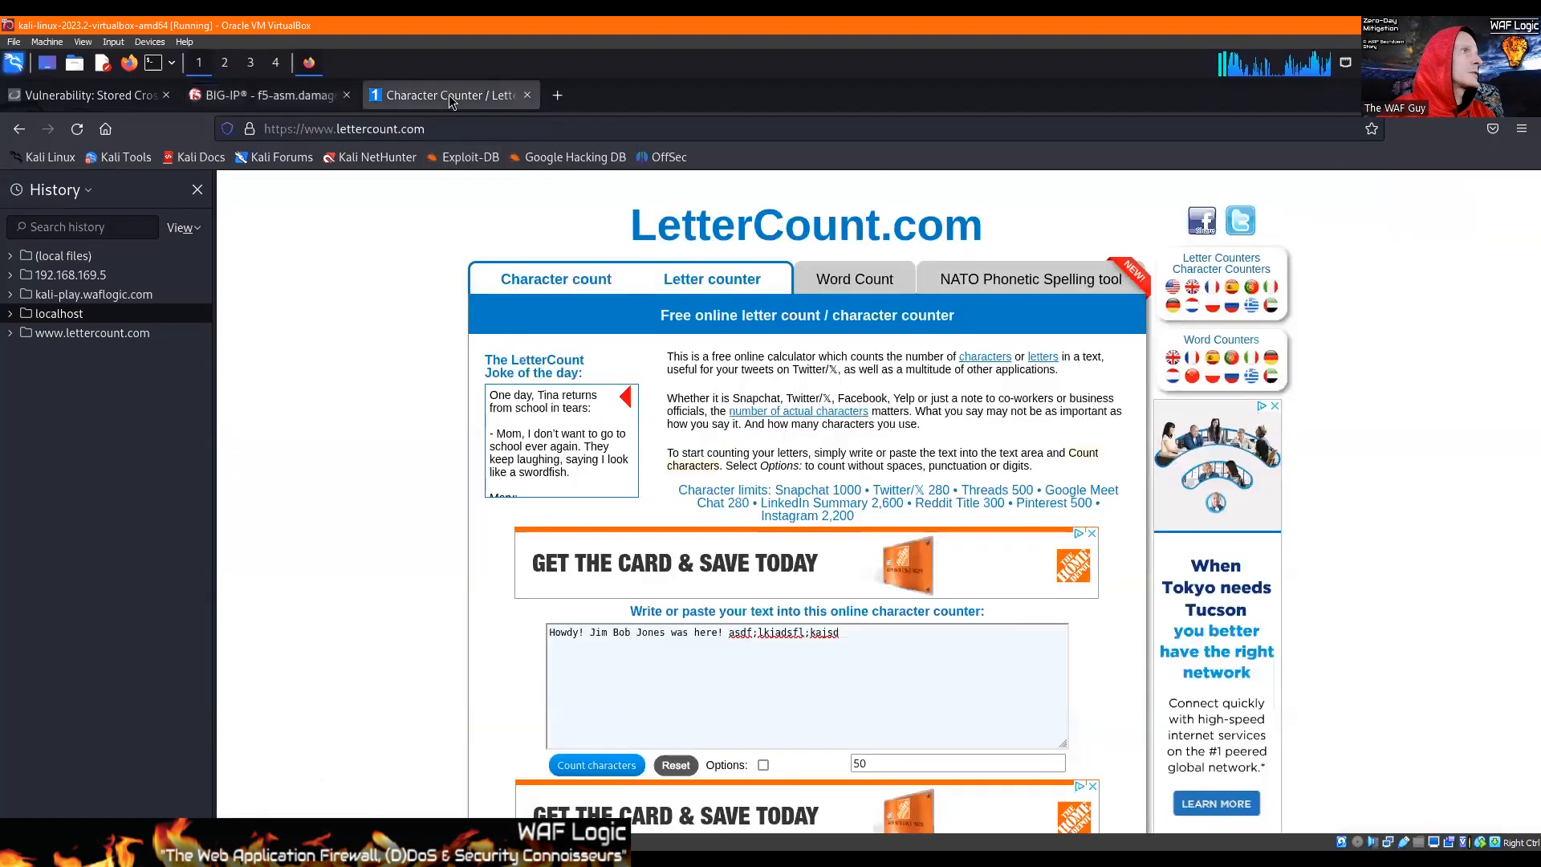
{"action": "left_click", "coordinate": [860, 762]}
{"action": "double_click", "coordinate": [861, 762]}
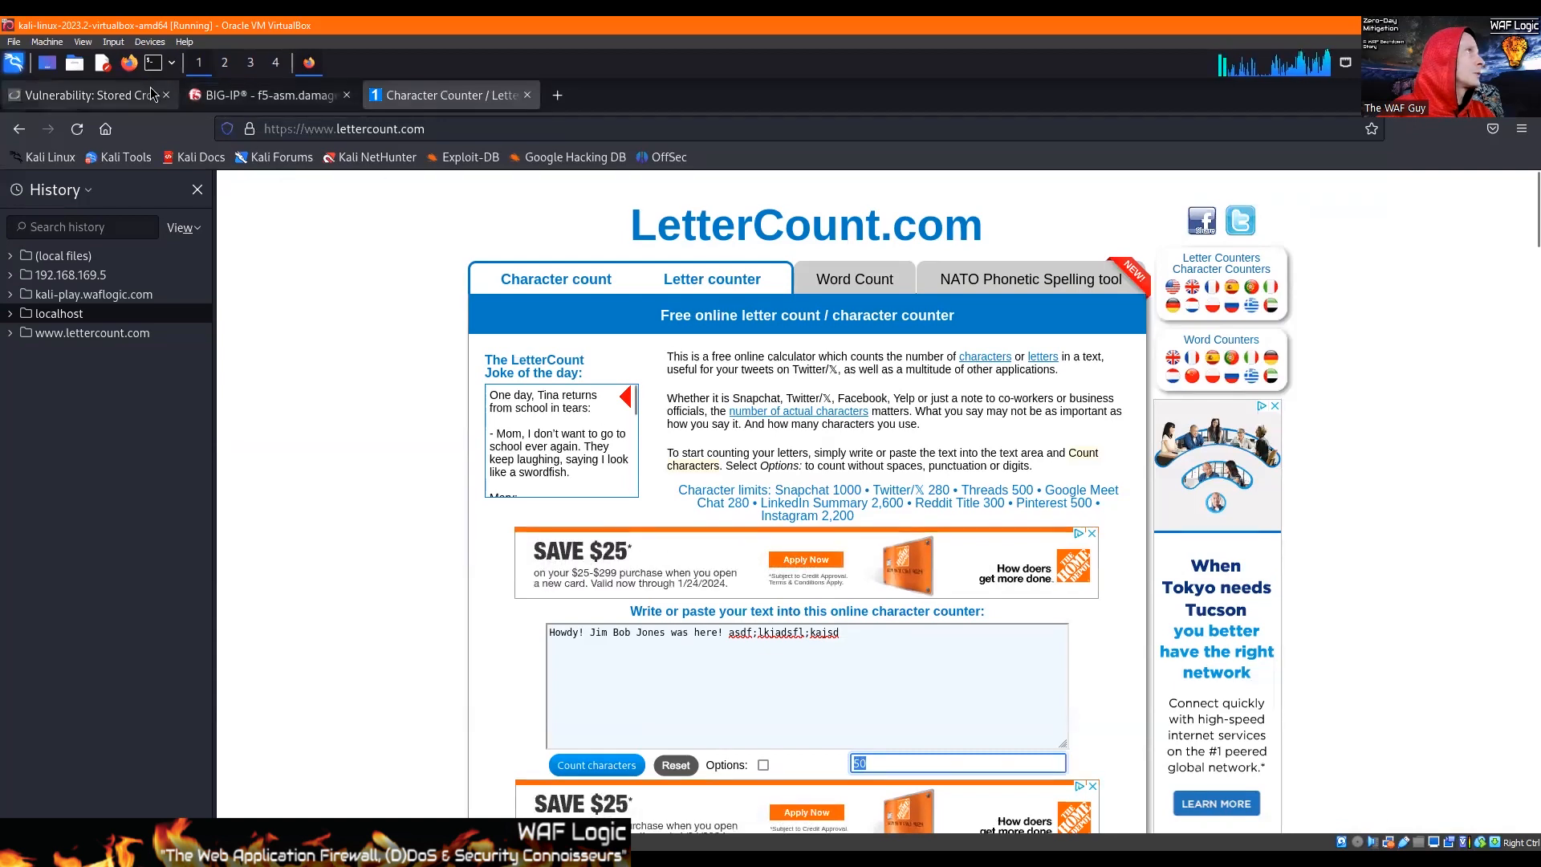
{"action": "left_click", "coordinate": [265, 95]}
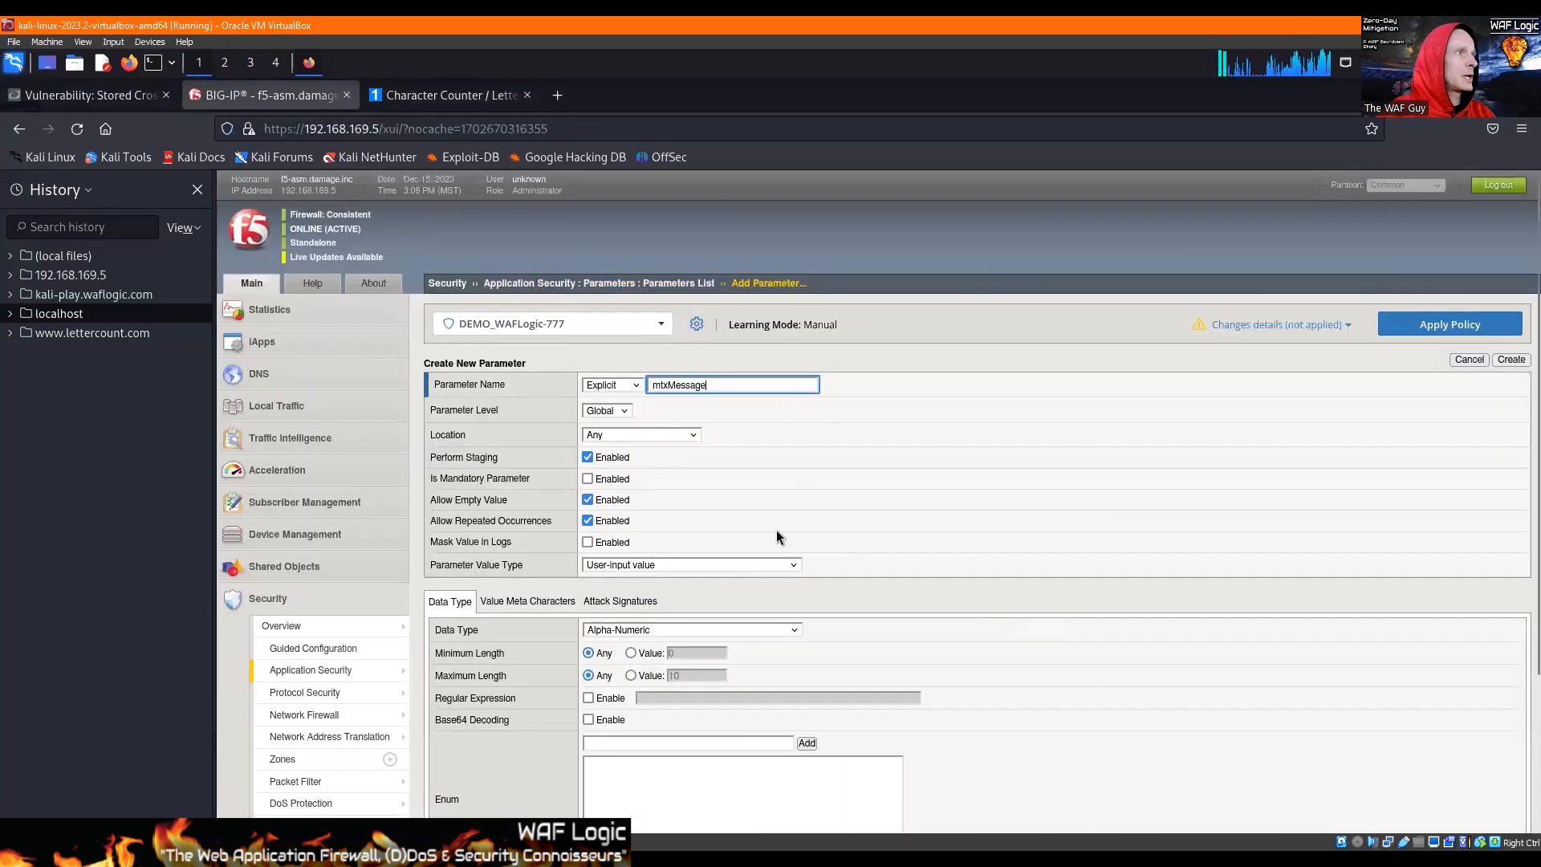
{"action": "left_click", "coordinate": [632, 676]}
{"action": "double_click", "coordinate": [693, 676]}
{"action": "type", "text": "50"}
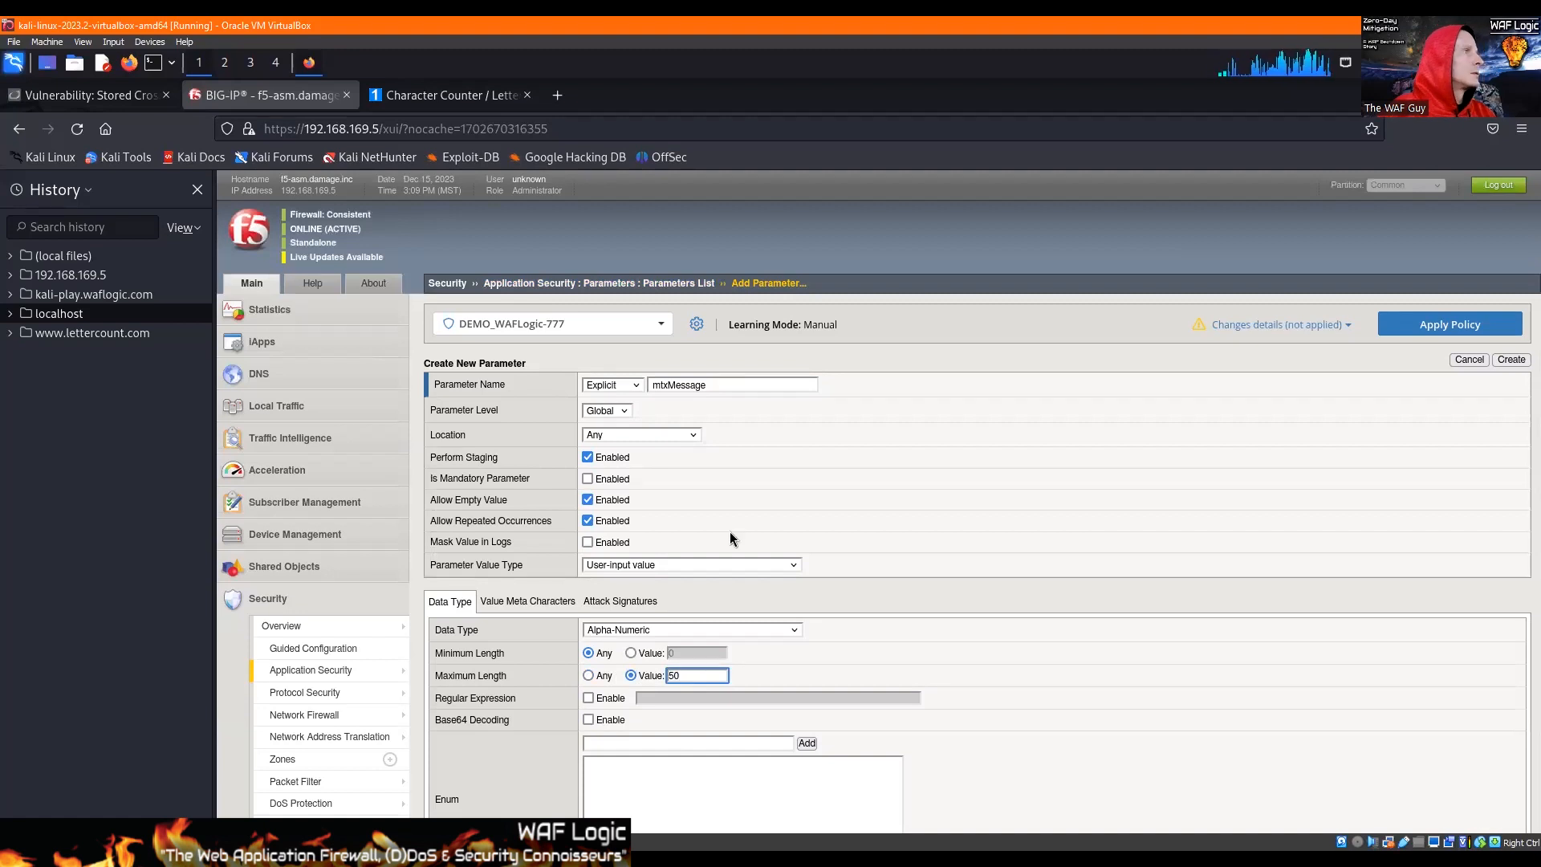
Step: Disable repeated occurrences and staging for the mtxMessage parameter
{"action": "scroll", "coordinate": [730, 517], "scroll_direction": "down", "scroll_amount": 2}
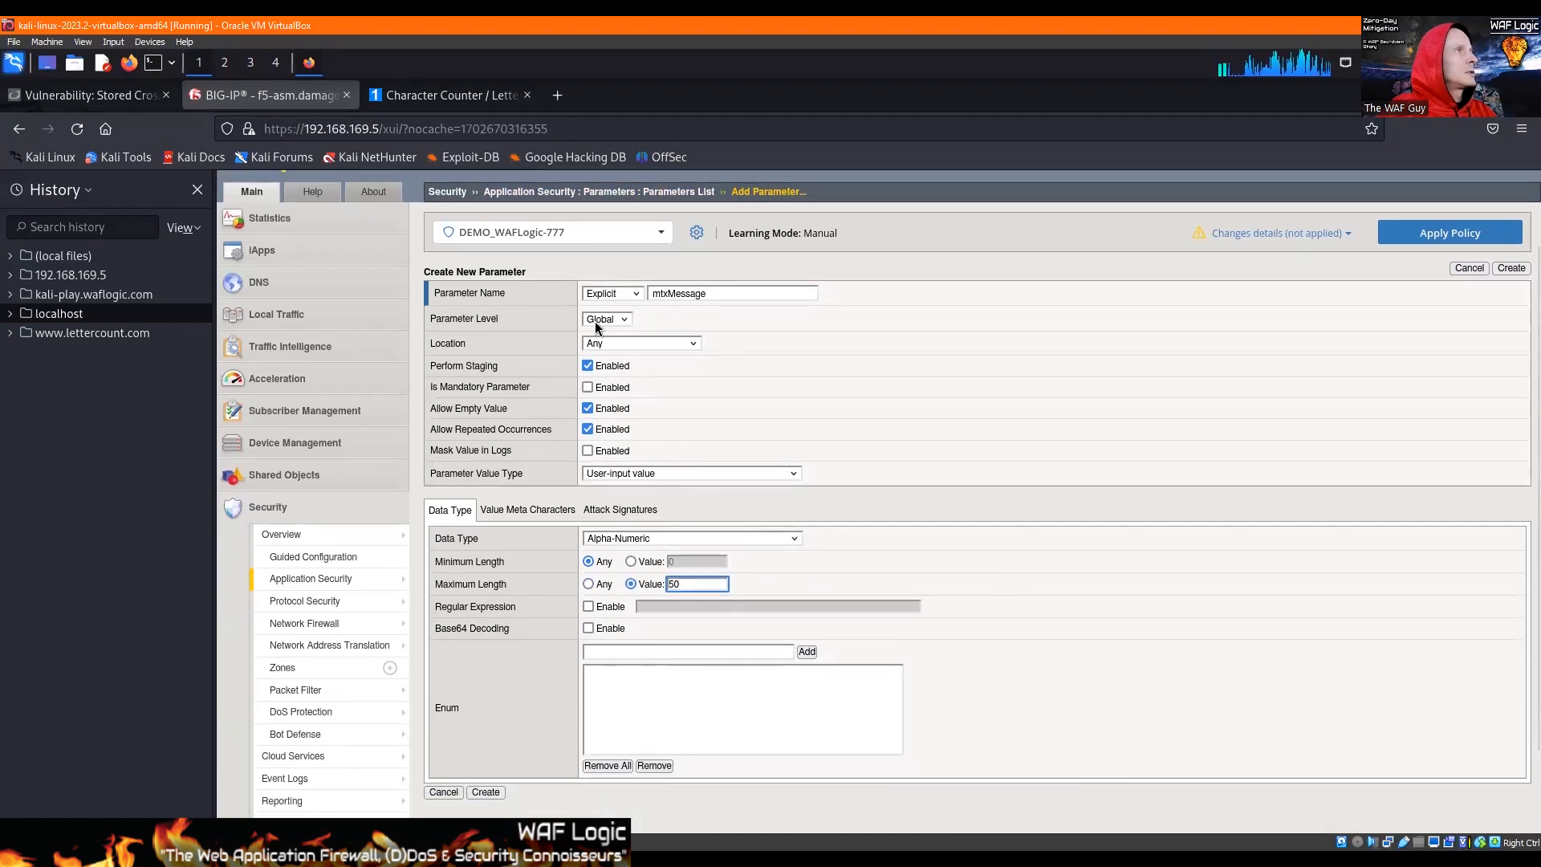
{"action": "left_click", "coordinate": [590, 430]}
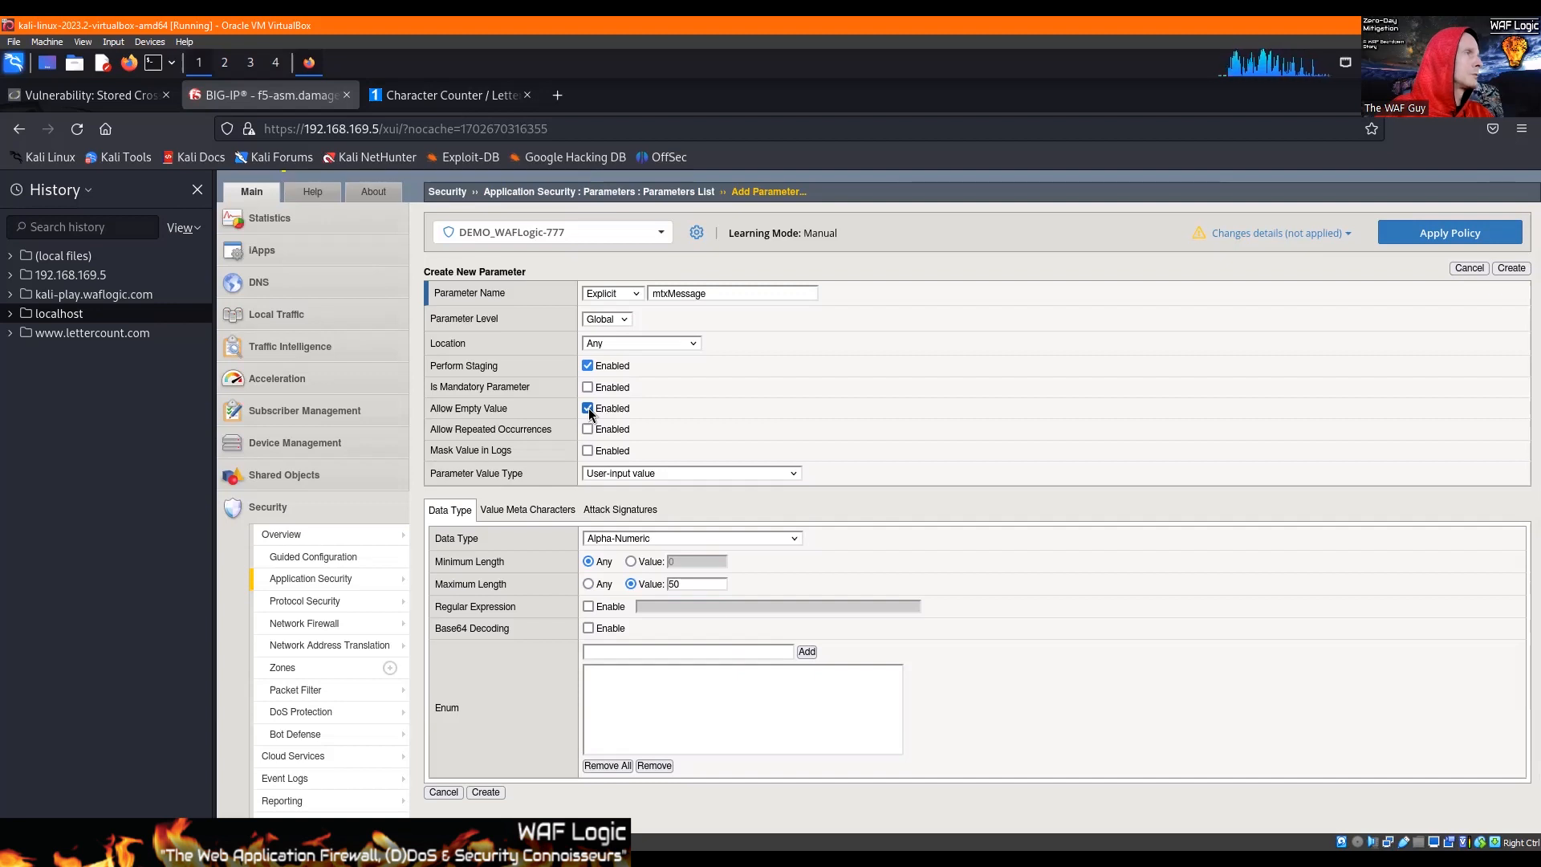
{"action": "left_click", "coordinate": [587, 366]}
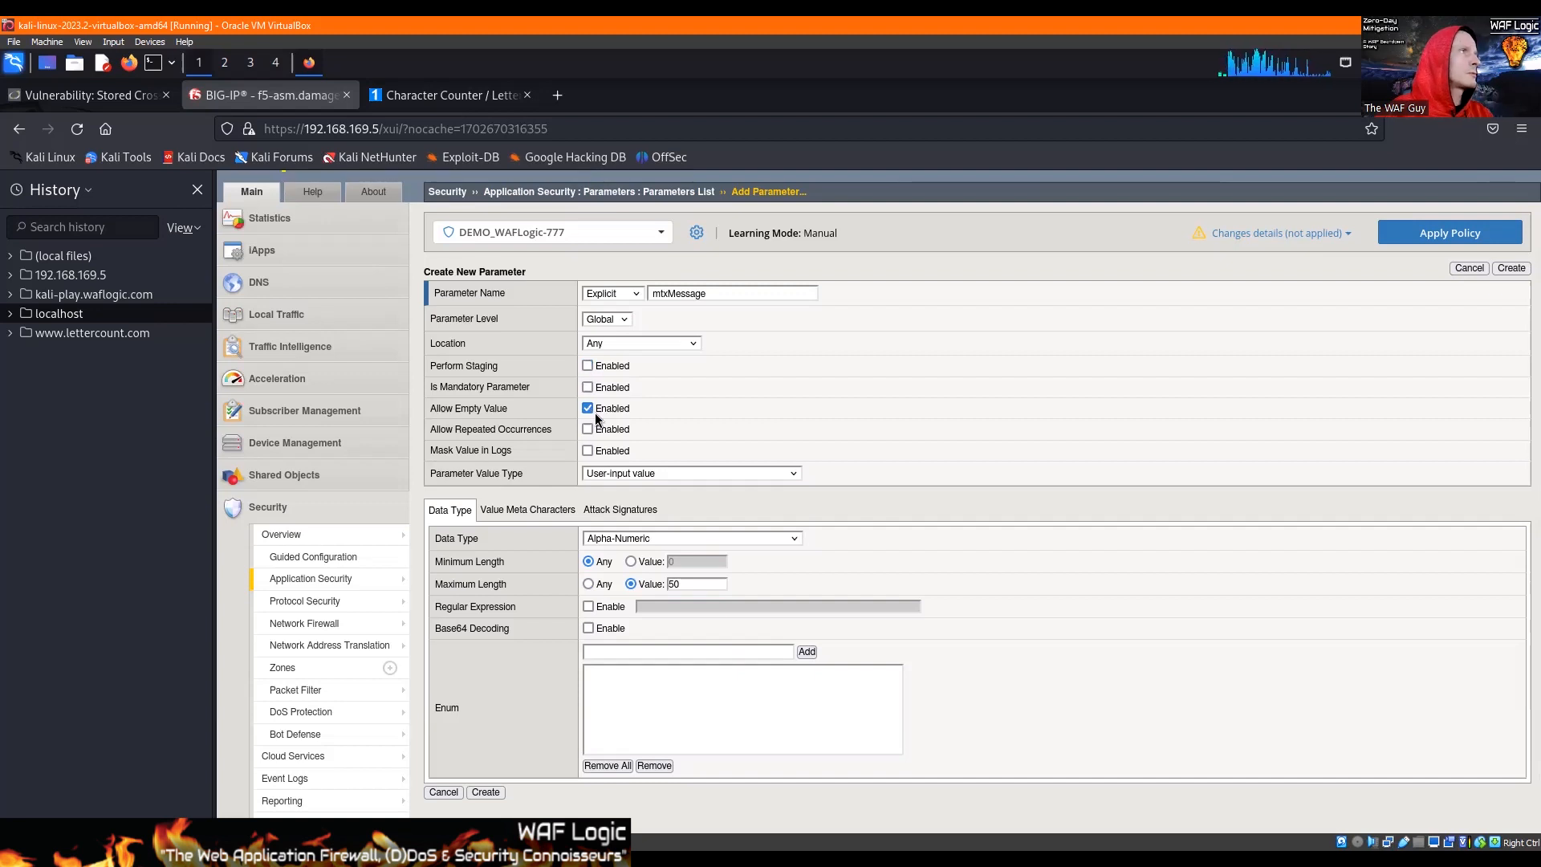
Step: Enable value meta character checking for mtxMessage and add the double quote (0x22) and $ (0x24) as overrides with the state Allow
{"action": "left_click", "coordinate": [523, 511]}
{"action": "left_click", "coordinate": [439, 536]}
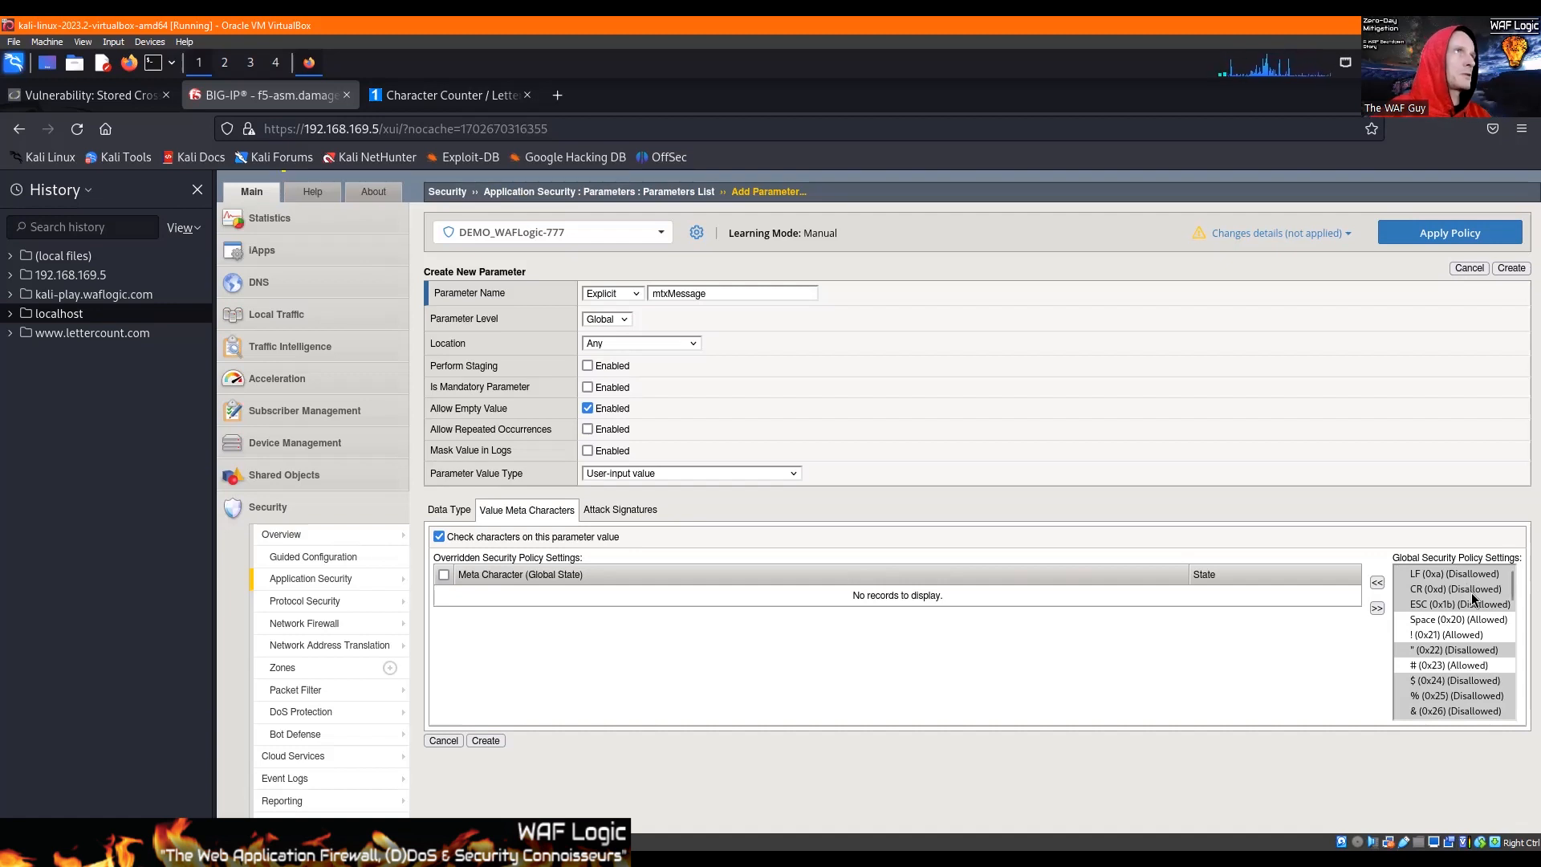
{"action": "scroll", "coordinate": [1459, 623], "scroll_direction": "down", "scroll_amount": 2}
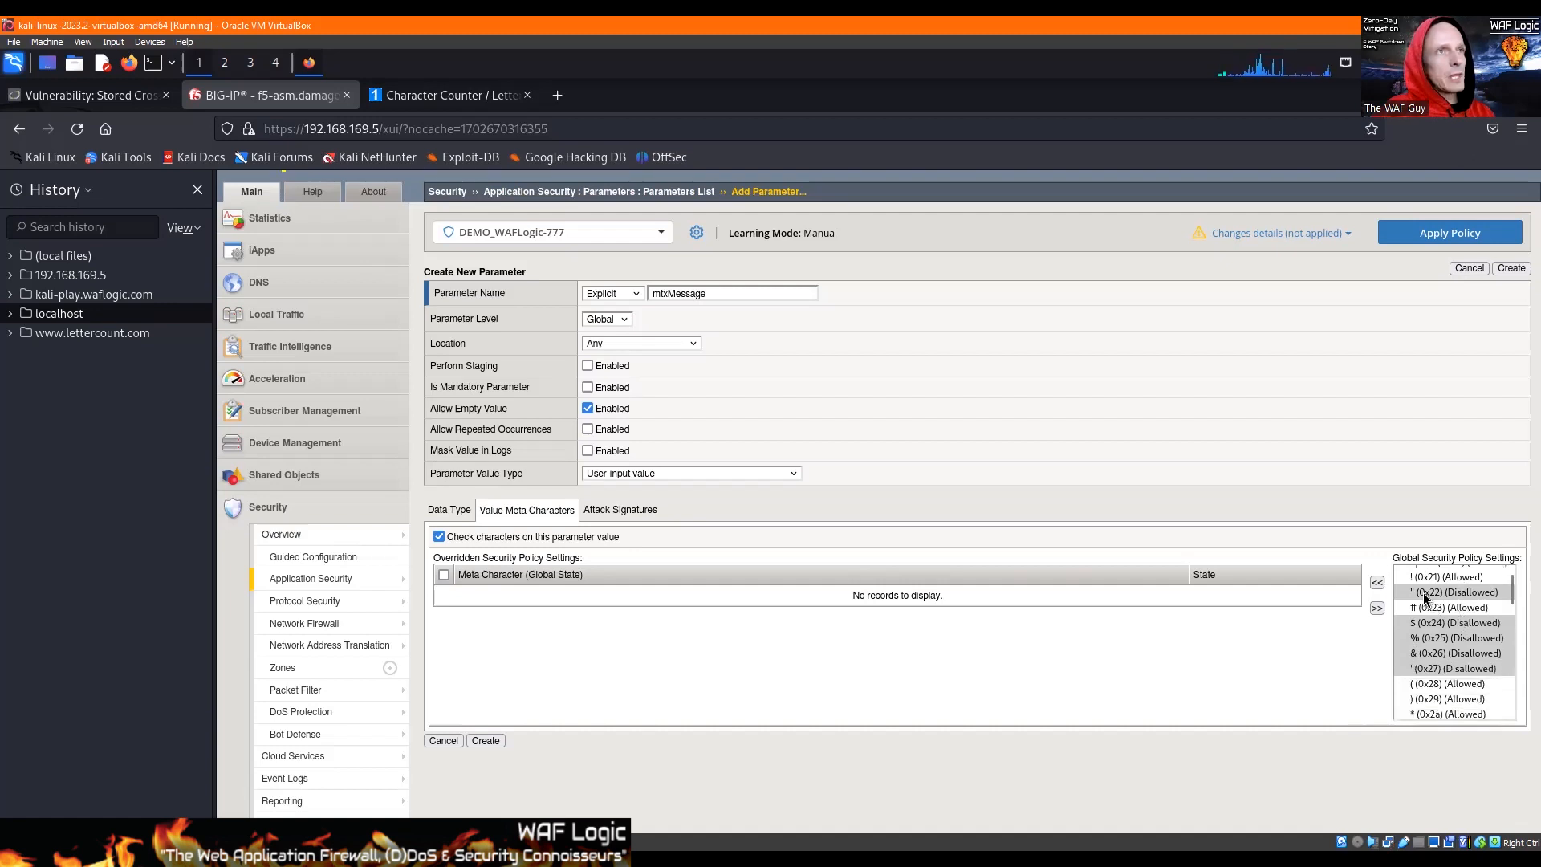
{"action": "left_click", "coordinate": [1429, 595]}
{"action": "left_click", "coordinate": [1378, 581]}
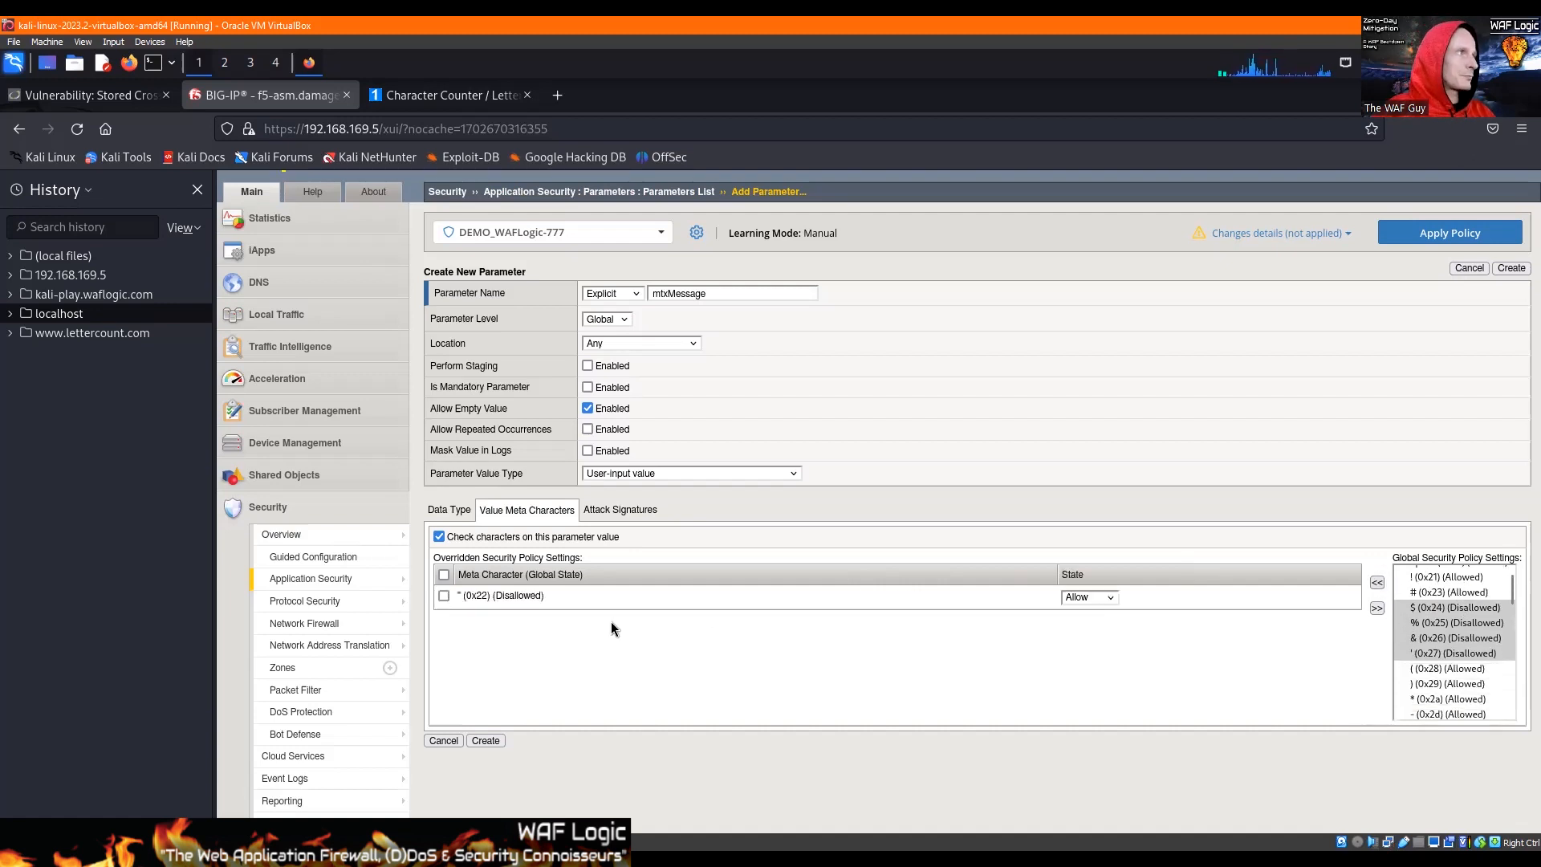
{"action": "left_click", "coordinate": [1450, 607]}
{"action": "left_click", "coordinate": [1378, 585]}
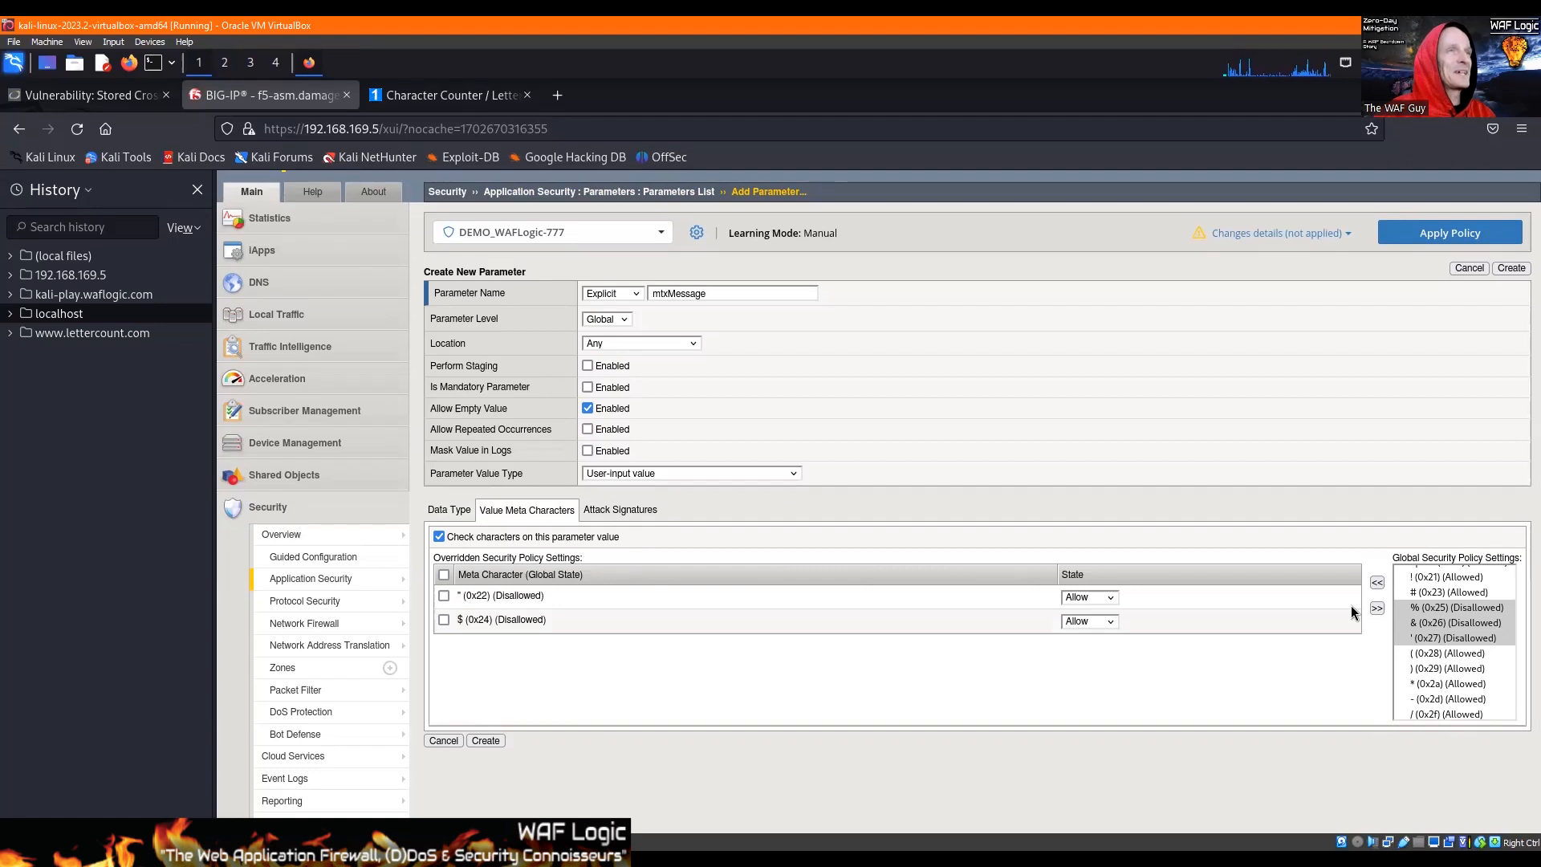
Step: Add % (0x25), & (0x26) and the single quote (0x27) to mtxMessage's meta character overrides with the state Allow
{"action": "left_click", "coordinate": [1444, 610]}
{"action": "left_click", "coordinate": [1377, 583]}
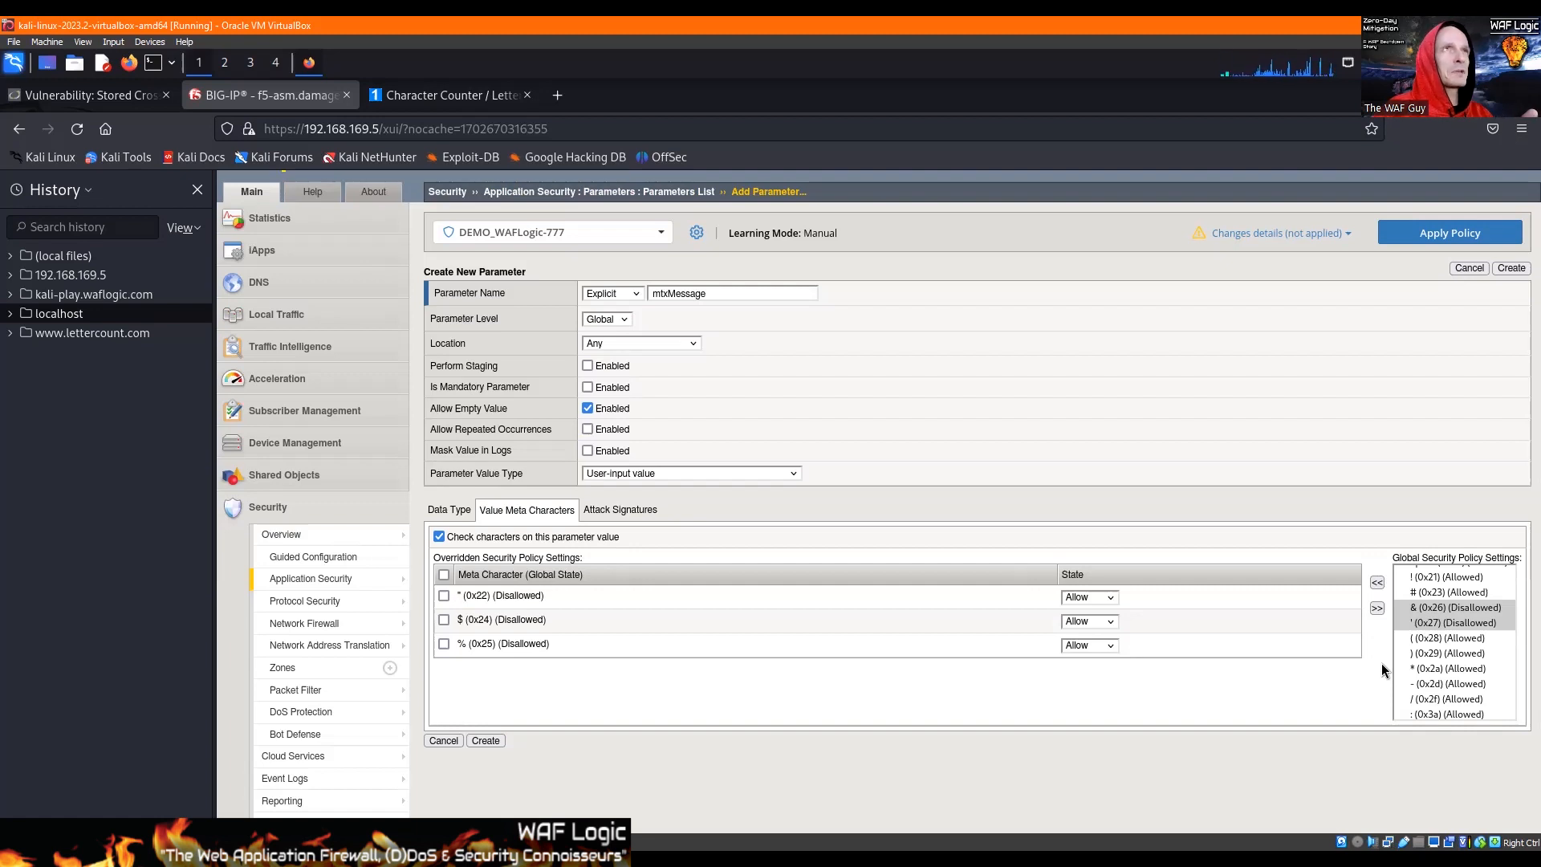
{"action": "left_click", "coordinate": [1430, 607]}
{"action": "left_click", "coordinate": [1377, 582]}
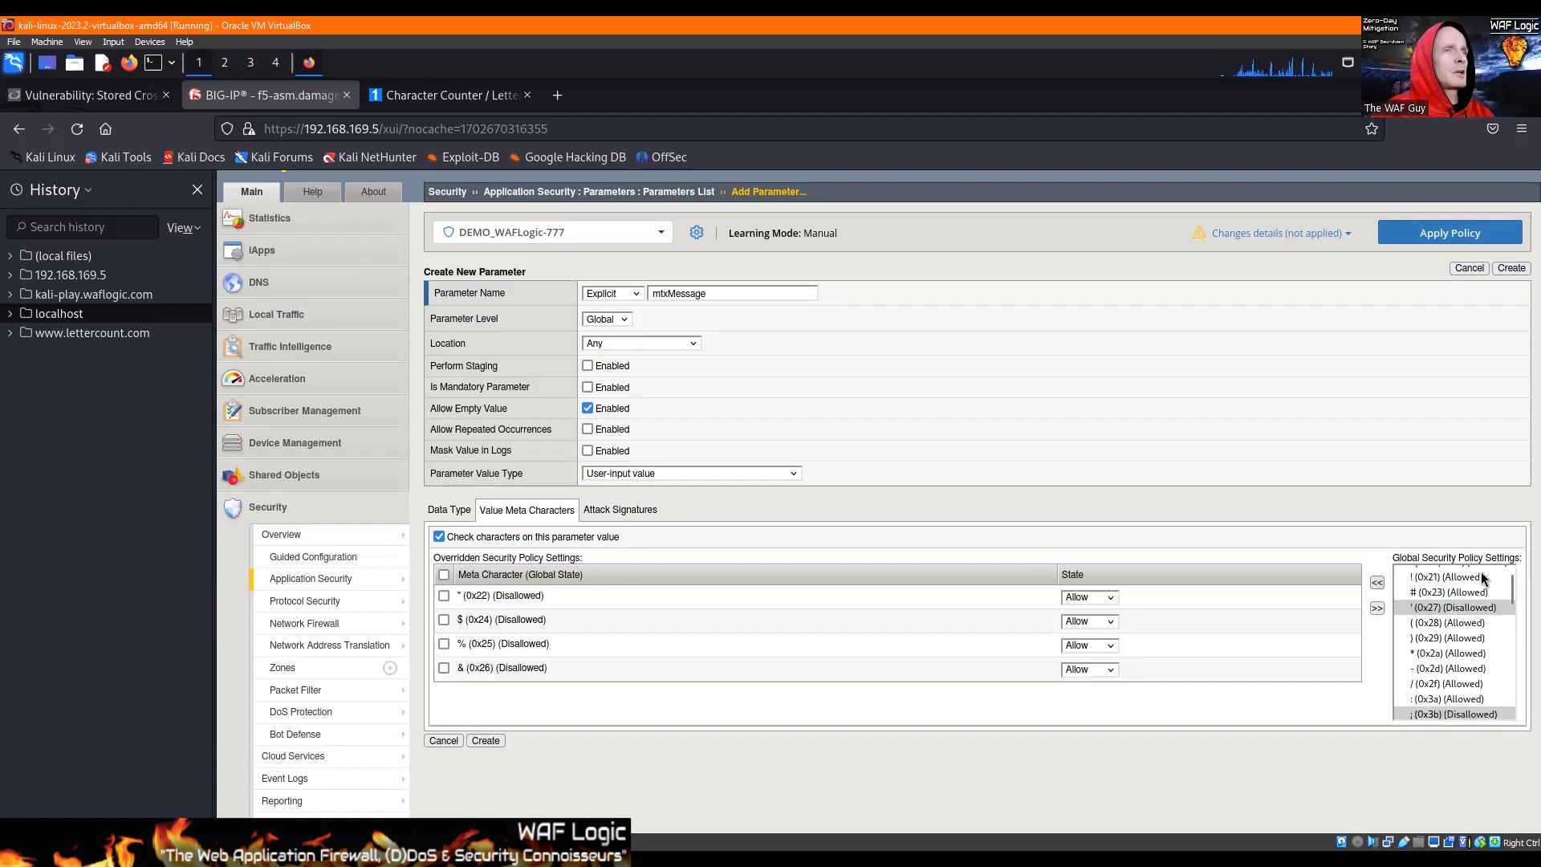
{"action": "left_click", "coordinate": [1455, 609]}
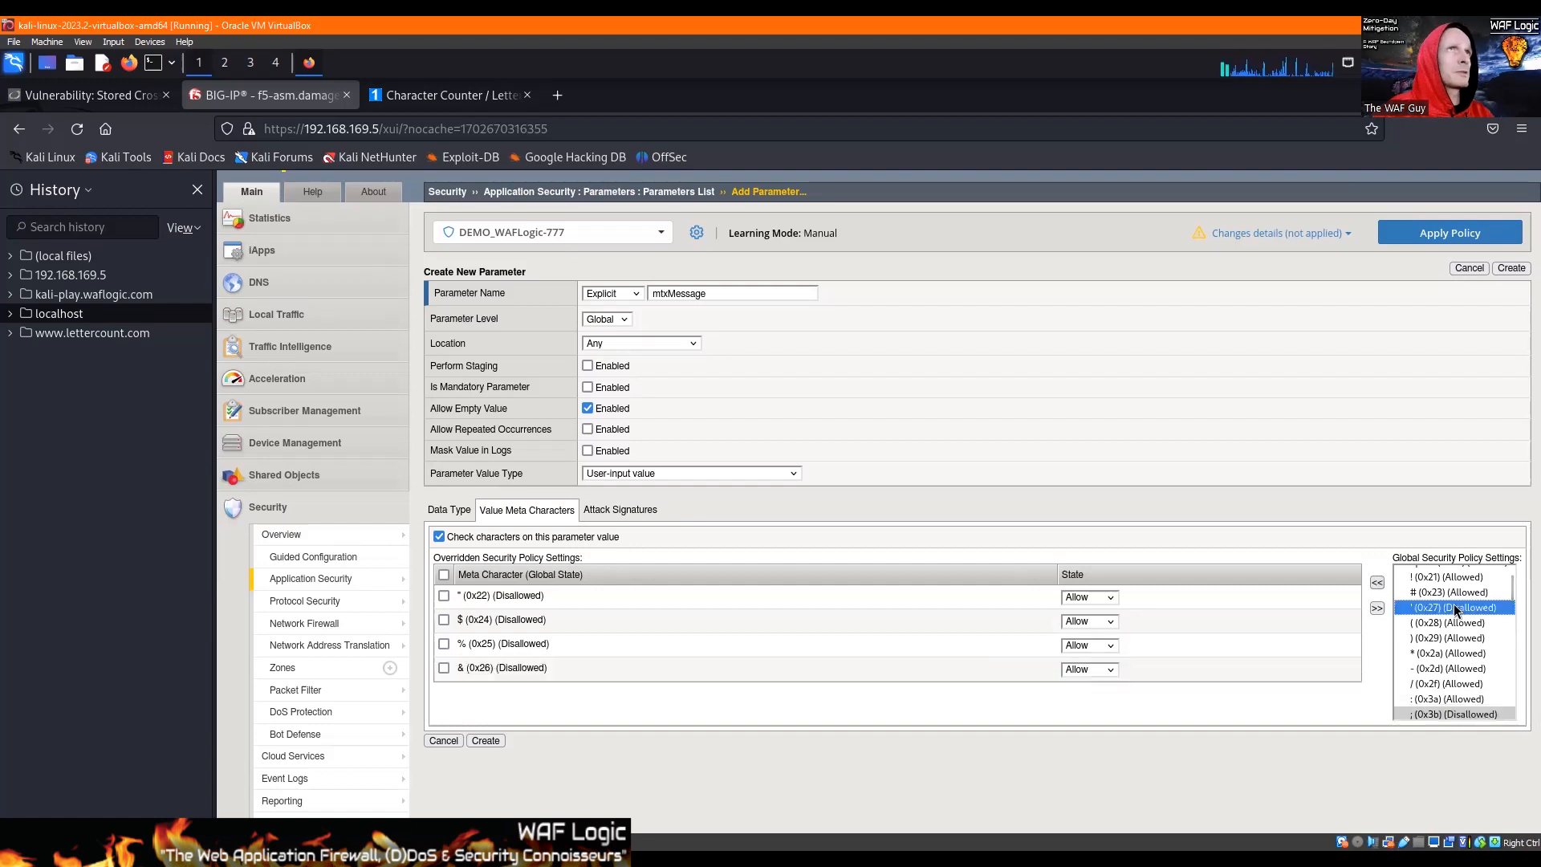
{"action": "left_click", "coordinate": [1378, 583]}
{"action": "left_click", "coordinate": [1378, 583]}
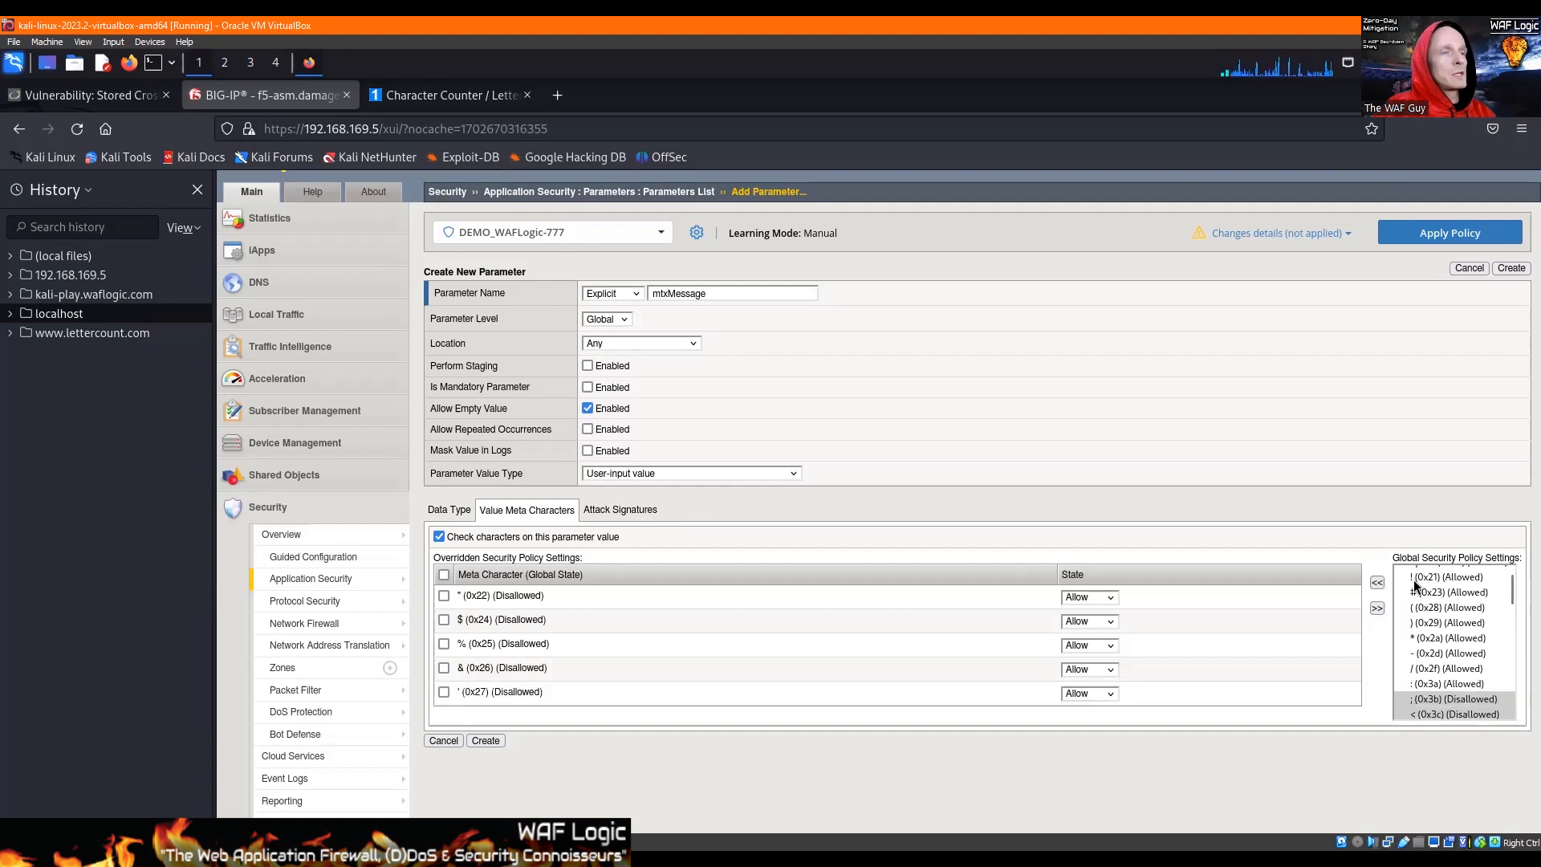
Step: Add the semicolon (0x3b) and backslash (0x5c) to mtxMessage's meta character overrides with the state Allow
{"action": "scroll", "coordinate": [1422, 663], "scroll_direction": "down", "scroll_amount": 2}
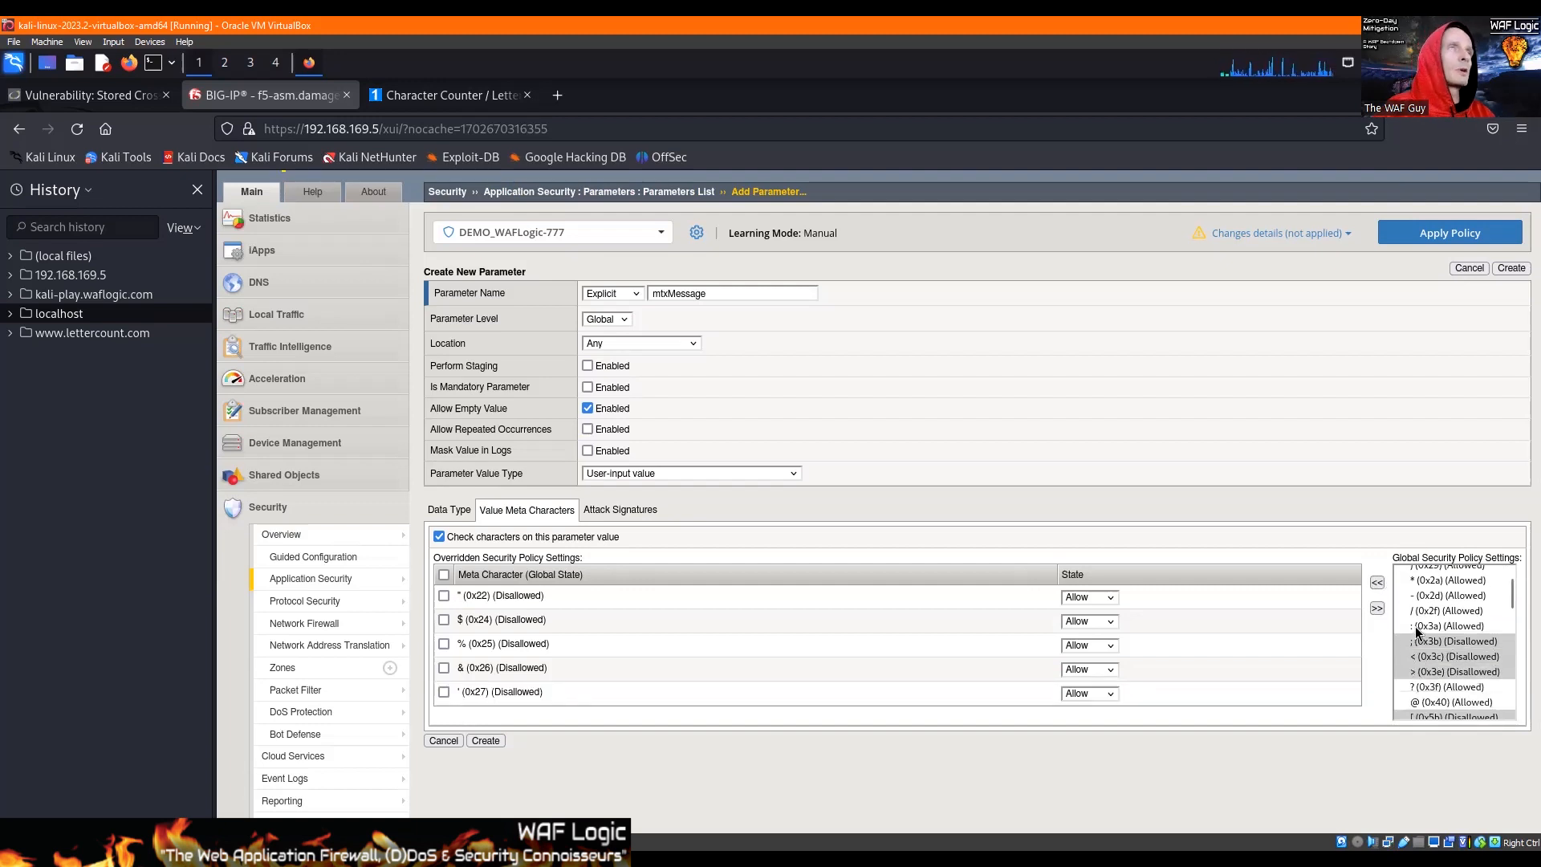
{"action": "left_click", "coordinate": [1436, 645]}
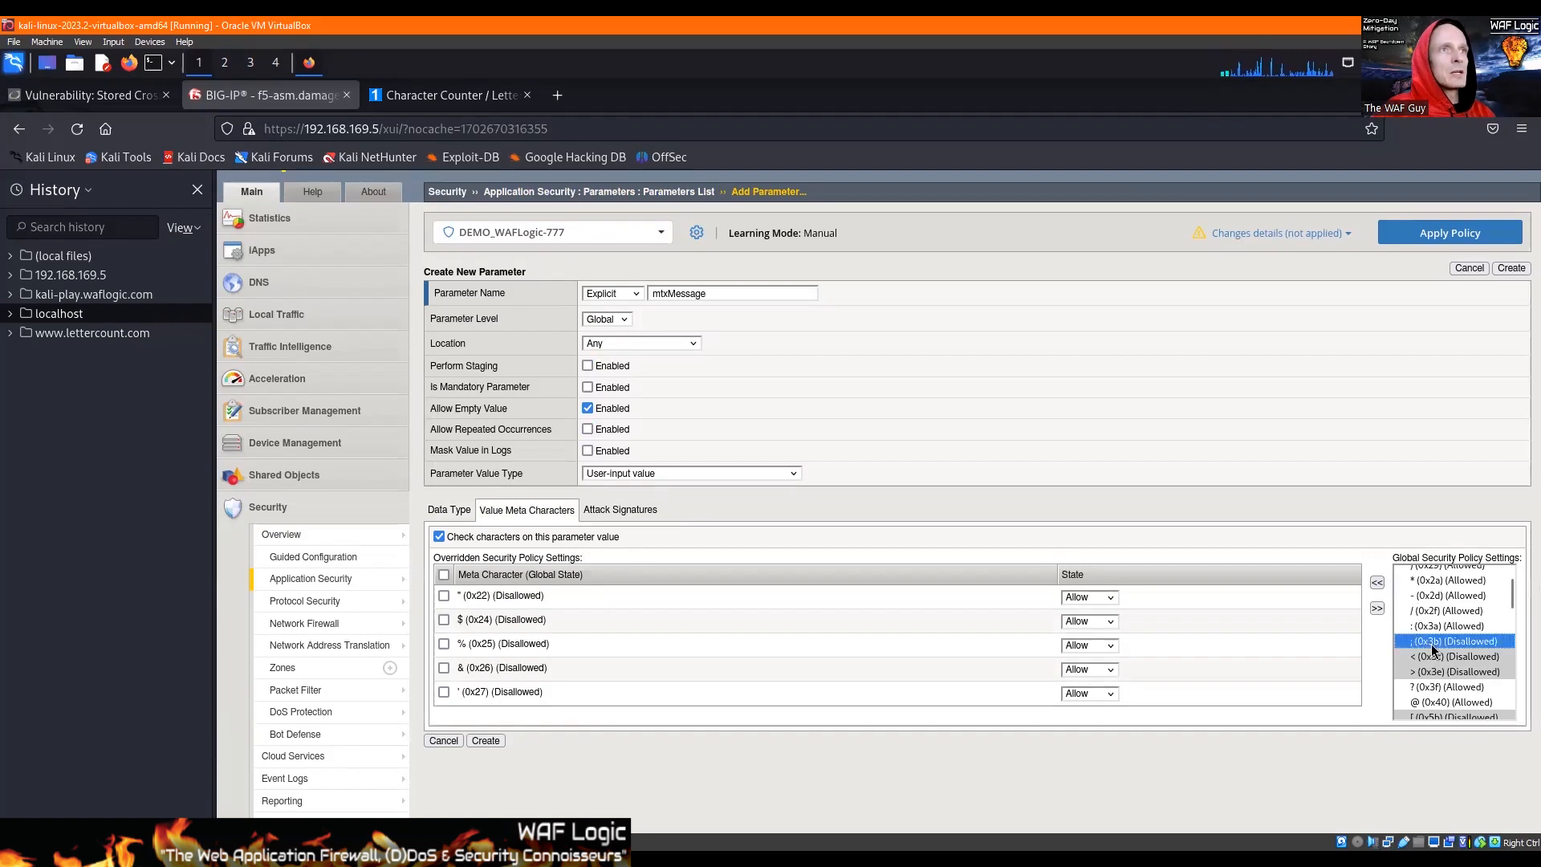
{"action": "scroll", "coordinate": [1468, 603], "scroll_direction": "down", "scroll_amount": 1}
{"action": "left_click", "coordinate": [1378, 584]}
{"action": "left_click_drag", "start_coordinate": [1453, 586], "coordinate": [1452, 601]}
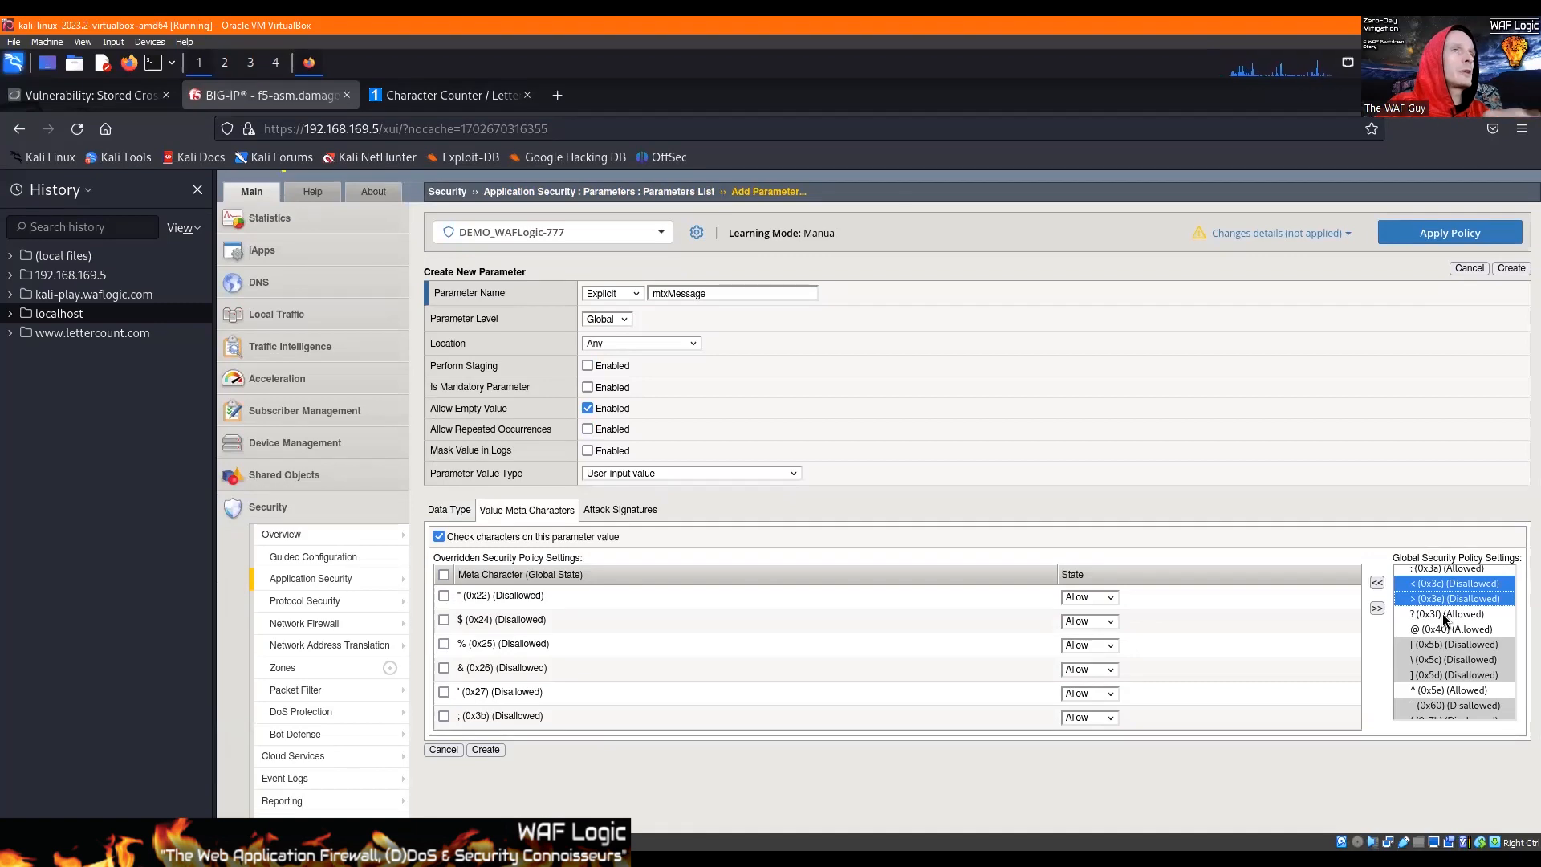
{"action": "left_click", "coordinate": [1427, 647]}
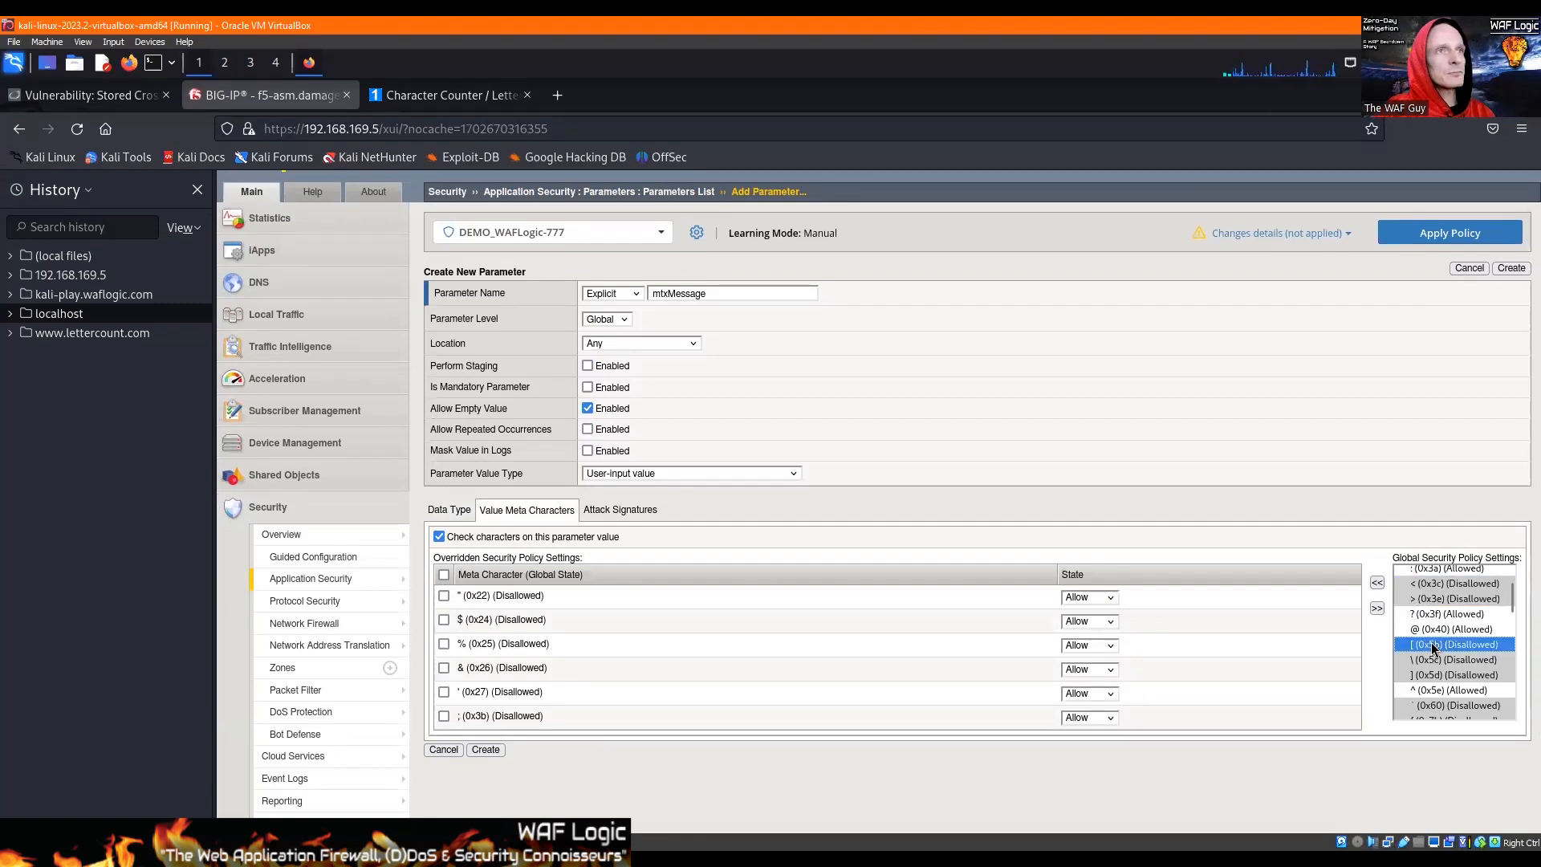
{"action": "scroll", "coordinate": [1492, 637], "scroll_direction": "down", "scroll_amount": 2}
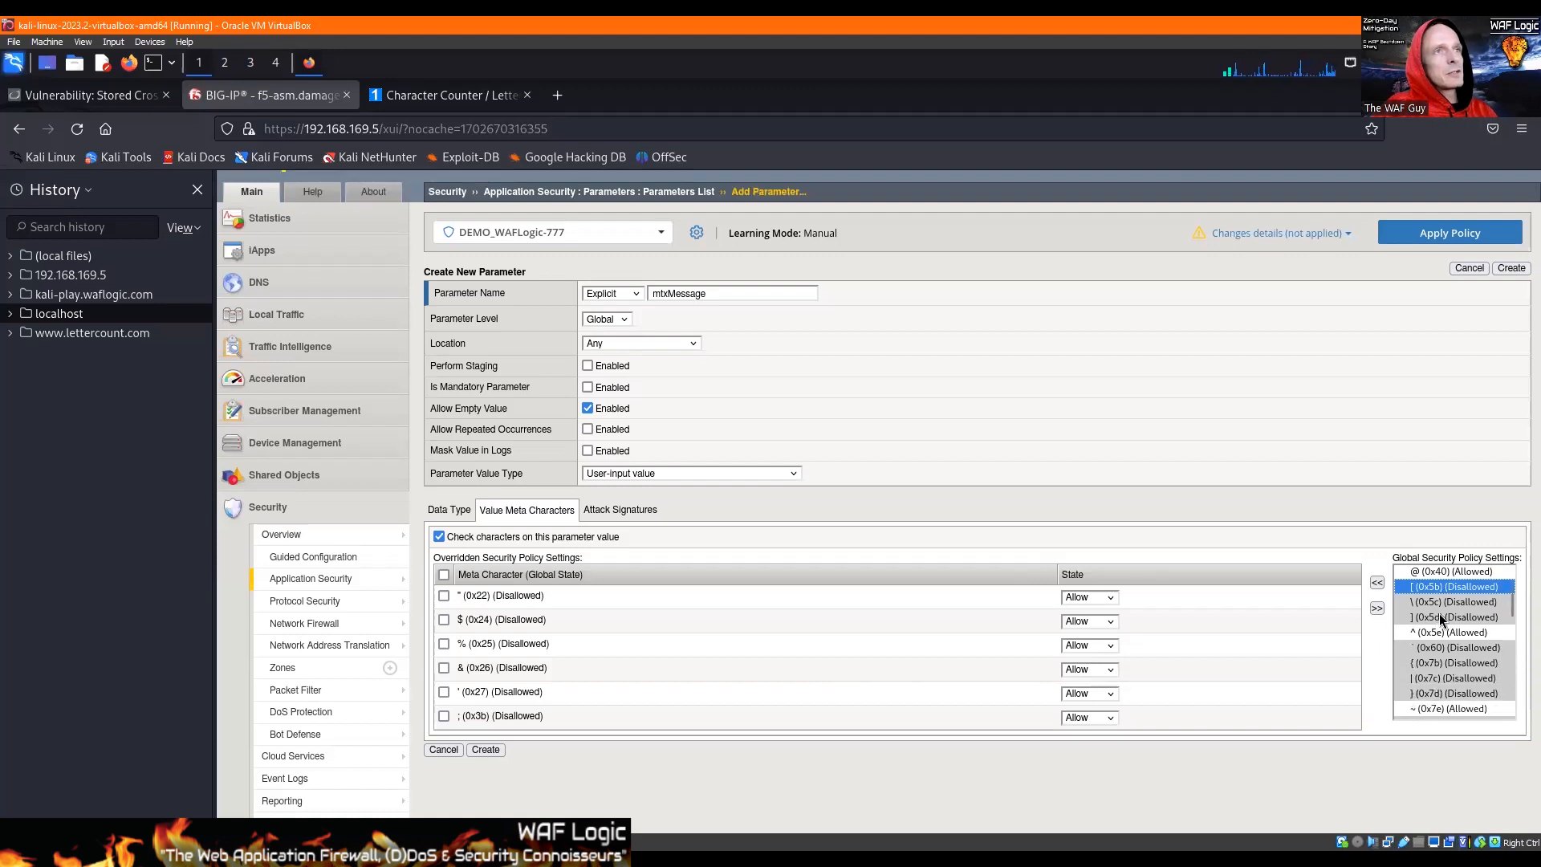
{"action": "scroll", "coordinate": [1439, 614], "scroll_direction": "up", "scroll_amount": 2}
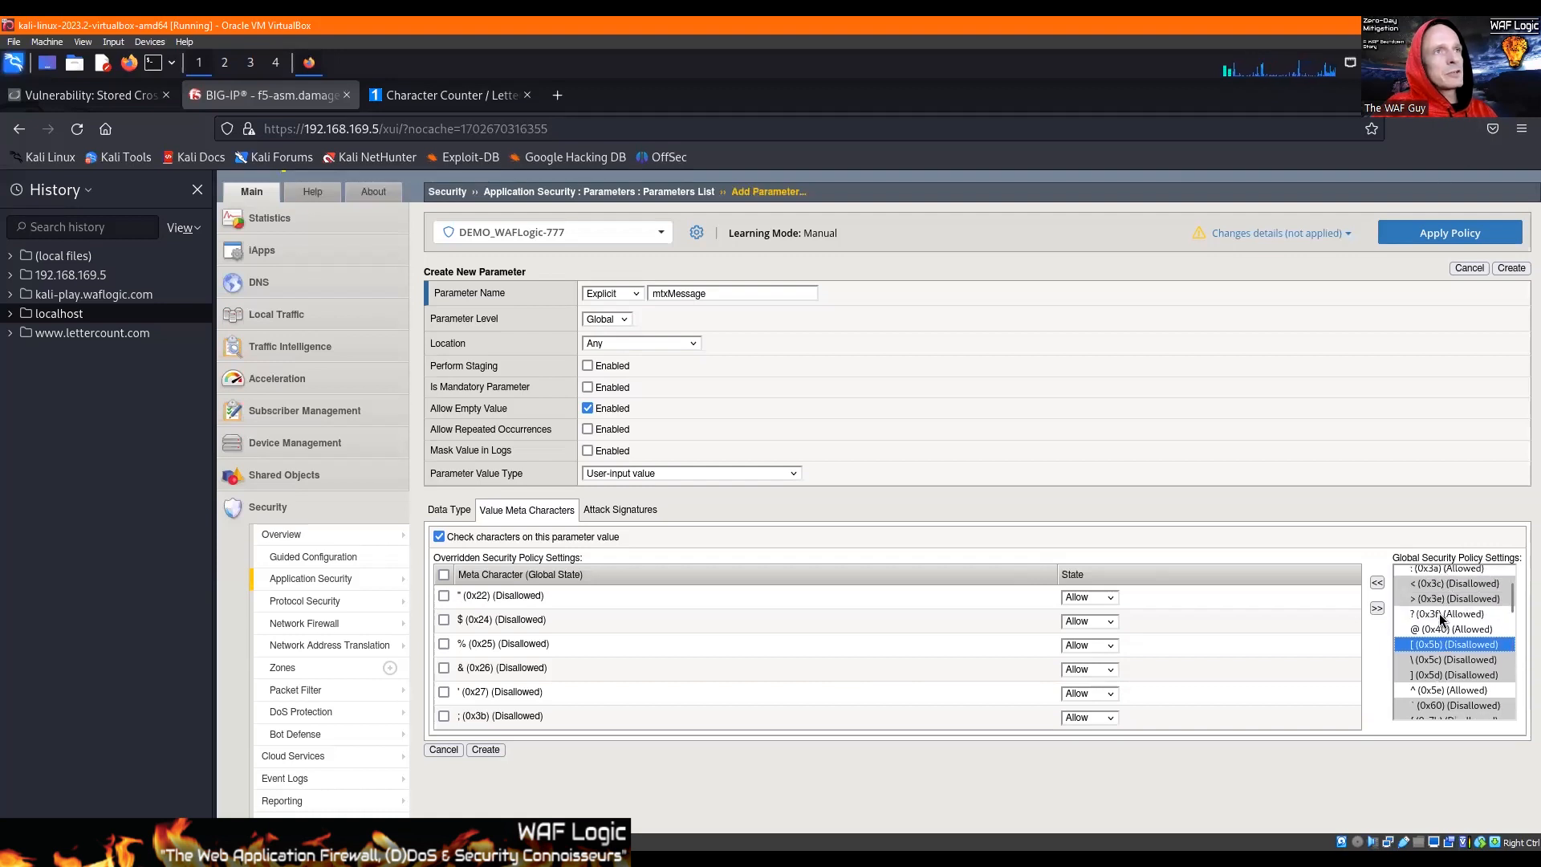
{"action": "left_click", "coordinate": [1432, 661]}
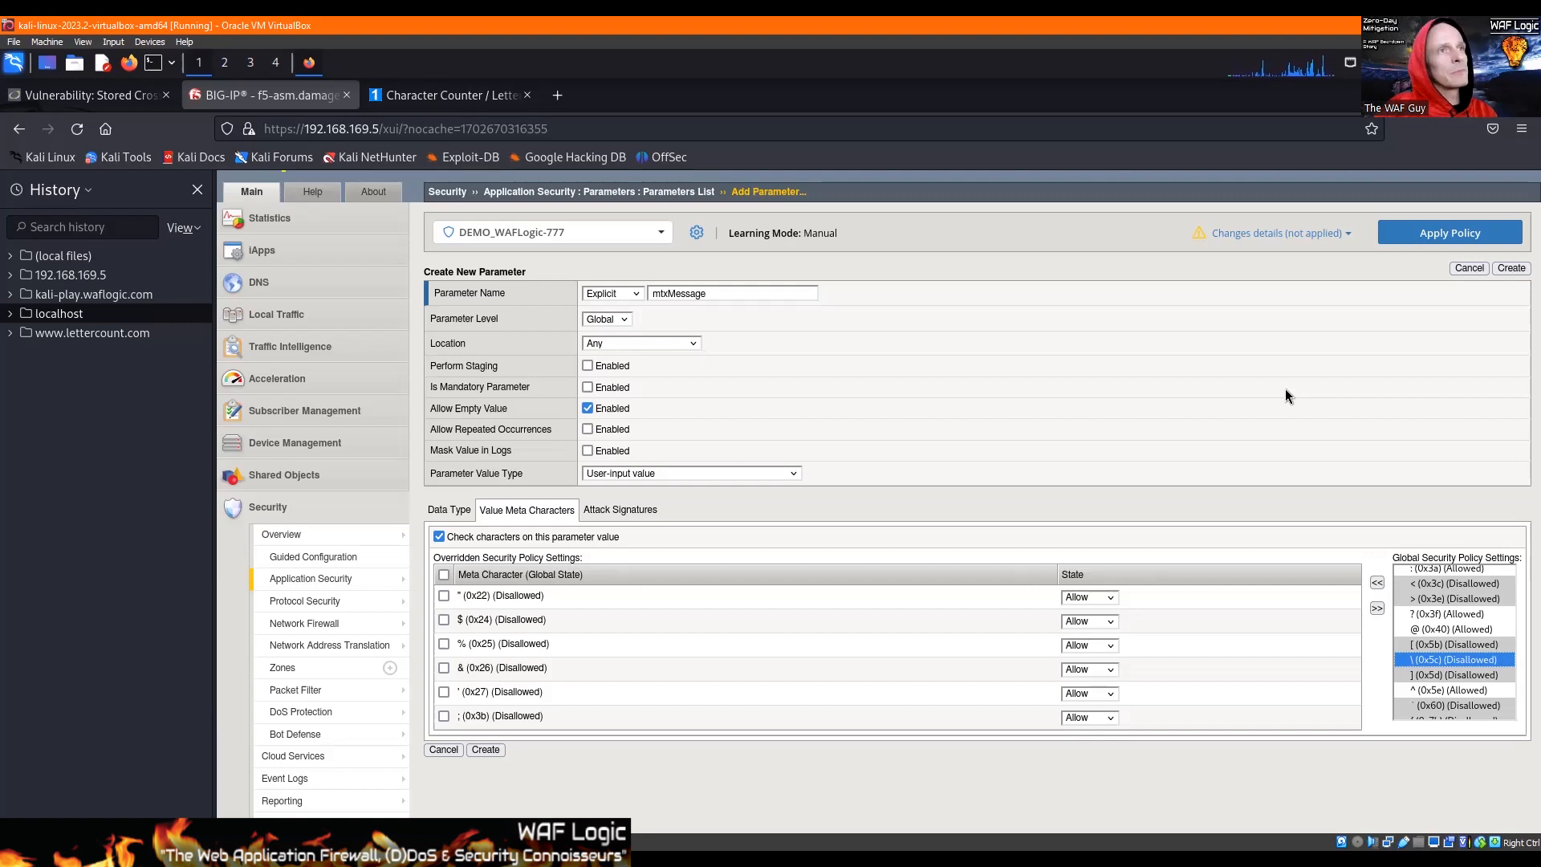
{"action": "left_click", "coordinate": [1379, 583]}
Step: Review the remaining global meta characters and the attack signature setting, and create the mtxMessage parameter
{"action": "scroll", "coordinate": [1447, 675], "scroll_direction": "down", "scroll_amount": 2}
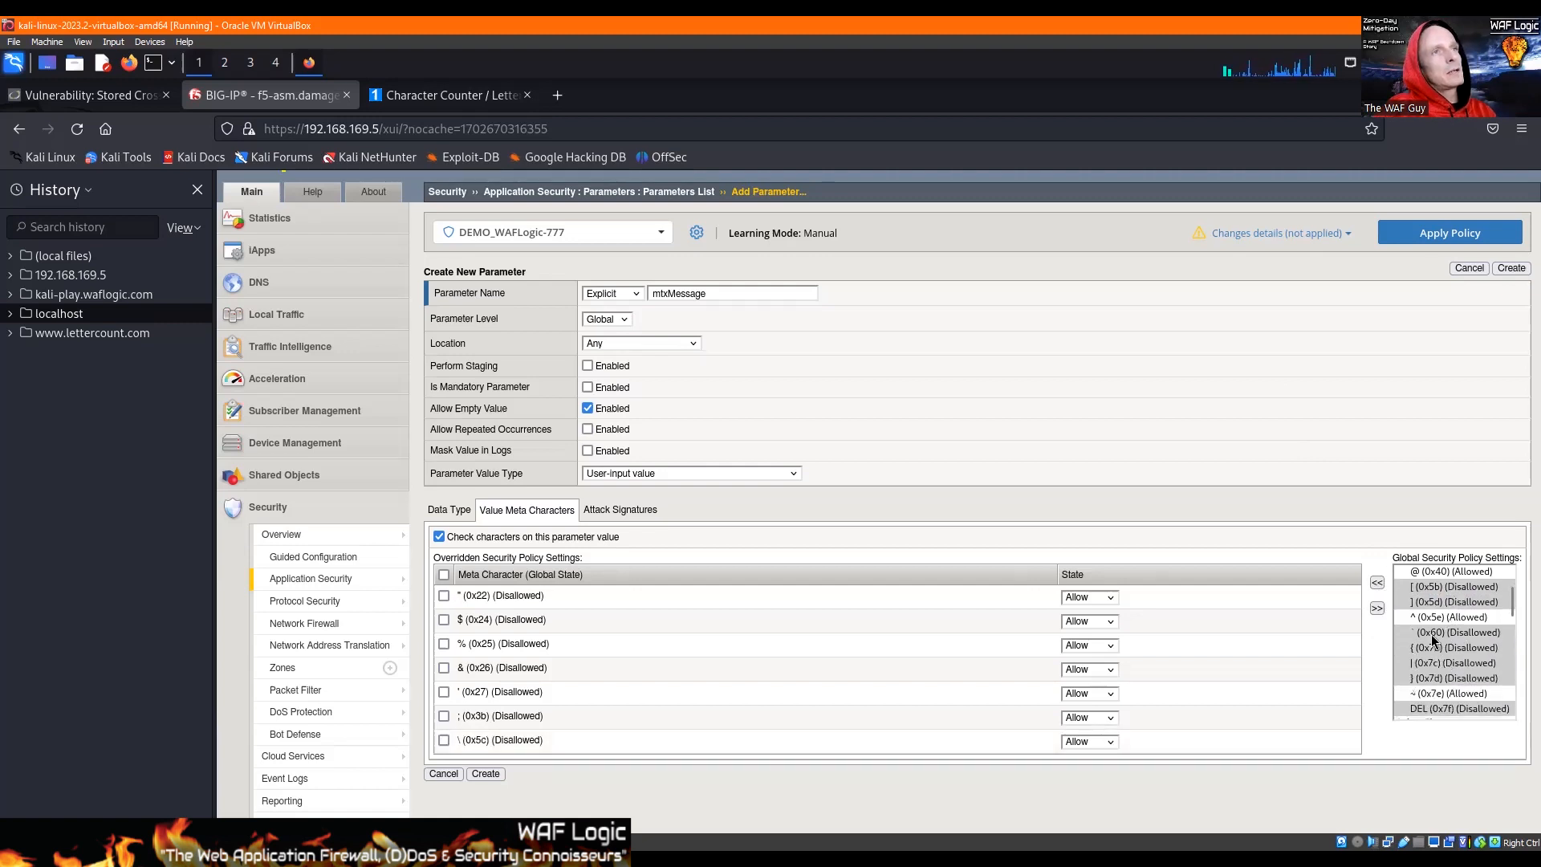
{"action": "left_click", "coordinate": [1428, 619]}
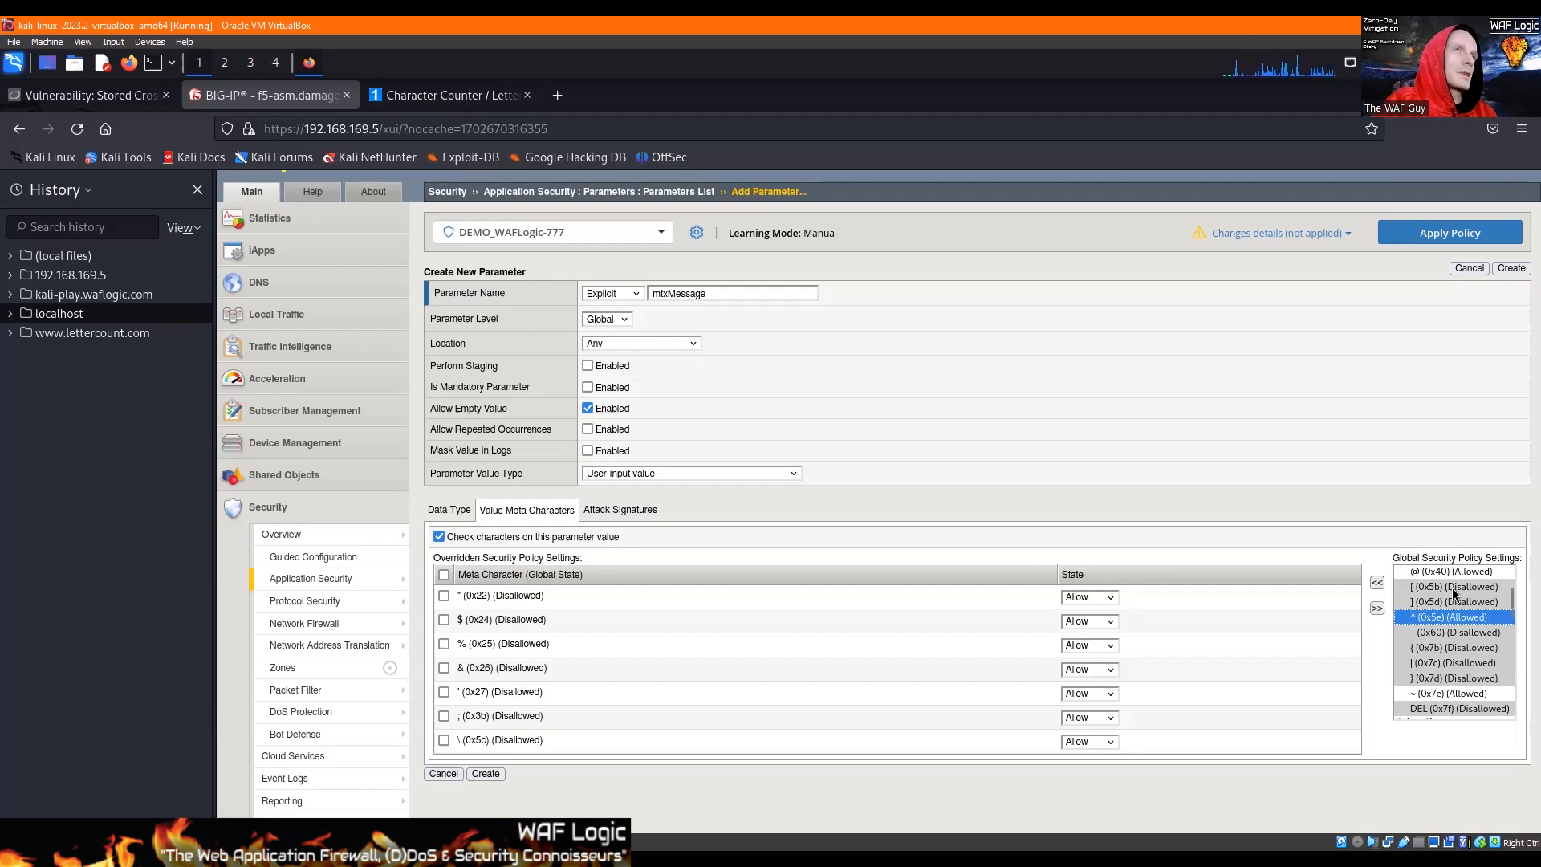
{"action": "scroll", "coordinate": [1453, 593], "scroll_direction": "down", "scroll_amount": 2}
{"action": "left_click", "coordinate": [1429, 637]}
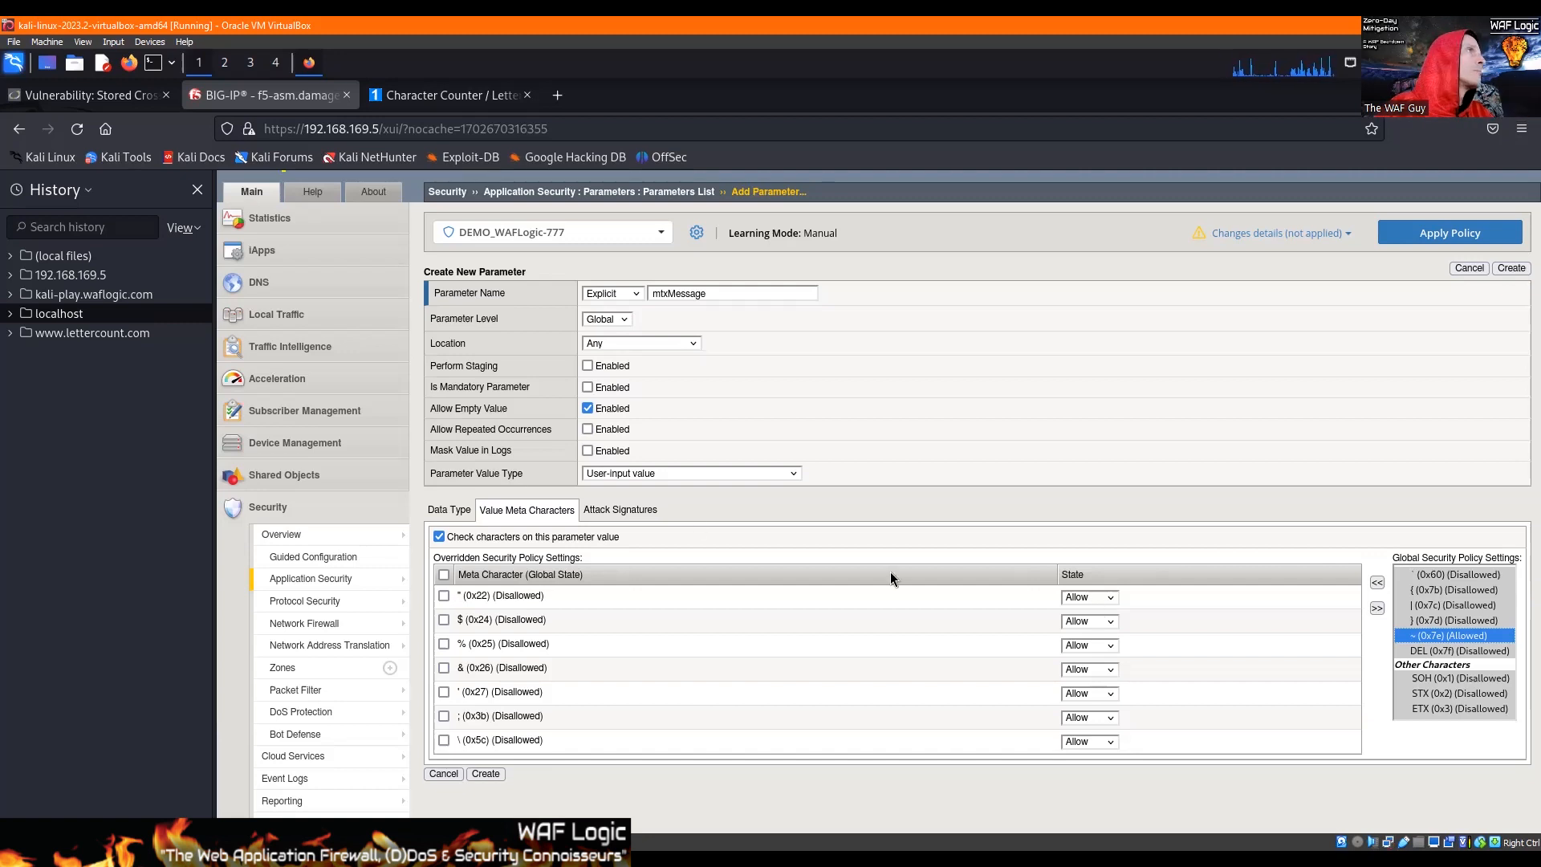
{"action": "left_click", "coordinate": [608, 512]}
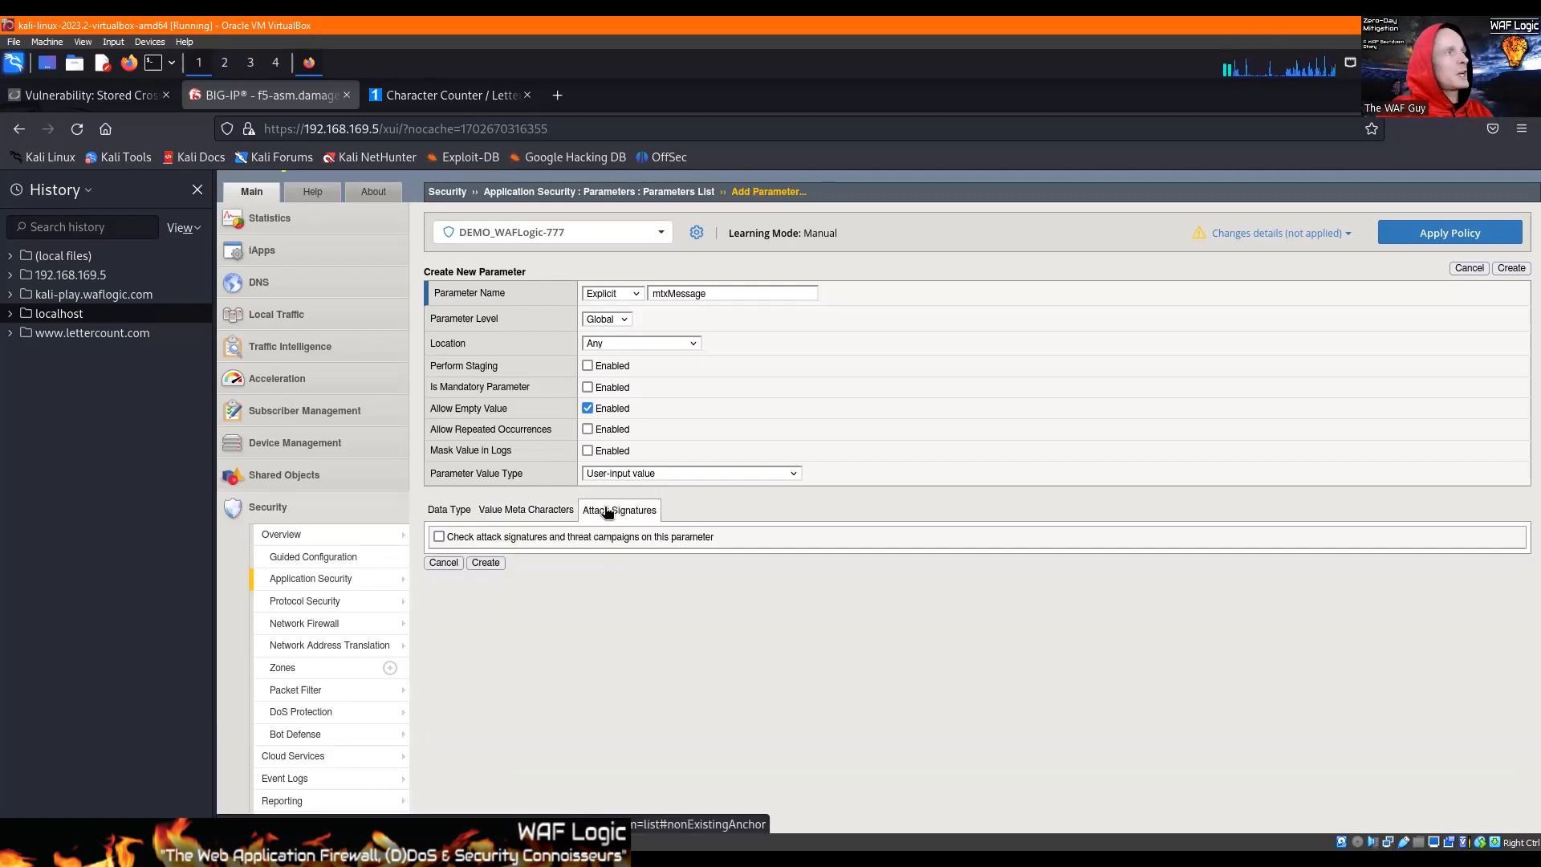
{"action": "left_click", "coordinate": [511, 513]}
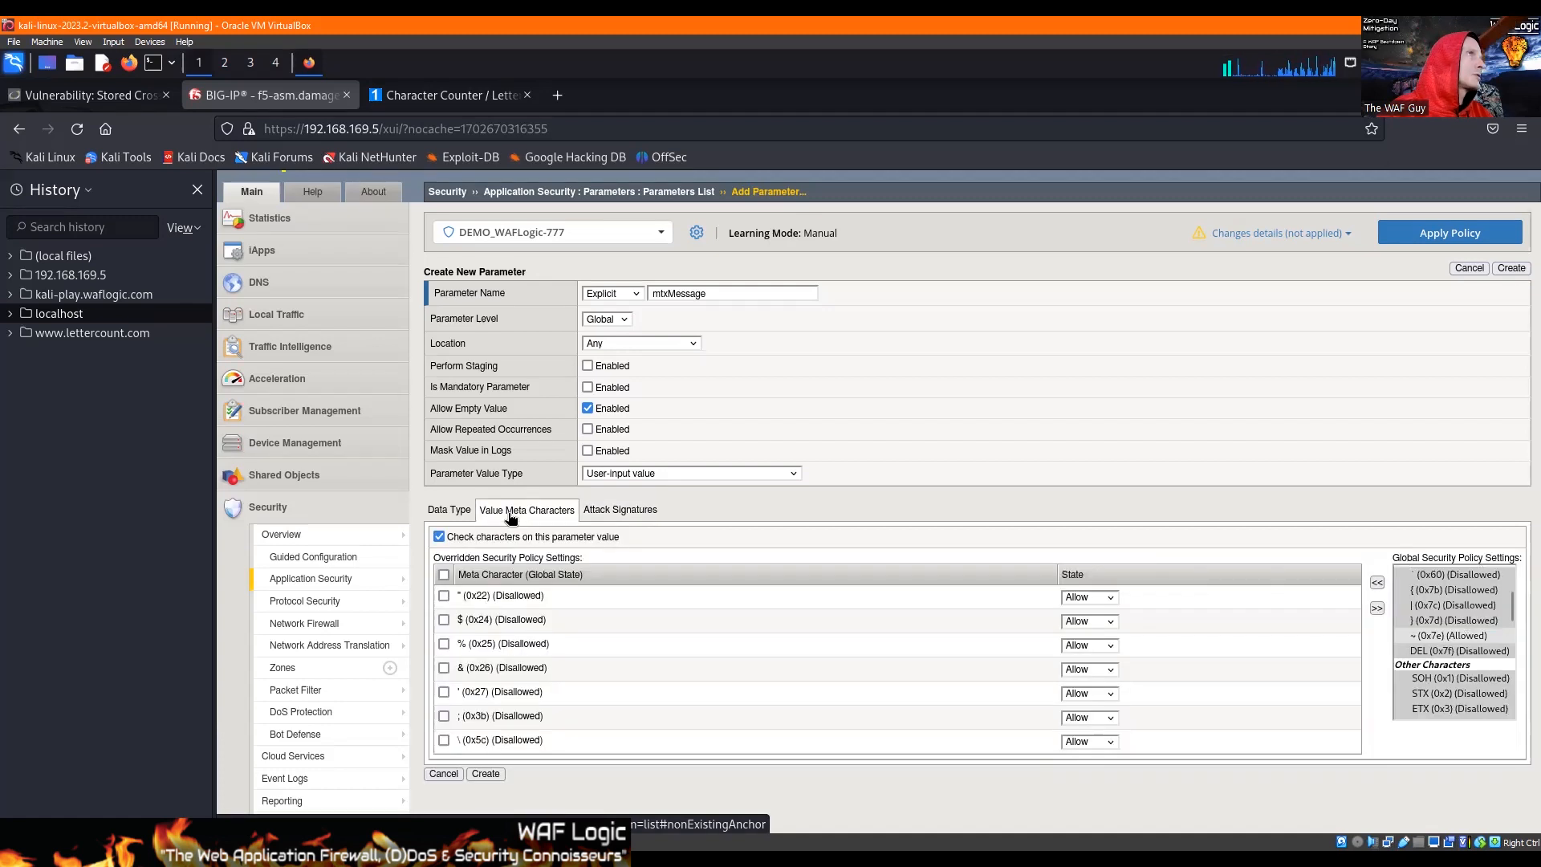
{"action": "left_click", "coordinate": [488, 772]}
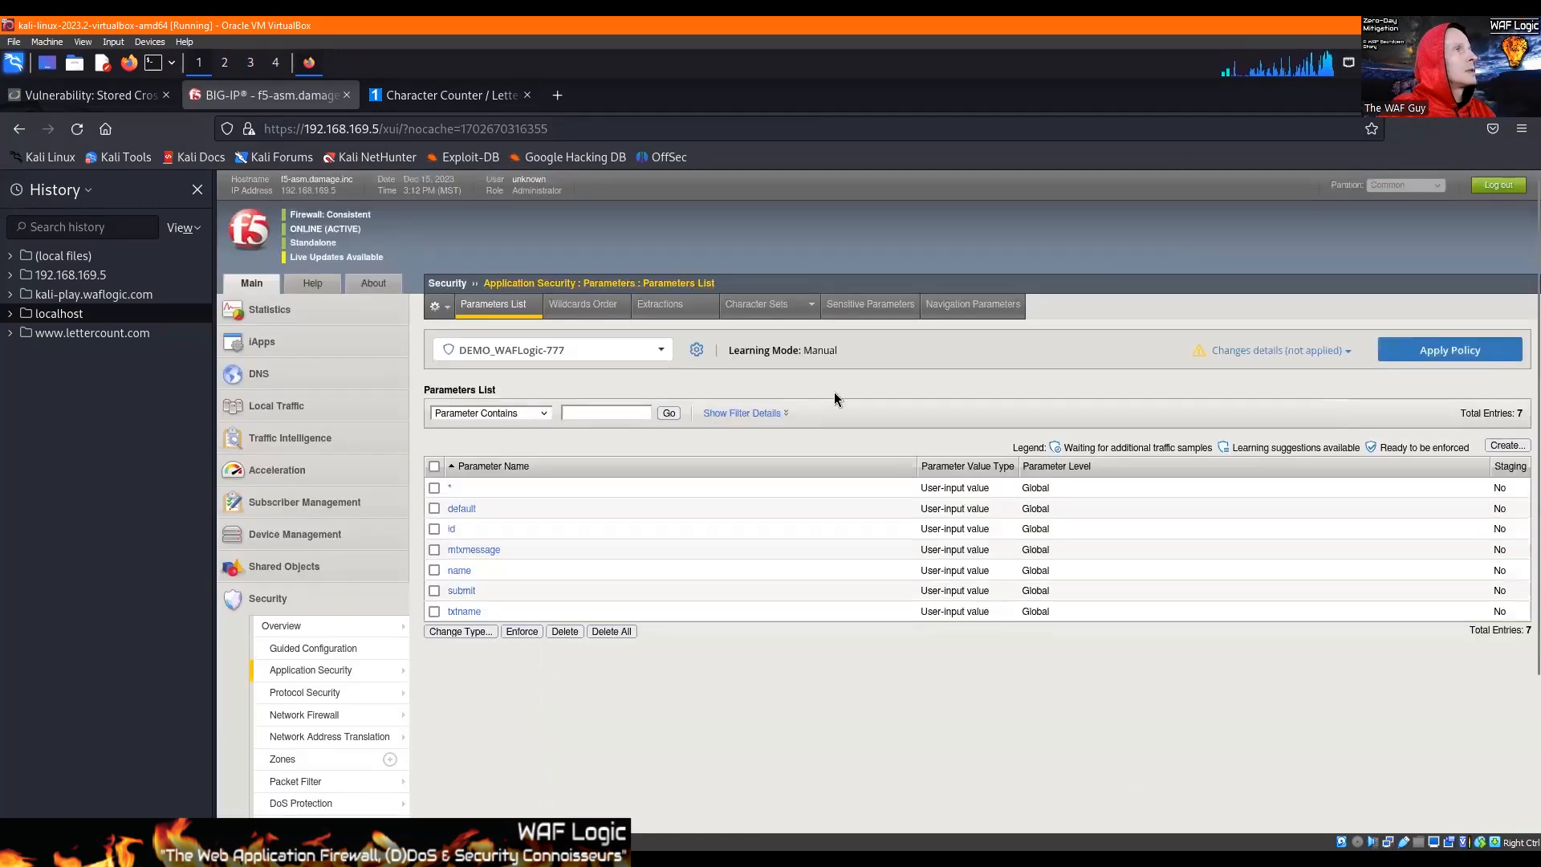
Step: Look up the clear button's value in the DVWA request and count the characters of "clear+guestbook" on LetterCount.com
{"action": "left_click", "coordinate": [123, 94]}
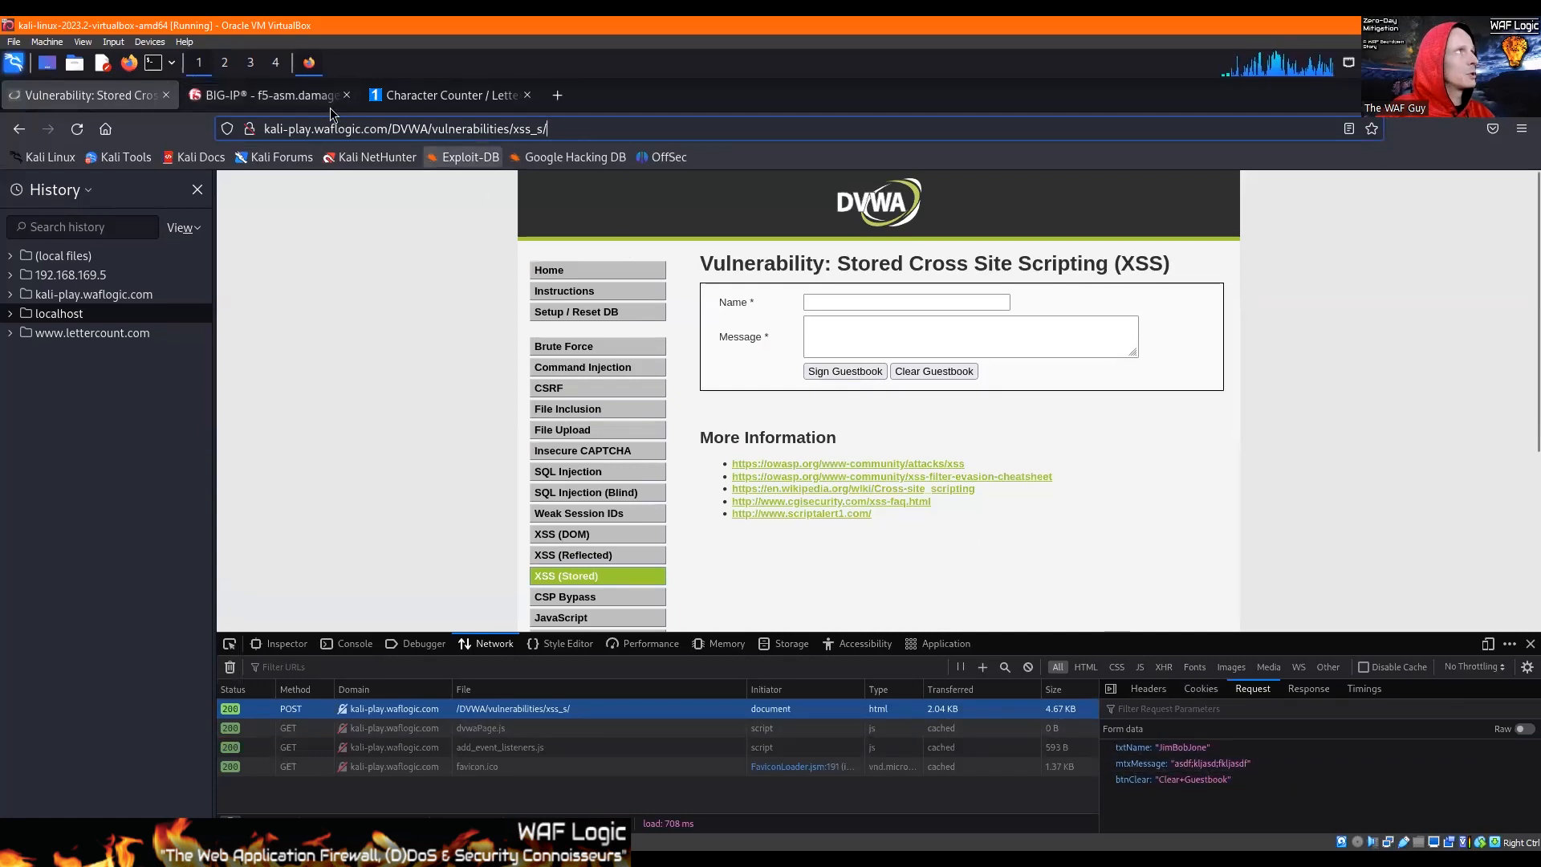
{"action": "left_click", "coordinate": [460, 98]}
{"action": "left_click", "coordinate": [762, 691]}
{"action": "key", "text": "ctrl+a"}
{"action": "type", "text": "clear+c"}
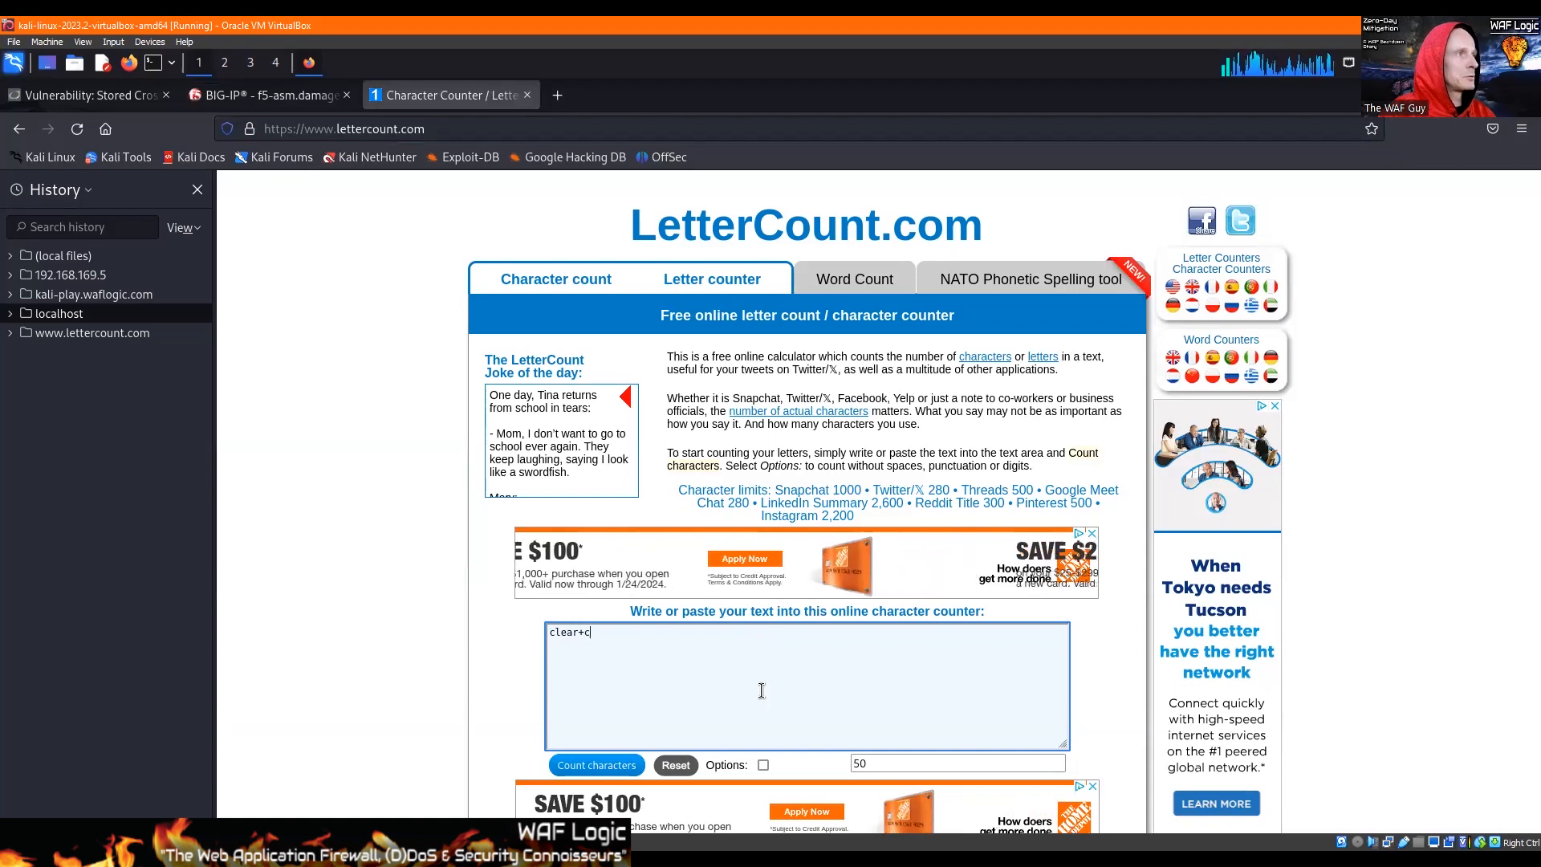
{"action": "key", "text": "BackSpace"}
{"action": "type", "text": "guestbook"}
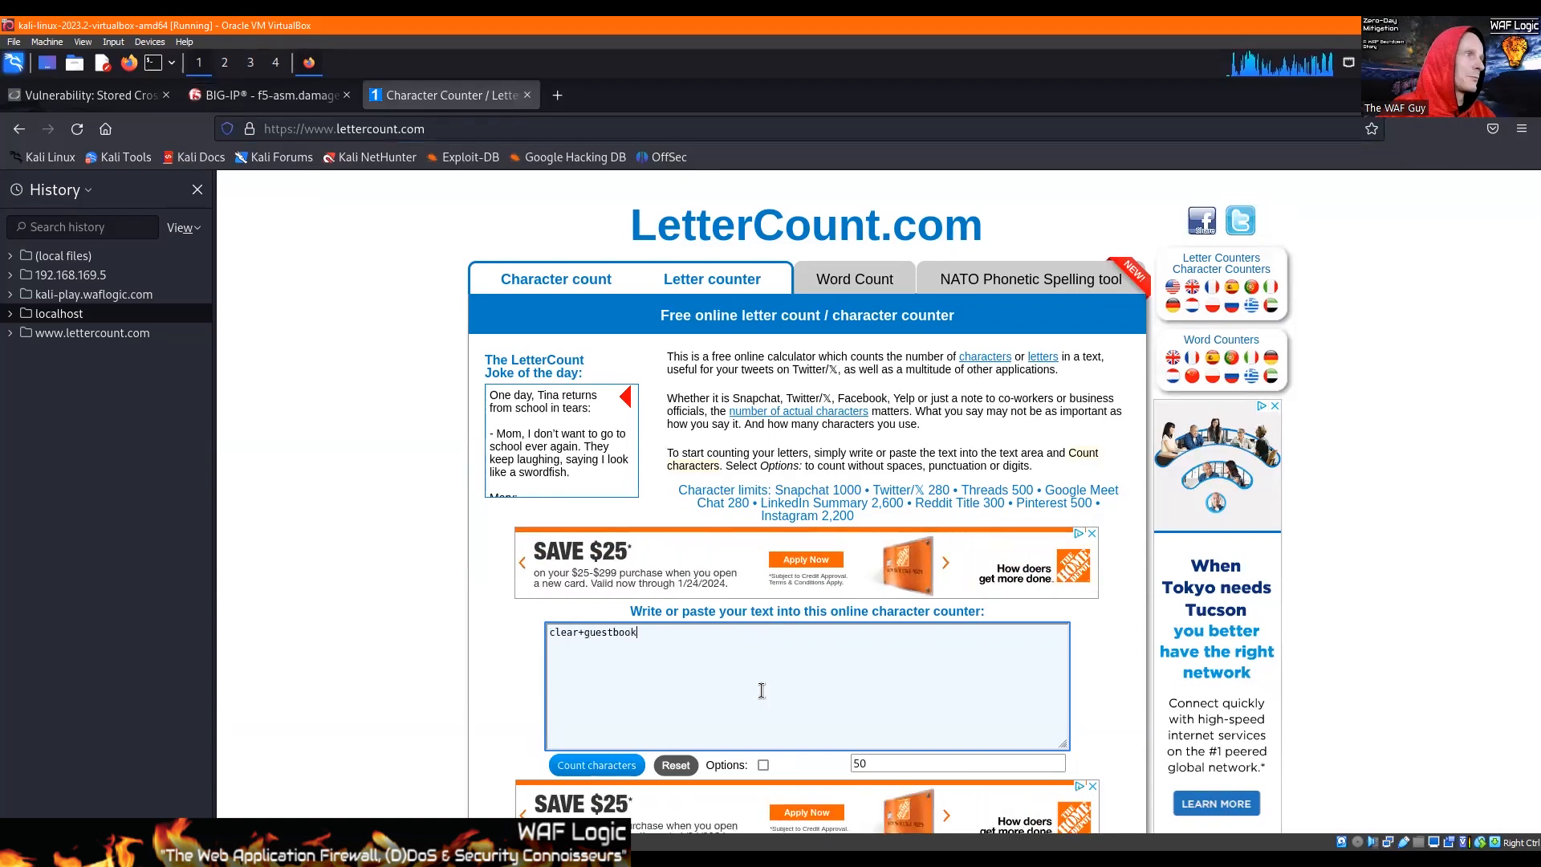
{"action": "left_click", "coordinate": [622, 770]}
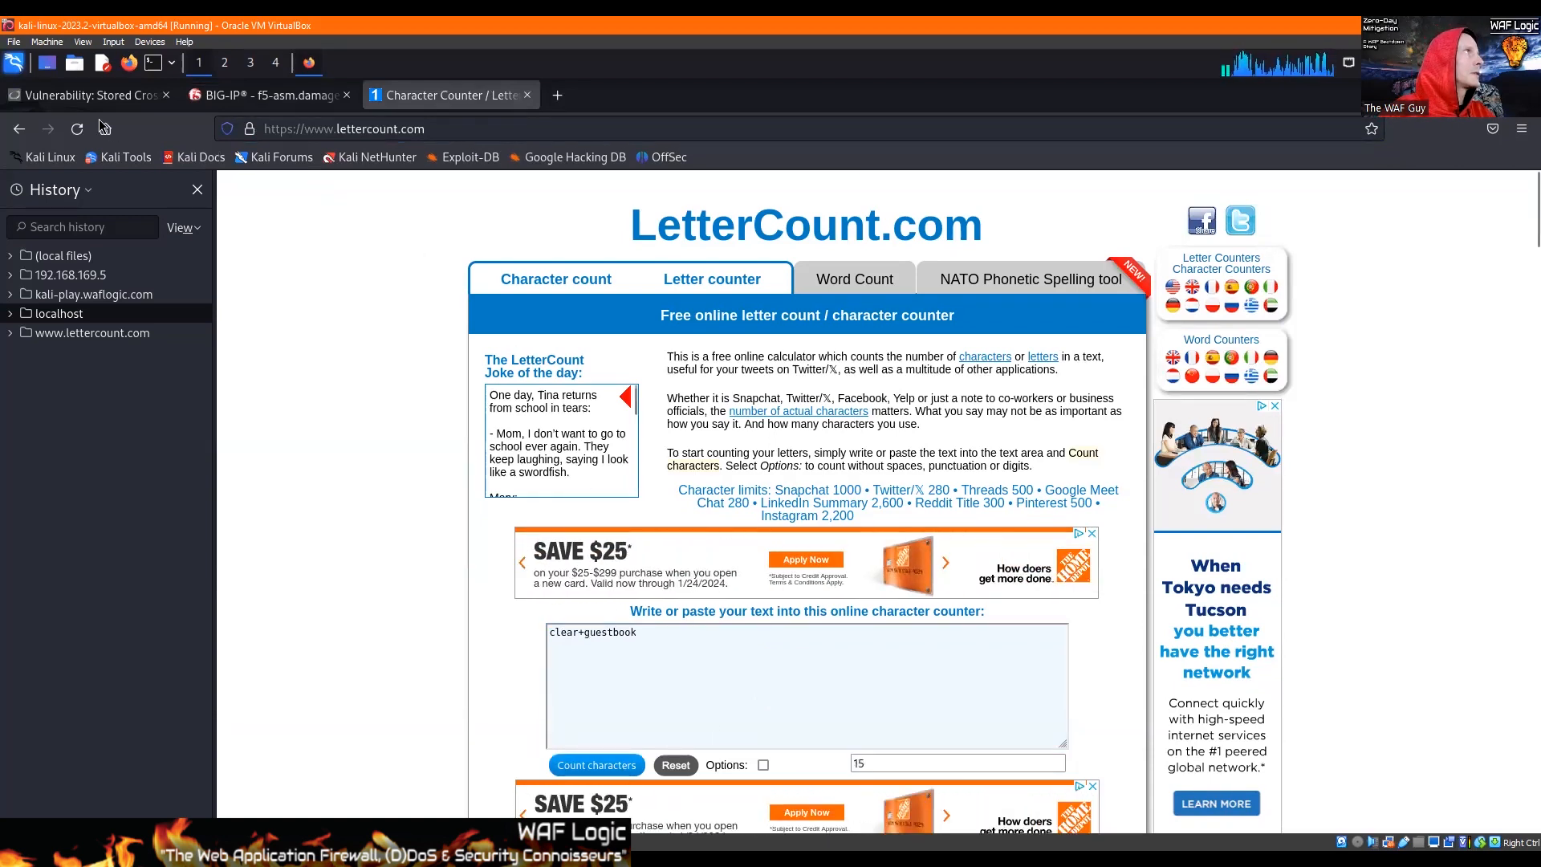
Step: Start a new explicit parameter in BIG-IP and name it btnClear, as in the DVWA request's form data
{"action": "left_click", "coordinate": [260, 95]}
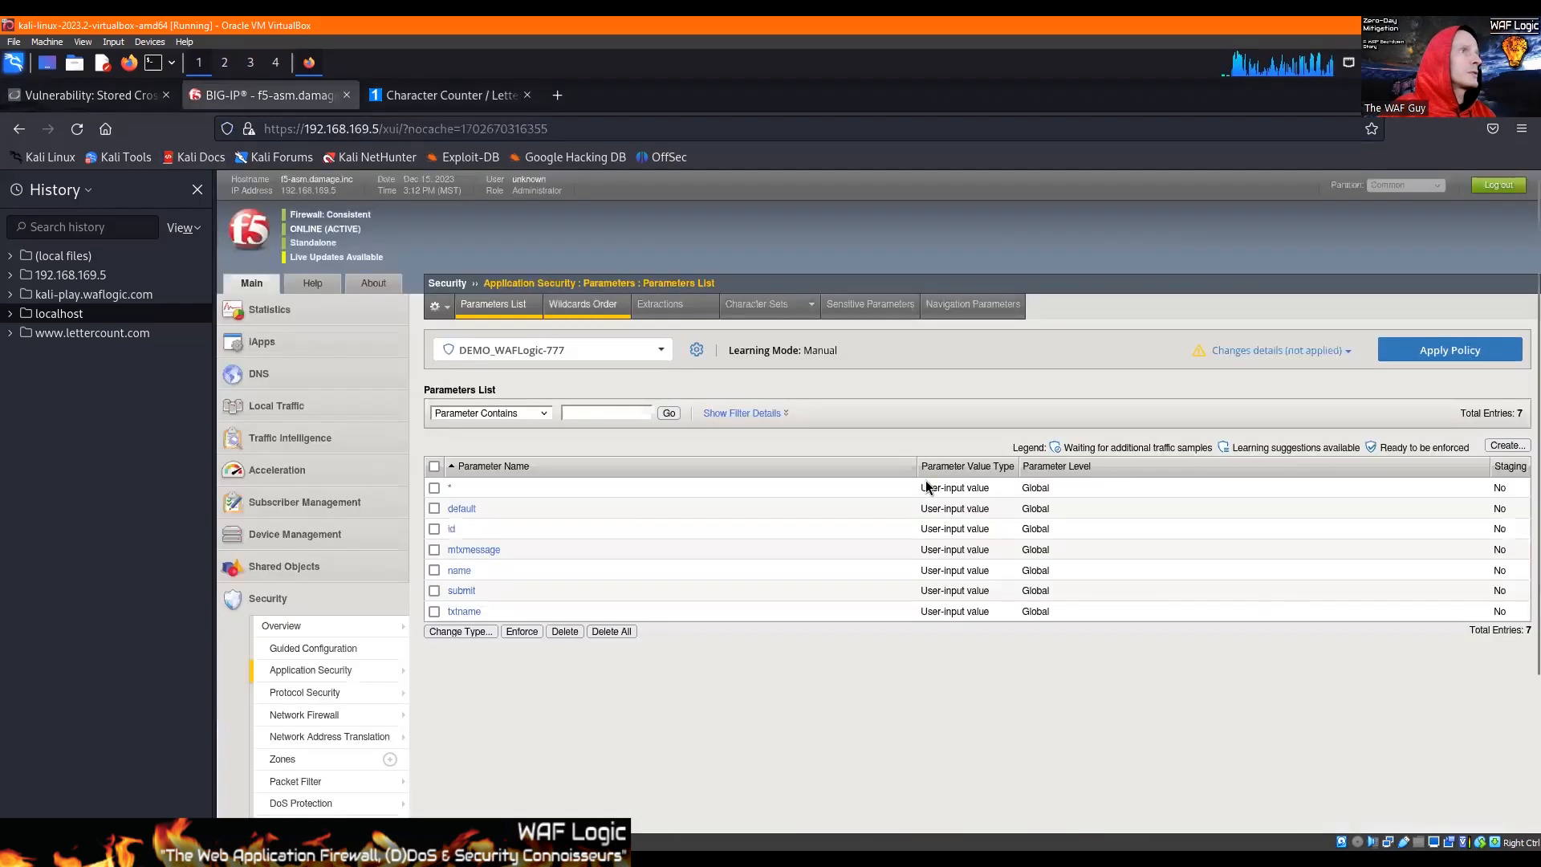
{"action": "left_click", "coordinate": [1507, 446]}
{"action": "left_click", "coordinate": [676, 384]}
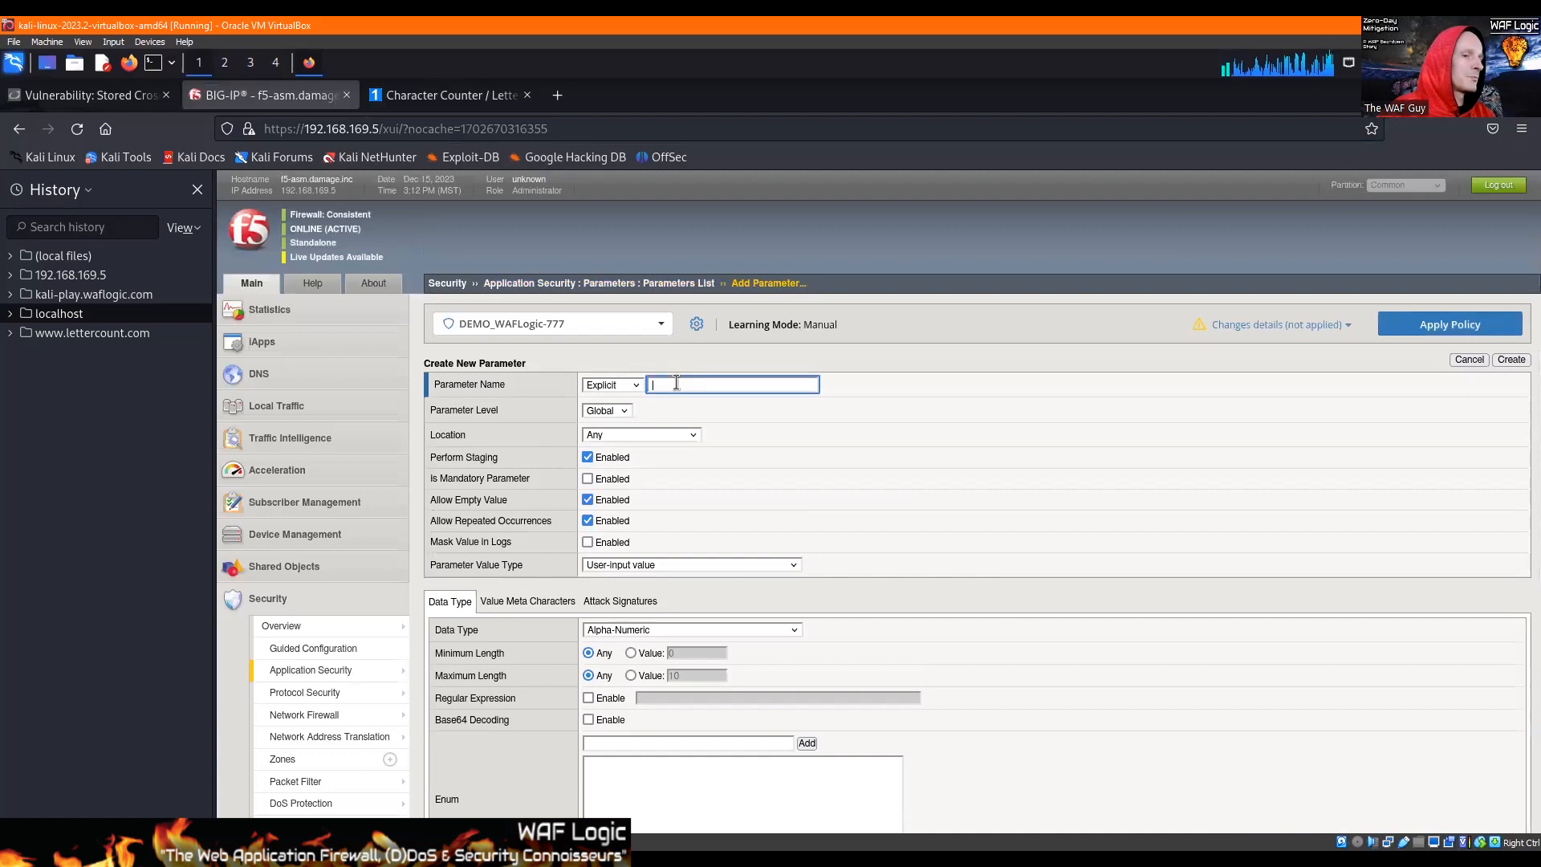
{"action": "left_click", "coordinate": [414, 96]}
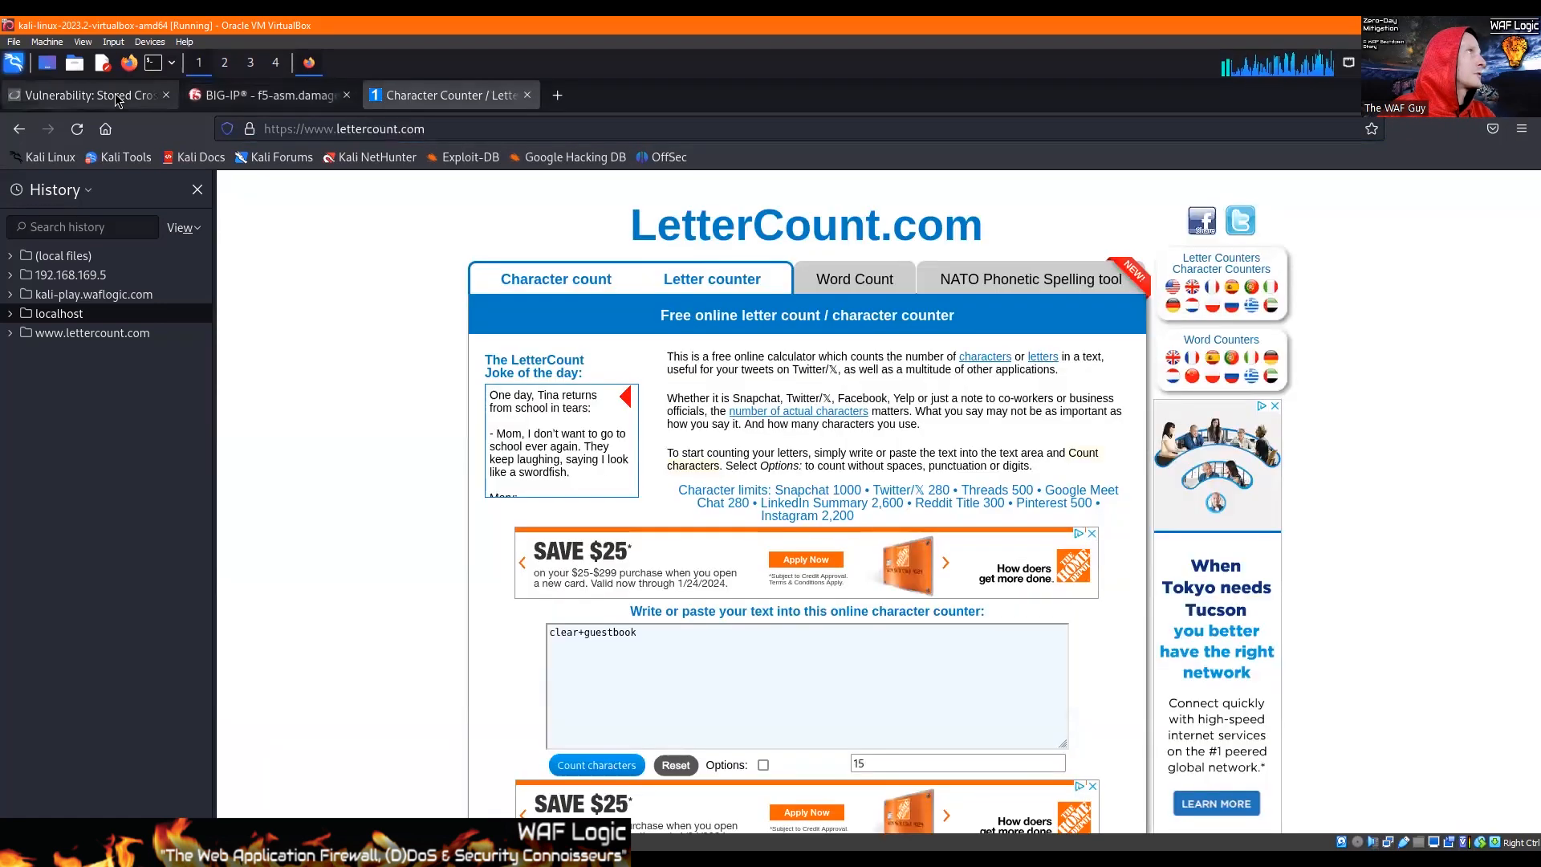
{"action": "left_click", "coordinate": [88, 95]}
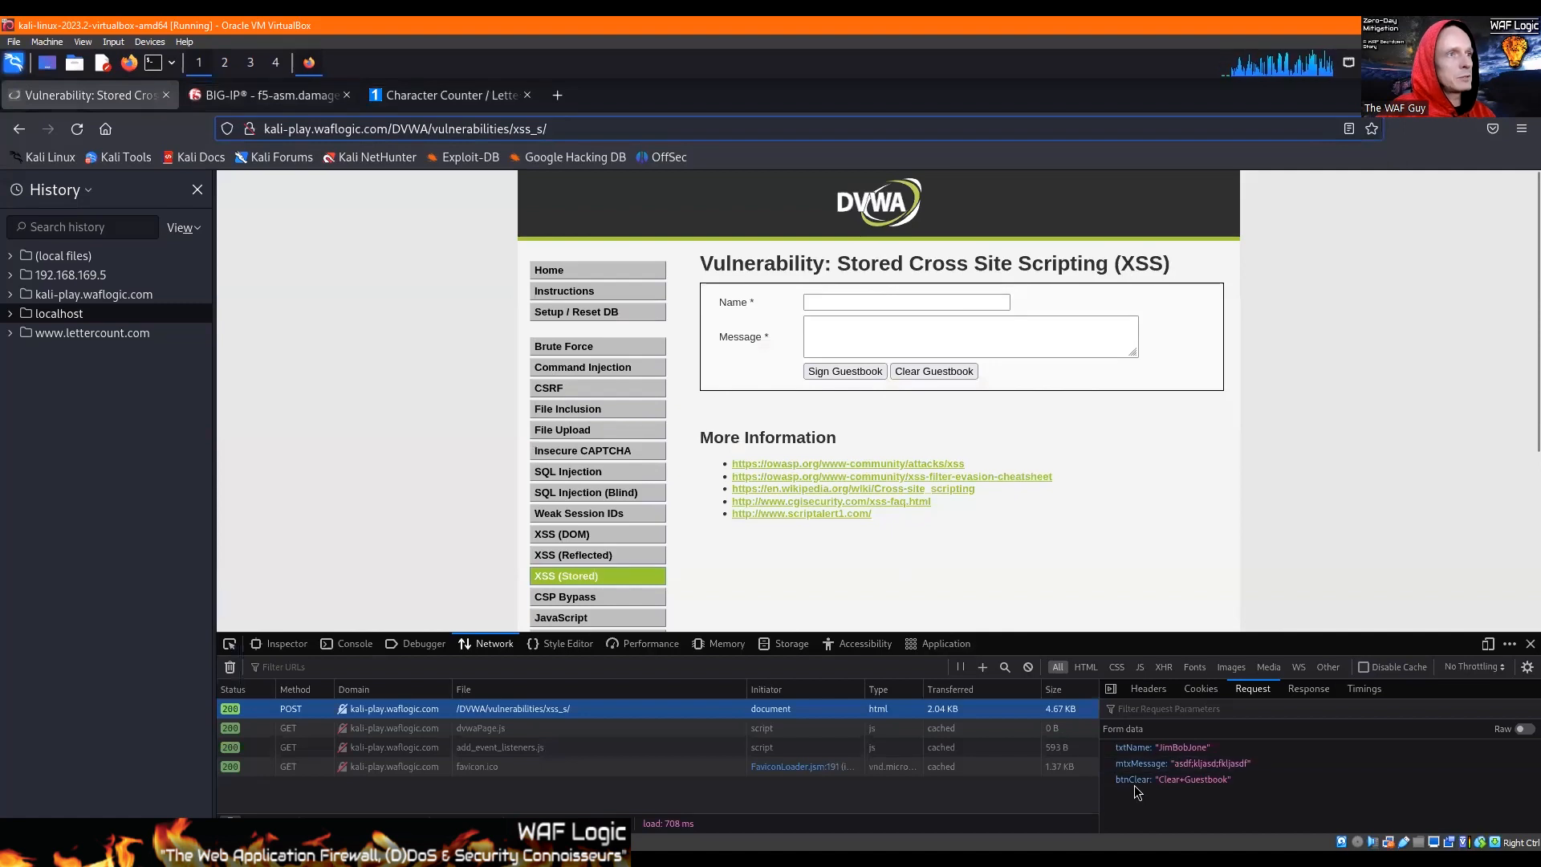
{"action": "left_click", "coordinate": [265, 99]}
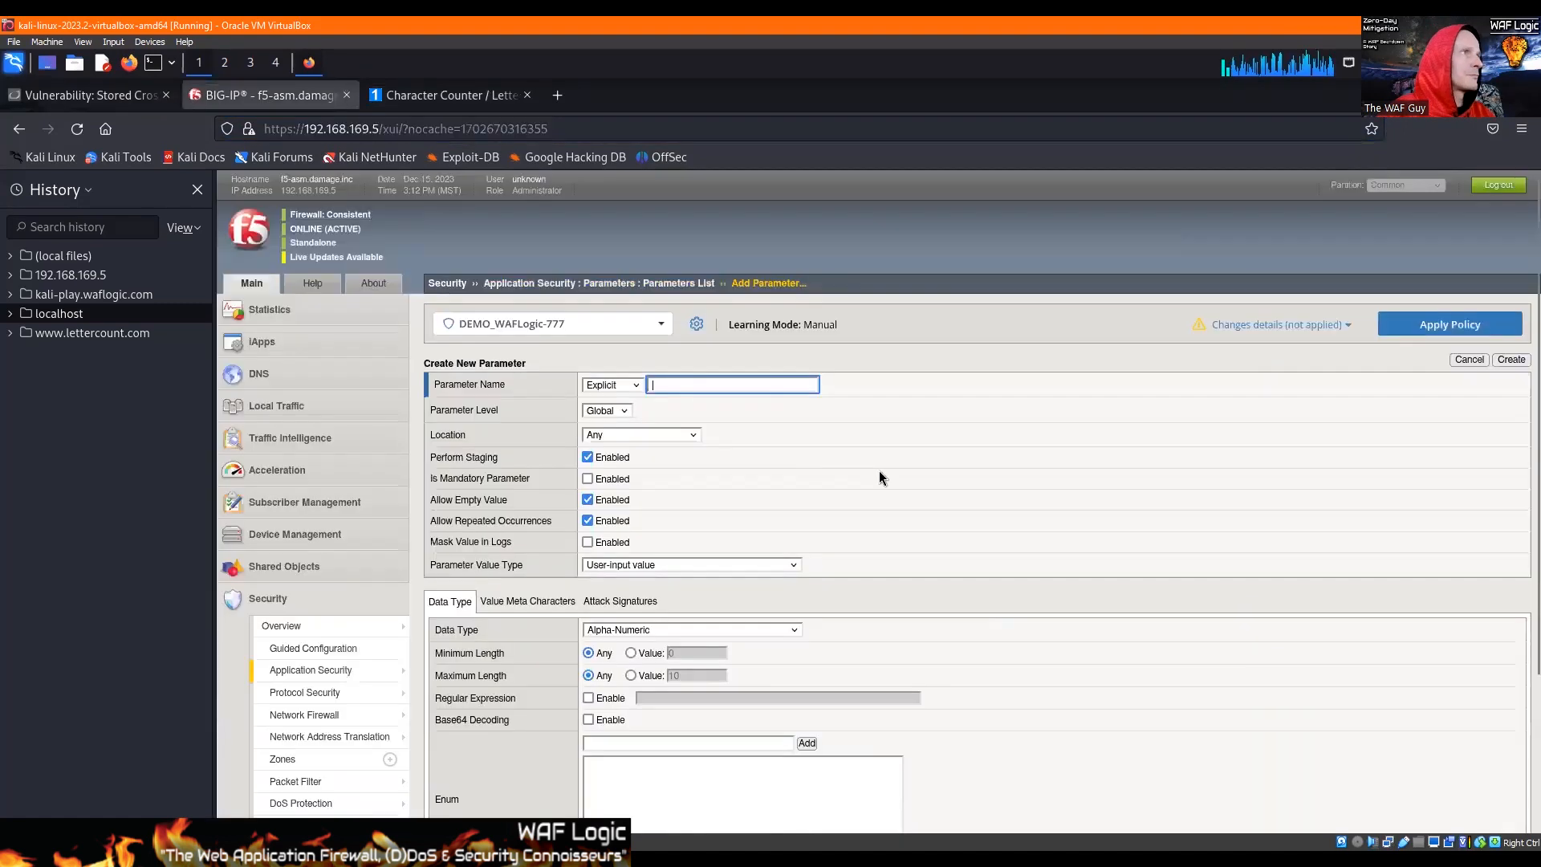
{"action": "type", "text": "brnc"}
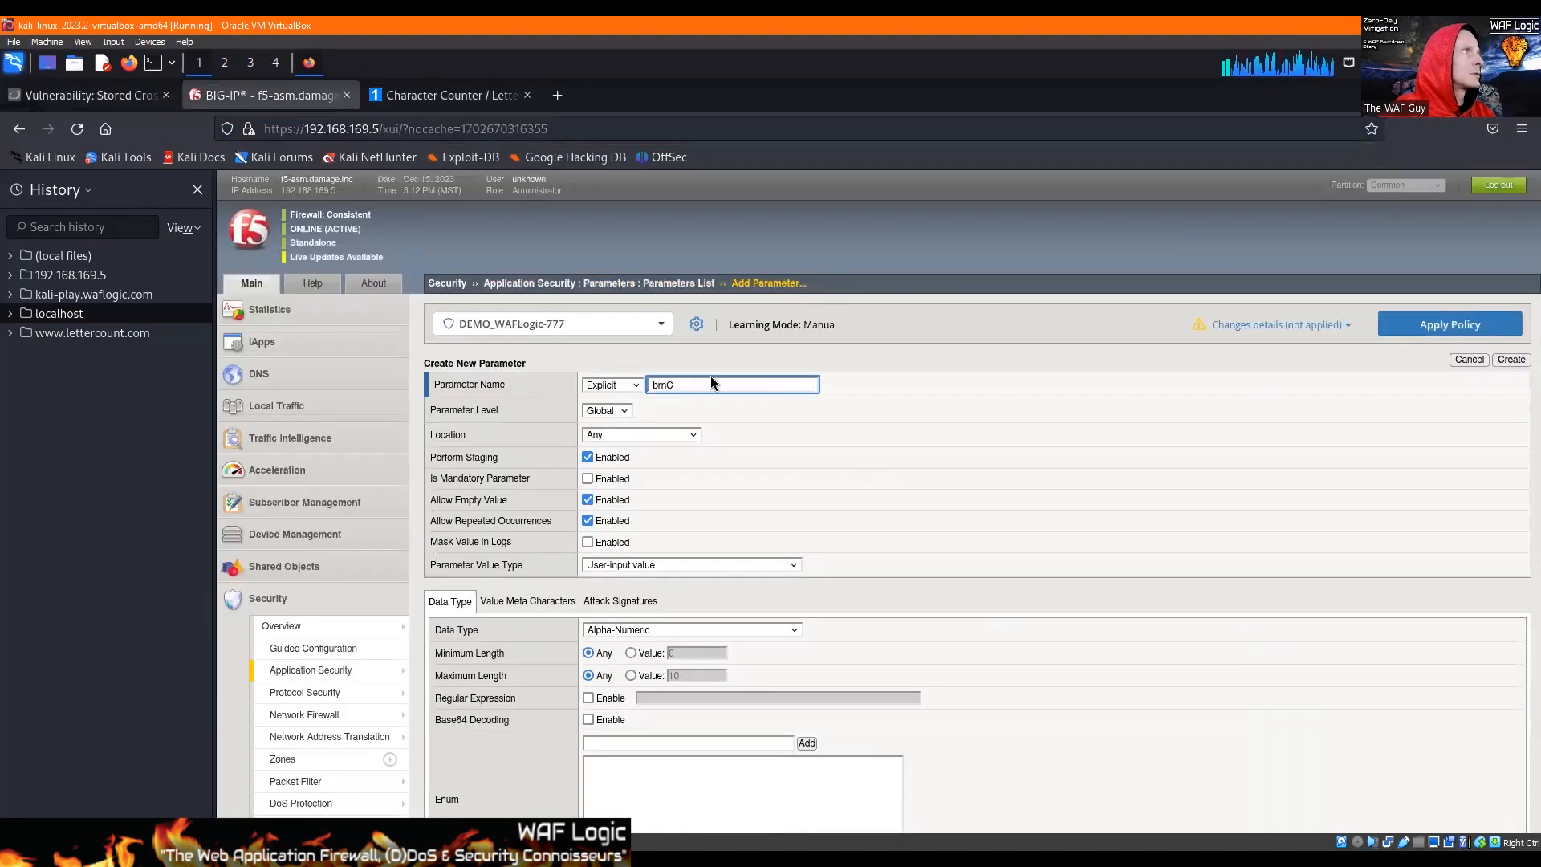
{"action": "key", "text": "ctrl+a"}
{"action": "type", "text": "btnC"}
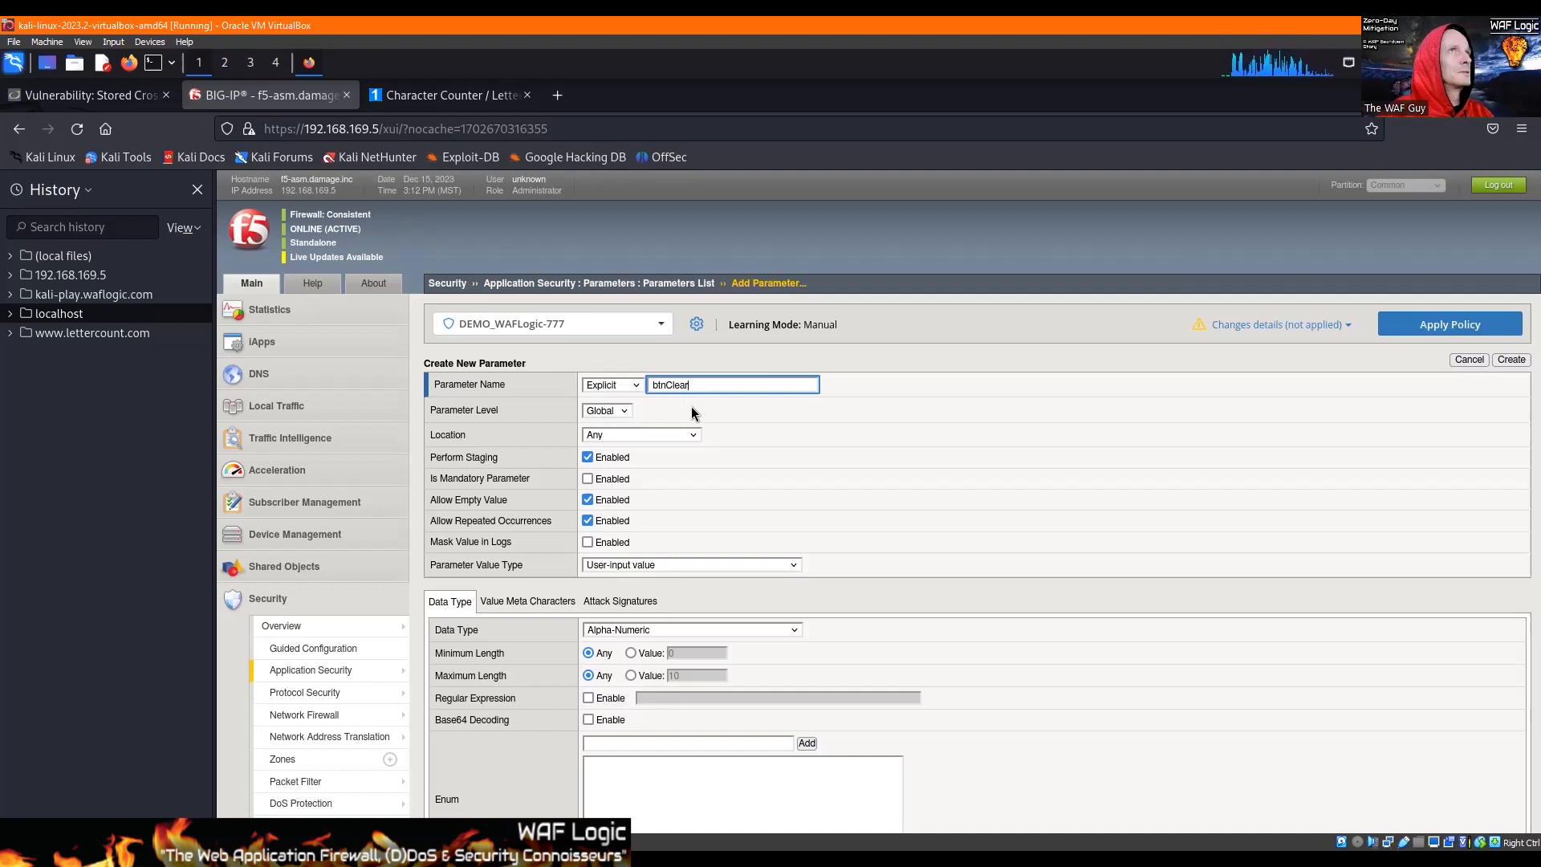
Step: Disable staging, empty values and repeated occurrences for the btnClear parameter
{"action": "left_click", "coordinate": [601, 464]}
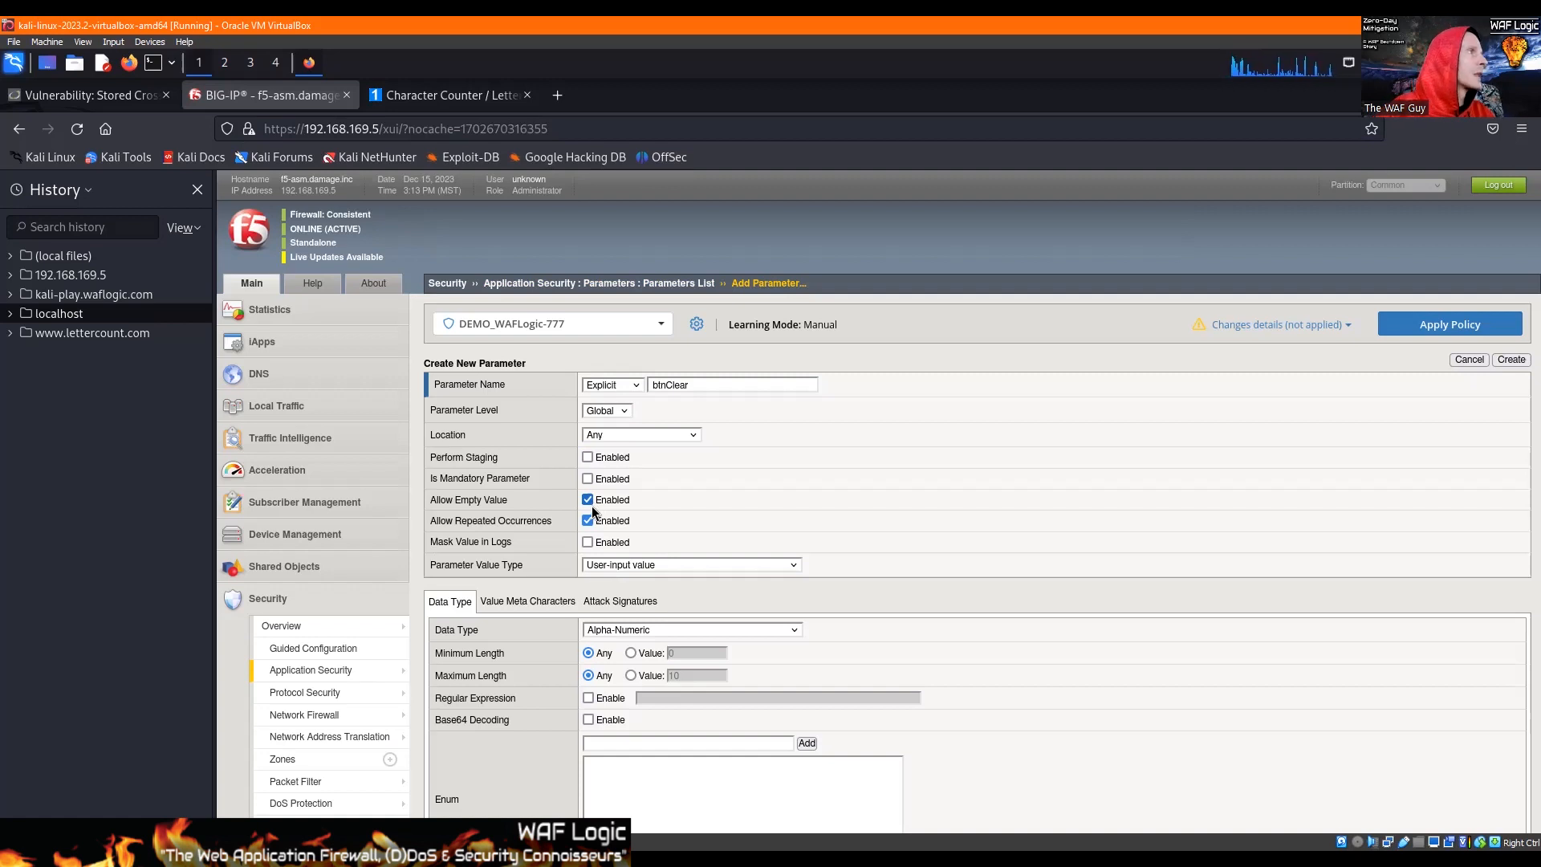
{"action": "left_click", "coordinate": [588, 501]}
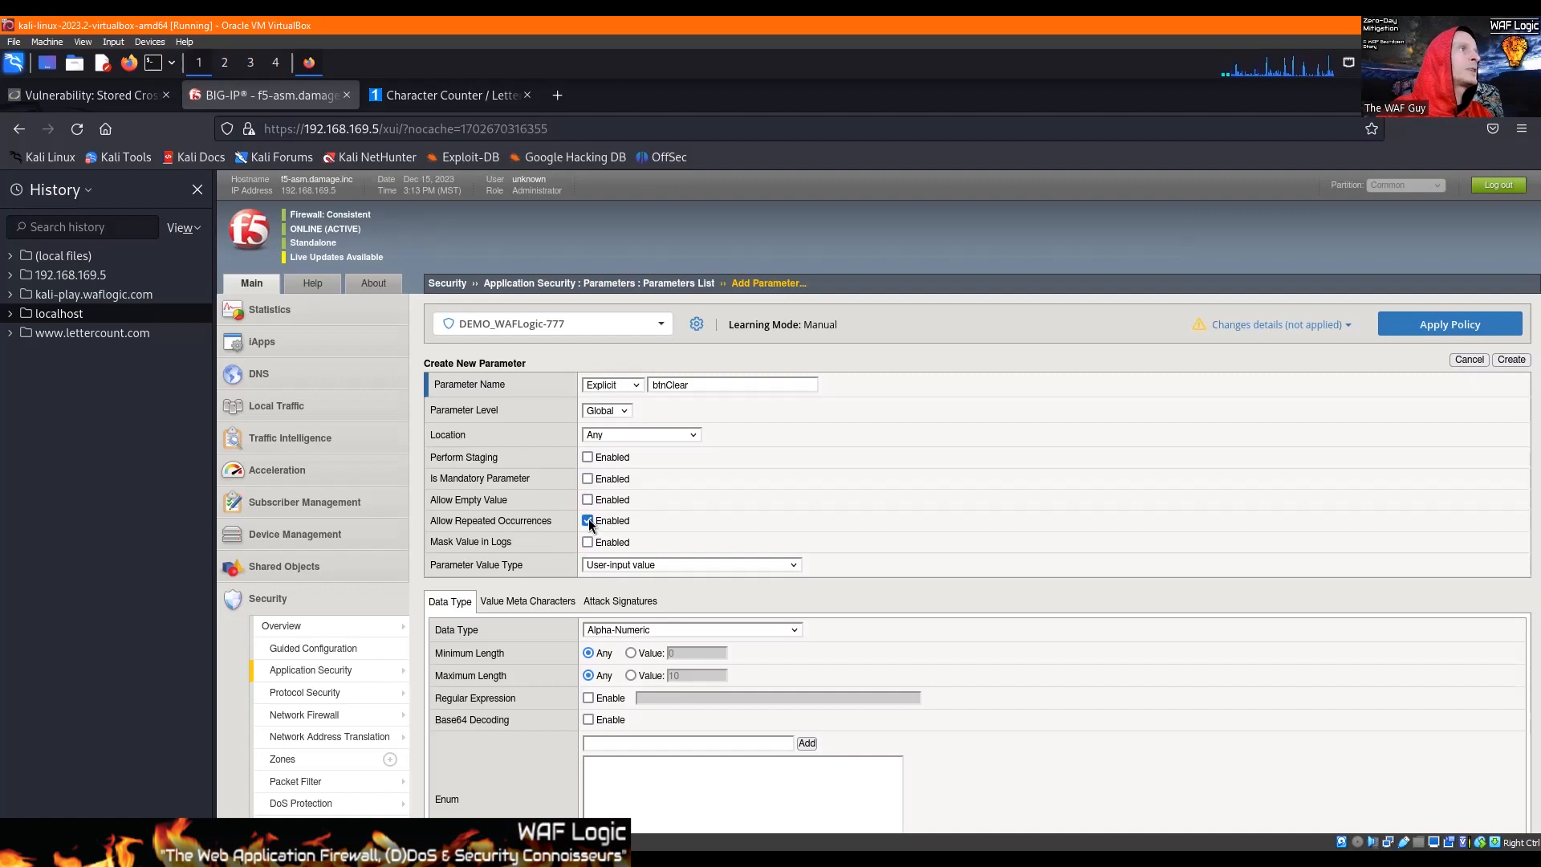
{"action": "left_click", "coordinate": [587, 522]}
Step: Recheck the button value's character count on LetterCount.com and set btnClear's maximum length to 24 in BIG-IP
{"action": "left_click", "coordinate": [631, 675]}
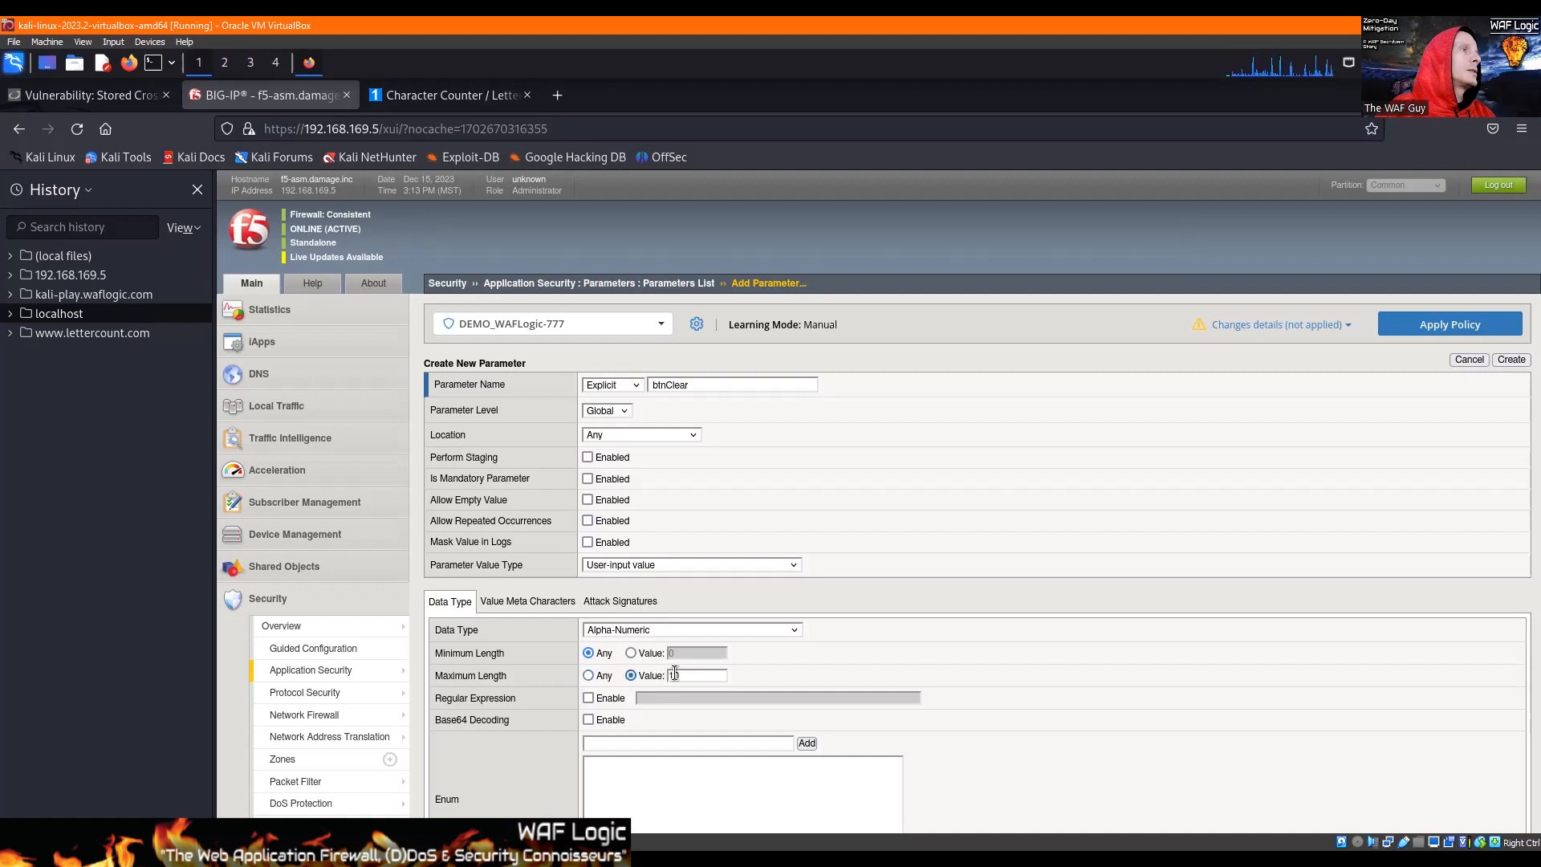
{"action": "left_click", "coordinate": [397, 98]}
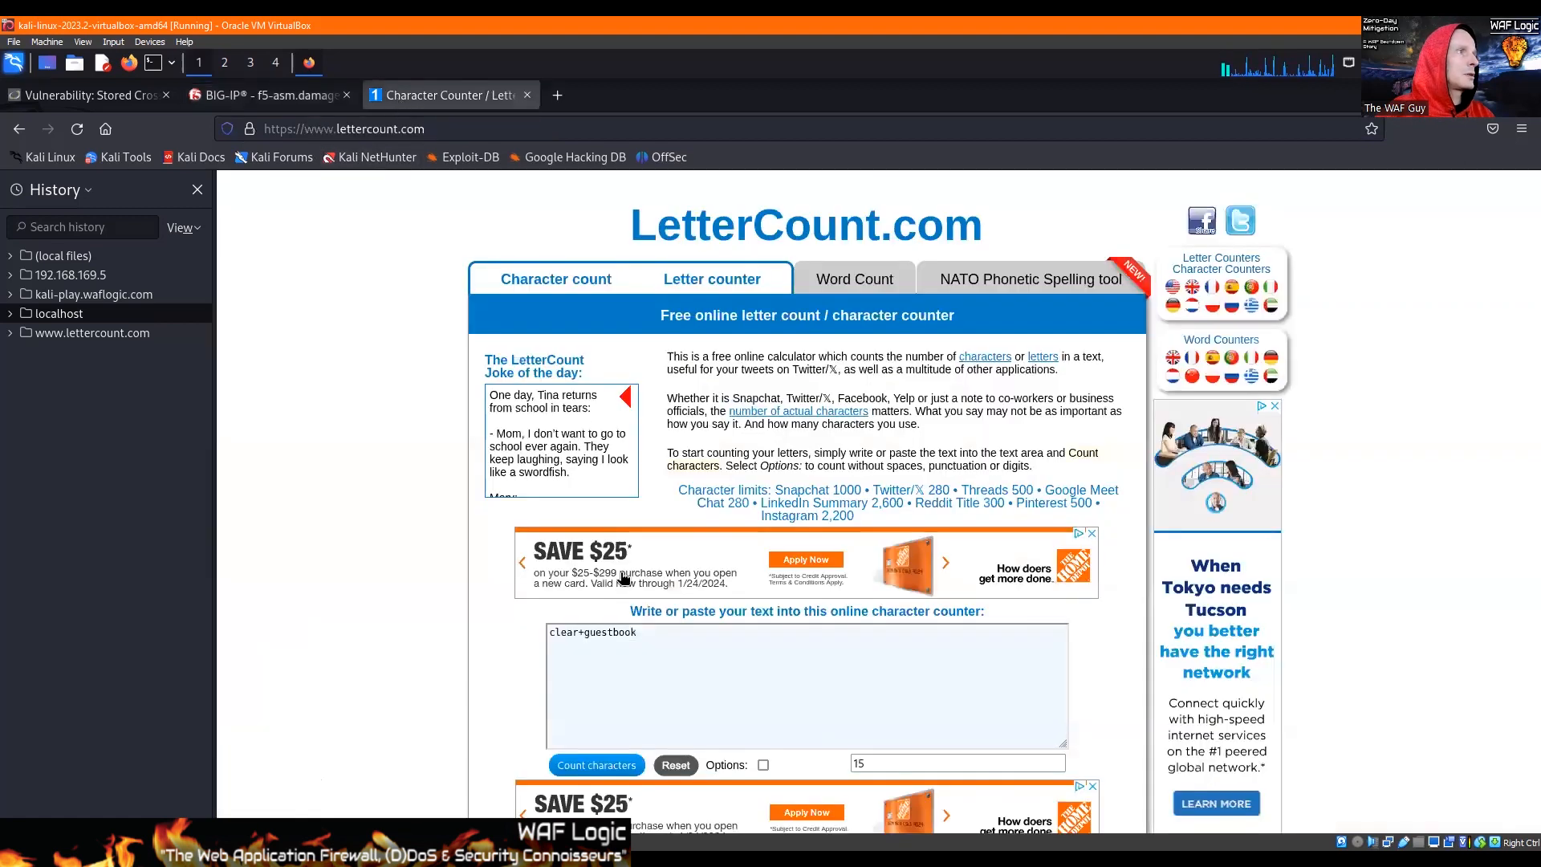
{"action": "left_click", "coordinate": [124, 95]}
{"action": "left_click", "coordinate": [292, 97]}
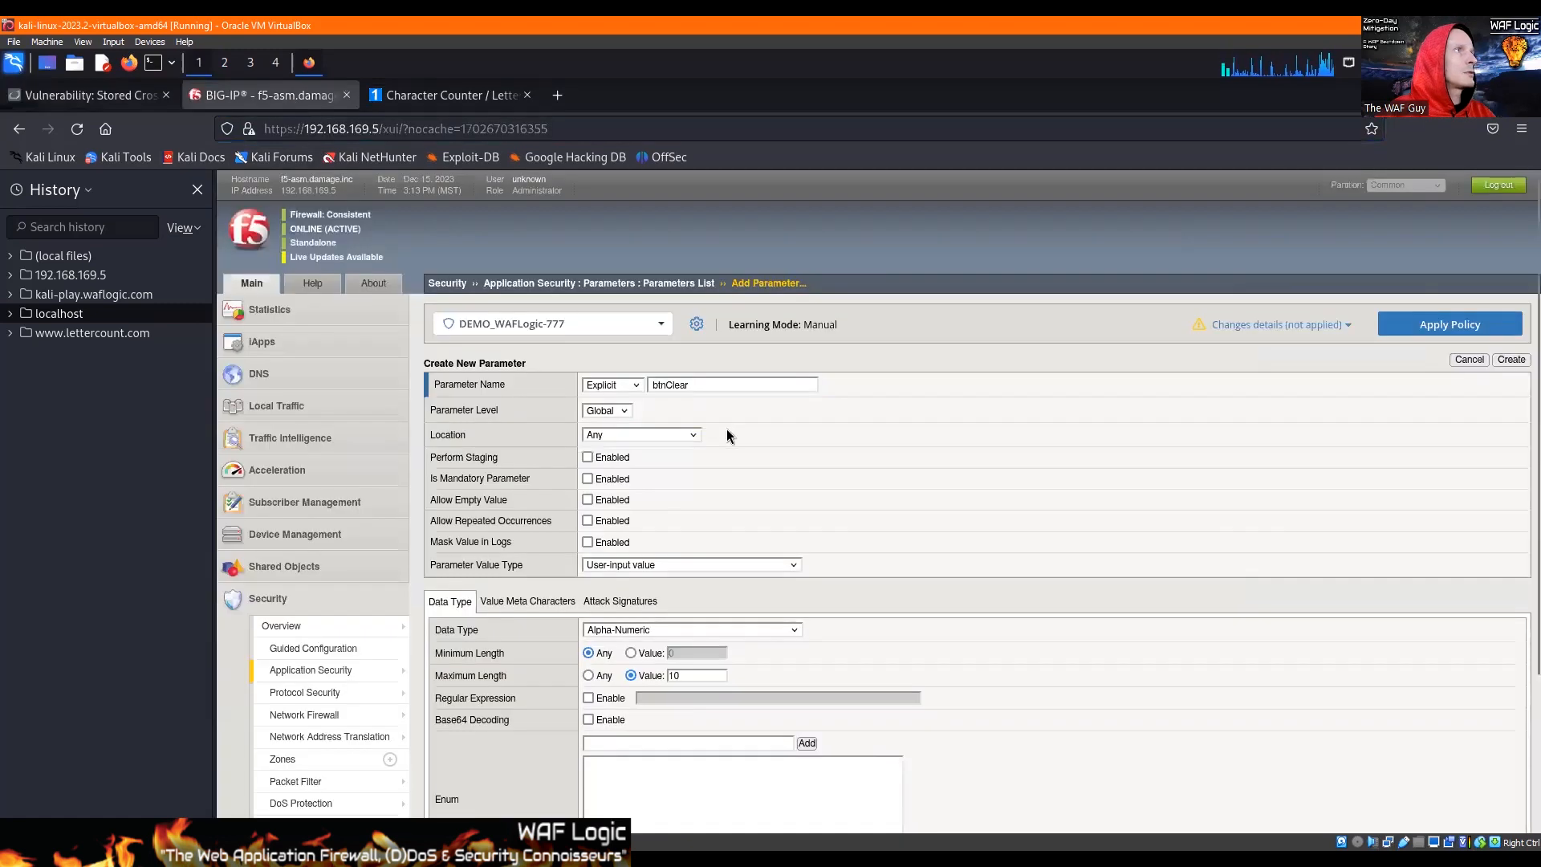
{"action": "double_click", "coordinate": [701, 673]}
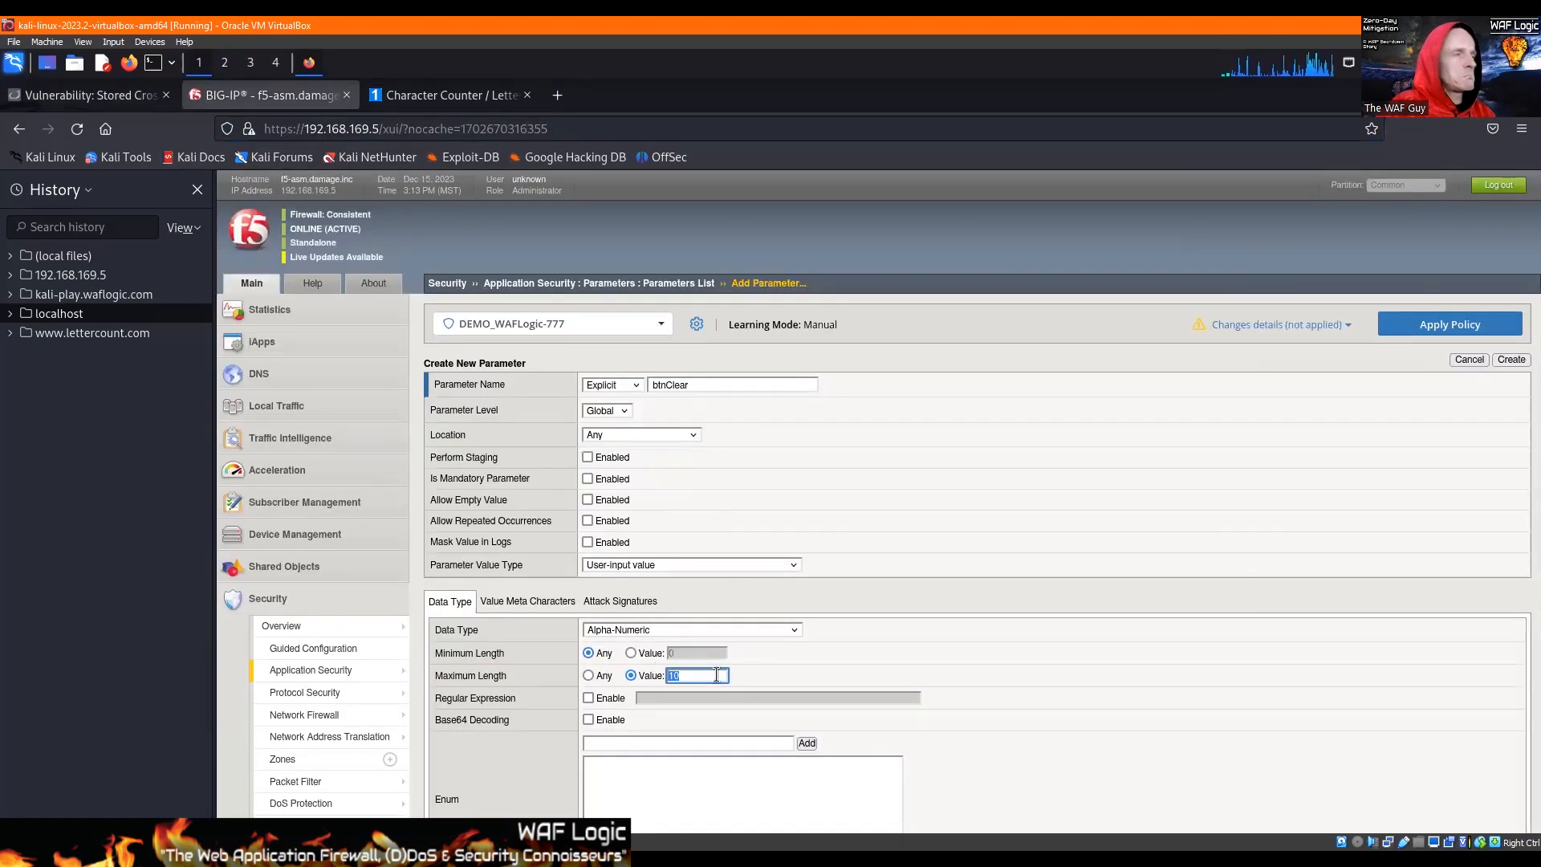
{"action": "type", "text": "24"}
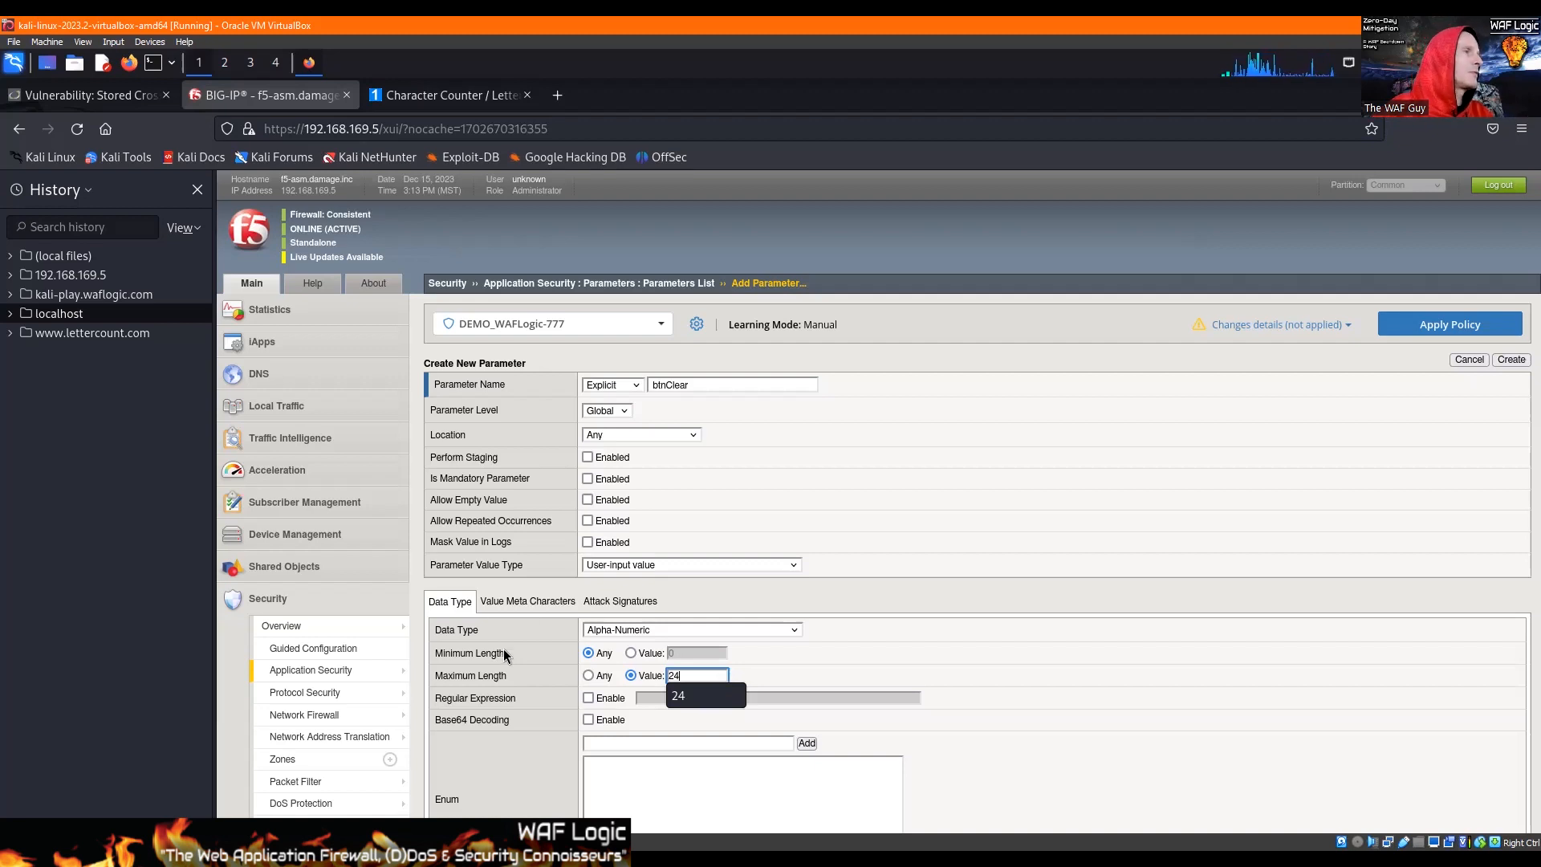
Step: Enable character checking on the btnClear parameter's value and add ! (0x21) to its overridden meta characters
{"action": "left_click", "coordinate": [525, 602]}
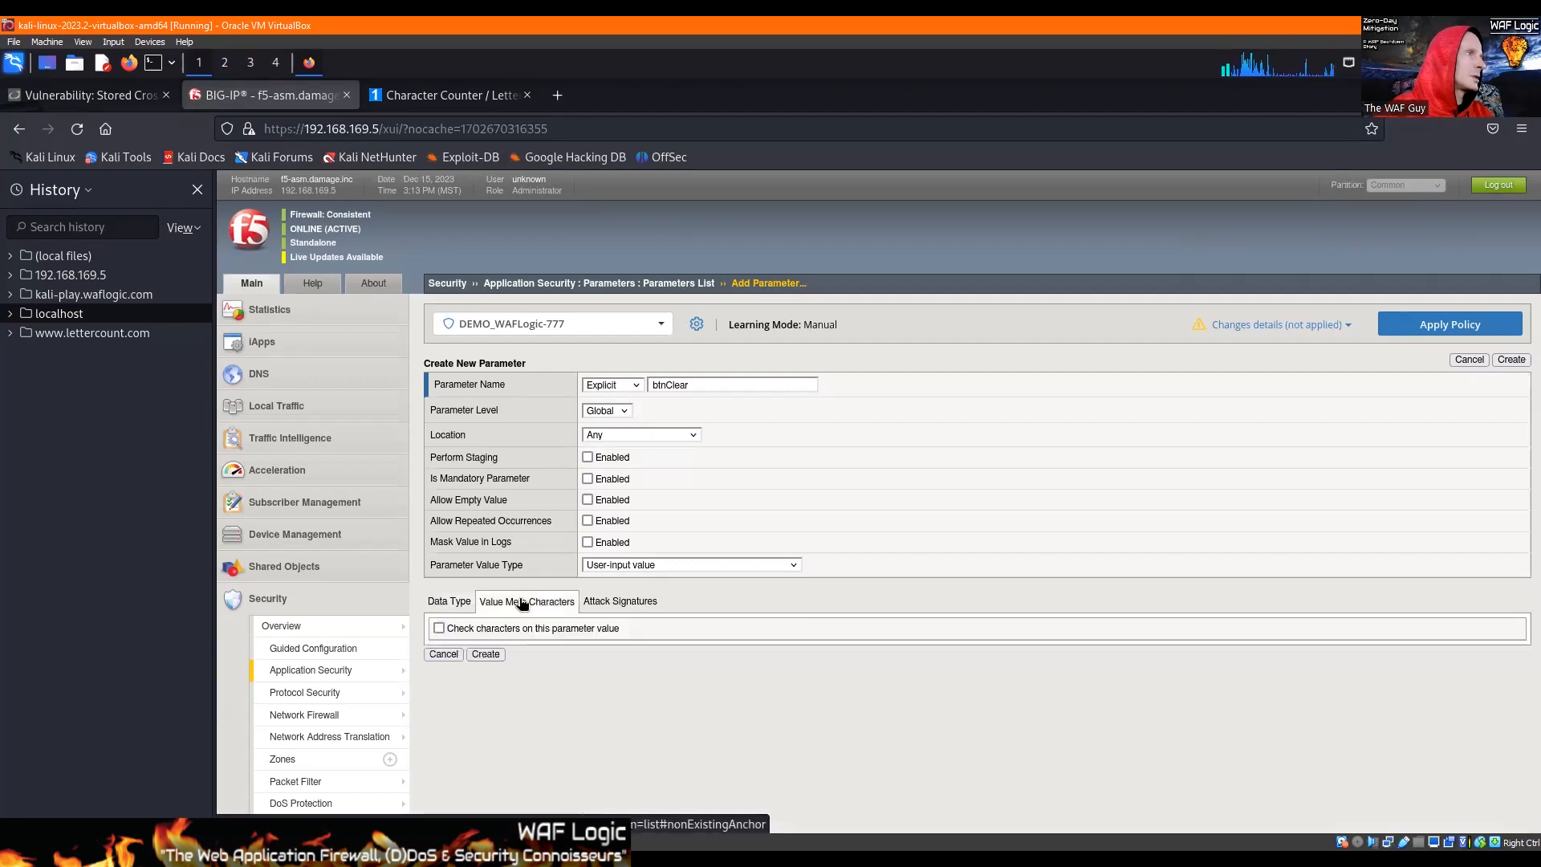
{"action": "left_click", "coordinate": [449, 628]}
{"action": "scroll", "coordinate": [957, 579], "scroll_direction": "down", "scroll_amount": 3}
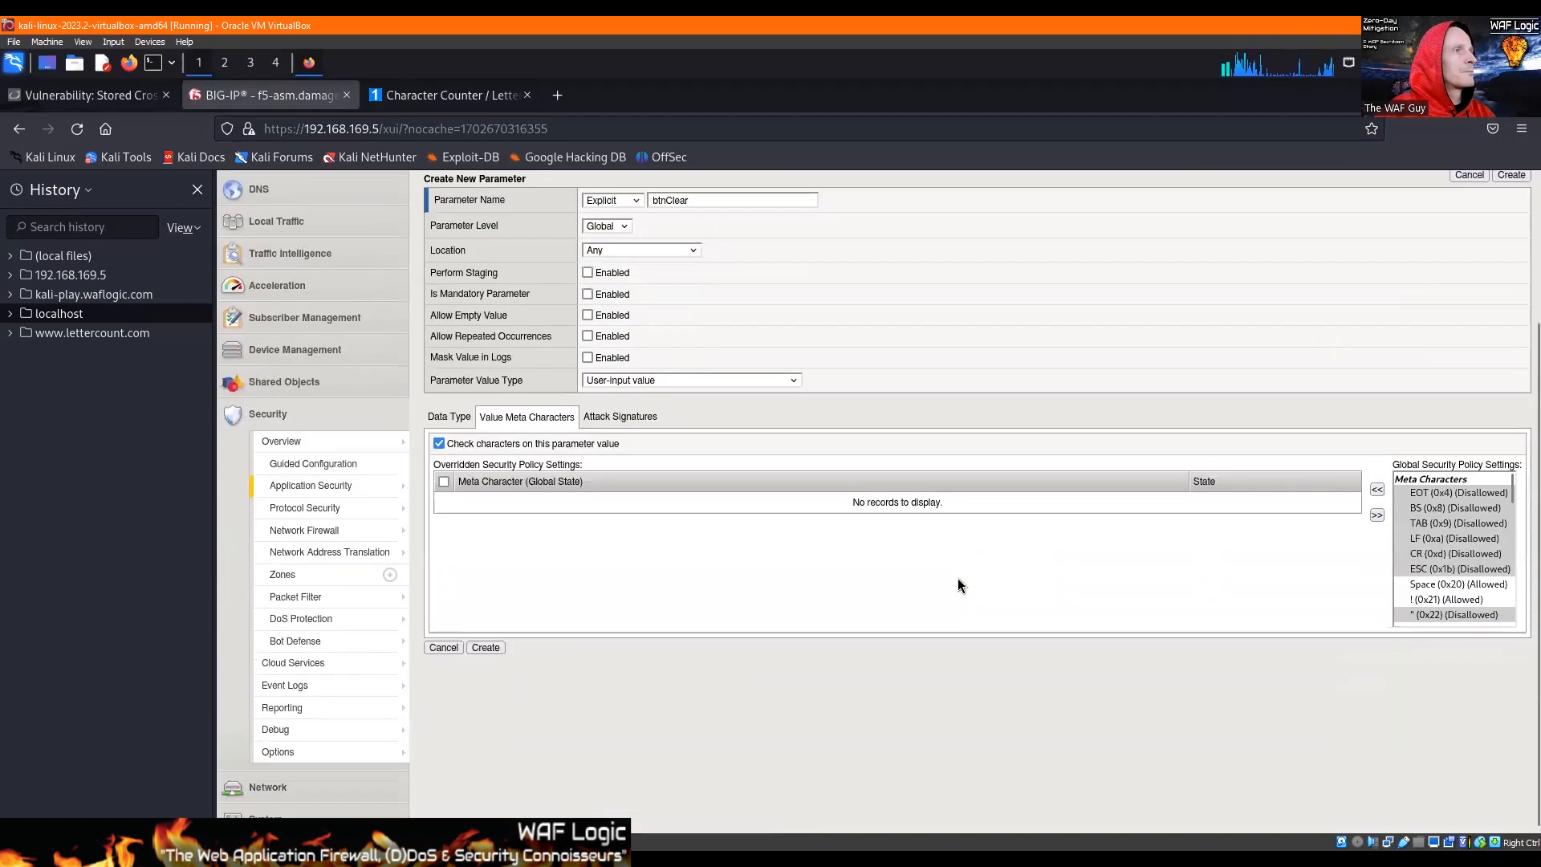
{"action": "scroll", "coordinate": [1409, 558], "scroll_direction": "down", "scroll_amount": 2}
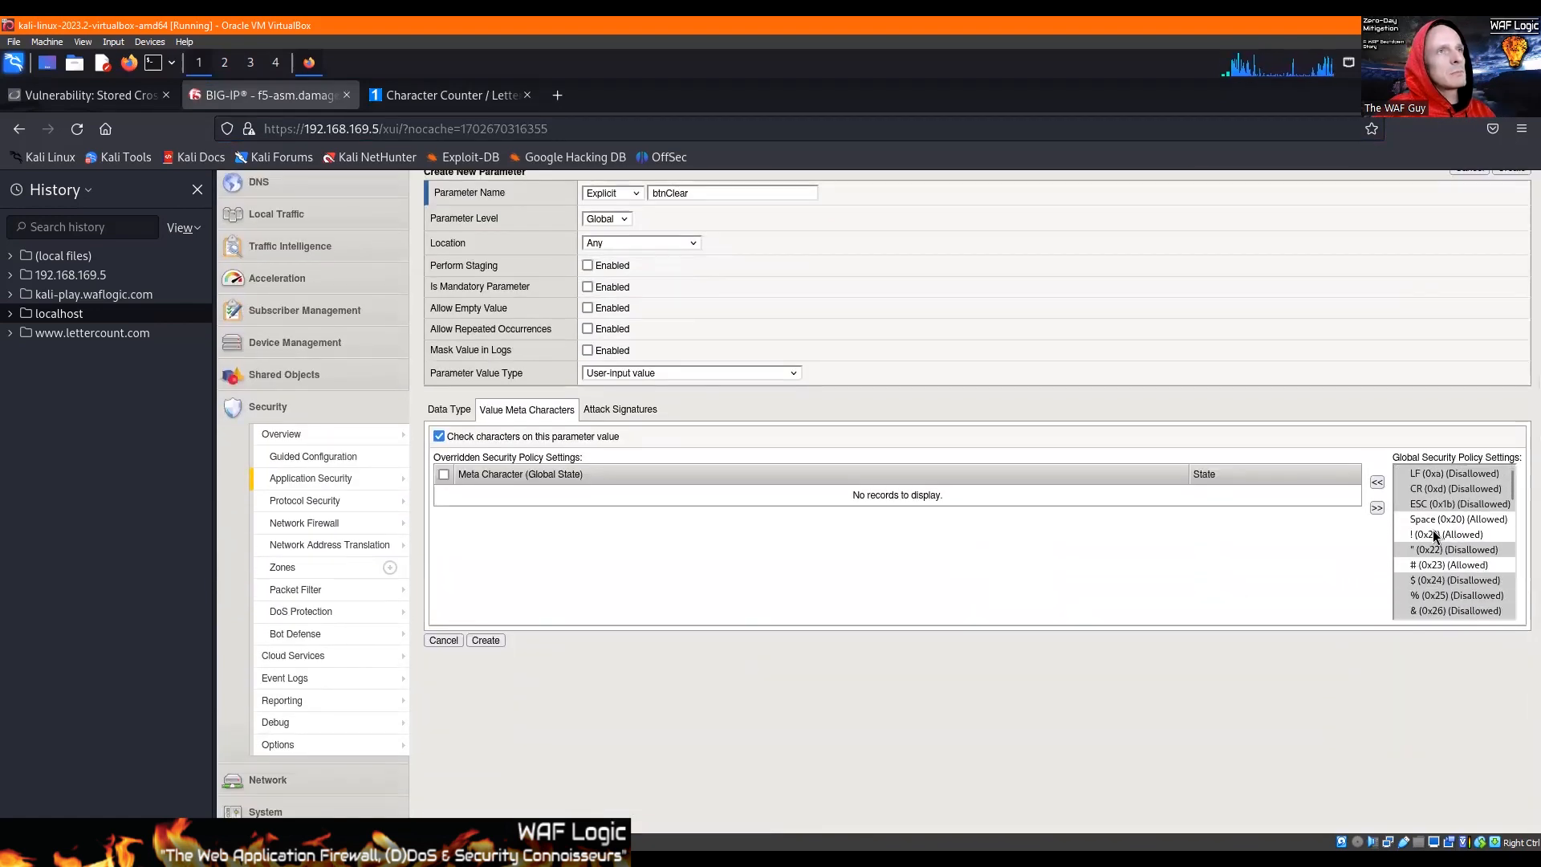
{"action": "left_click", "coordinate": [1454, 535]}
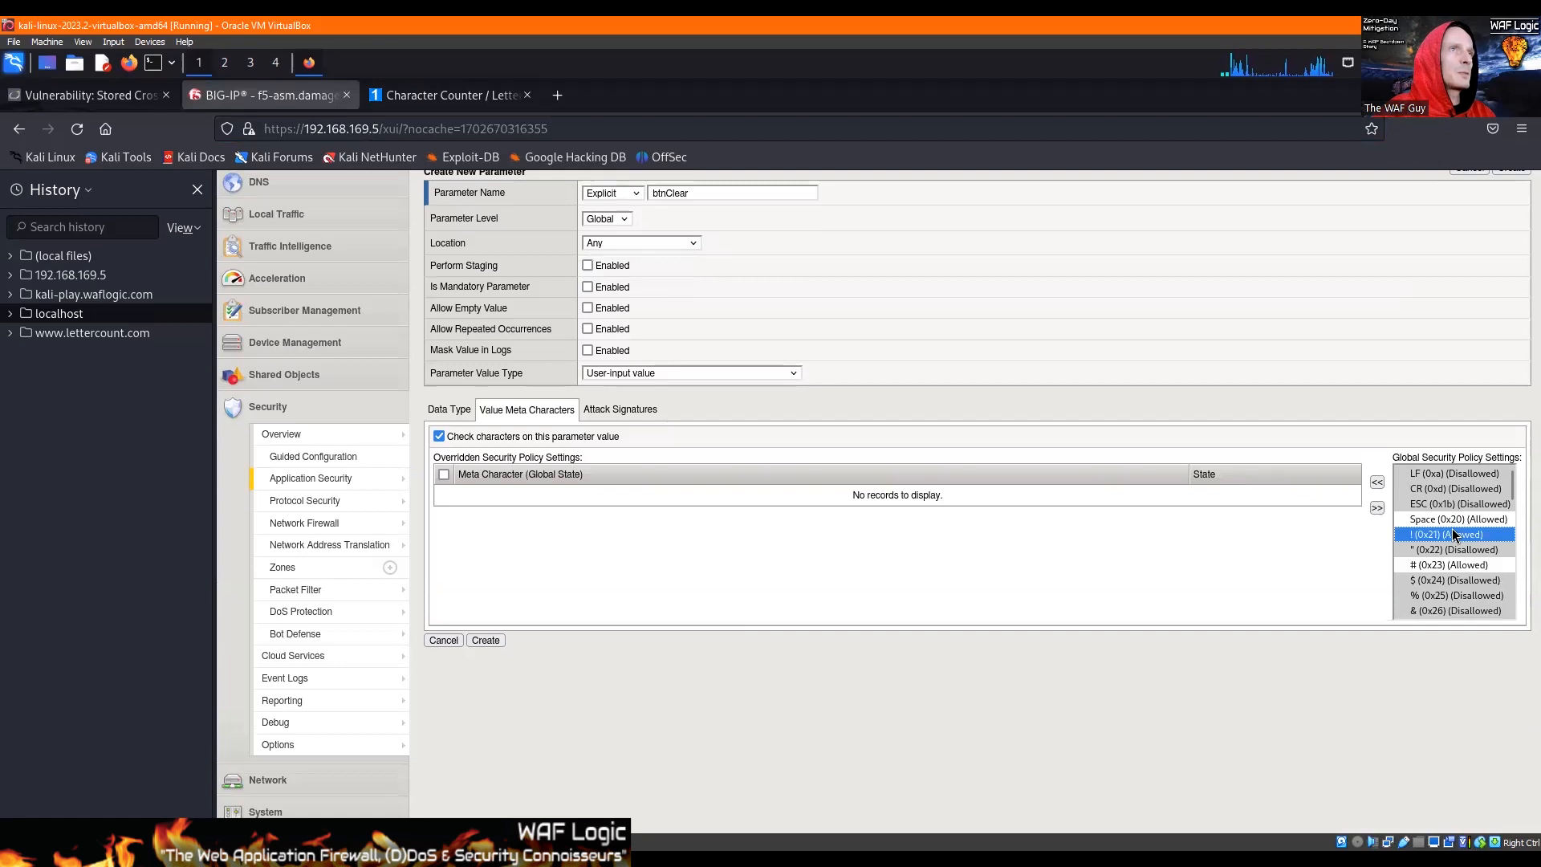
{"action": "left_click", "coordinate": [1377, 482]}
Step: Add the opening parenthesis (0x28), closing parenthesis (0x29) and asterisk (0x2a) to btnClear's overridden meta characters
{"action": "left_click", "coordinate": [1438, 520]}
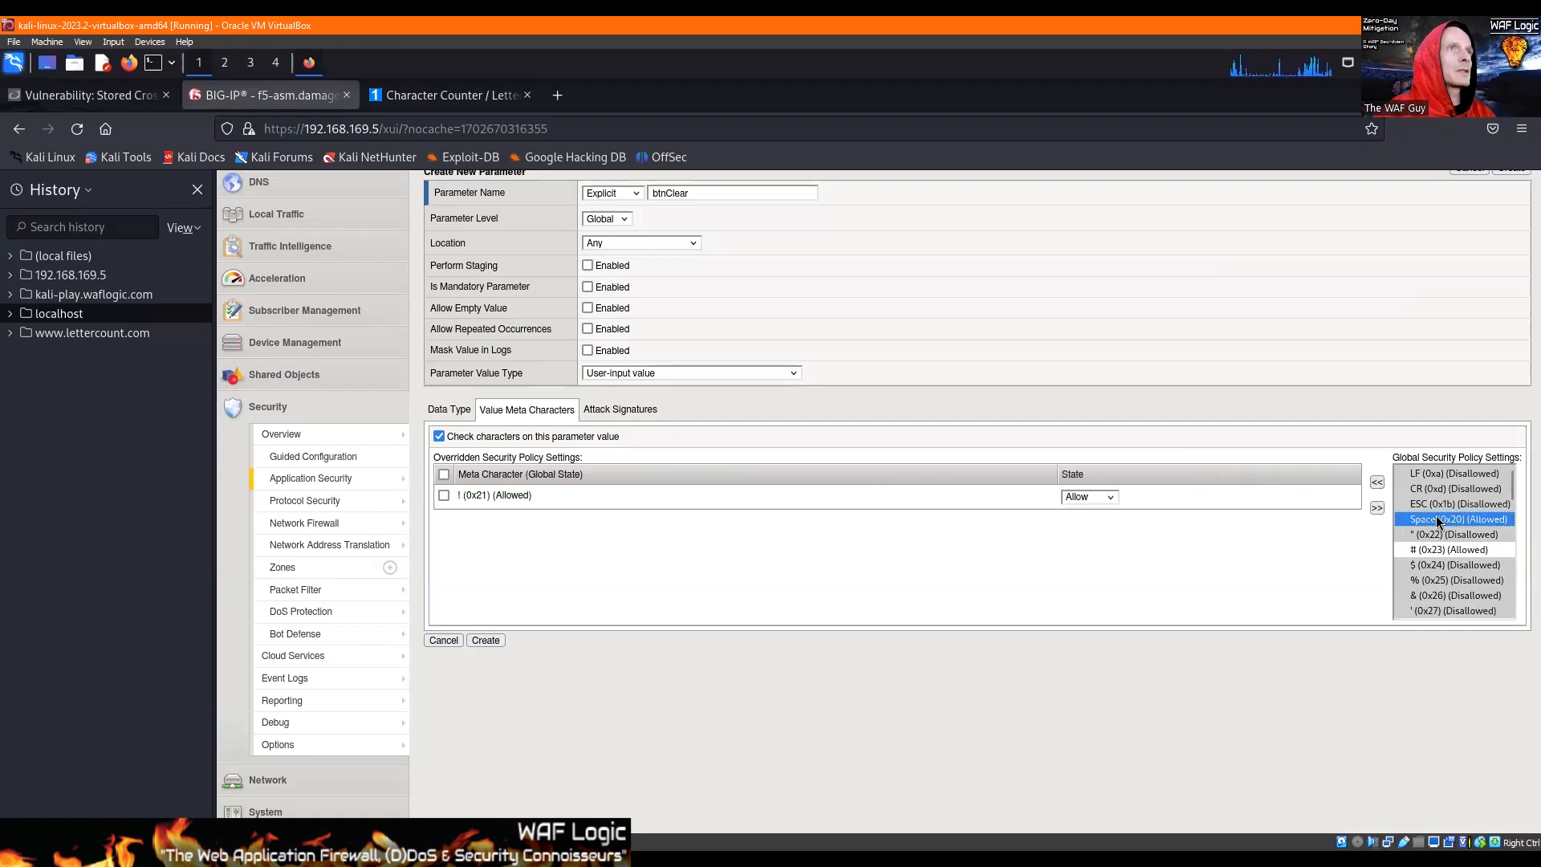
{"action": "scroll", "coordinate": [1433, 554], "scroll_direction": "down", "scroll_amount": 2}
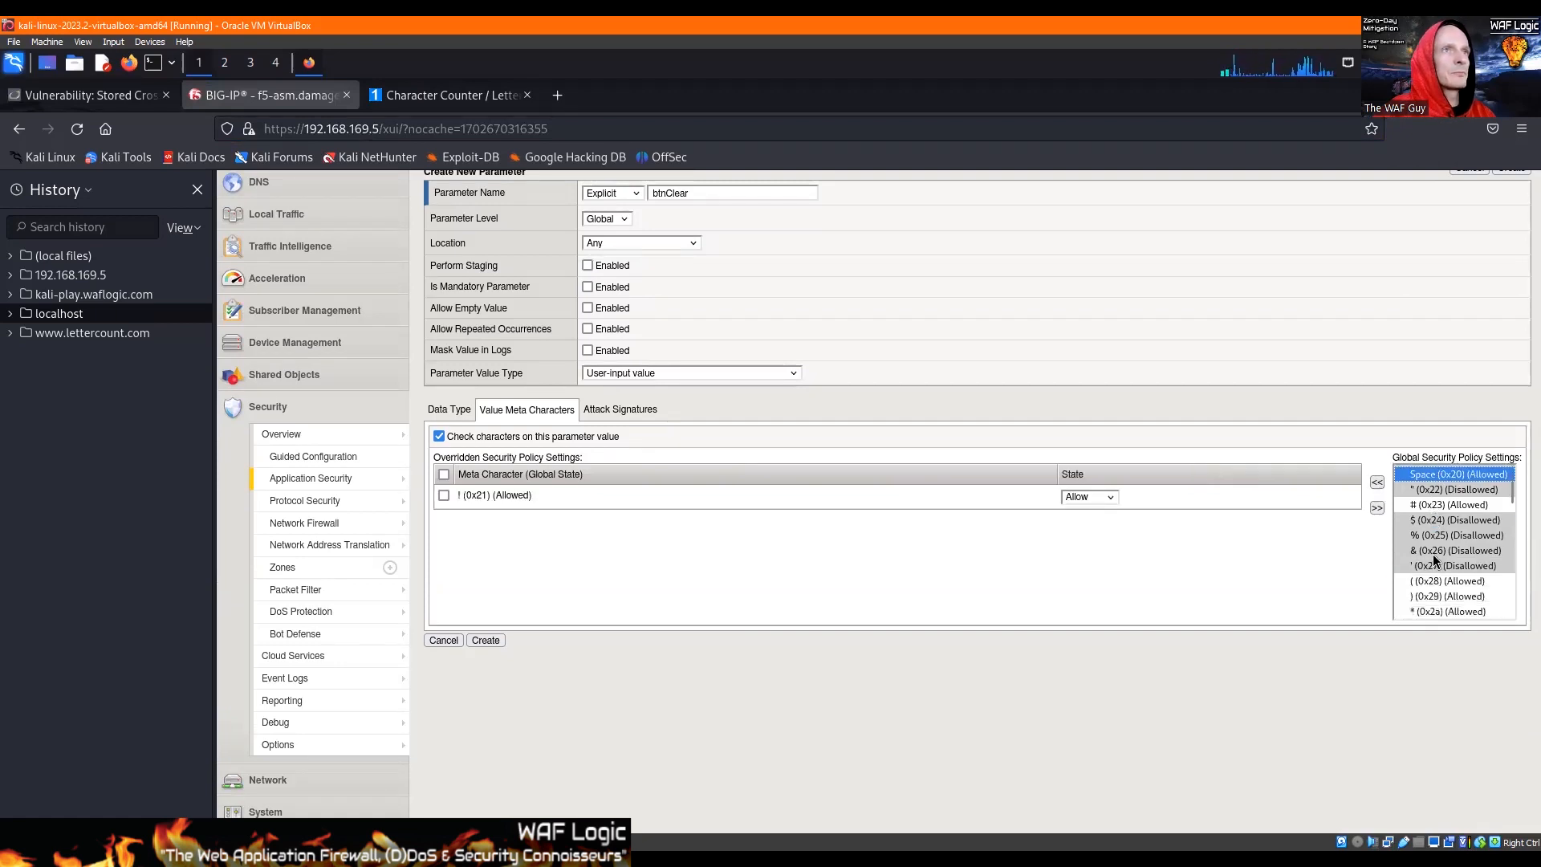
{"action": "left_click", "coordinate": [1437, 510]}
{"action": "left_click", "coordinate": [1439, 523], "text": "shift"}
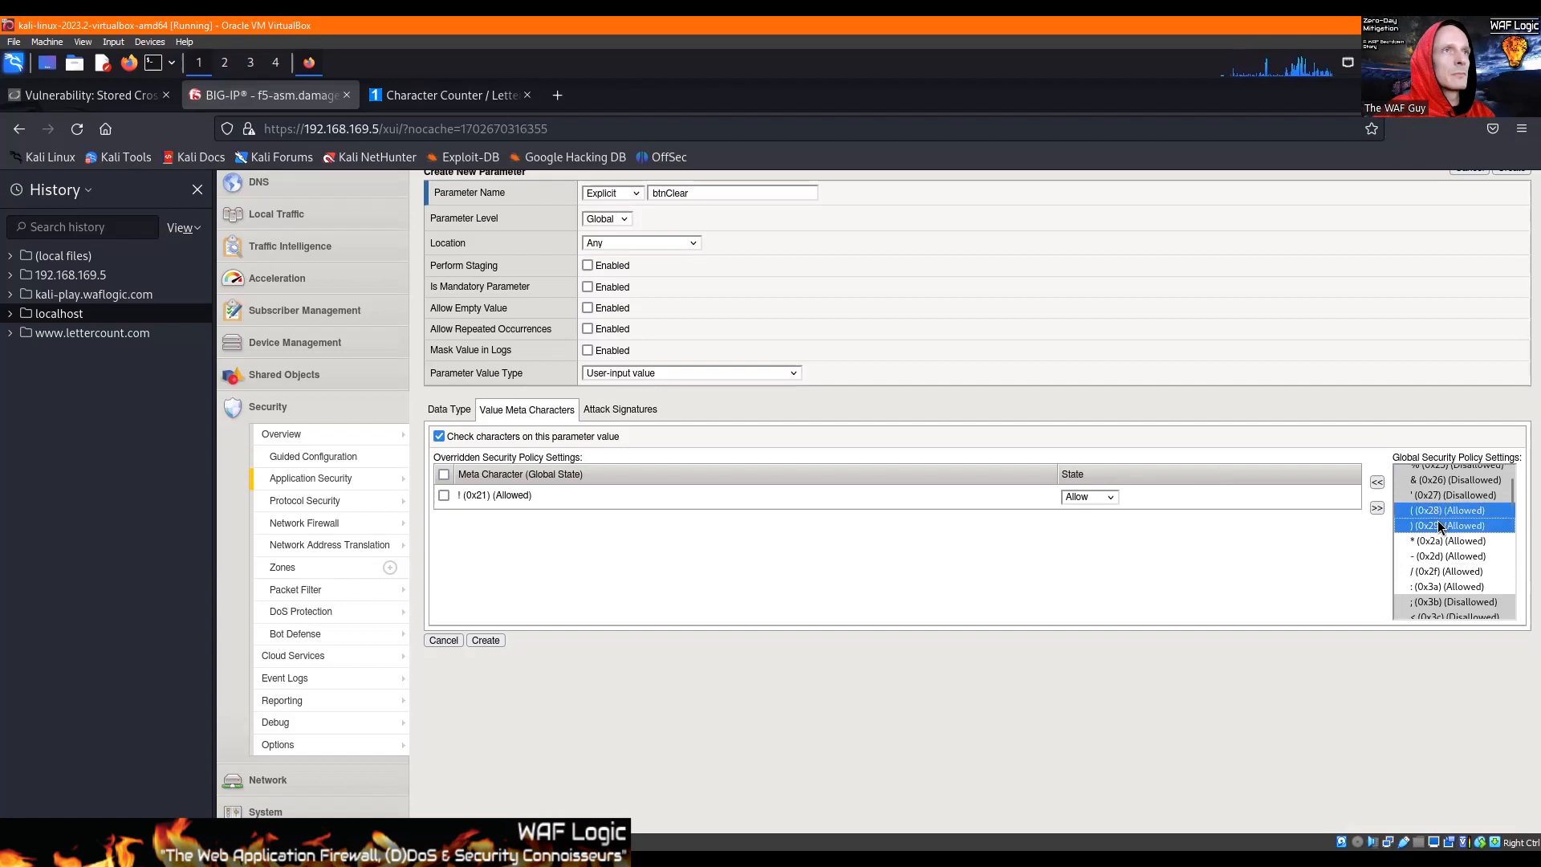
{"action": "left_click", "coordinate": [1378, 482]}
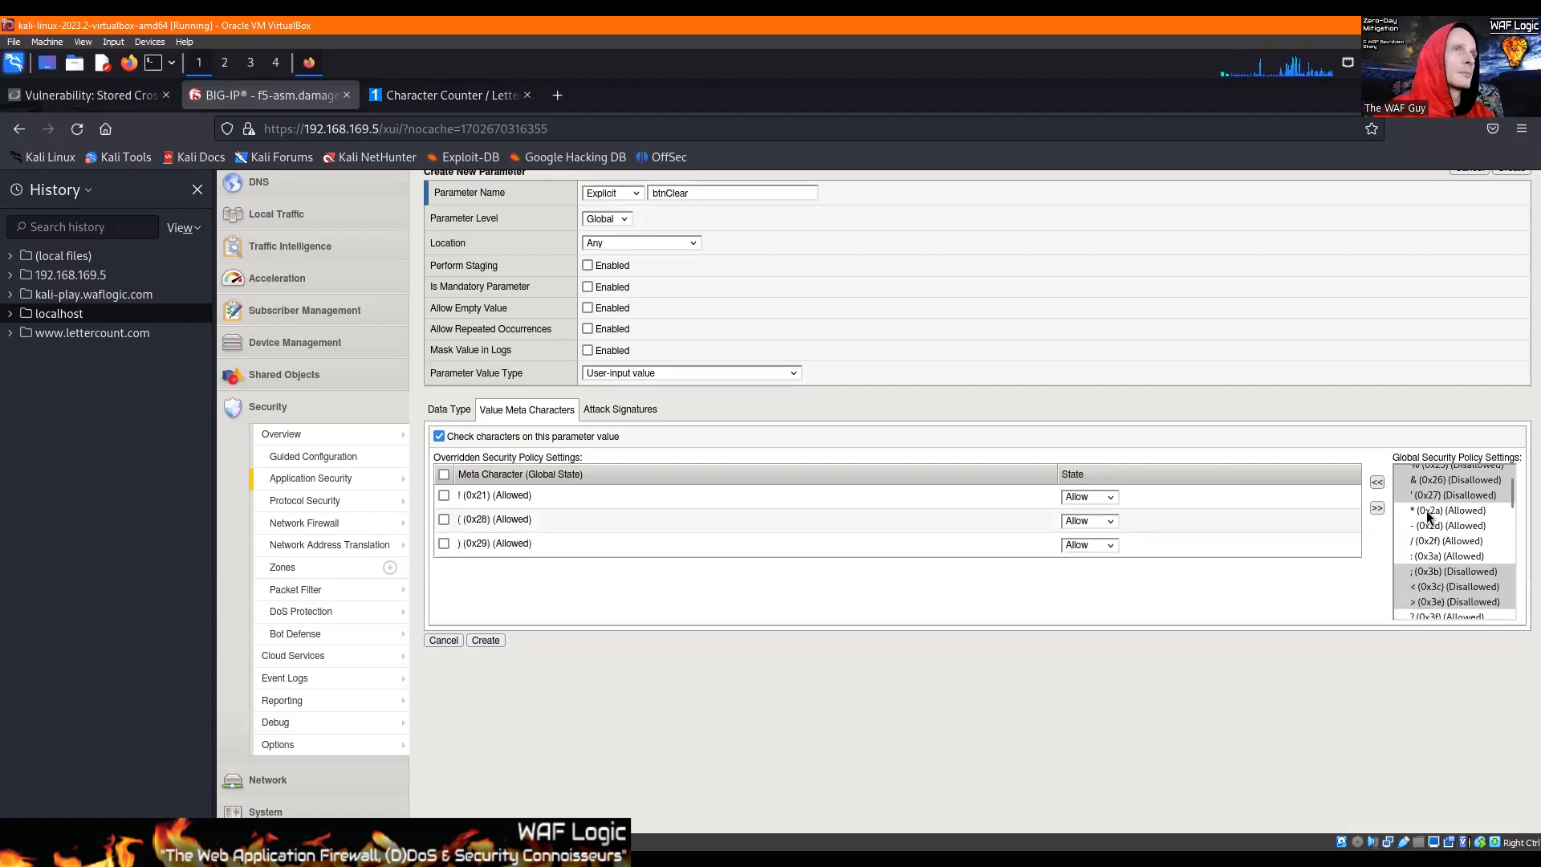
{"action": "double_click", "coordinate": [1428, 511]}
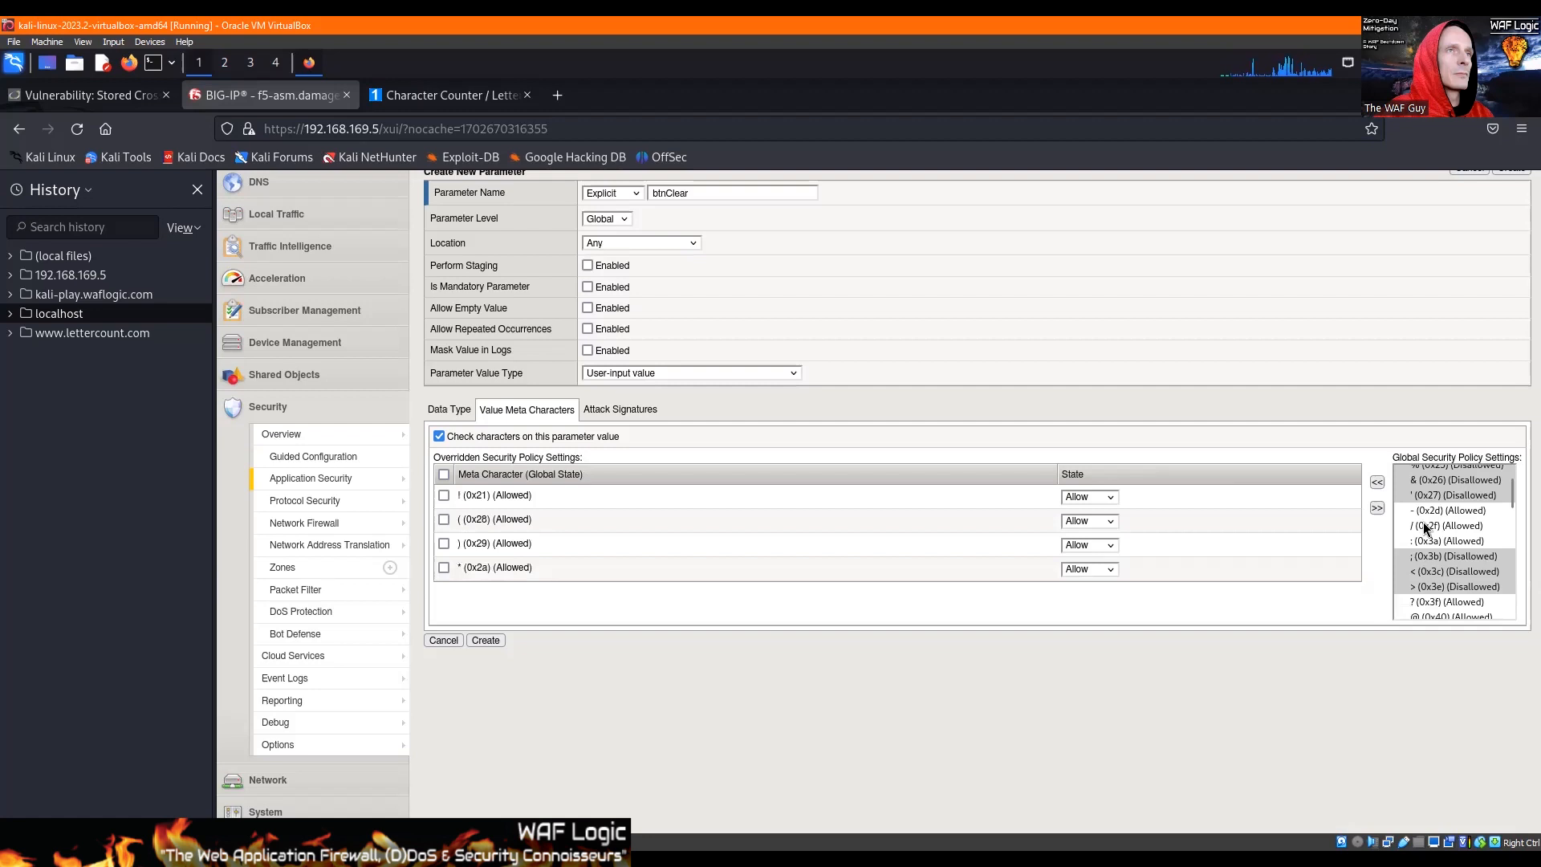
Step: Add the colon (0x3a), question mark (0x3f), @ (0x40) and caret (0x5e) to btnClear's overridden meta characters
{"action": "left_click", "coordinate": [1426, 540]}
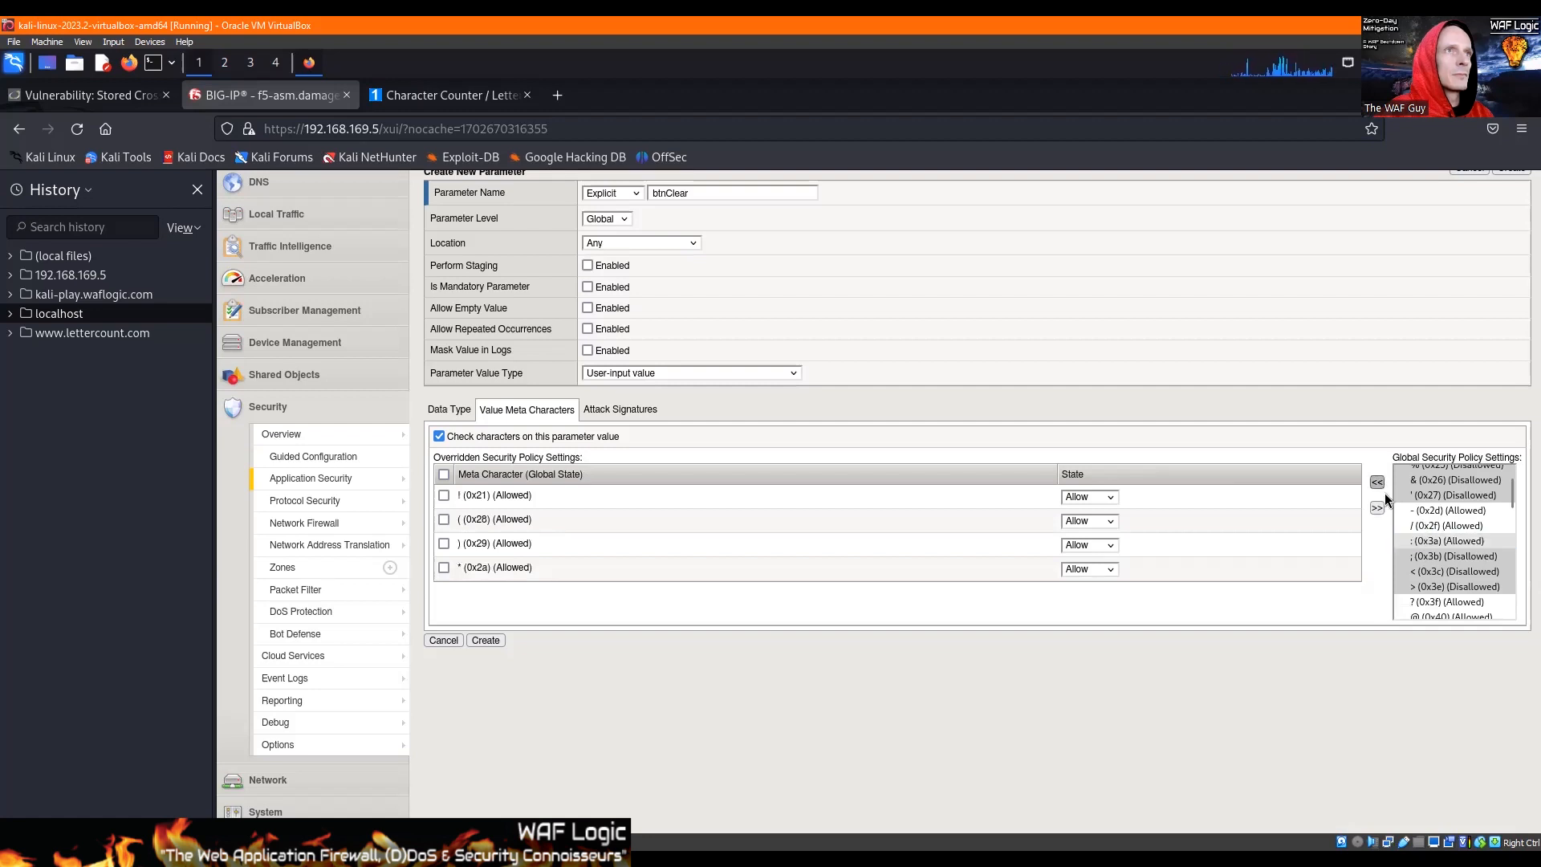
{"action": "left_click", "coordinate": [1377, 482]}
{"action": "left_click_drag", "start_coordinate": [1439, 586], "coordinate": [1439, 601]}
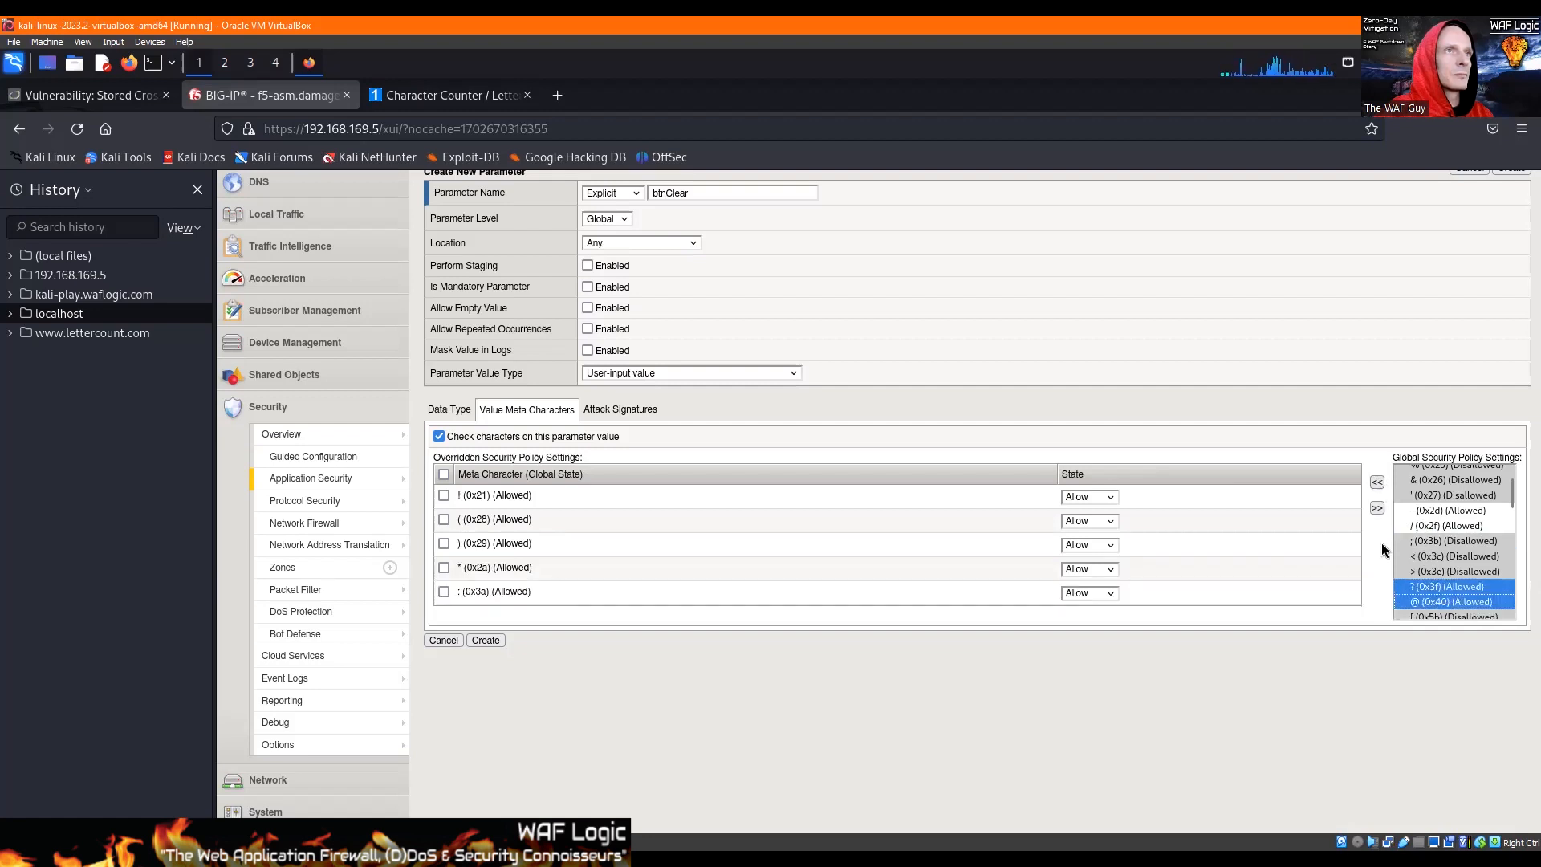
{"action": "left_click", "coordinate": [1378, 483]}
{"action": "scroll", "coordinate": [1443, 541], "scroll_direction": "down", "scroll_amount": 2}
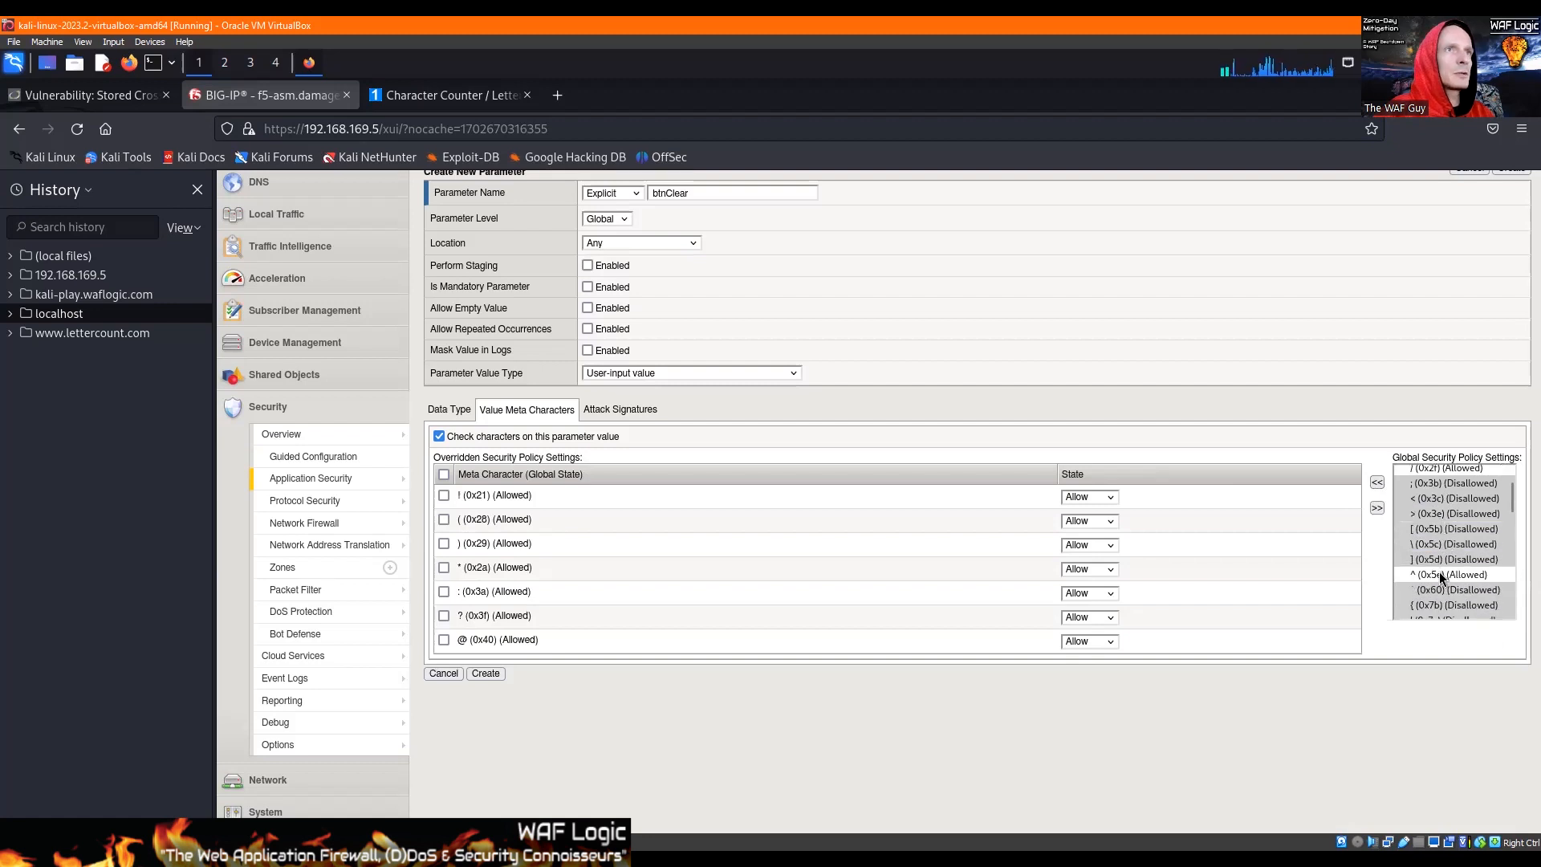
{"action": "left_click", "coordinate": [1441, 575]}
{"action": "left_click", "coordinate": [1379, 483]}
Step: Add the tilde (0x7e) and comma (0x2c) to btnClear's overridden meta characters
{"action": "scroll", "coordinate": [1443, 535], "scroll_direction": "down", "scroll_amount": 3}
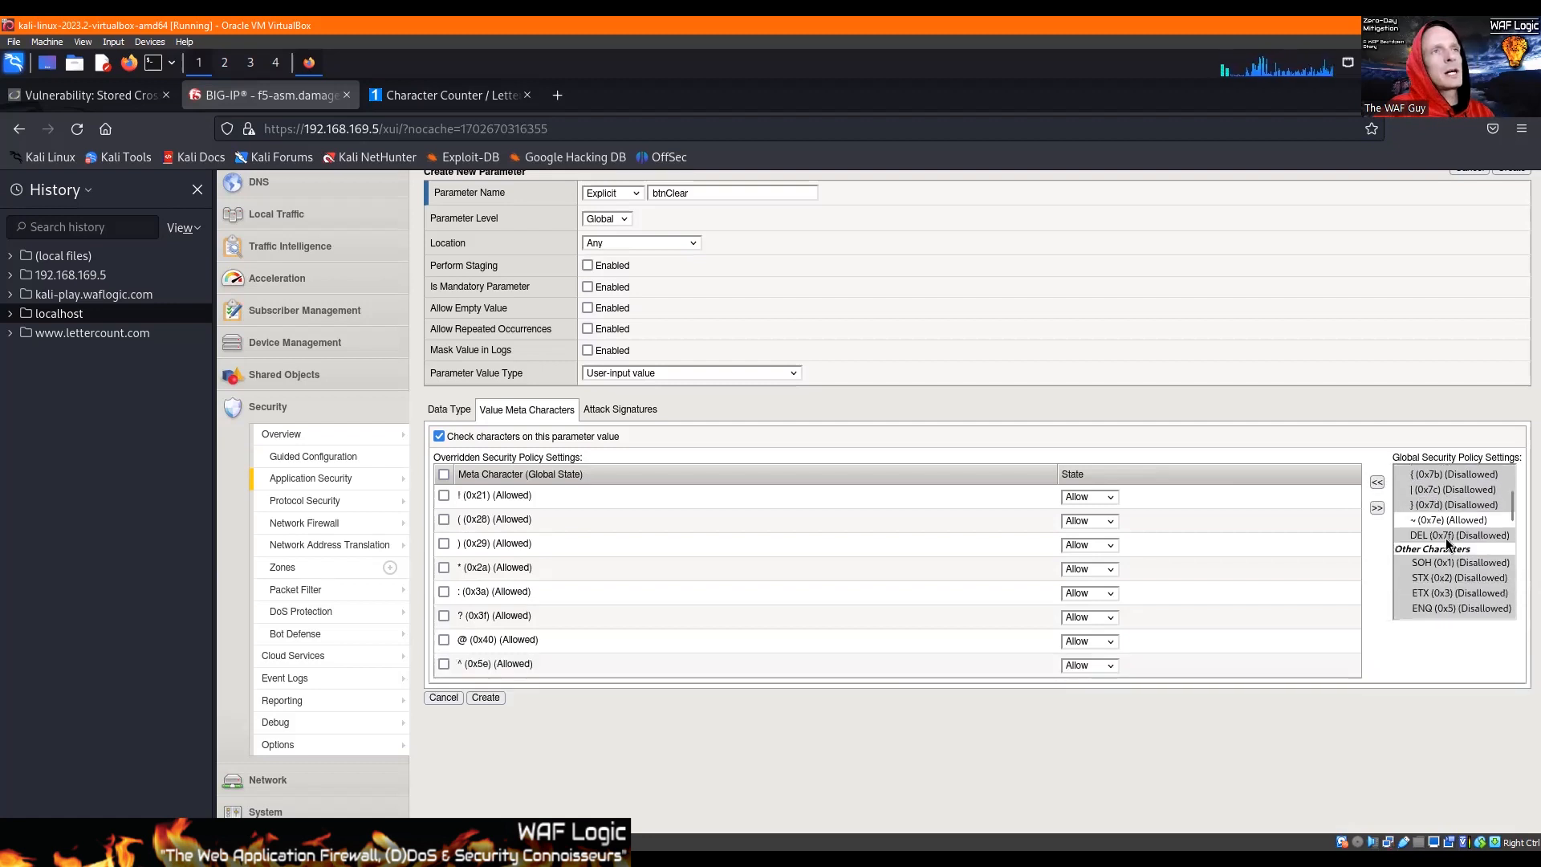
{"action": "left_click", "coordinate": [1445, 520]}
{"action": "left_click", "coordinate": [1377, 483]}
{"action": "scroll", "coordinate": [1434, 512], "scroll_direction": "down", "scroll_amount": 5}
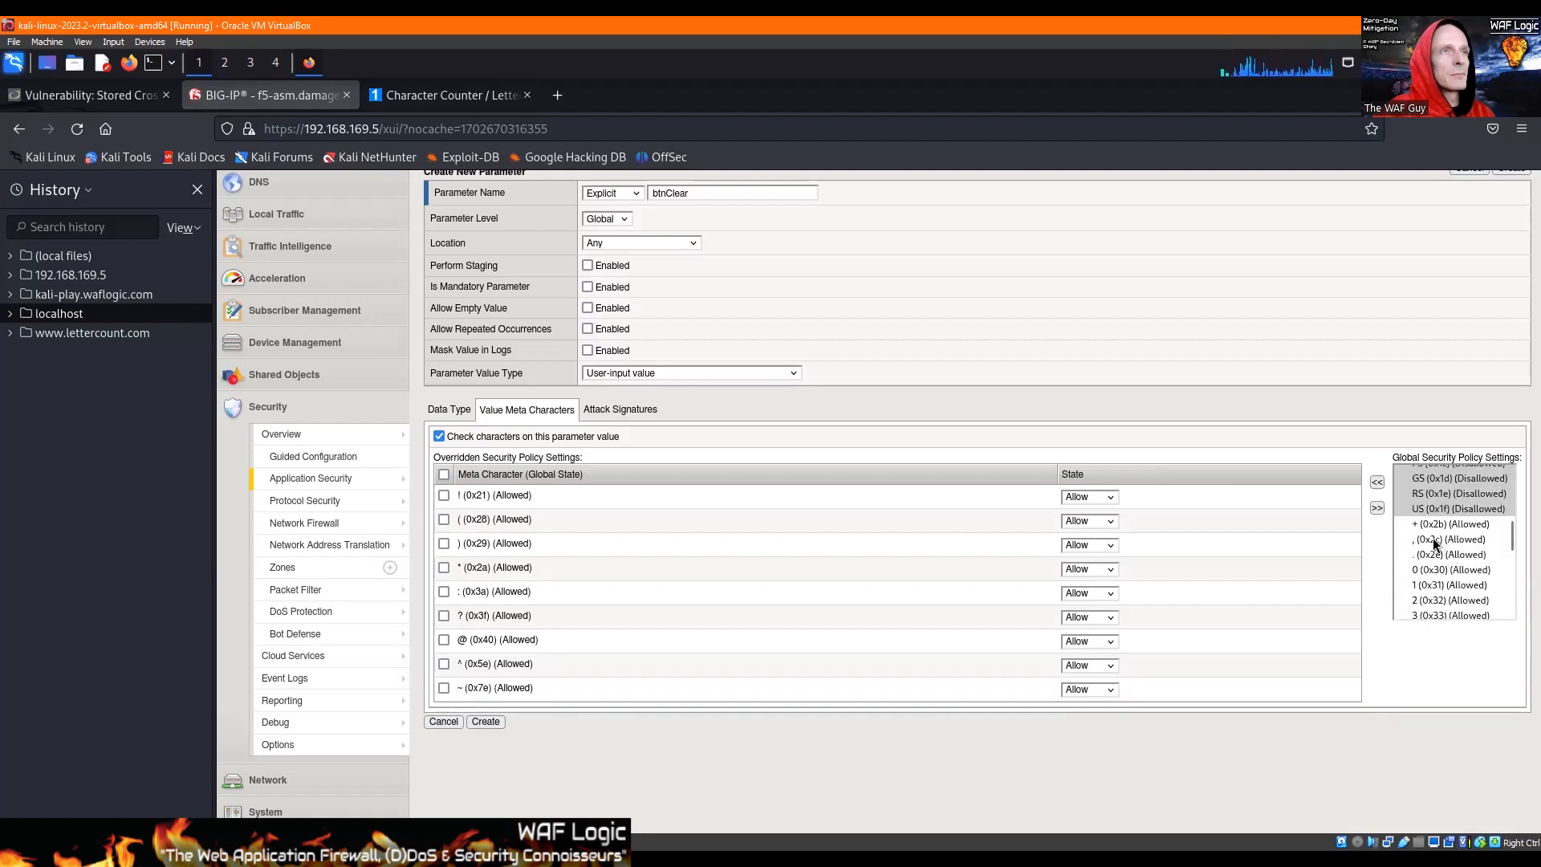
{"action": "left_click", "coordinate": [1433, 540]}
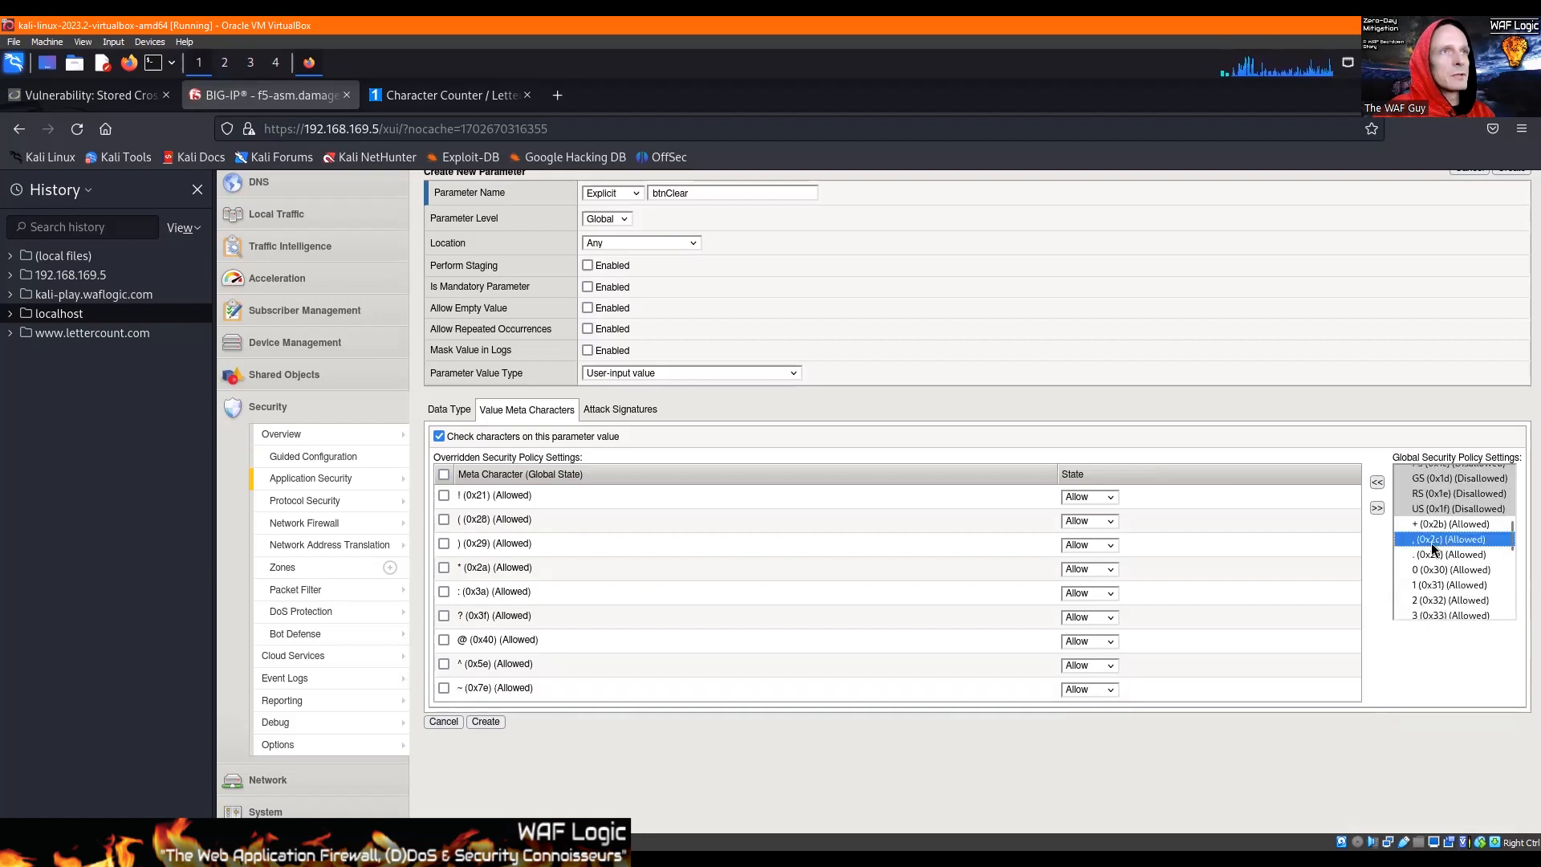
{"action": "left_click", "coordinate": [1377, 483]}
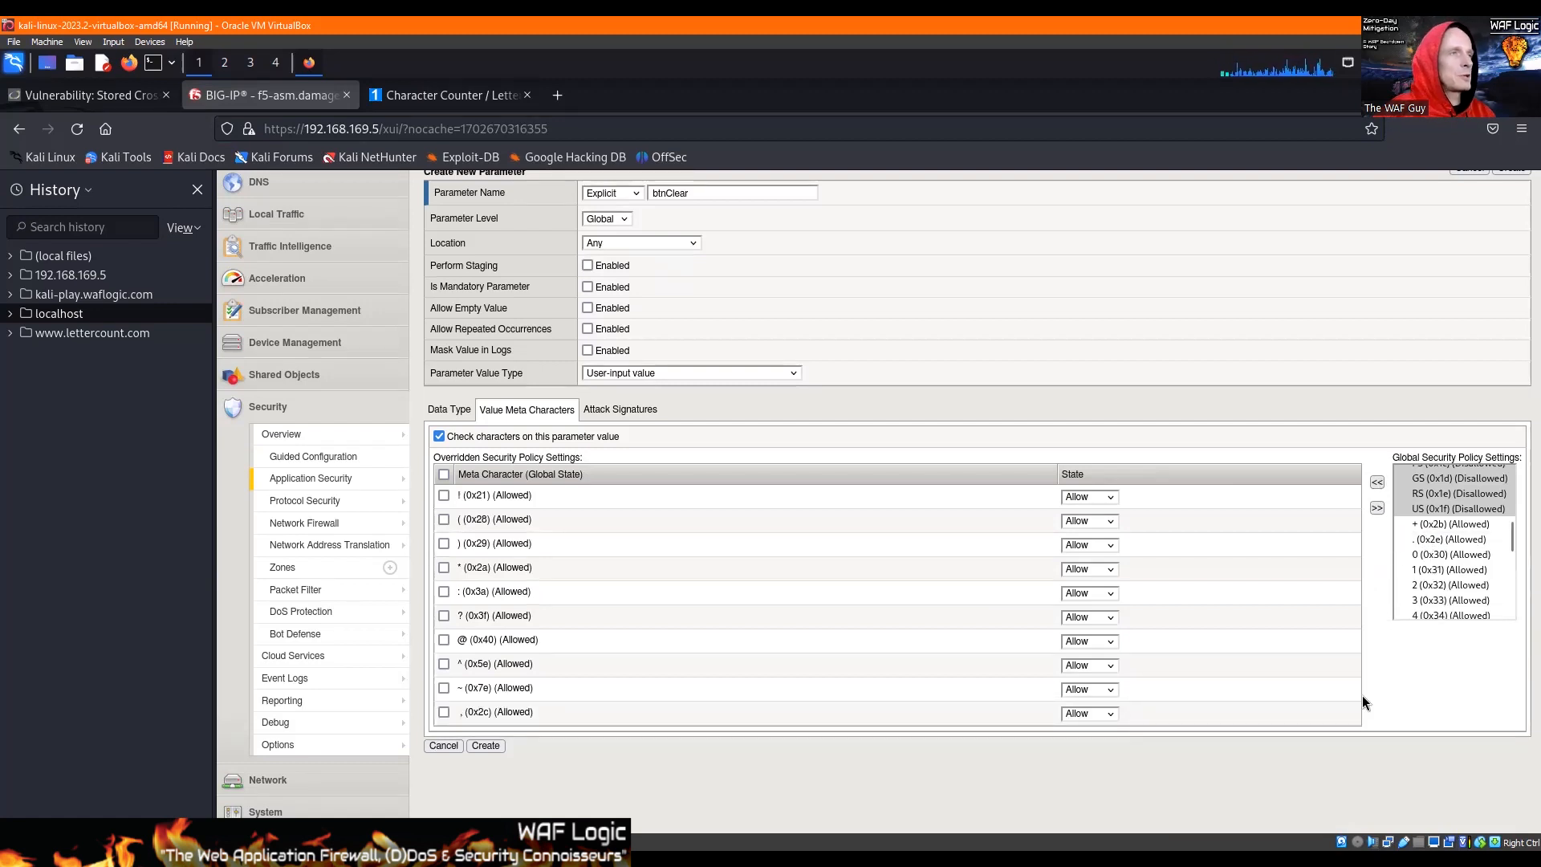
Step: Set all ten overridden meta characters to Disallow and create the btnClear parameter
{"action": "left_click", "coordinate": [1085, 496]}
{"action": "key", "text": "Down"}
{"action": "key", "text": "Return"}
{"action": "key", "text": "Down"}
{"action": "key", "text": "Tab"}
{"action": "key", "text": "Tab"}
{"action": "key", "text": "Down"}
{"action": "key", "text": "Tab"}
{"action": "key", "text": "Tab"}
{"action": "key", "text": "Down"}
{"action": "key", "text": "Tab"}
{"action": "key", "text": "Tab"}
{"action": "key", "text": "Down"}
{"action": "key", "text": "Tab"}
{"action": "key", "text": "Tab"}
{"action": "key", "text": "Down"}
{"action": "key", "text": "Tab"}
{"action": "key", "text": "Tab"}
{"action": "key", "text": "Down"}
{"action": "key", "text": "Tab"}
{"action": "key", "text": "Tab"}
{"action": "key", "text": "Down"}
{"action": "key", "text": "Tab"}
{"action": "key", "text": "Tab"}
{"action": "key", "text": "Down"}
{"action": "key", "text": "Tab"}
{"action": "key", "text": "Tab"}
{"action": "key", "text": "Down"}
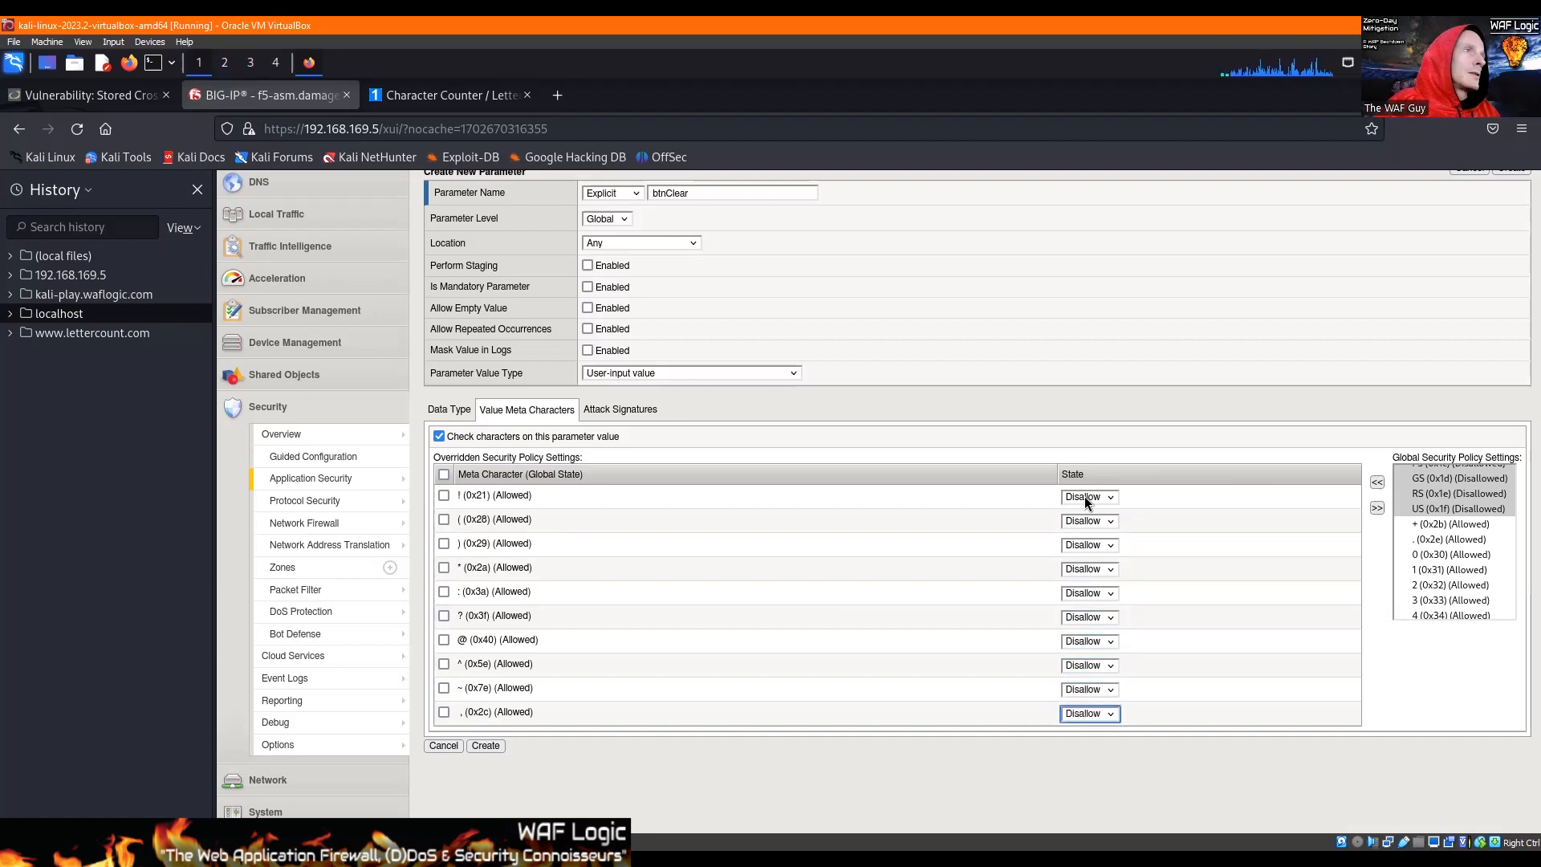
{"action": "left_click", "coordinate": [667, 757]}
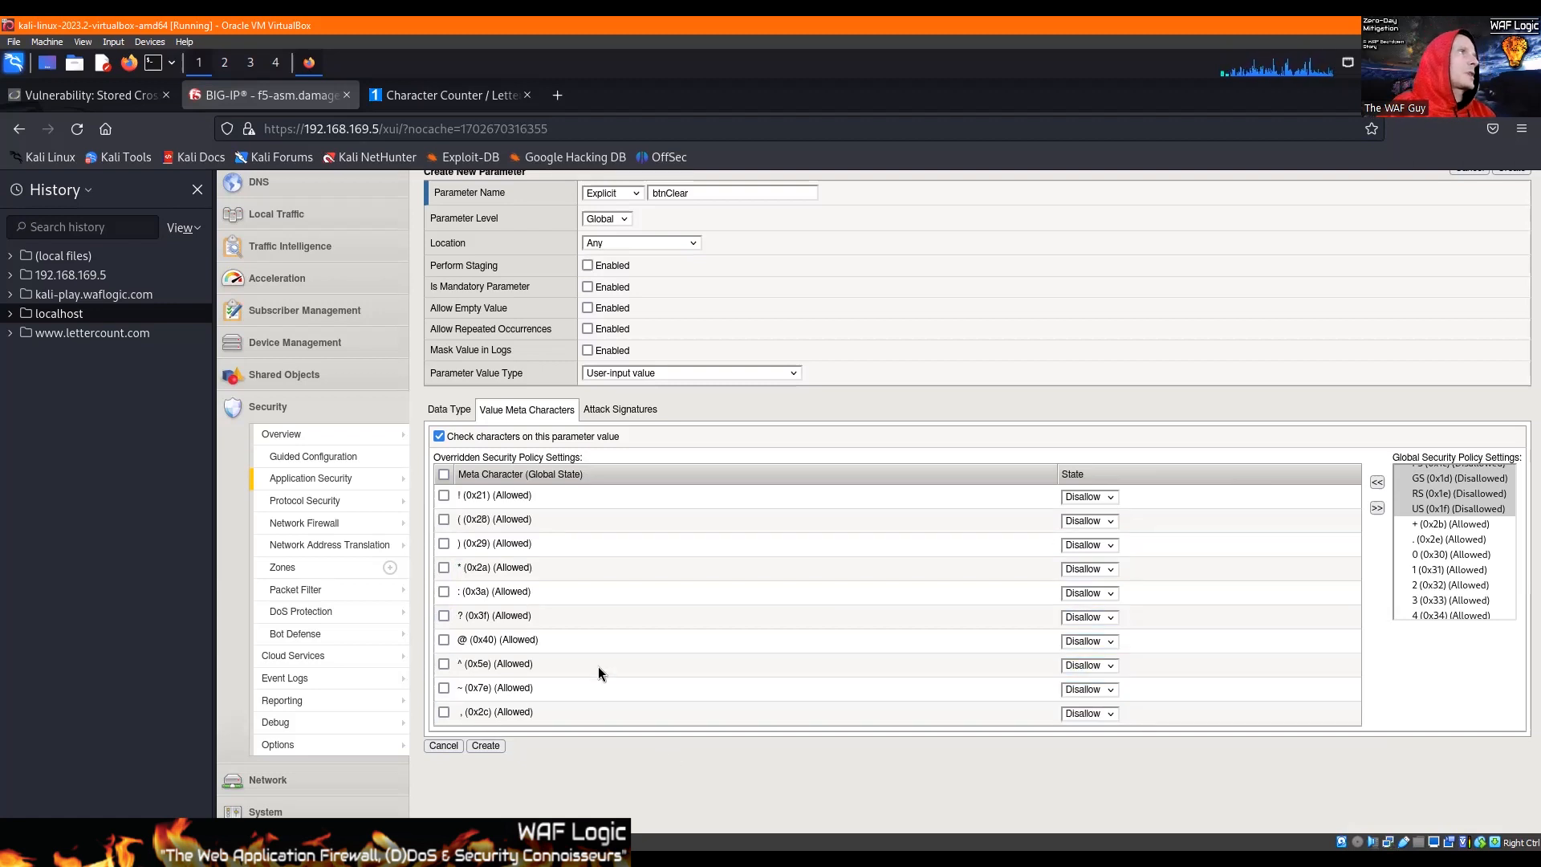
{"action": "left_click", "coordinate": [479, 745]}
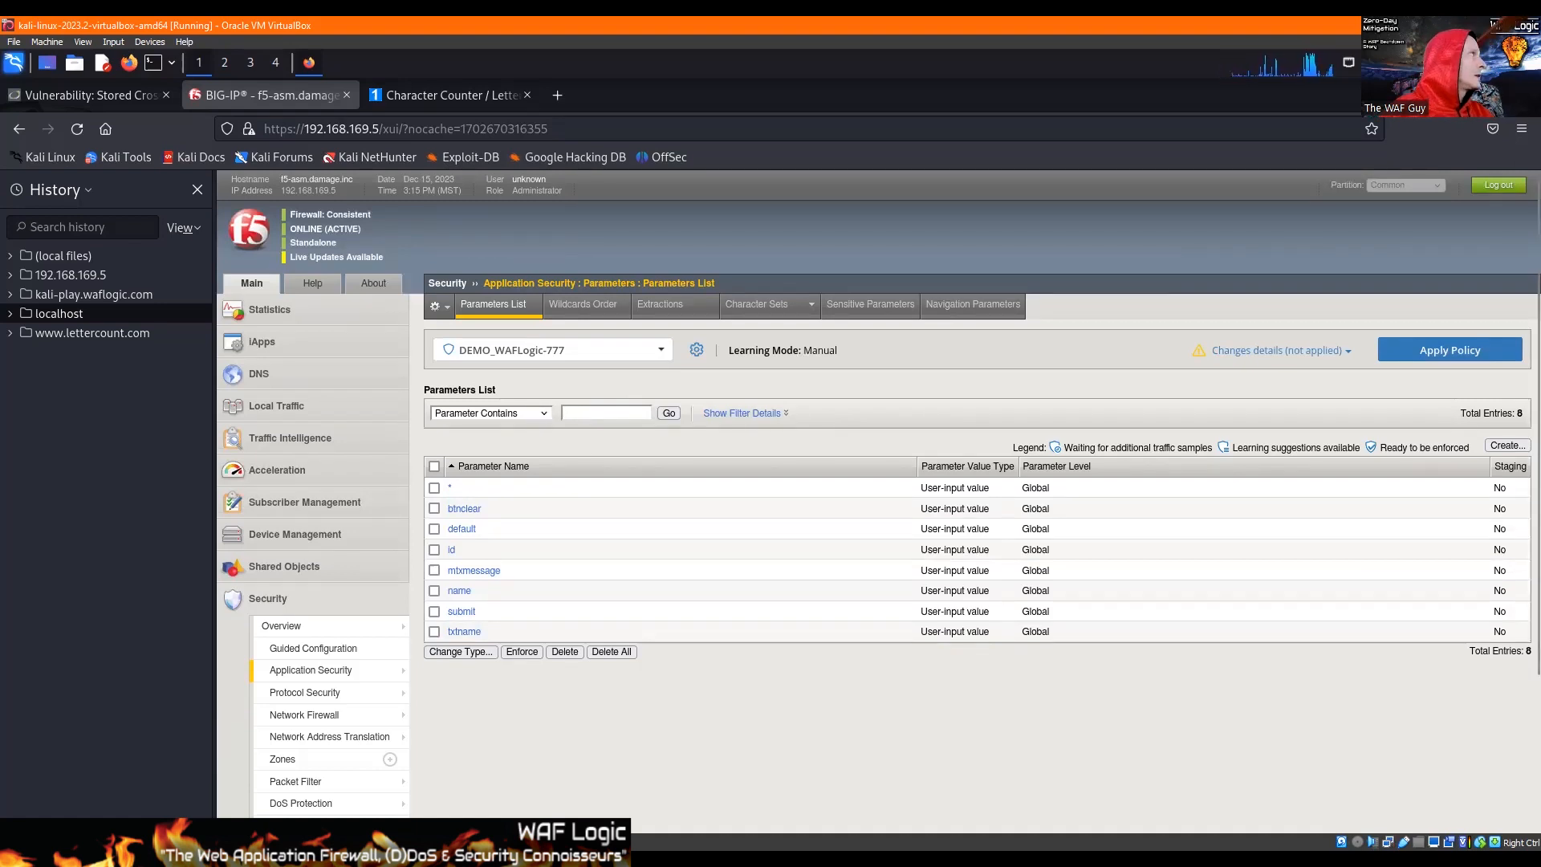
Step: Sign the DVWA guestbook with a test name and the message "asdfasdf", and inspect the sign button's form data in the POST request
{"action": "left_click", "coordinate": [123, 93]}
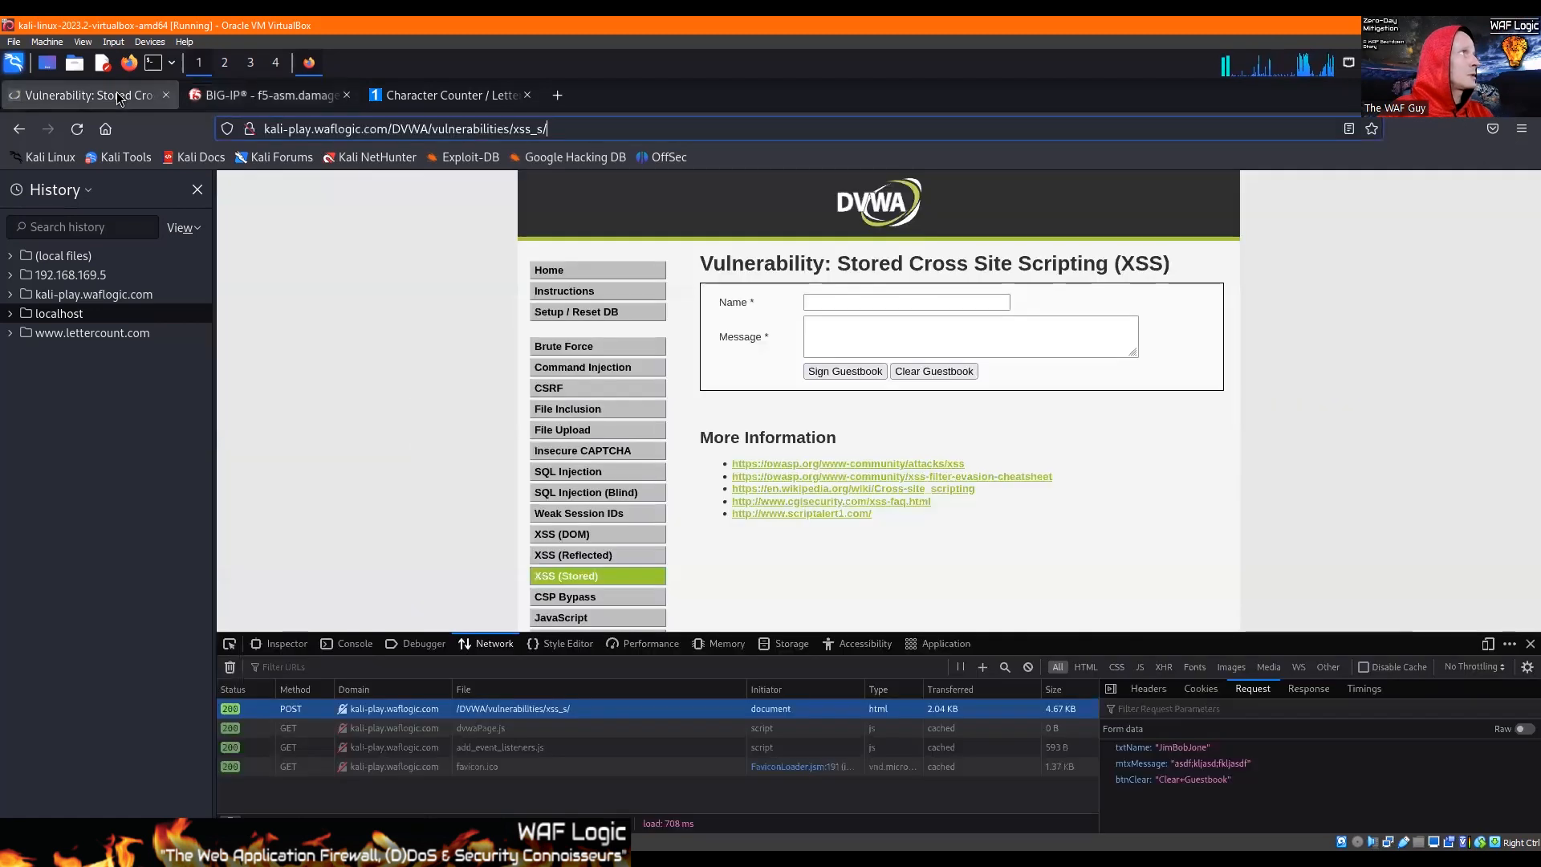
{"action": "left_click", "coordinate": [843, 303]}
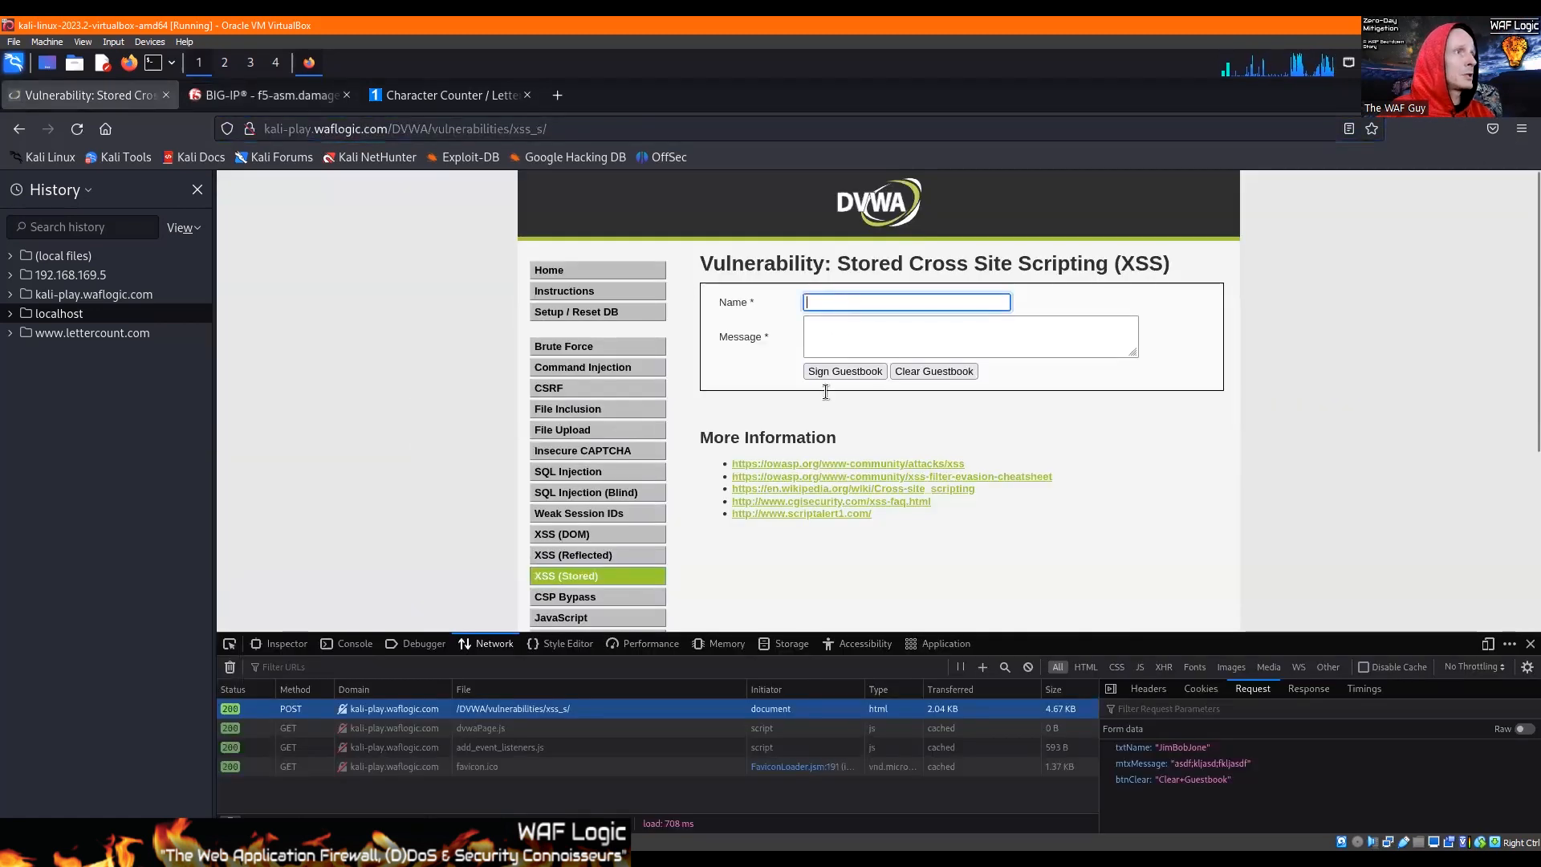
{"action": "type", "text": "jim"}
{"action": "key", "text": "Down"}
{"action": "key", "text": "Return"}
{"action": "key", "text": "Tab"}
{"action": "type", "text": "asdfasdf"}
{"action": "left_click", "coordinate": [885, 372]}
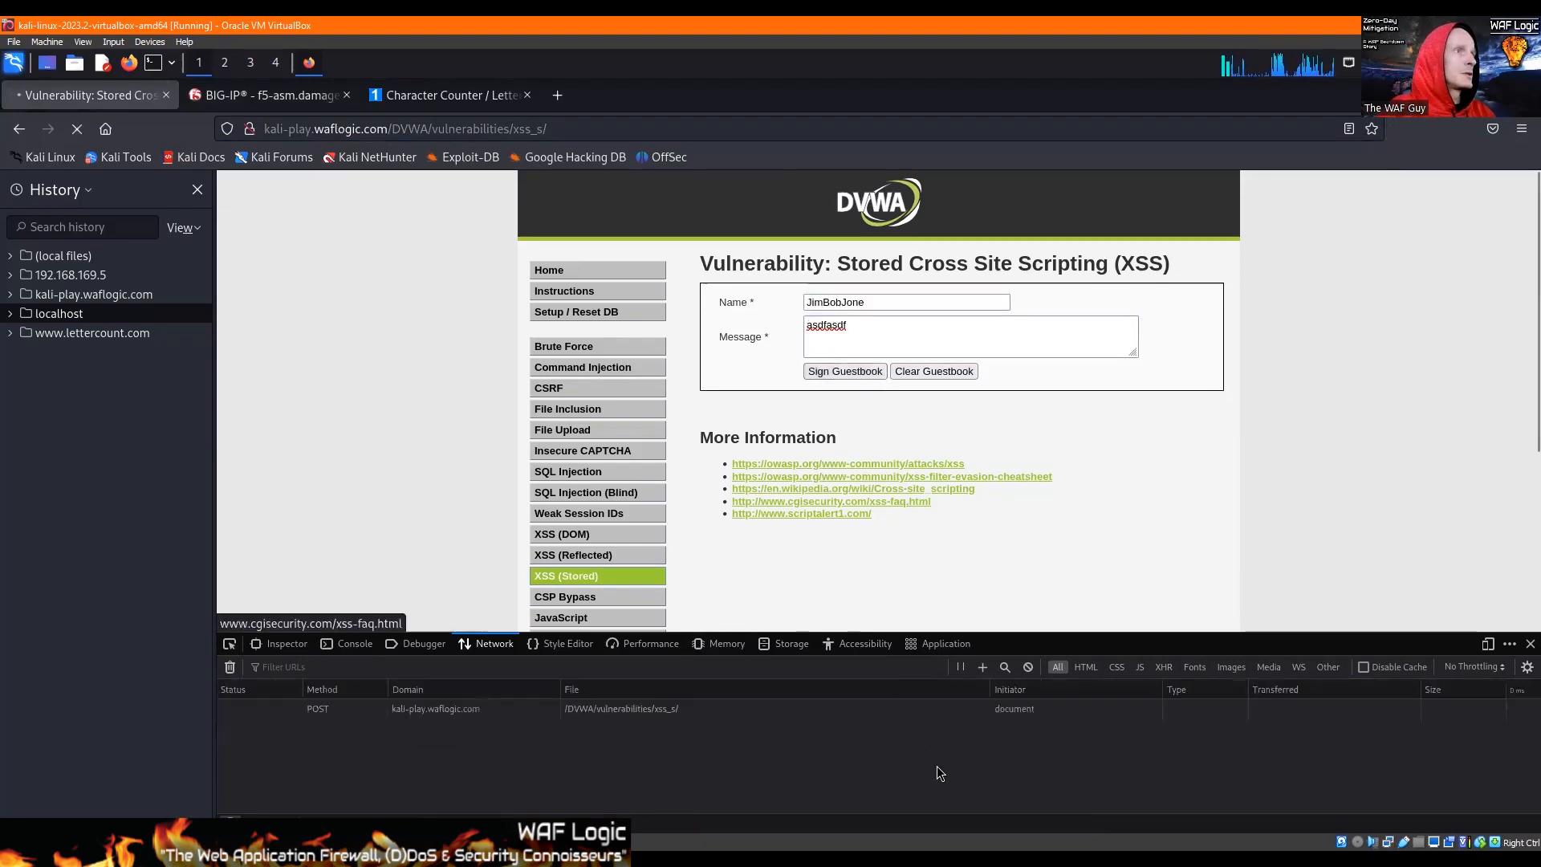
{"action": "left_click", "coordinate": [618, 708]}
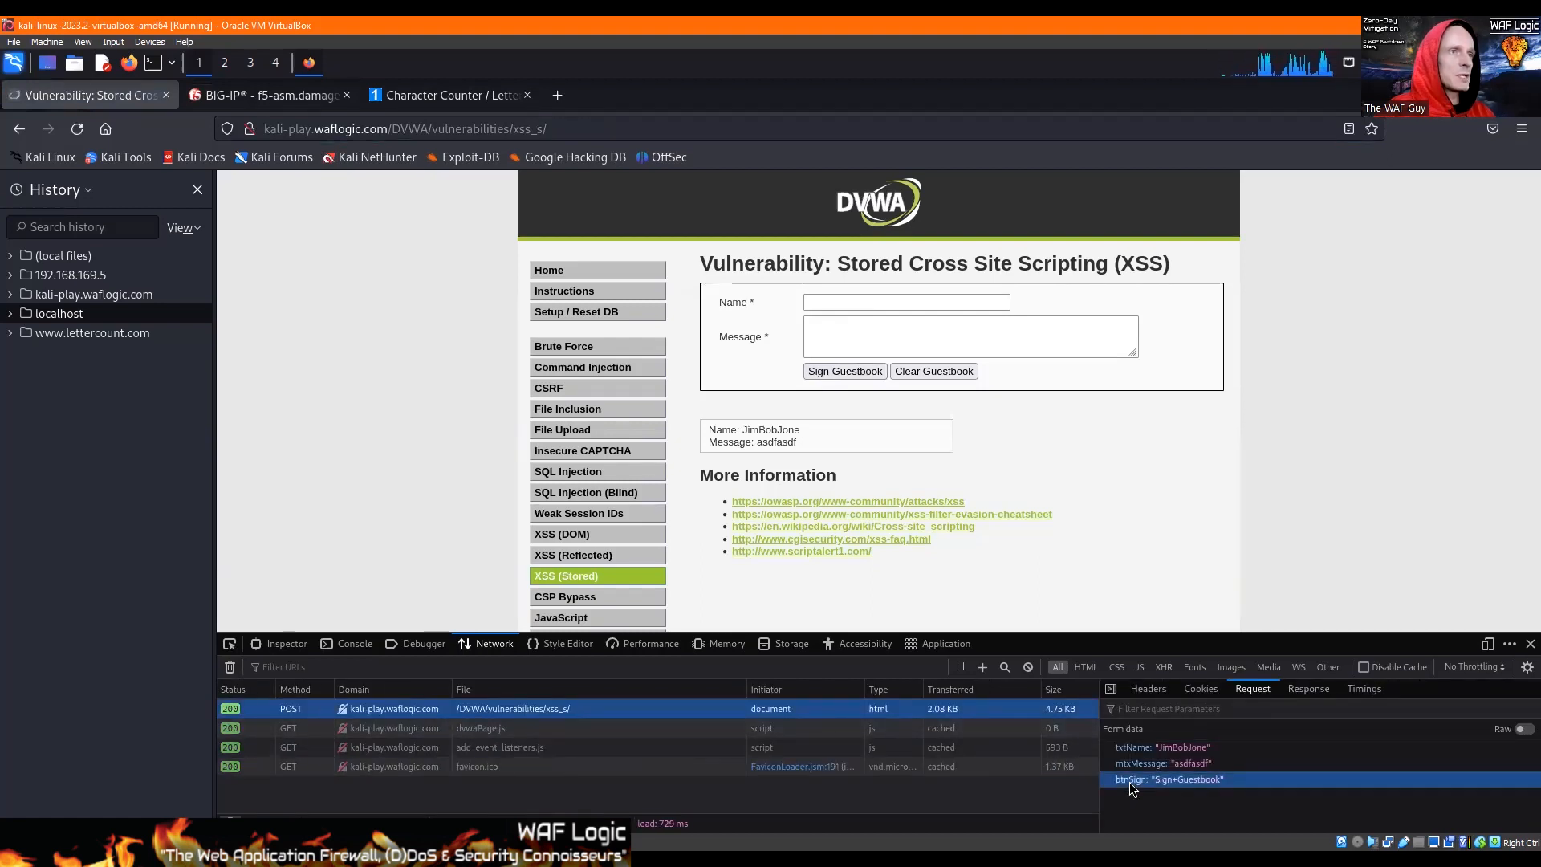
{"action": "left_click", "coordinate": [1151, 782]}
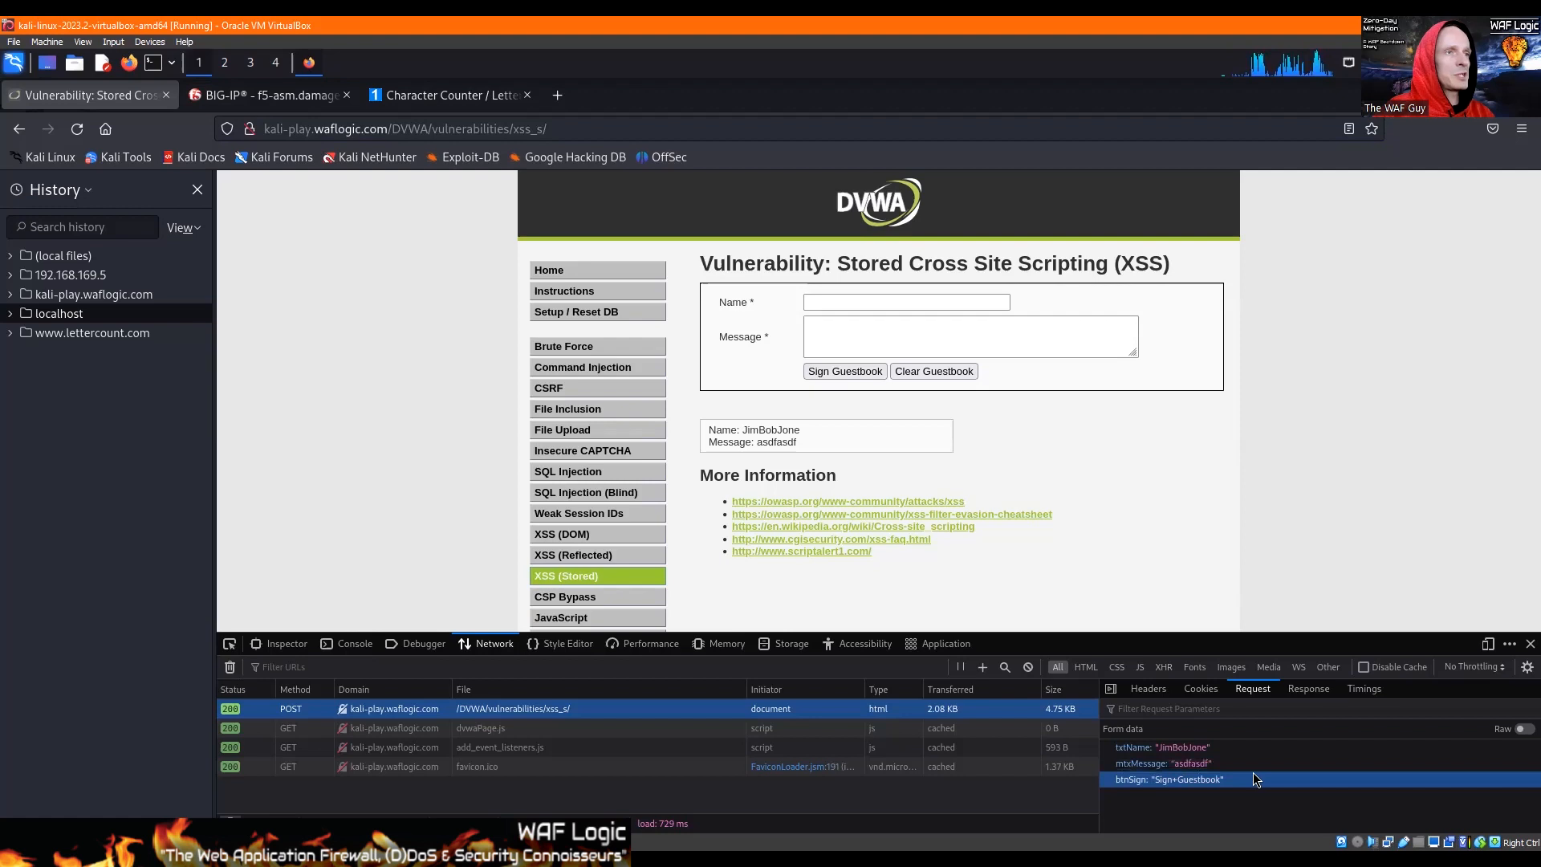
Step: Start a new explicit parameter in BIG-IP and name it btnsign, after rechecking the button's name in the DVWA request
{"action": "left_click", "coordinate": [269, 94]}
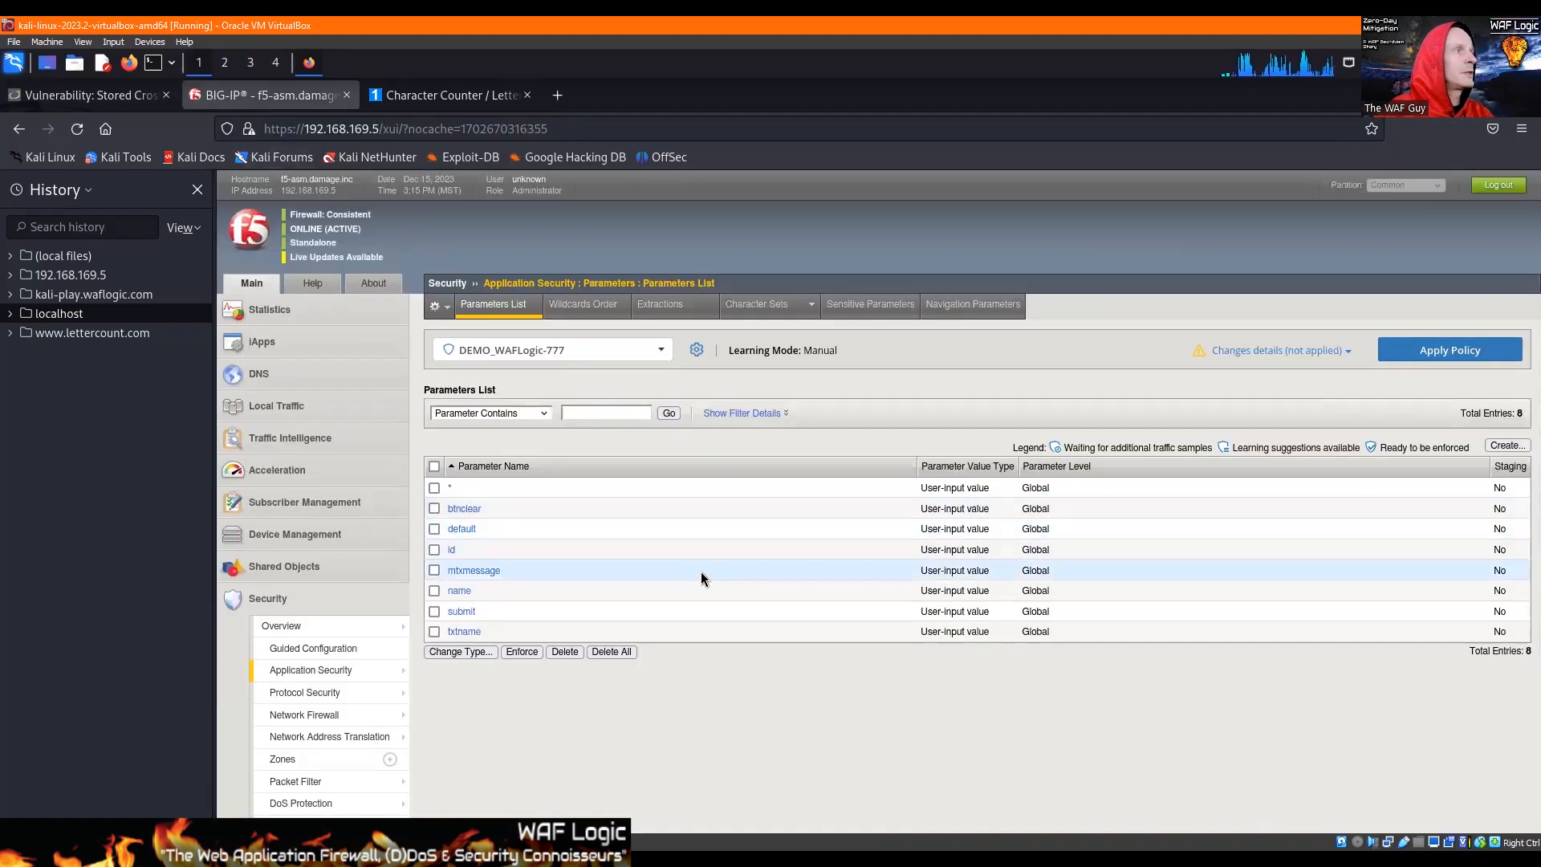
{"action": "left_click", "coordinate": [1494, 448]}
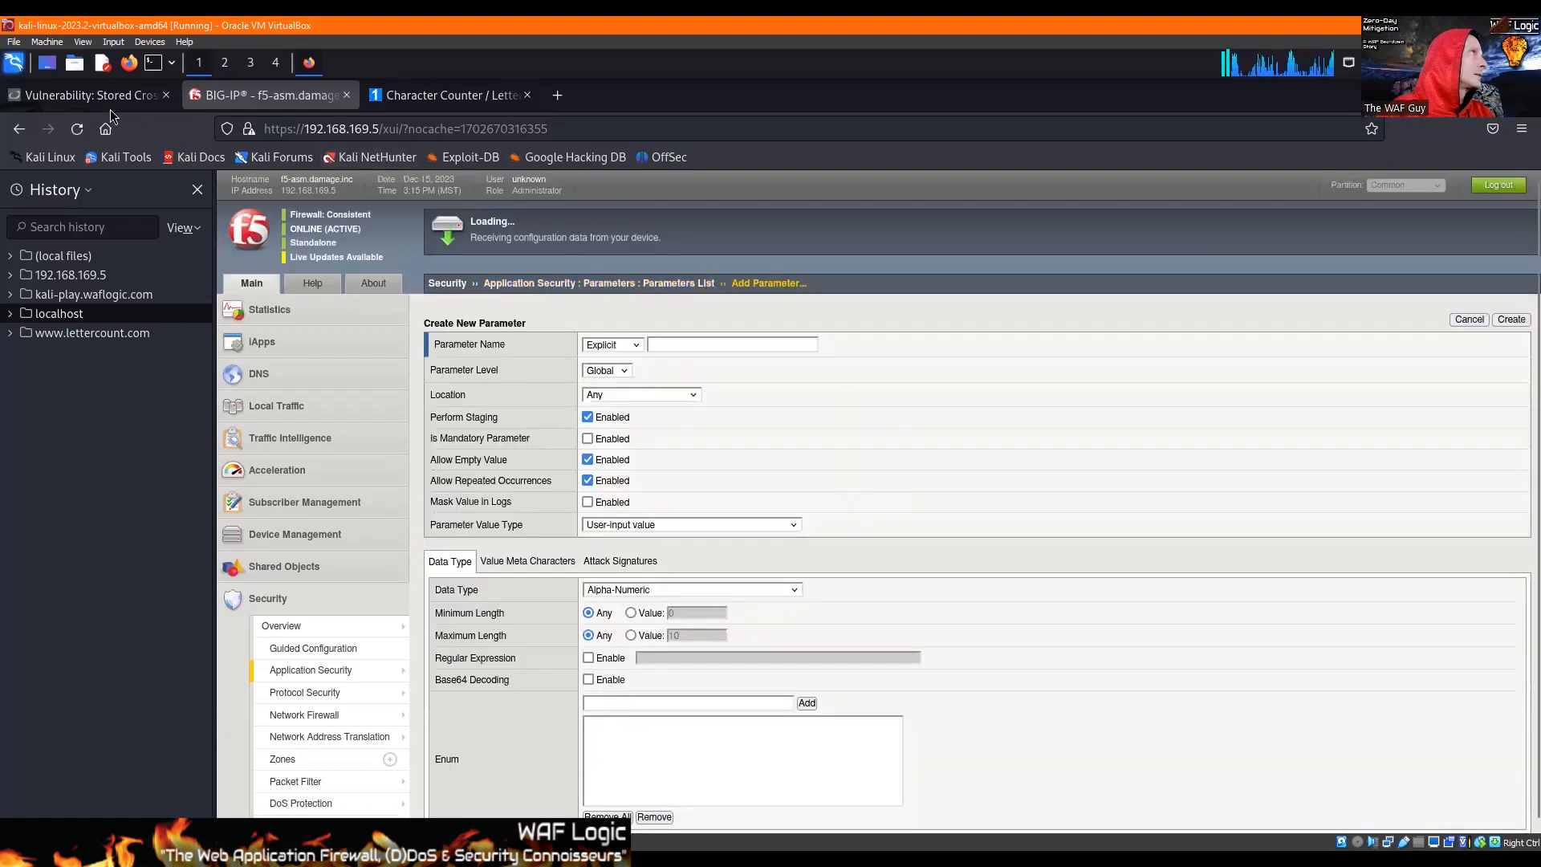
{"action": "left_click", "coordinate": [102, 103]}
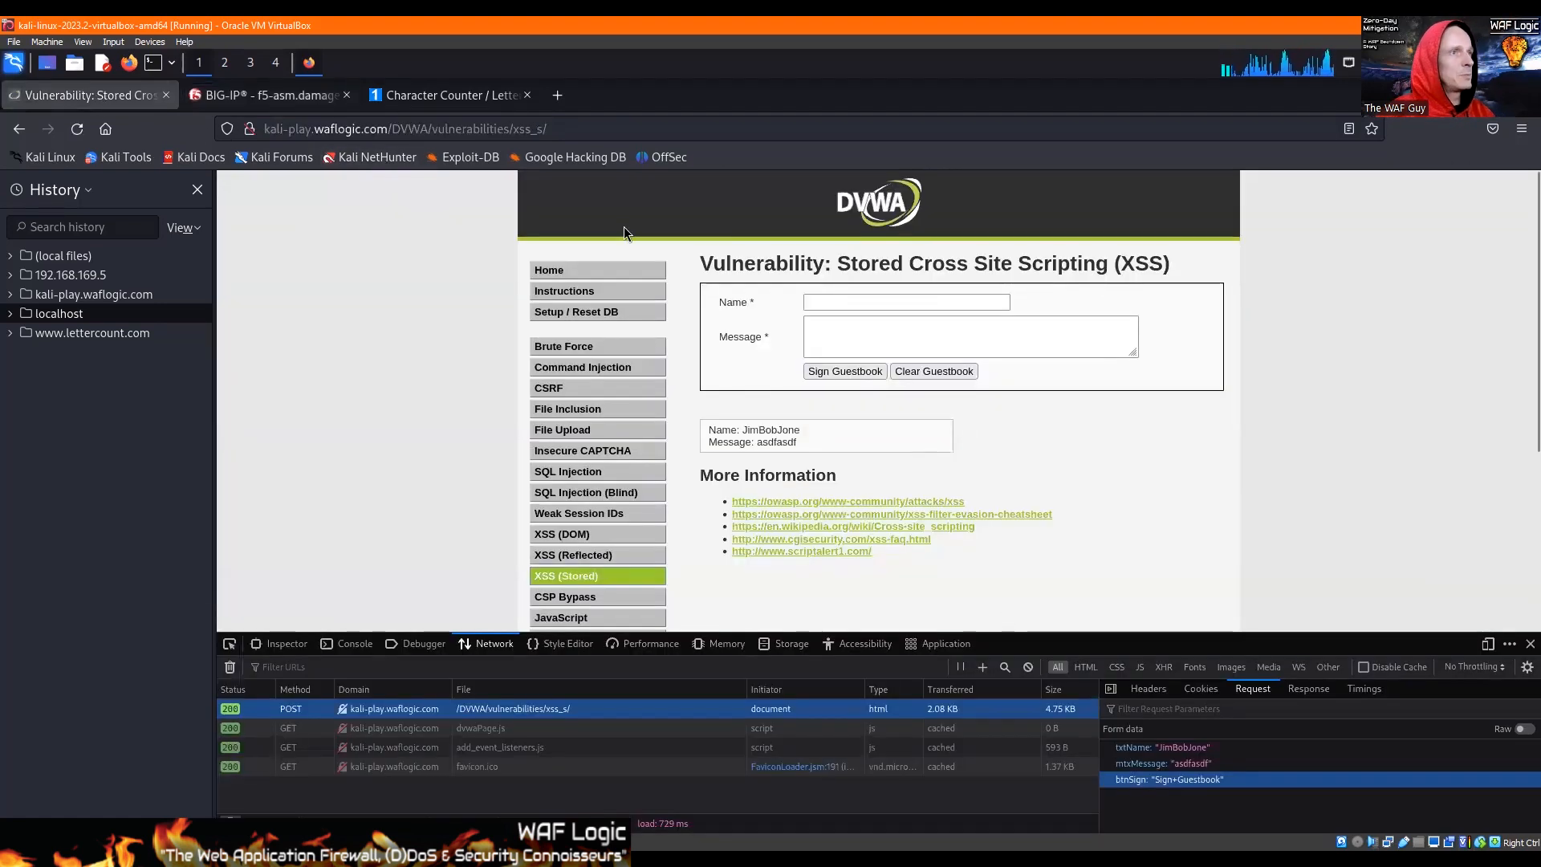
{"action": "left_click", "coordinate": [265, 95]}
{"action": "left_click", "coordinate": [721, 385]}
{"action": "type", "text": "brt"}
{"action": "type", "text": "tnsign"}
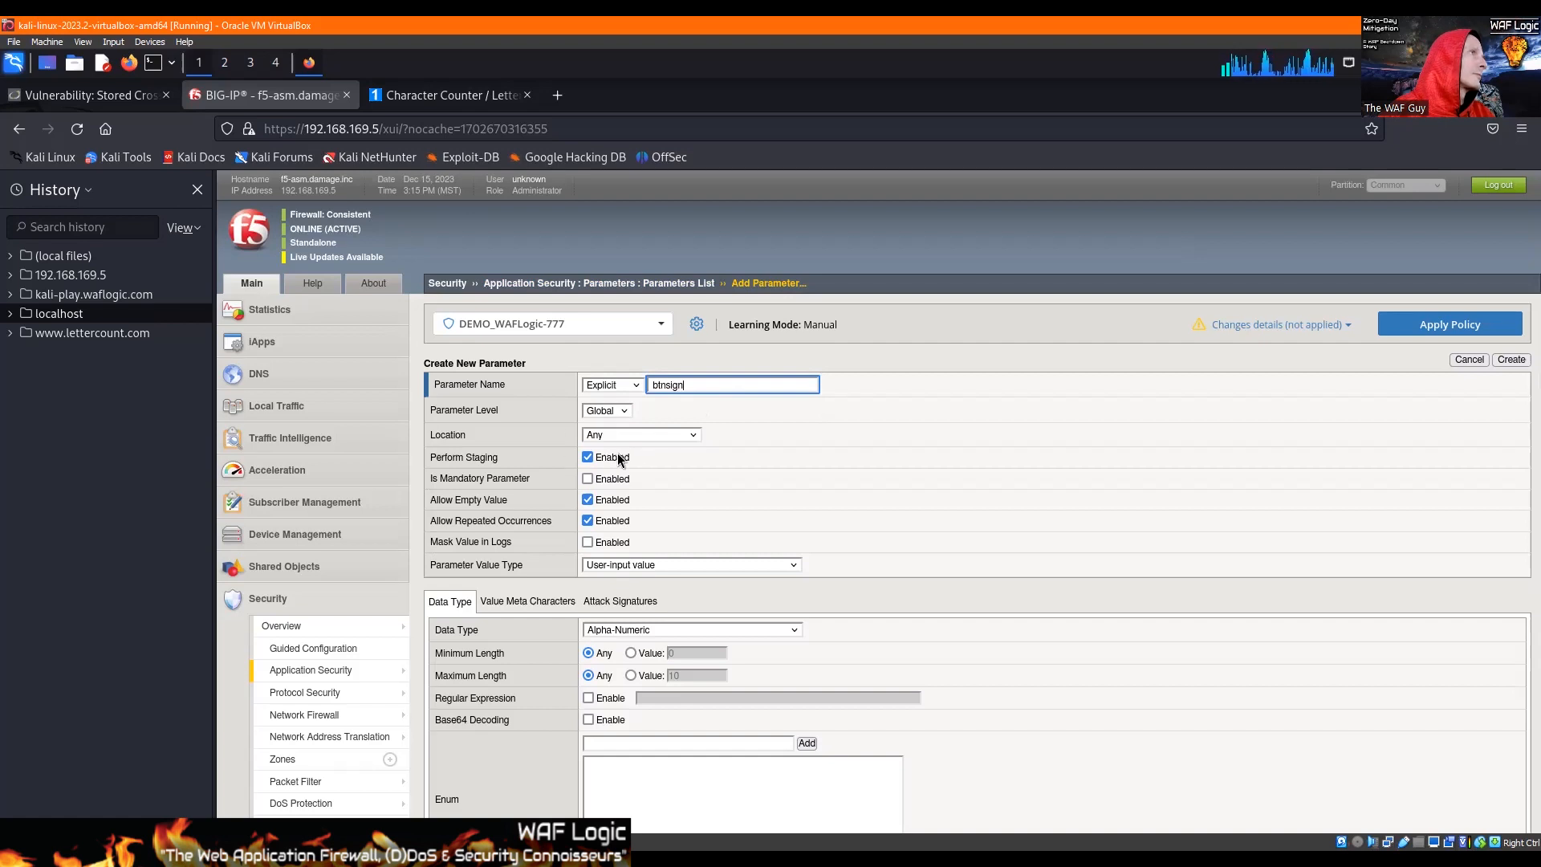
Step: Disable staging, empty values and repeated occurrences for the btnsign parameter and set its maximum length to 24
{"action": "left_click", "coordinate": [590, 459]}
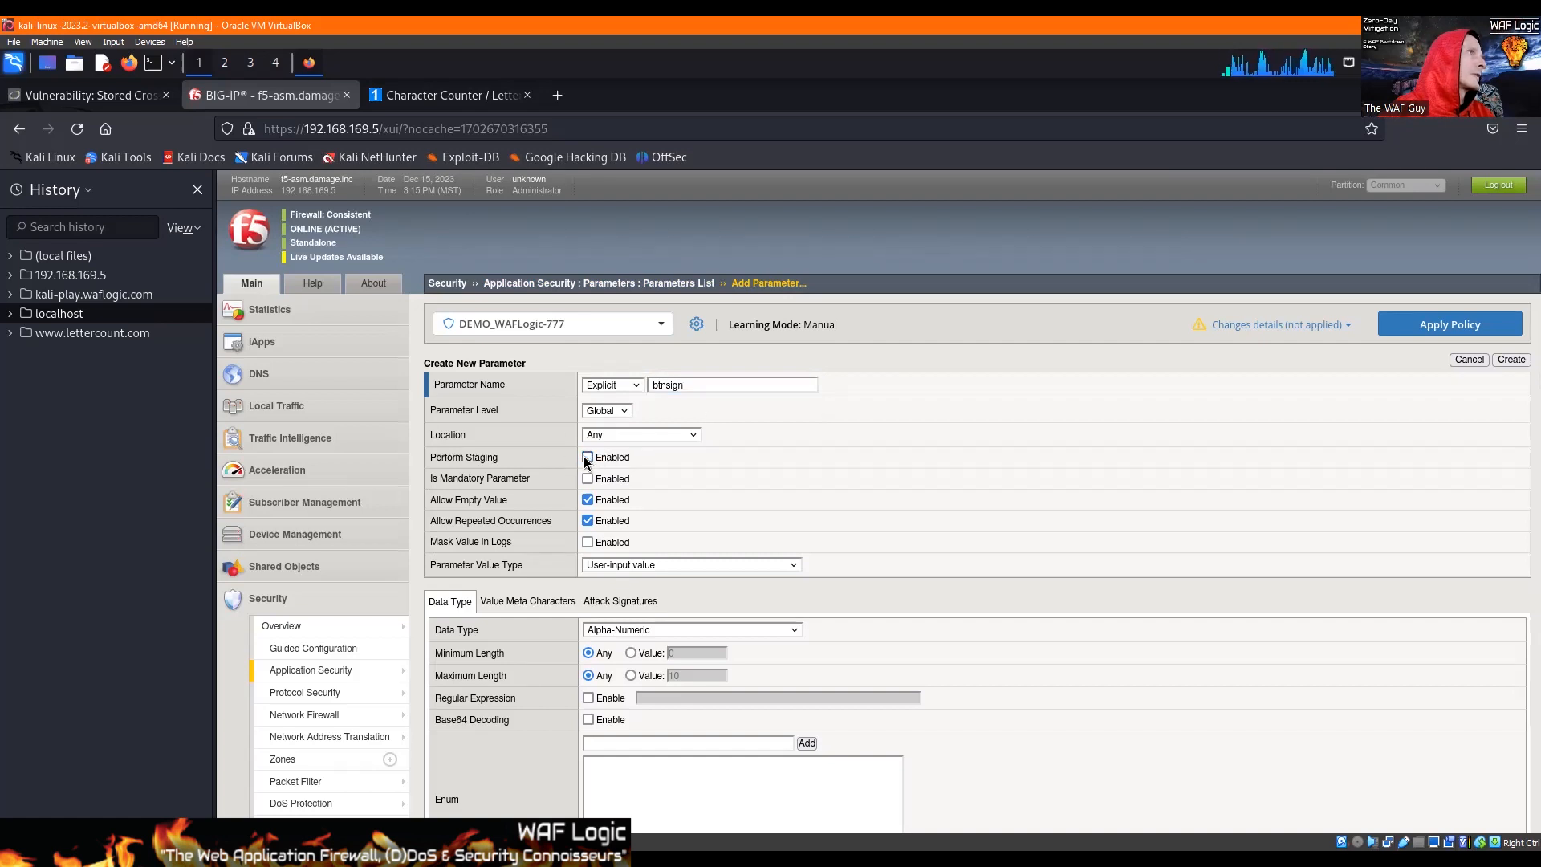
{"action": "left_click", "coordinate": [588, 521]}
{"action": "left_click", "coordinate": [588, 500]}
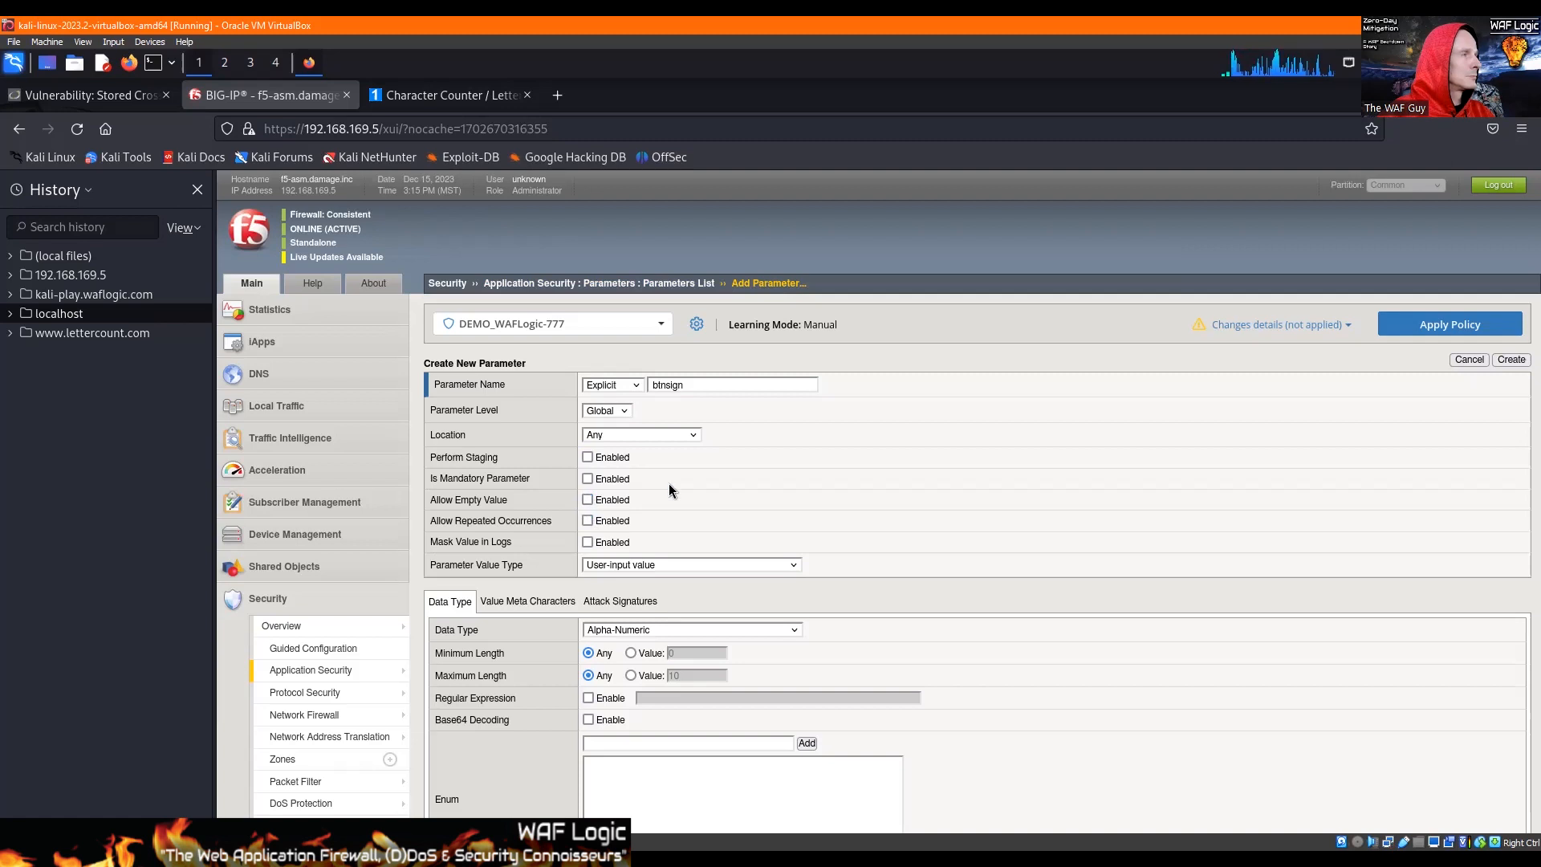
{"action": "scroll", "coordinate": [668, 481], "scroll_direction": "down", "scroll_amount": 2}
{"action": "left_click", "coordinate": [632, 489]}
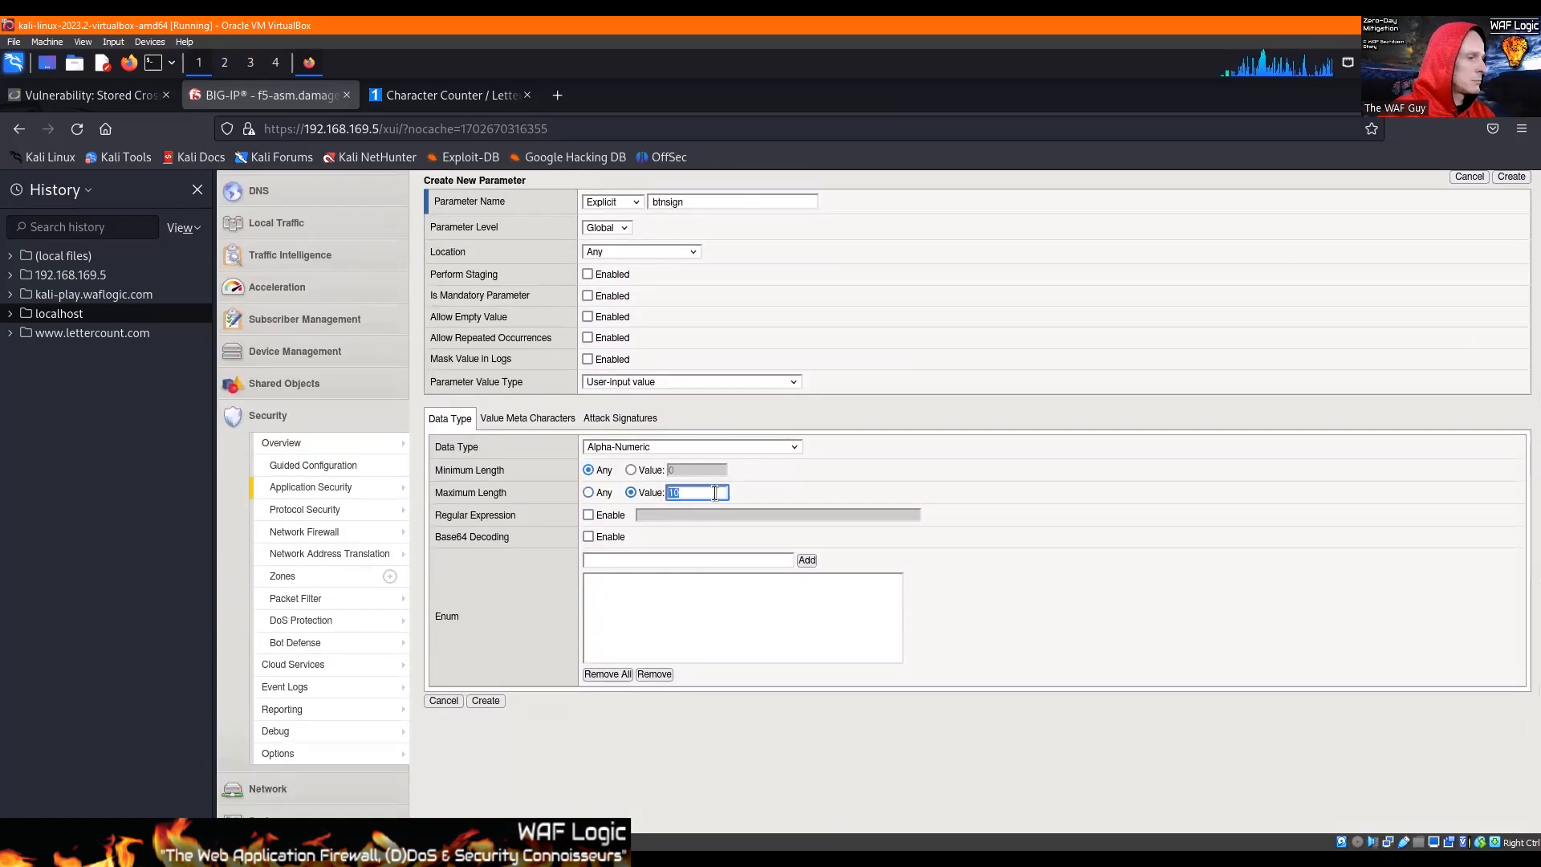
{"action": "type", "text": "24"}
Step: Enable character checking on the btnsign parameter's value and add ! (0x21) to its overridden meta characters
{"action": "left_click", "coordinate": [498, 420]}
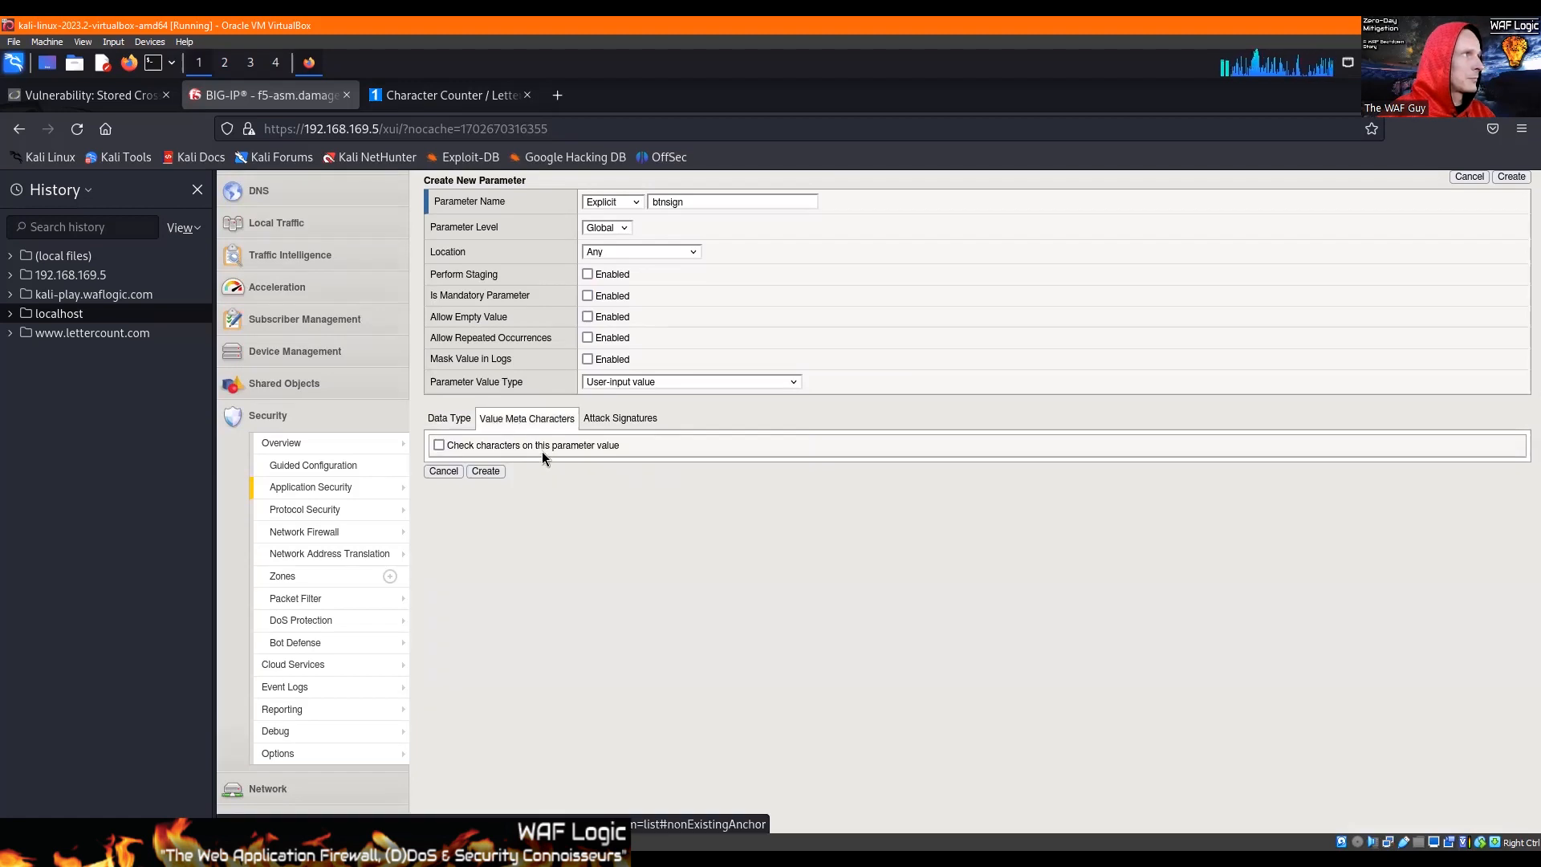
{"action": "left_click", "coordinate": [440, 445]}
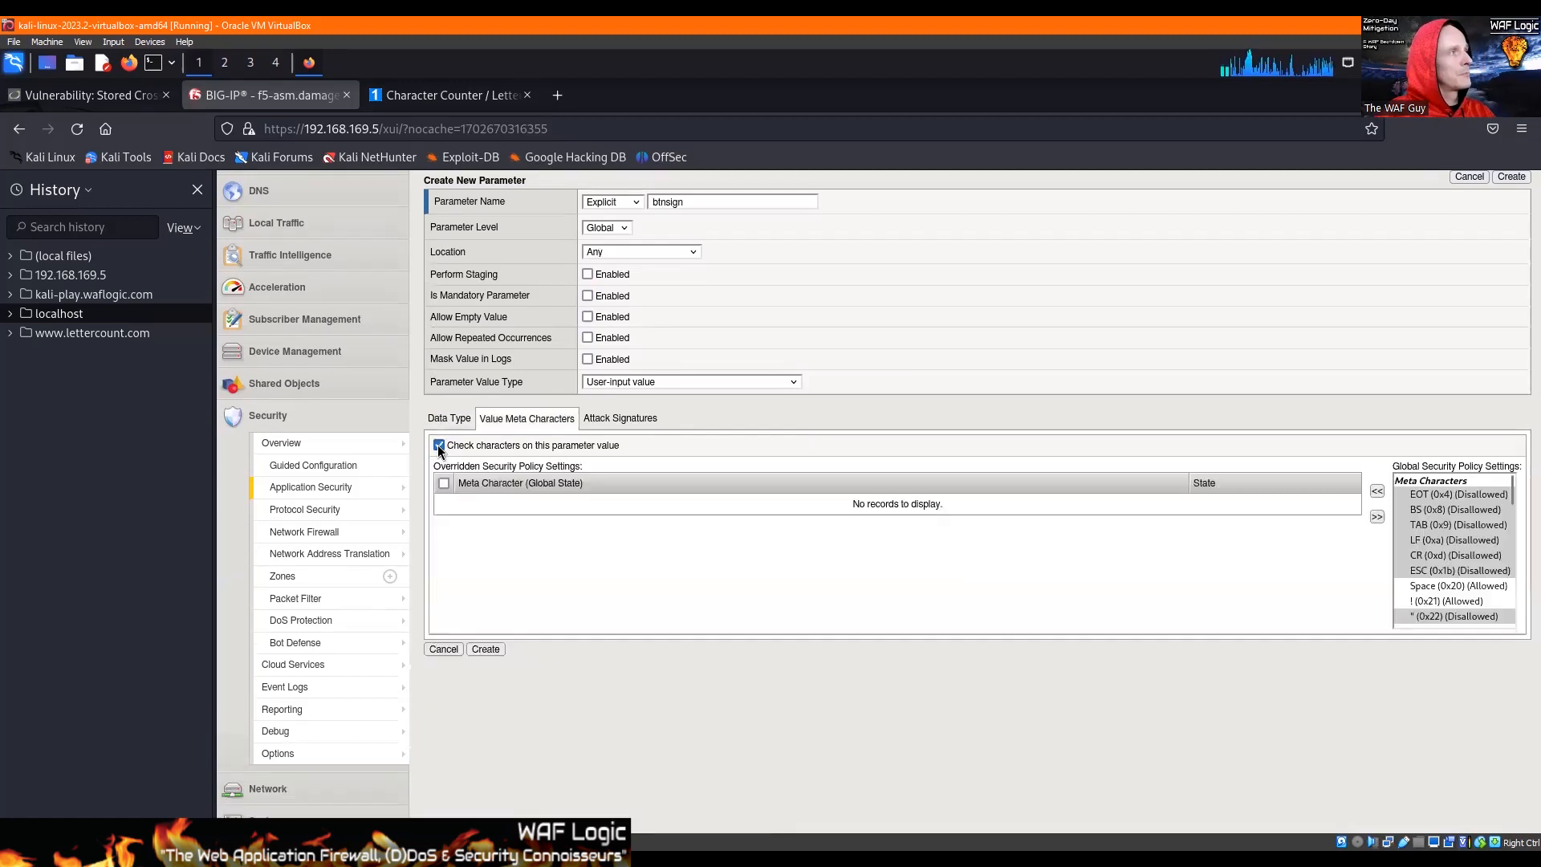
{"action": "scroll", "coordinate": [1415, 528], "scroll_direction": "down", "scroll_amount": 1}
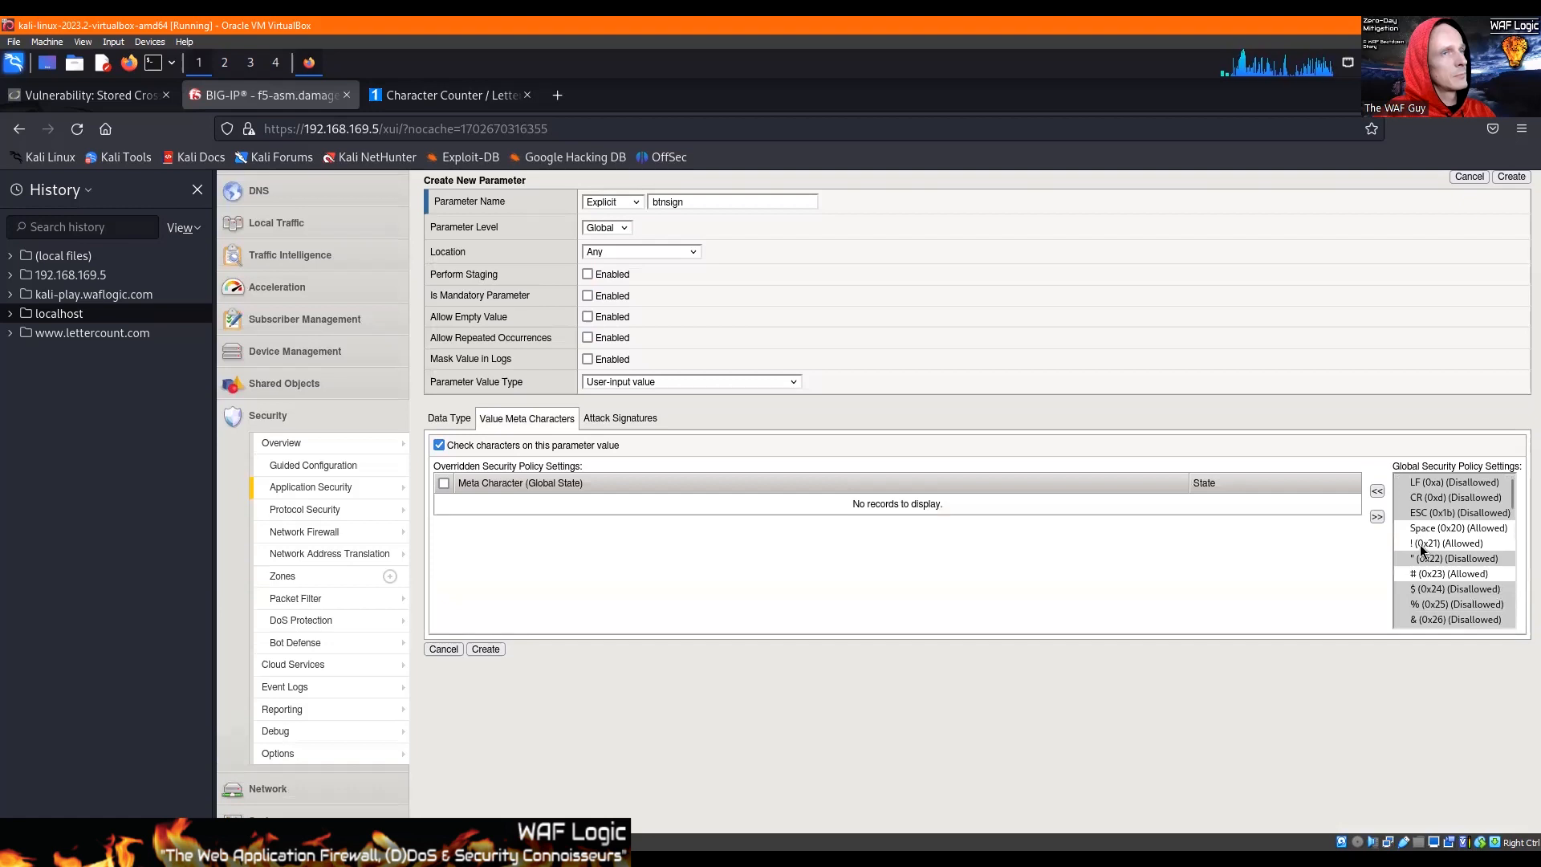
{"action": "double_click", "coordinate": [1441, 542]}
Step: Add (, ), *, /, :, ? and @ to the btnsign parameter's overridden meta characters
{"action": "scroll", "coordinate": [1441, 534], "scroll_direction": "down", "scroll_amount": 3}
{"action": "left_click_drag", "start_coordinate": [1428, 517], "coordinate": [1428, 547]}
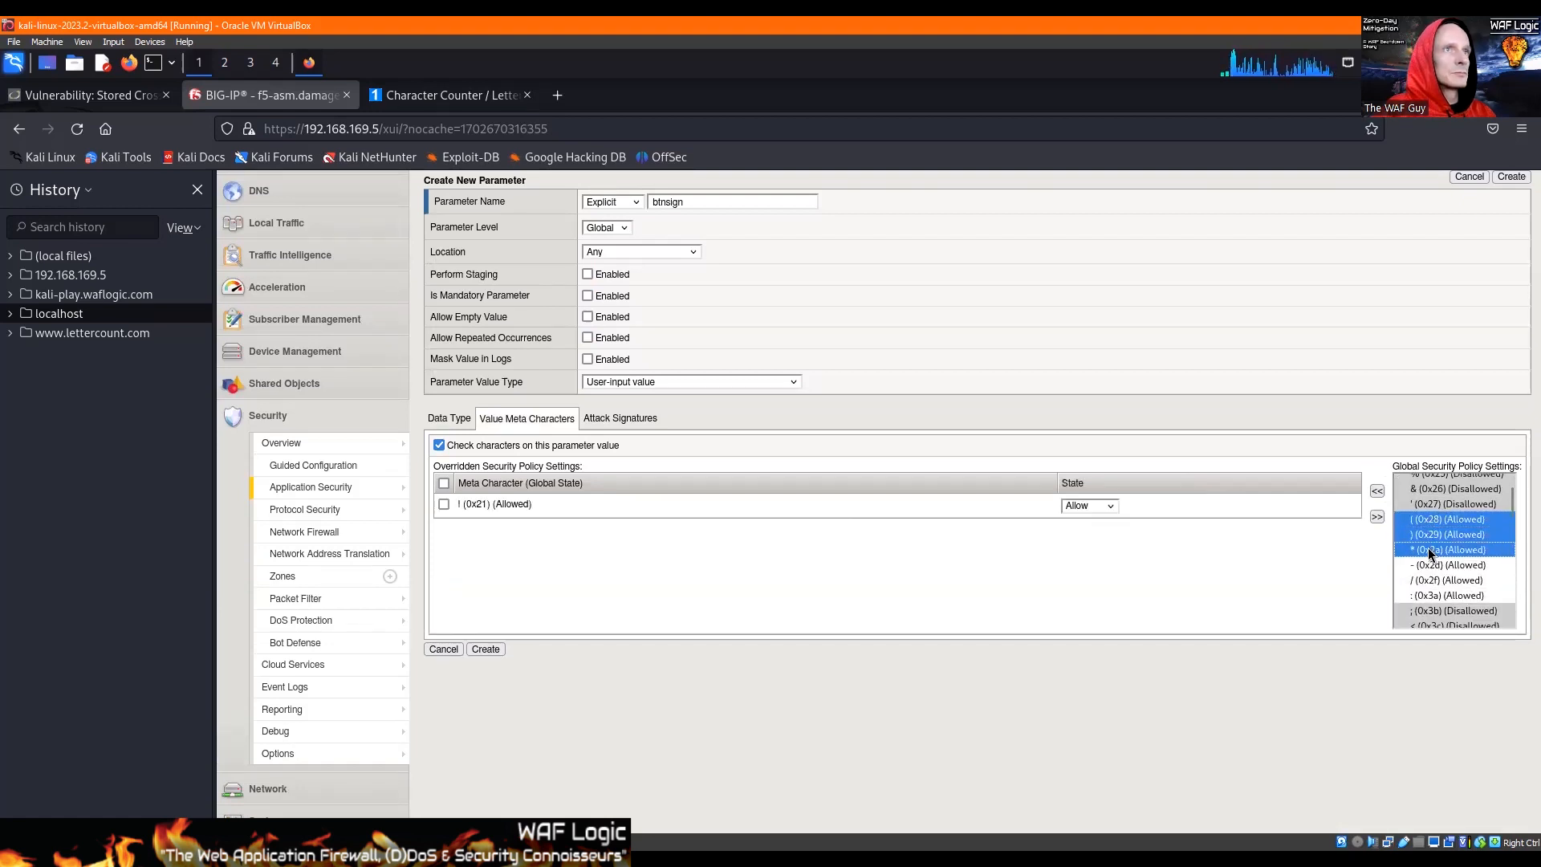
{"action": "left_click", "coordinate": [1377, 491]}
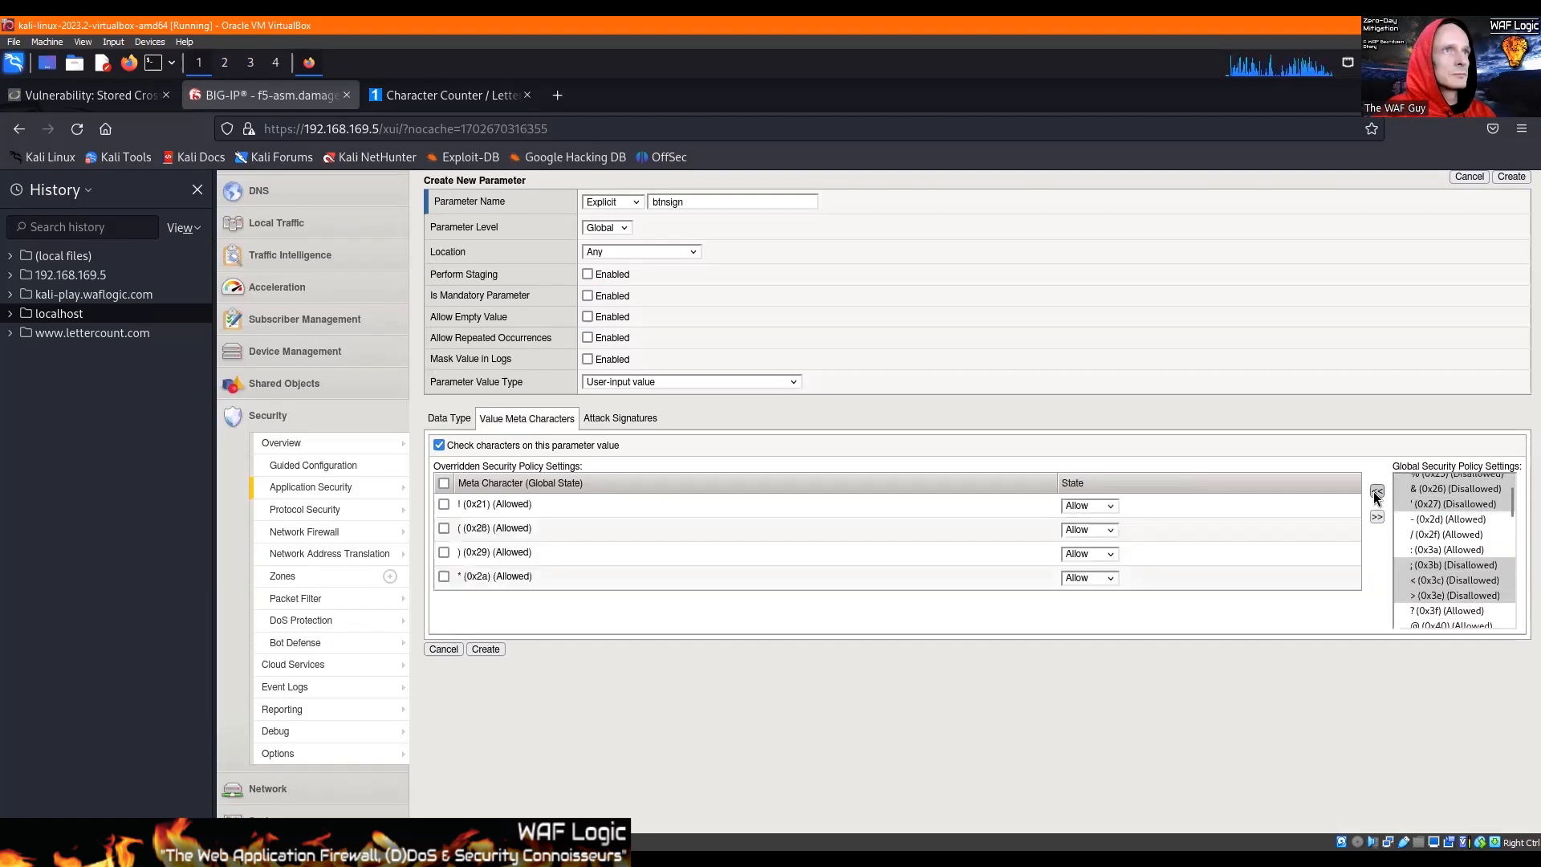
{"action": "left_click", "coordinate": [1429, 549]}
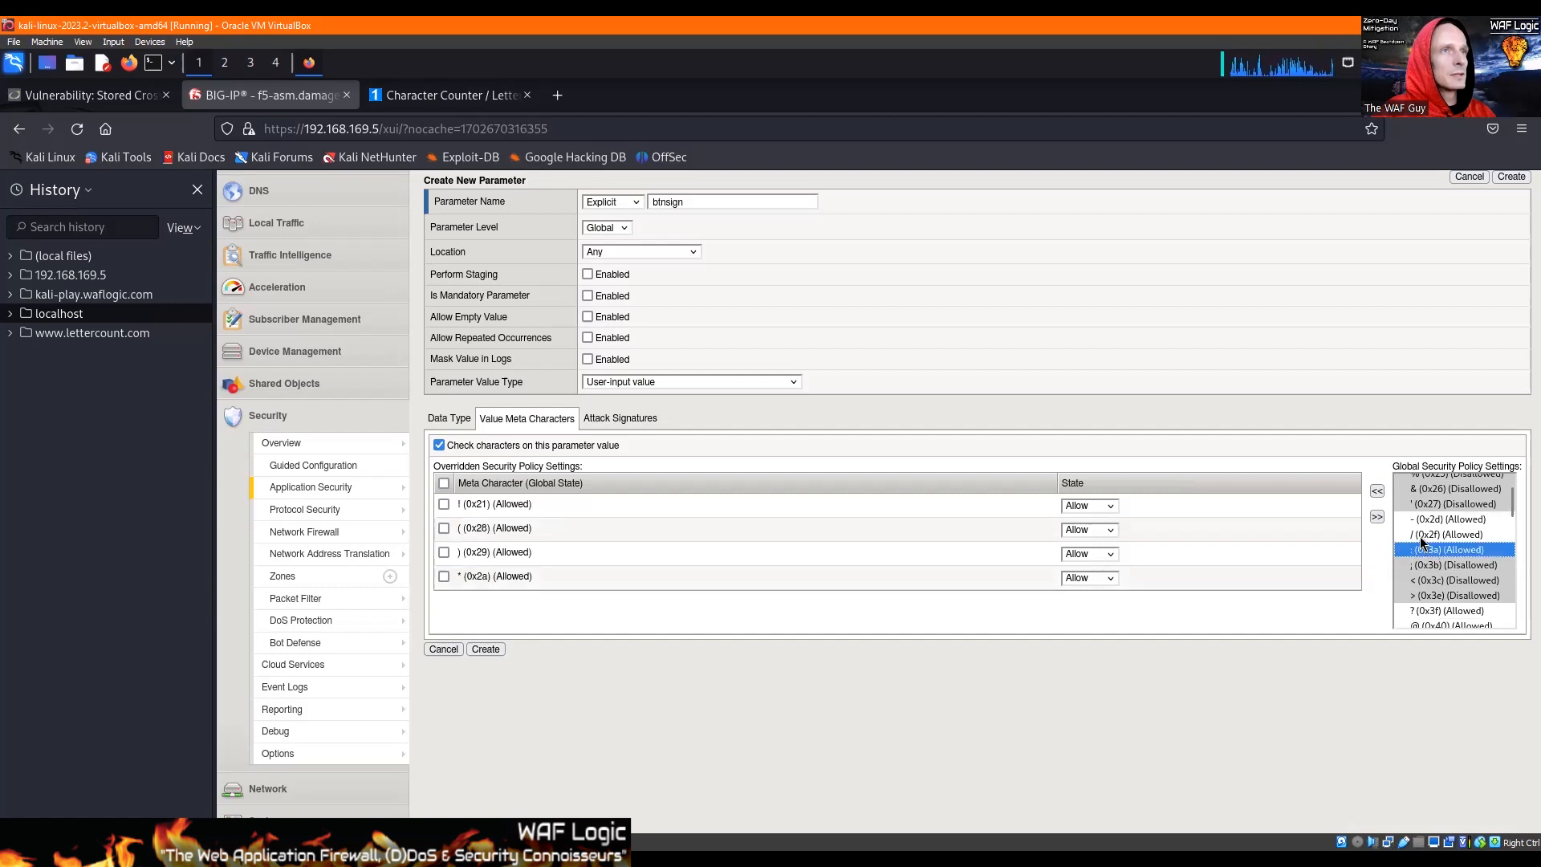
{"action": "left_click_drag", "start_coordinate": [1421, 534], "coordinate": [1444, 598]}
{"action": "left_click", "coordinate": [1377, 492]}
{"action": "left_click", "coordinate": [1377, 492]}
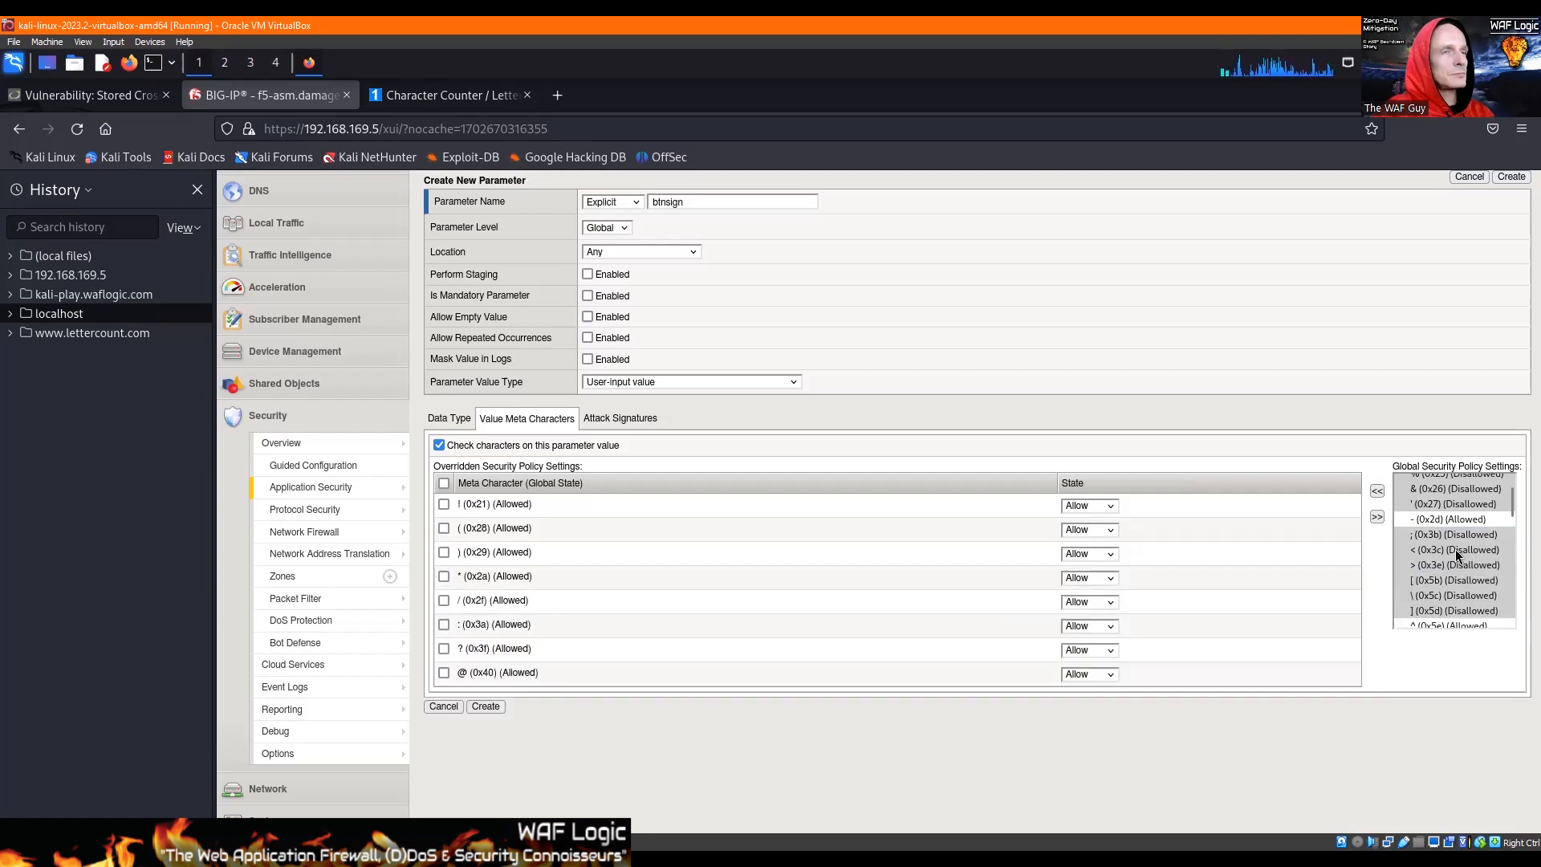
Step: Add ^ (0x5e), ~ (0x7e) and the comma (0x2c) to the btnsign parameter's overridden meta characters
{"action": "scroll", "coordinate": [1457, 549], "scroll_direction": "down", "scroll_amount": 2}
{"action": "left_click", "coordinate": [1443, 566]}
{"action": "left_click", "coordinate": [1377, 491]}
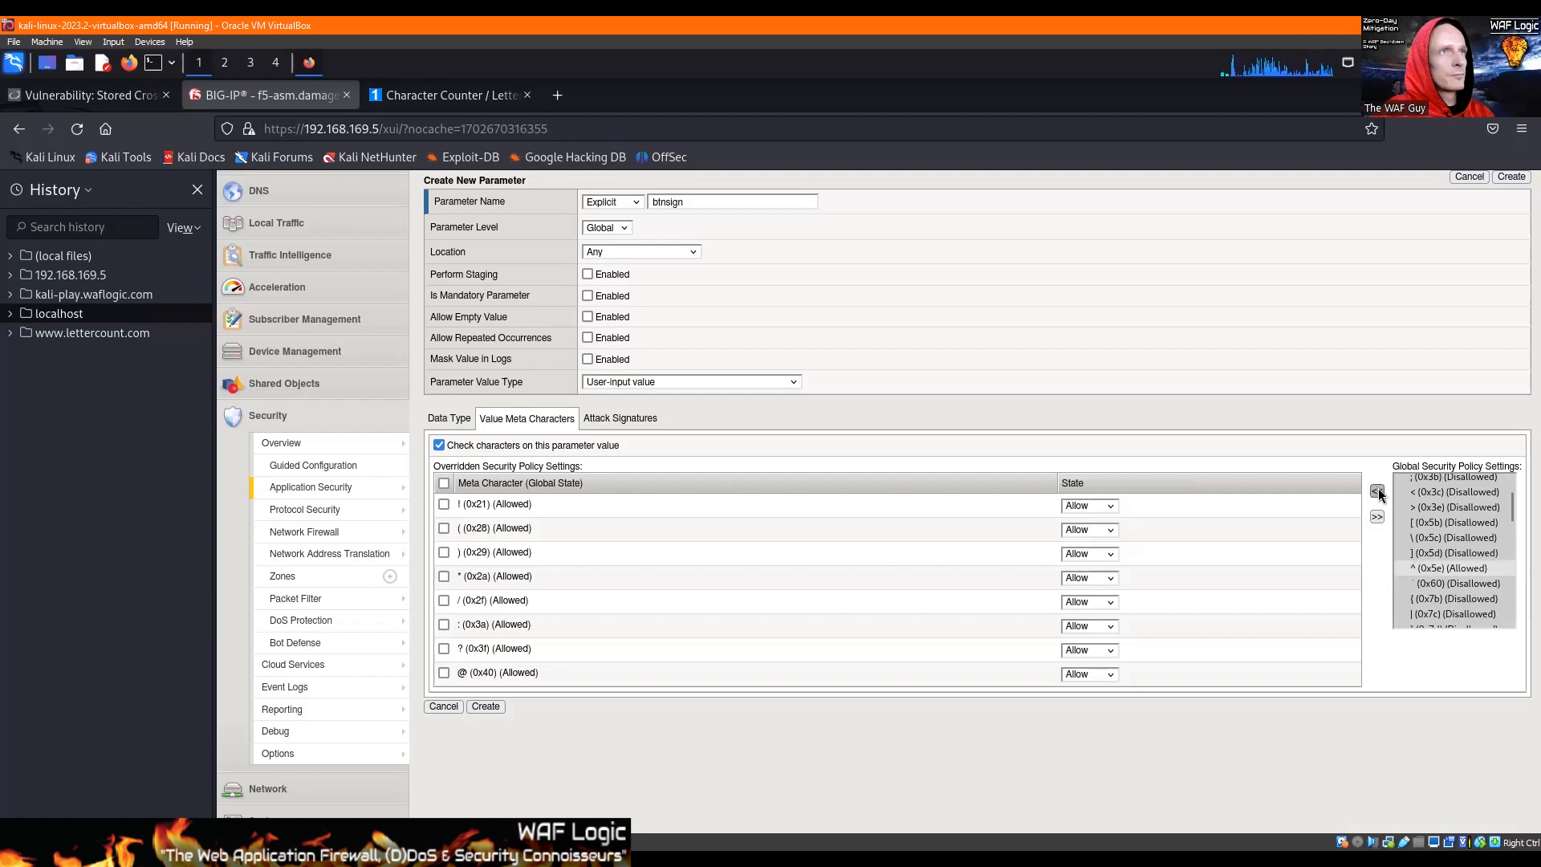
{"action": "scroll", "coordinate": [1447, 535], "scroll_direction": "down", "scroll_amount": 1}
{"action": "left_click", "coordinate": [1437, 567]}
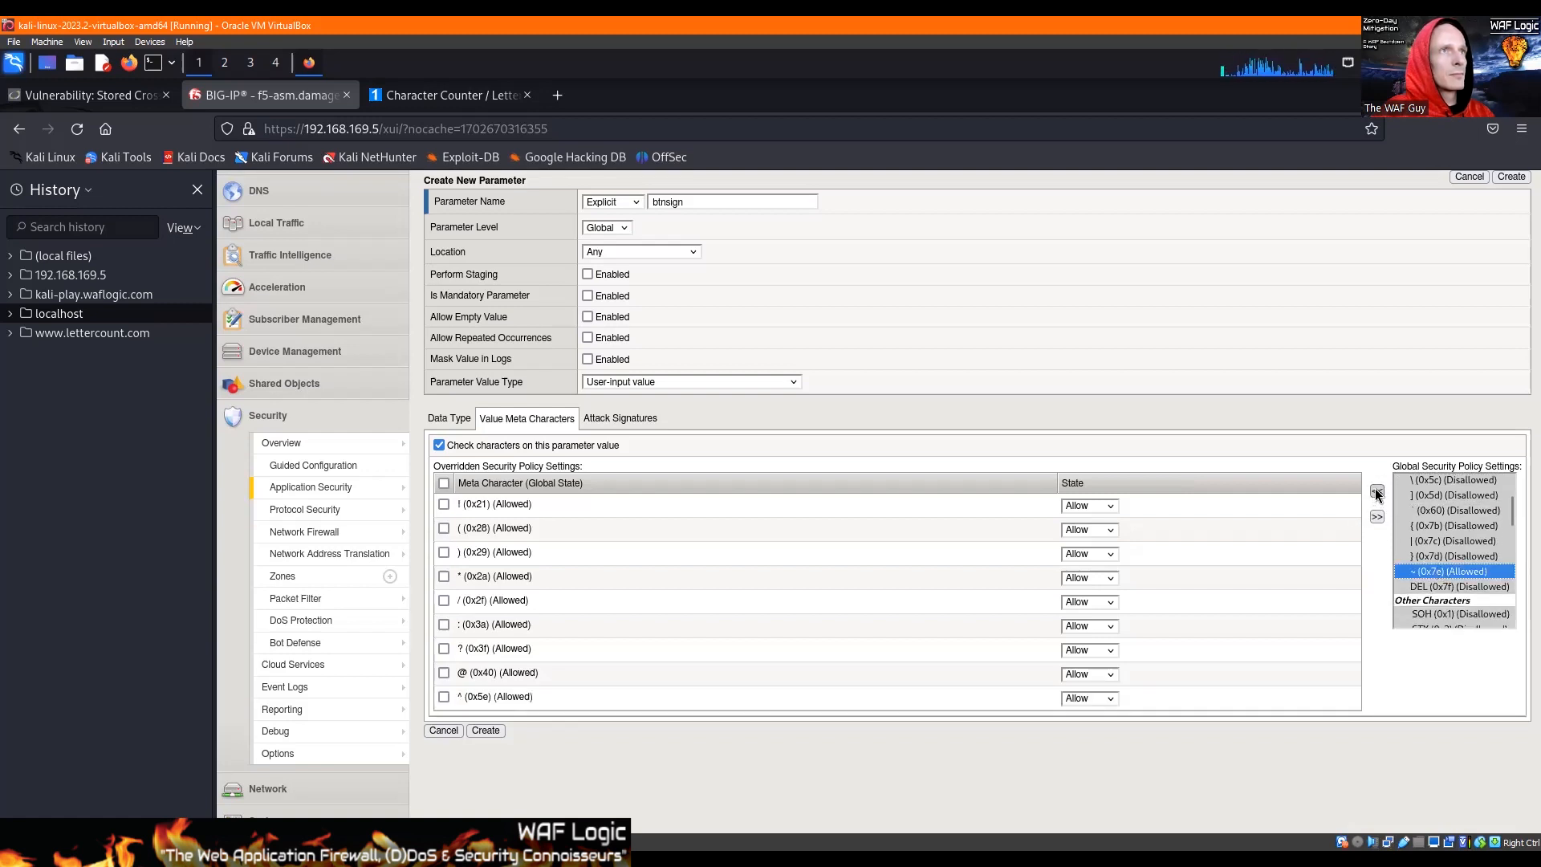
{"action": "left_click", "coordinate": [1377, 491]}
{"action": "scroll", "coordinate": [1445, 540], "scroll_direction": "down", "scroll_amount": 5}
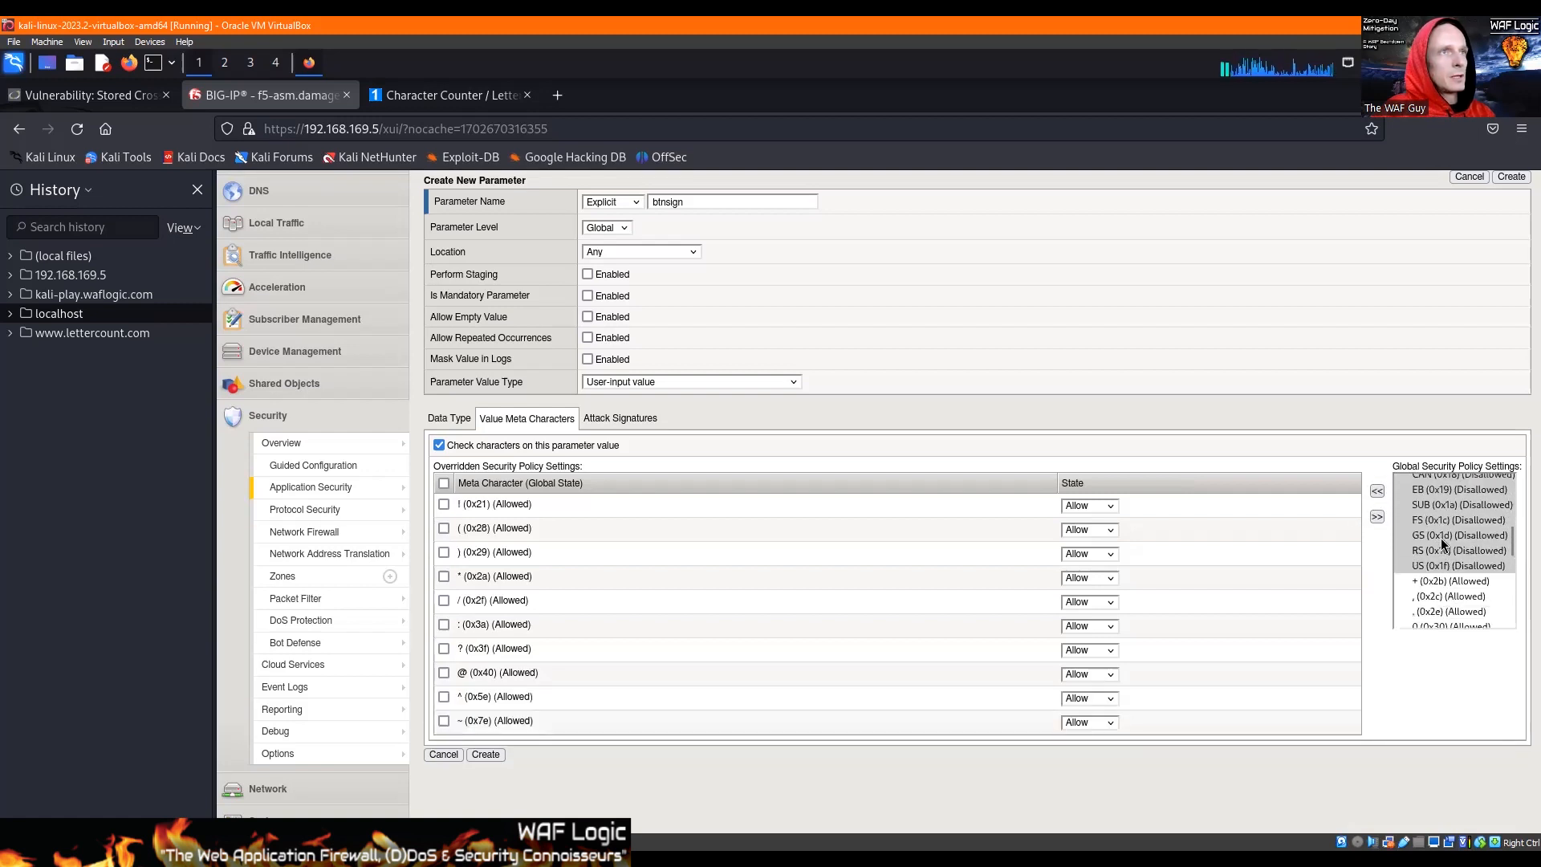
{"action": "scroll", "coordinate": [1441, 537], "scroll_direction": "down", "scroll_amount": 2}
{"action": "left_click", "coordinate": [1429, 533]}
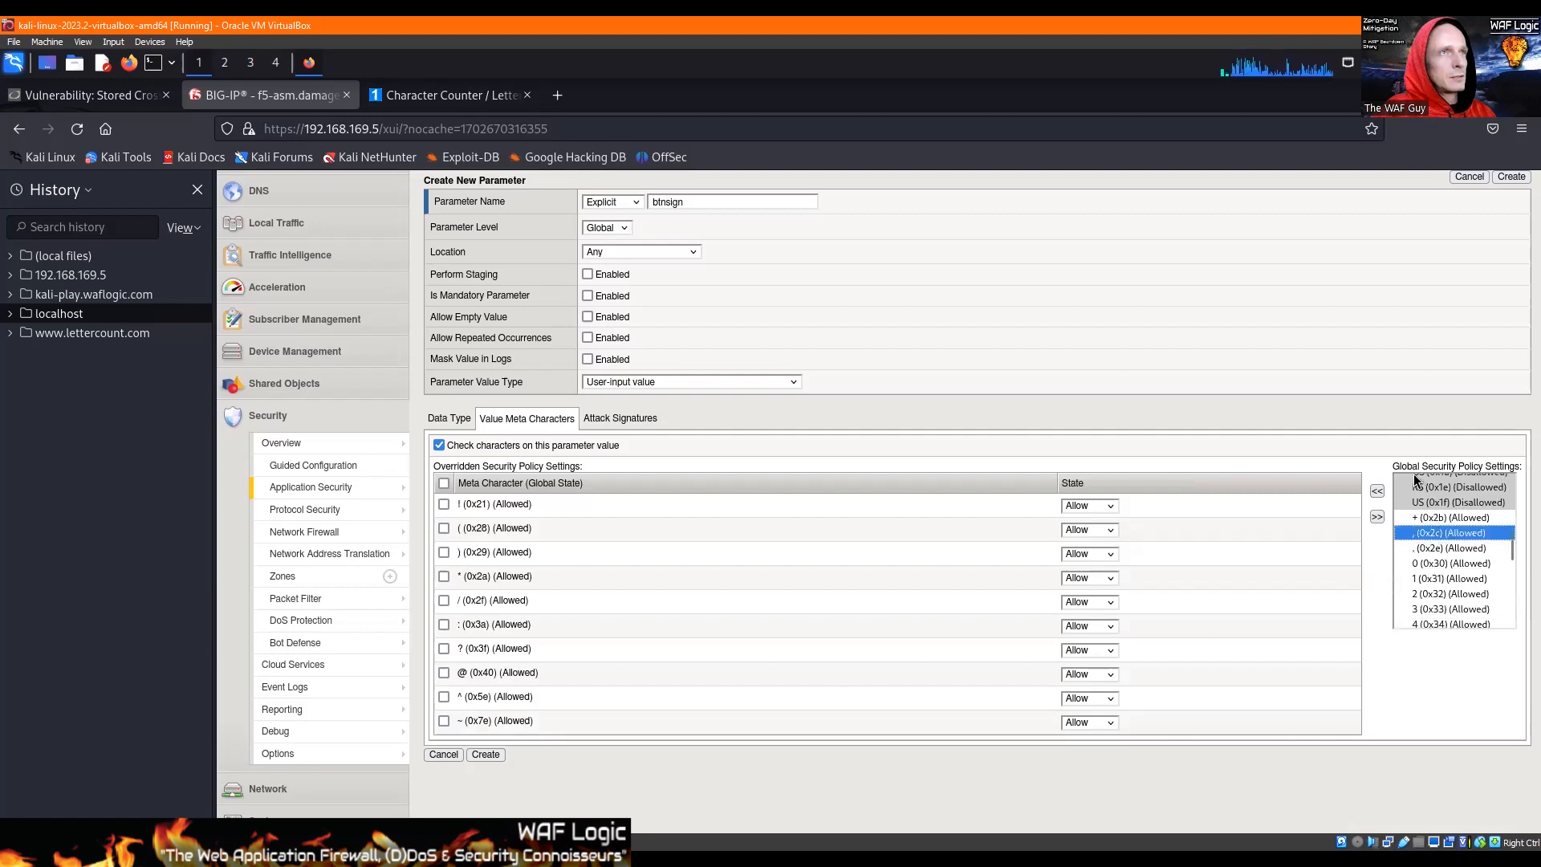
{"action": "left_click", "coordinate": [1376, 491]}
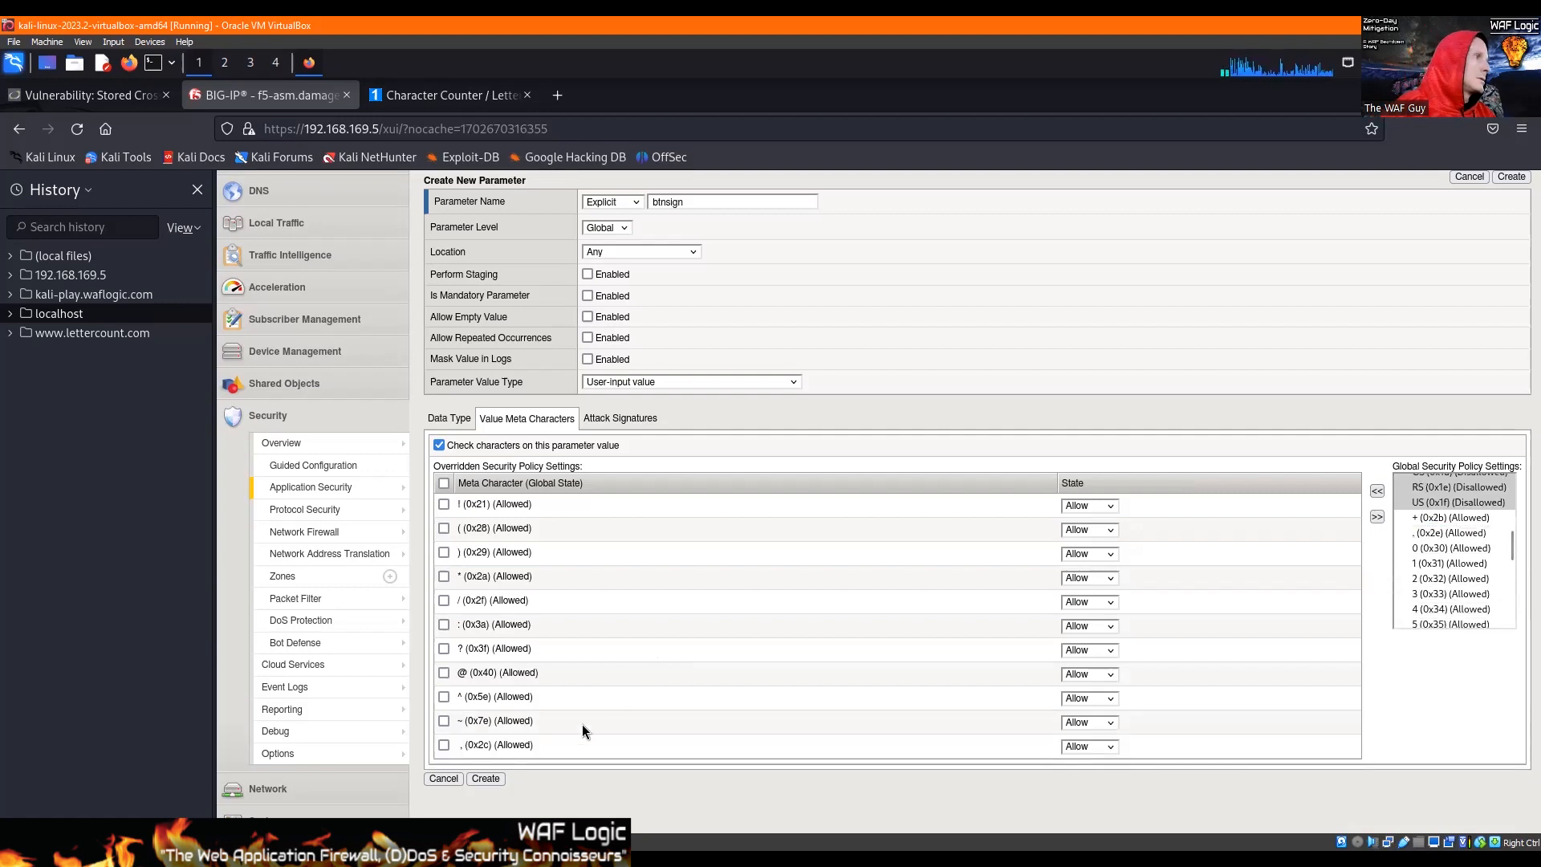
Step: Set the state of all overridden meta characters, from ! (0x21) through the comma (0x2c), to Disallow
{"action": "left_click", "coordinate": [1096, 506]}
{"action": "key", "text": "Down"}
{"action": "key", "text": "Return"}
{"action": "key", "text": "Tab"}
{"action": "key", "text": "Down"}
{"action": "key", "text": "Tab"}
{"action": "key", "text": "Down"}
{"action": "key", "text": "Tab"}
{"action": "key", "text": "Tab"}
{"action": "key", "text": "Down"}
{"action": "key", "text": "Tab"}
{"action": "key", "text": "Tab"}
{"action": "key", "text": "Down"}
{"action": "key", "text": "Tab"}
{"action": "key", "text": "Tab"}
{"action": "key", "text": "Down"}
{"action": "key", "text": "Tab"}
{"action": "key", "text": "Tab"}
{"action": "key", "text": "Down"}
{"action": "key", "text": "Tab"}
{"action": "key", "text": "Tab"}
{"action": "key", "text": "Down"}
{"action": "key", "text": "Tab"}
{"action": "key", "text": "Tab"}
{"action": "key", "text": "Down"}
{"action": "key", "text": "Tab"}
{"action": "key", "text": "Tab"}
{"action": "key", "text": "Down"}
{"action": "key", "text": "Tab"}
{"action": "key", "text": "Tab"}
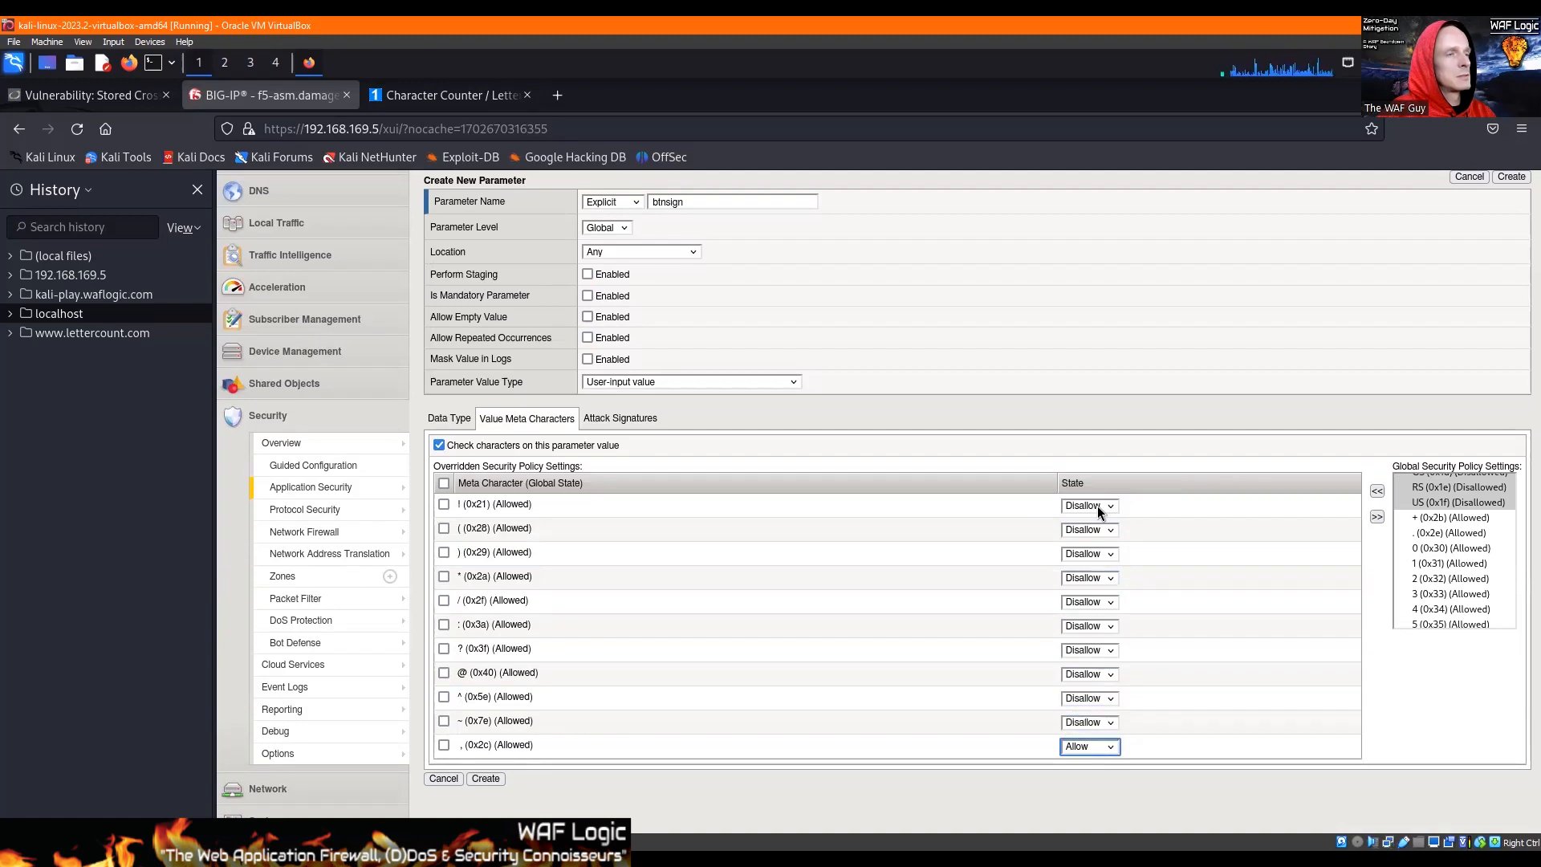
{"action": "key", "text": "Down"}
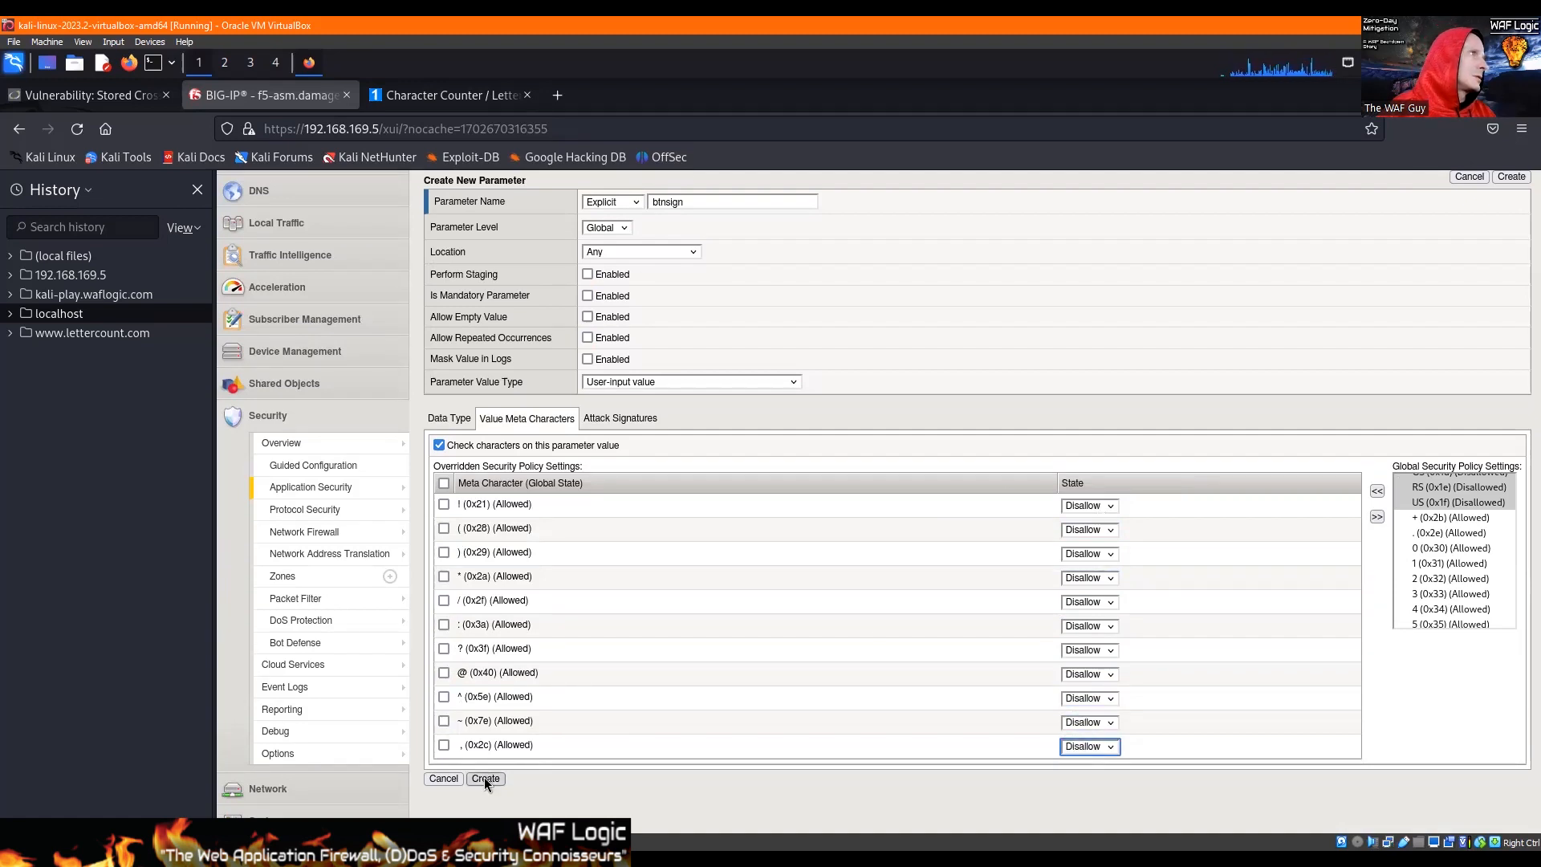
Step: Check the btnsign parameter's attack signature and meta character settings and create the parameter
{"action": "left_click", "coordinate": [619, 417]}
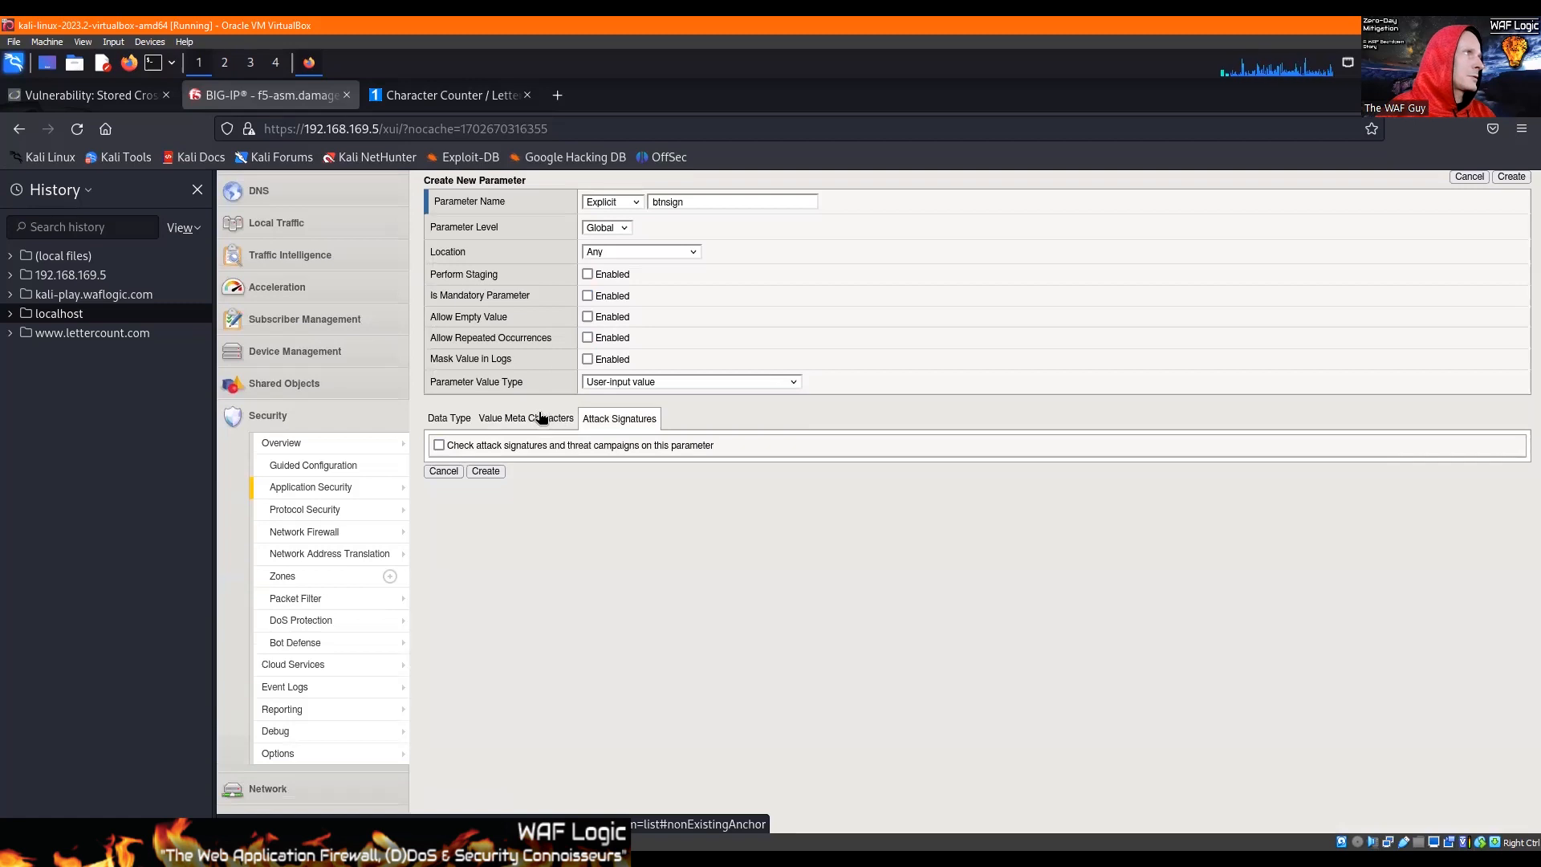
{"action": "left_click", "coordinate": [537, 419]}
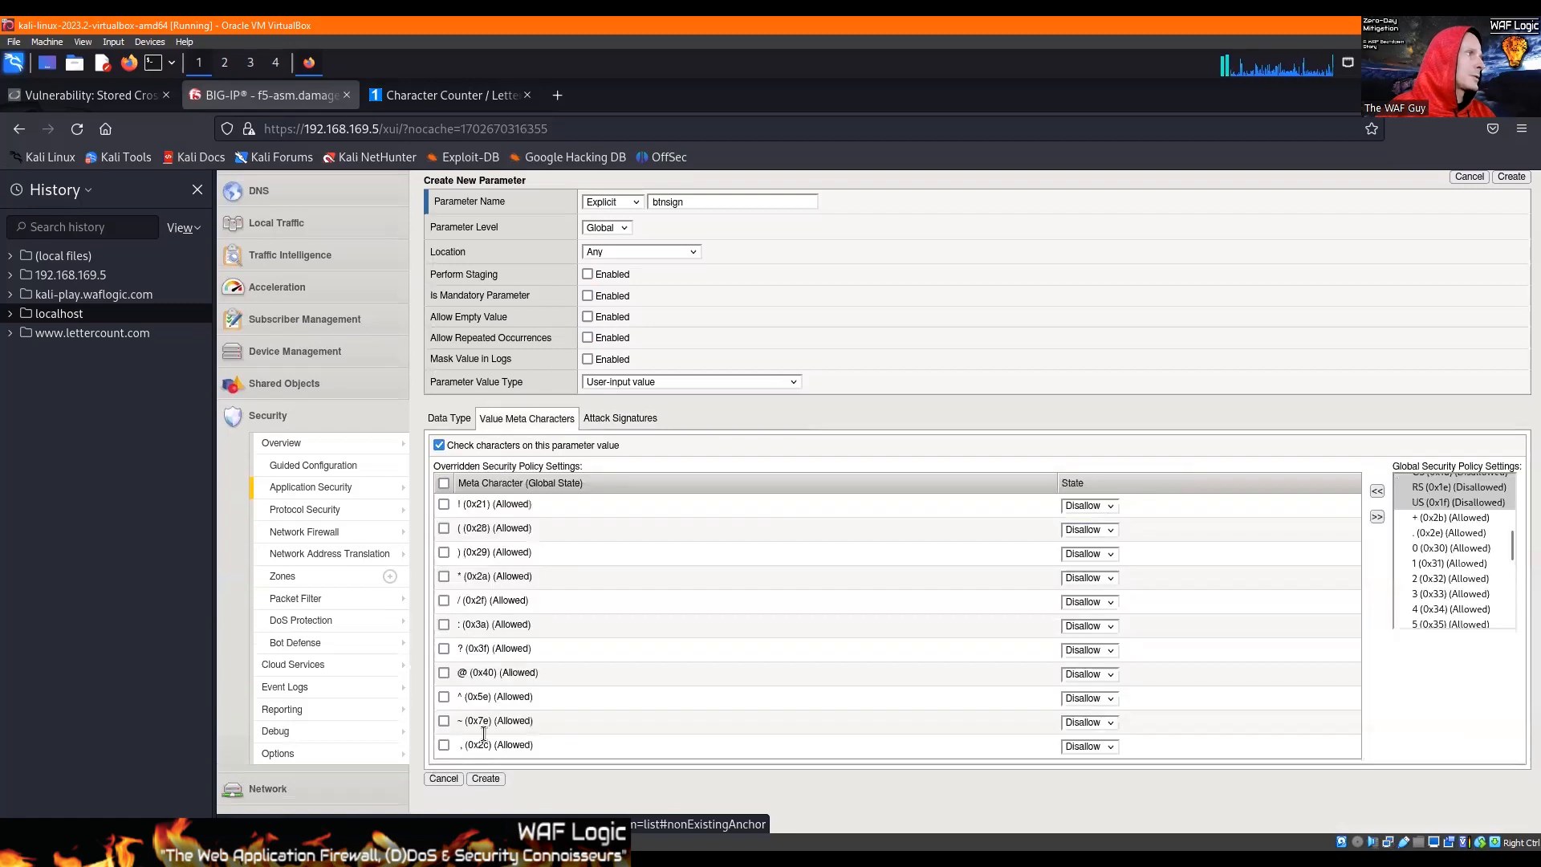
{"action": "left_click", "coordinate": [485, 777]}
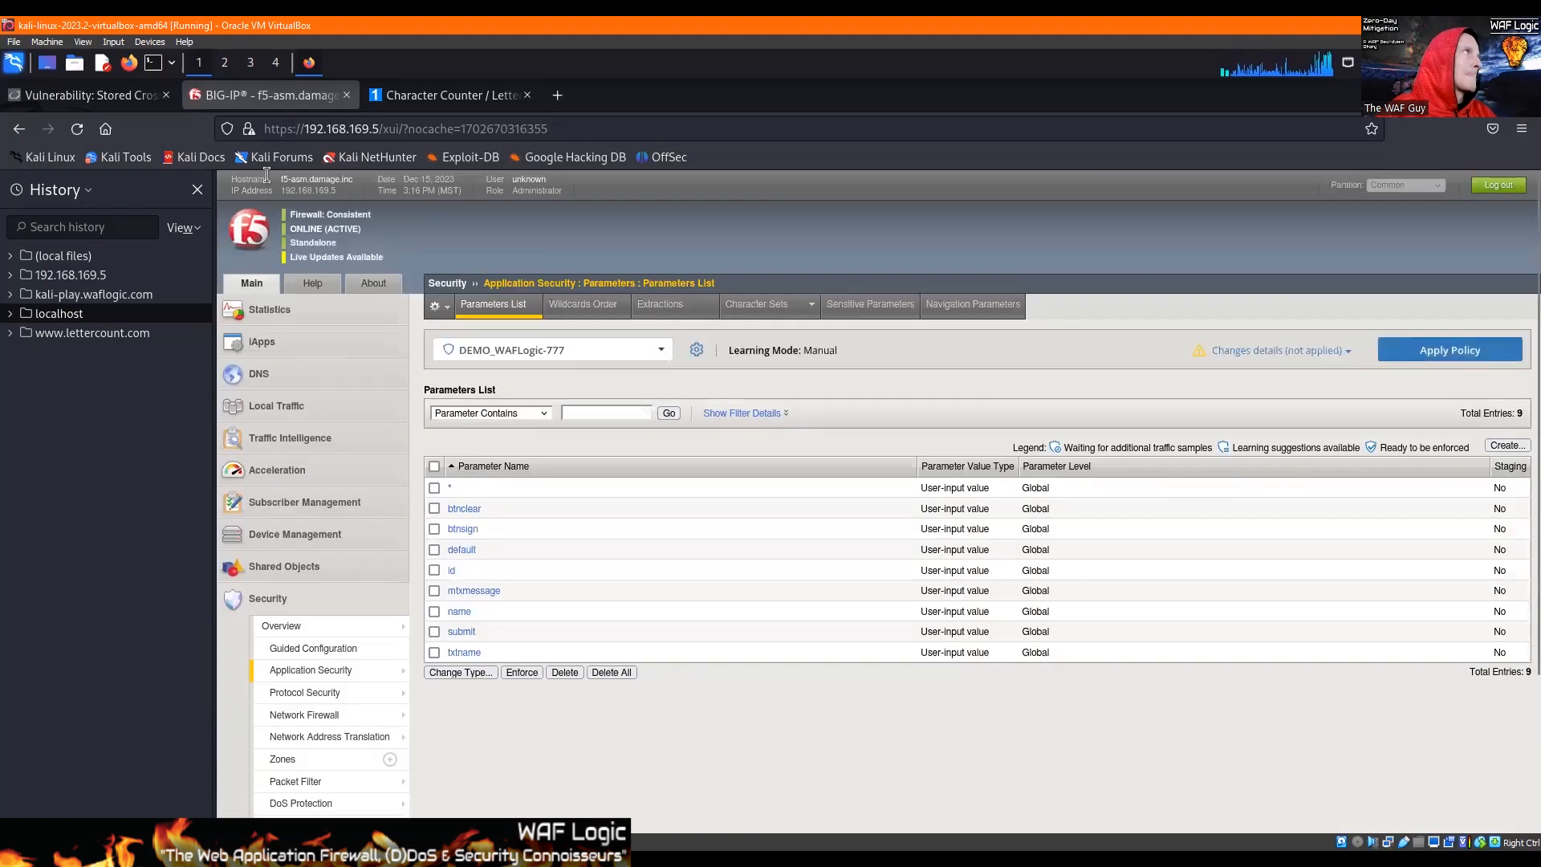
Step: Switch to DVWA and open the Open HTTP Redirect vulnerability page
{"action": "left_click", "coordinate": [89, 94]}
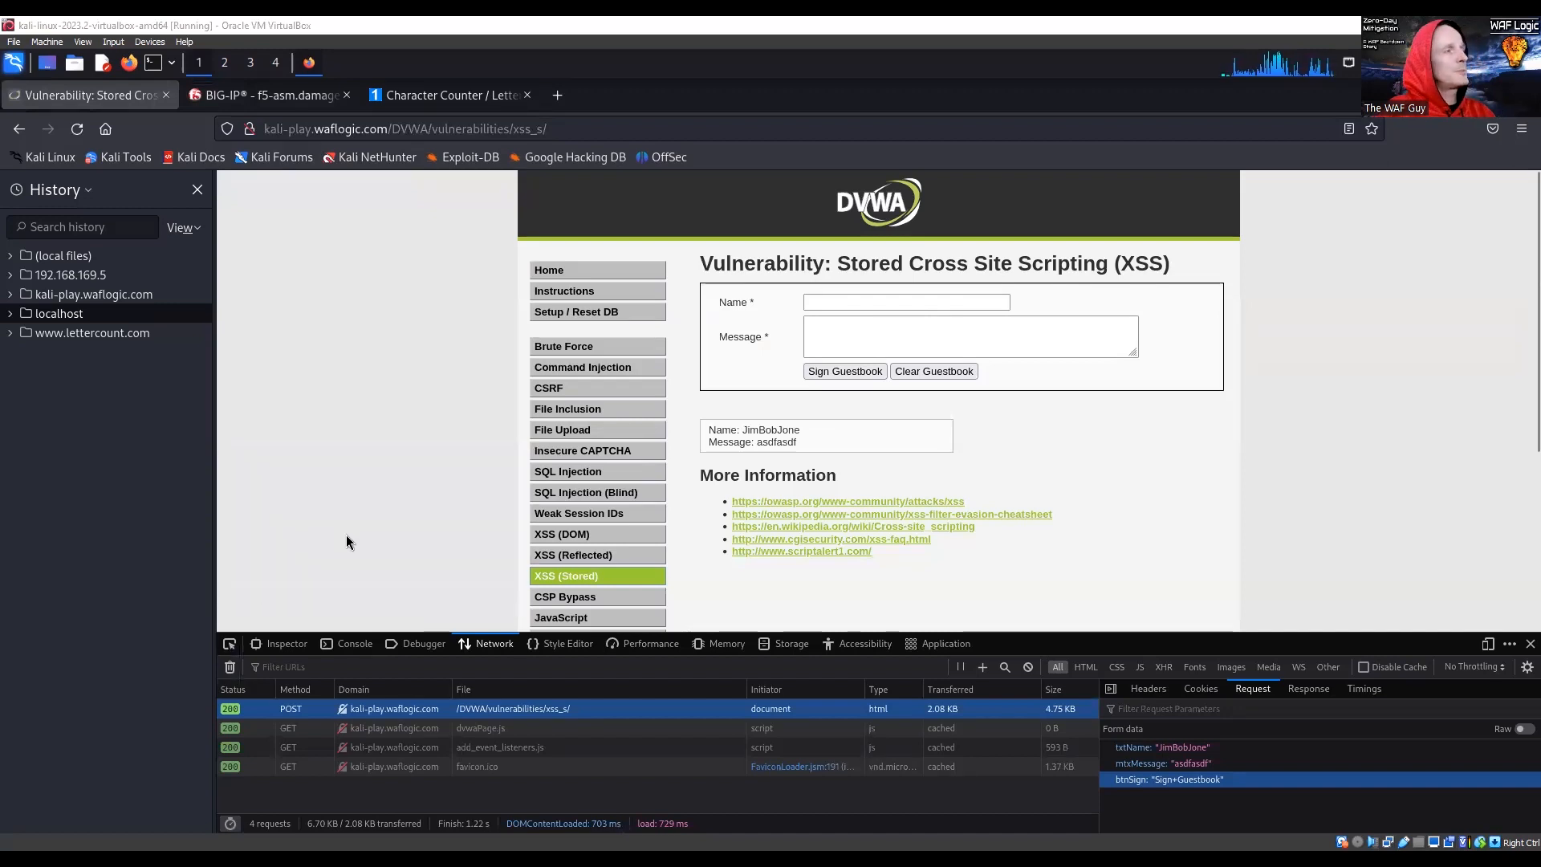
{"action": "scroll", "coordinate": [729, 528], "scroll_direction": "down", "scroll_amount": 1}
{"action": "scroll", "coordinate": [729, 528], "scroll_direction": "down", "scroll_amount": 3}
{"action": "left_click", "coordinate": [594, 543]}
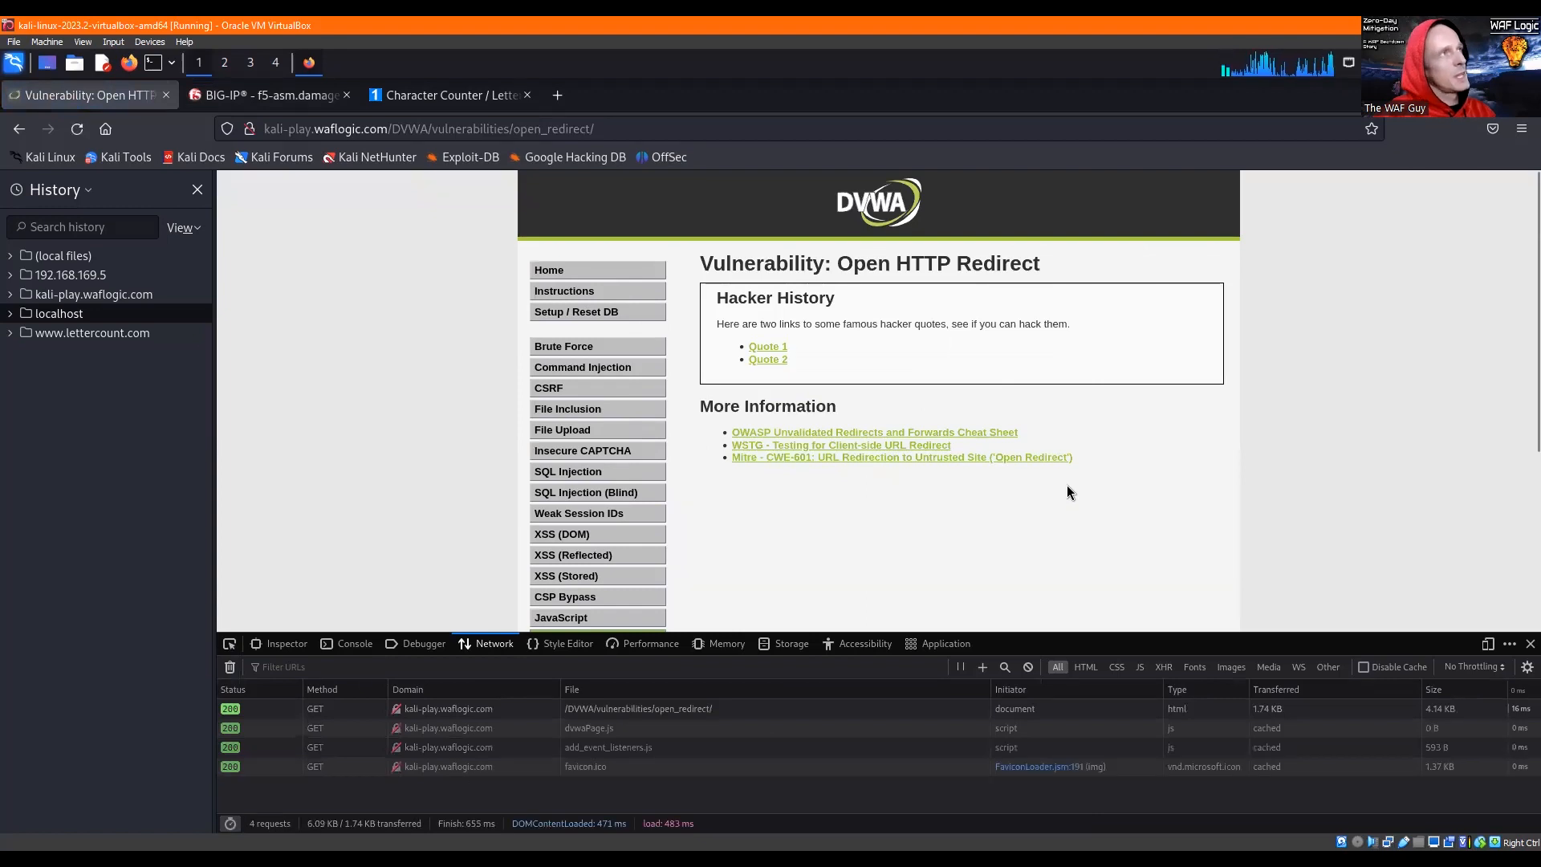